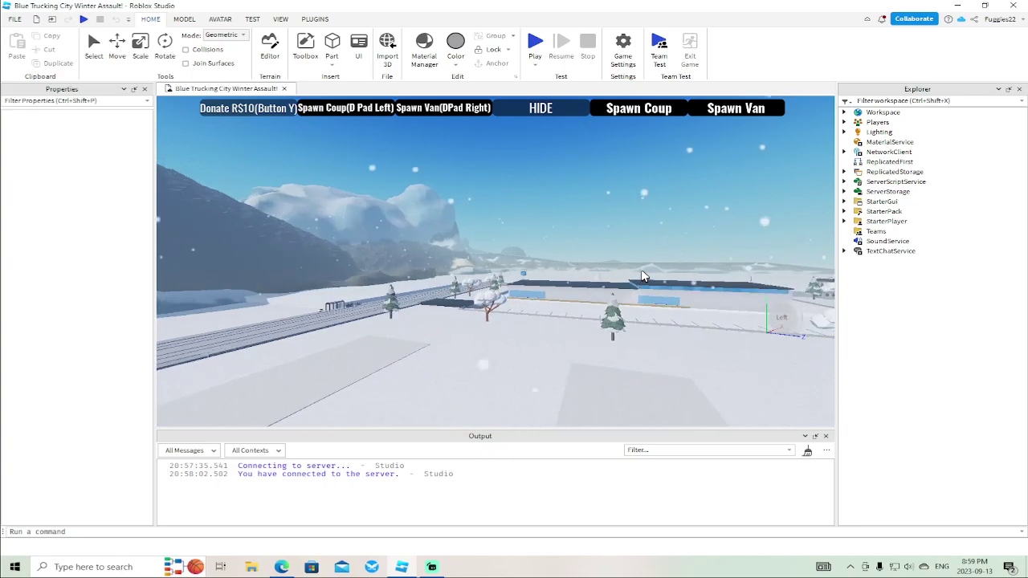
Delete the ClickDetector from the grey base part under the green button in the mechanic building
key(w)
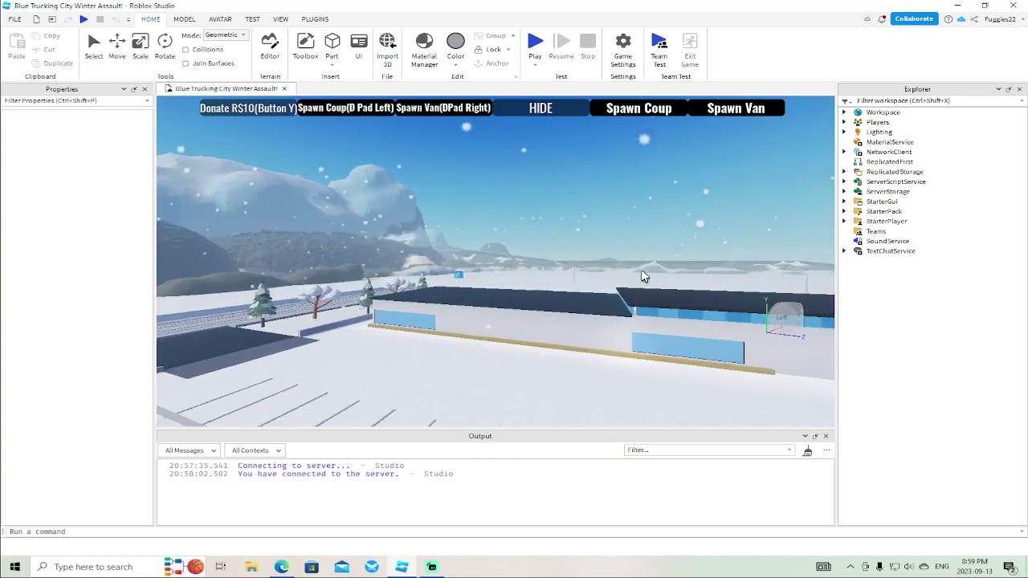
key(w)
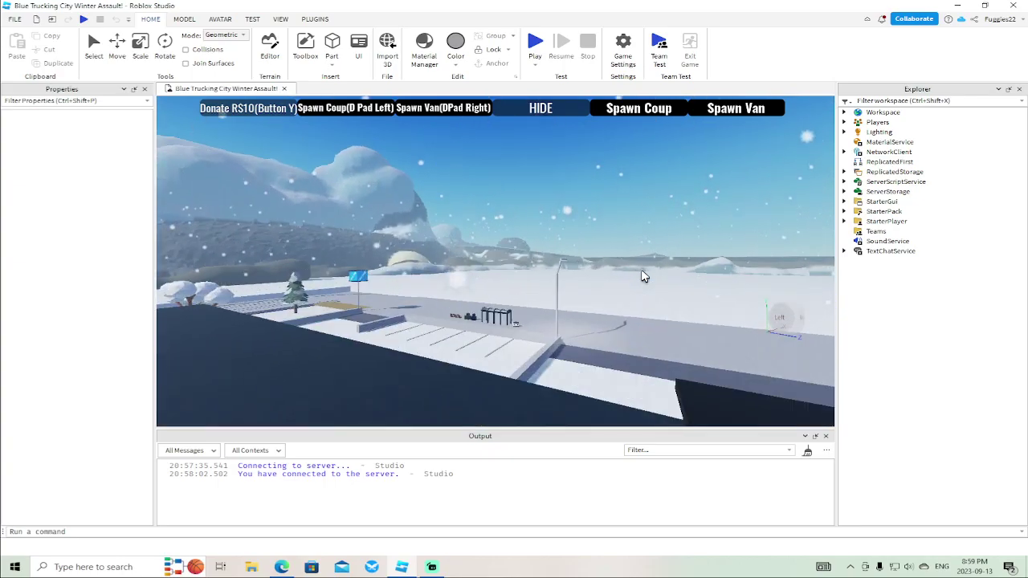
key(w)
right_drag(641, 271, 642, 271)
key(w)
key(w)
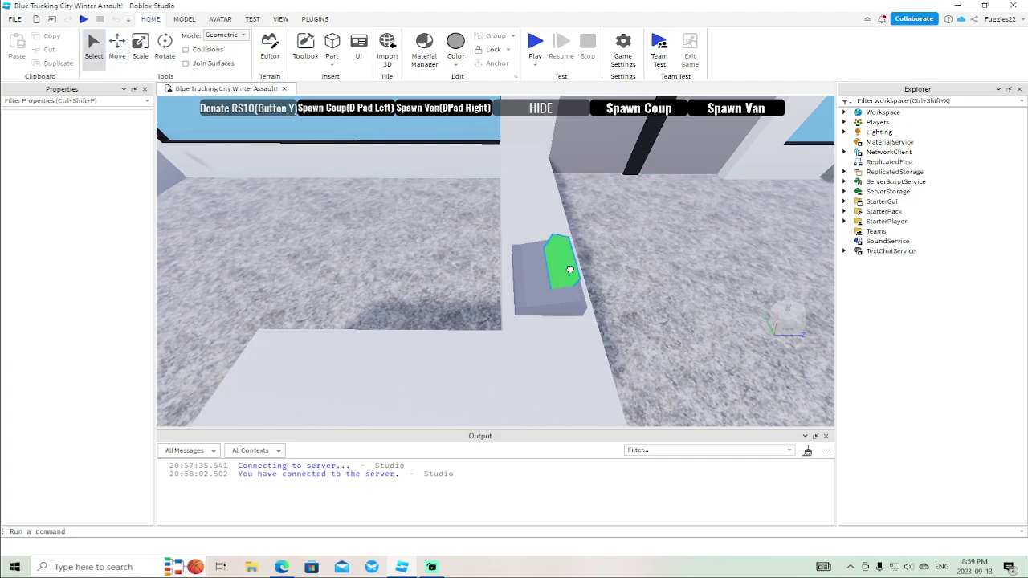
click(570, 269)
scroll(899, 401, down, 3)
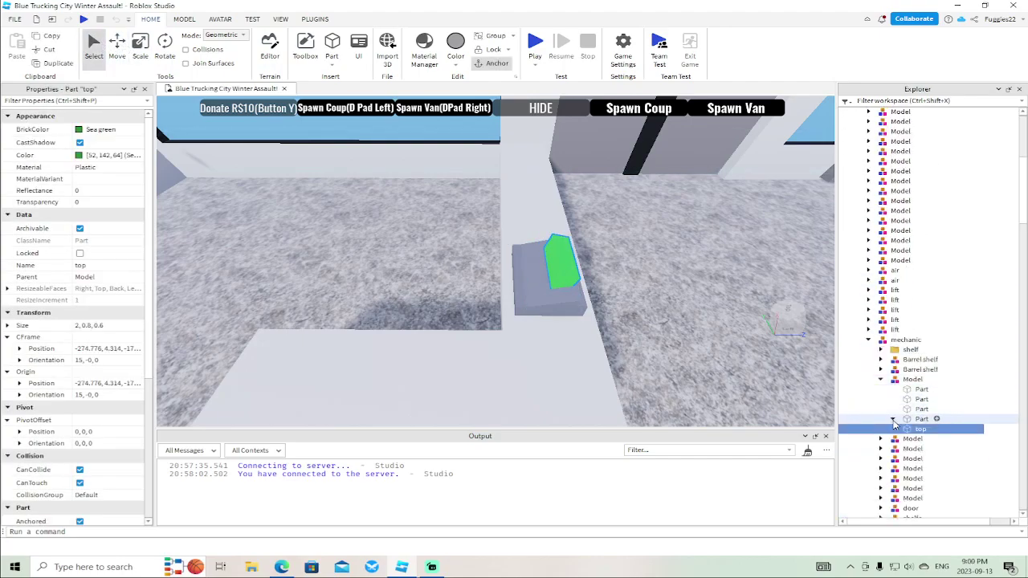
click(893, 419)
click(933, 440)
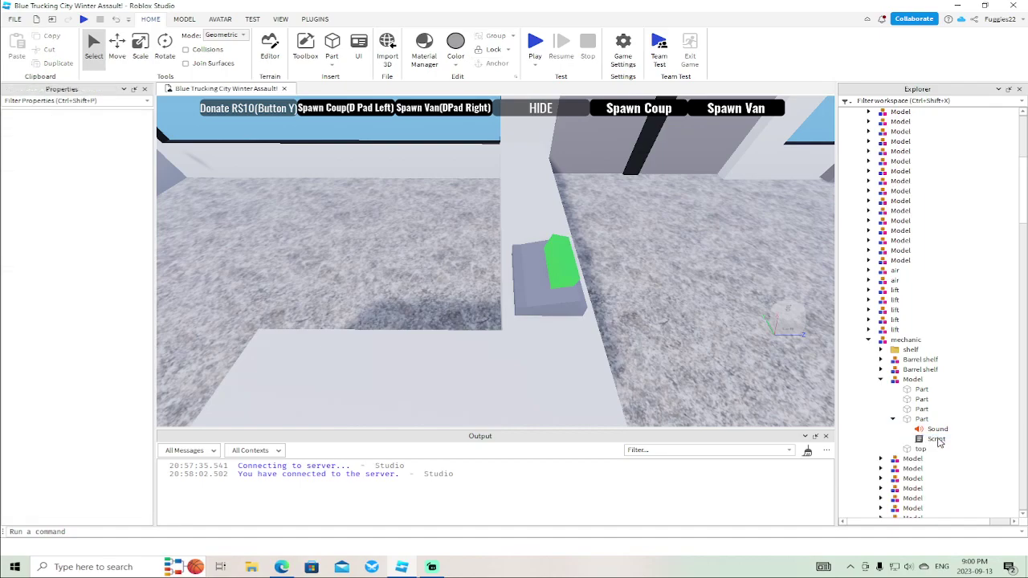
Insert a ProximityPrompt into the grey base part of the green button
click(921, 418)
right_click(921, 418)
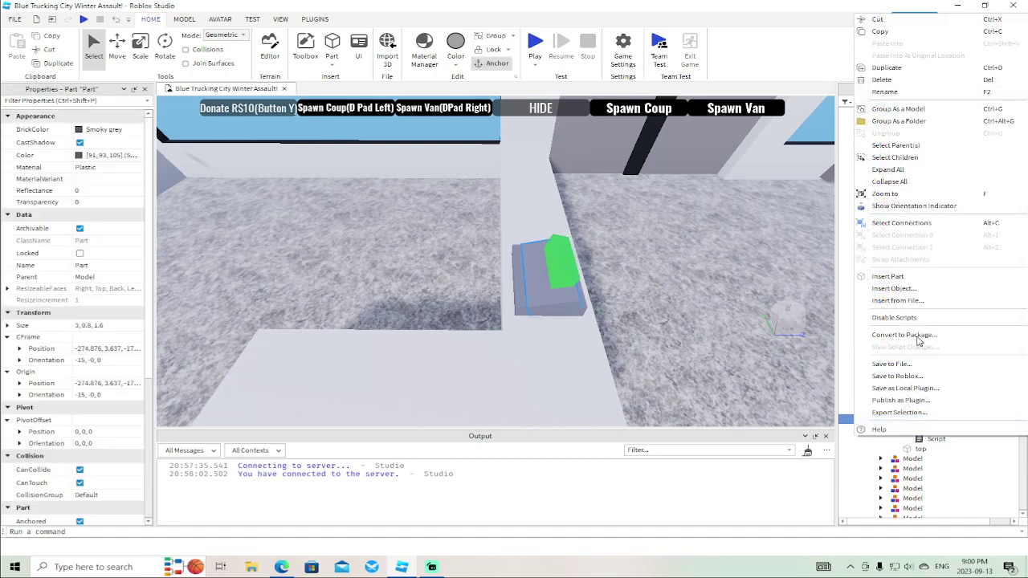
click(896, 289)
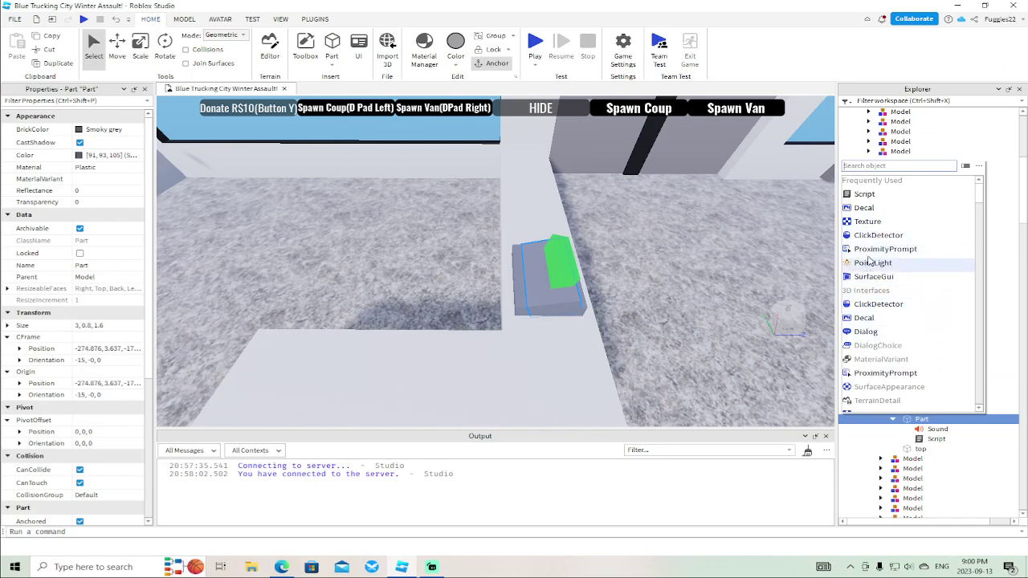
click(885, 249)
In the base part's script, change the button variable on line 2 to script.Parent.ProximityPrompt
double_click(934, 448)
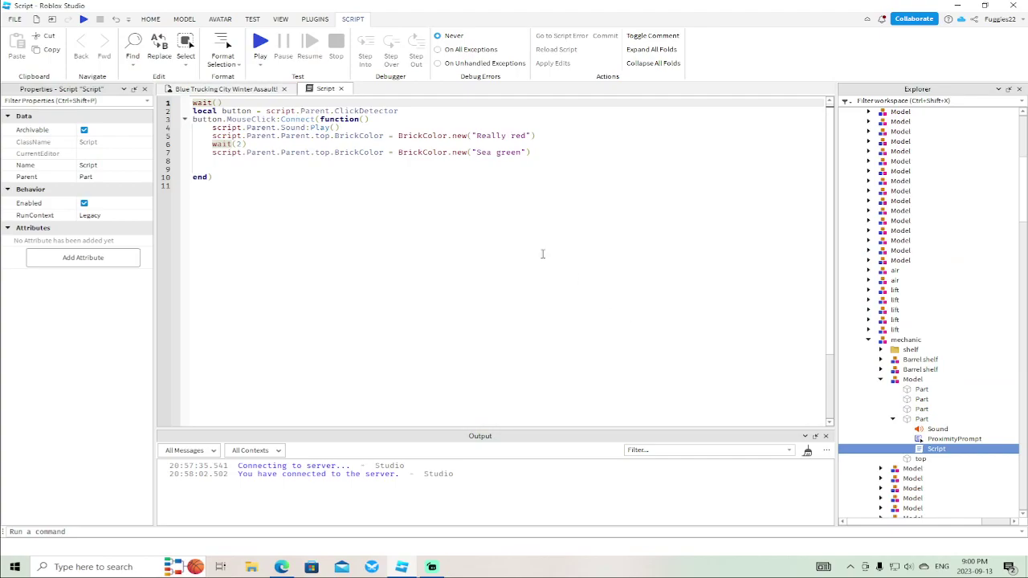
click(413, 110)
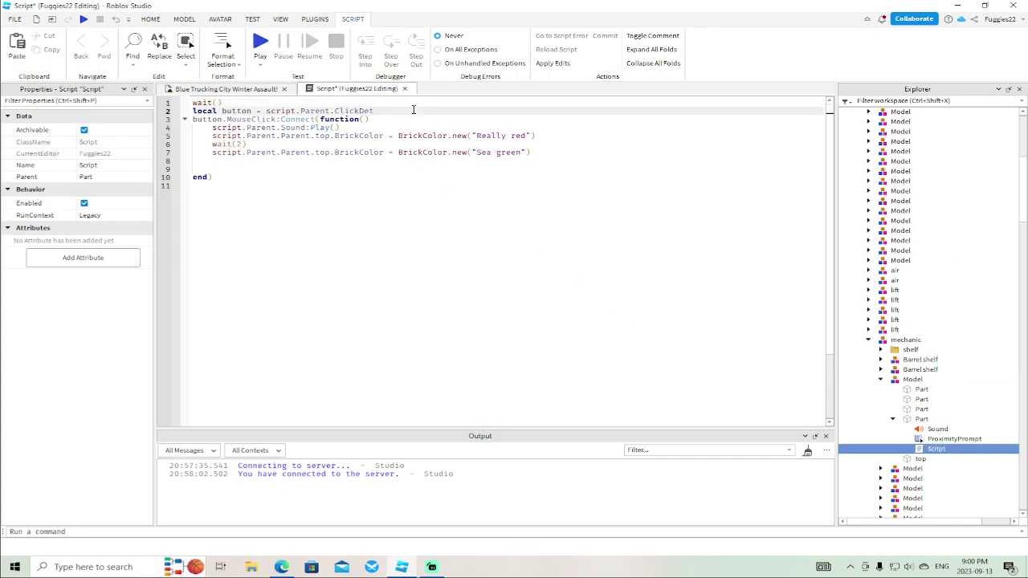
text(ProximityPrompt)
key(Tab)
Replace the MouseClick event on line 3 with TriggerEnded and close the script
click(278, 119)
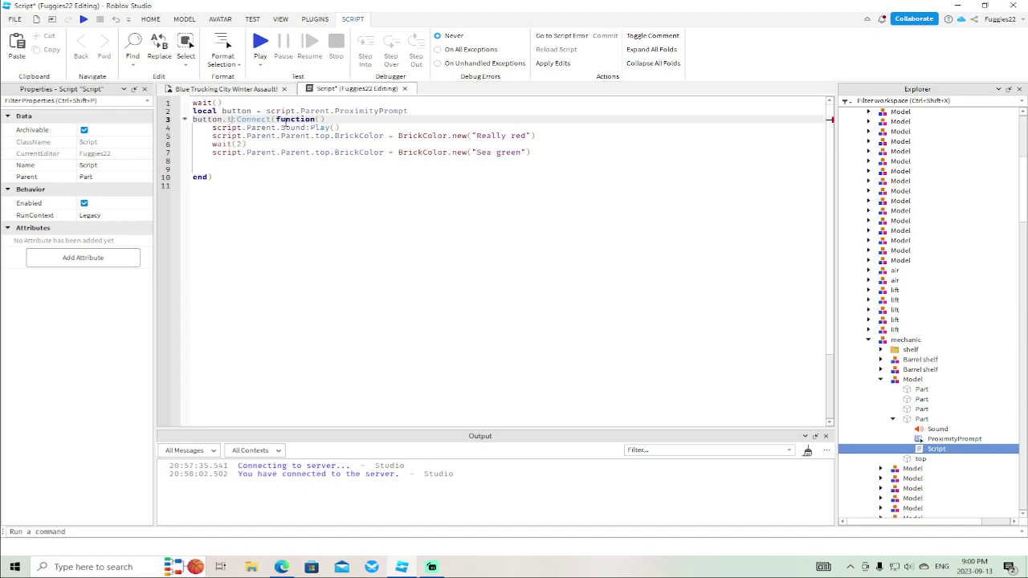
text(t)
key(Down)
key(Tab)
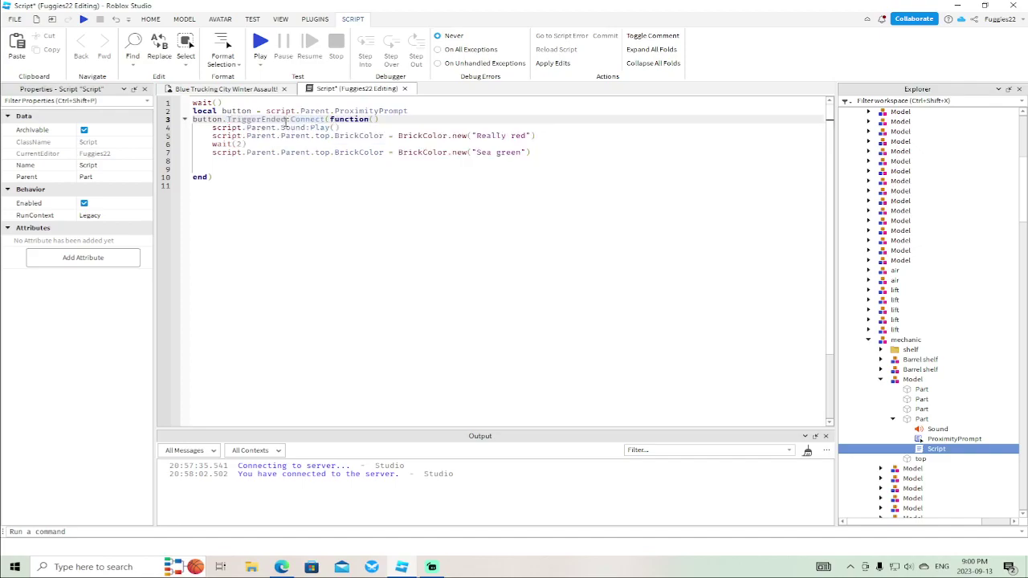
click(407, 90)
Add a ProximityPrompt to the red lift button part on the wall near the bepis vending machine and delete its ClickDetector
right_drag(684, 246, 678, 245)
key(w)
key(w)
key(s)
key(w)
click(440, 269)
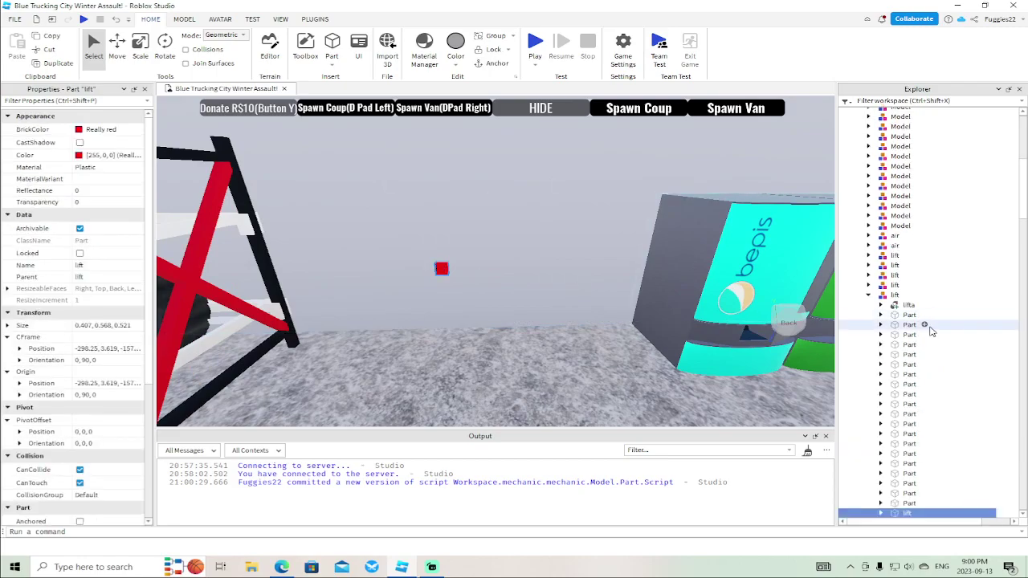
click(868, 410)
click(881, 401)
click(924, 412)
click(906, 401)
right_click(906, 404)
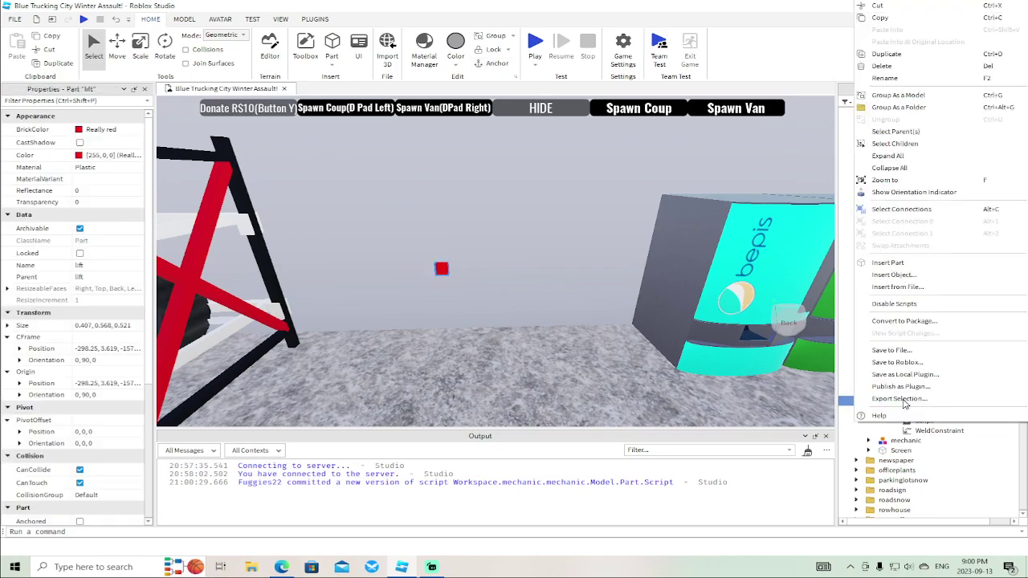
click(903, 275)
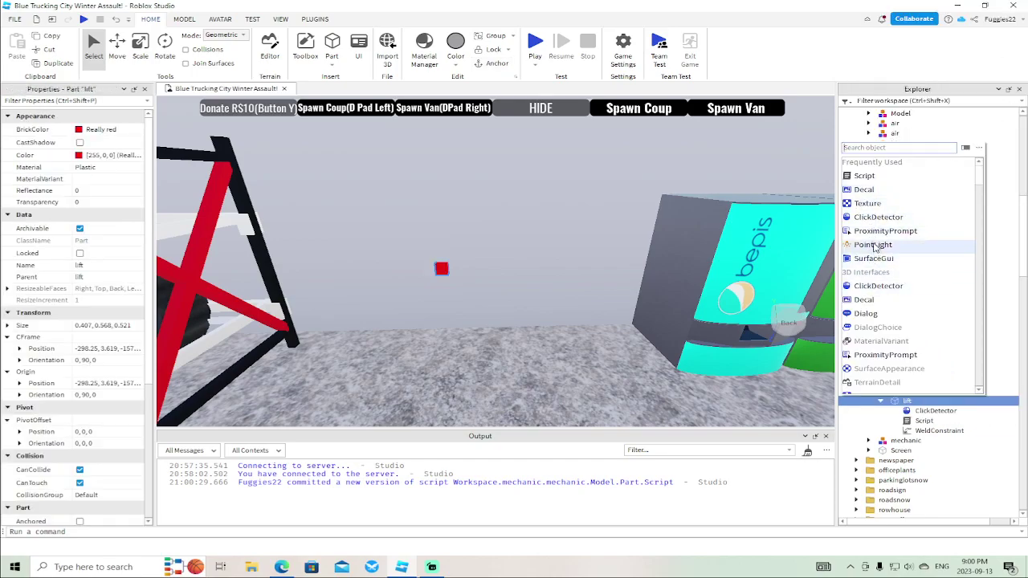
click(873, 232)
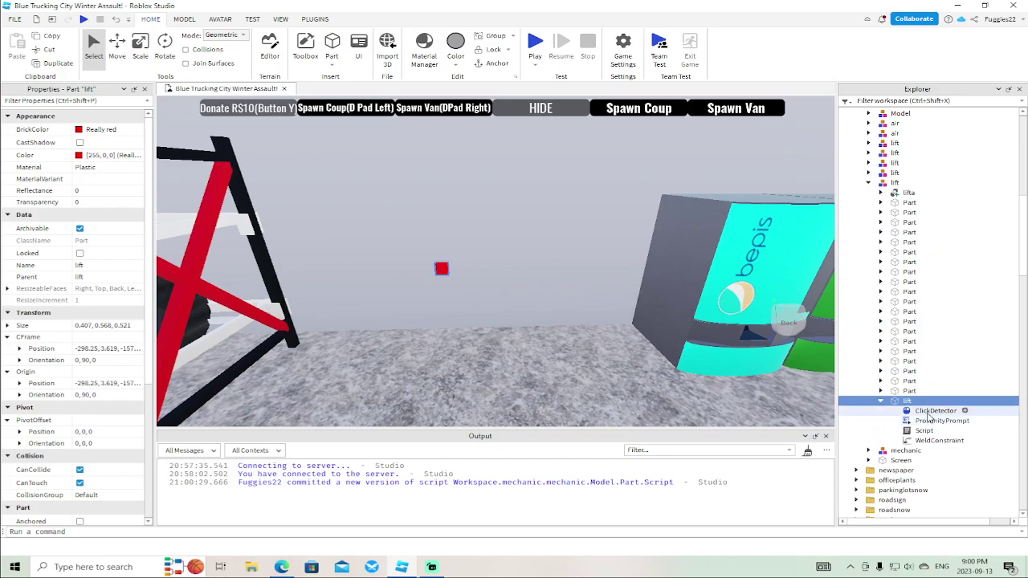
click(931, 411)
key(Delete)
In the lift button's script, set button to script.Parent.ProximityPrompt and replace the MouseClick event on line 9 with TriggerEnded
double_click(926, 421)
click(404, 119)
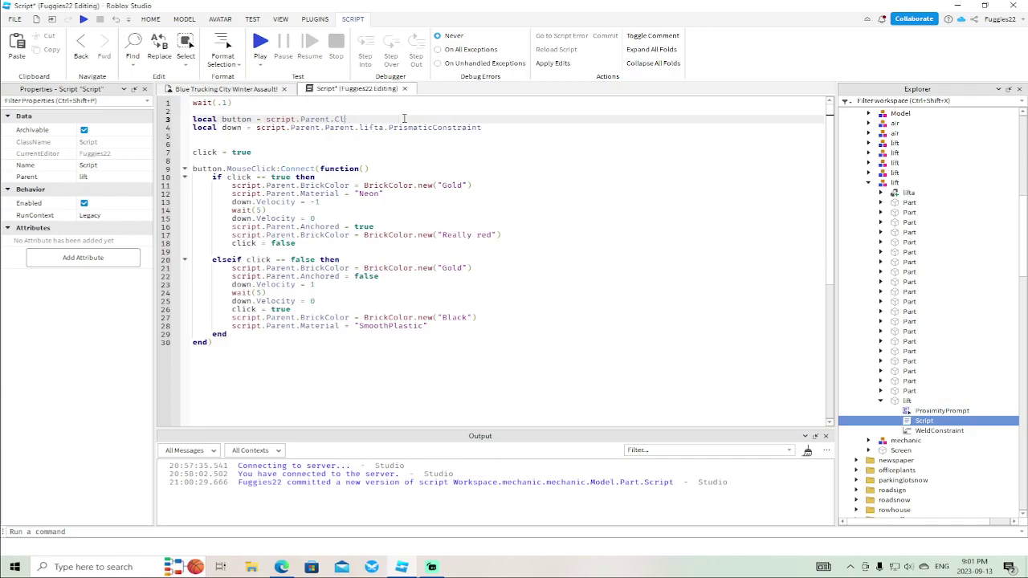
text(pt.Pa)
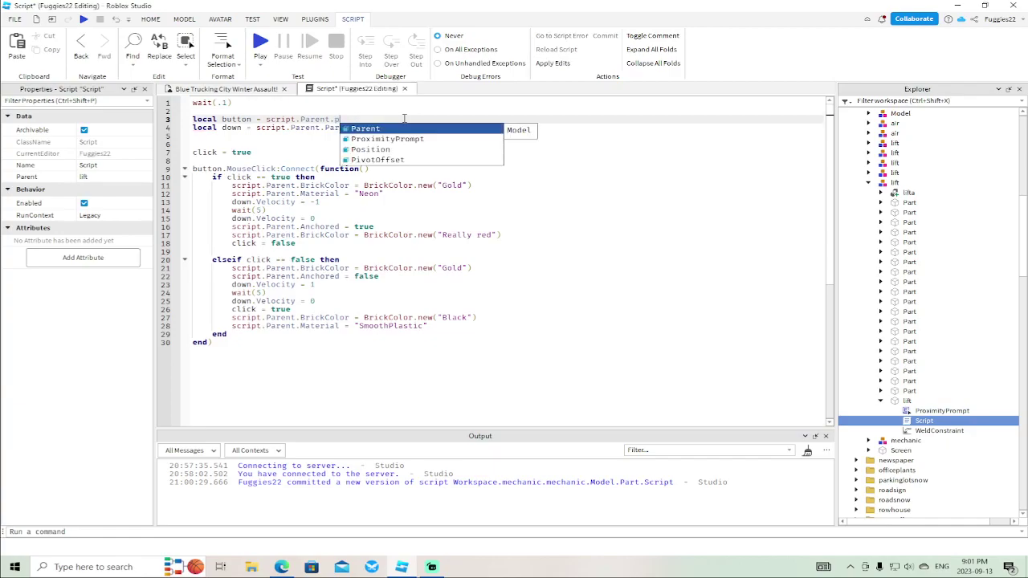
text(rent.ProximityPrompt)
click(276, 168)
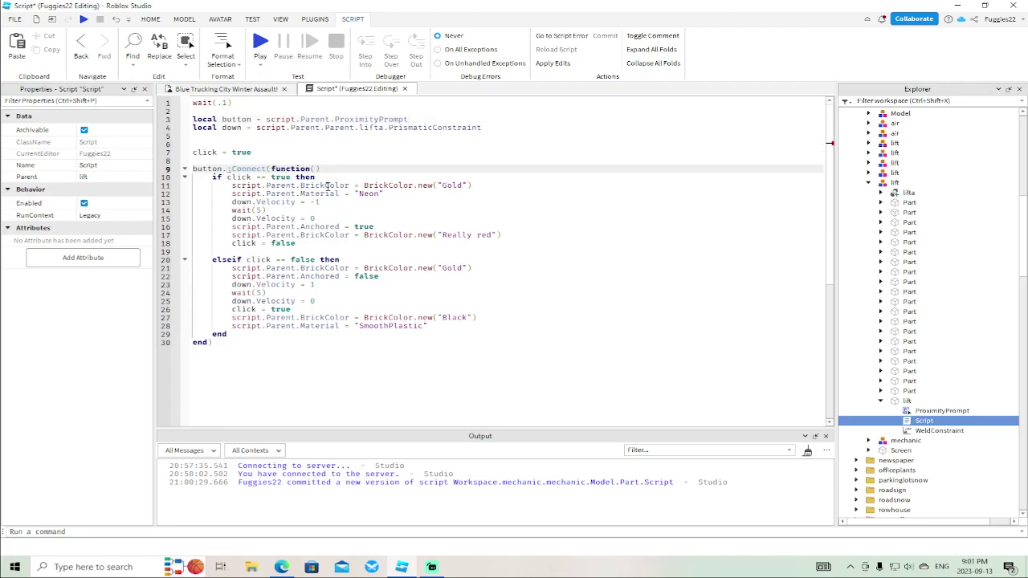
text(TriggerEnded)
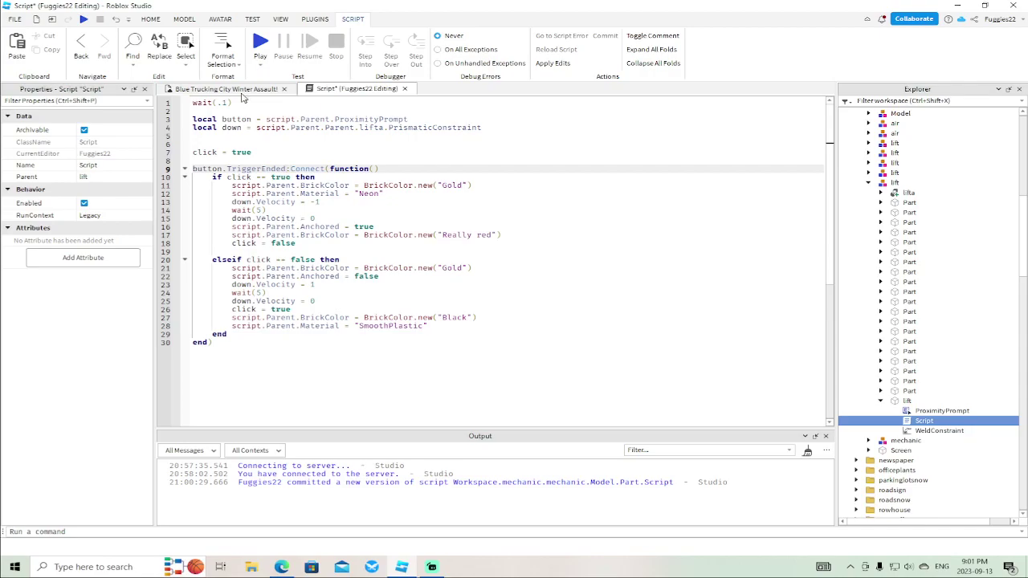
Start a play test, walk the character out through the glass doors into the parking lot, and hide the player list
click(84, 19)
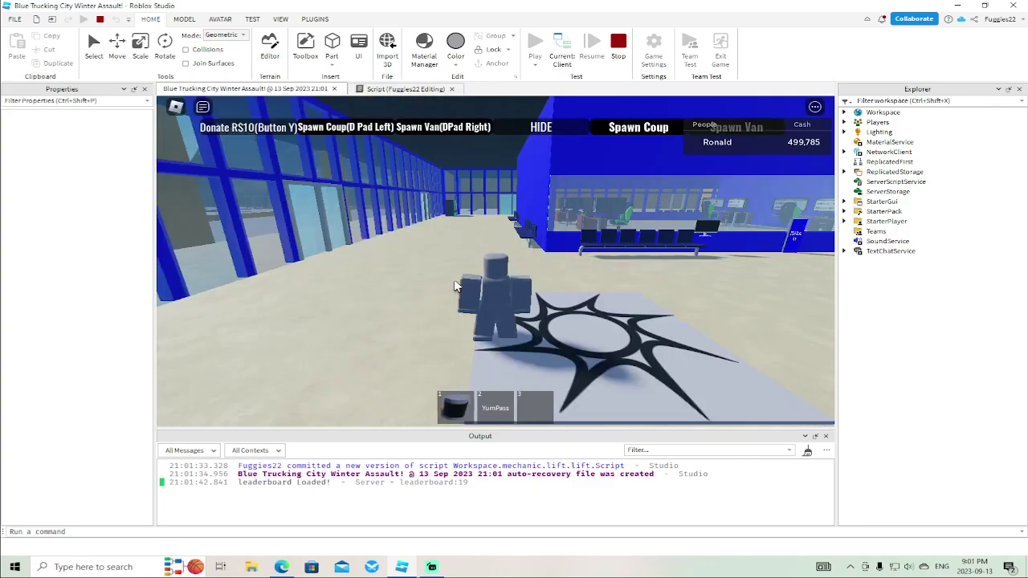
key(w)
right_drag(552, 316, 552, 315)
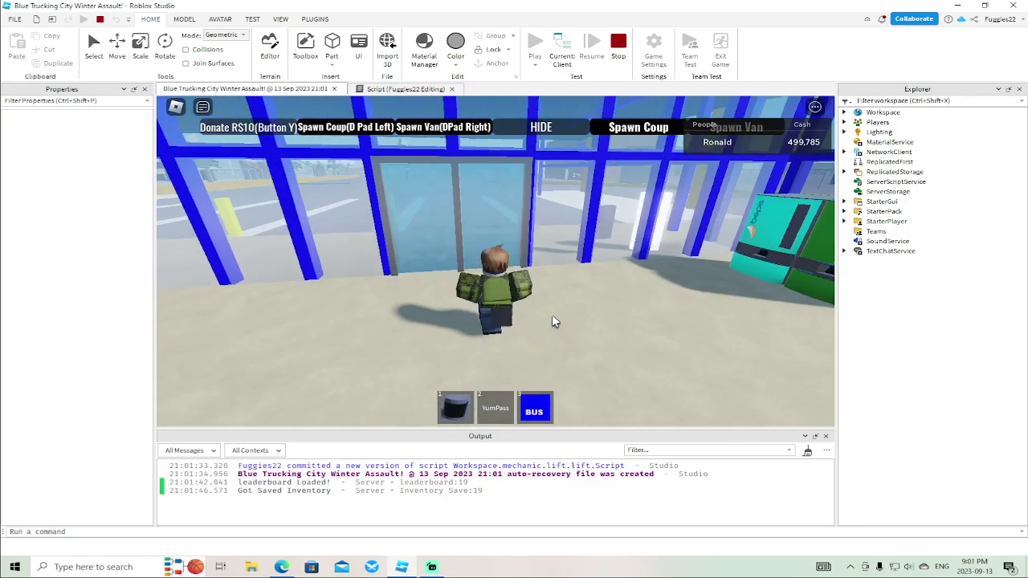
key(w)
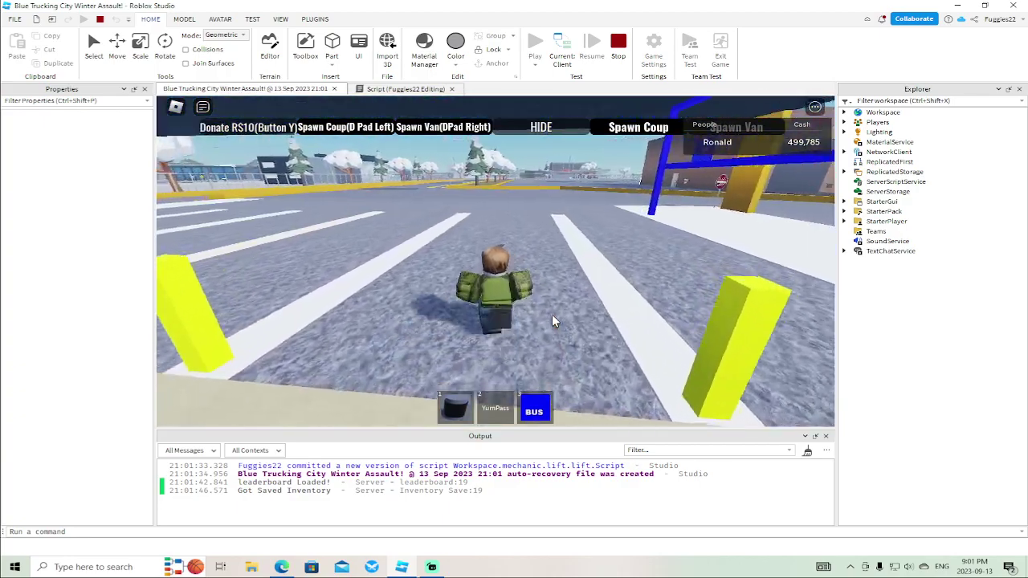
key(w)
key(Tab)
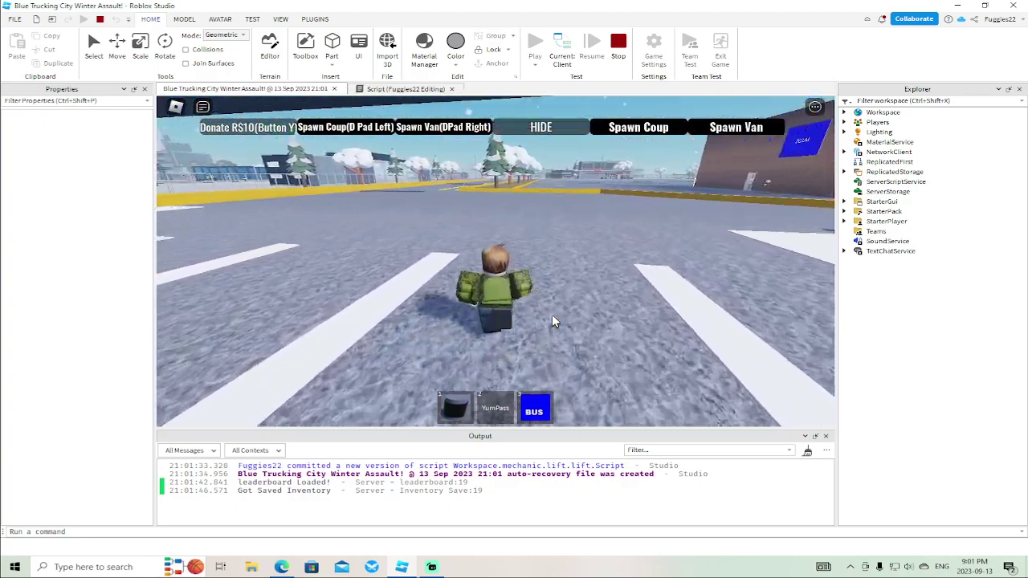
key(w)
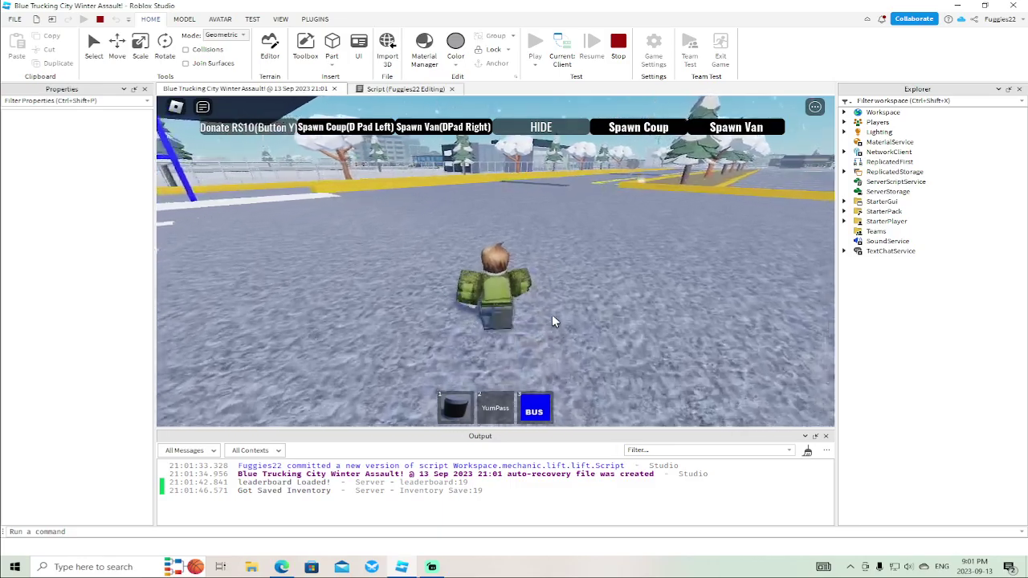
key(w)
right_drag(569, 339, 571, 329)
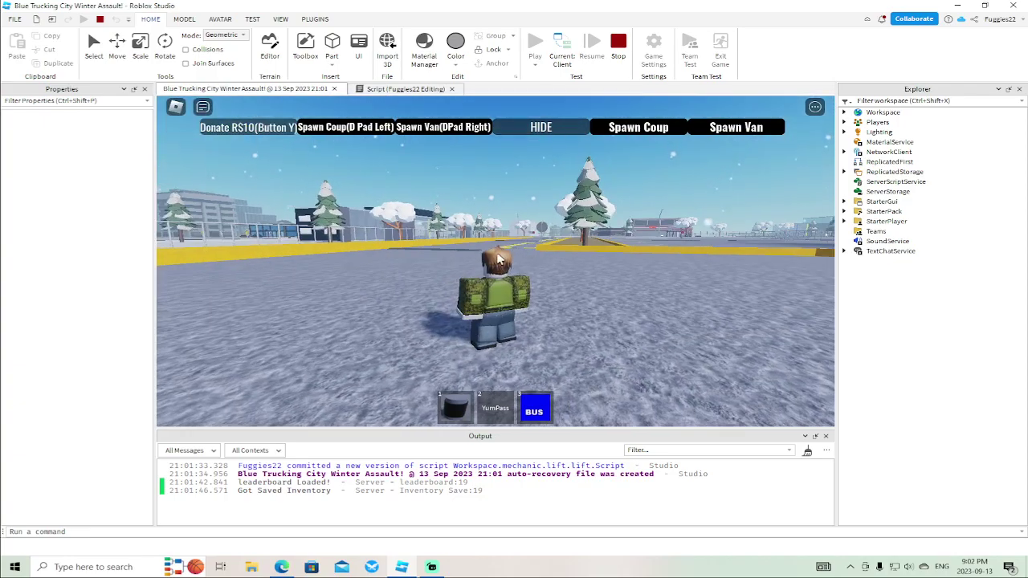
Spawn the red car in the parking lot and get into it
right_drag(609, 265, 607, 267)
key(a)
key(e)
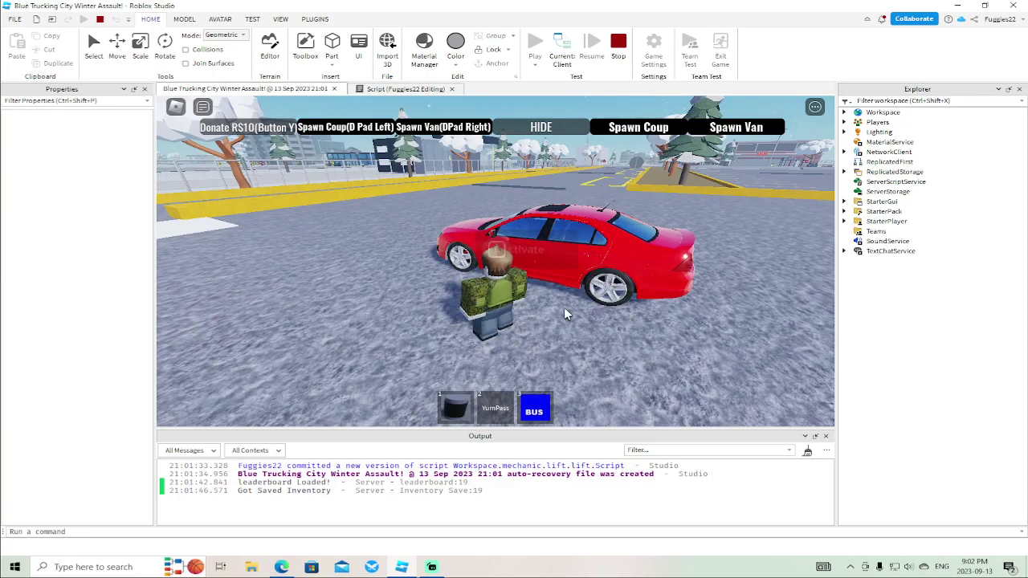
right_drag(564, 306, 565, 309)
click(346, 186)
key(w)
key(e)
Drive the red car out of the parking lot, turn onto the main street, and continue past the traffic-light intersection
key(w)
key(w)
key(w)
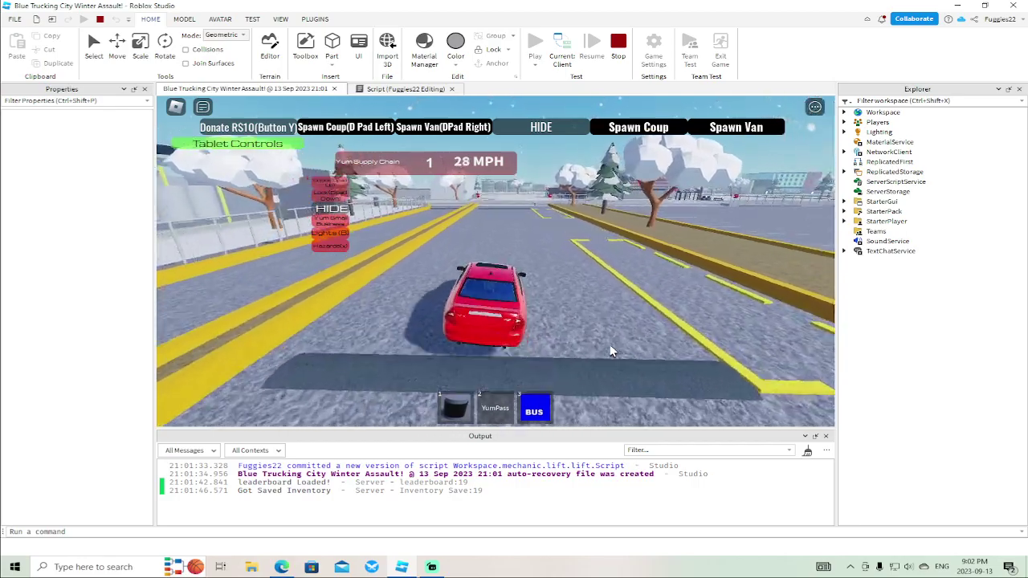
key(w)
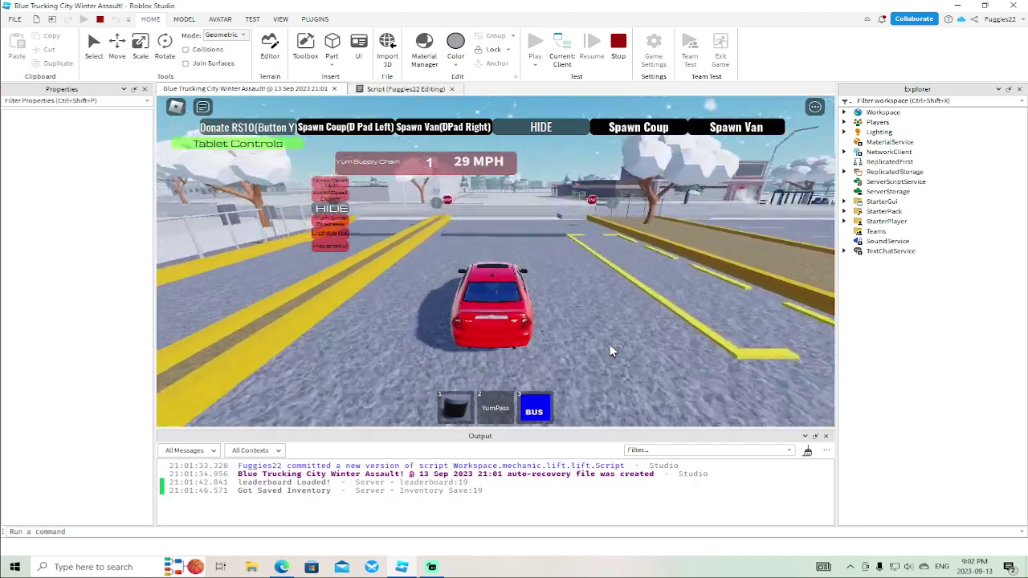
key(w)
key(d)
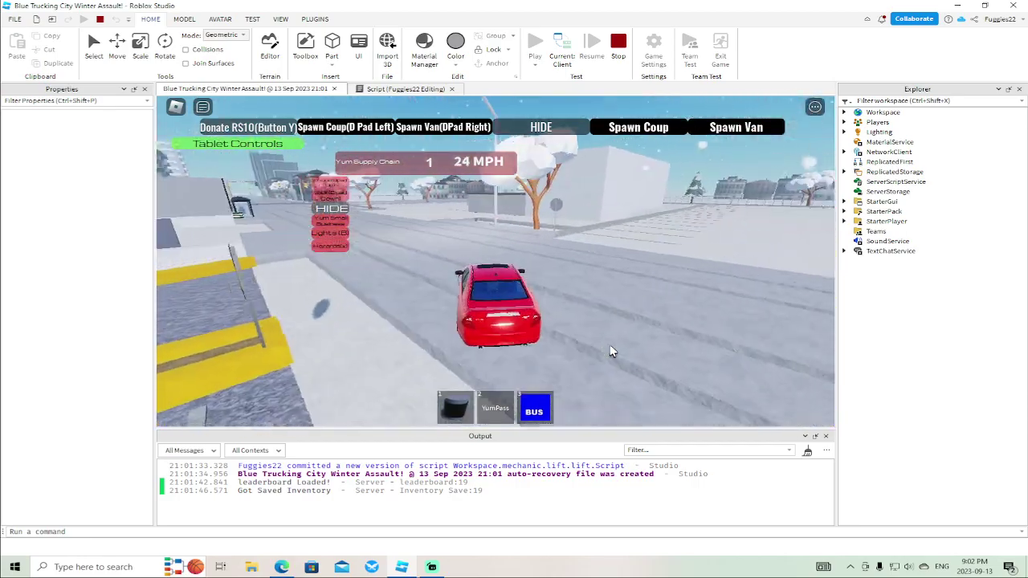
key(w)
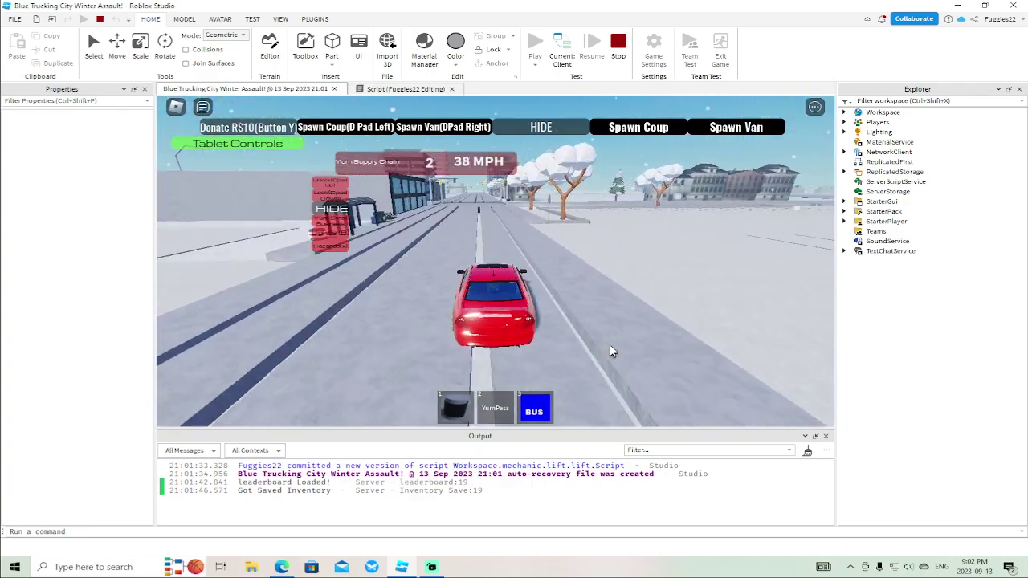
key(a)
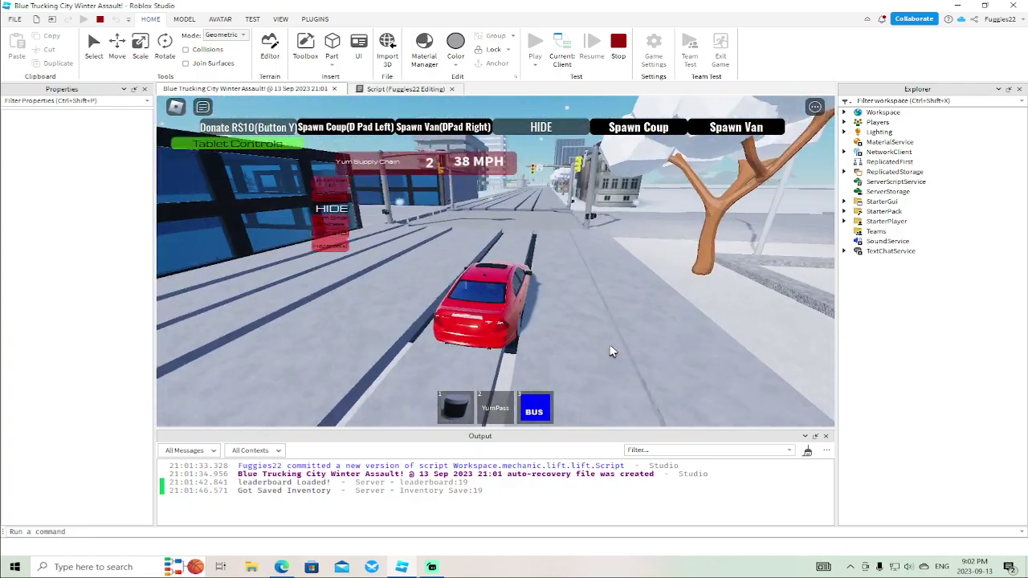
key(w)
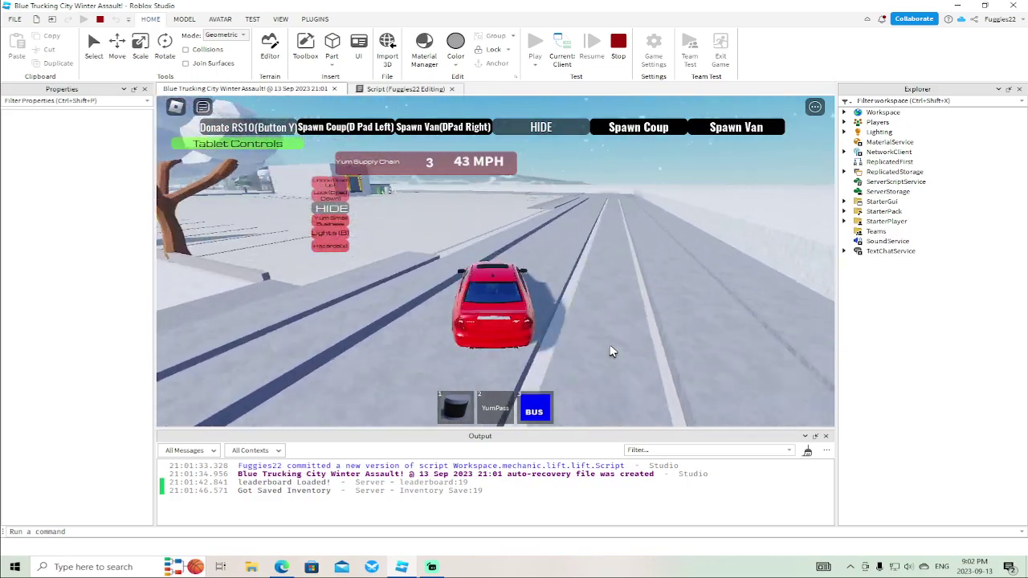
Drive along the snowy road to the mechanic building and brake beside its blue wrench doors
key(w)
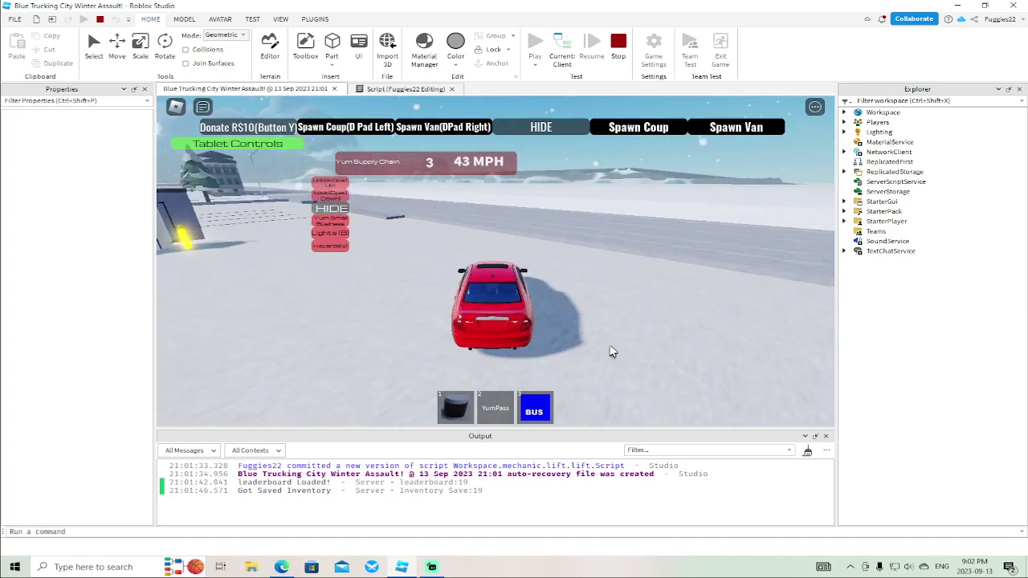
key(a)
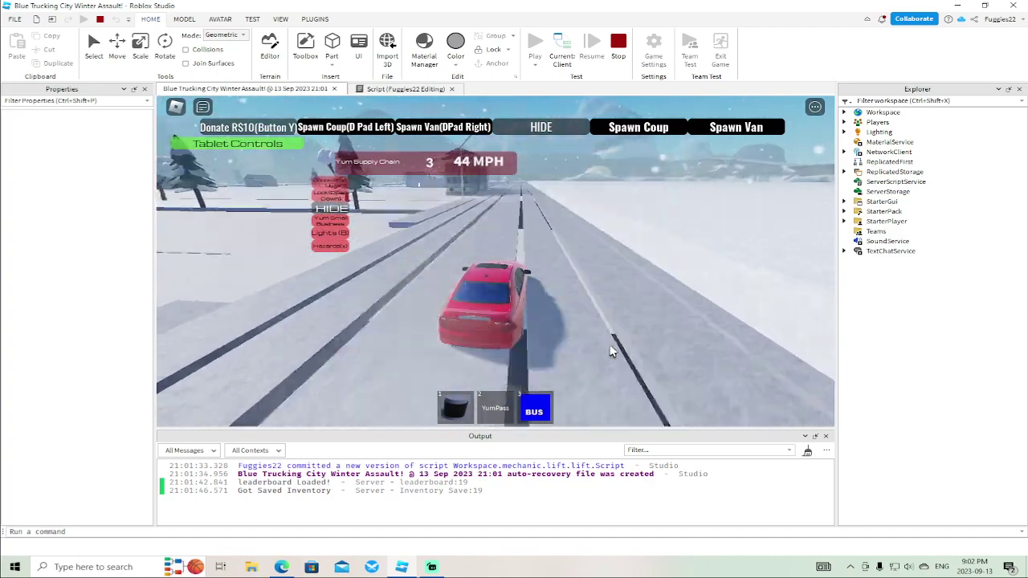
key(w)
key(a)
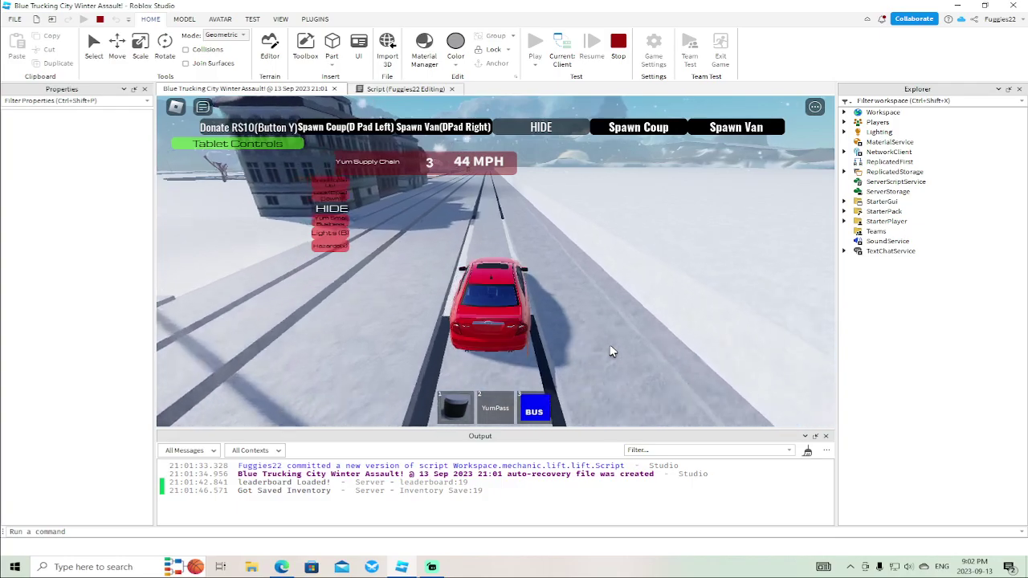
key(w)
key(a)
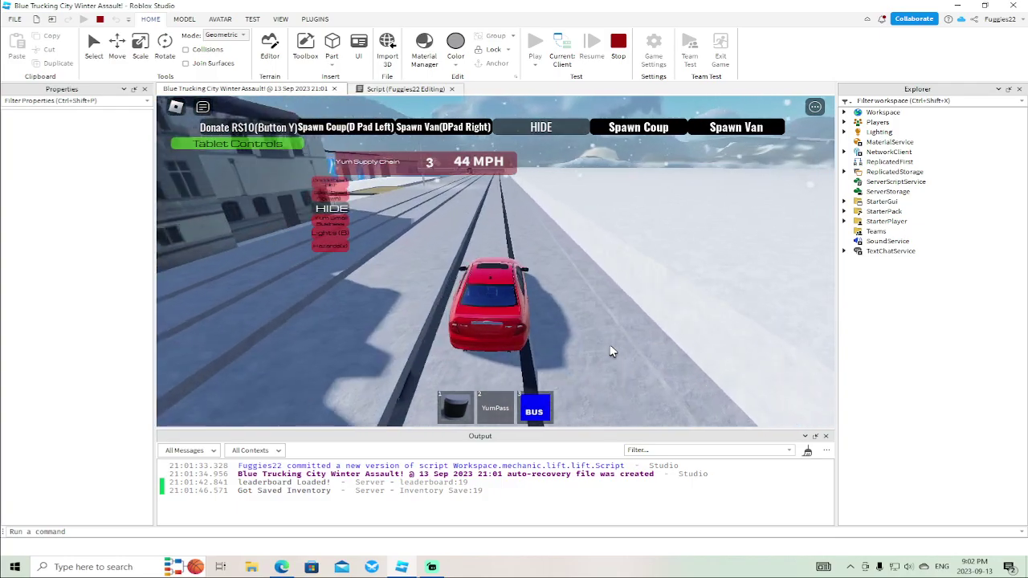
key(w)
key(a)
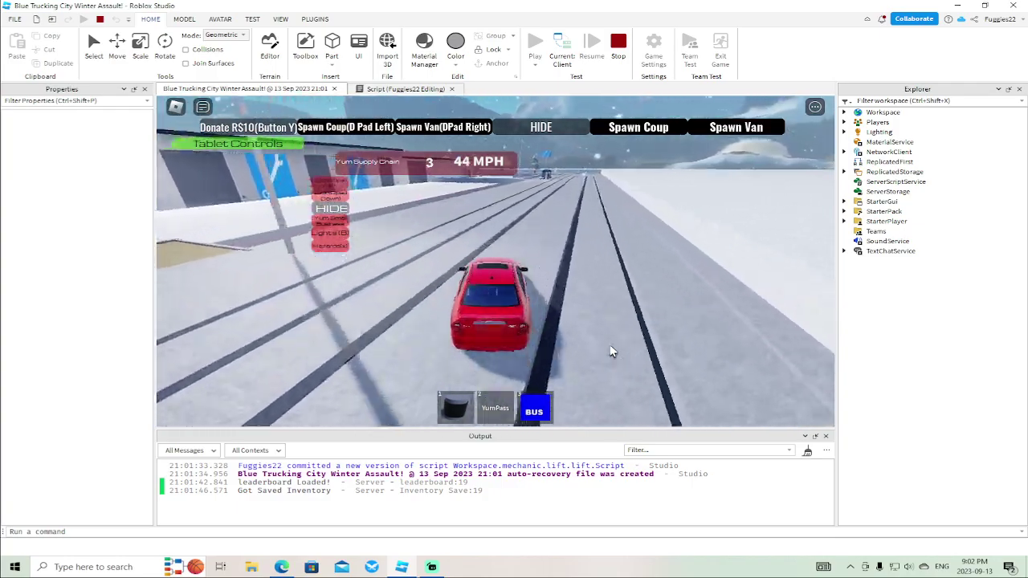
key(s)
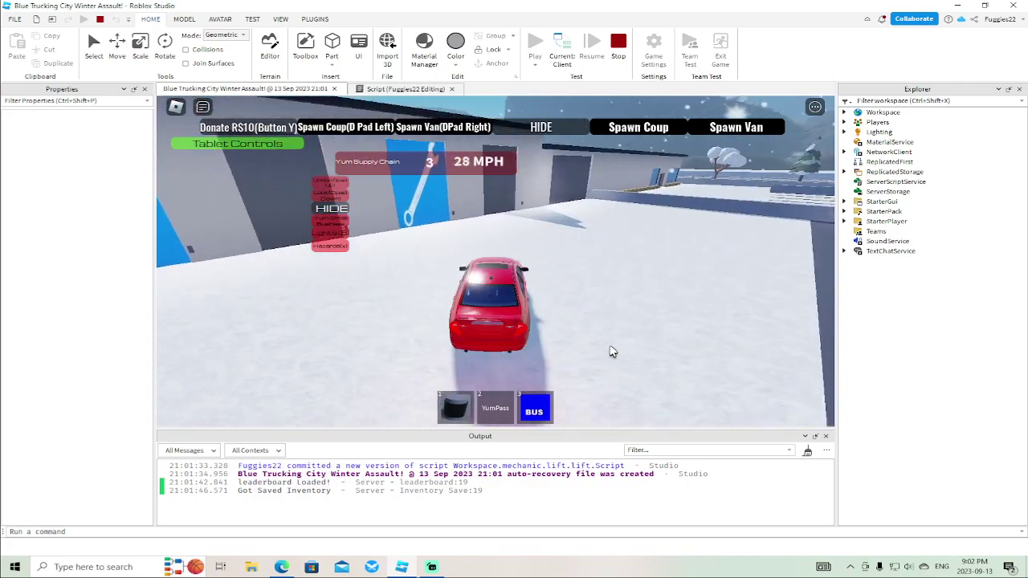
Get out of the car, walk to the mechanic building's garage door, and open it through its Open Door prompt
key(space)
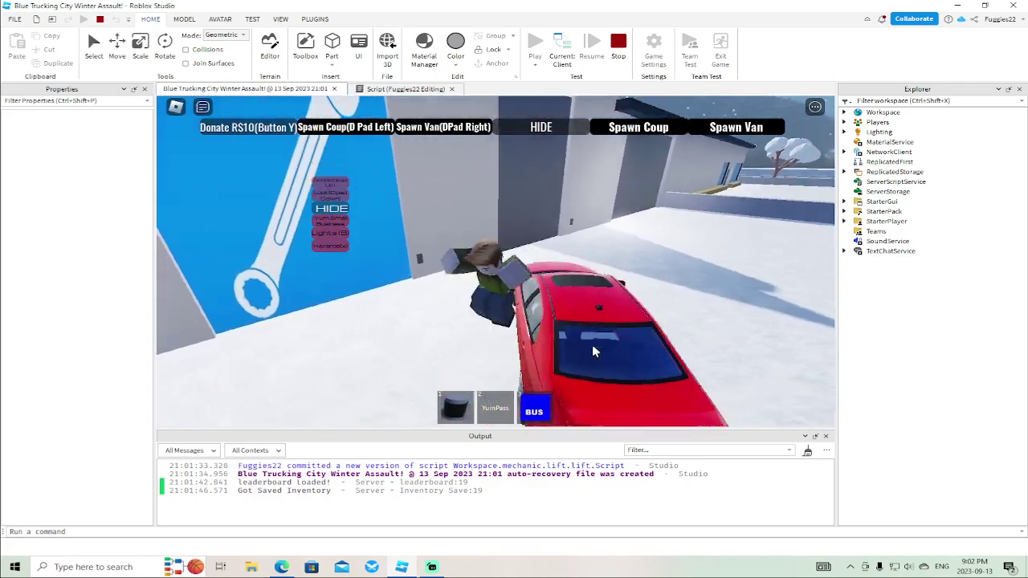
key(w)
key(w)
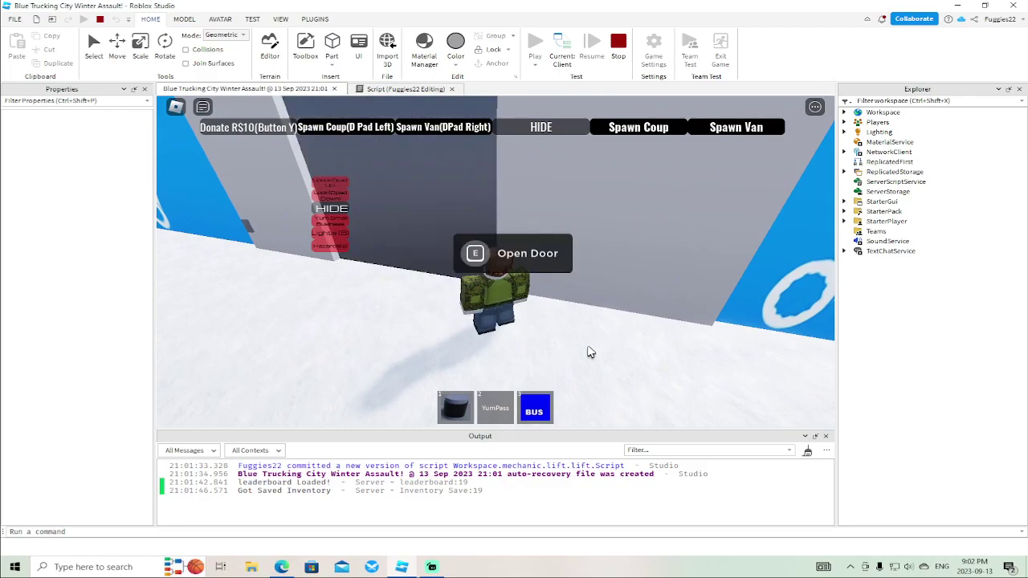
key(w)
key(e)
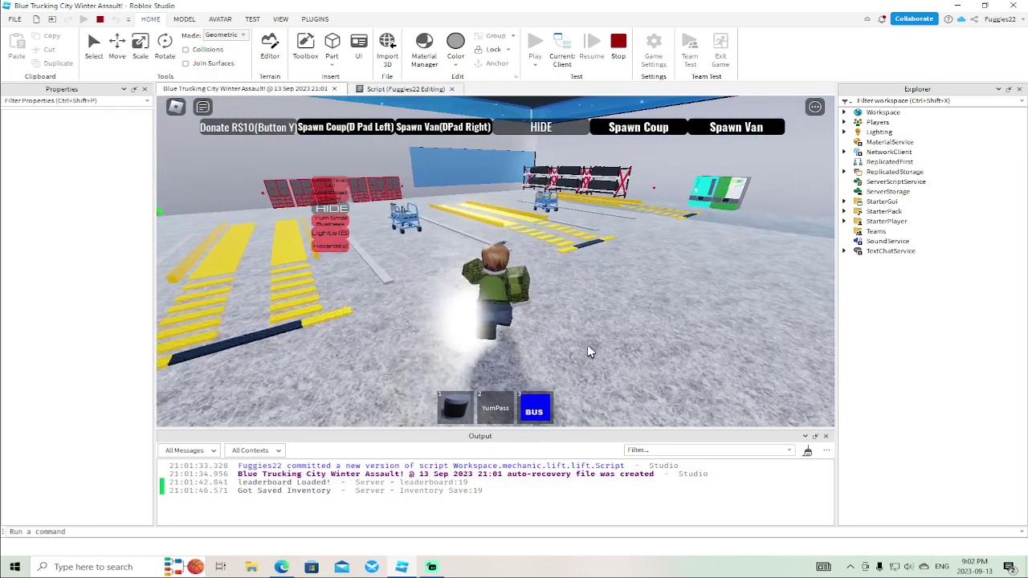
Walk across the garage to the red lift button beside the bepis machine, trigger its prompt, and look at the lifts
key(w)
key(d)
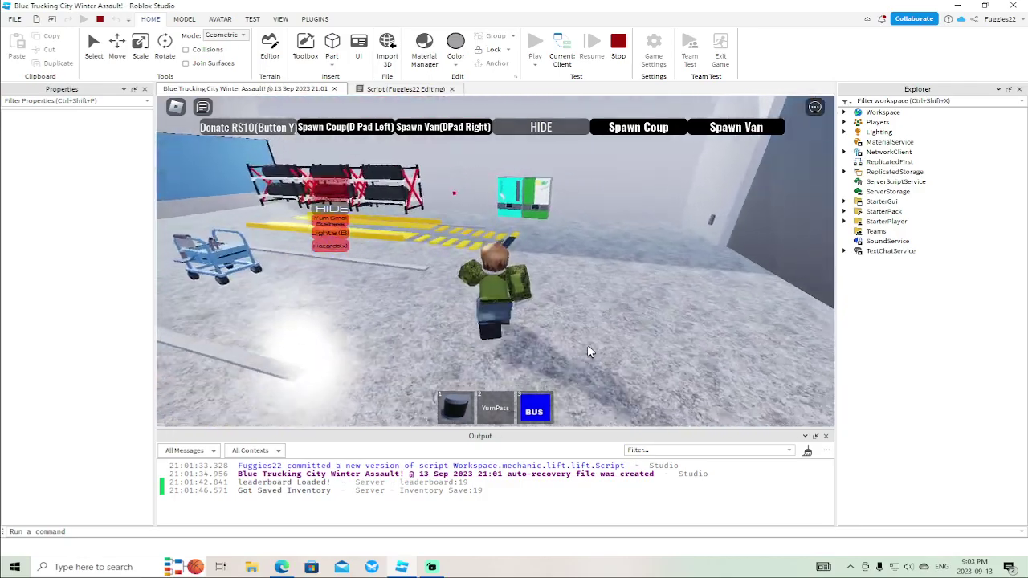
key(w)
key(w)
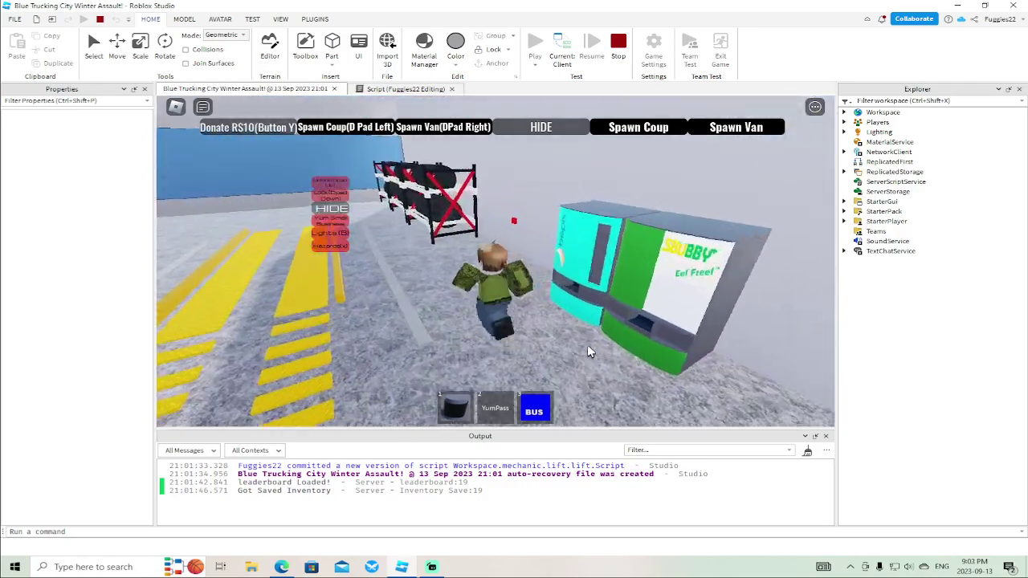
key(e)
right_drag(587, 346, 587, 346)
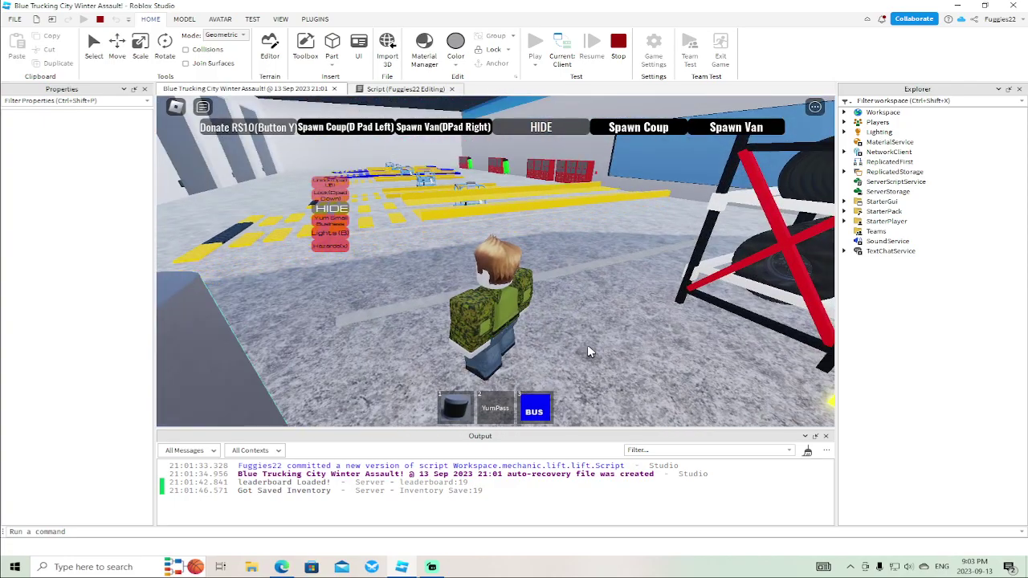
Walk back to the lift button's Interact prompt to check it, and end the play test
right_drag(587, 346, 587, 346)
key(w)
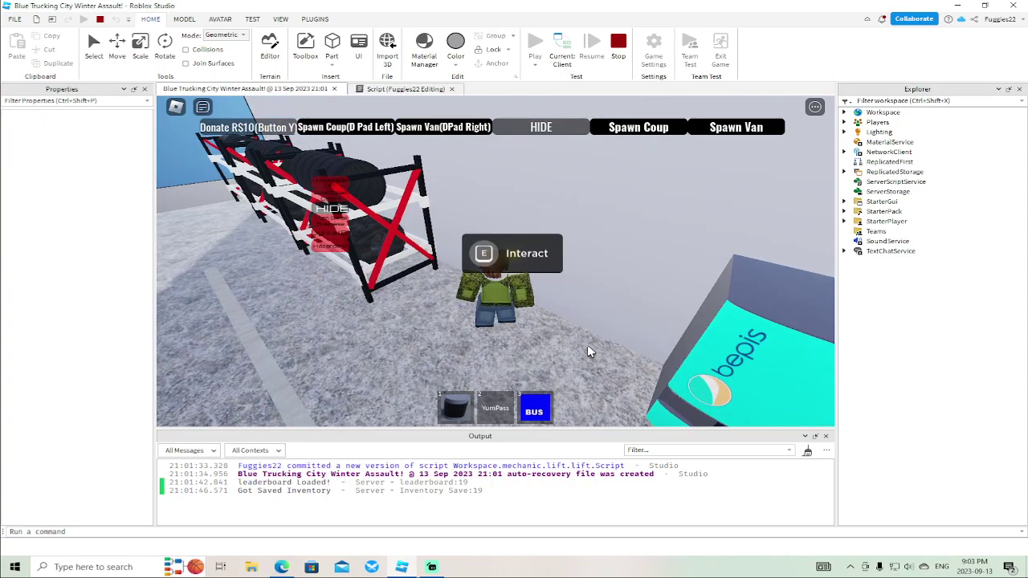
key(w)
right_drag(587, 347, 572, 345)
key(w)
key(w)
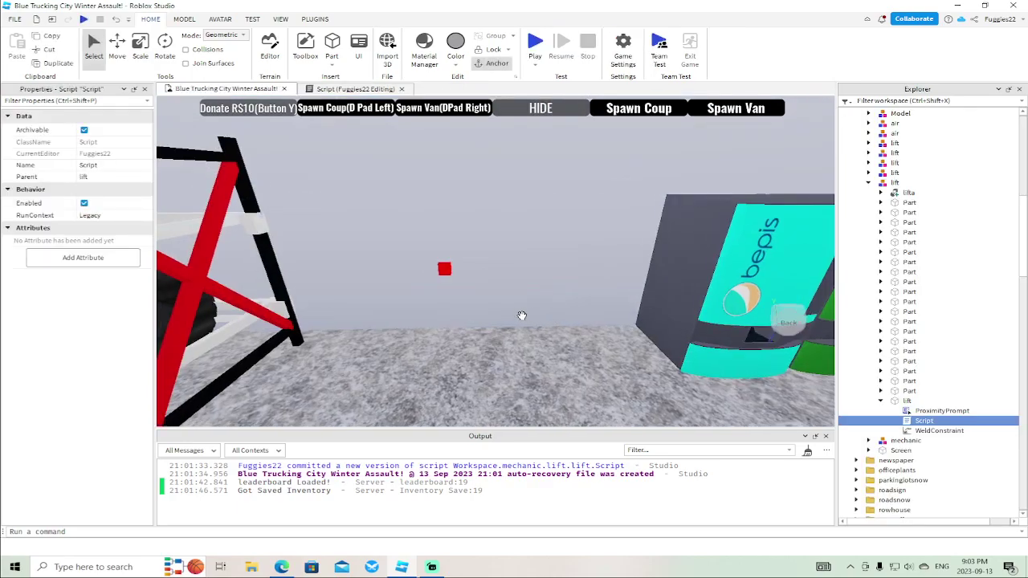
On the lift button's ProximityPrompt, set GamepadKeyCode to ButtonB and ActionText to Lift
right_drag(533, 271, 532, 271)
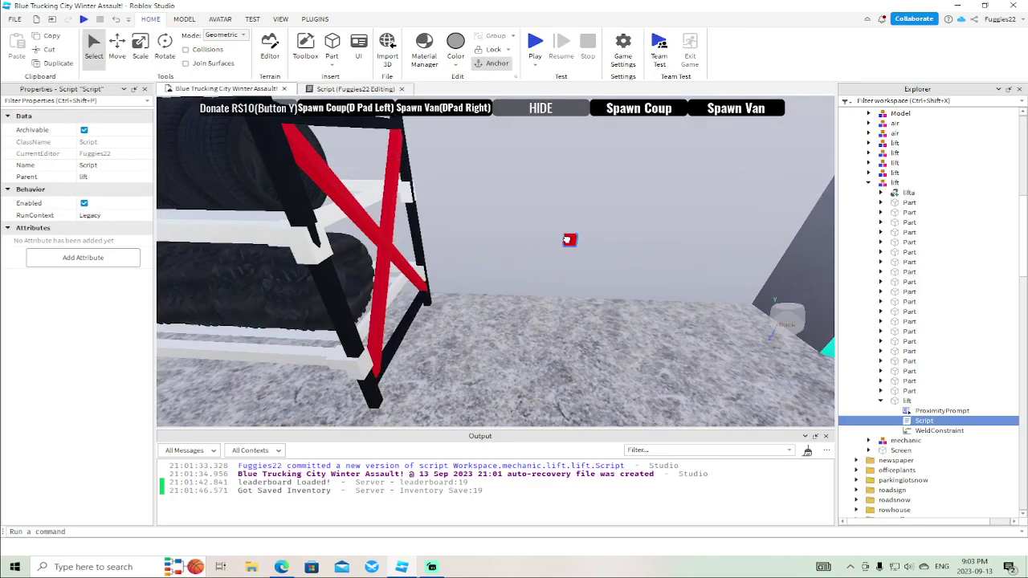
click(567, 239)
click(975, 411)
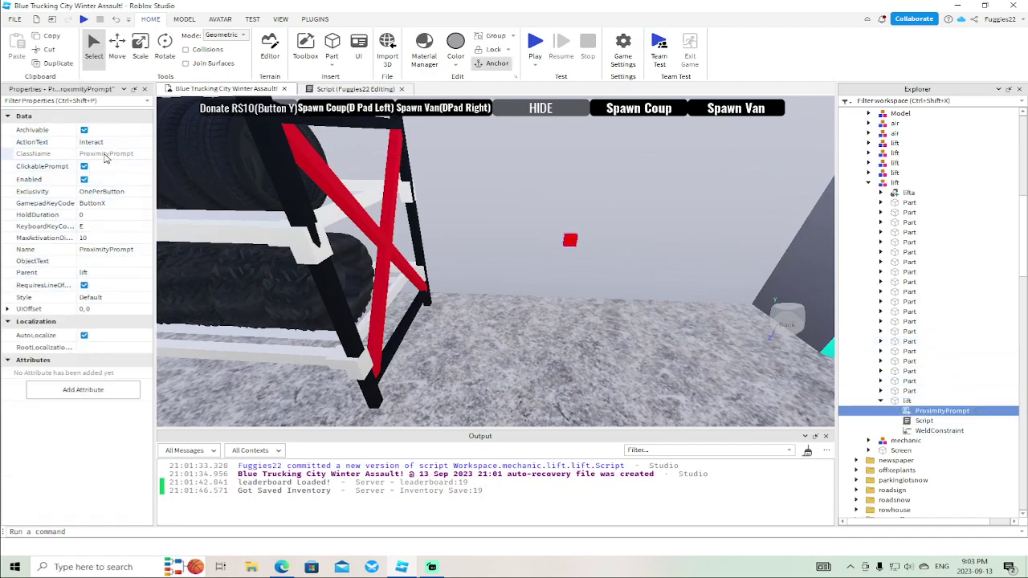
click(116, 206)
click(115, 206)
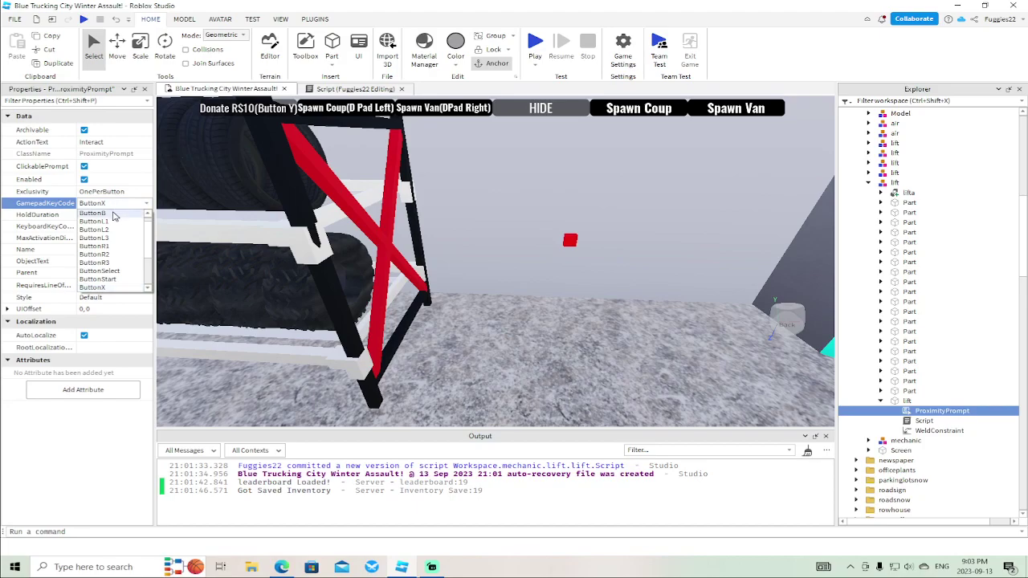
click(114, 214)
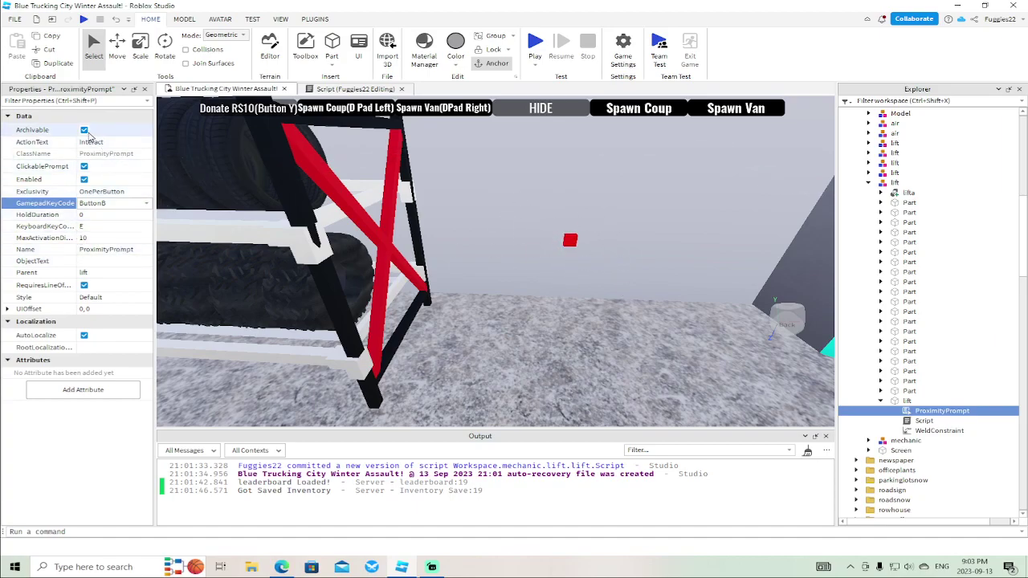
click(112, 142)
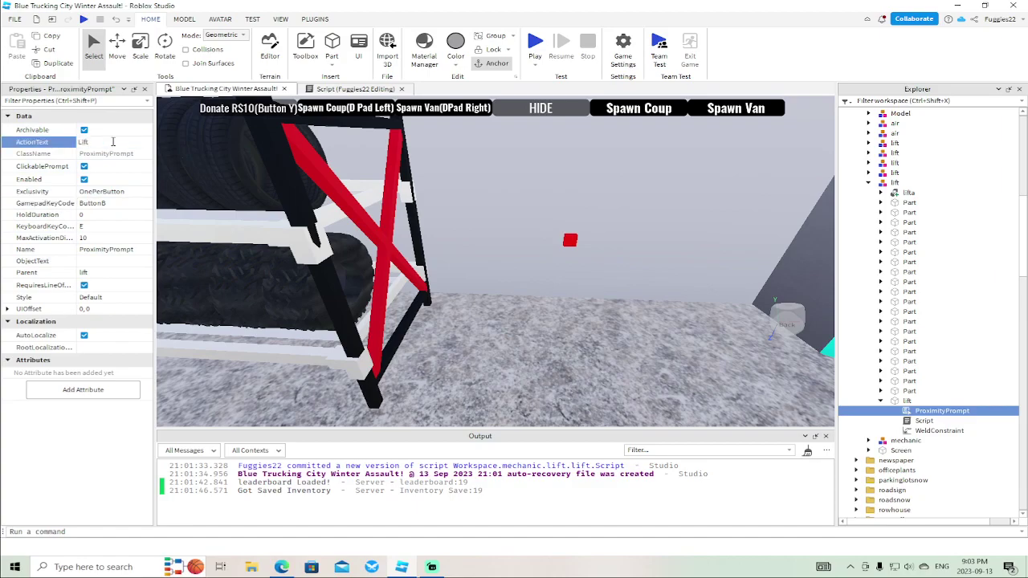
Select the red lift button part beside the red tool cabinets and show its children in the object tree
right_drag(586, 225, 587, 225)
key(w)
click(496, 213)
scroll(562, 231, up, 2)
scroll(565, 232, down, 2)
click(881, 362)
Try to insert a new object into the lift button part beside the red tool cabinets
right_click(914, 364)
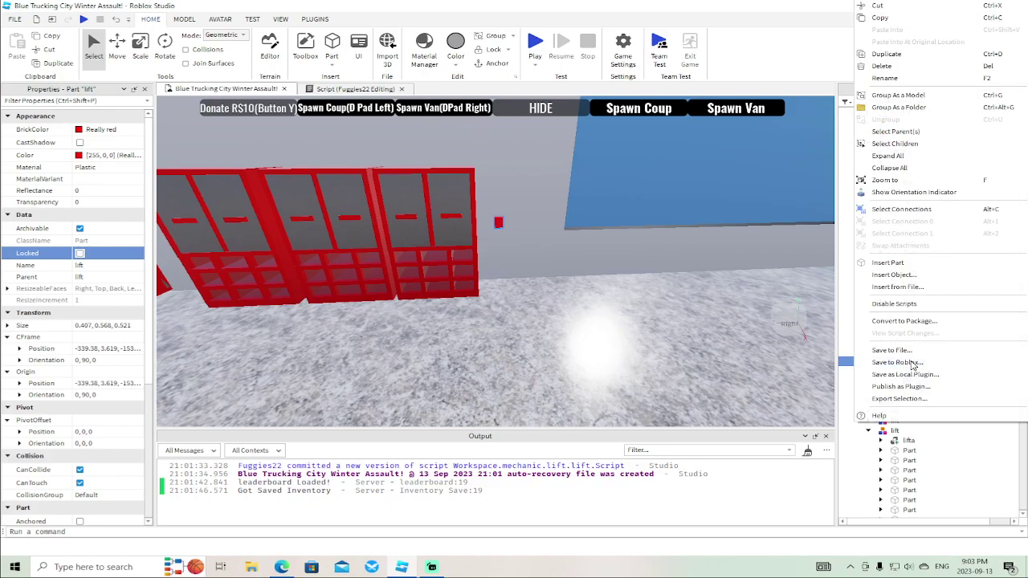
click(906, 279)
right_click(899, 361)
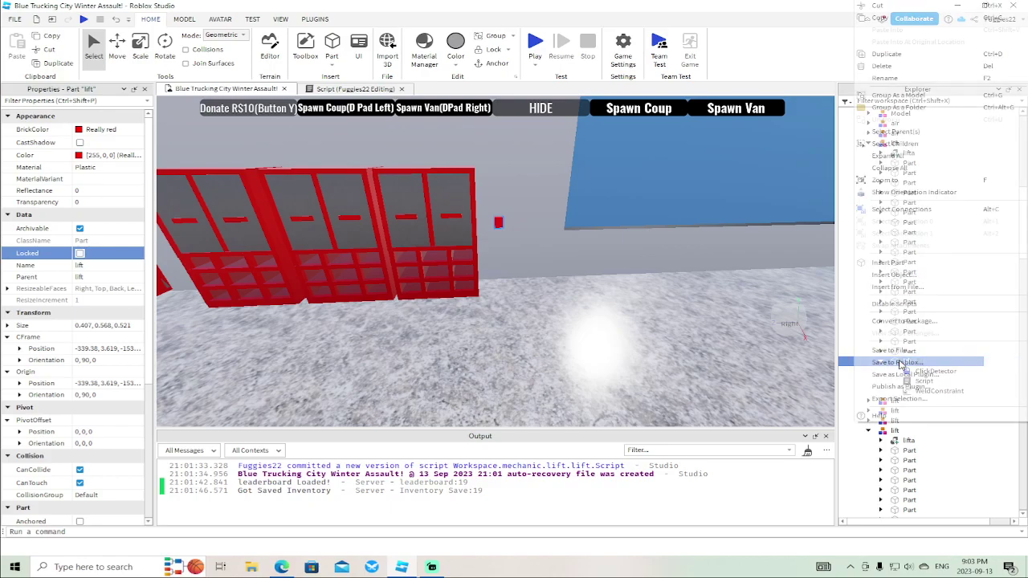
click(904, 275)
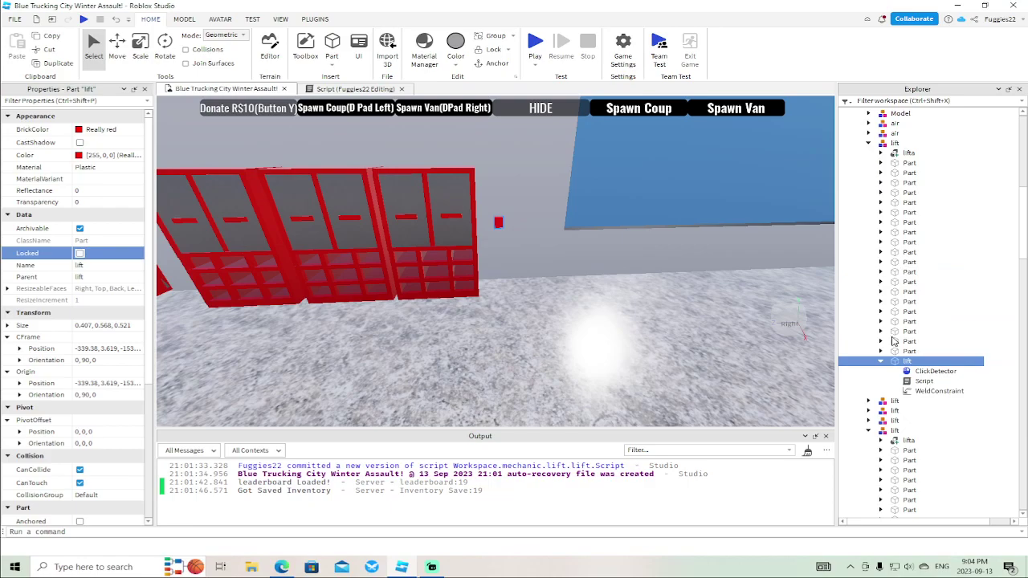
right_click(898, 363)
click(901, 277)
right_click(906, 363)
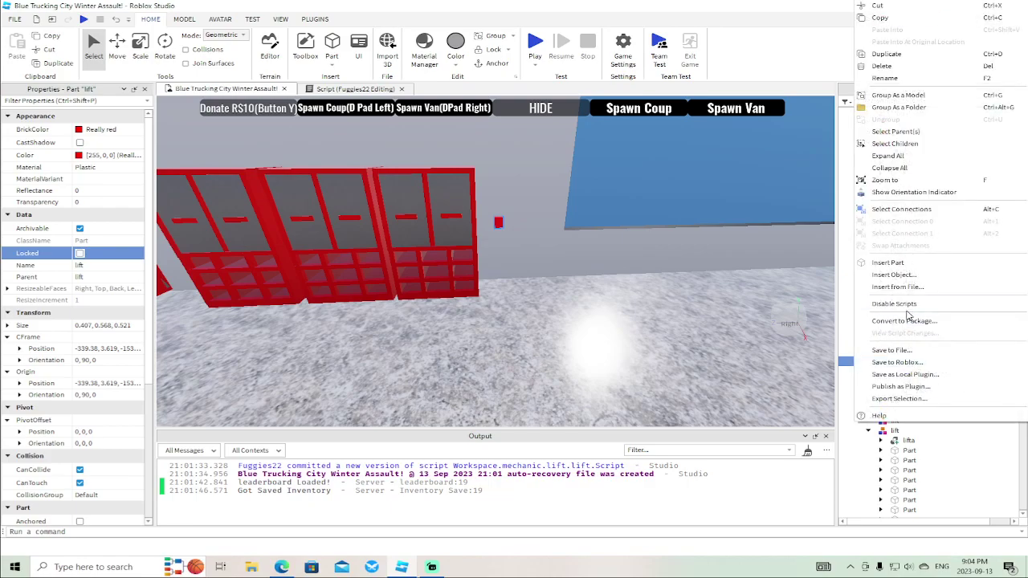
click(905, 277)
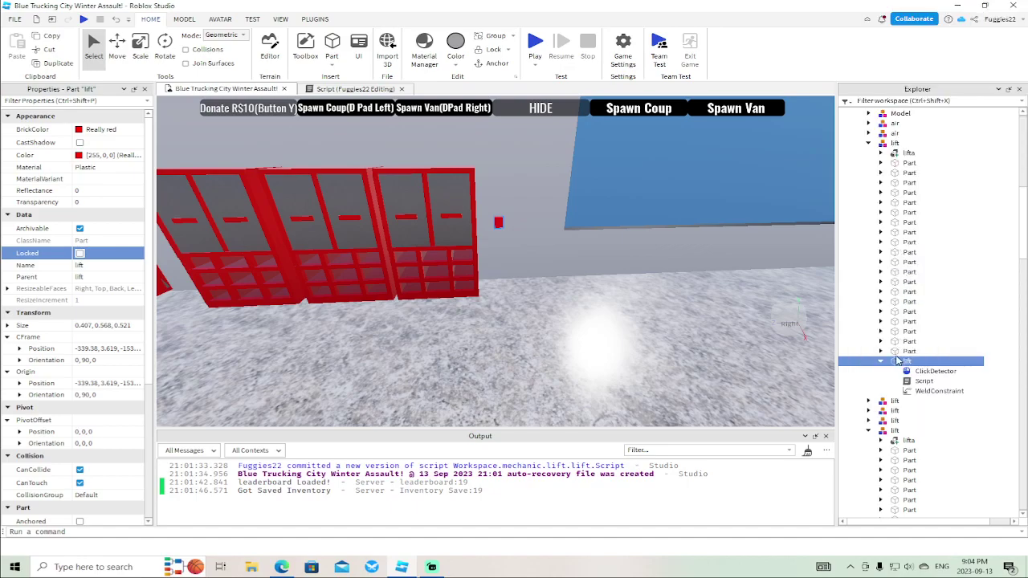
right_click(898, 362)
click(890, 280)
right_drag(626, 338, 723, 338)
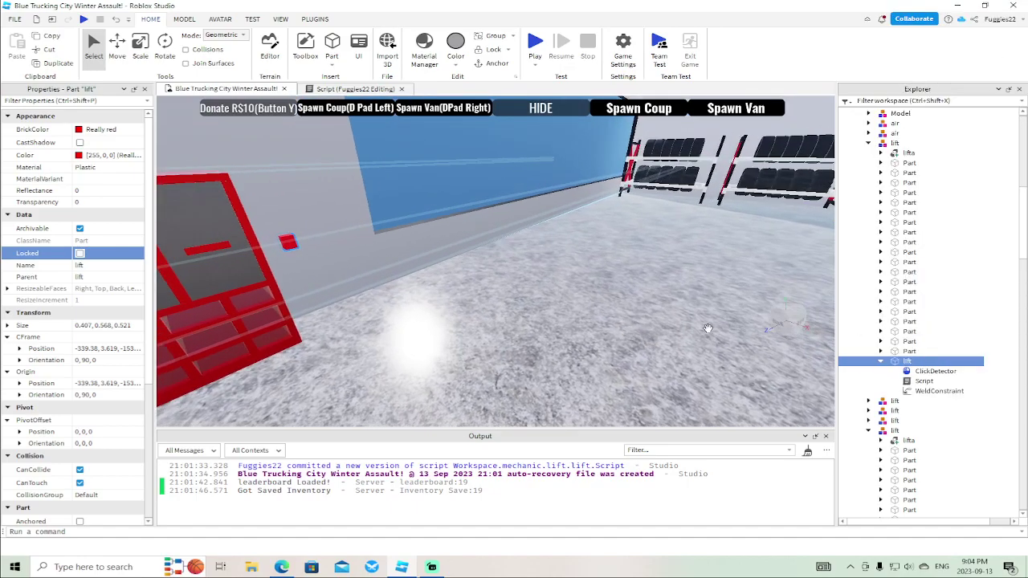
right_click(900, 363)
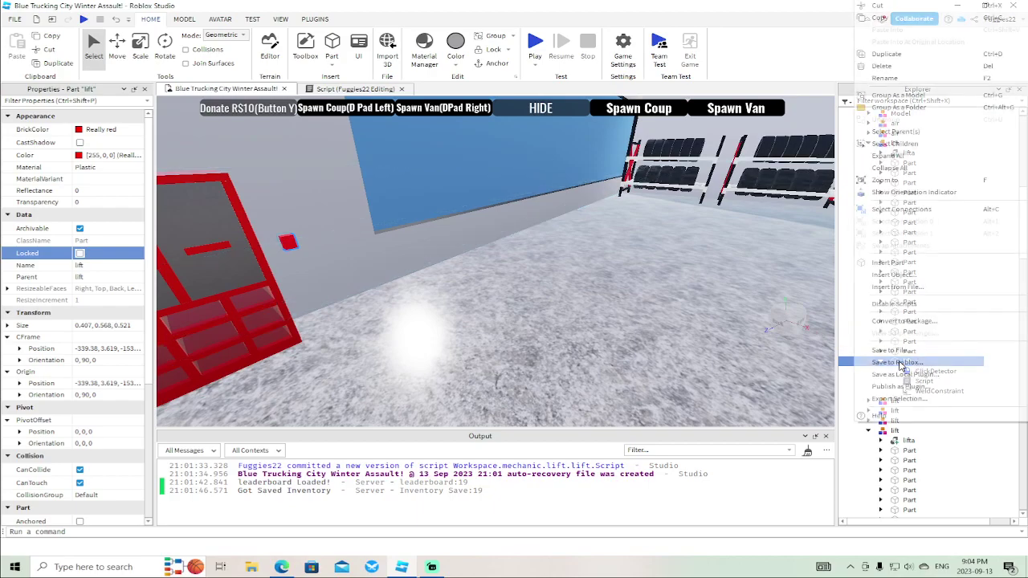
click(899, 280)
right_drag(611, 309, 575, 300)
click(576, 297)
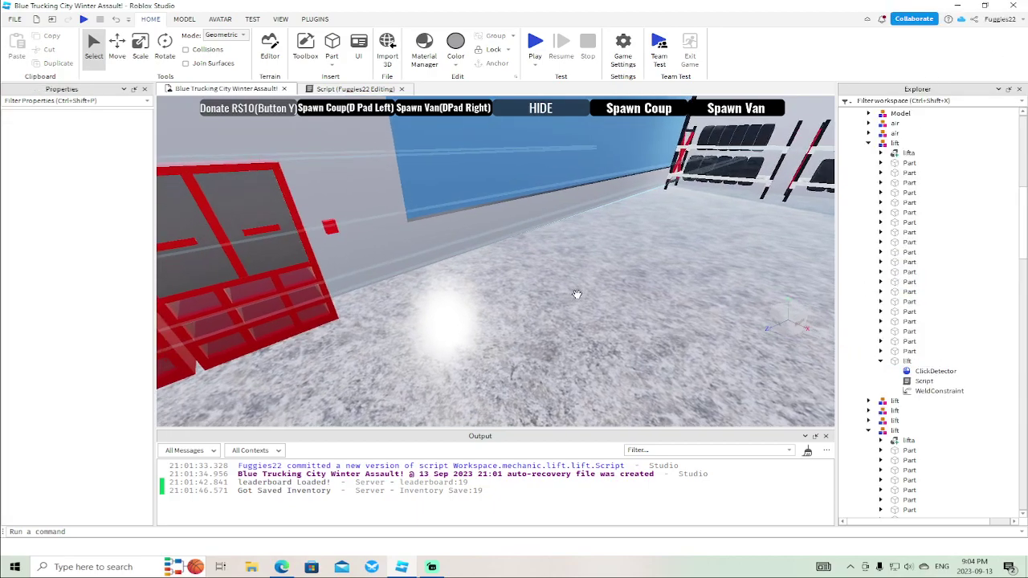
Insert a ProximityPrompt into the lift button part beside the red tool cabinets and delete its ClickDetector
click(903, 363)
right_click(903, 363)
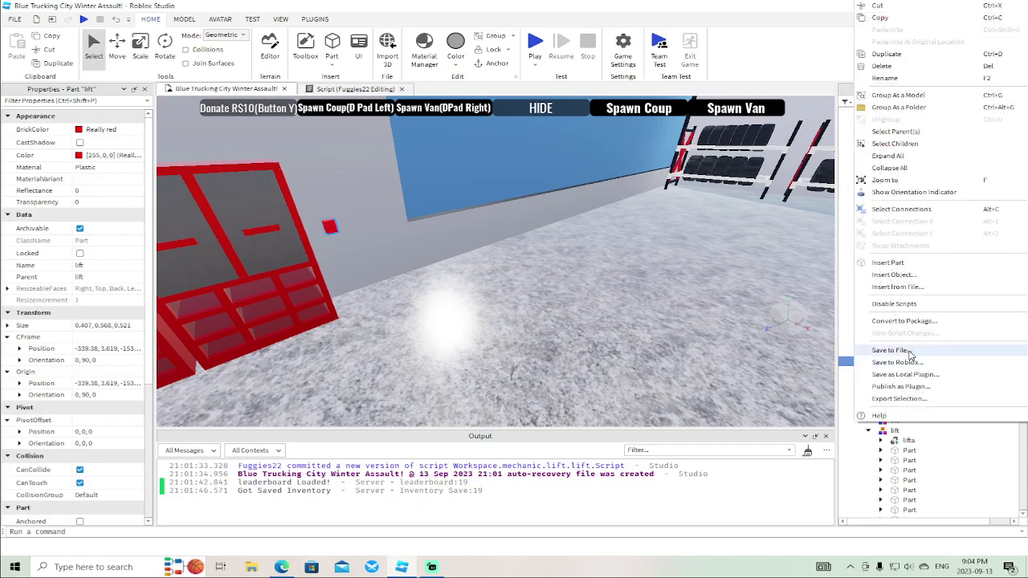
click(910, 276)
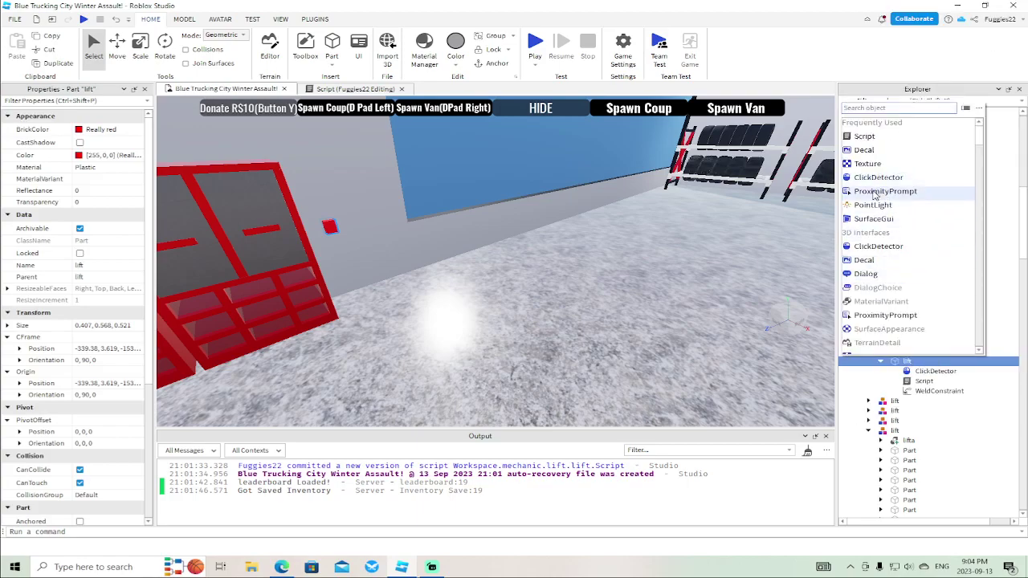
click(883, 191)
click(933, 371)
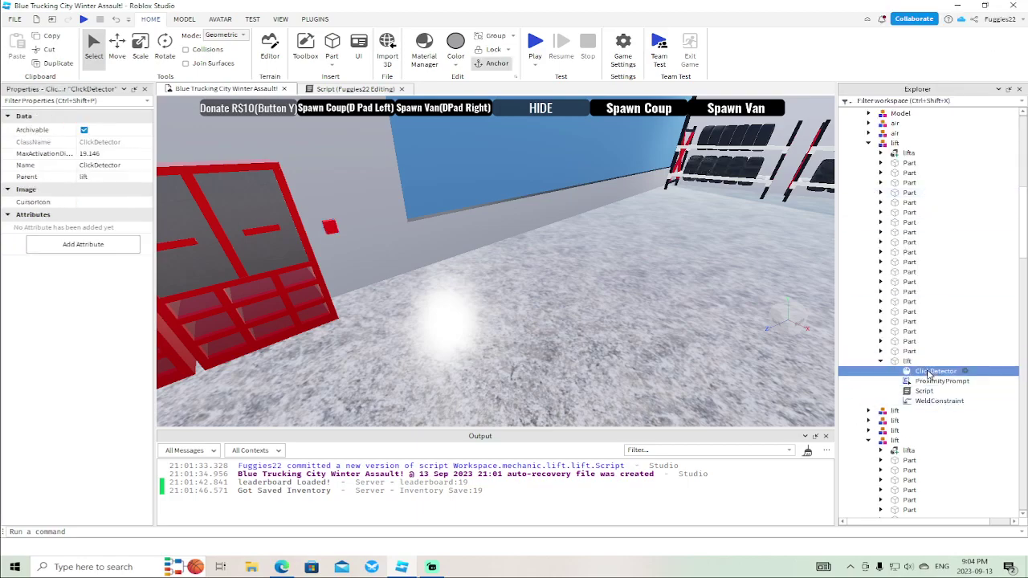
key(Delete)
In the lift button's Script, set button to script.Parent.ProximityPrompt, replace MouseClick with TriggerEnded, and close the open scripts
double_click(923, 382)
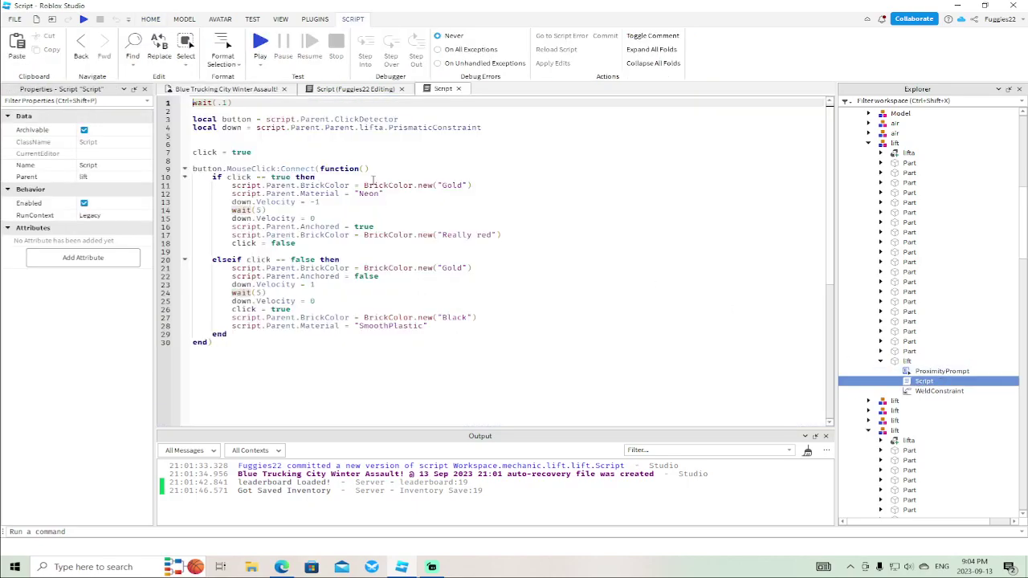
click(407, 120)
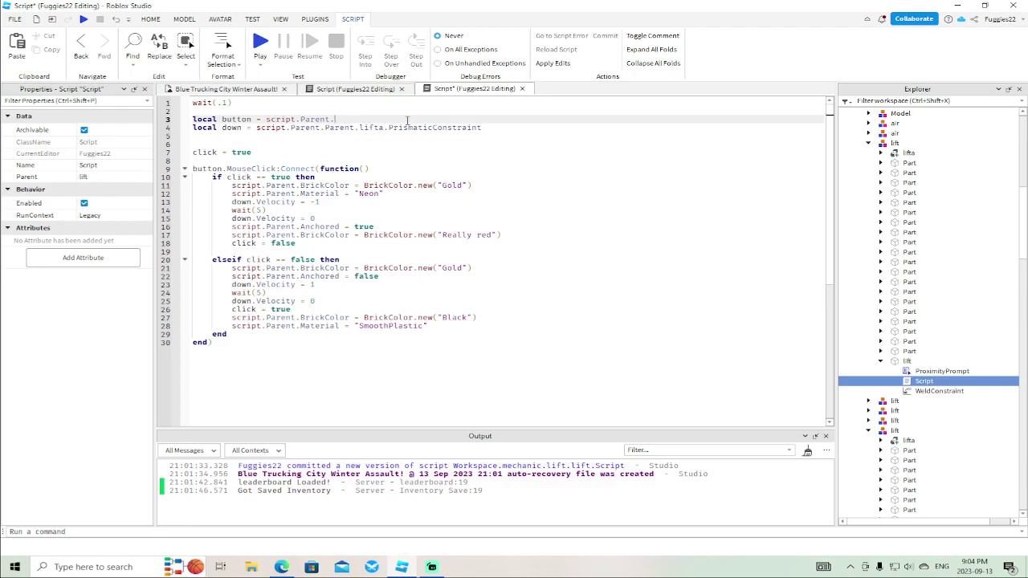
text(Parent.ProximityPrompt)
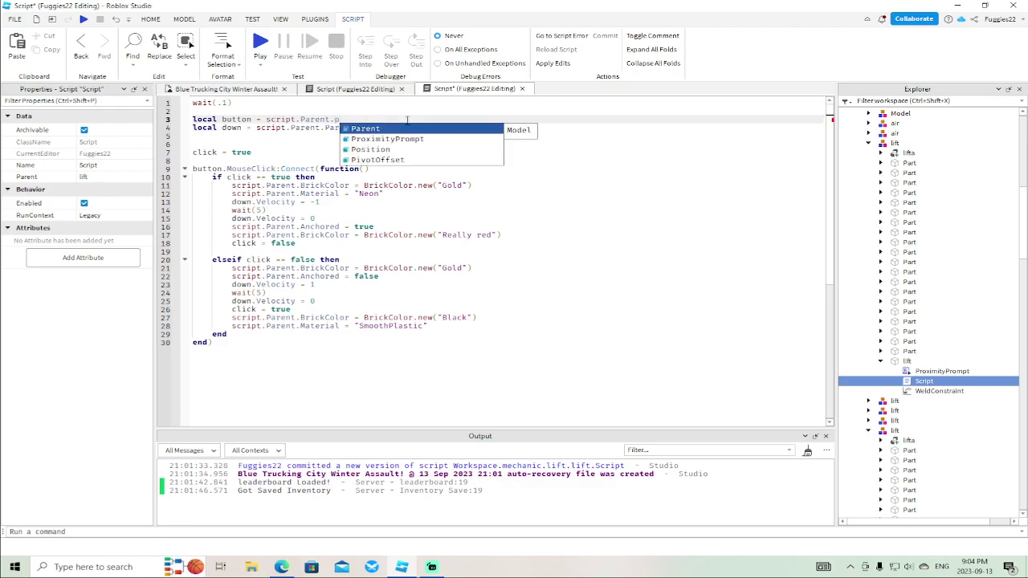
click(277, 169)
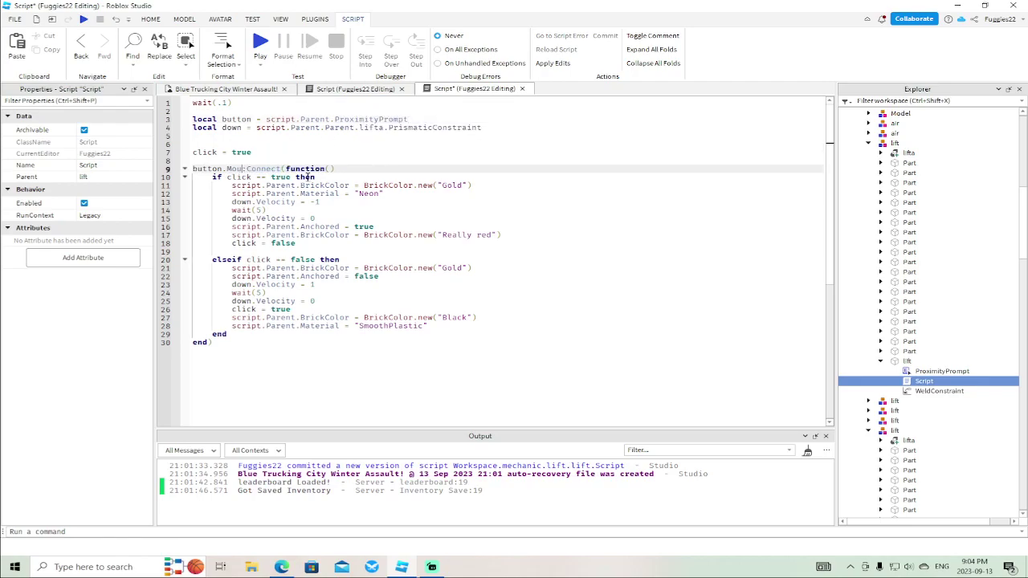
text(TriggerEnded)
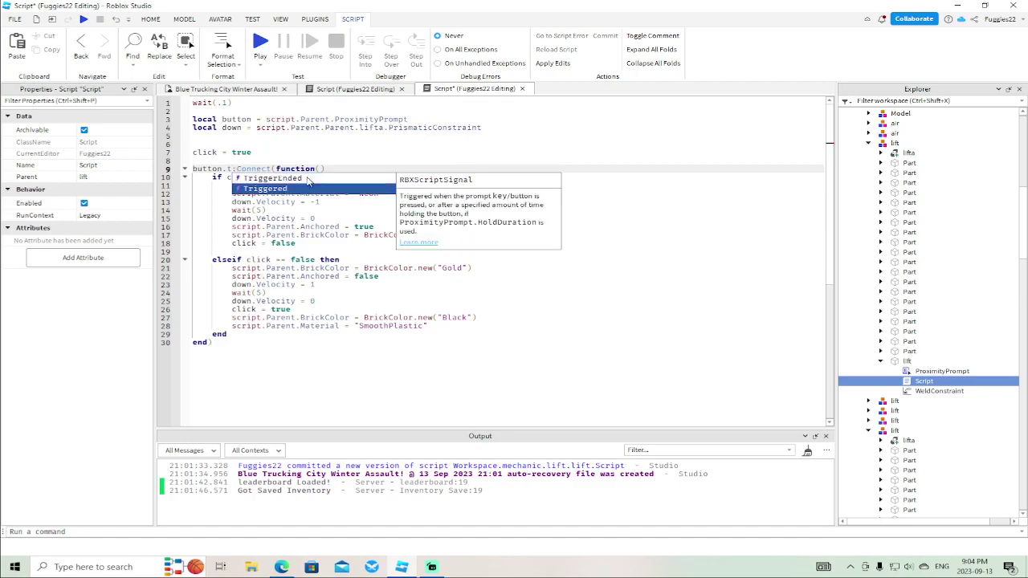
click(522, 89)
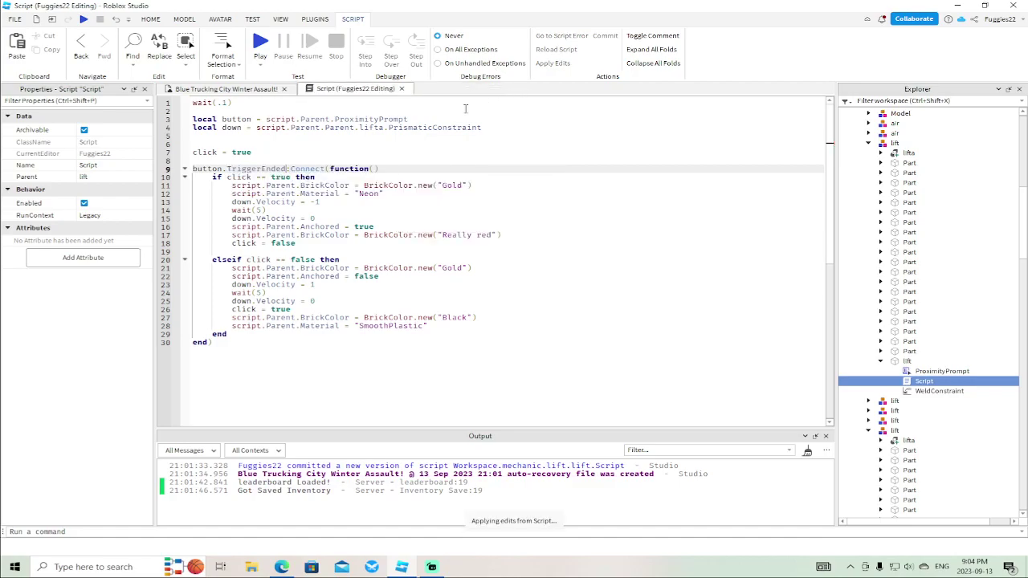
click(402, 90)
Select the next red lift button on the wall, between the green creeper and the tool cabinets, and show its children
right_drag(553, 202, 512, 223)
key(w)
click(479, 210)
key(s)
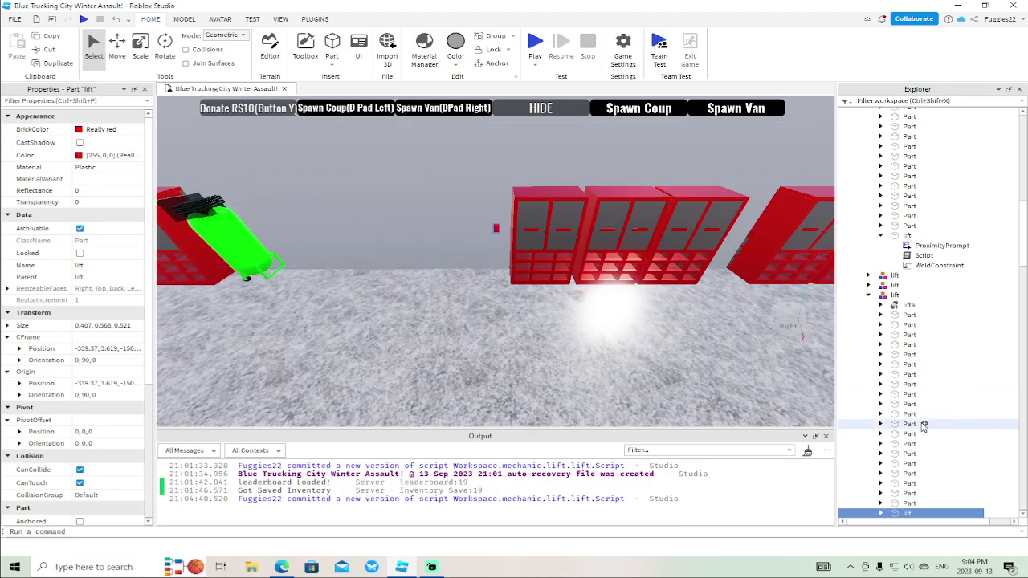
scroll(923, 424, down, 4)
click(881, 401)
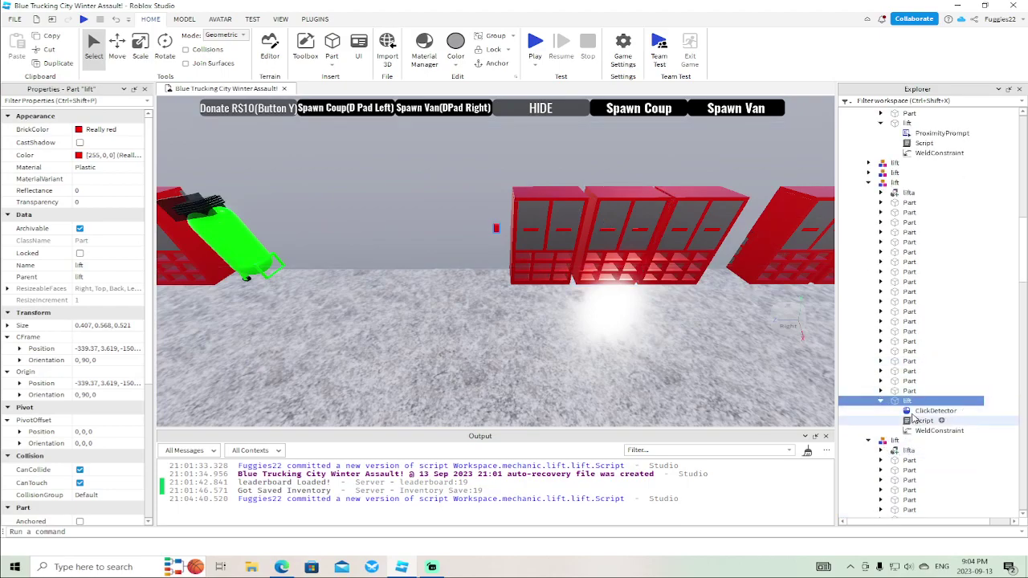
Try to insert a new object into the newly selected lift button part
right_click(908, 401)
click(908, 275)
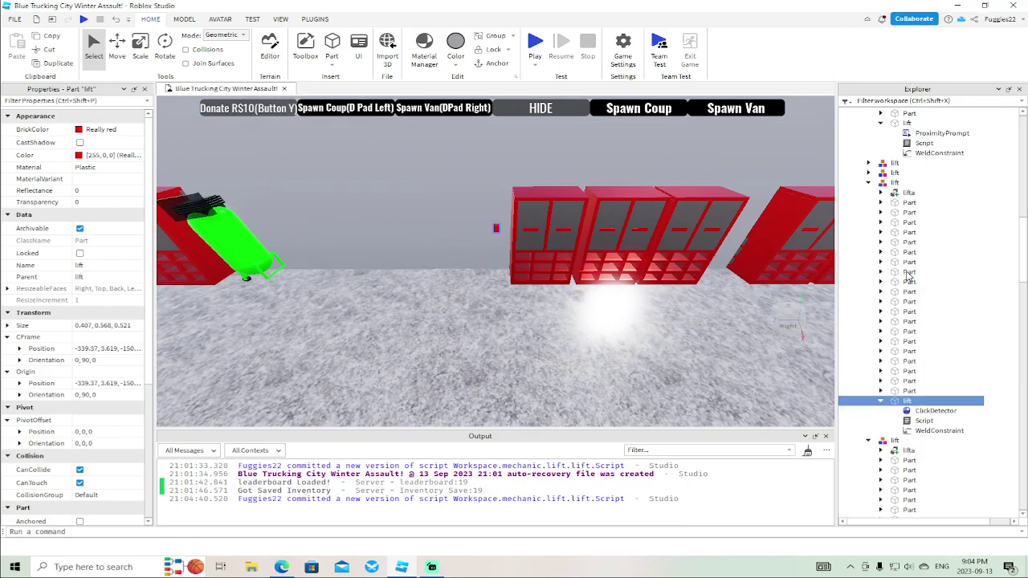
right_click(905, 401)
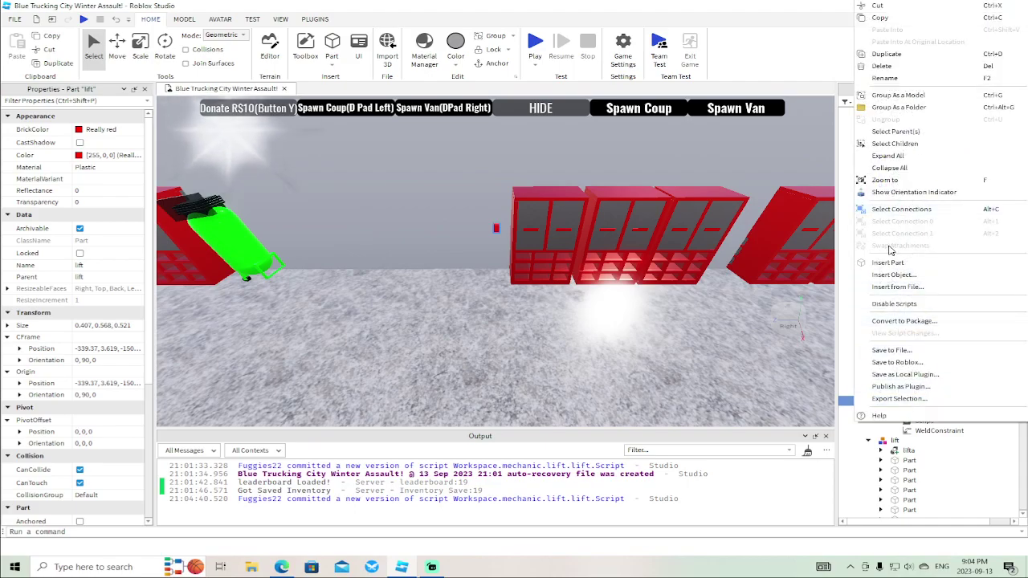
click(893, 278)
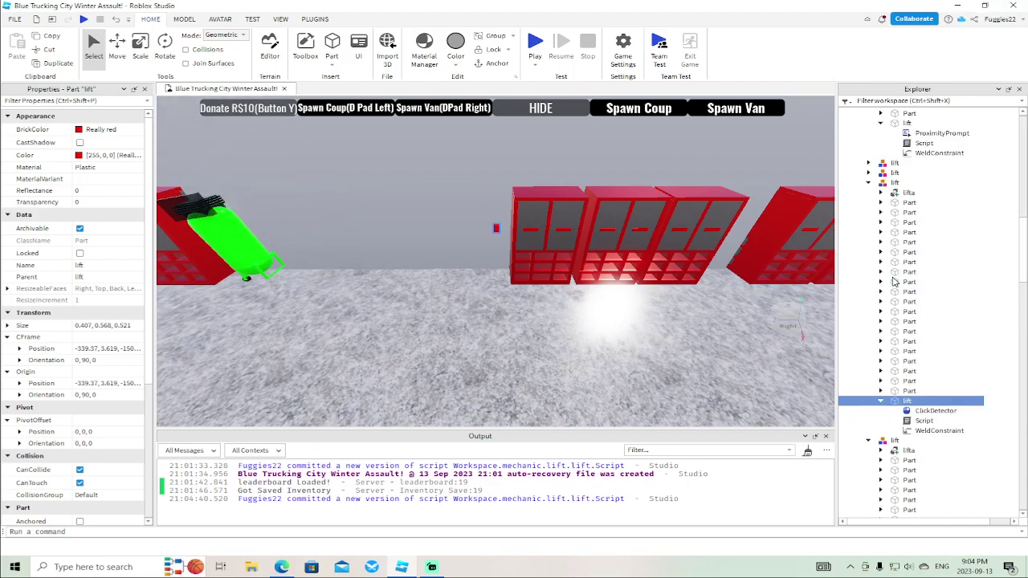
right_click(906, 404)
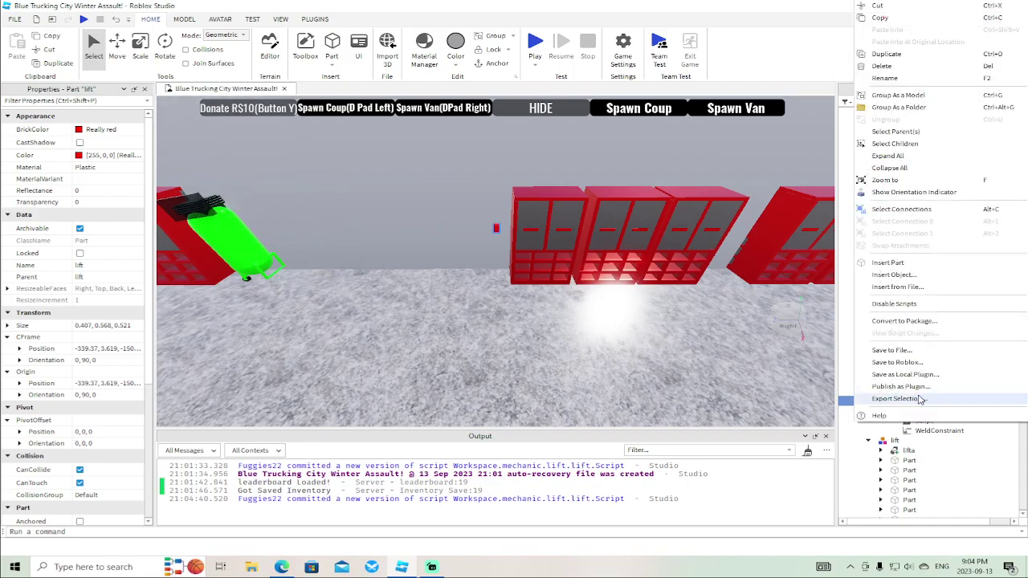
click(899, 277)
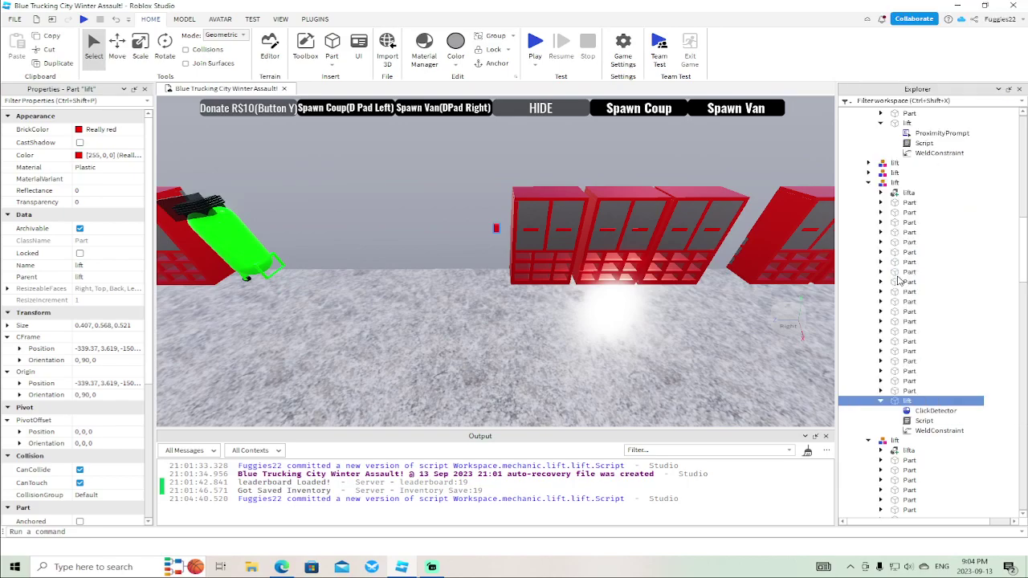
Copy the previous lift button's ProximityPrompt into this lift button part and delete its ClickDetector
click(926, 134)
right_click(924, 134)
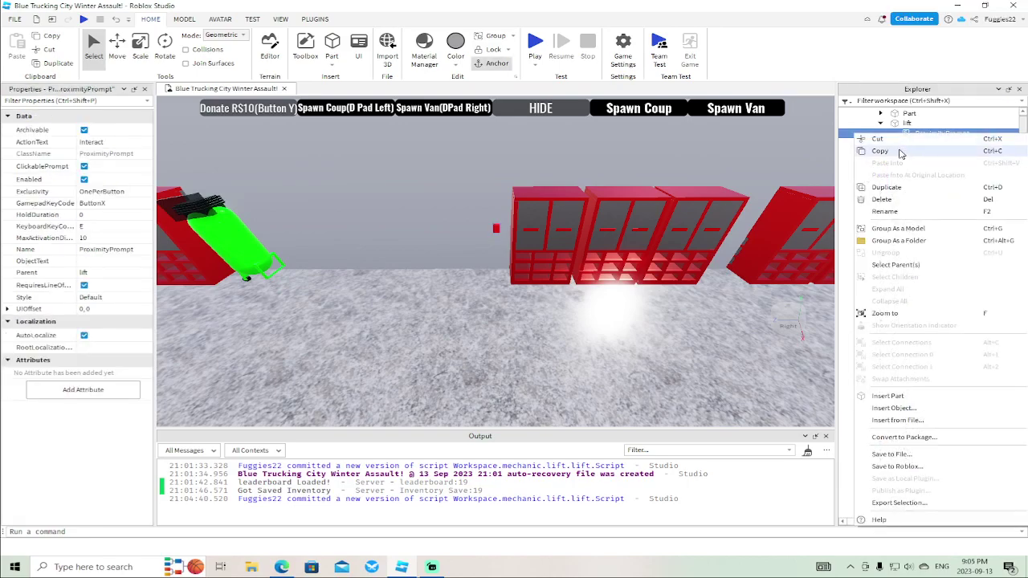
click(899, 153)
right_click(908, 401)
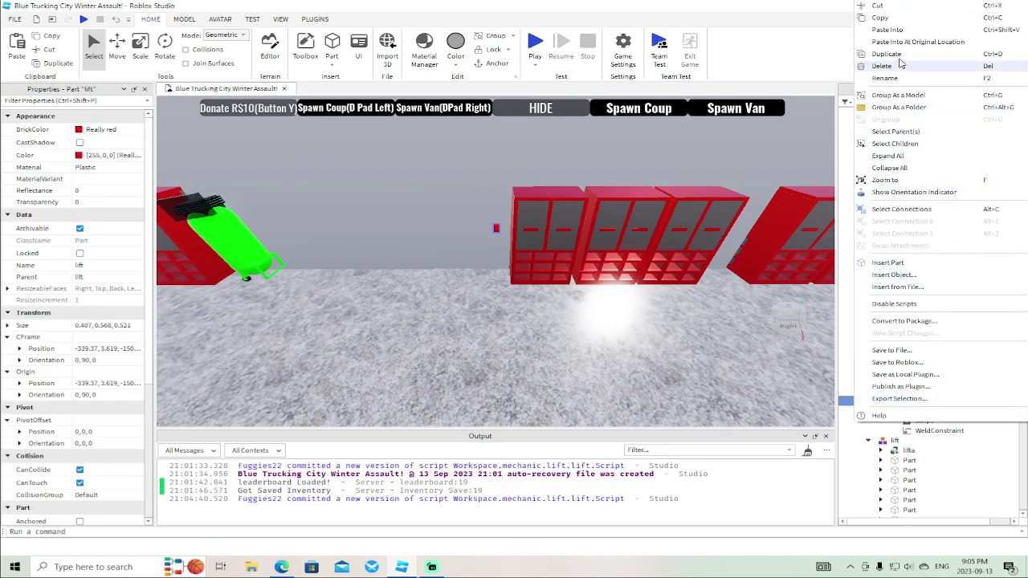
click(887, 30)
click(932, 412)
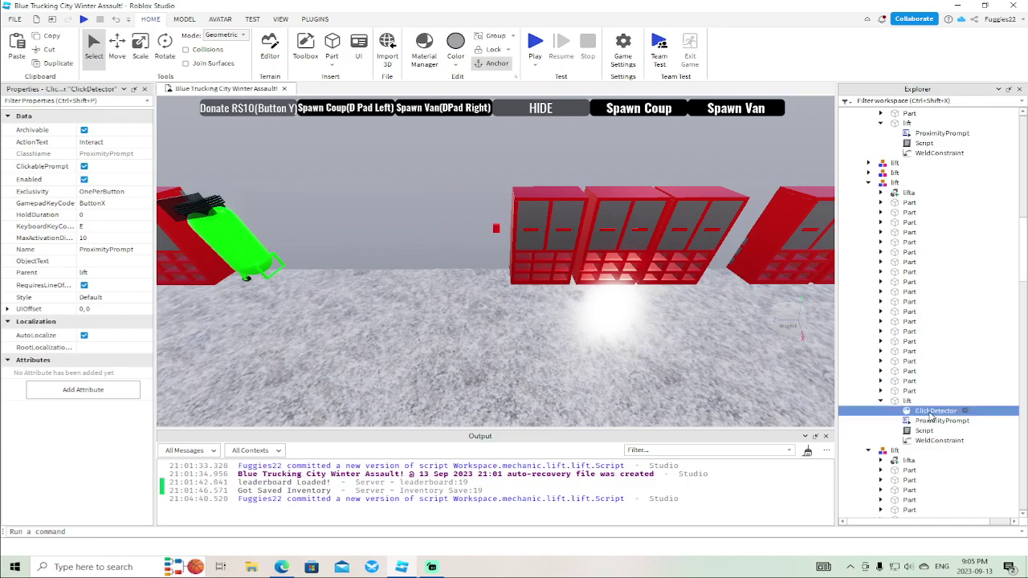
key(Delete)
In this second lift button's Script, point button to script.Parent.ProximityPrompt, change MouseClick to TriggerEnded, and close the script
double_click(923, 421)
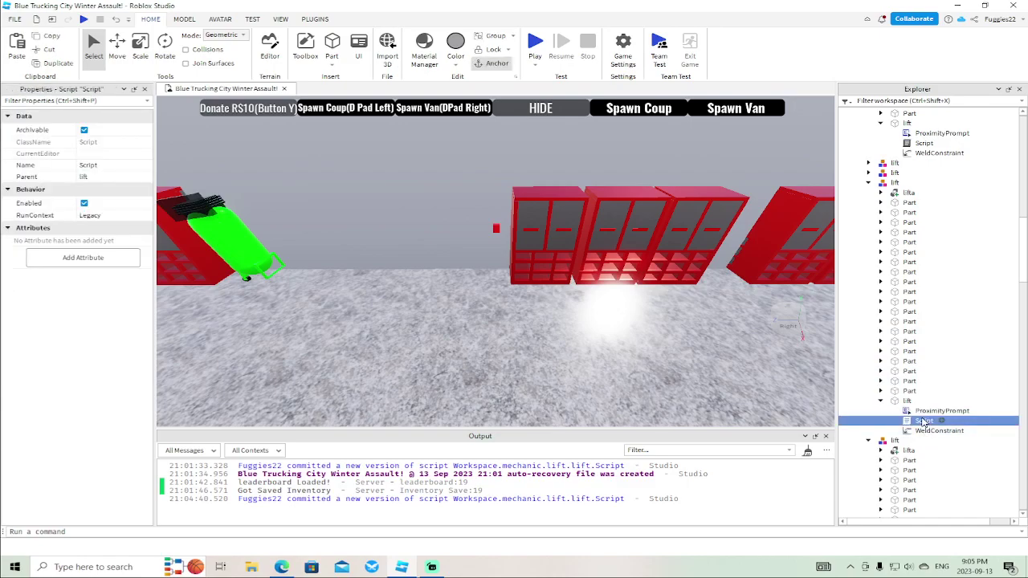
click(402, 119)
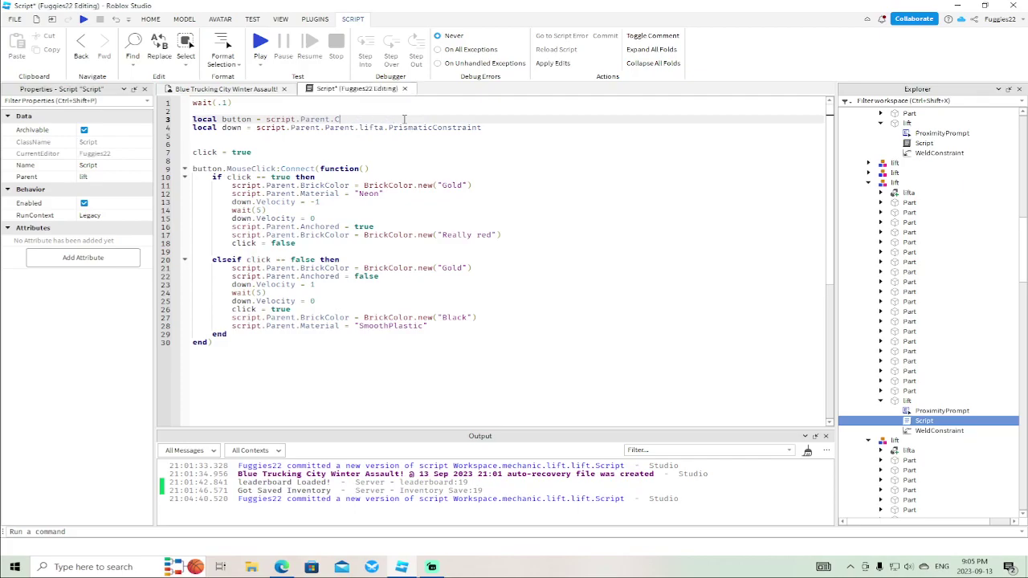
text(p)
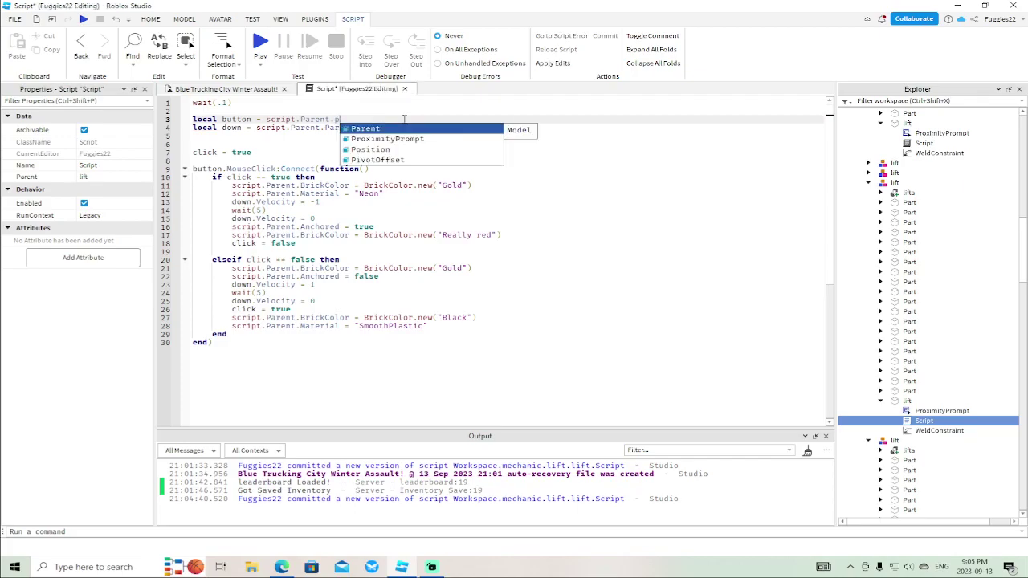
key(Down)
key(Tab)
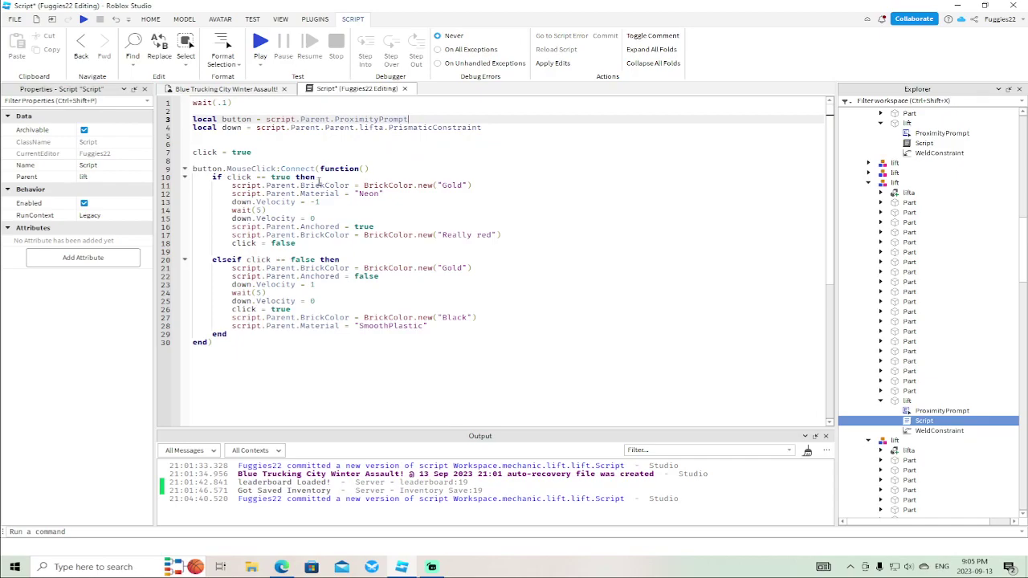
click(277, 168)
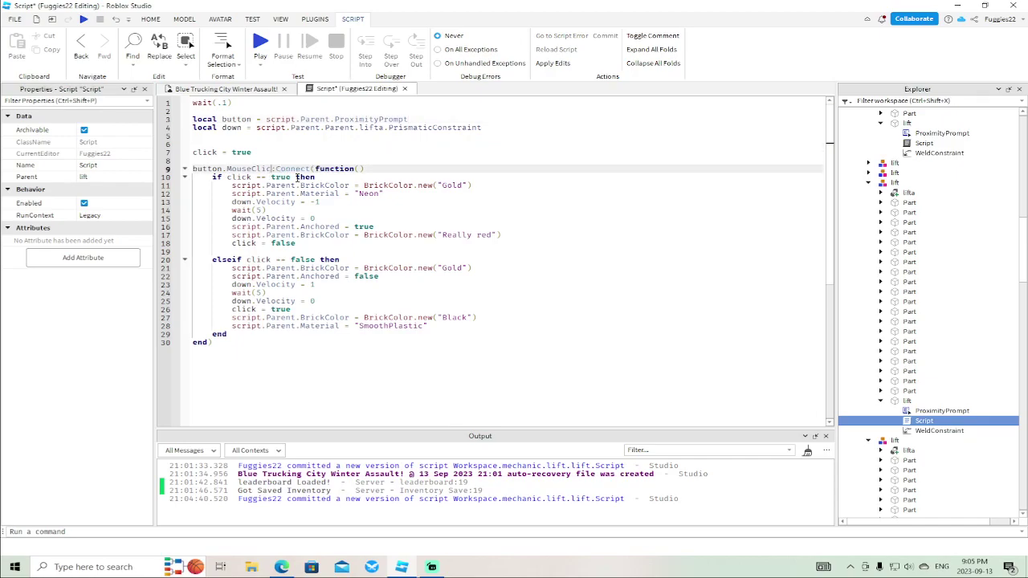
text(Tr)
key(Tab)
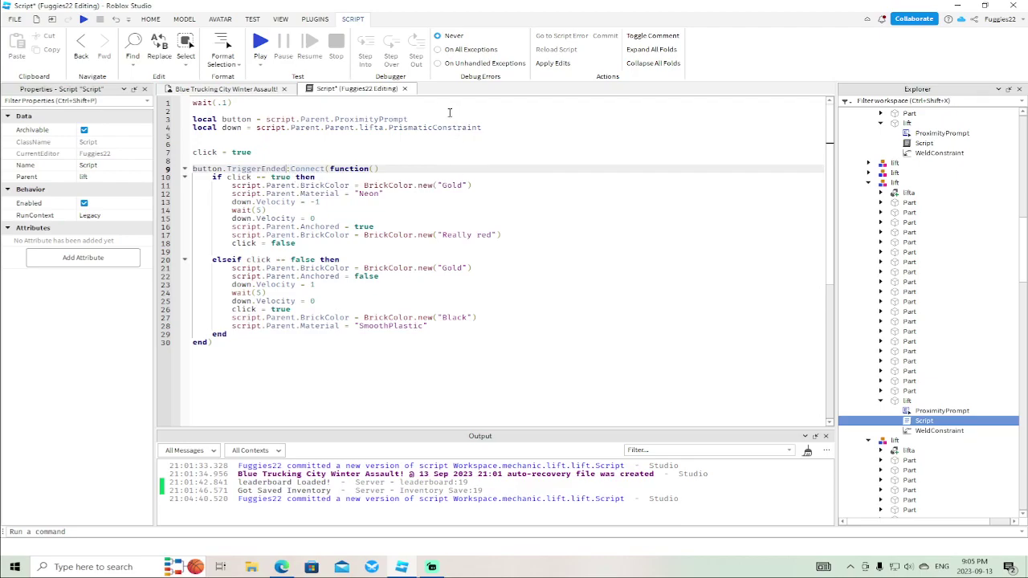
click(406, 89)
Set the ActionText of the pasted ProximityPrompt on the second lift button to Lift
right_drag(551, 230, 549, 232)
right_drag(455, 282, 456, 282)
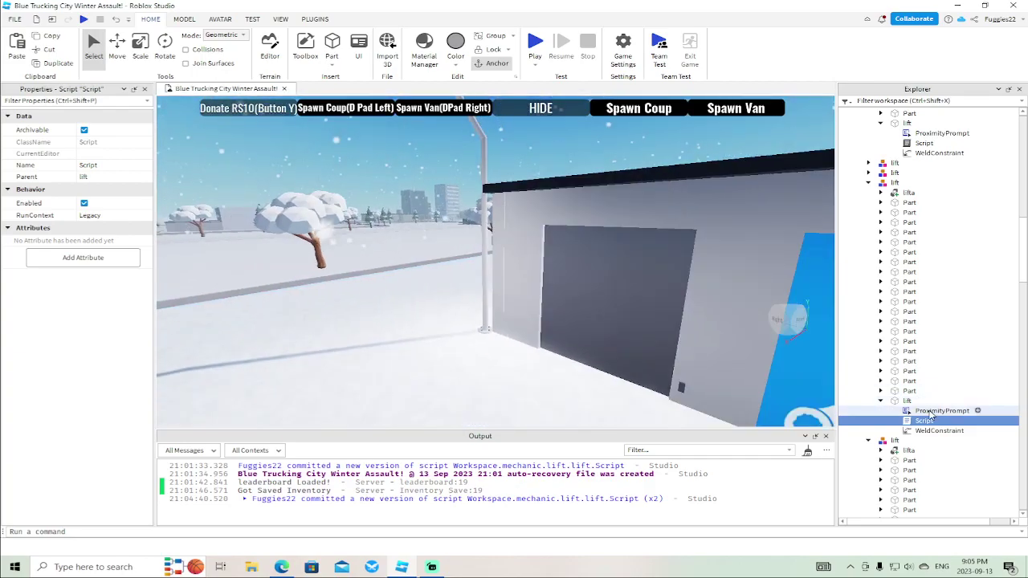
click(932, 411)
click(113, 142)
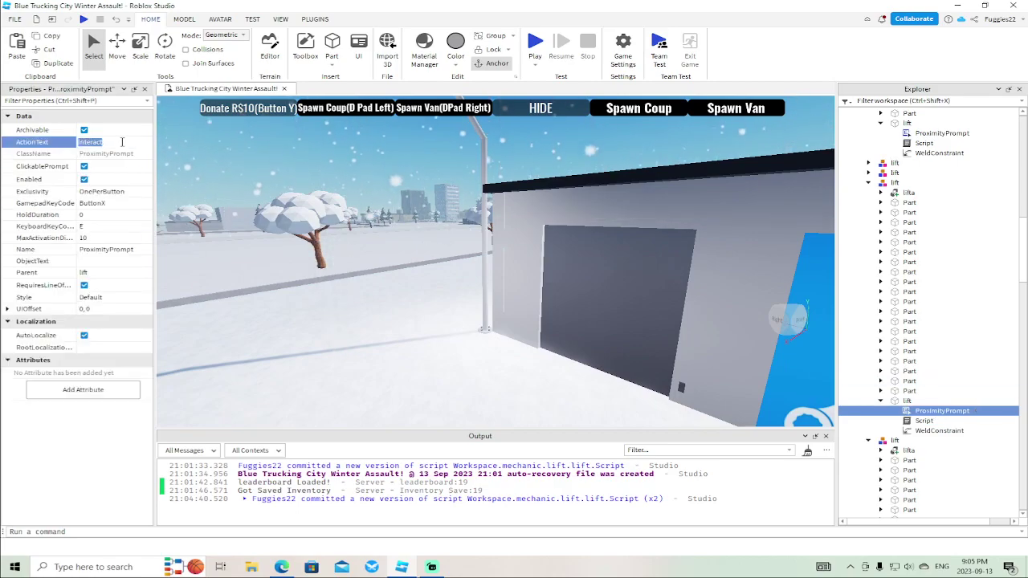
key(Return)
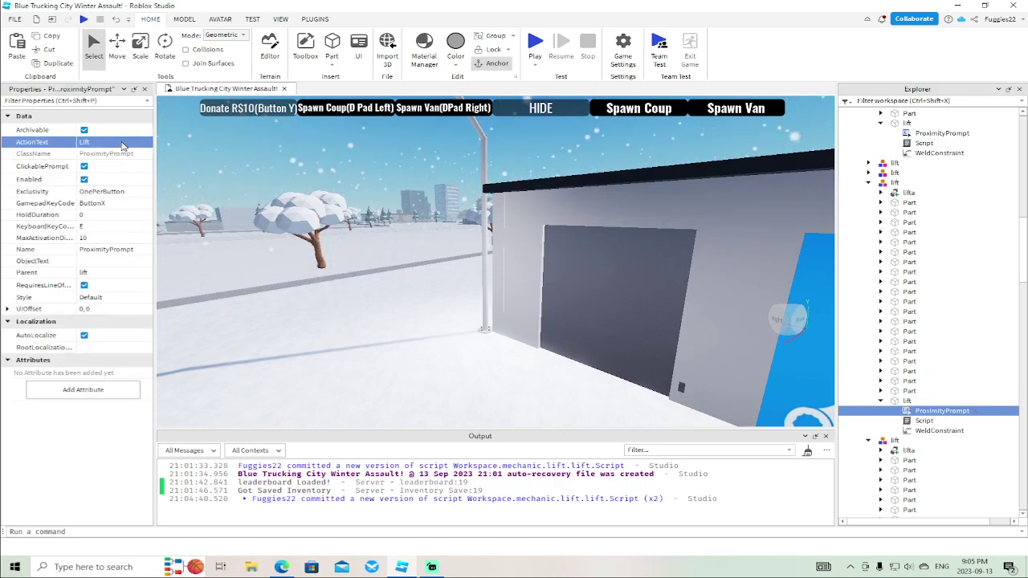
Set ActionText to Lift on the ProximityPrompt that was copied from the earlier lift button
right_drag(489, 322, 466, 324)
key(w)
key(w)
click(427, 327)
key(a)
key(w)
click(920, 133)
click(112, 141)
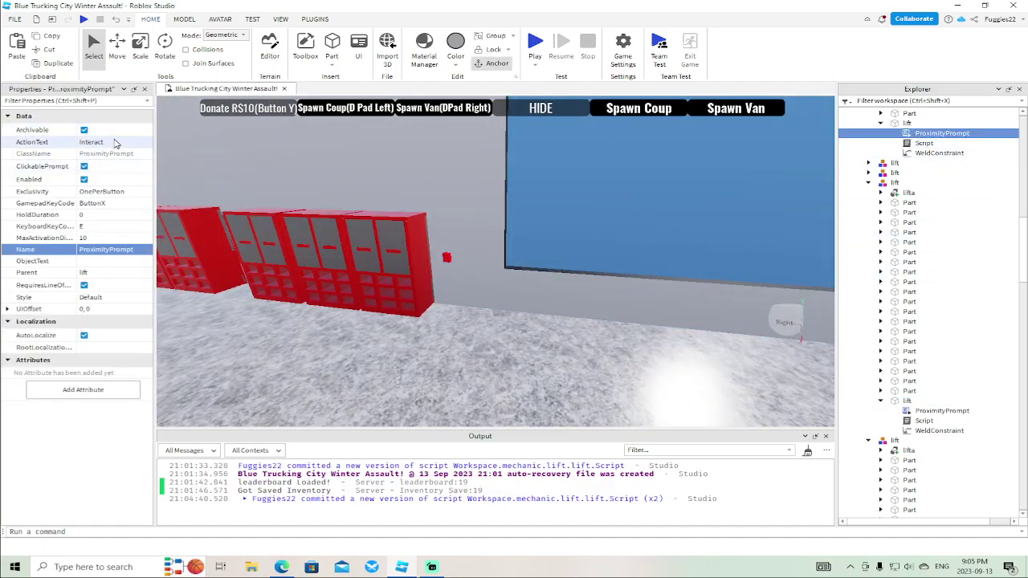
text(Lift)
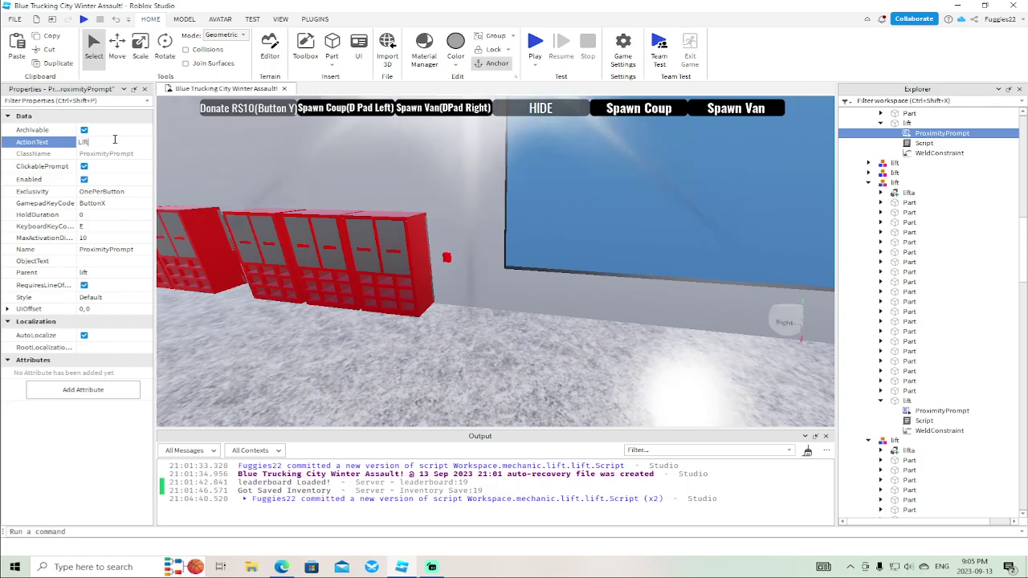
Go into the store, select the green top of the cash register, and show the children of the register's grey Part
right_drag(352, 323, 351, 325)
key(w)
key(w)
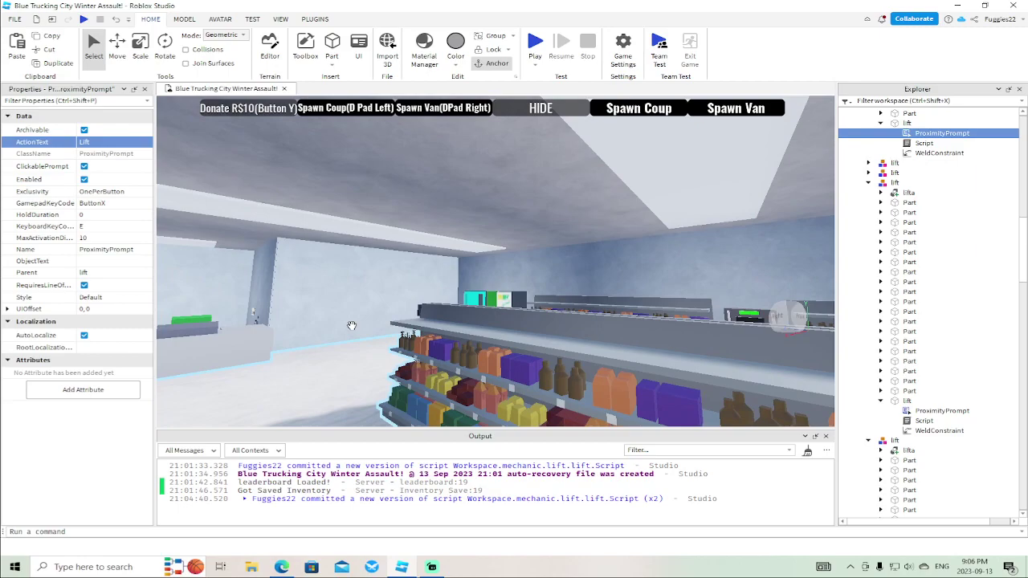
right_drag(351, 325, 350, 326)
key(w)
click(357, 309)
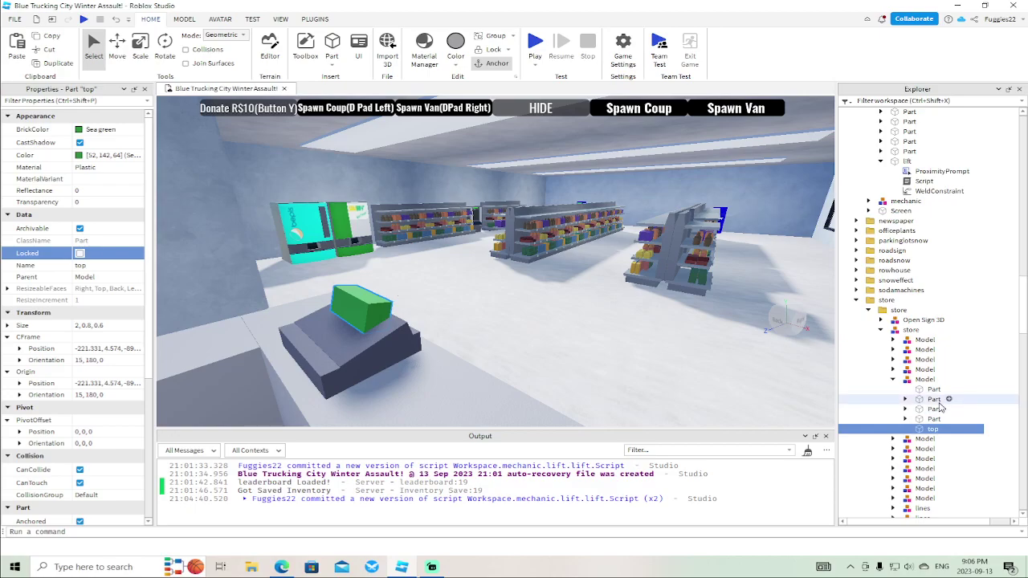
click(906, 418)
Insert a ProximityPrompt into the cash register's grey Part, replace its default ActionText, and delete the Part's ClickDetector
right_click(934, 420)
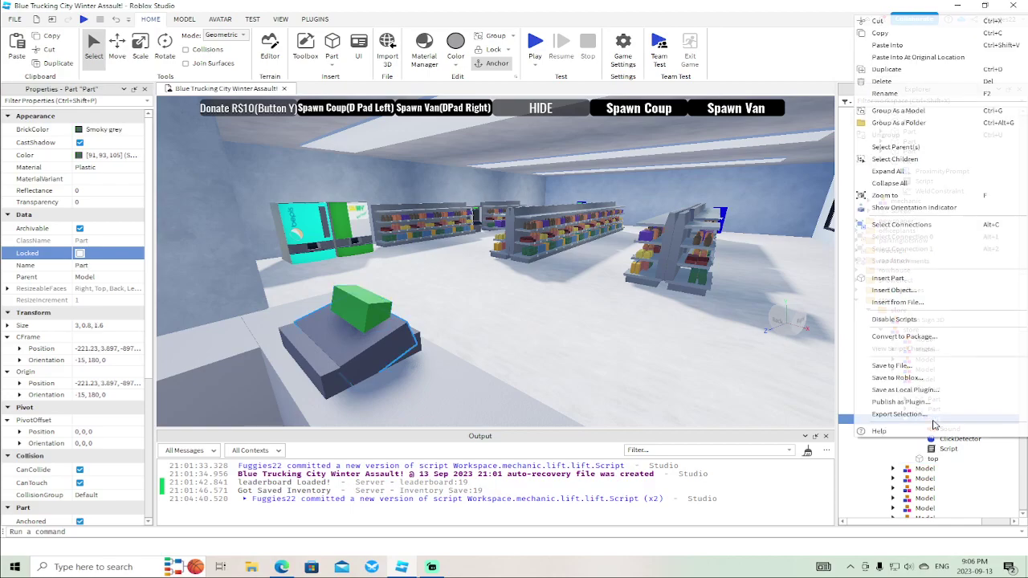
click(915, 294)
click(884, 249)
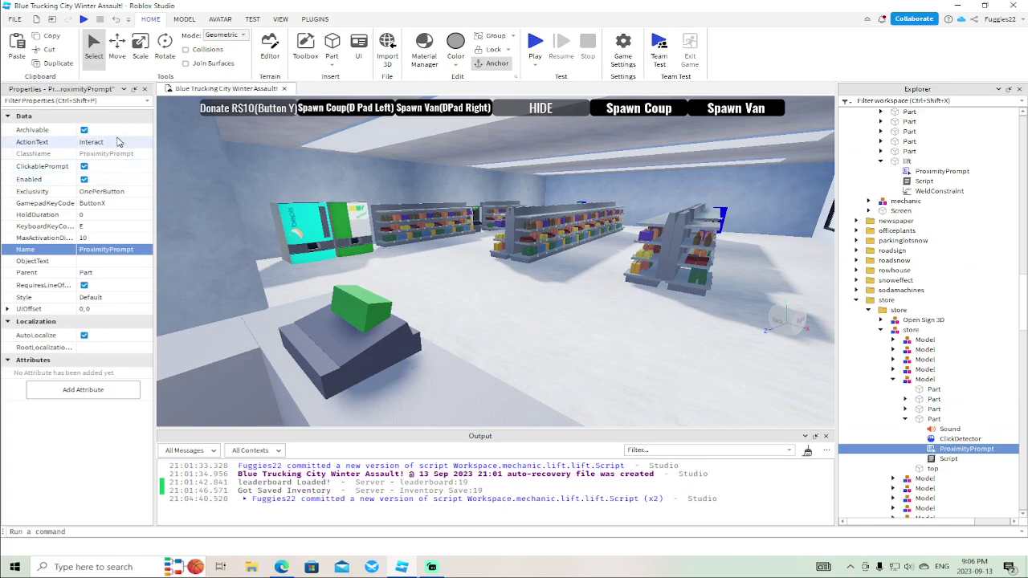
click(118, 142)
text(regi)
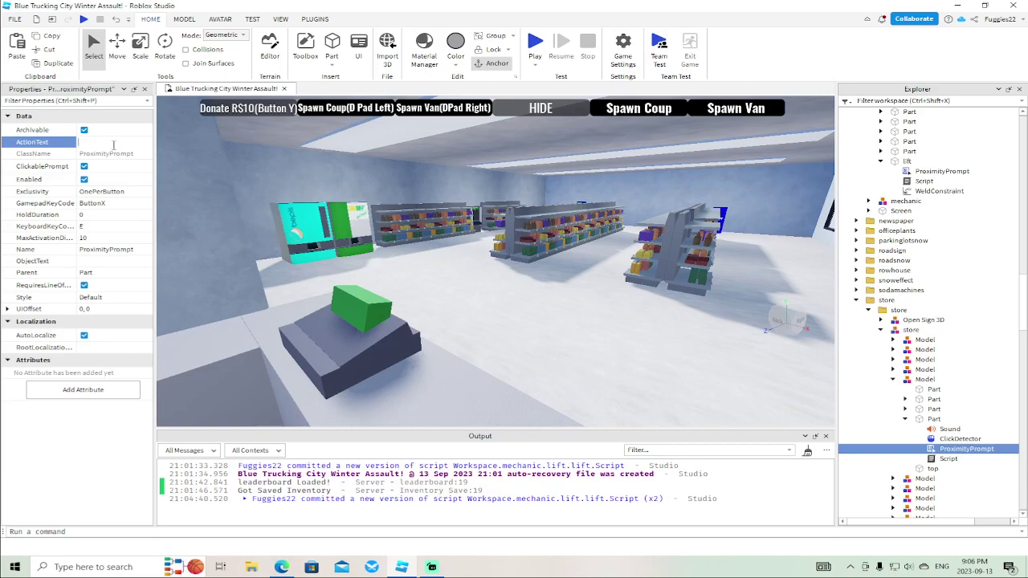
click(87, 142)
click(947, 440)
key(Delete)
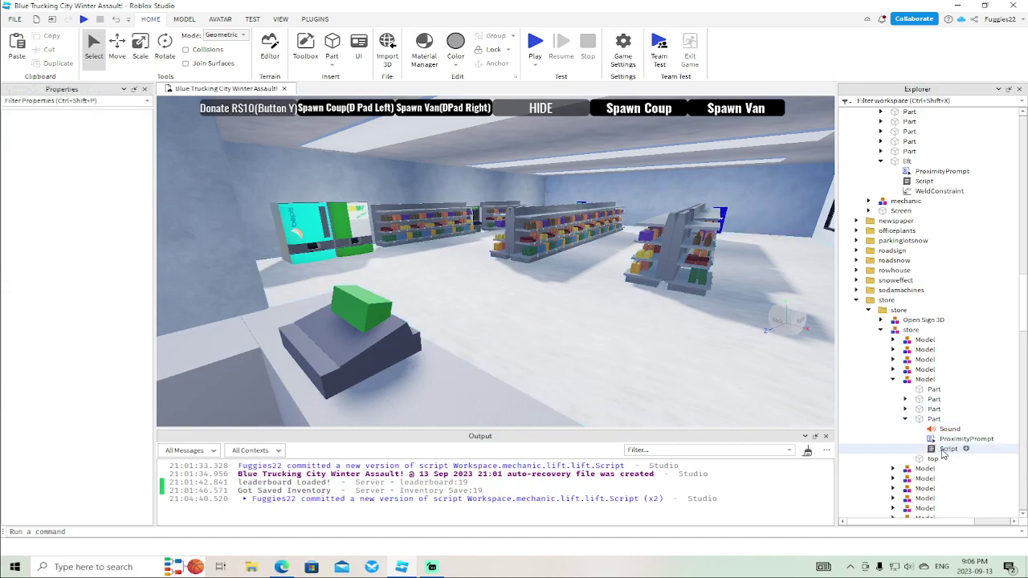
In the register's Script, point button to script.Parent.ProximityPrompt, change MouseClick to TriggerEnded, and close the script
double_click(946, 450)
click(426, 110)
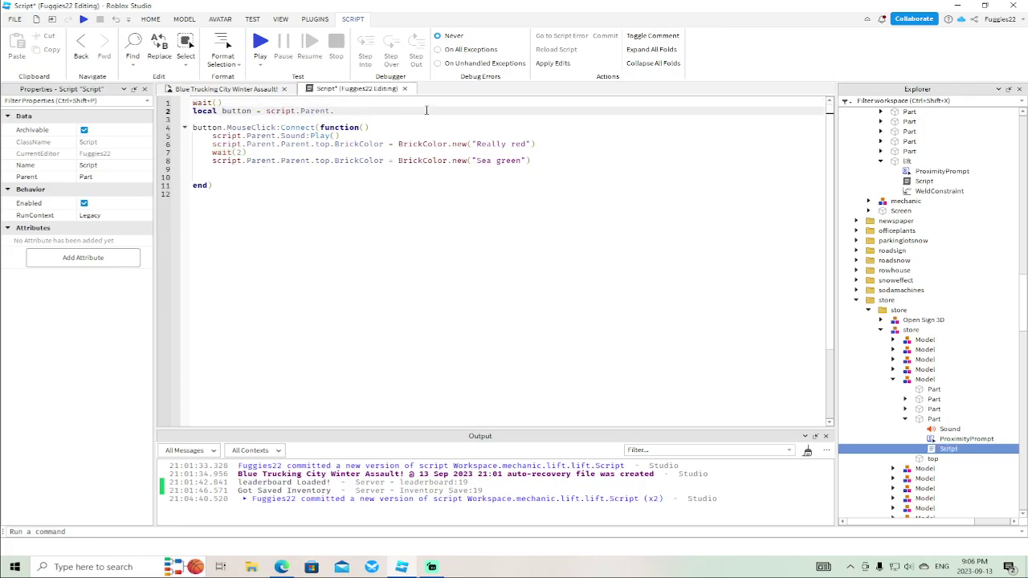
text(pt.Parent.ProximityPrompt)
click(277, 127)
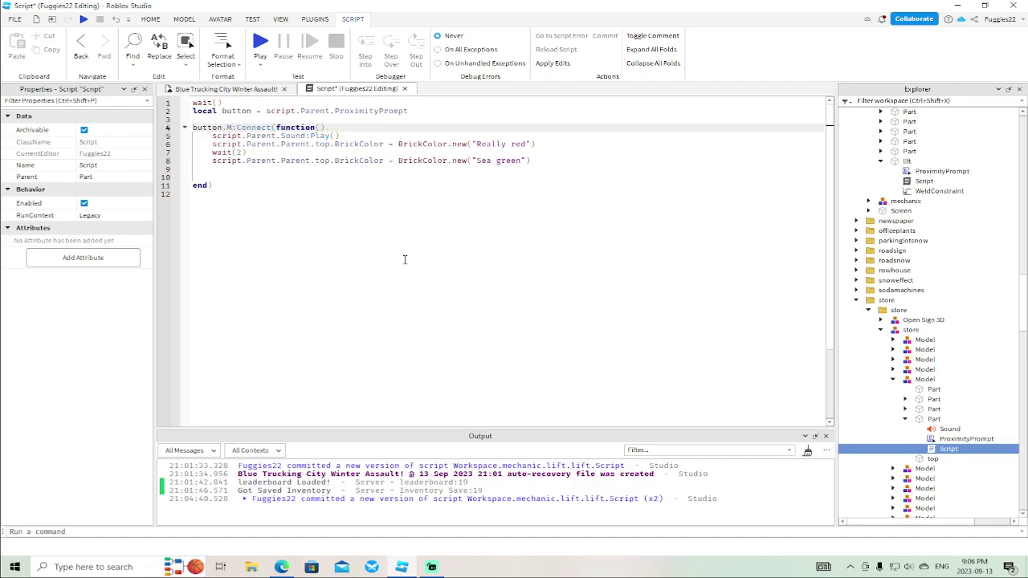
text(ton.TriggerEnded)
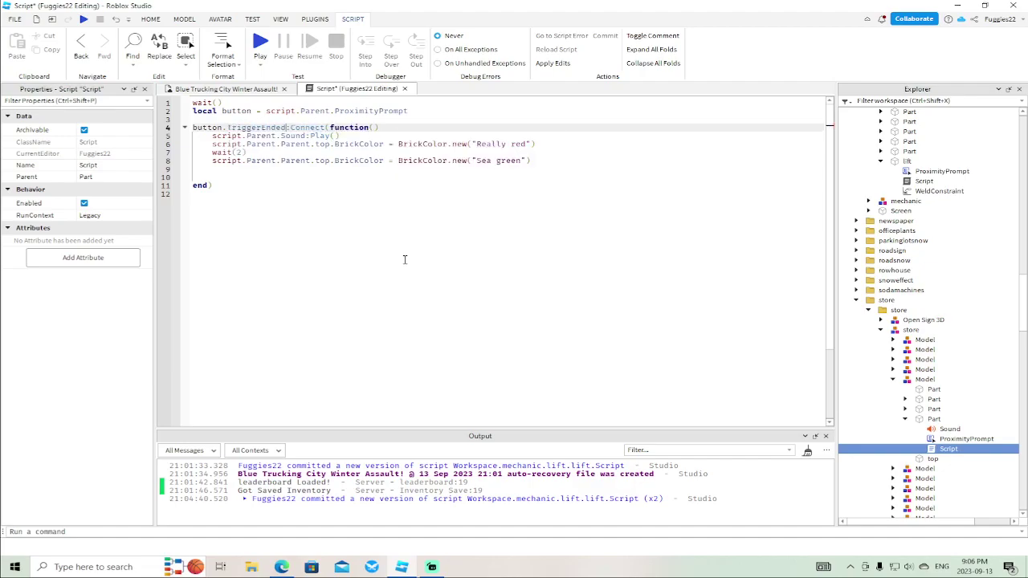
click(404, 89)
Select the small grey device on the wall behind the counter and check the children of its neighbouring Parts in the windows model
scroll(517, 256, up, 5)
scroll(518, 257, up, 3)
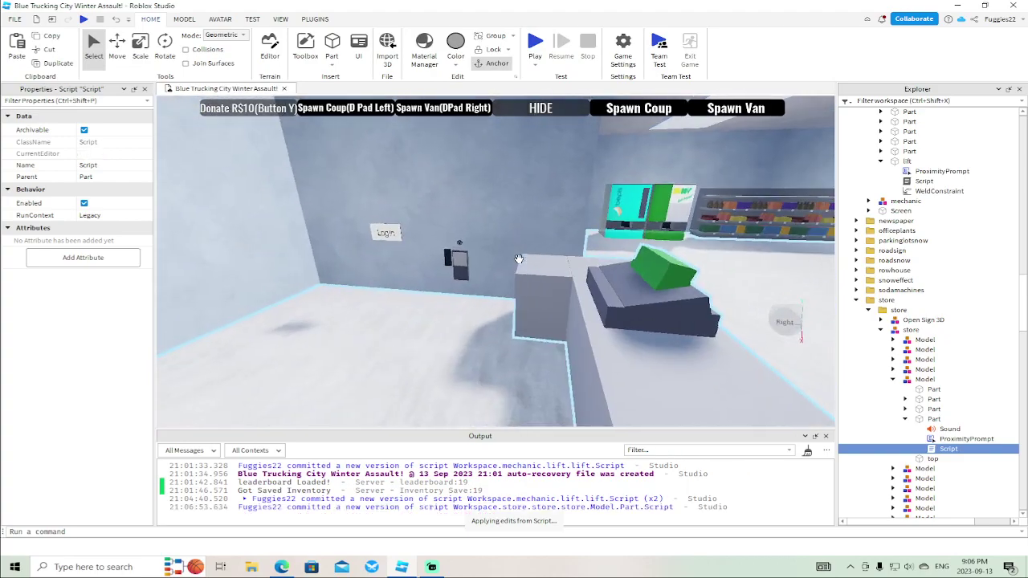
click(455, 255)
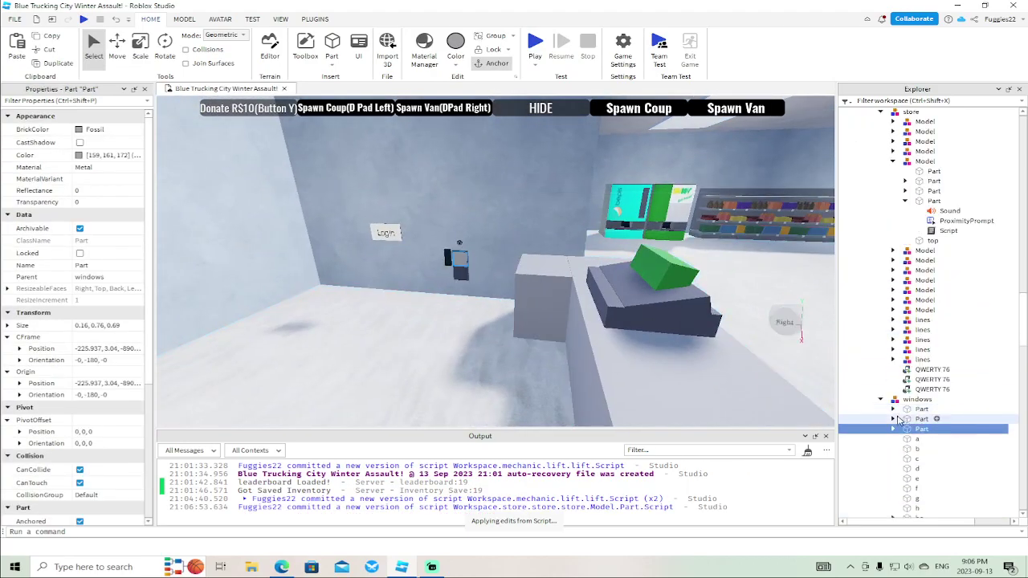
click(892, 410)
click(892, 409)
click(893, 419)
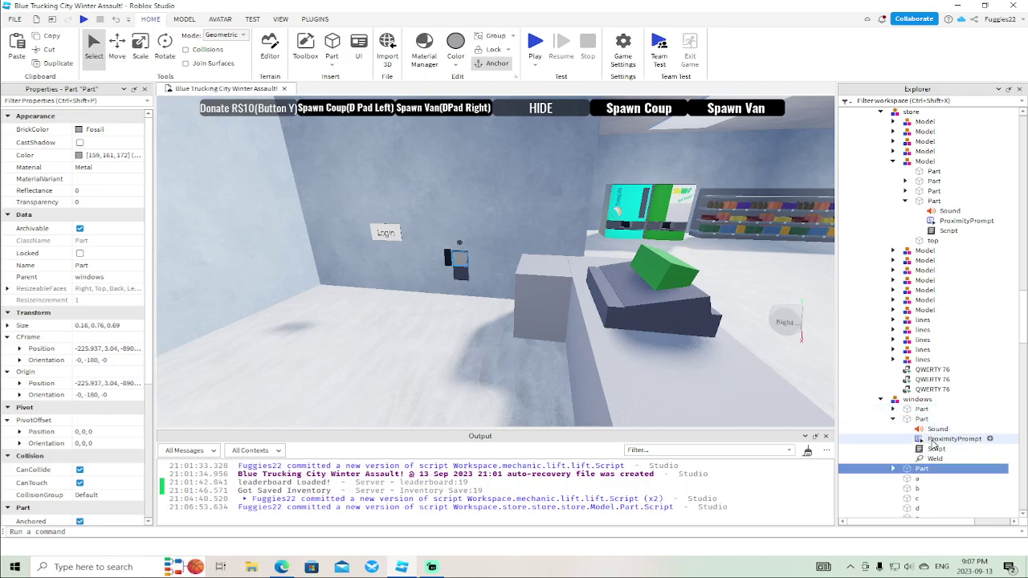
click(893, 420)
click(881, 399)
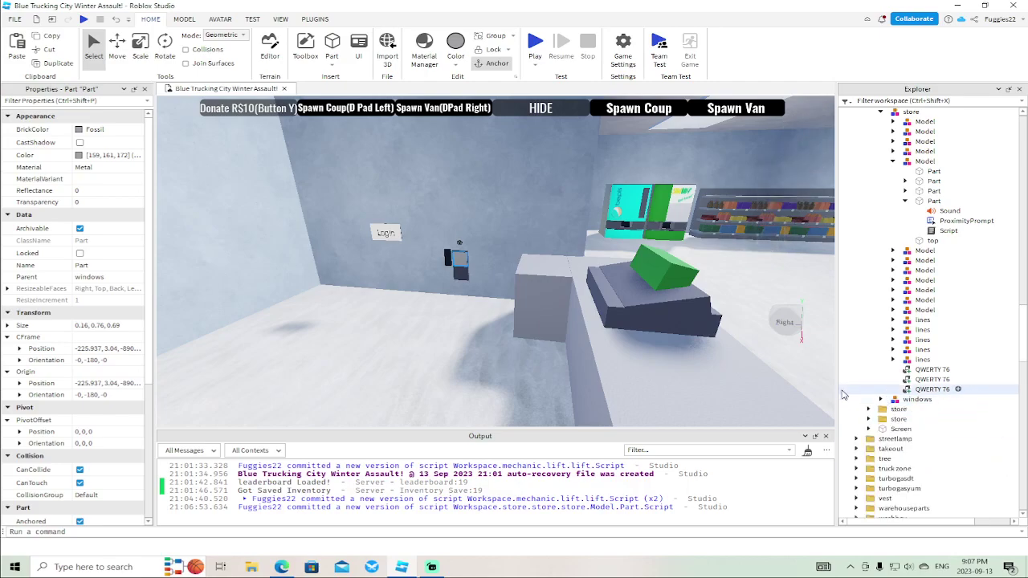
Select the Login Screen part on the wall, check its children, and look around the store for other interactive objects
right_drag(551, 321, 530, 305)
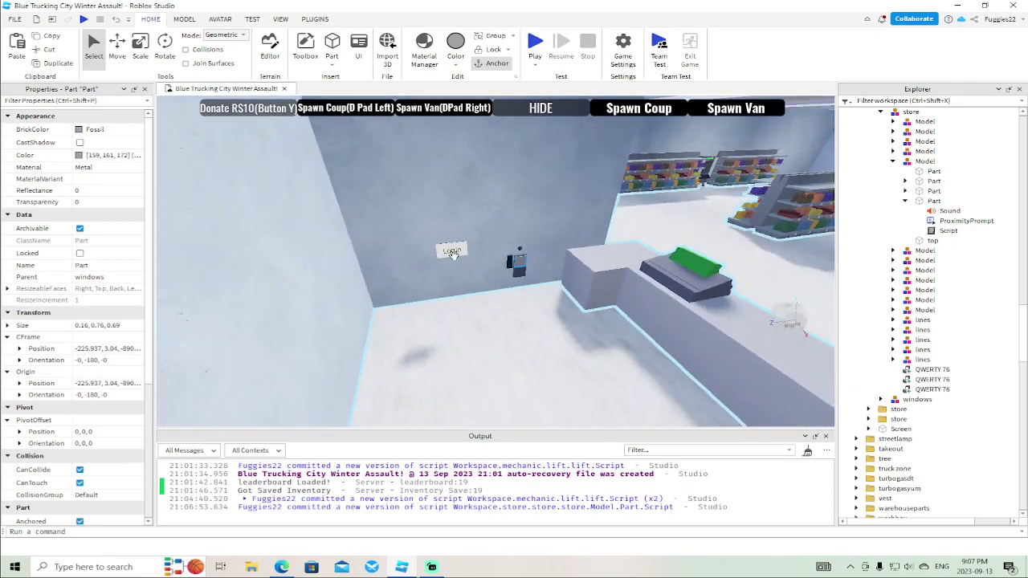
click(454, 250)
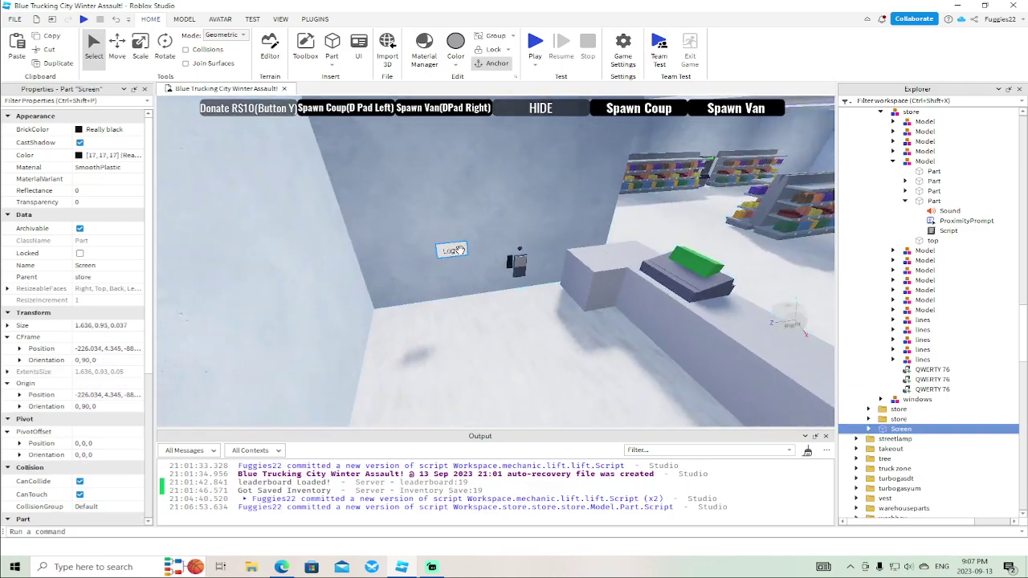
click(869, 429)
right_drag(502, 306, 499, 305)
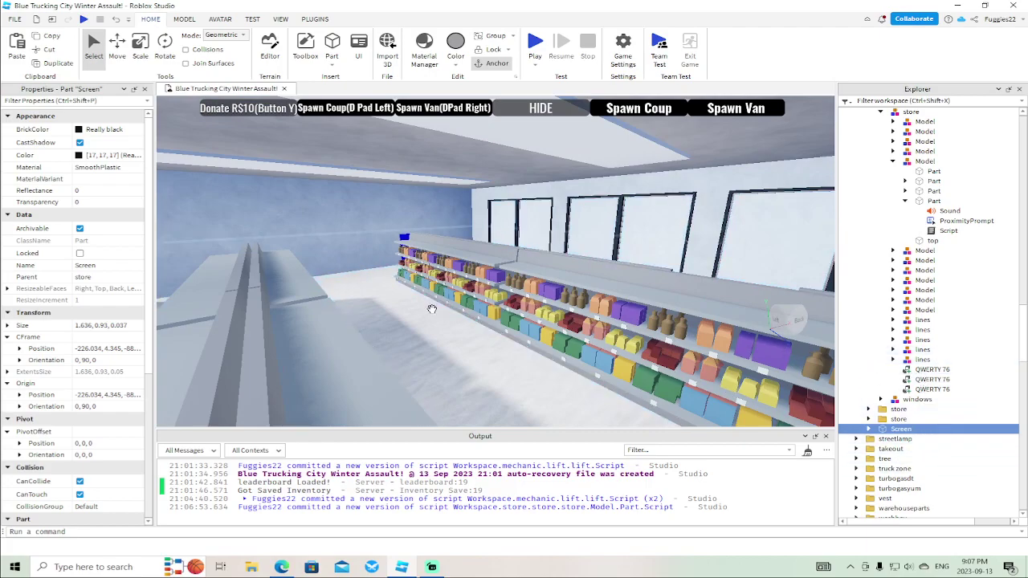
right_drag(431, 309, 431, 310)
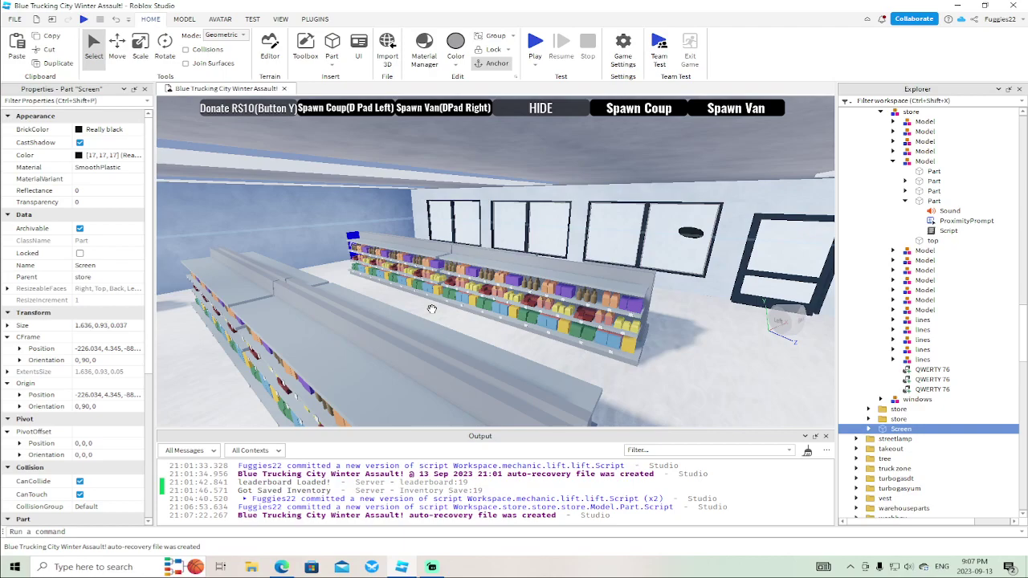
right_drag(431, 309, 435, 309)
Add wait(.1) as the first line of the contact script in the black base part of the store's yellow-framed dock, and close the script
key(s)
key(w)
click(427, 328)
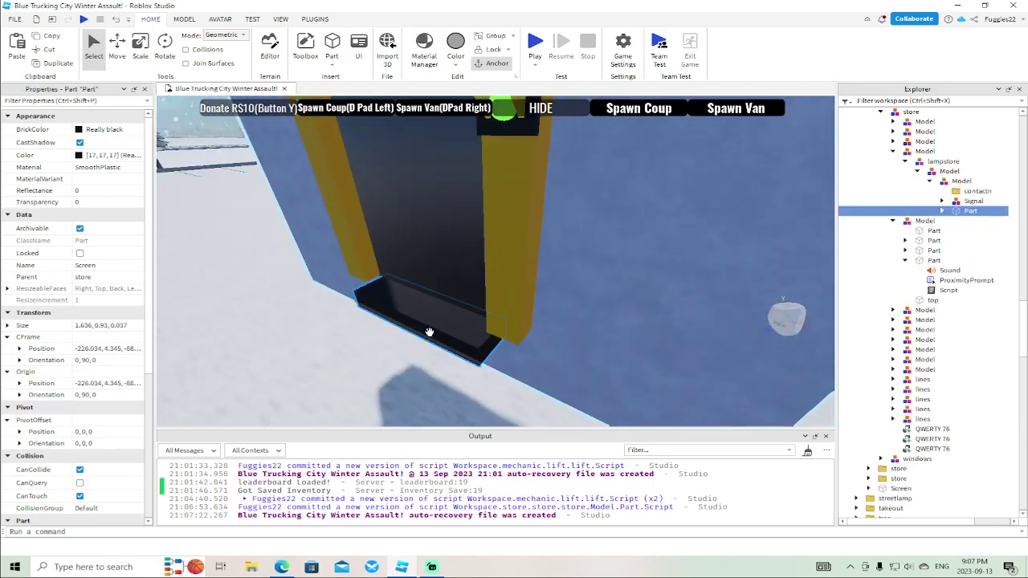
double_click(968, 240)
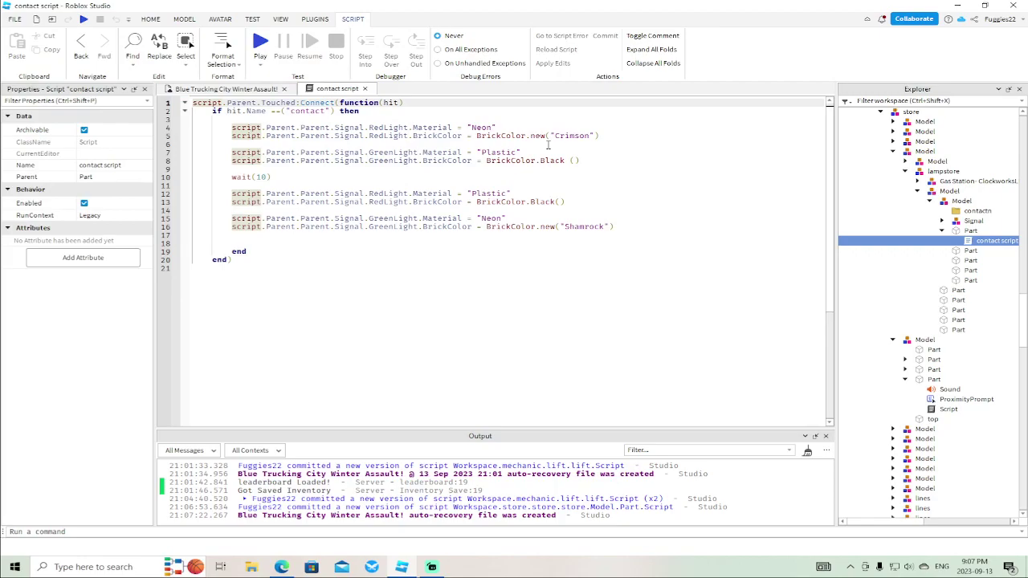
key(Return)
key(Return)
key(Up)
key(Up)
text(w)
key(Down)
key(Tab)
text(.1)
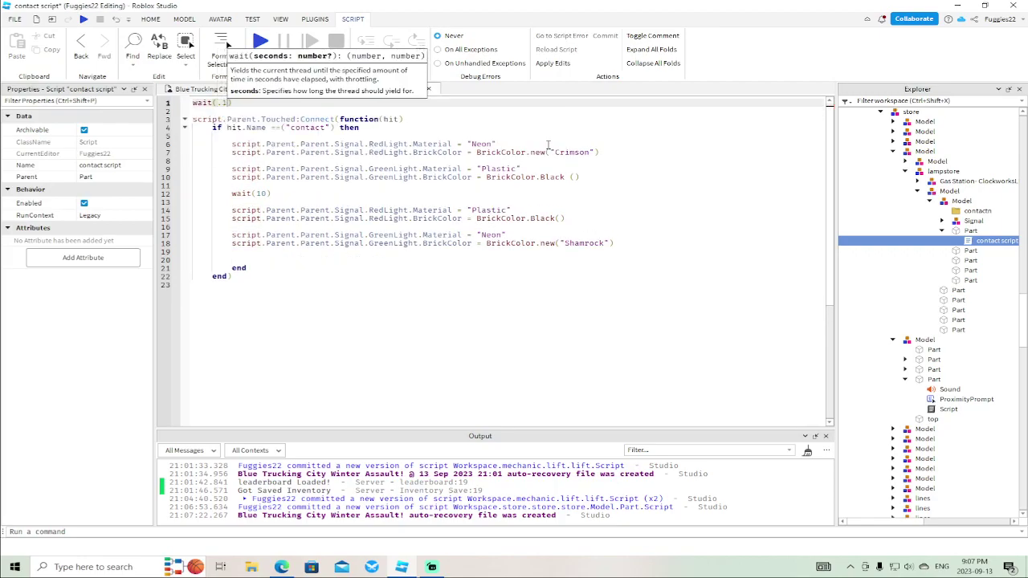
click(450, 345)
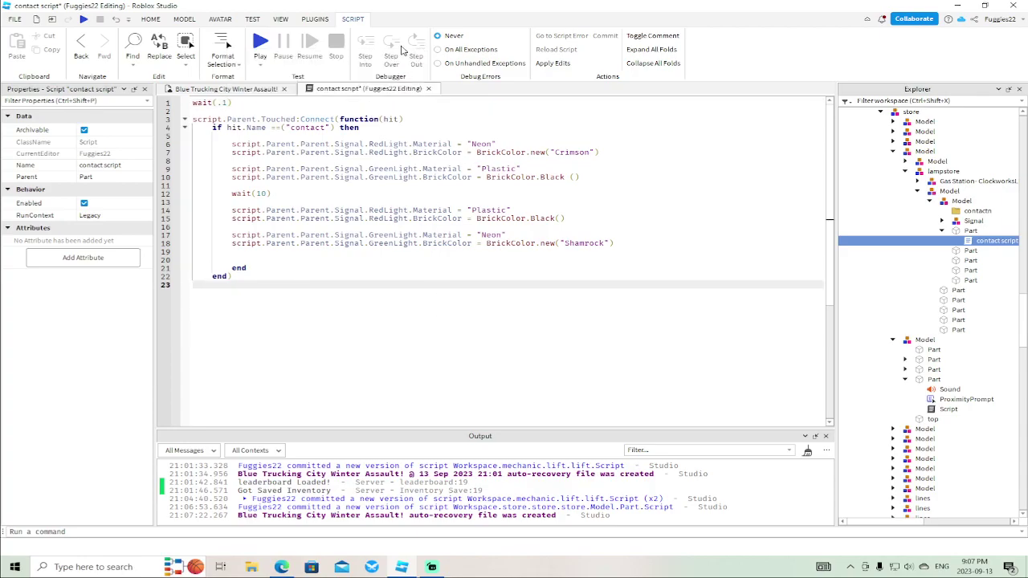
click(429, 88)
Add wait(.1) at the top of the contact script for the dock on the blue wall near the green tank, and close it
scroll(518, 233, down, 10)
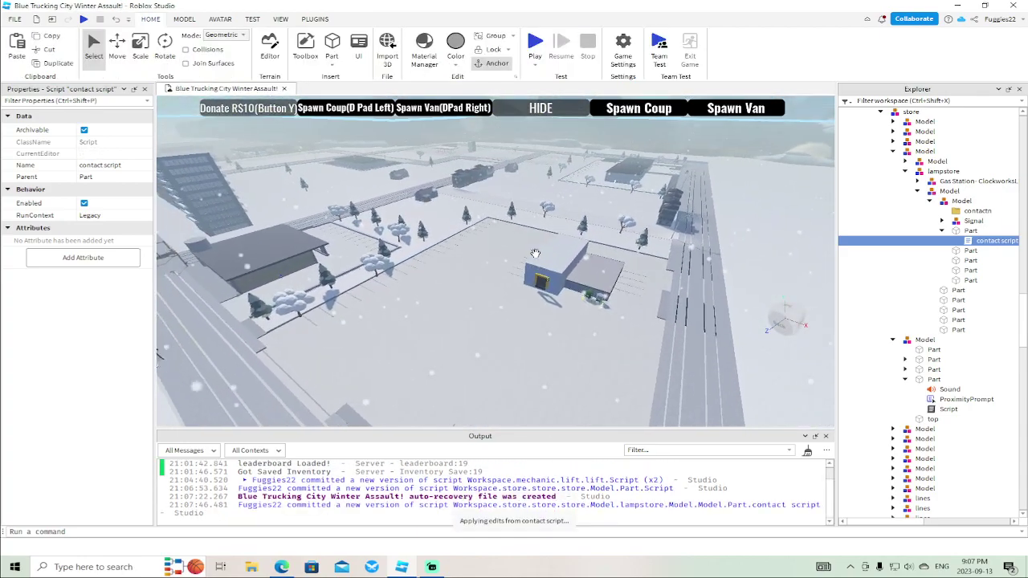
scroll(535, 254, down, 2)
right_drag(535, 253, 560, 271)
key(w)
key(w)
click(521, 257)
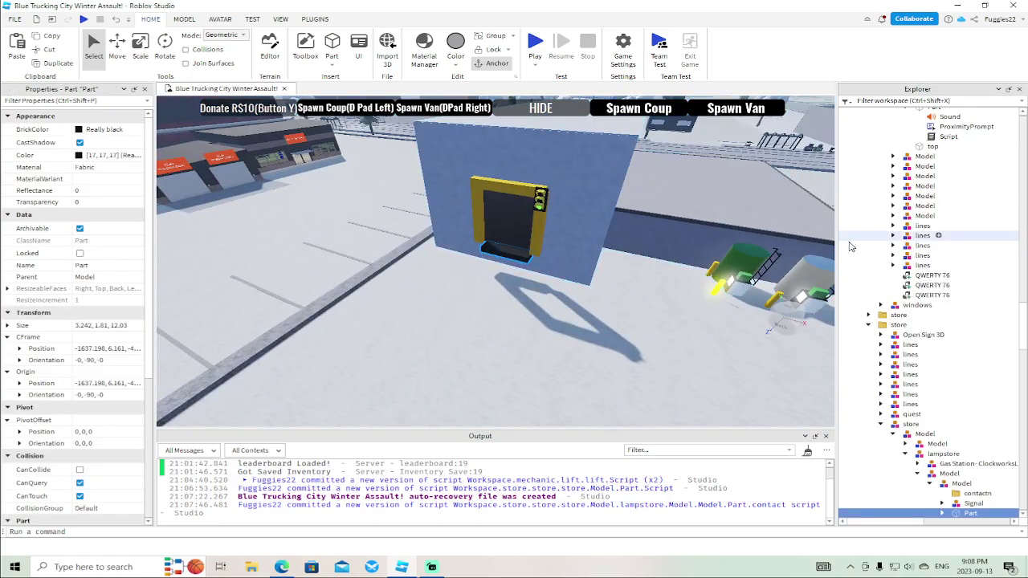
double_click(988, 383)
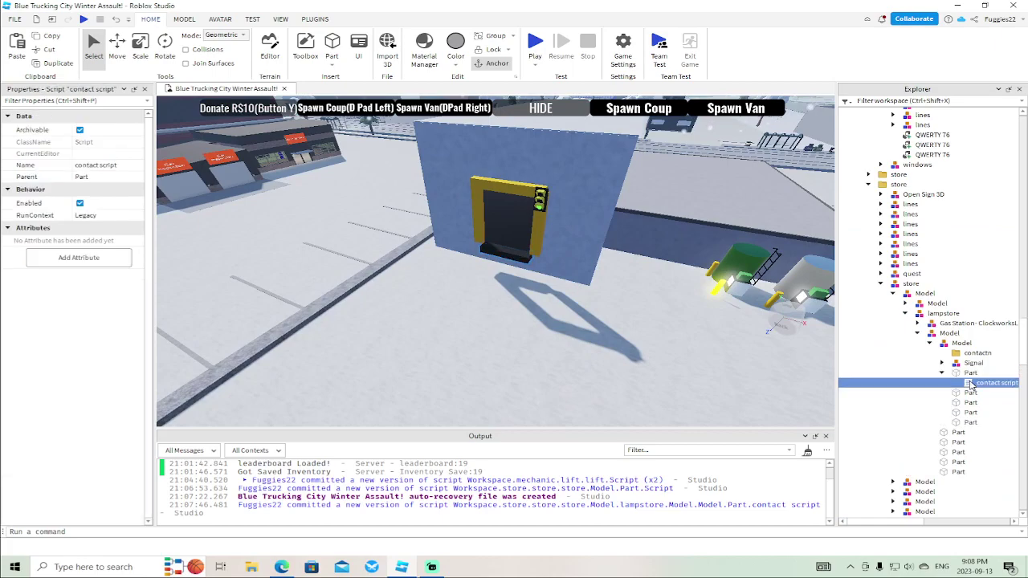
key(Return)
key(Return)
key(Up)
key(Up)
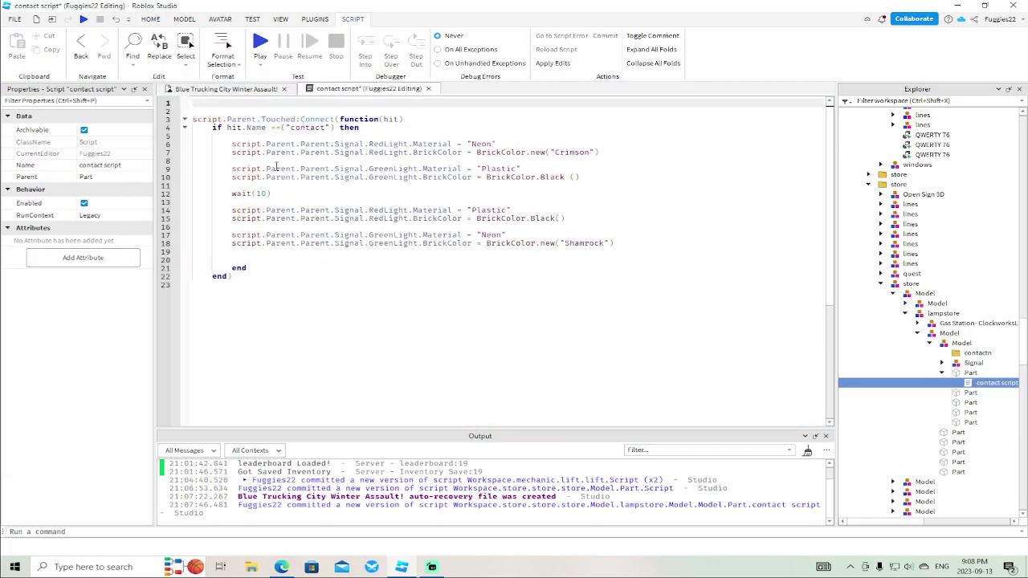
text(wait()
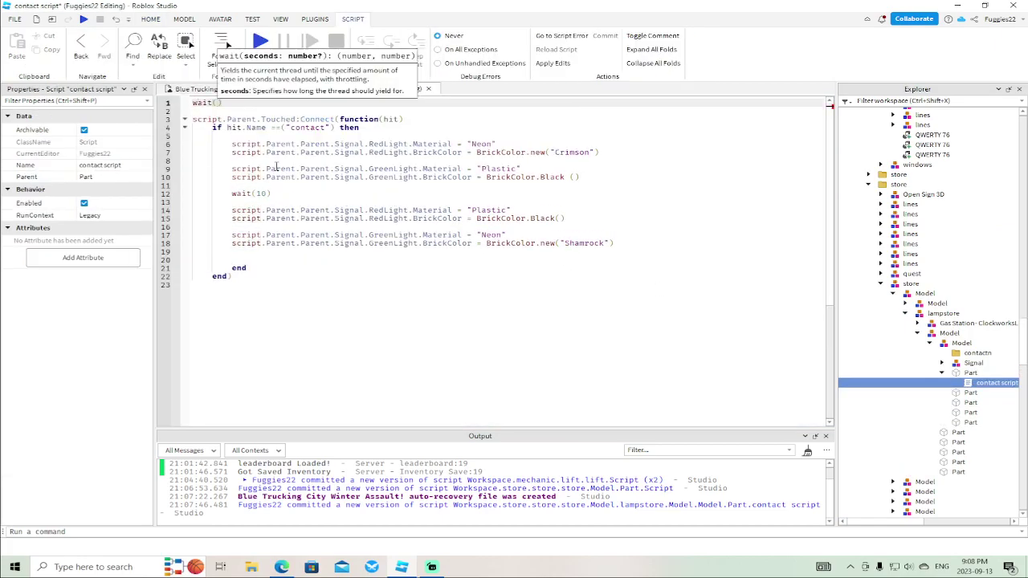
text(.1)
click(302, 281)
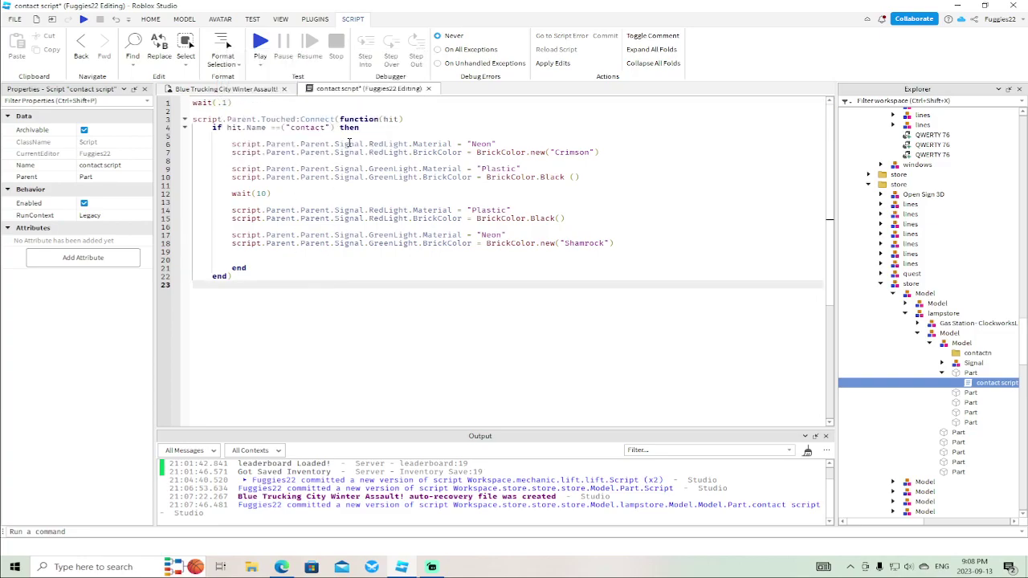
click(429, 88)
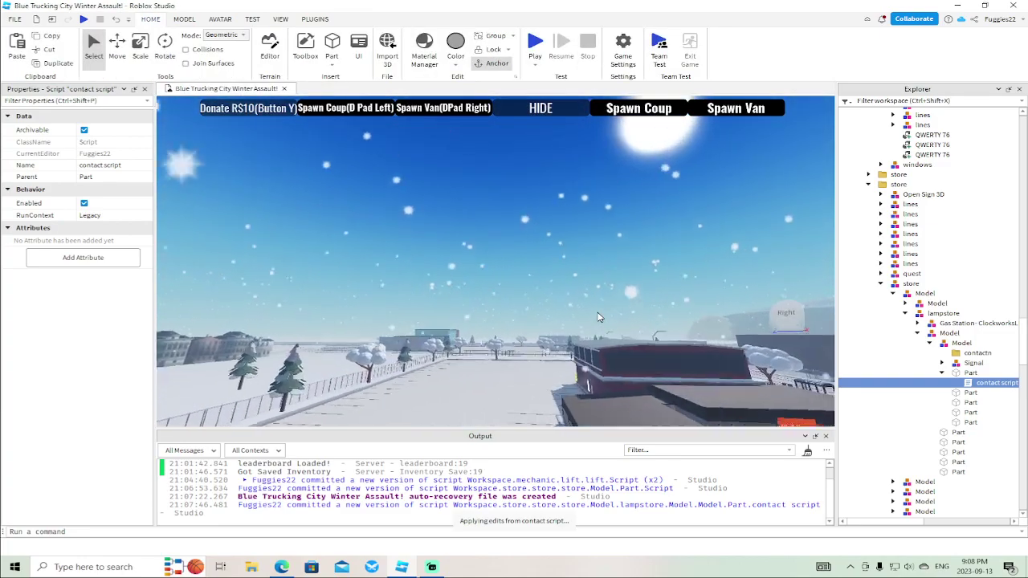
Go to the next store's dock beside the snowy road, add wait(.1) at the start of its contact script, and close the script
key(w)
right_drag(598, 314, 597, 312)
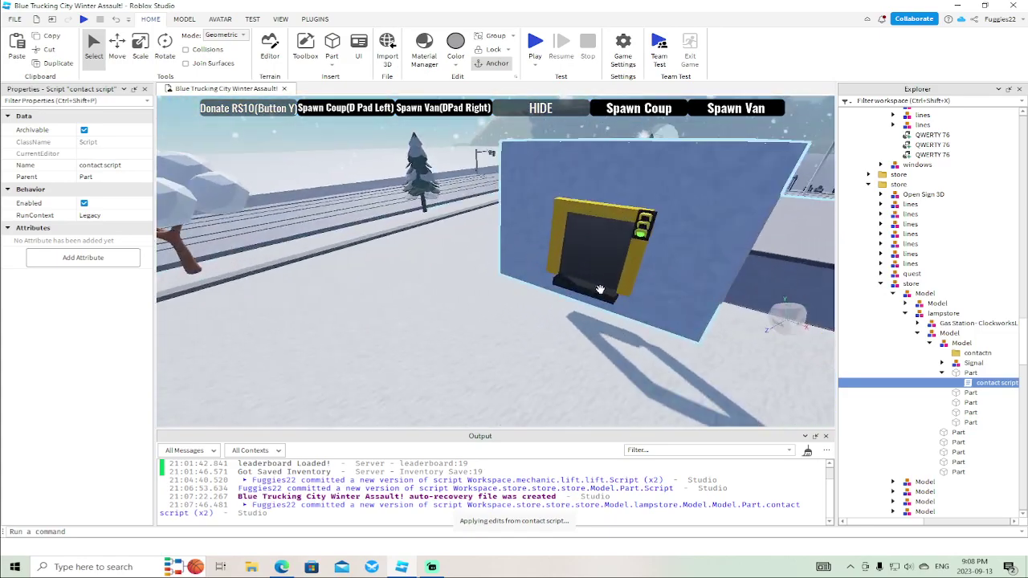
click(887, 295)
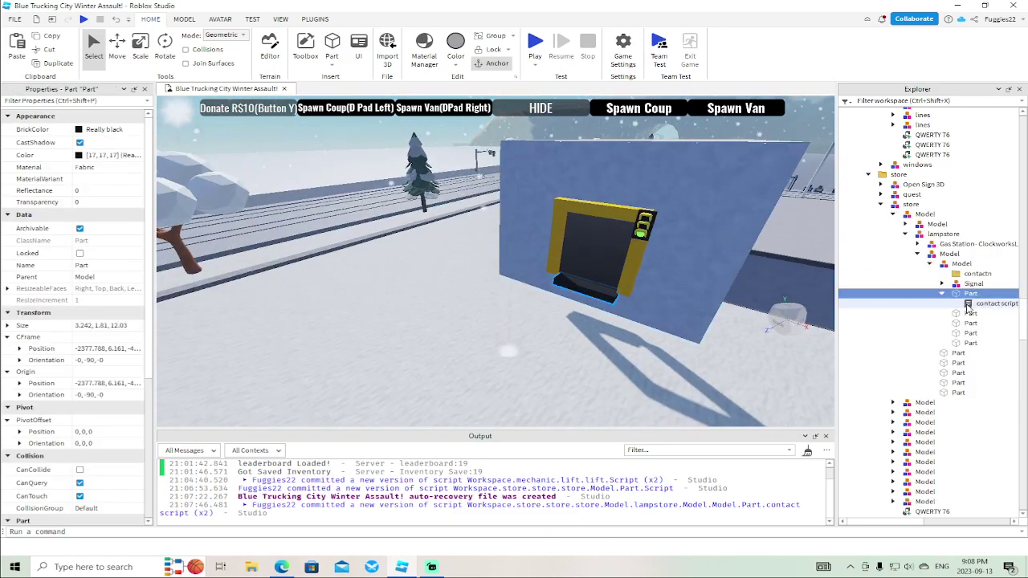
double_click(970, 304)
key(Return)
key(Return)
key(Up)
key(Up)
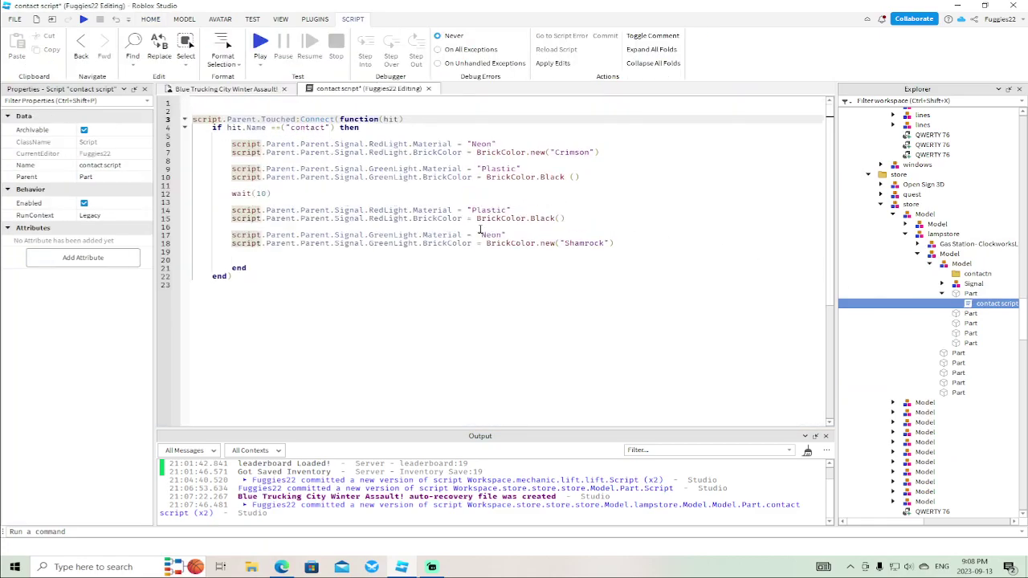
text(wait(.1)
click(413, 367)
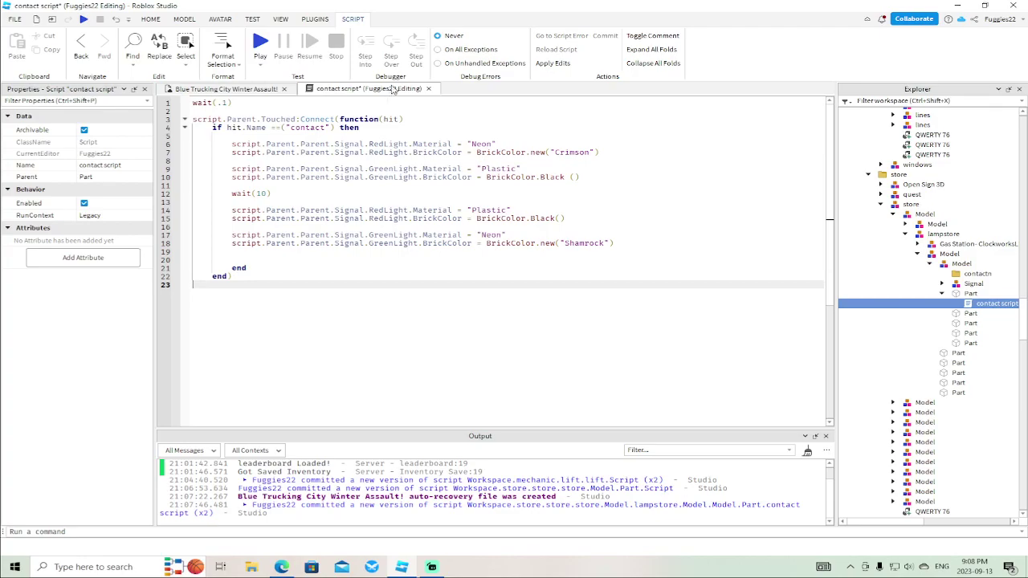
click(430, 88)
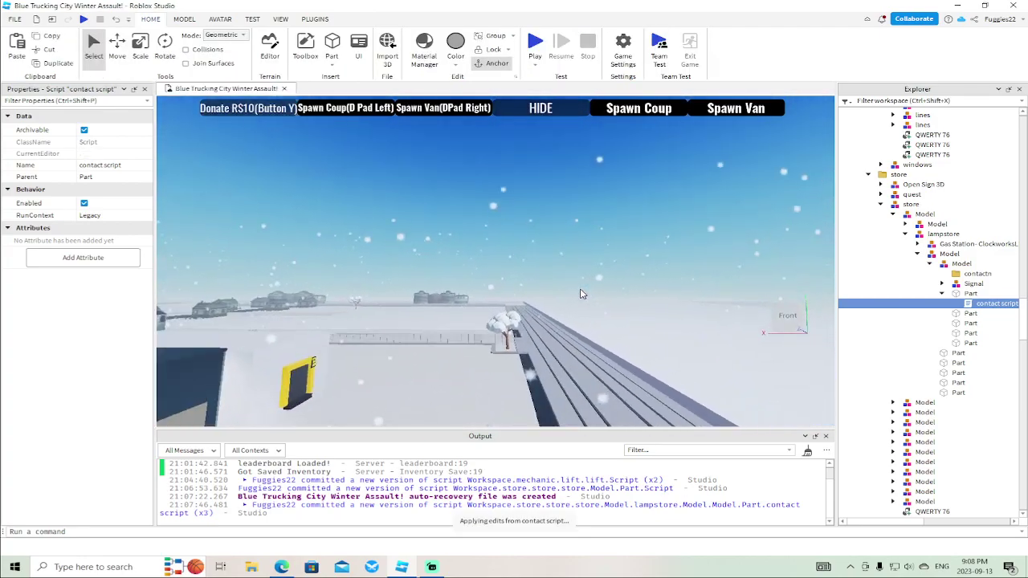
Select the black base part of the dock beside the red and dark blue building and add wait(.1) atop its contact script
right_drag(582, 294, 578, 277)
click(569, 276)
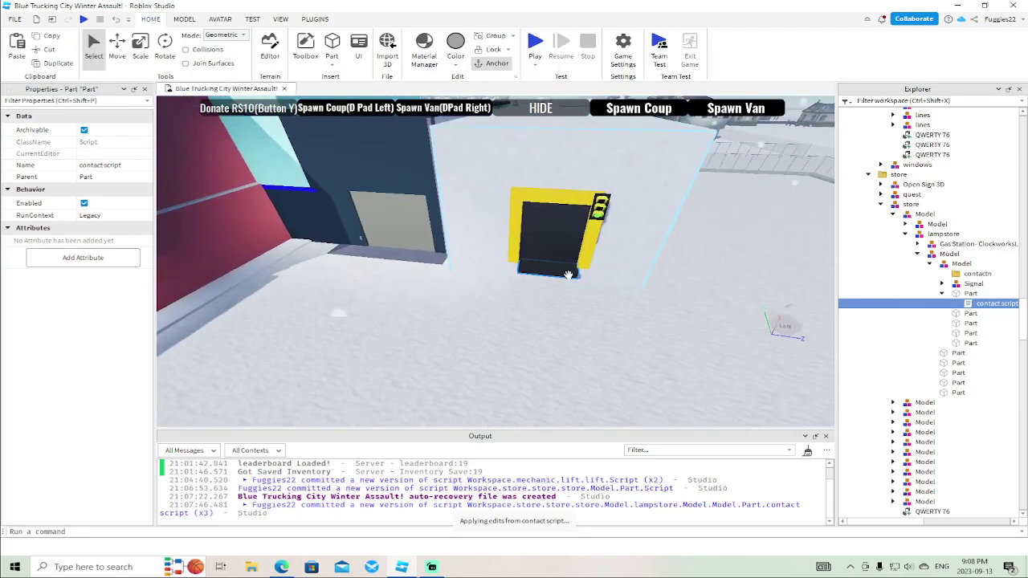
click(568, 275)
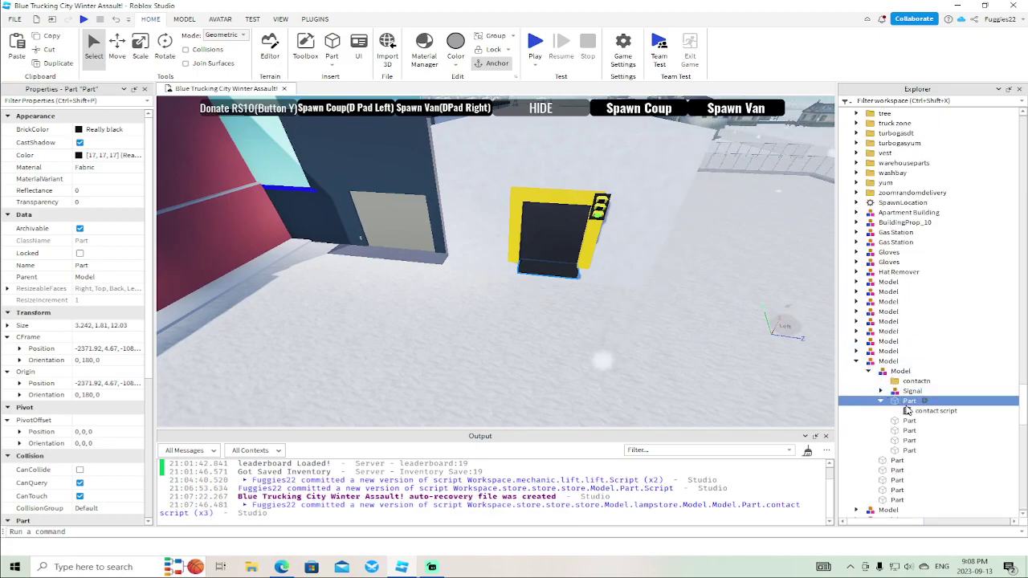
double_click(916, 410)
key(Return)
key(Return)
key(Up)
key(Up)
text(wait()
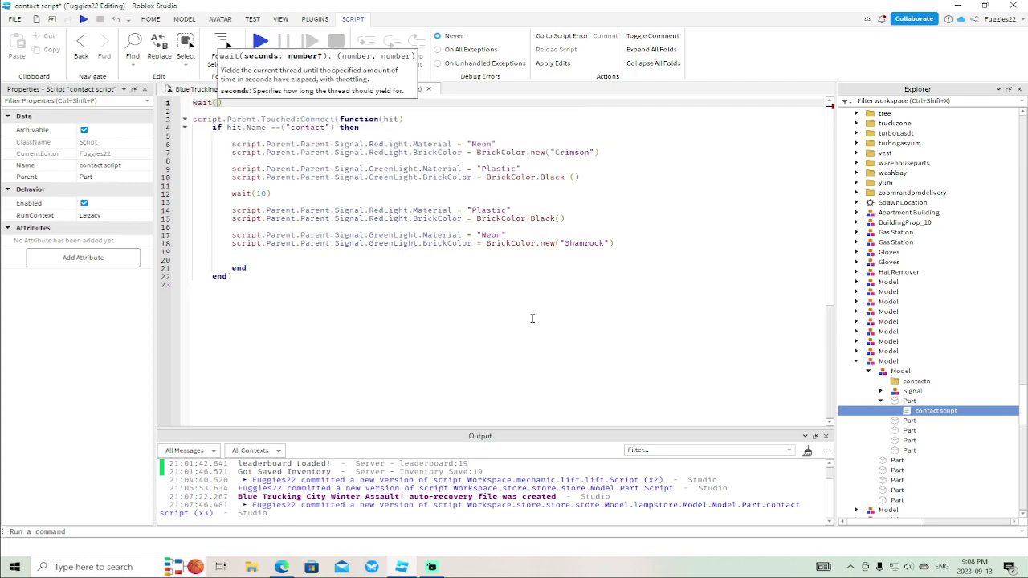
text(.1)
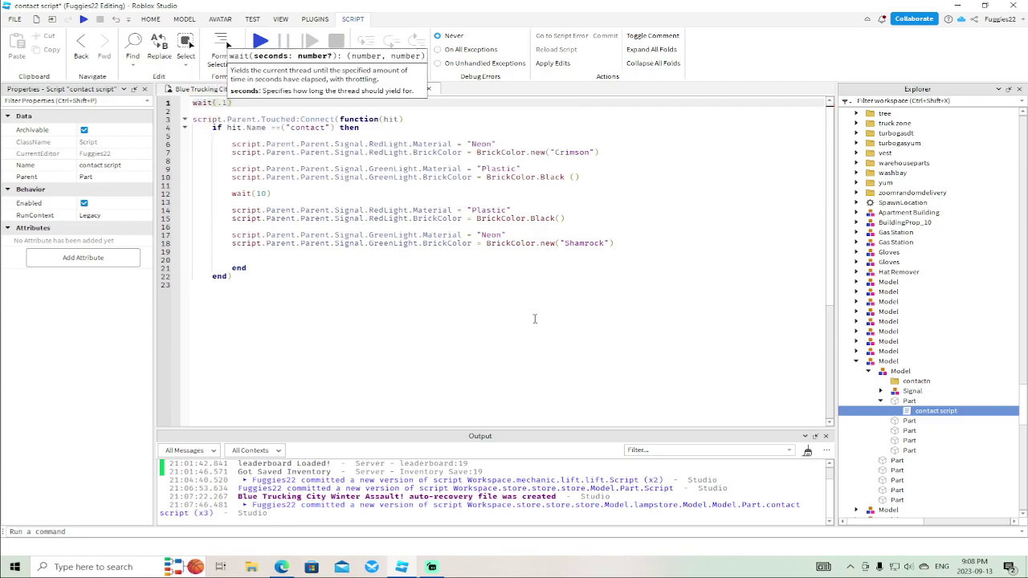
Close the edited contact script and go through the mountain tunnel to the warehouse's yellow-framed loading docks
click(486, 349)
click(429, 89)
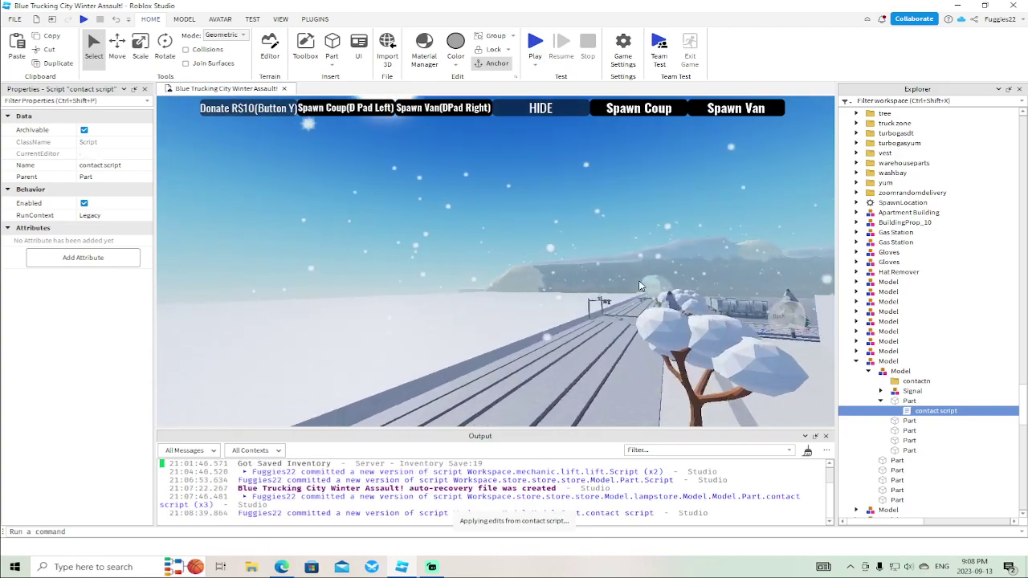
key(w)
right_drag(639, 282, 639, 281)
key(w)
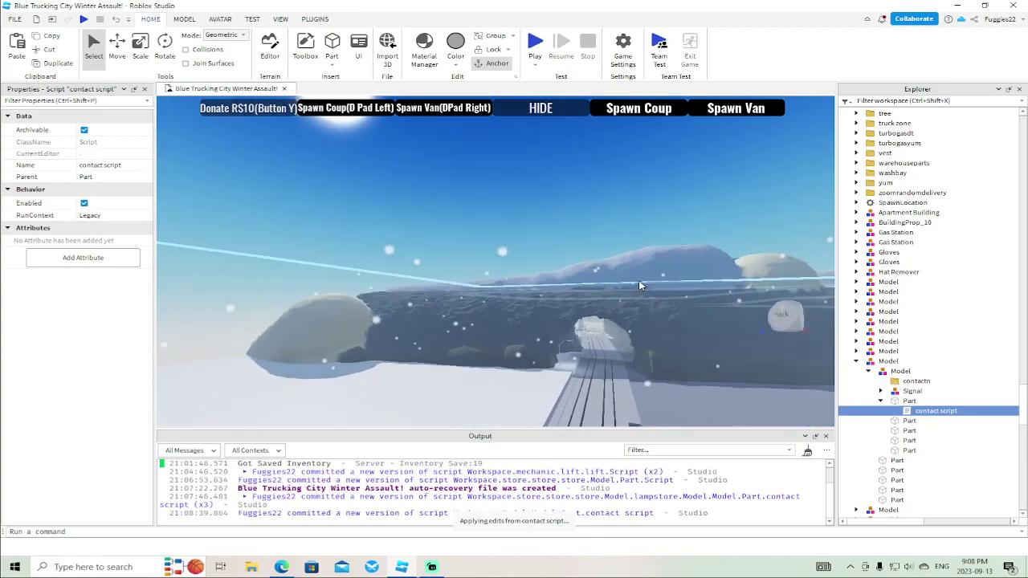
key(w)
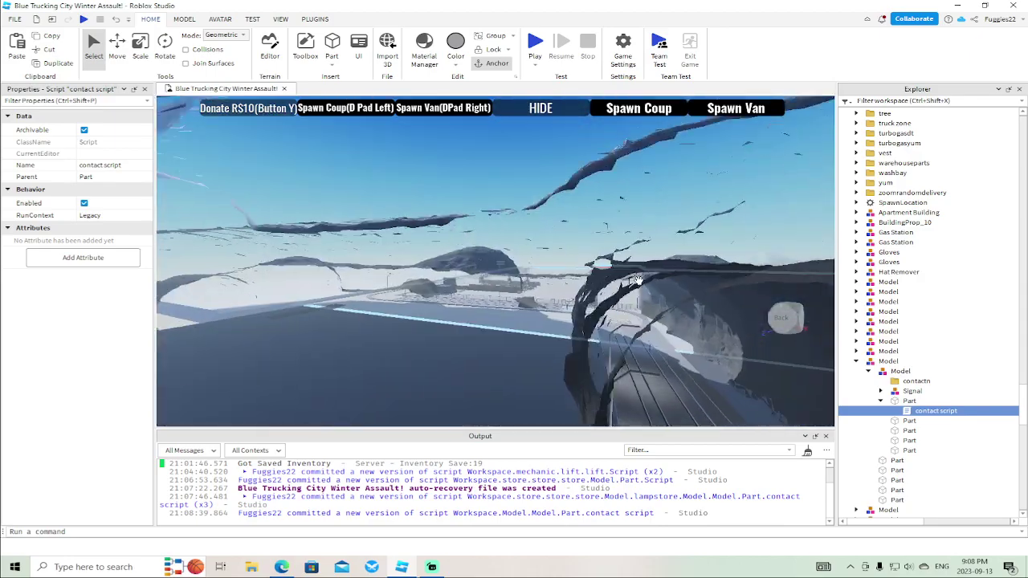
right_drag(638, 280, 638, 280)
key(w)
Add wait(.1) as the first line of the contact script in the first warehouse dock's black unload part, and close it
click(539, 254)
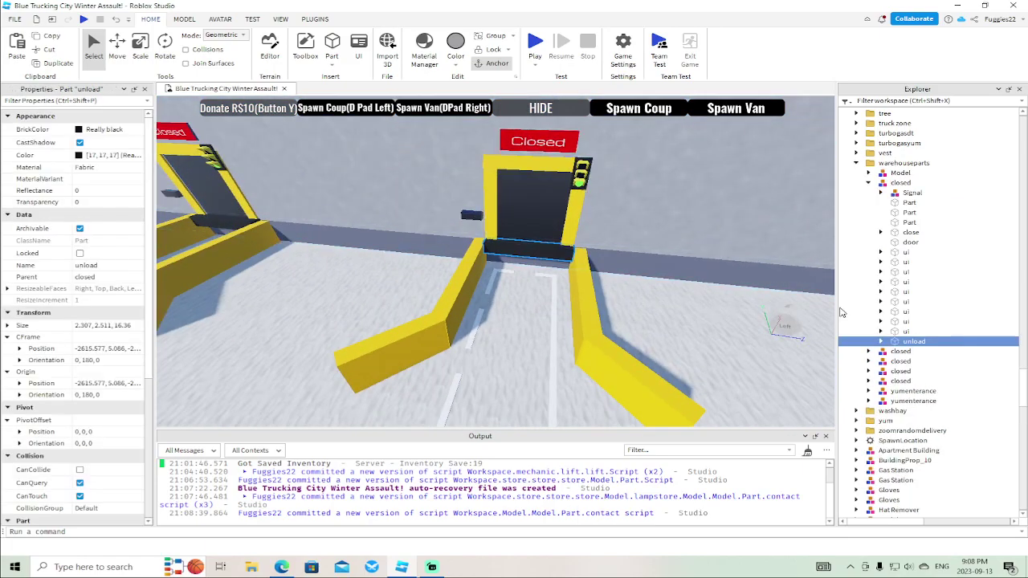
double_click(931, 351)
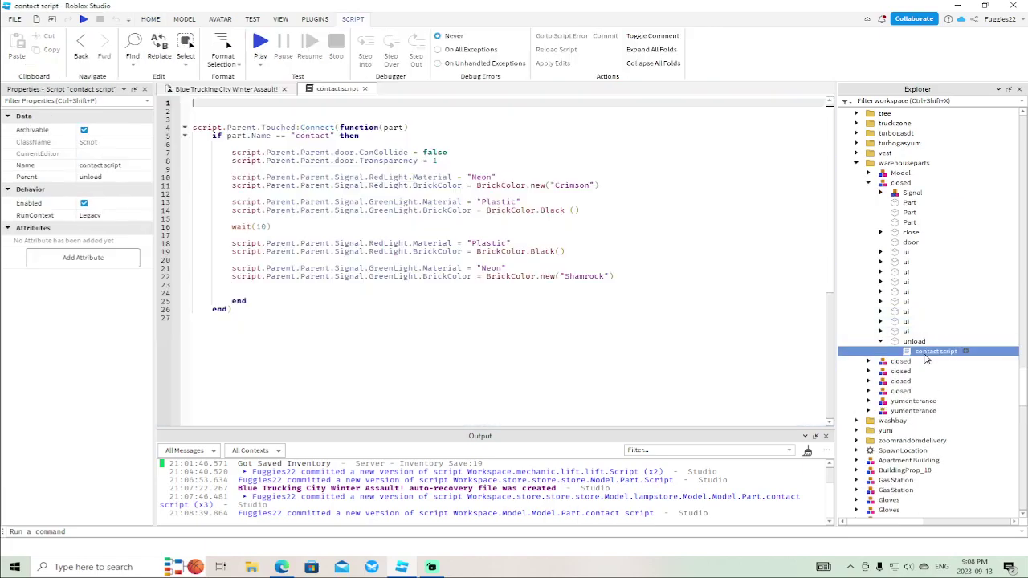
text(w)
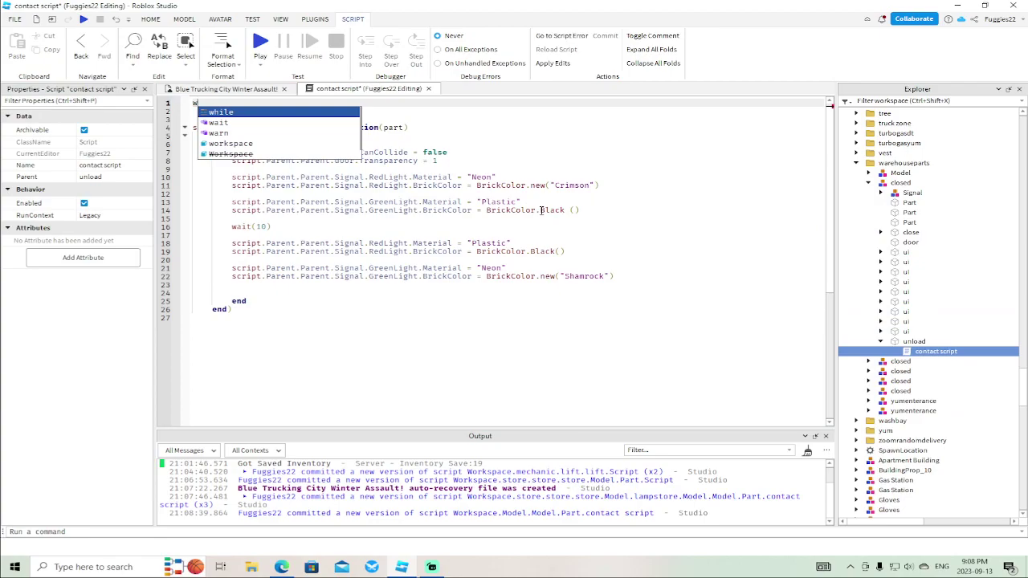
text(ait(.1)
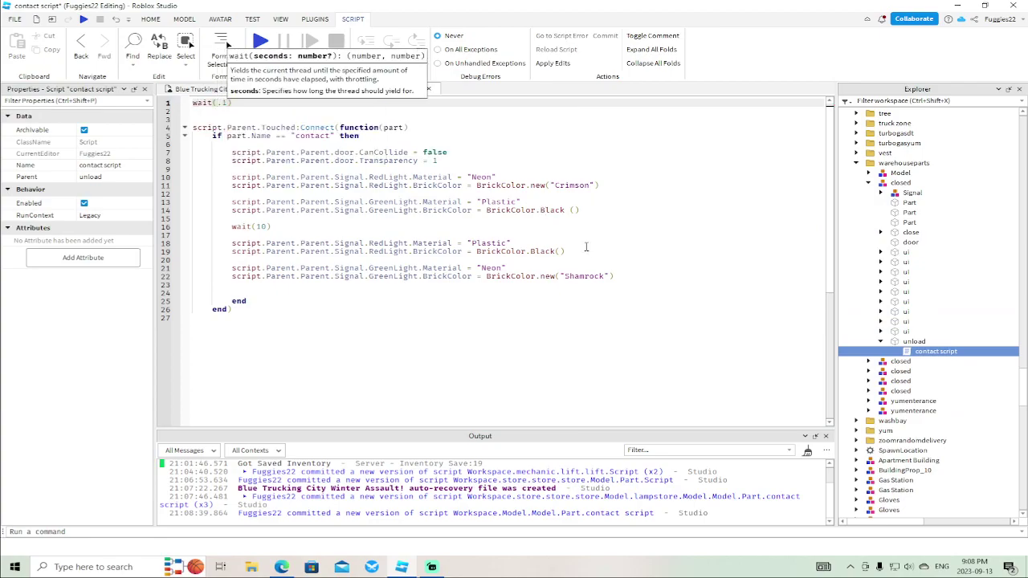
click(410, 328)
click(429, 88)
Insert wait(.1) above the existing code in the p1 script of the first warehouse dock's close button, and close the script
scroll(488, 233, up, 3)
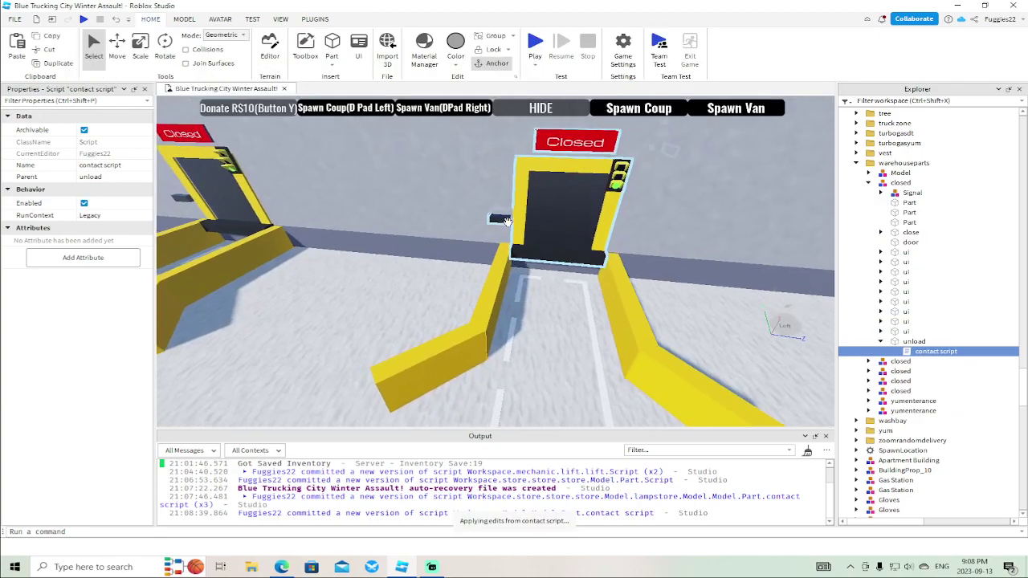
click(486, 228)
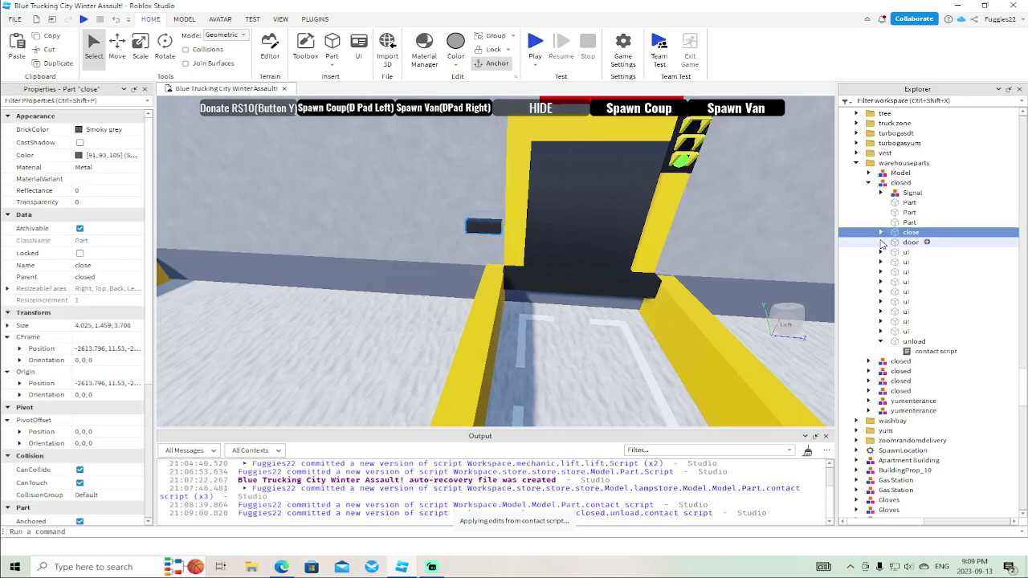
click(881, 232)
double_click(919, 252)
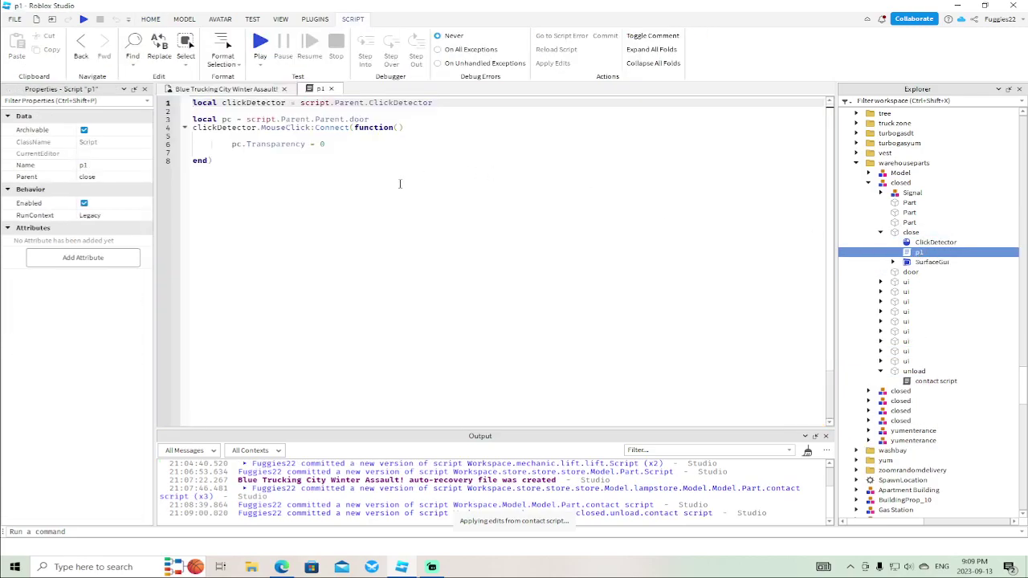
key(Return)
key(Return)
key(Up)
key(Up)
text(w)
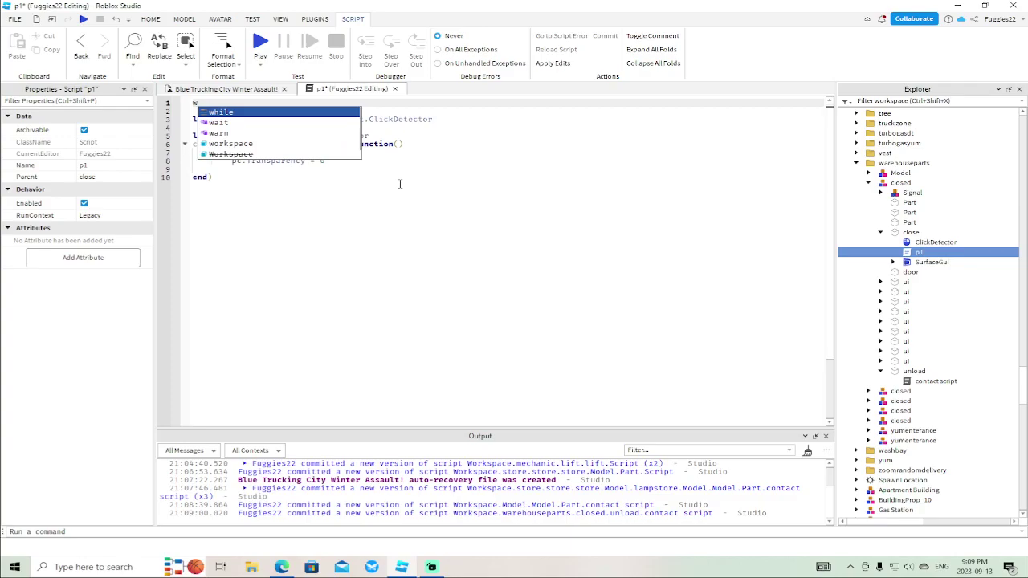
text(ait(.1)
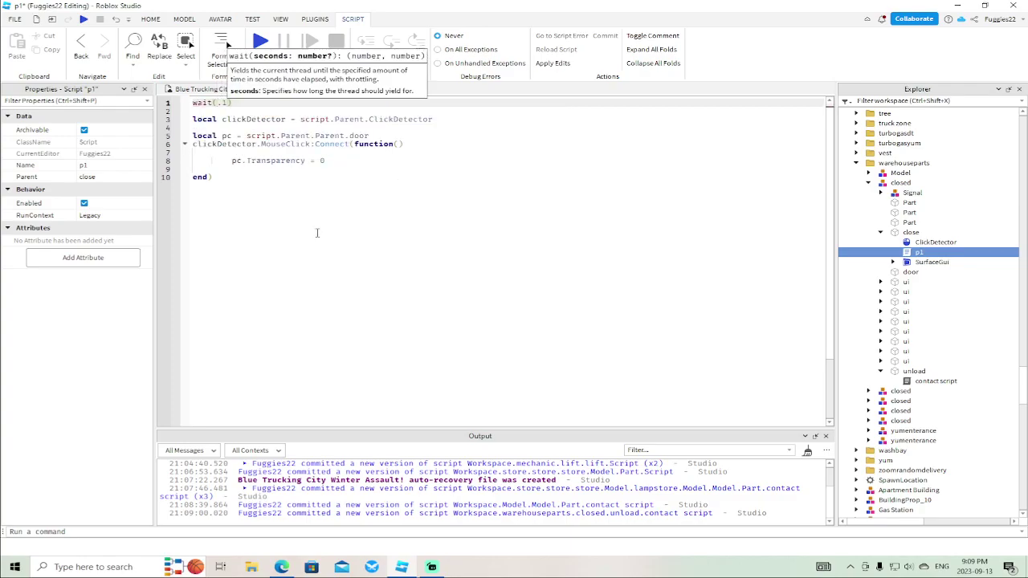
click(318, 233)
click(394, 90)
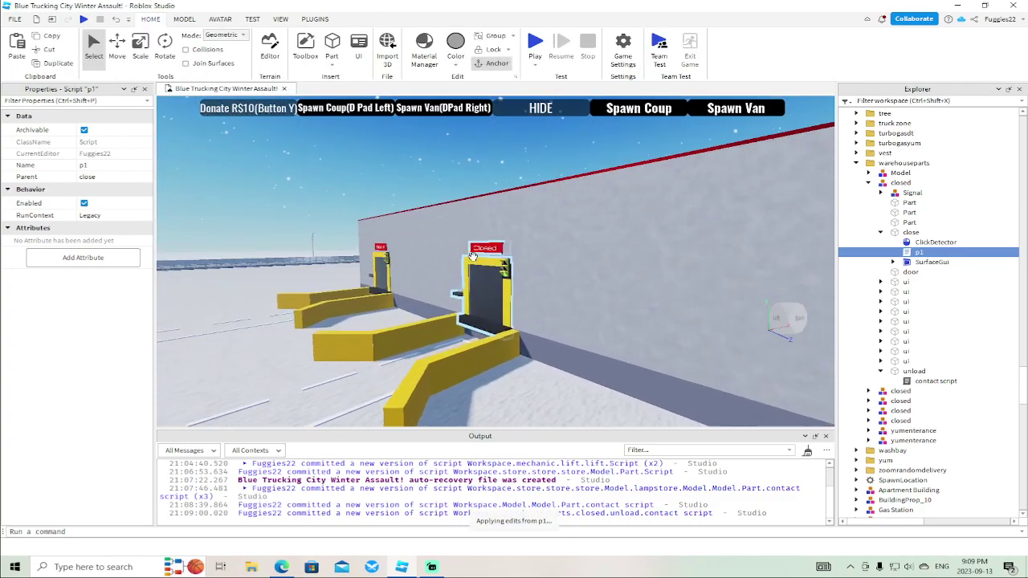
Select the unload part of the next dock along the warehouse wall, add wait(.1) atop its contact script, and close it
click(475, 272)
key(f)
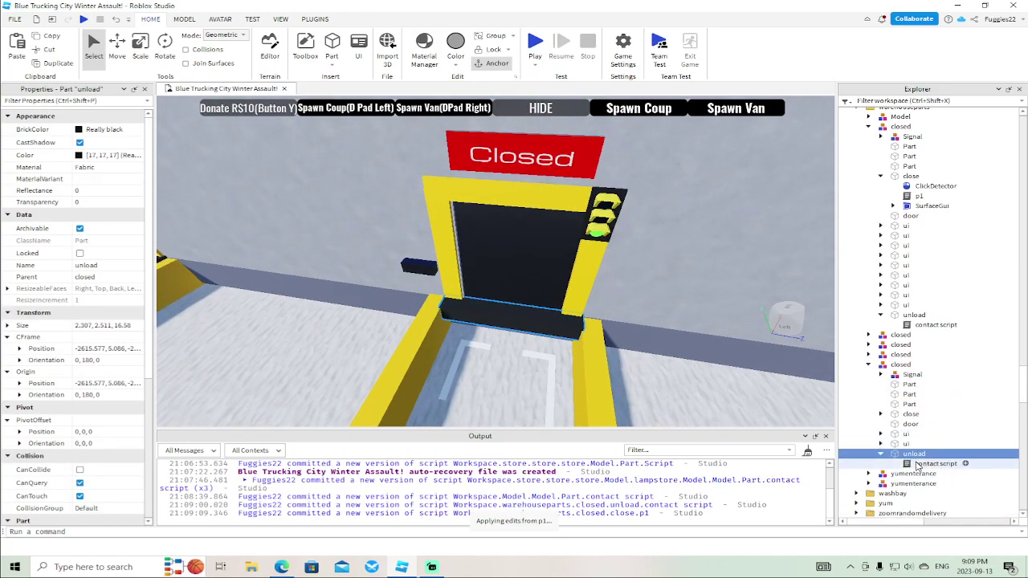
double_click(920, 464)
text(w)
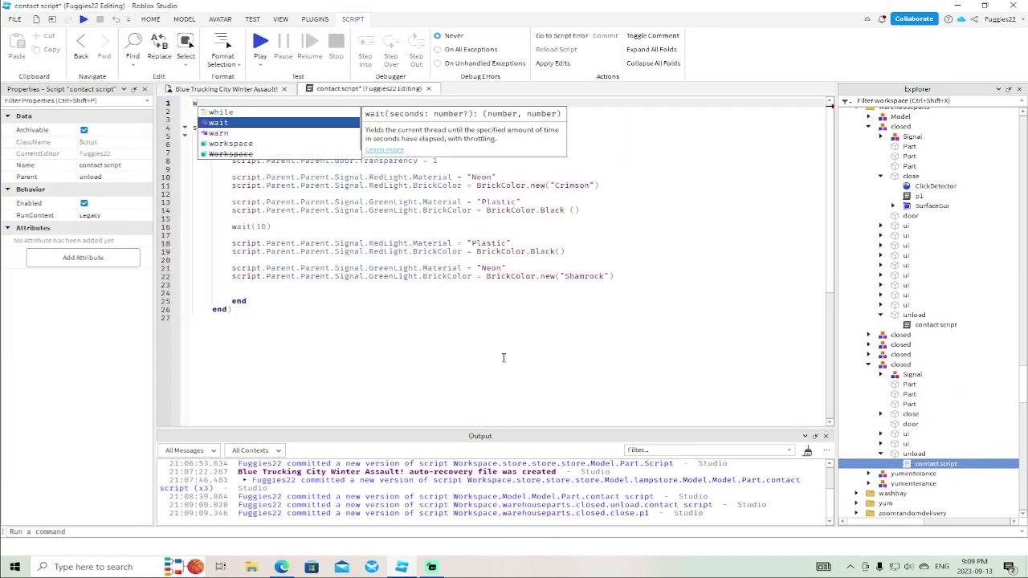
text(ait(.1)
click(503, 357)
click(428, 89)
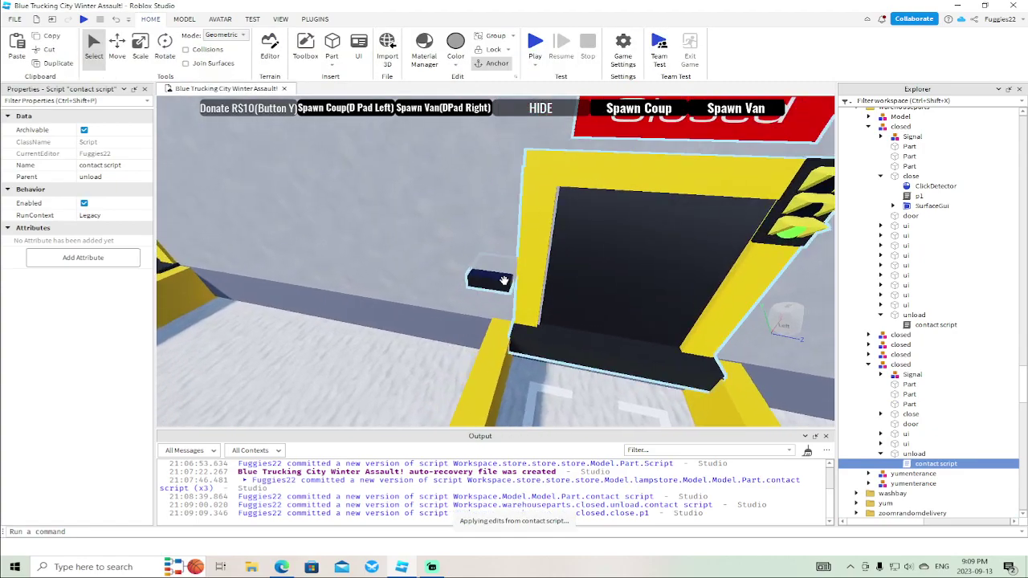
Insert wait(.1) and a blank line at the start of the second dock's close-button script p1, and close it
click(909, 413)
click(881, 414)
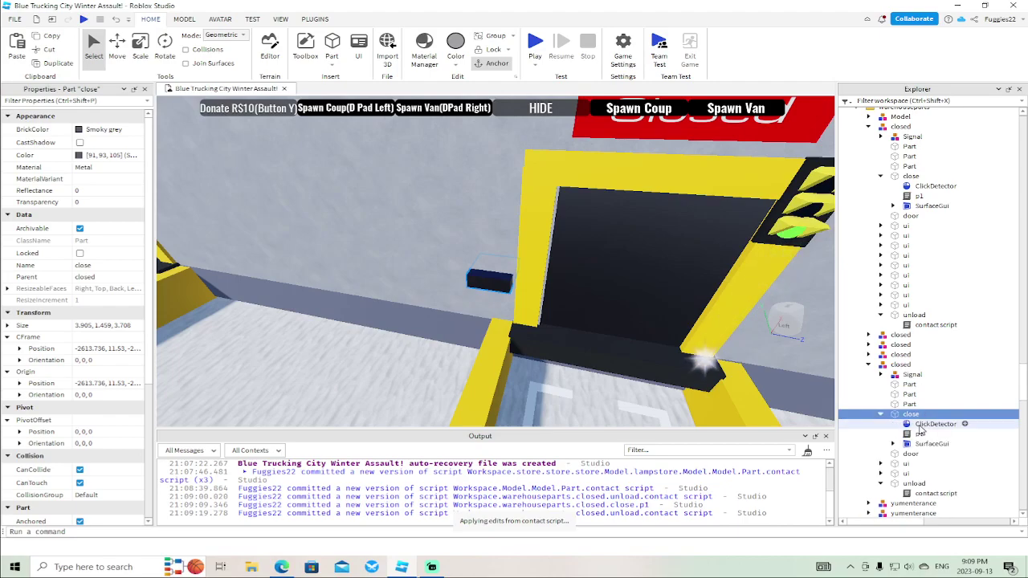
double_click(919, 433)
key(Return)
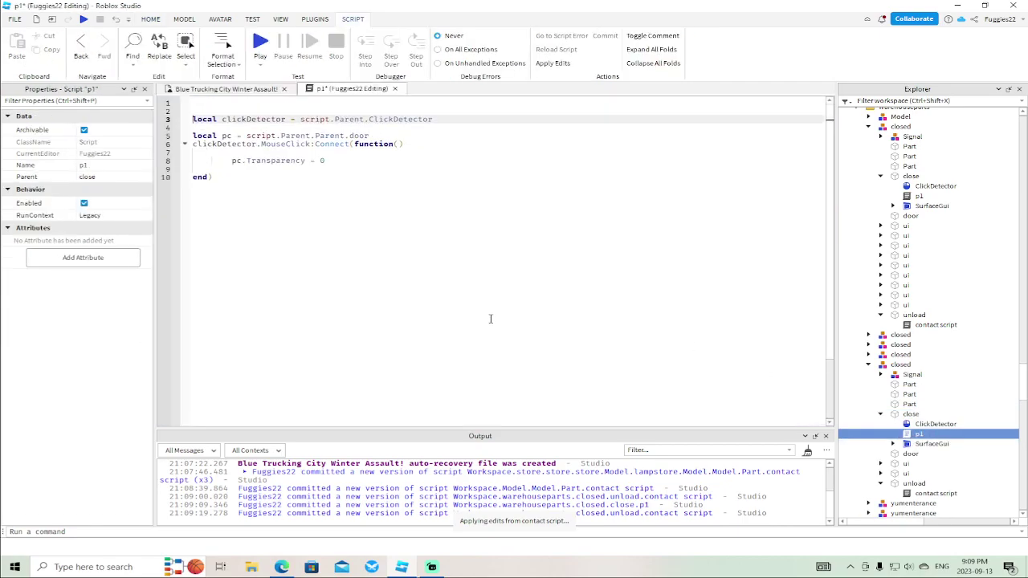
key(Return)
key(Up)
key(Up)
text(w)
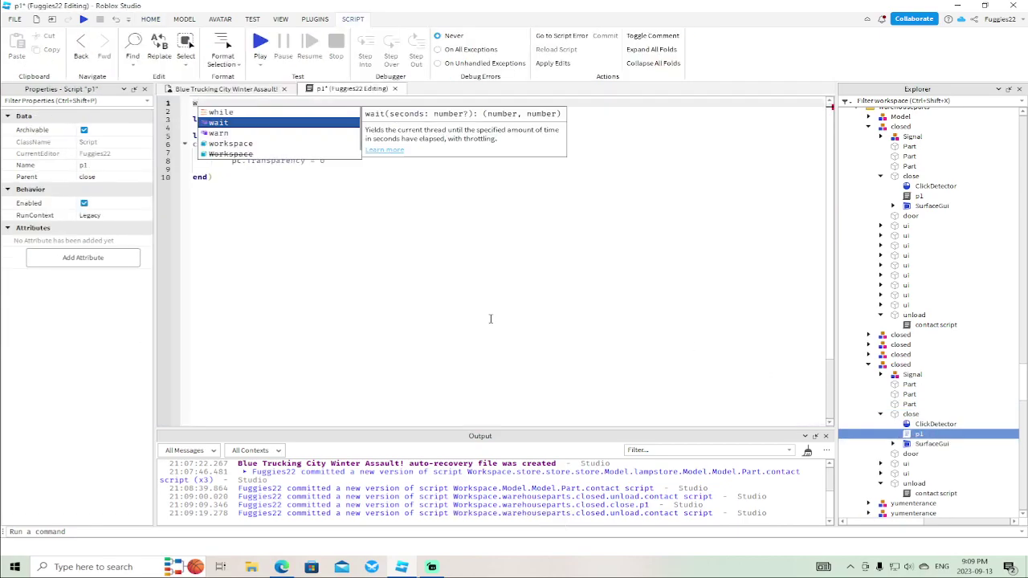
text(ait(.1)
click(536, 392)
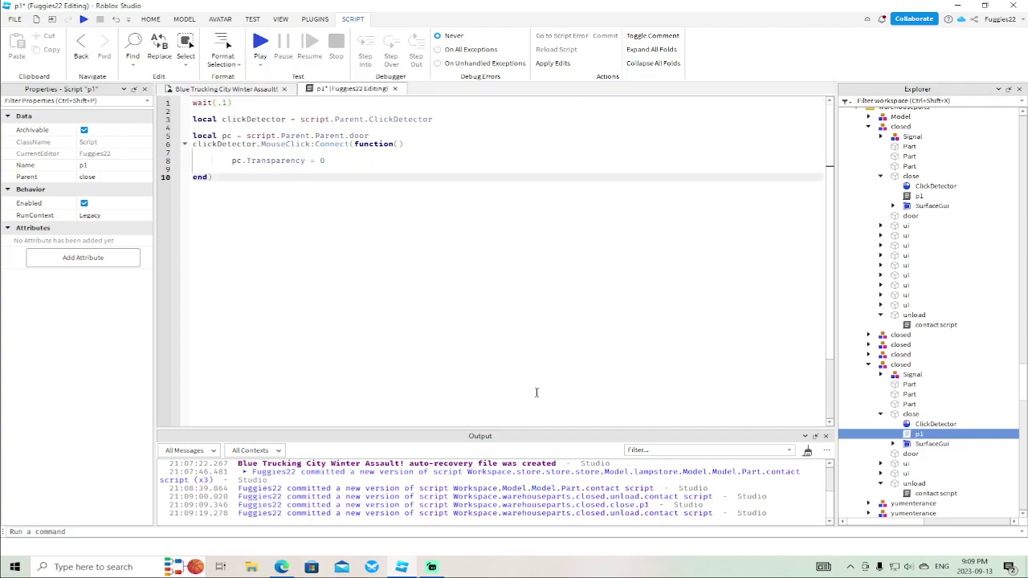
click(398, 89)
Add wait(.1) as the first line of the unload contact script for the dock near the warehouse's corner, and close it
right_drag(514, 217, 515, 229)
click(515, 228)
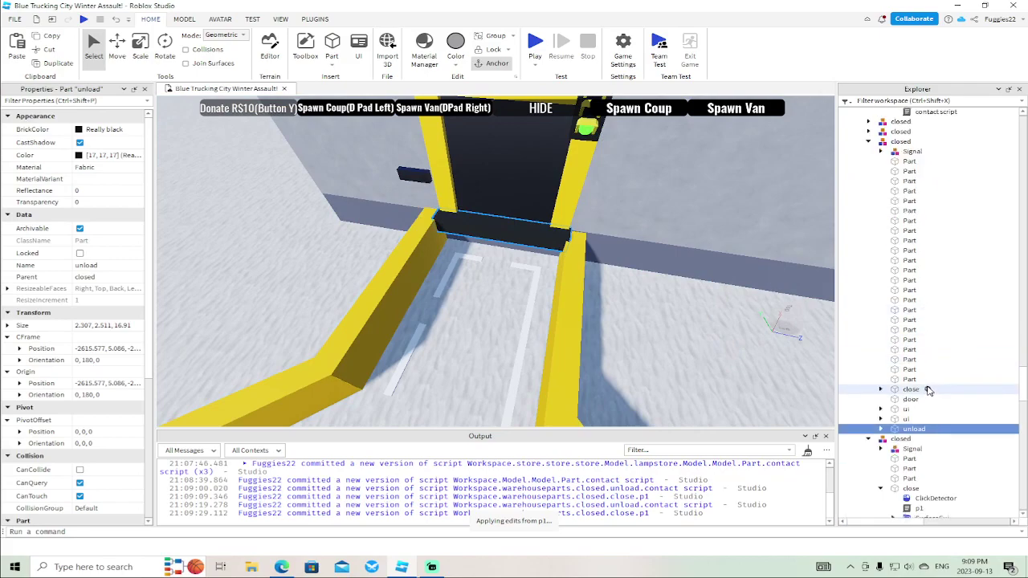
double_click(931, 439)
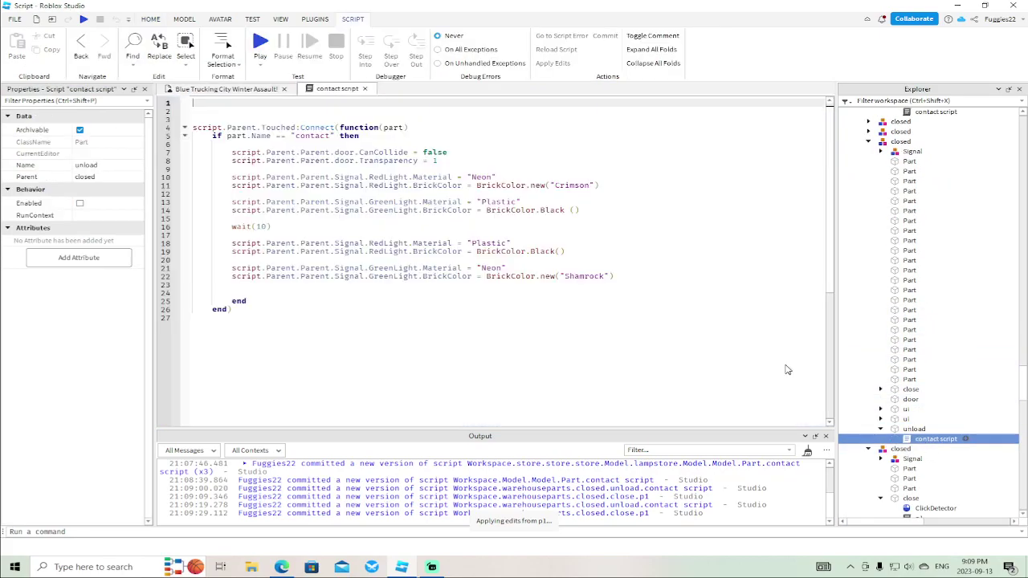
text(wait()
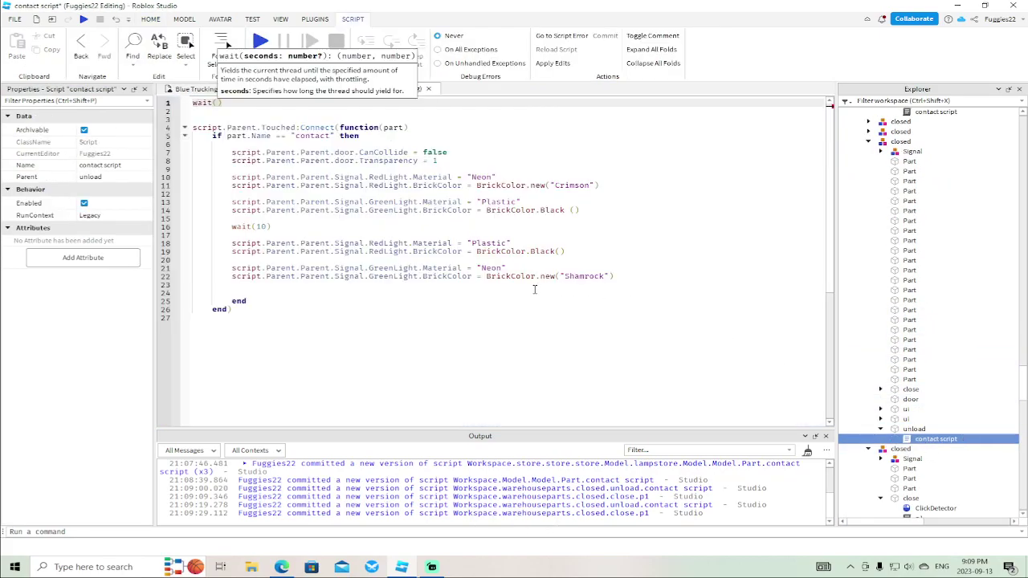
text(.1)
click(344, 344)
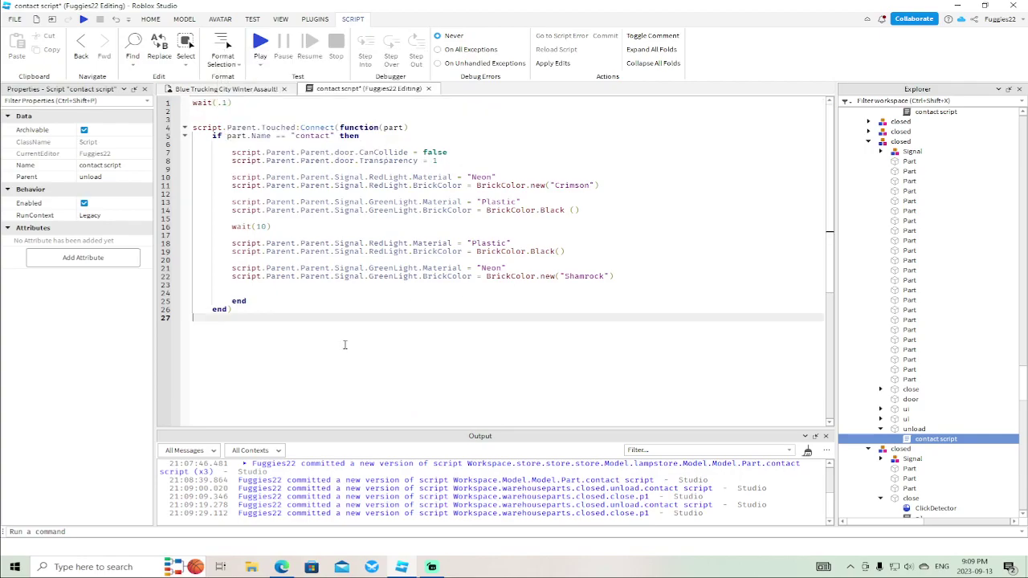
click(428, 89)
Insert wait(.1) above the code in the p1 script of the corner dock's close button, and close the script
click(492, 245)
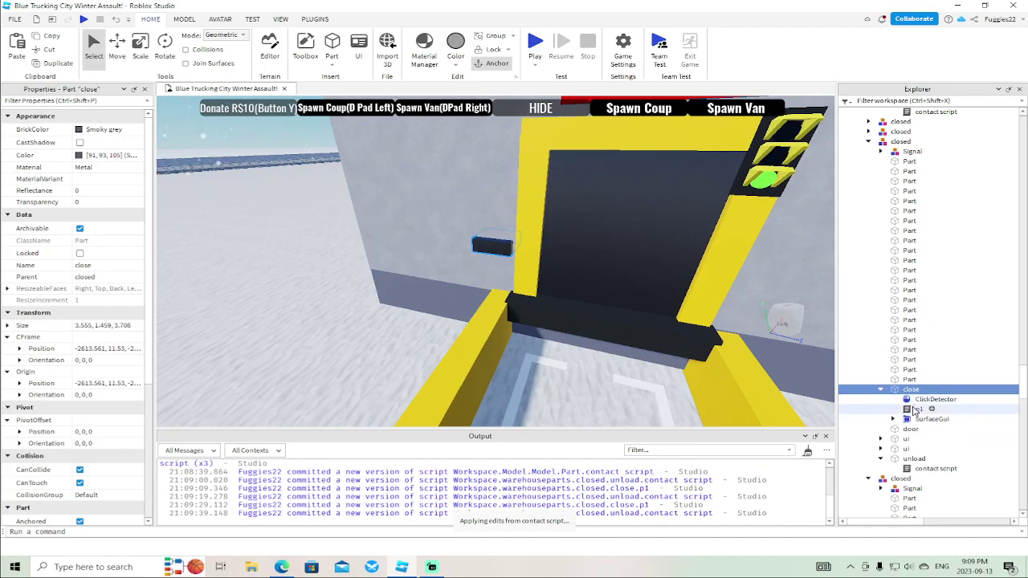
double_click(915, 410)
key(Return)
key(Return)
key(Up)
key(Up)
text(wait()
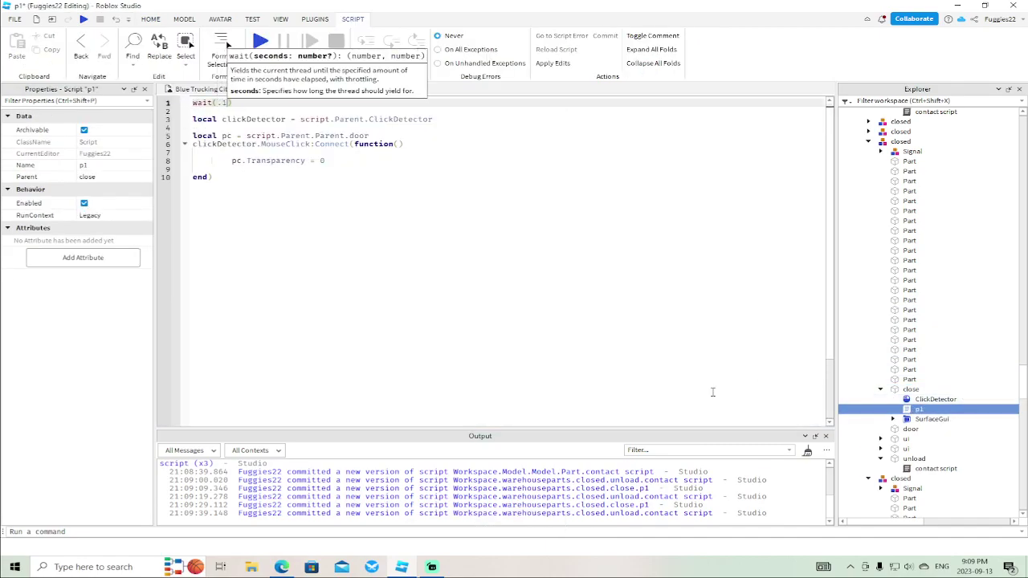
click(397, 278)
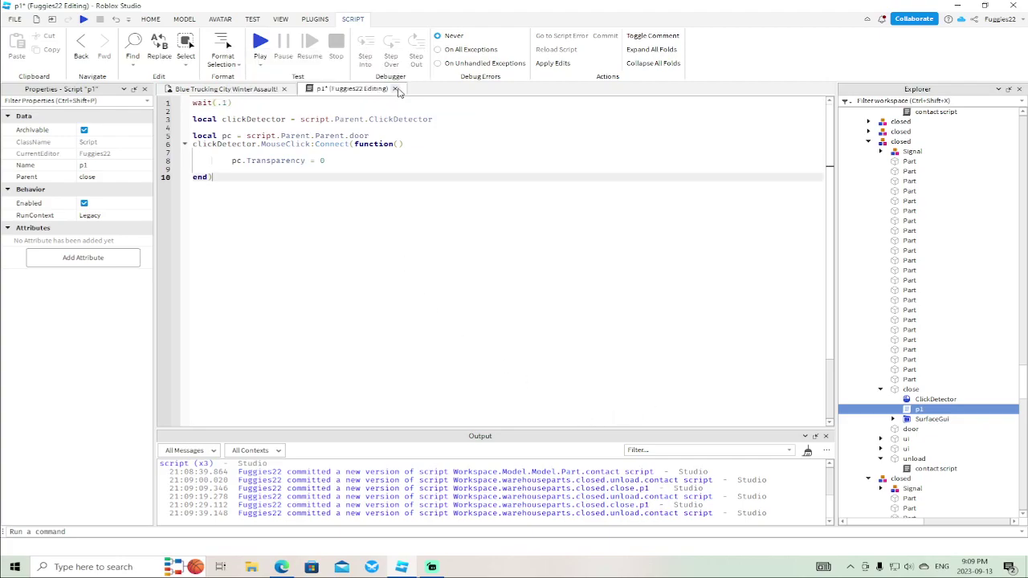
click(398, 90)
Go to the dock on the warehouse's shaded wall, add wait(.1) atop its unload part's contact script, and close it
scroll(581, 232, down, 10)
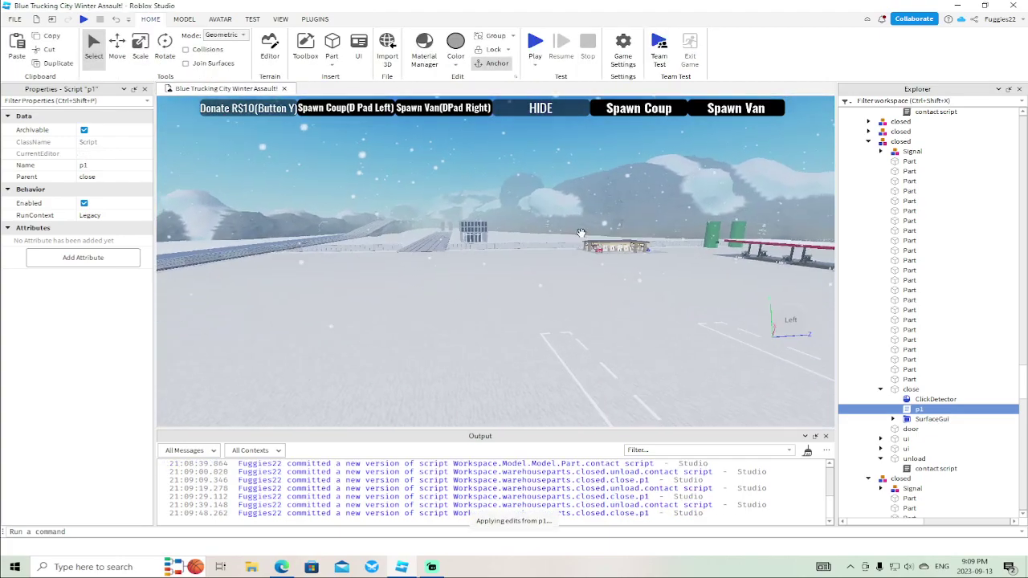
scroll(584, 239, up, 10)
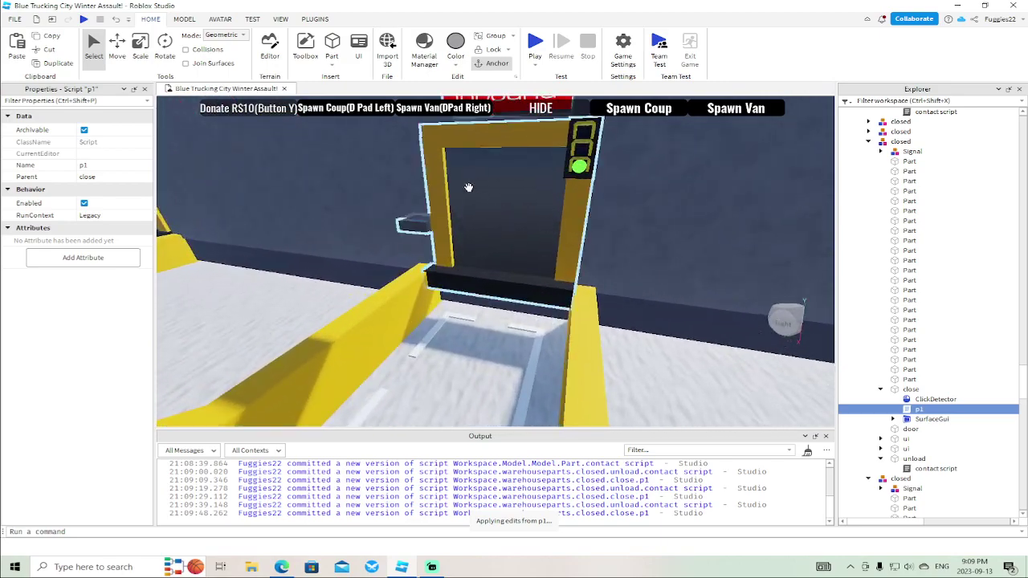
right_drag(518, 263, 519, 283)
scroll(515, 260, up, 2)
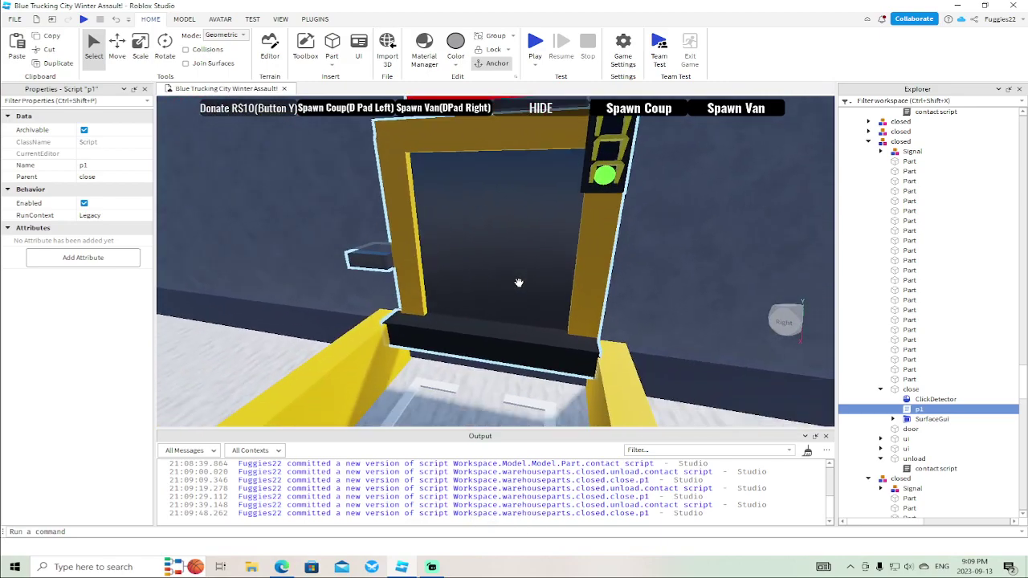
click(480, 337)
click(868, 231)
click(880, 221)
double_click(932, 231)
text(wait())
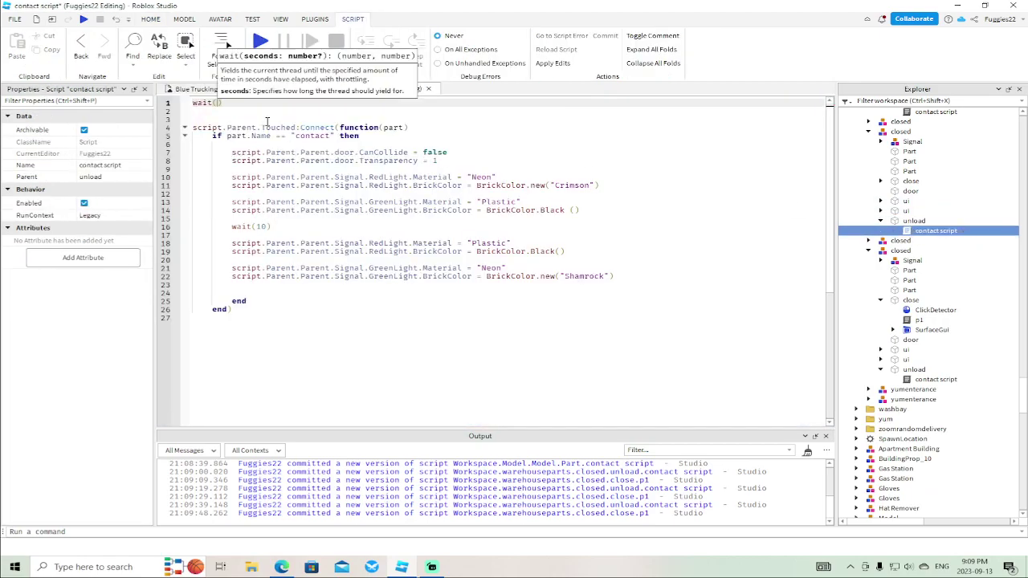
text(.1)
click(262, 316)
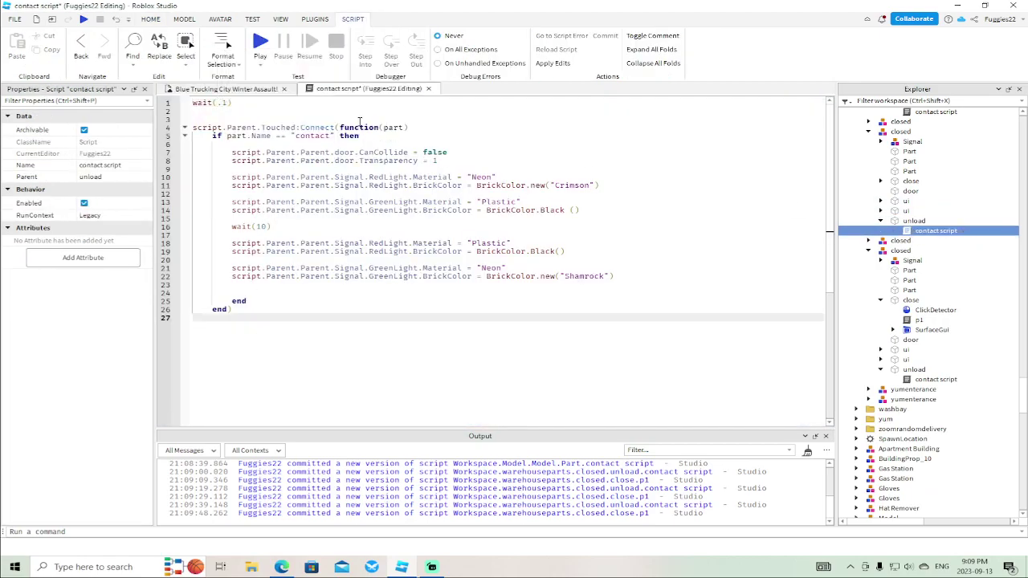
click(428, 90)
Insert wait(.1) above the code in the p1 script of the shaded-wall dock's close button
click(879, 183)
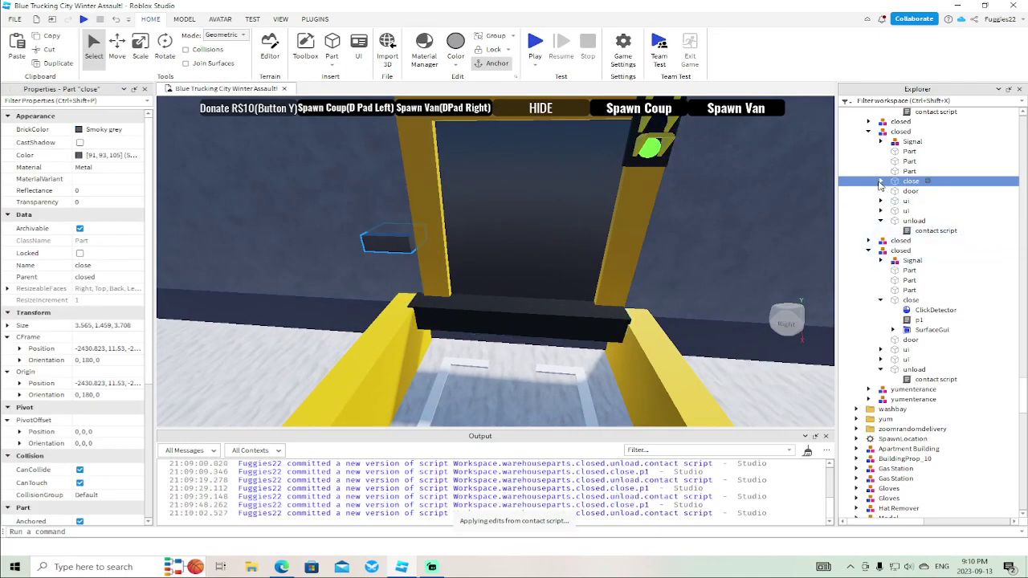
click(880, 183)
double_click(916, 200)
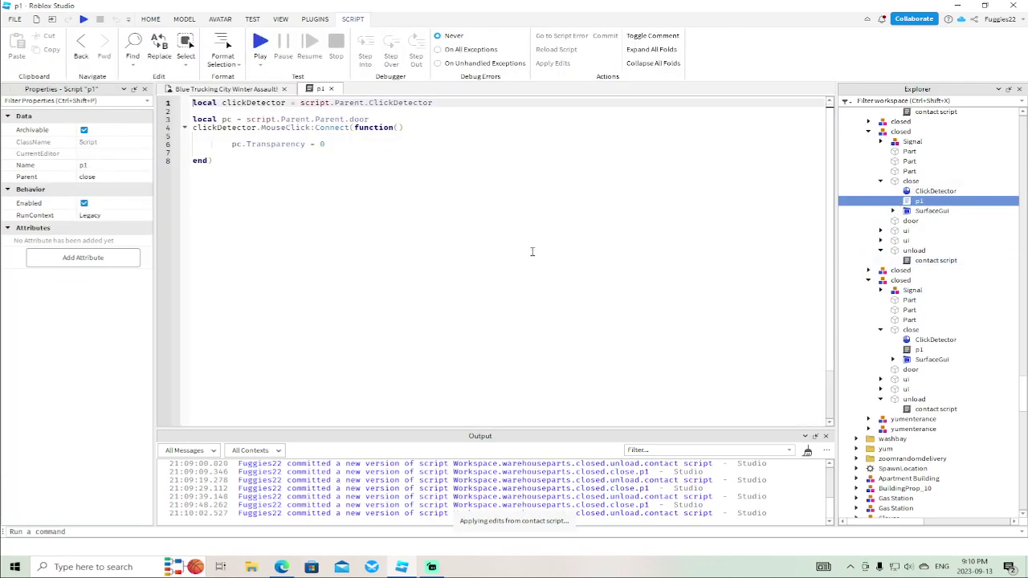
key(Return)
key(Return)
key(Up)
key(Up)
text(wait(.1))
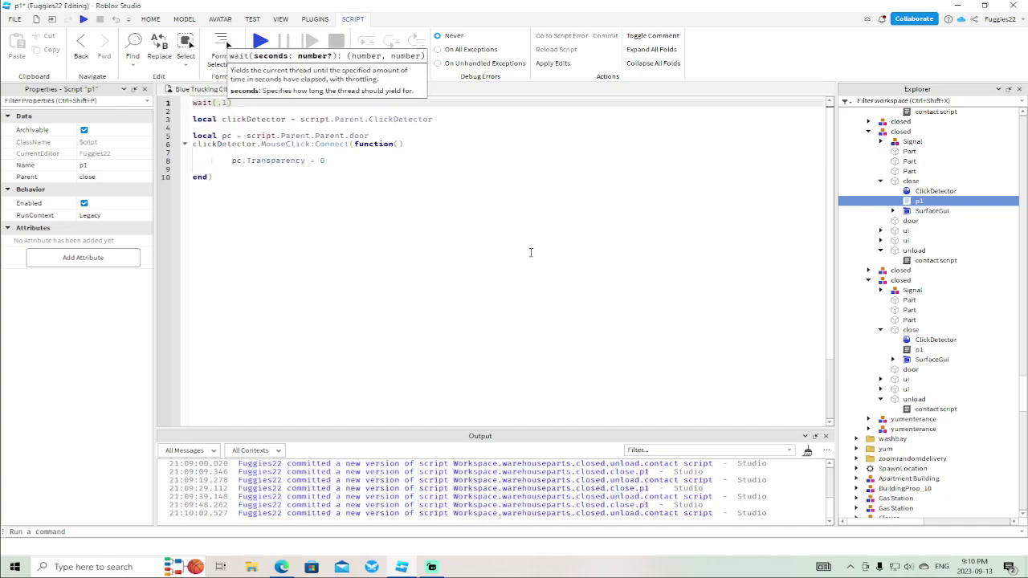
Close the p1 script, add wait(.1) as the first line of the next warehouse dock's unload contact script, and close that too
click(492, 193)
click(395, 89)
right_drag(582, 272, 583, 272)
scroll(582, 272, up, 5)
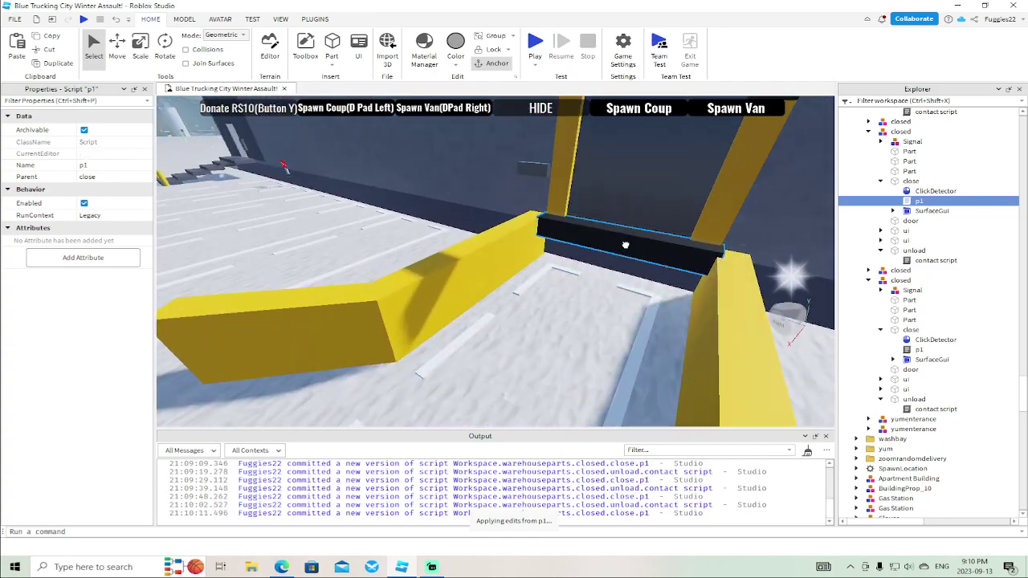
click(624, 240)
click(881, 211)
double_click(936, 221)
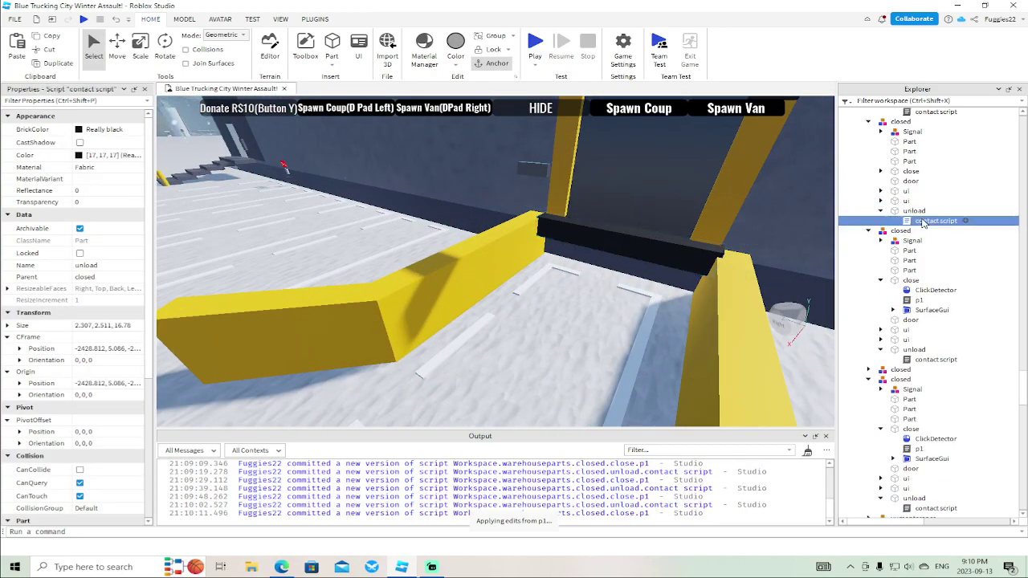
text(wait()
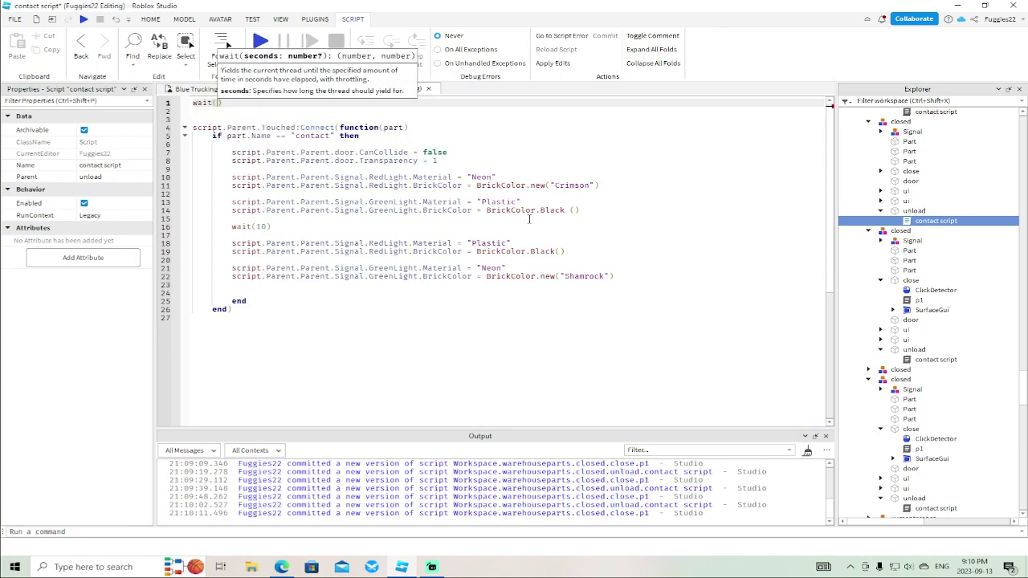
key(Return)
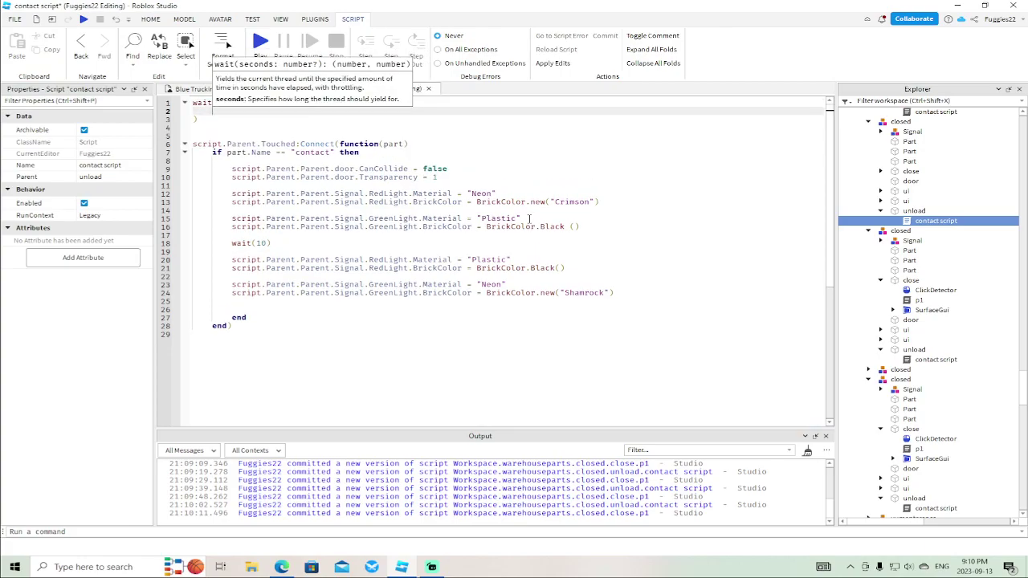
key(BackSpace)
text(.1)
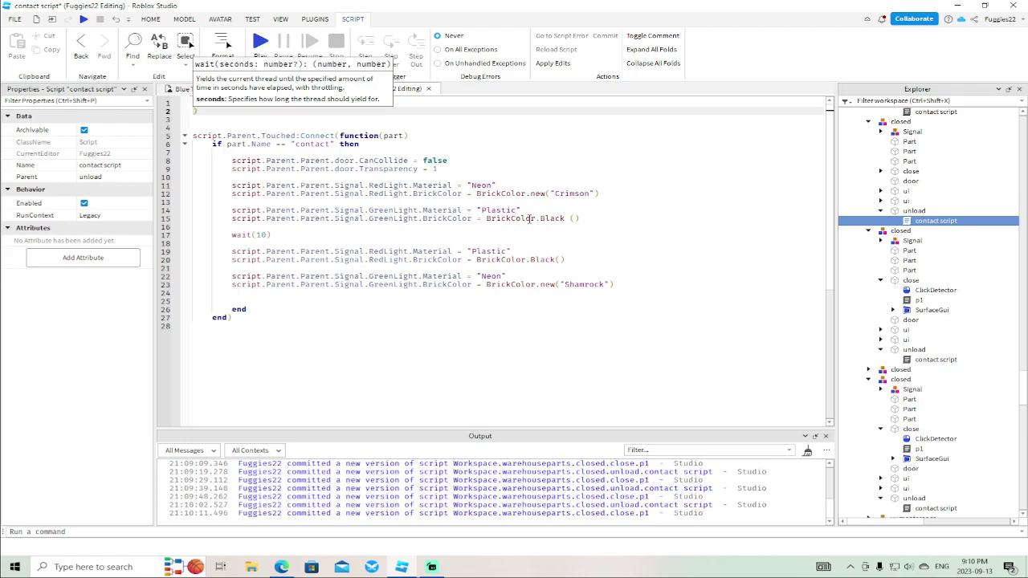
key(Delete)
click(328, 325)
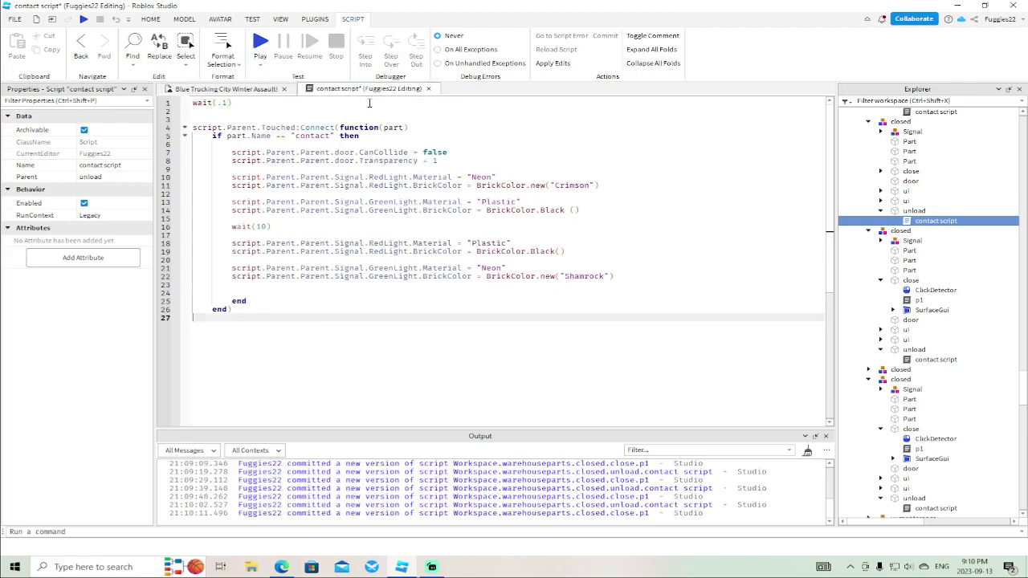
click(428, 88)
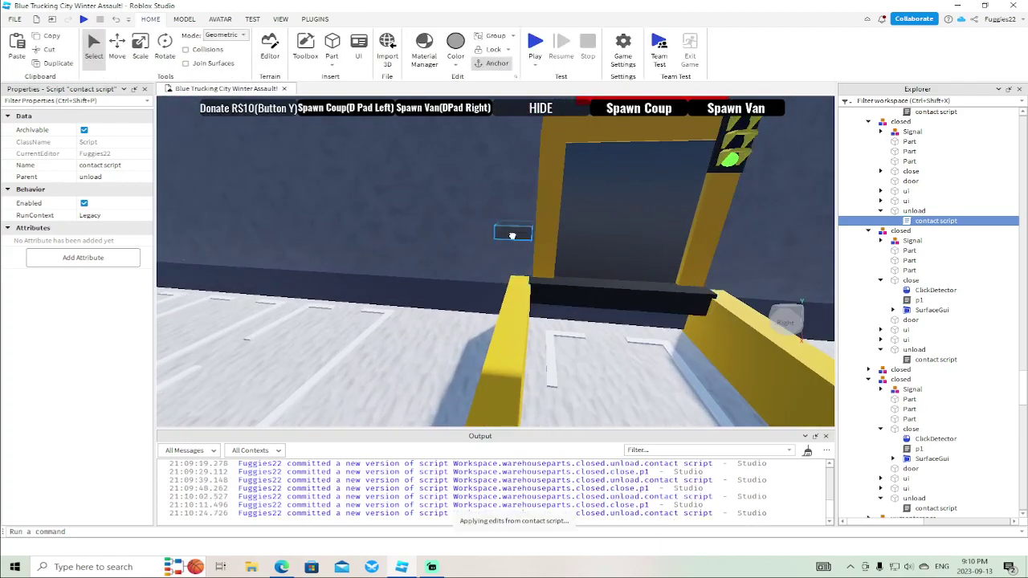
Insert wait(.1) above the code in the p1 script of this dock's grey close button, and close the script
click(512, 236)
click(880, 171)
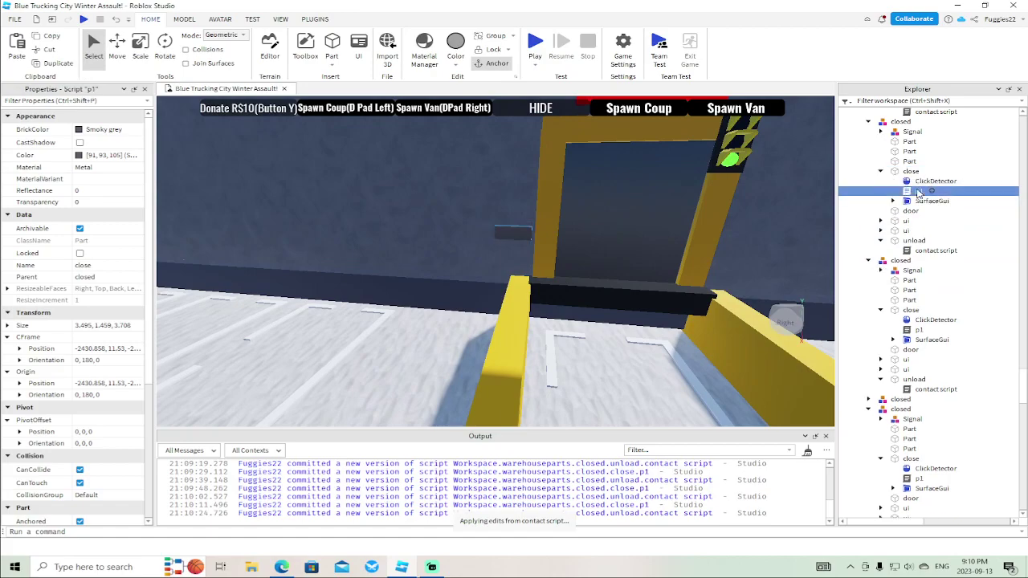
double_click(920, 191)
key(Return)
key(Up)
text(w)
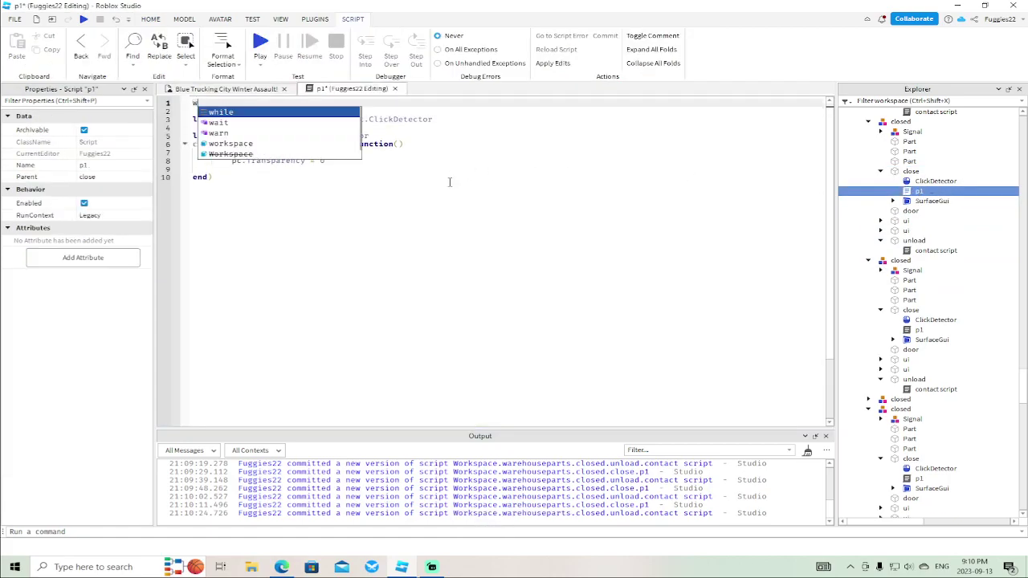
text(ait(.1)
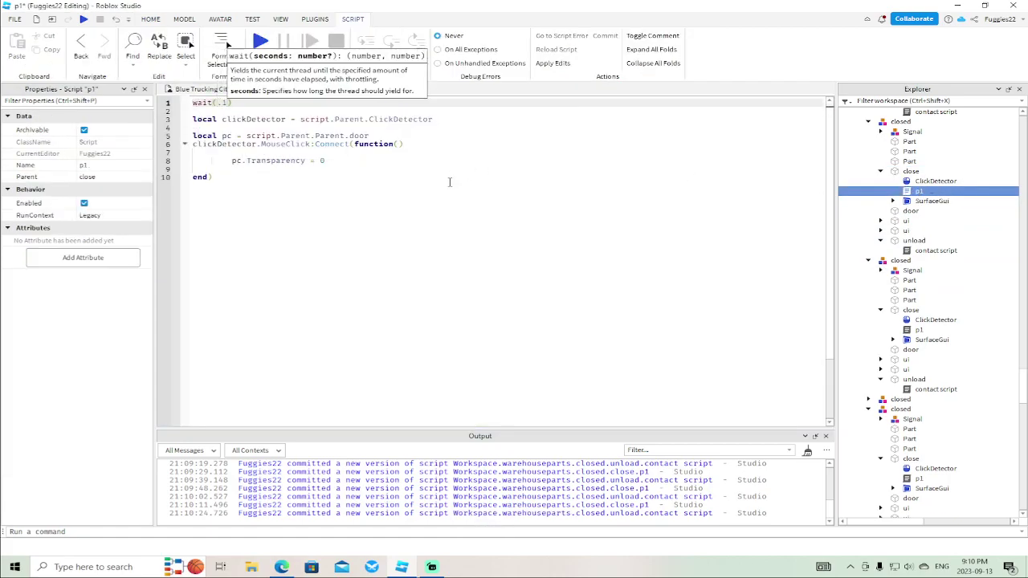
click(420, 217)
click(396, 89)
Go to the yellow-framed dock on the white wall beside the red building and open its black part's contact script
scroll(522, 240, down, 5)
right_drag(524, 242, 526, 239)
key(w)
key(w)
key(w)
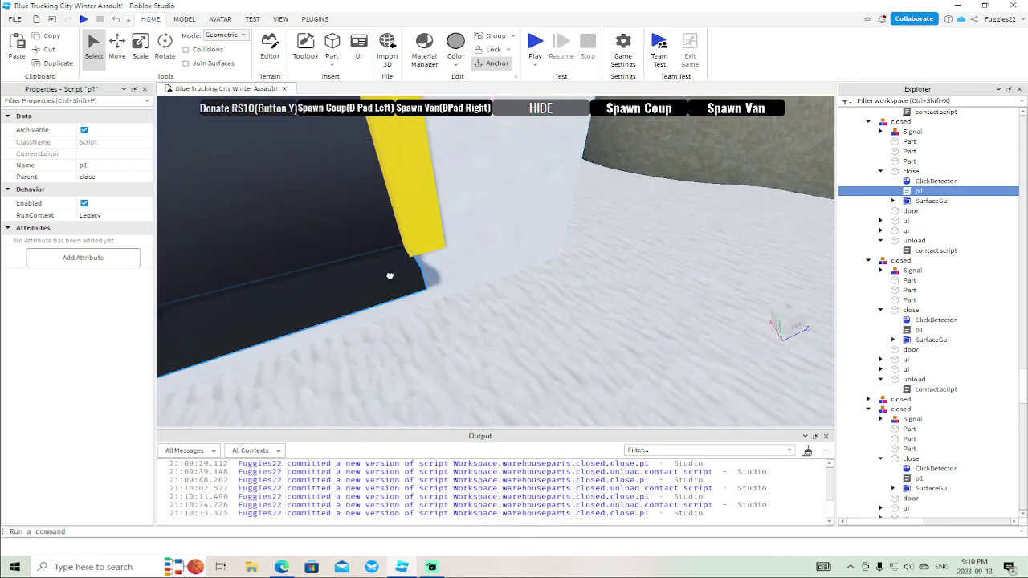
click(390, 276)
scroll(643, 237, down, 3)
scroll(922, 433, up, 5)
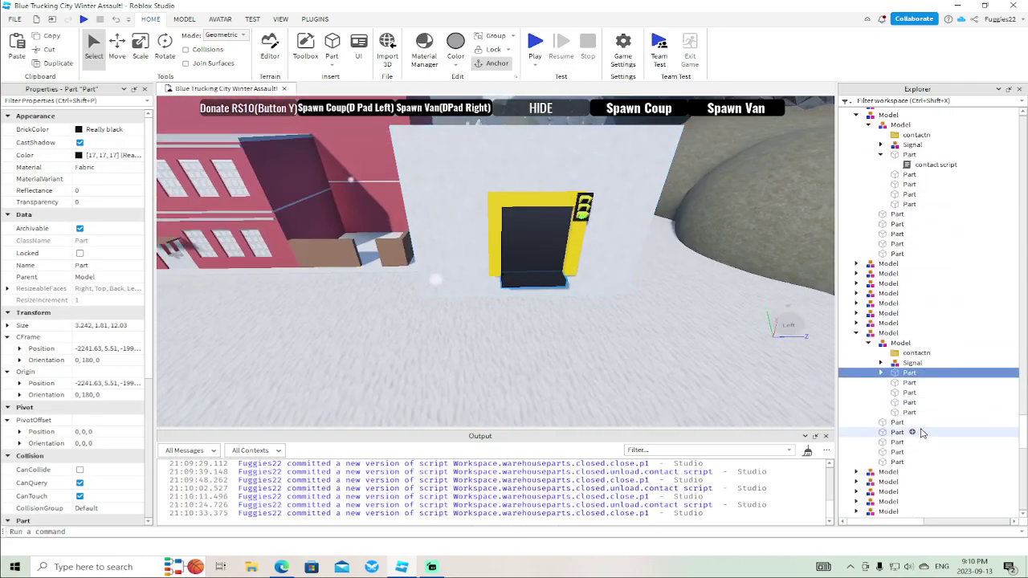
double_click(924, 384)
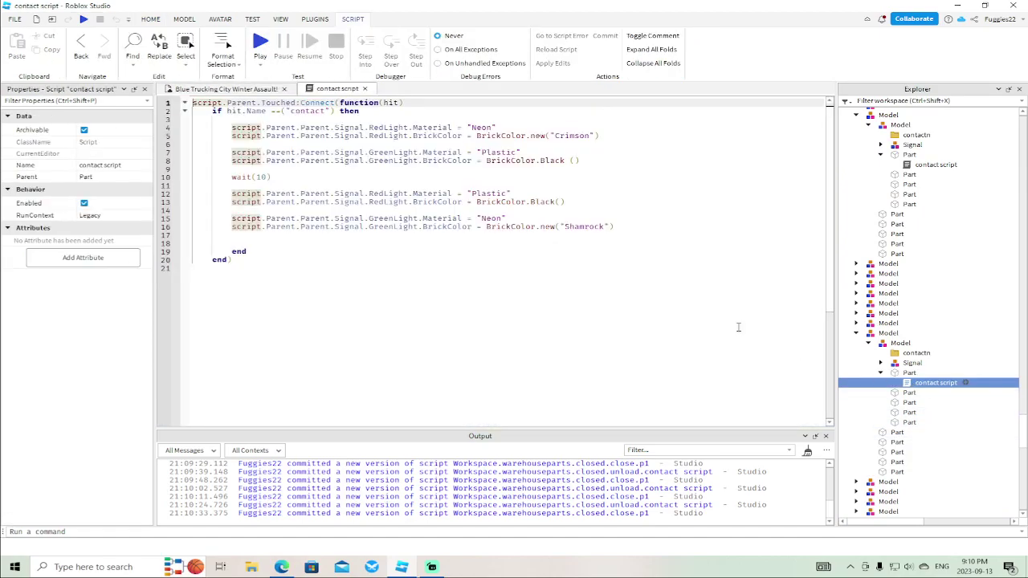
Insert wait(.1) above the Touched function in the white-wall dock's contact script, and close the script
key(Return)
key(Return)
key(Up)
key(Up)
text(w)
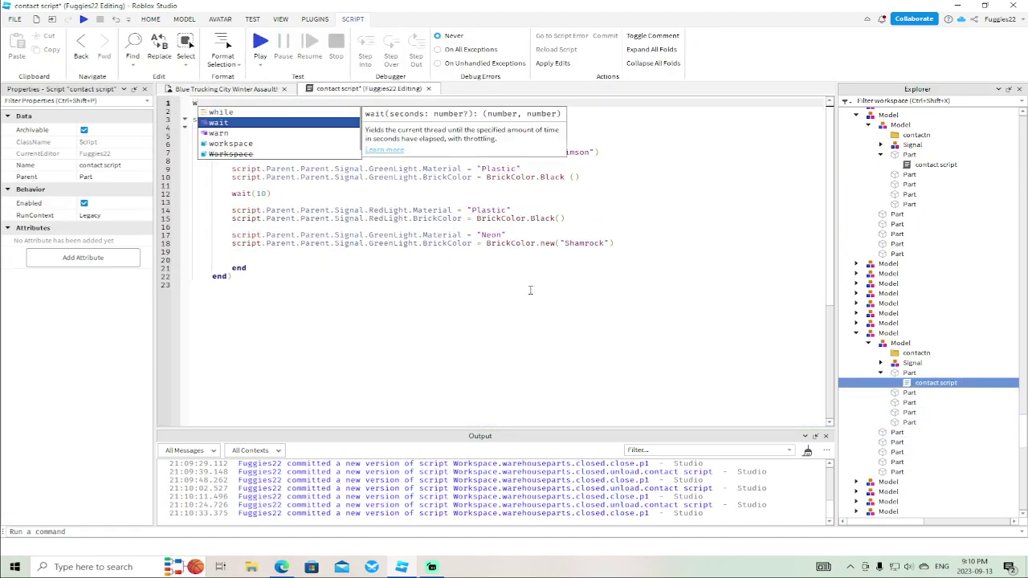
text(ait(.1)
click(492, 309)
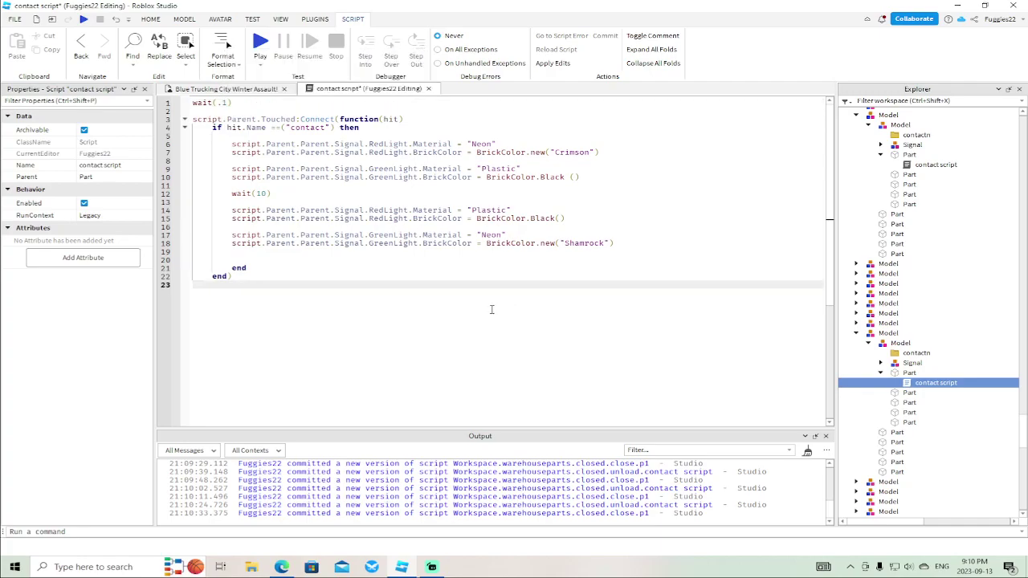
click(428, 89)
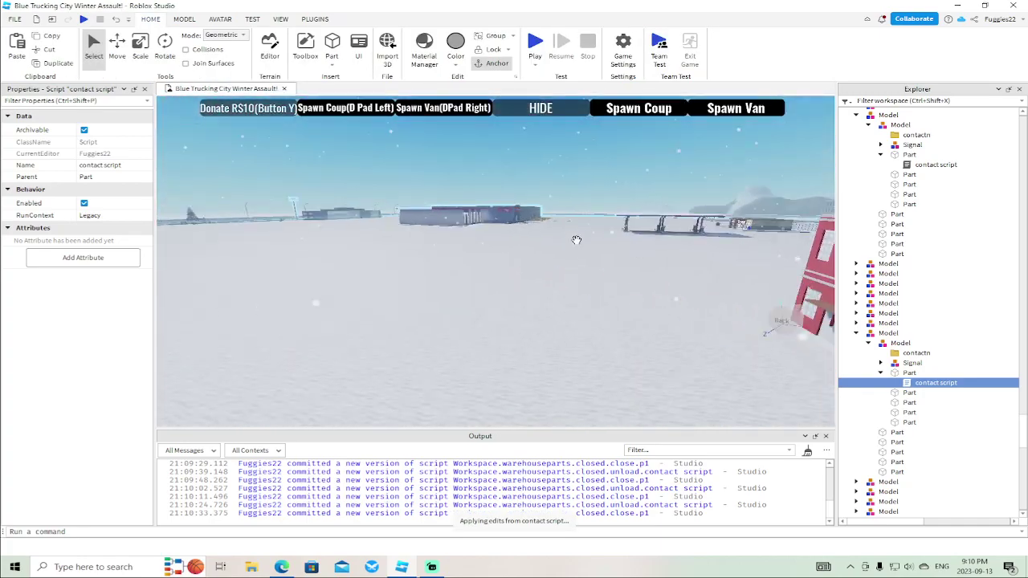
Go to the silver large tanks and select the black base on the first tank's green post
key(w)
right_drag(577, 245, 512, 240)
key(w)
key(w)
key(w)
key(w)
key(s)
key(w)
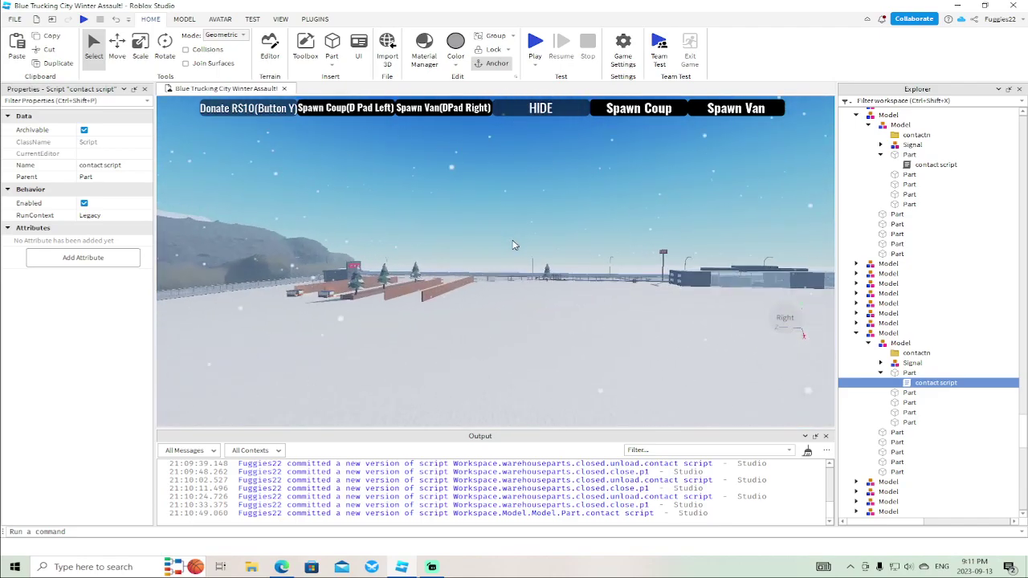
right_drag(515, 245, 537, 225)
key(w)
key(w)
key(w)
key(s)
click(537, 225)
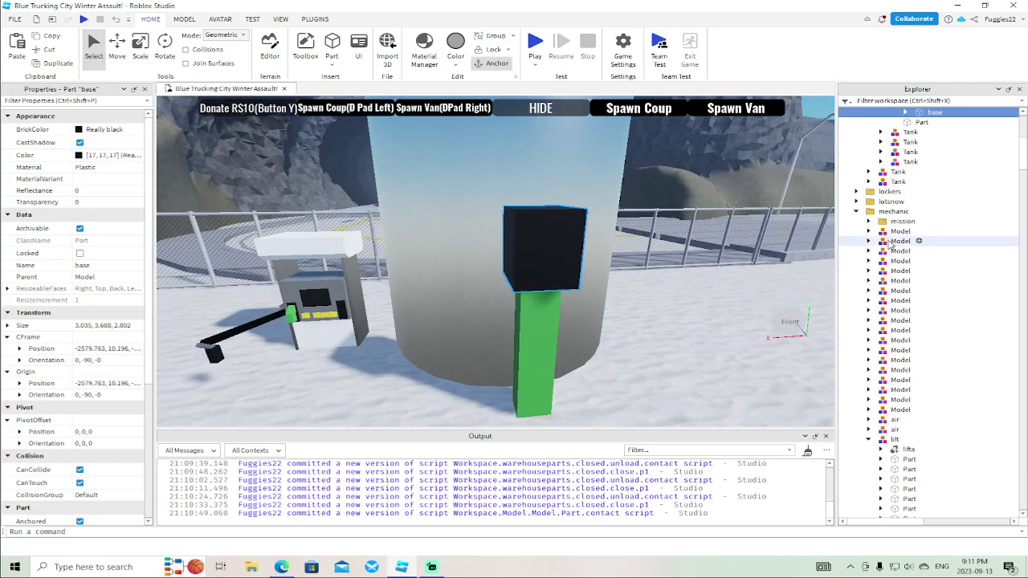
Add wait(.1) as the first line of the Script under the base's SurfaceGui timer Label, and close it
click(906, 113)
scroll(952, 188, up, 3)
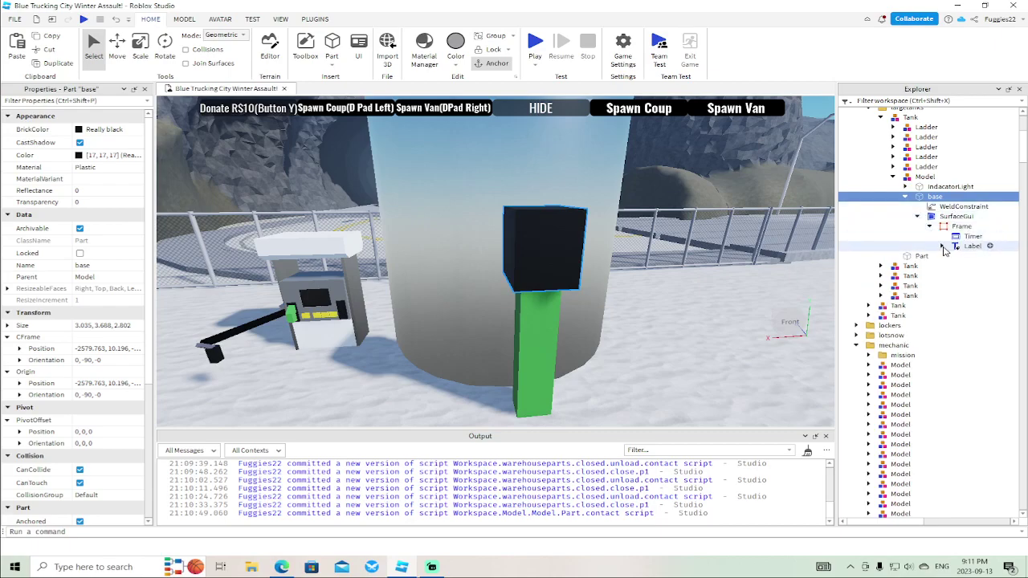
double_click(977, 257)
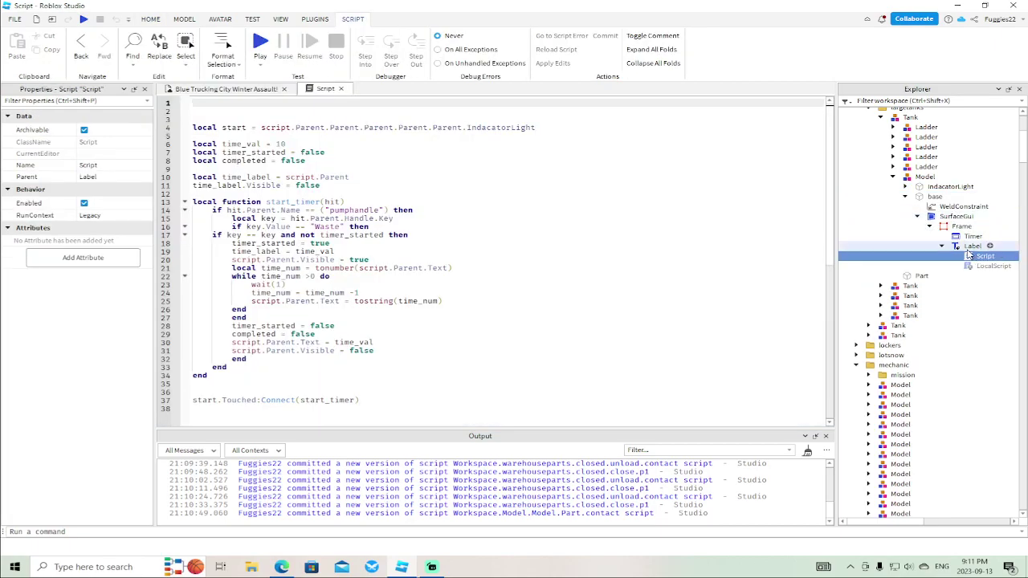
text(wait(.1)
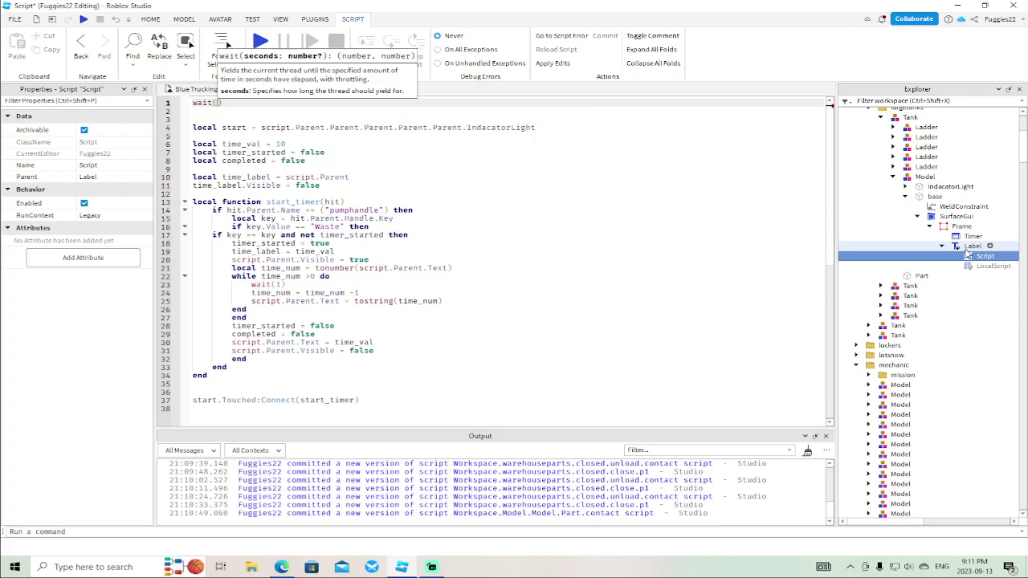
click(529, 268)
click(405, 89)
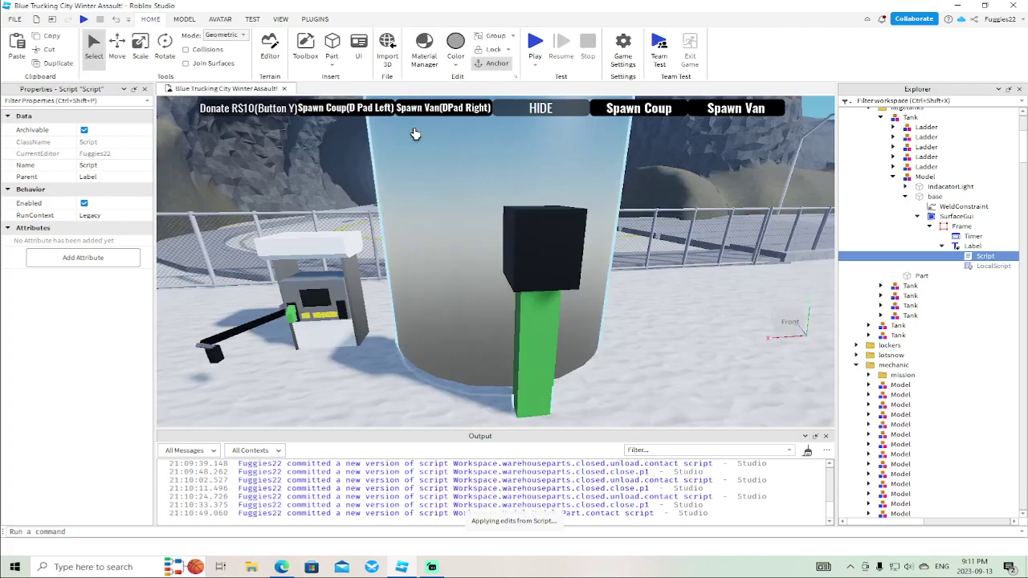
Go to the second silver tank, add wait(.1) atop its base's timer Label script, and close the script
click(893, 177)
key(s)
right_drag(681, 271, 677, 276)
key(a)
key(w)
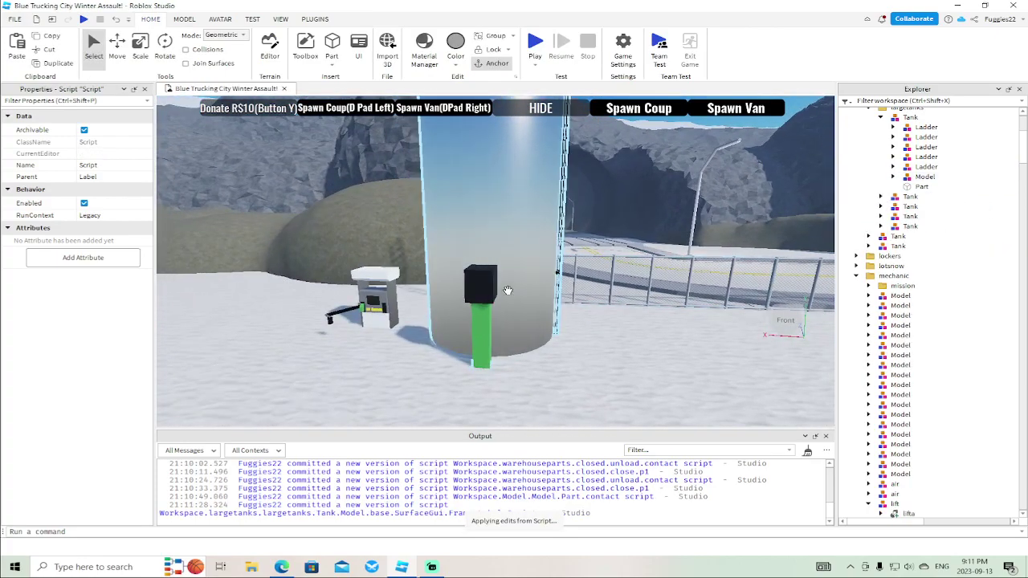
click(486, 283)
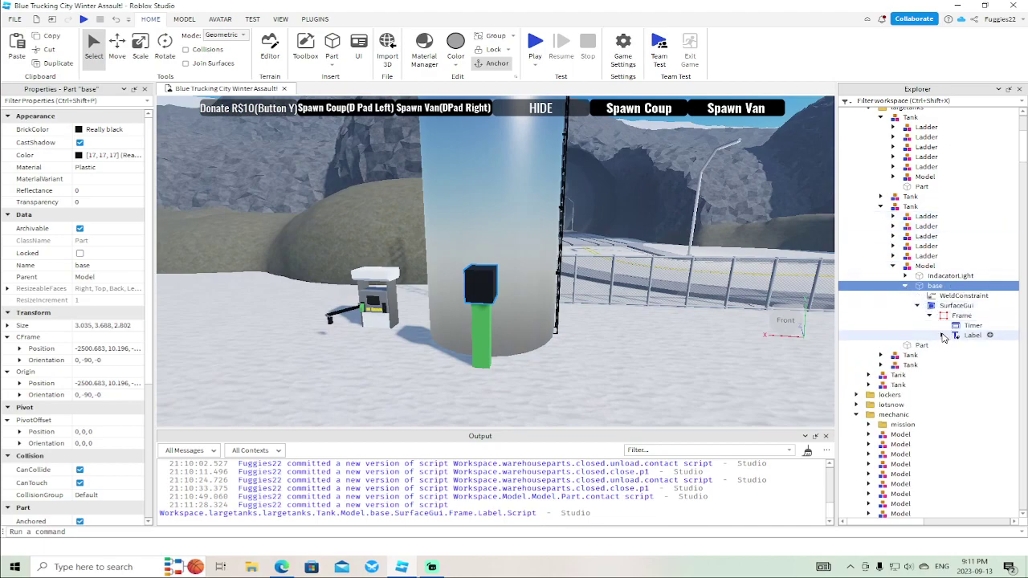
double_click(984, 346)
text(wait(.1)
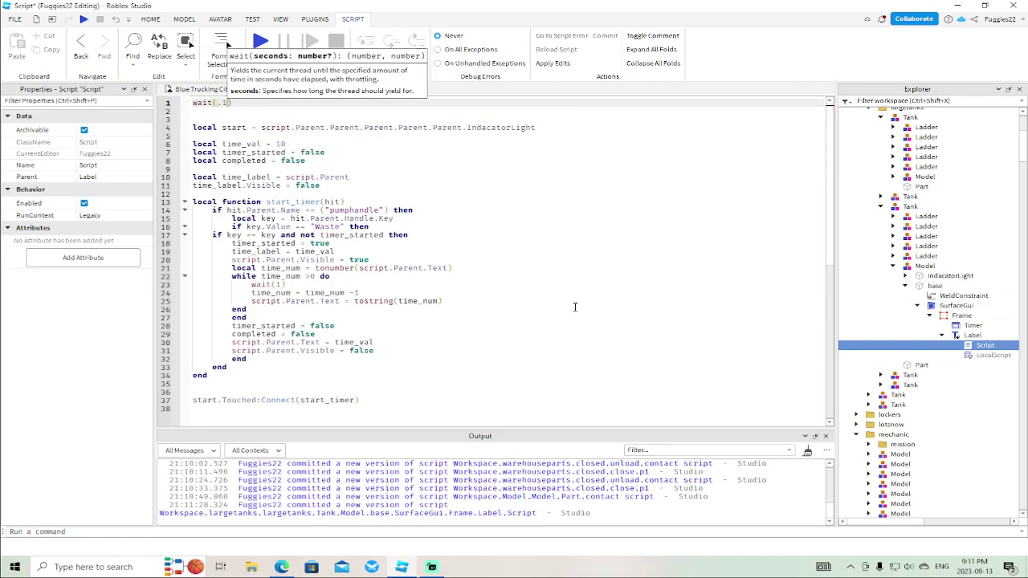
click(574, 307)
click(405, 90)
Insert wait(.1) at the start of the timer Label script in the third silver tank's base, and close it
right_drag(528, 225, 490, 234)
click(452, 241)
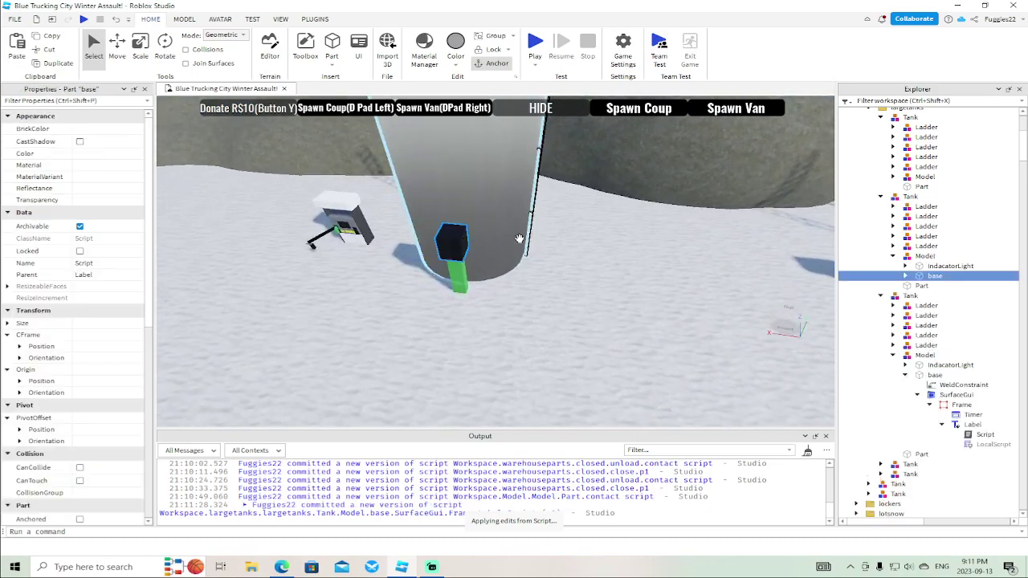
click(905, 276)
click(917, 296)
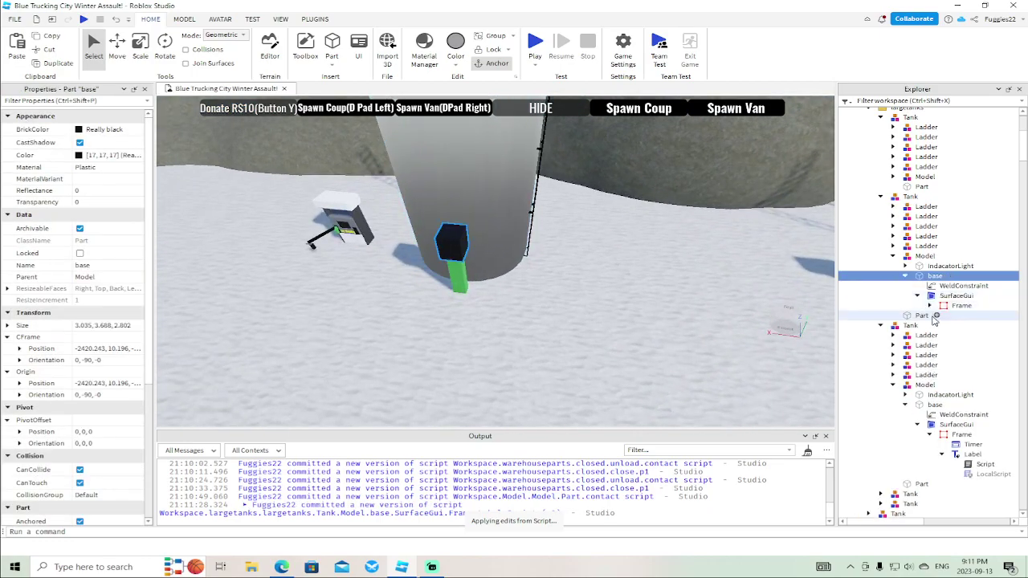
click(930, 306)
click(943, 325)
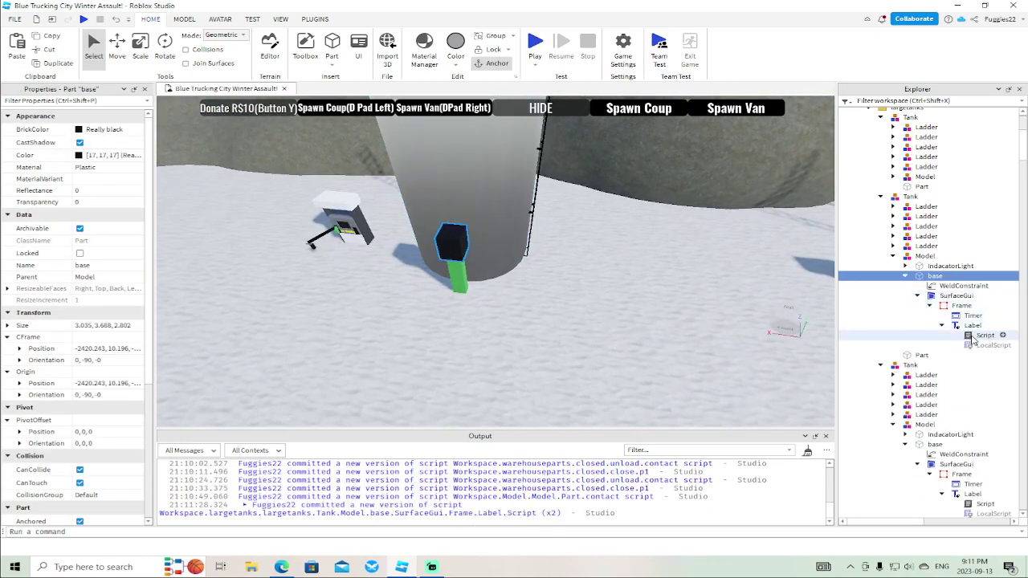
double_click(973, 337)
text(wait()
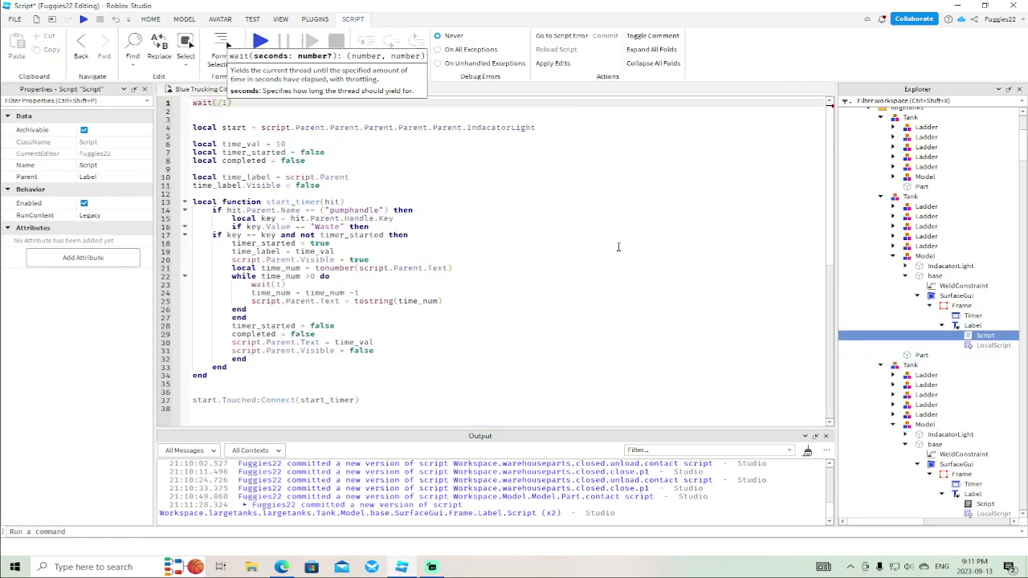
text(.1)
click(618, 246)
click(404, 88)
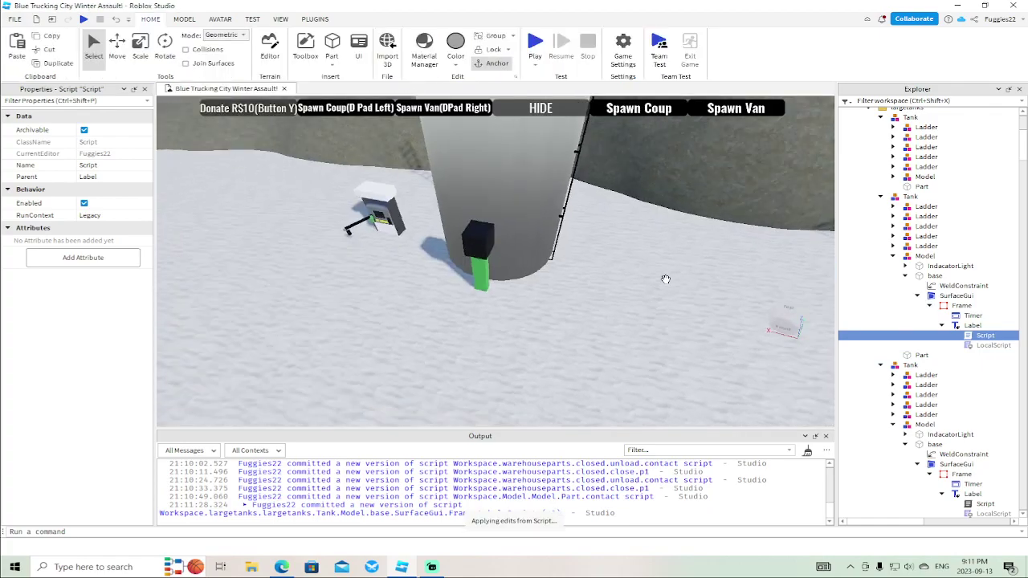
Go to the green tanks, add wait(.1) atop the timer Label script of one tank's base, and close it
key(w)
right_drag(668, 284, 665, 279)
click(642, 306)
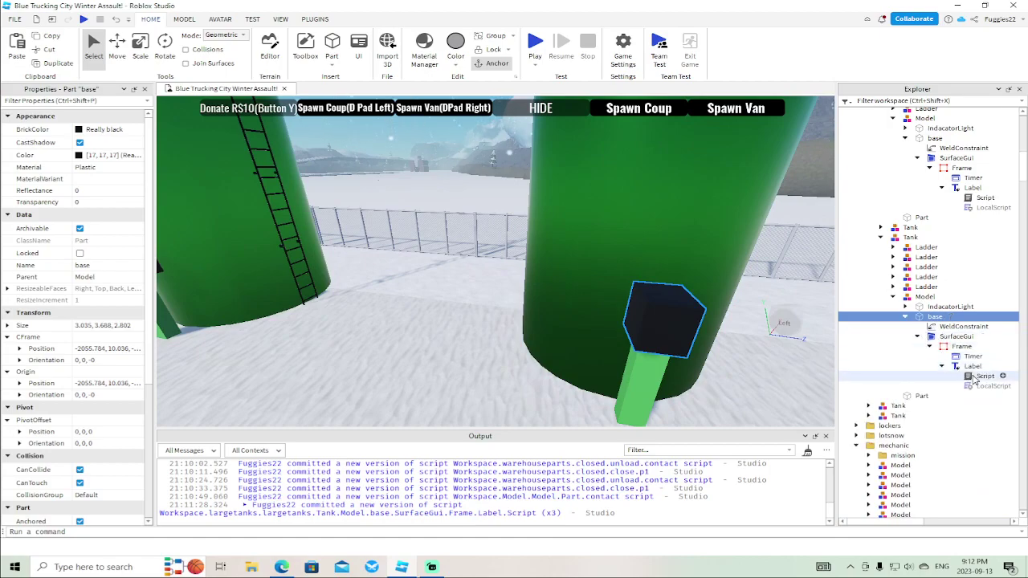
double_click(980, 377)
text(wait(.1)
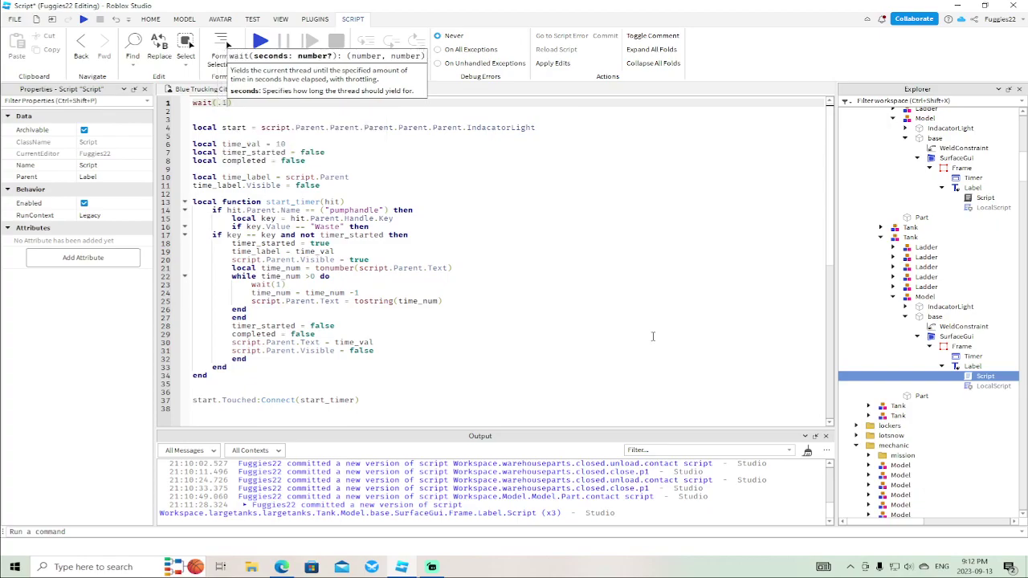
click(653, 336)
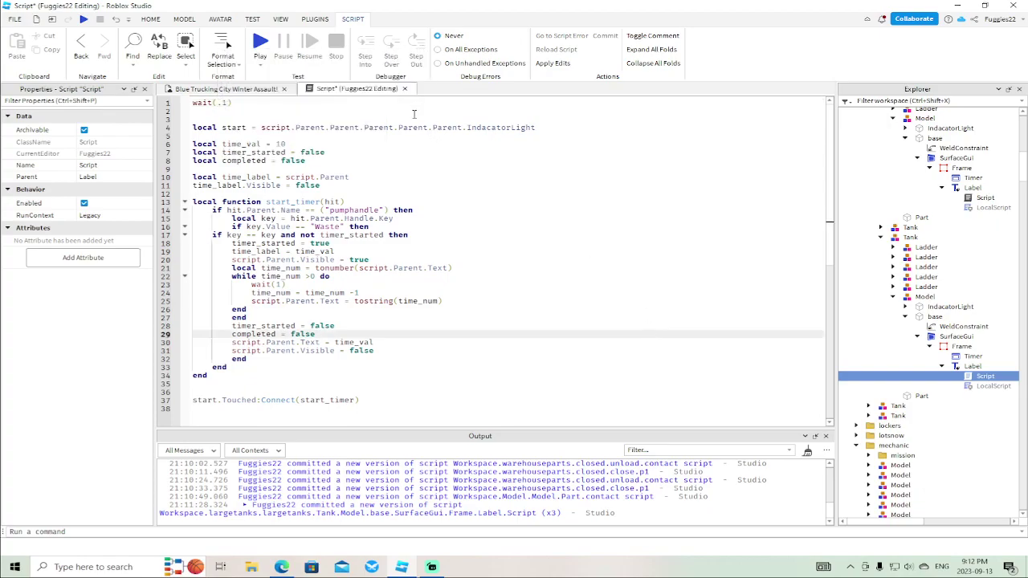
click(405, 90)
Add wait(.1) as the first line of the timer Label script in the next green tank's base, and close it
right_drag(558, 228, 558, 225)
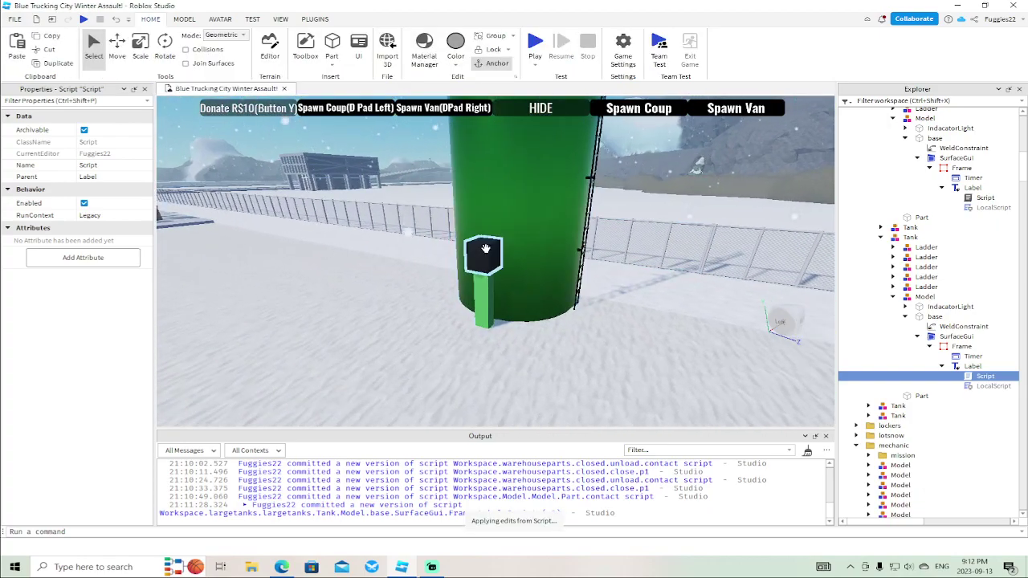
click(484, 249)
click(905, 307)
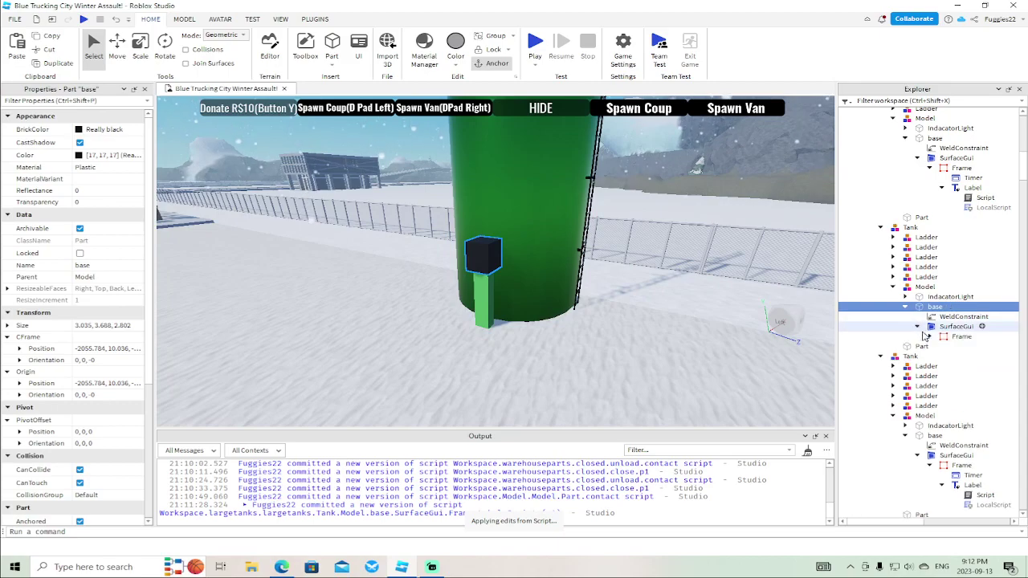
click(943, 357)
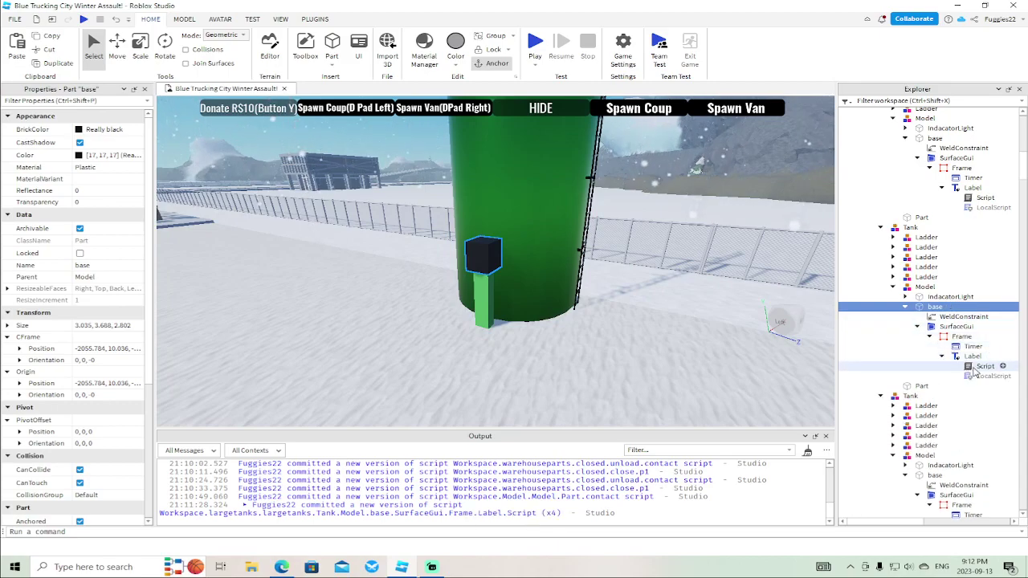
double_click(976, 367)
text(wait())
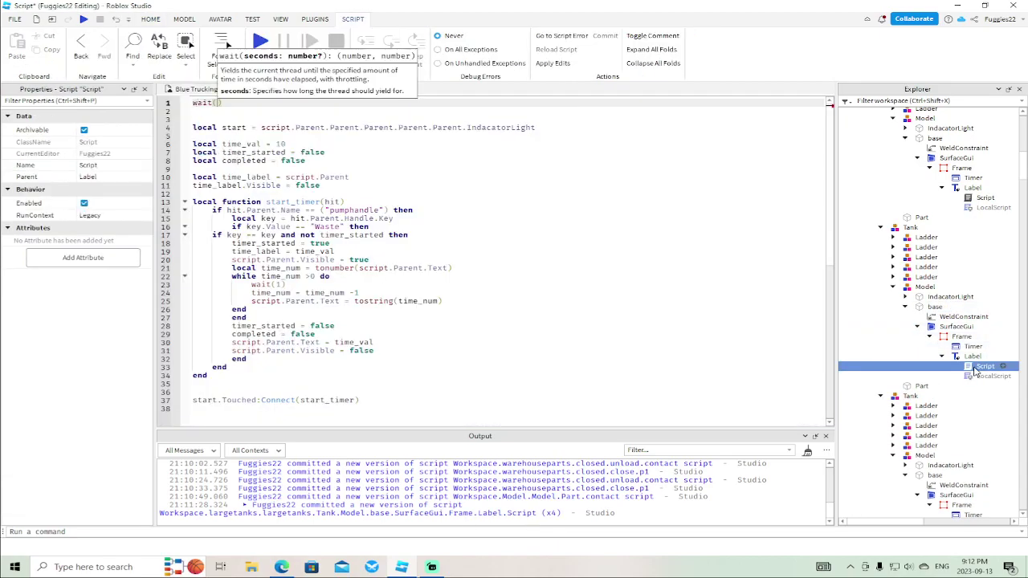
click(550, 231)
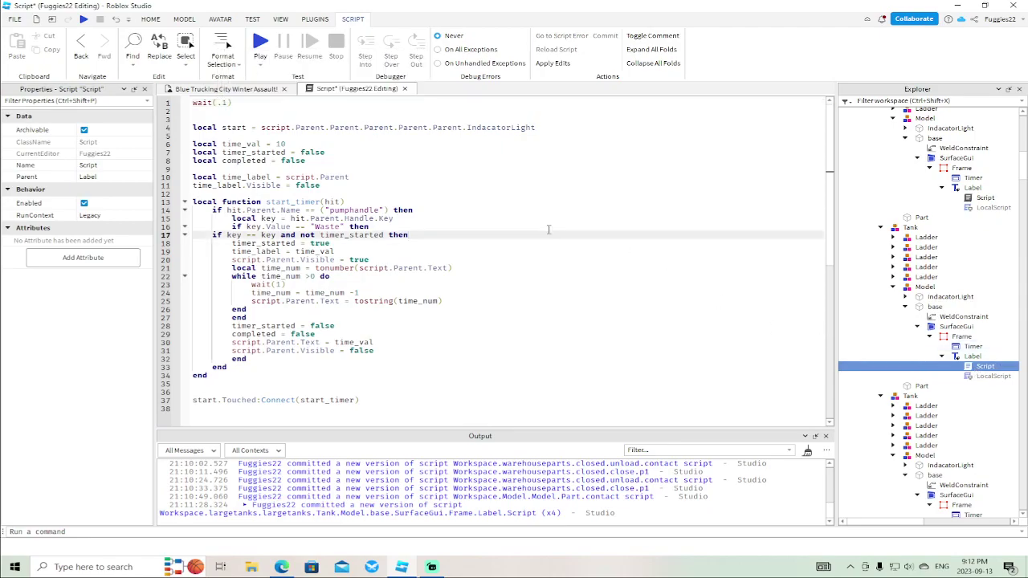
click(406, 88)
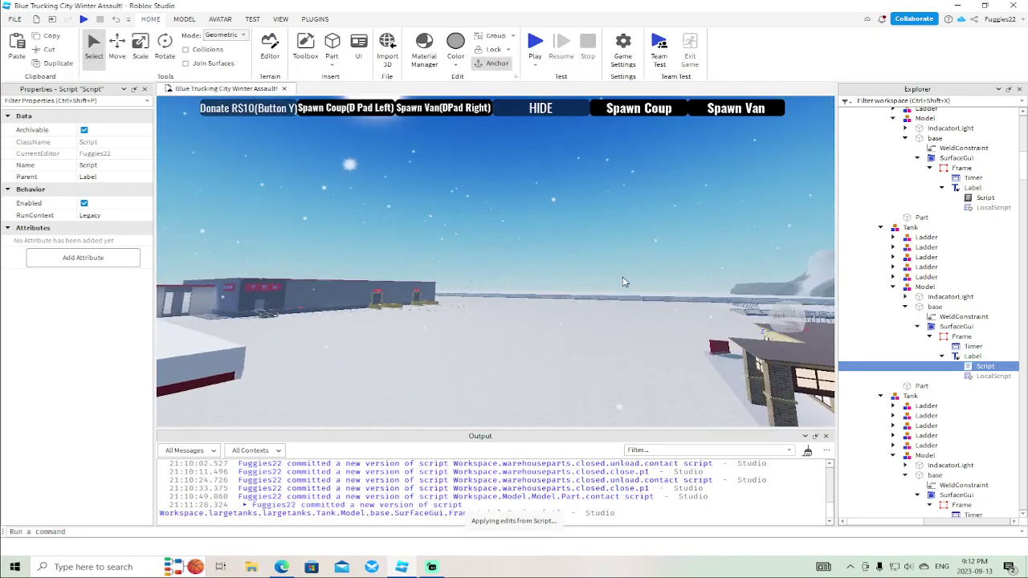
Look around the fuel station, the warehouse and the surrounding map for other large tanks with timer bases
key(s)
right_drag(542, 294, 538, 307)
key(w)
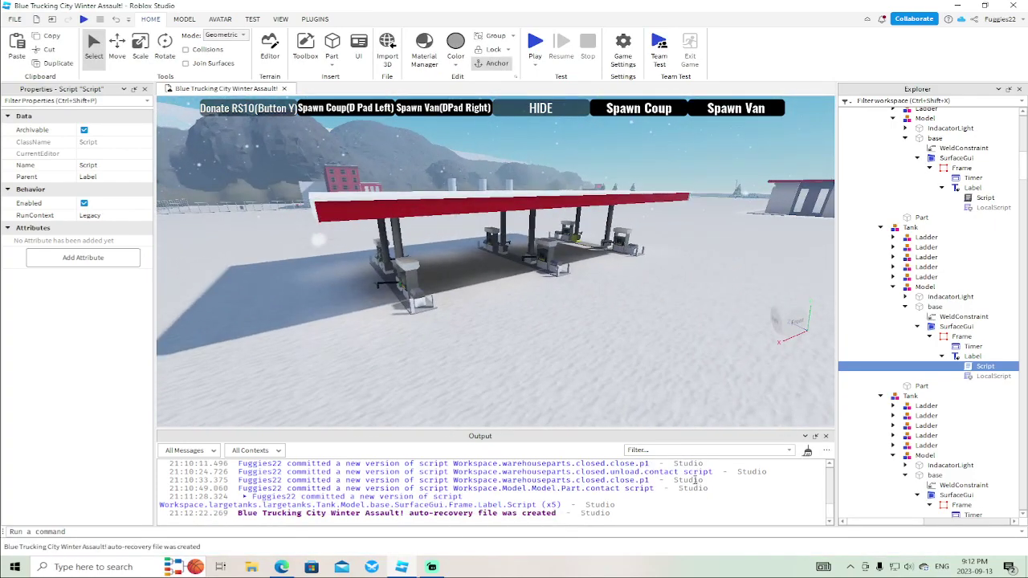
key(w)
right_drag(571, 341, 571, 341)
key(w)
key(w)
right_drag(508, 298, 507, 298)
key(w)
scroll(507, 298, up, 10)
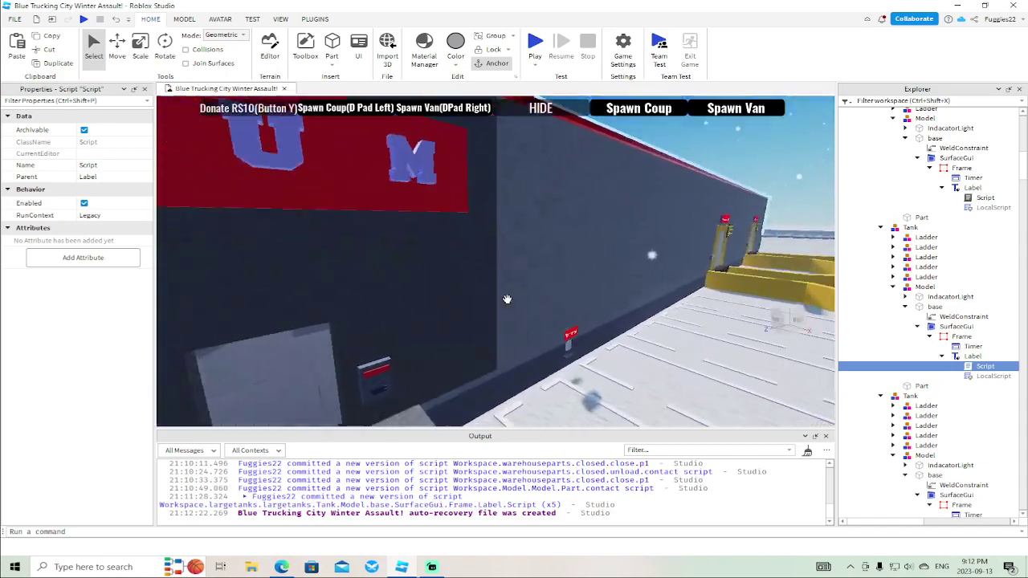
right_drag(507, 298, 547, 319)
key(w)
scroll(546, 324, up, 10)
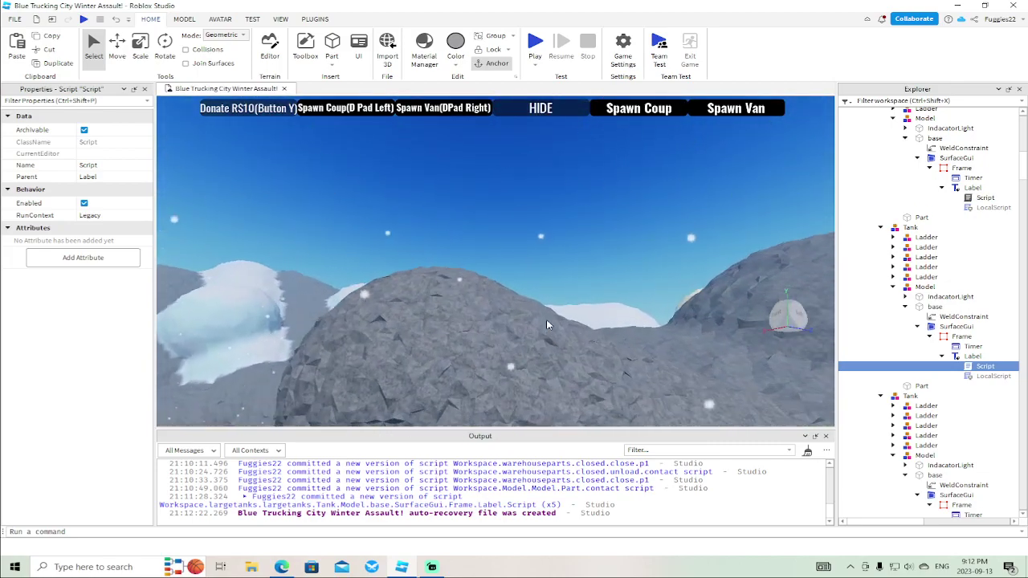
scroll(546, 323, up, 10)
right_drag(546, 323, 542, 319)
scroll(545, 319, up, 10)
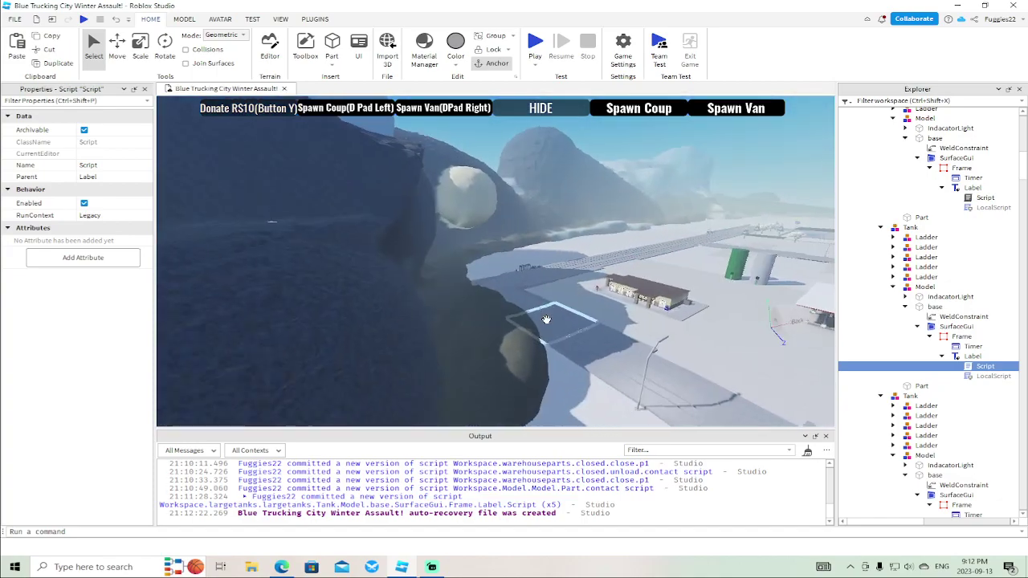
scroll(548, 319, up, 10)
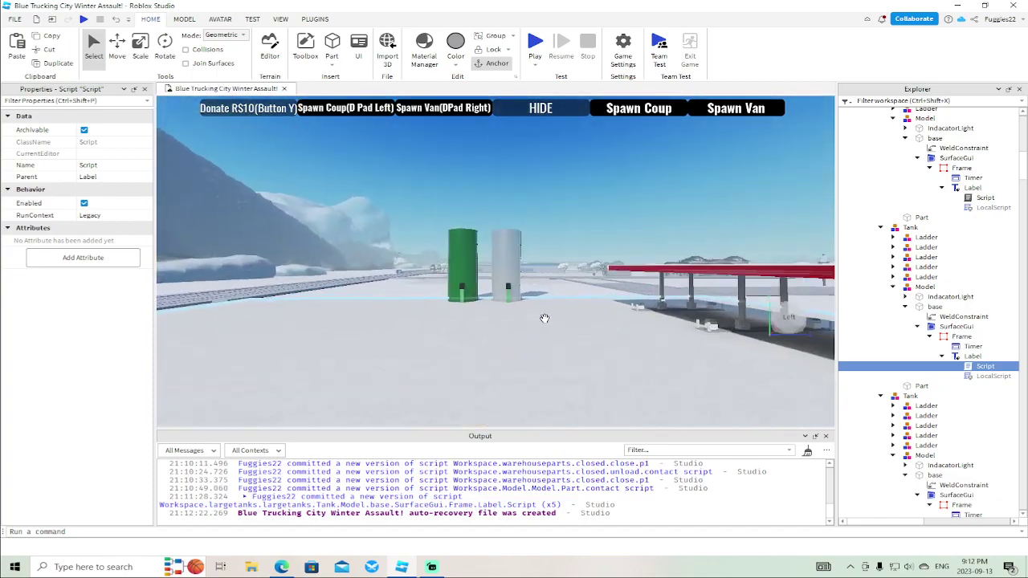
scroll(546, 319, up, 5)
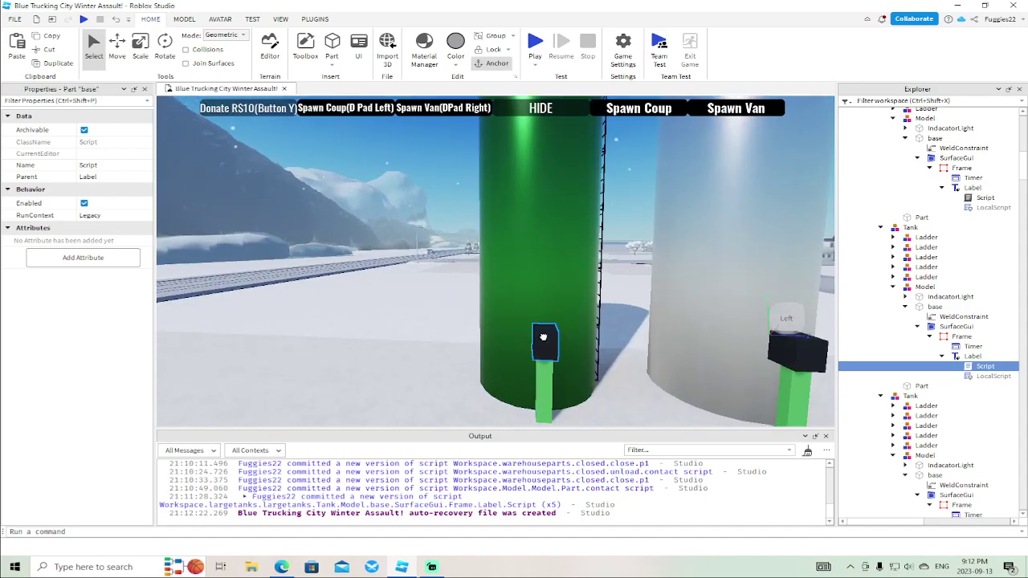
Insert wait(.1) atop the timer Label script in the base of the green tank beside the silver one, and close the script
click(543, 343)
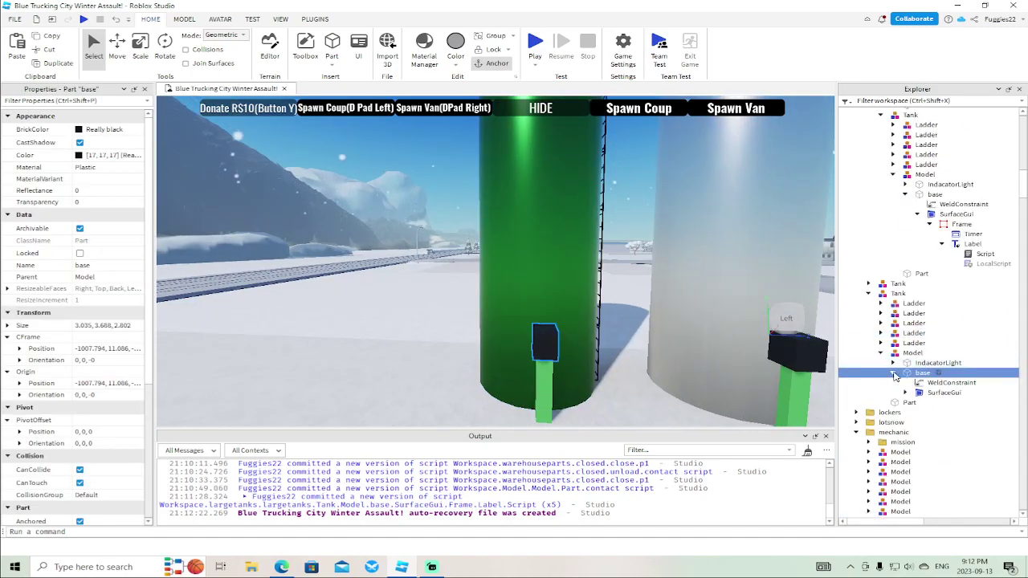
click(918, 402)
click(930, 422)
double_click(973, 432)
text(wait(.1)
click(610, 332)
click(405, 89)
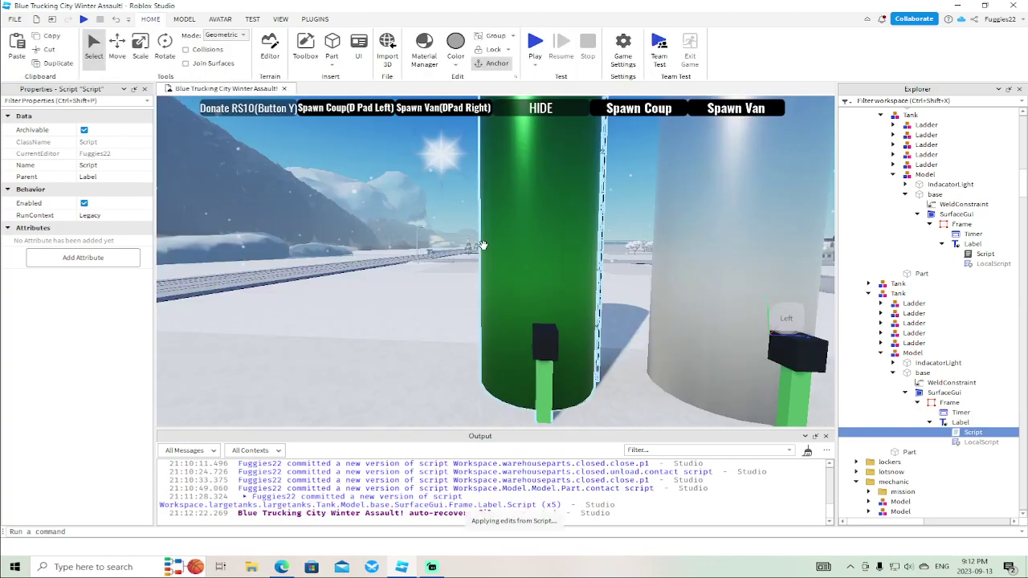
Put wait(.1) on the first line of the adjacent silver tank's base timer Label script, and close the script
click(569, 253)
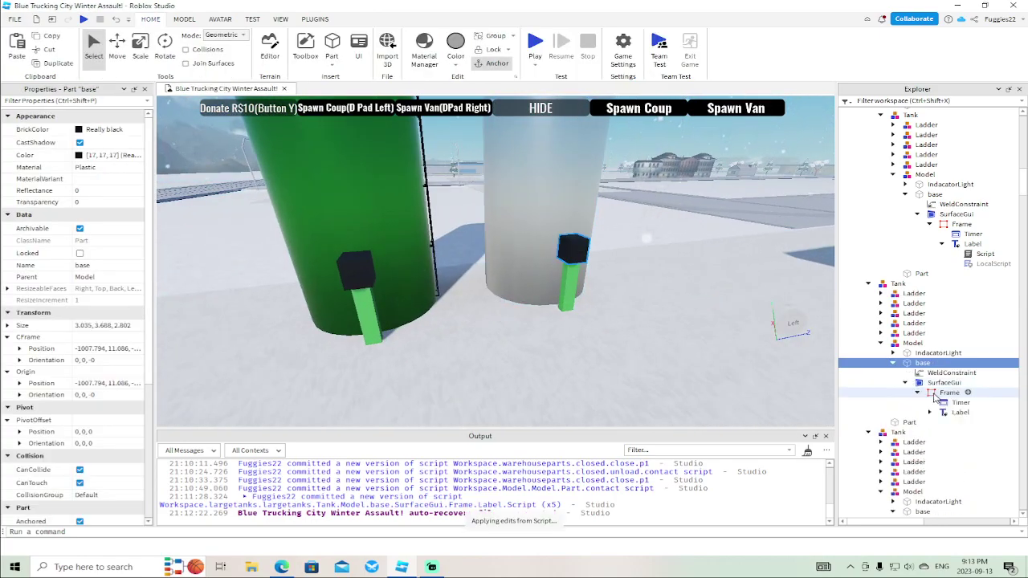
click(930, 412)
double_click(964, 423)
text(wait(.1)
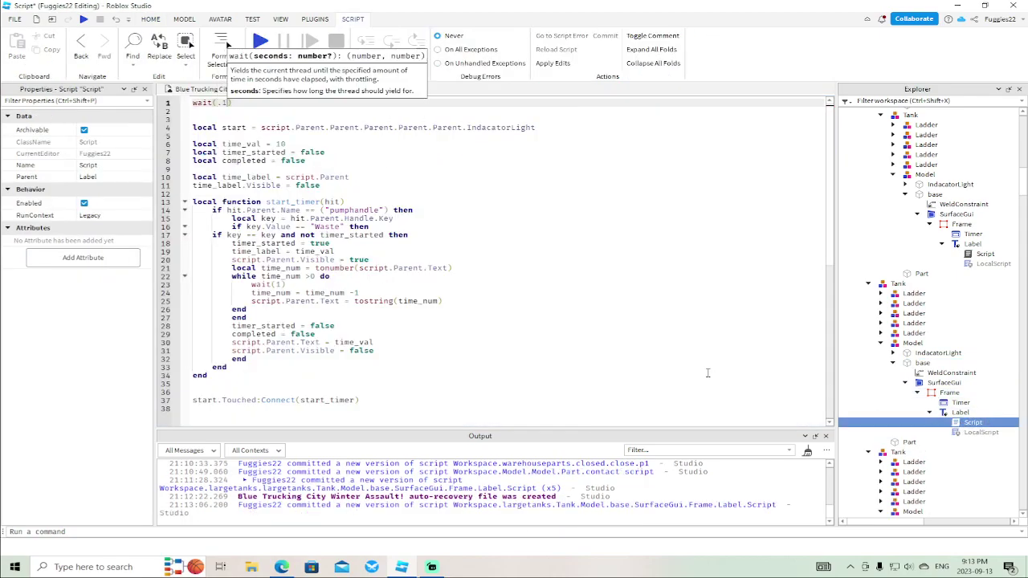
click(448, 215)
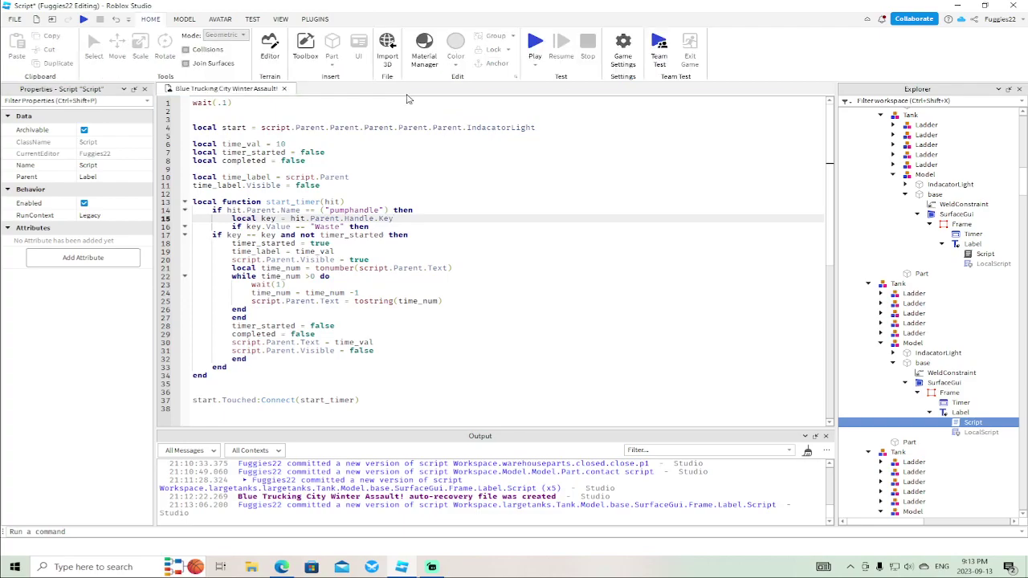
click(405, 88)
Playtest the game, walk the character out of the spawn building toward the brick building, and stop the test
scroll(466, 203, down, 10)
right_drag(468, 204, 468, 208)
key(w)
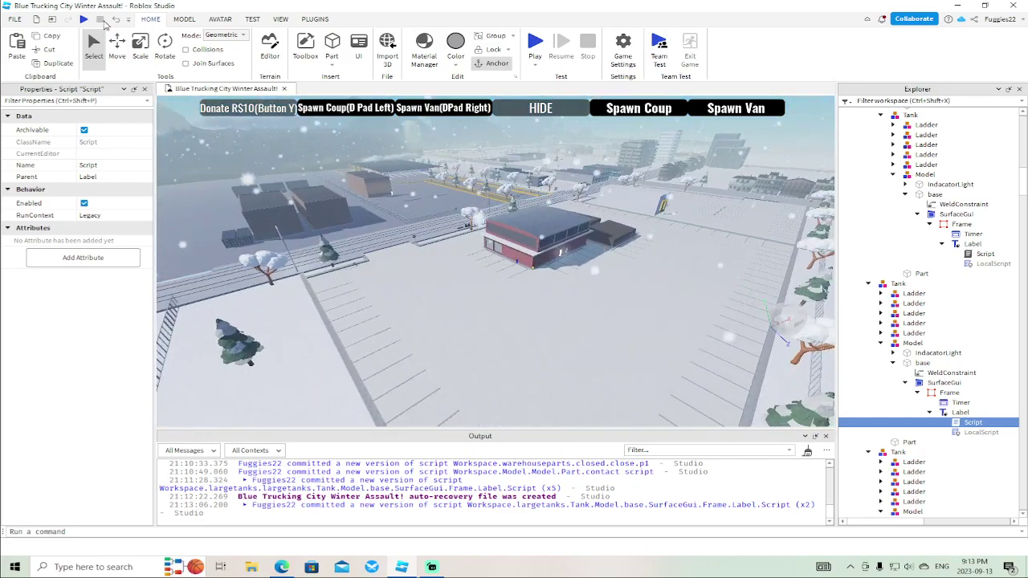
click(83, 18)
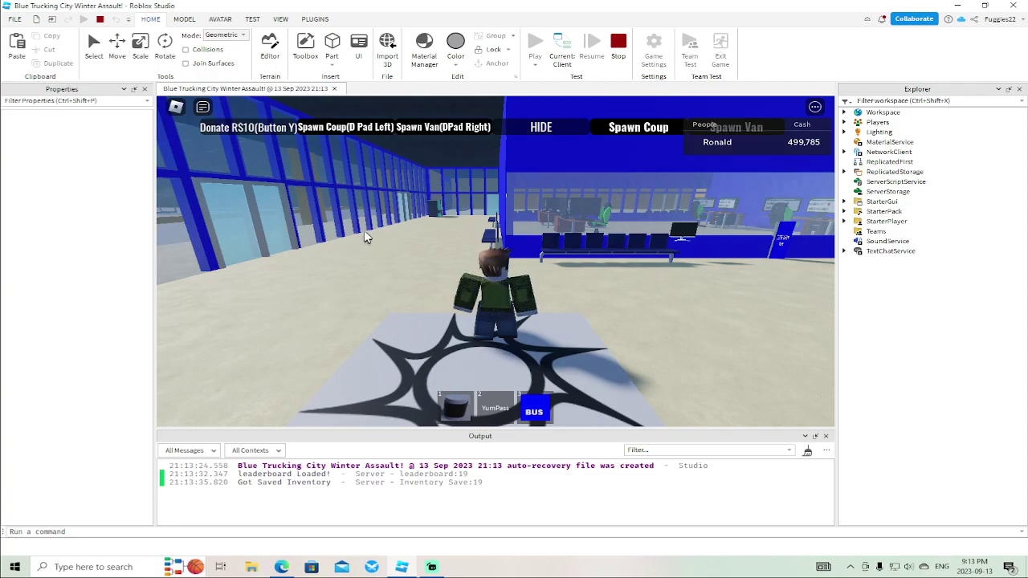
key(w)
right_drag(356, 265, 353, 259)
key(w)
key(w)
key(w)
key(w)
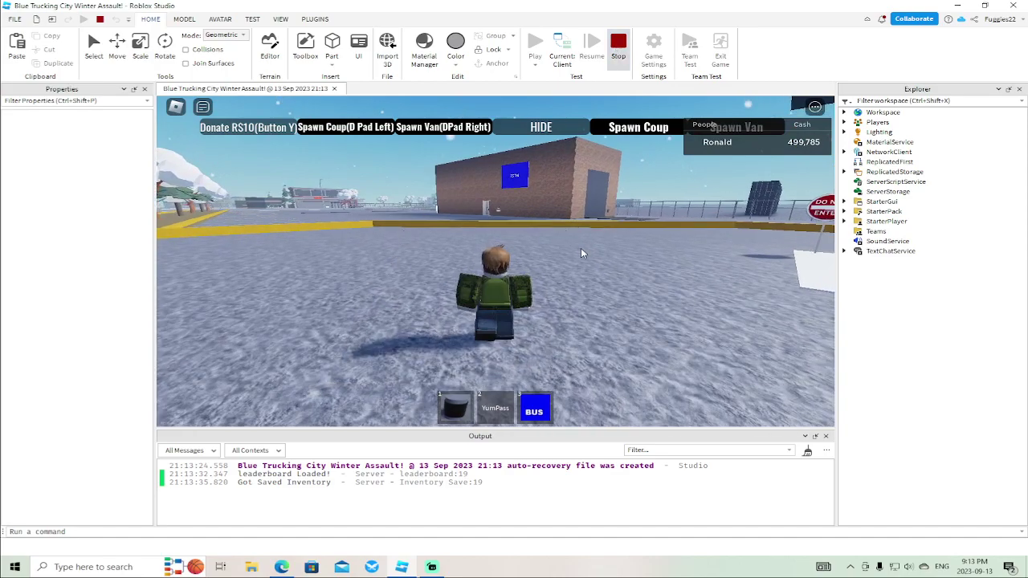
key(shift+F5)
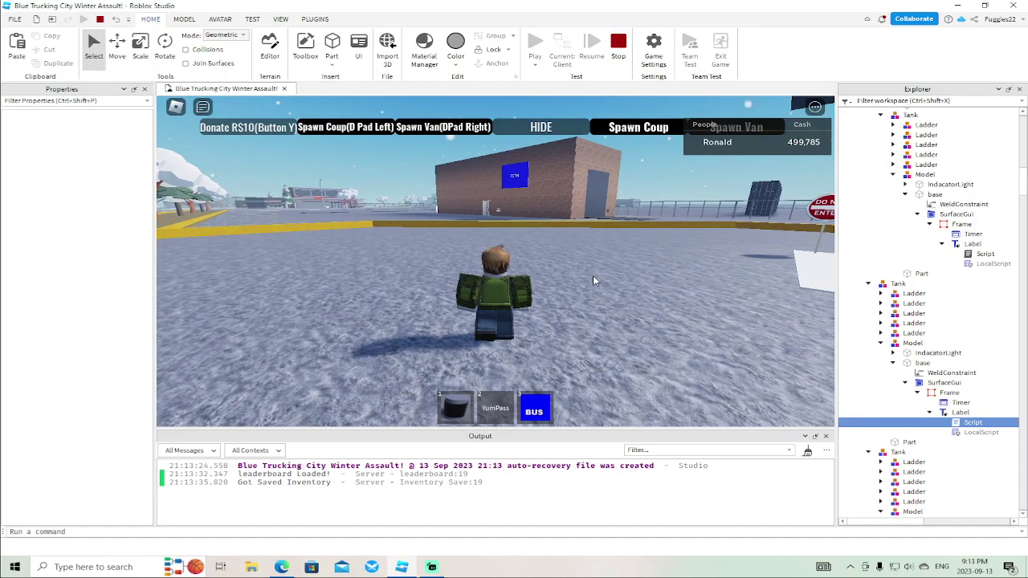
Go inside the store, select the back of the Open Sign 3D model, and open the sign's OpenScript
key(w)
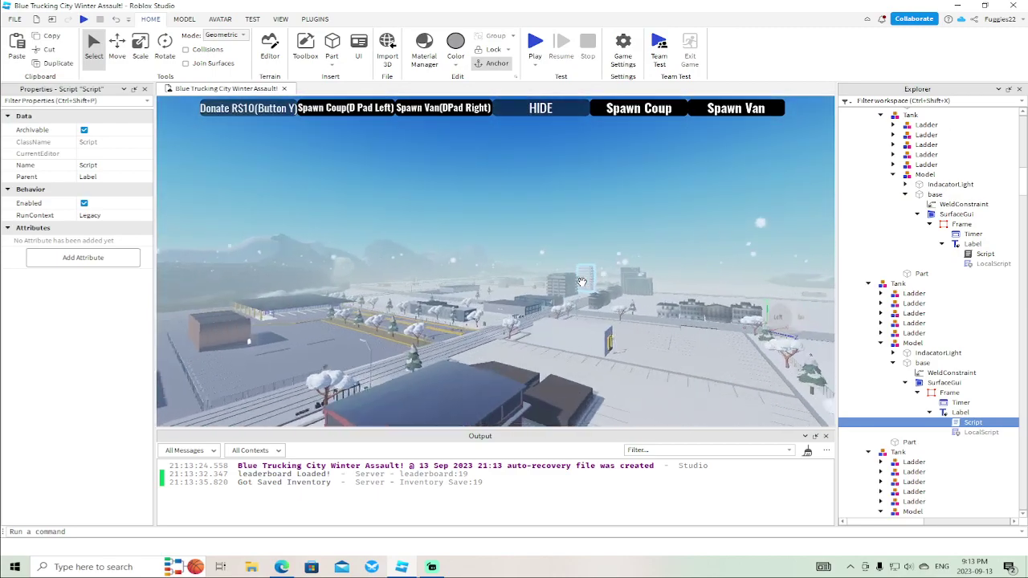
right_drag(584, 288, 584, 288)
key(w)
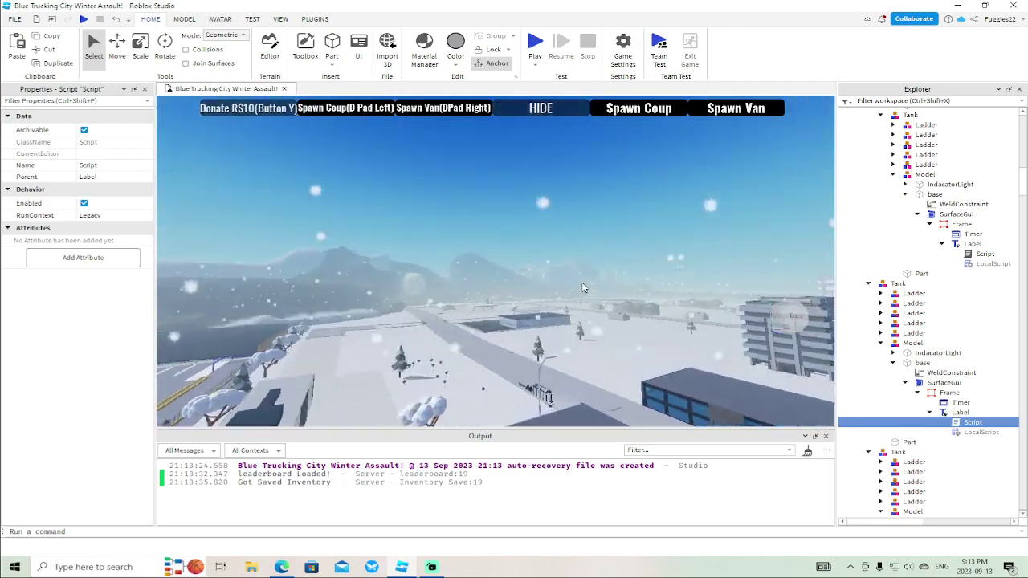
key(w)
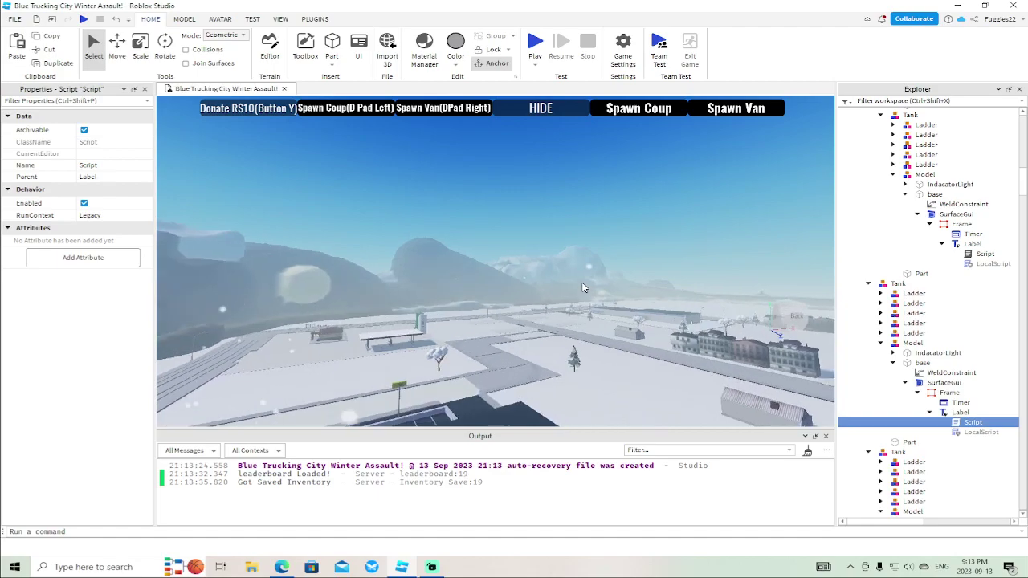
key(w)
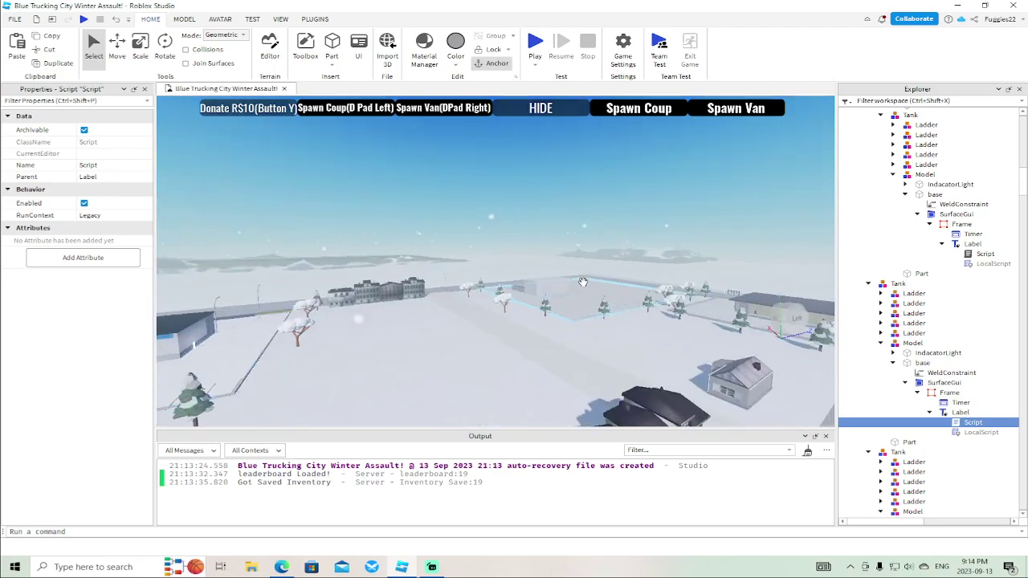
key(w)
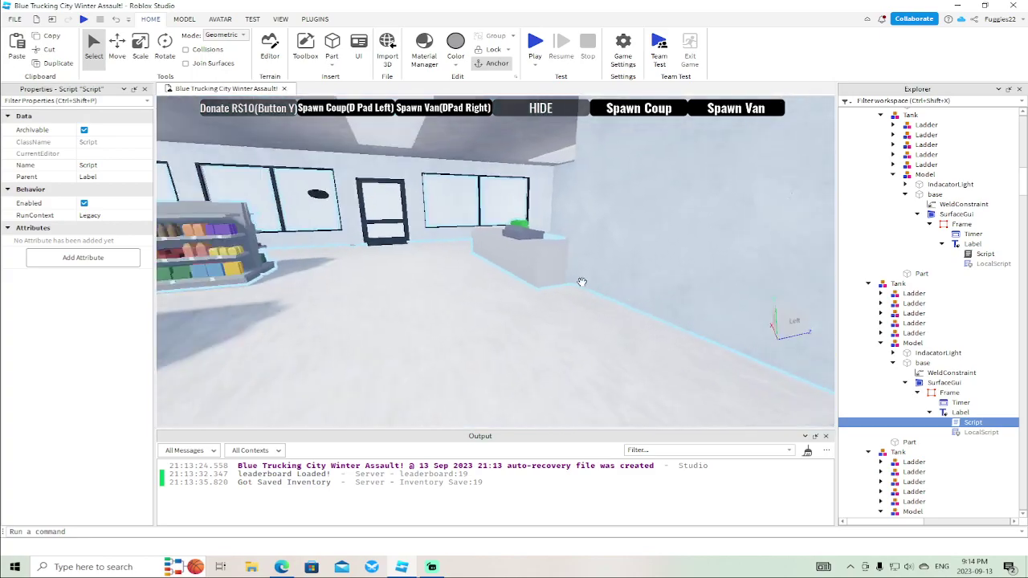
key(w)
right_drag(582, 282, 582, 282)
key(w)
key(w)
click(552, 282)
key(f)
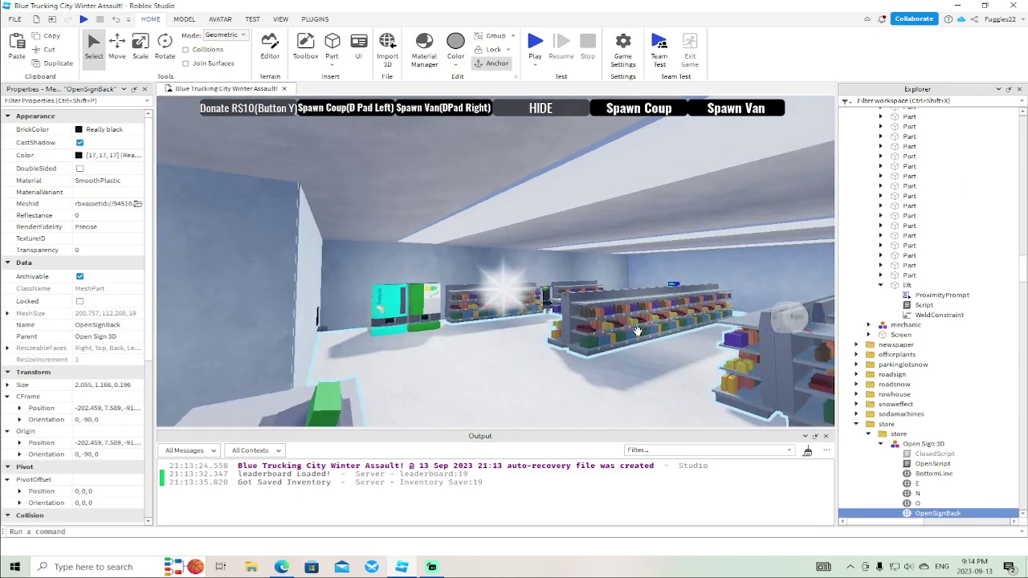
scroll(922, 411, down, 2)
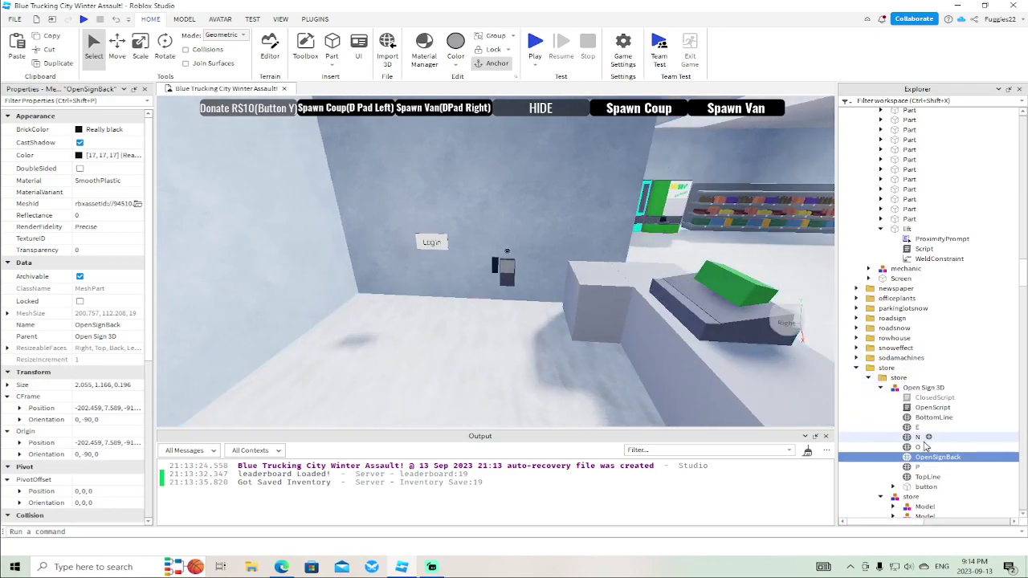
double_click(930, 408)
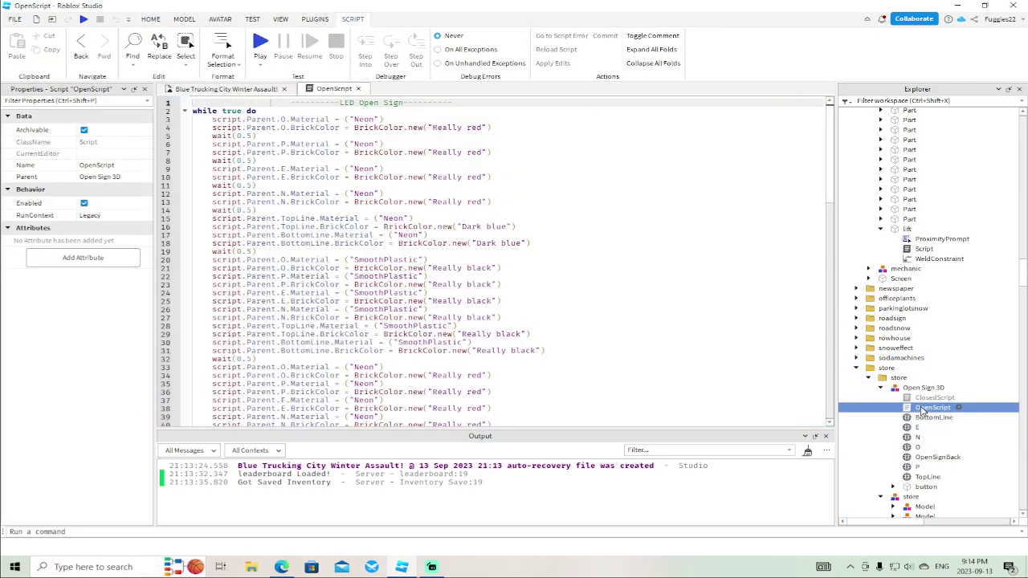
Read through the LED Open Sign code in OpenScript, checking its loop, repeated material and color changes, and wait calls
scroll(647, 313, down, 6)
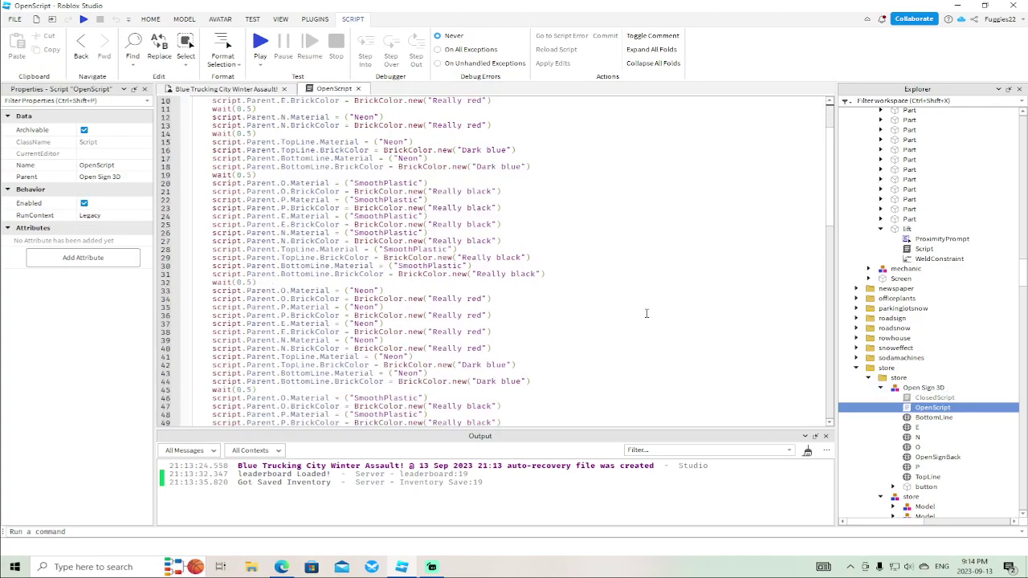
scroll(646, 313, down, 3)
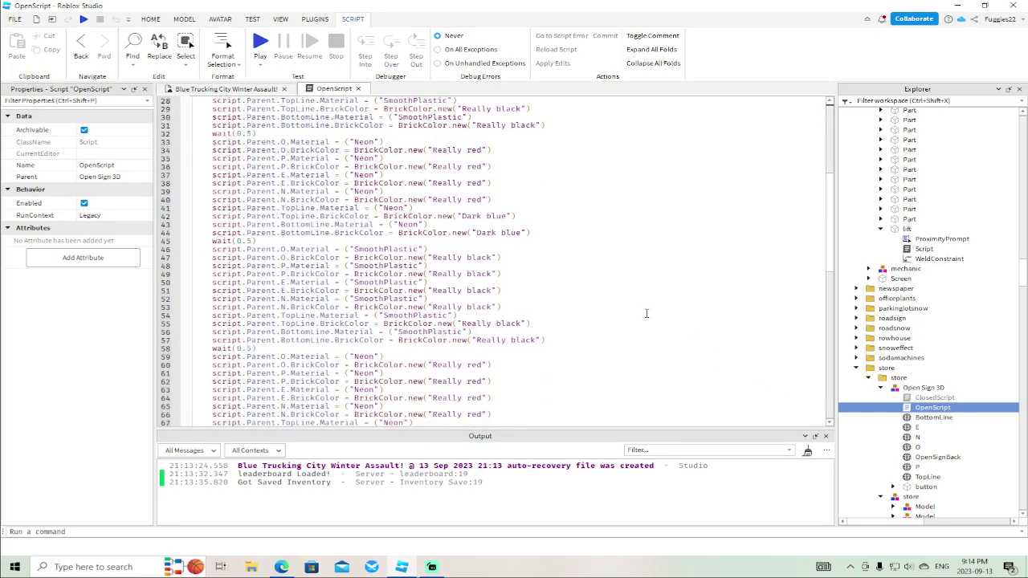
scroll(647, 314, down, 4)
scroll(647, 313, down, 5)
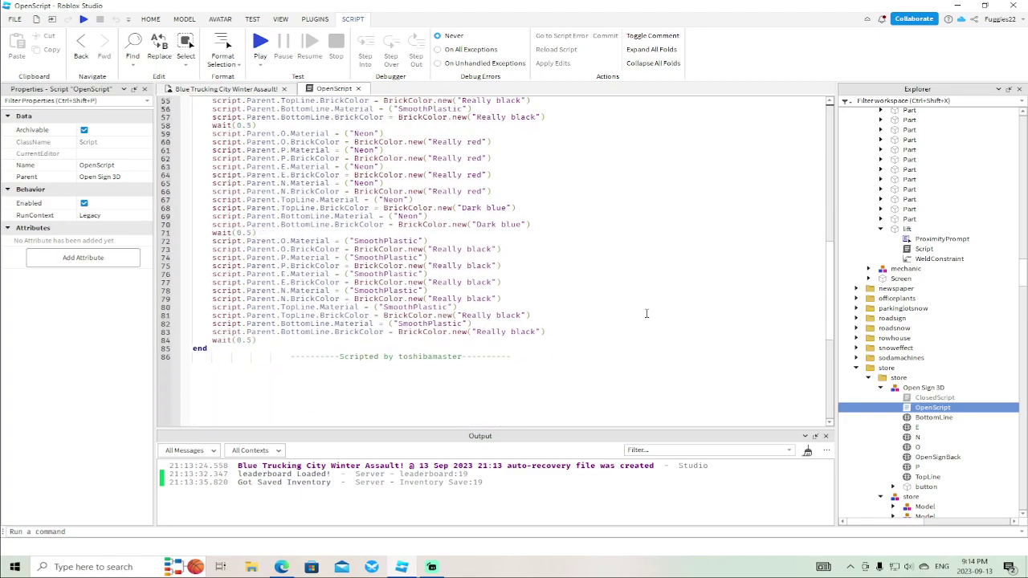
scroll(646, 313, up, 15)
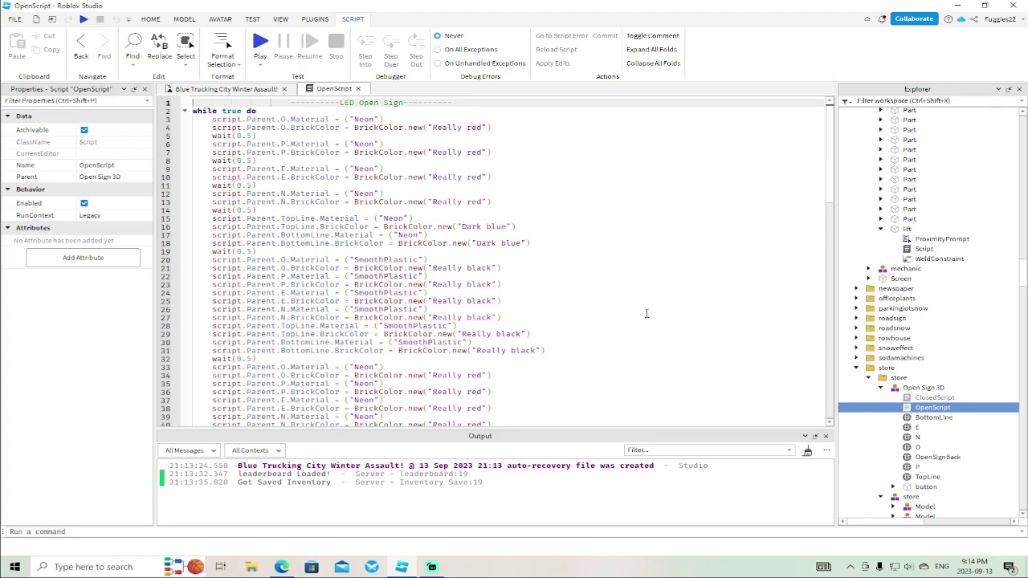
scroll(646, 313, down, 11)
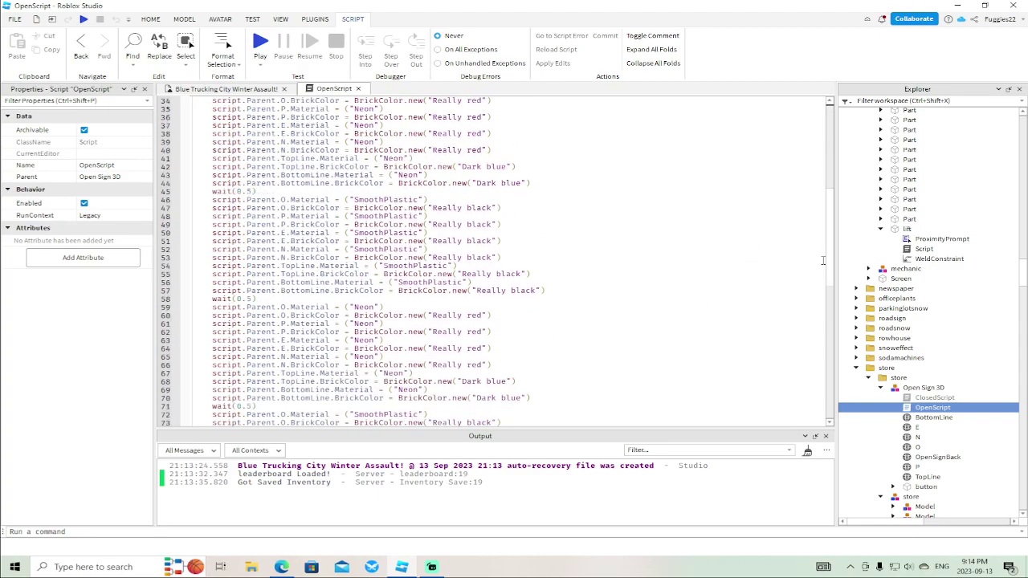
drag(831, 259, 849, 155)
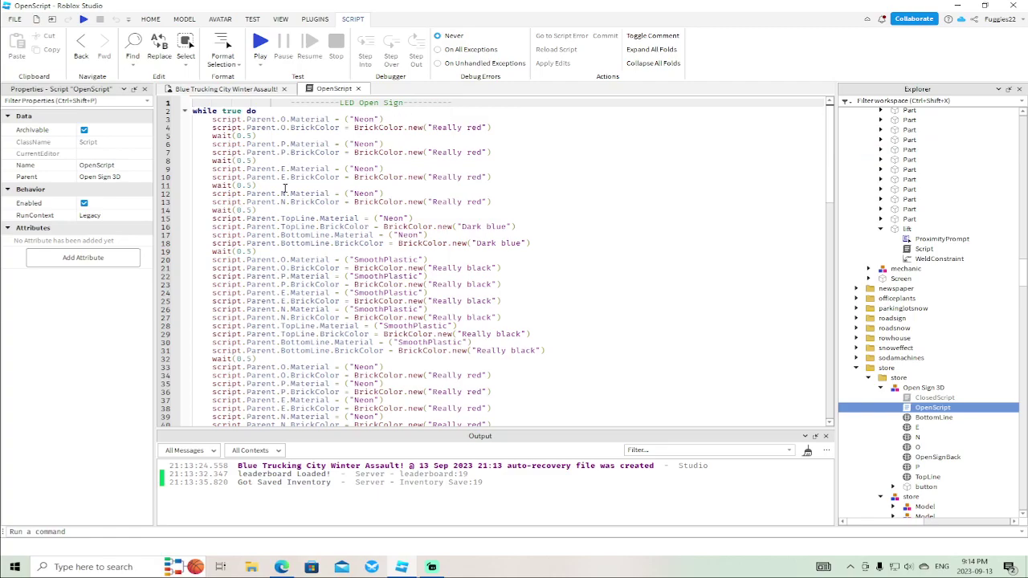
Add wait(.1) as the first line of the open sign's OpenScript, above the LED Open Sign comment, and close the script
scroll(285, 265, down, 14)
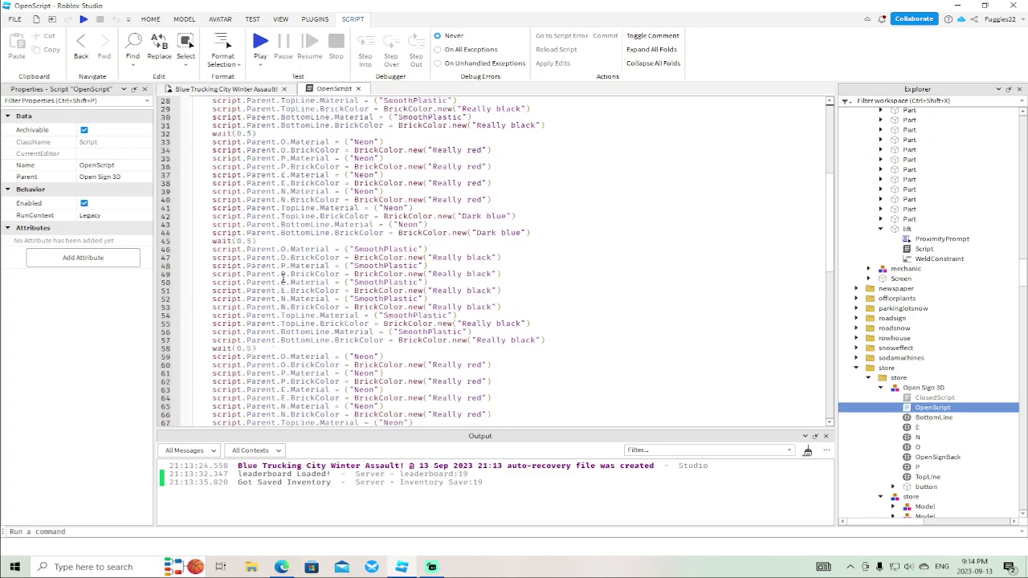
scroll(391, 293, up, 14)
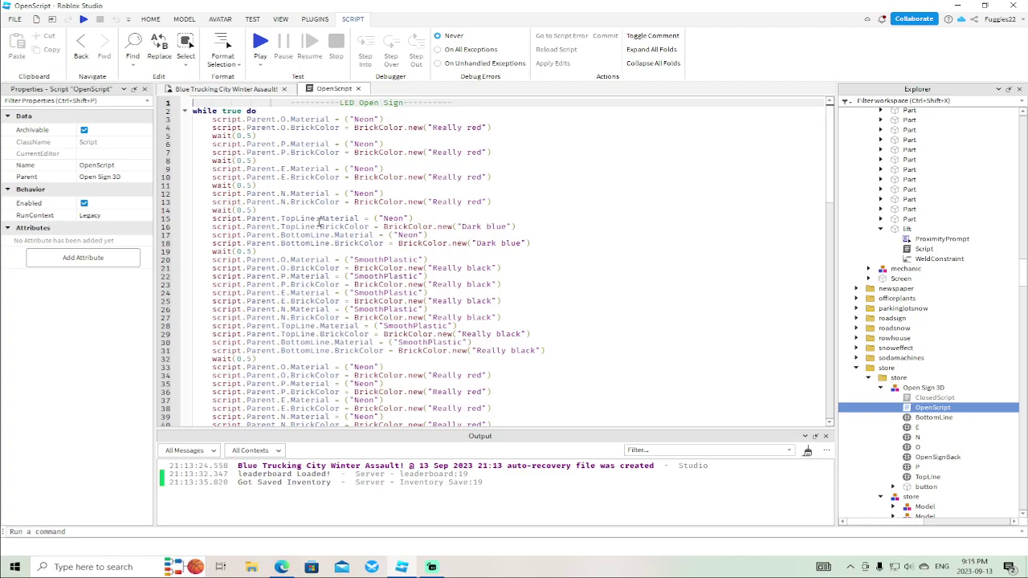
key(Return)
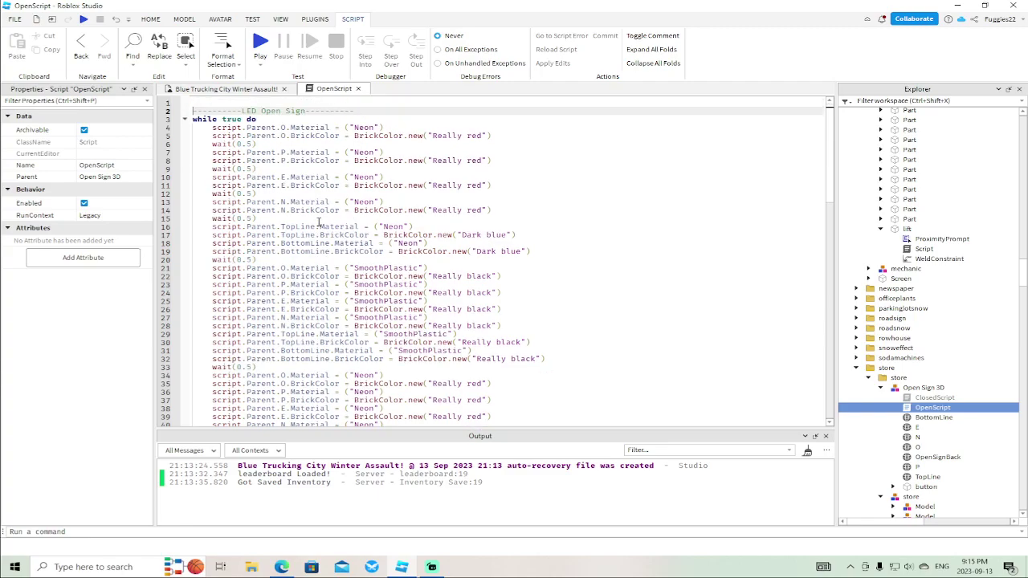
key(Return)
key(Up)
key(Up)
text(w)
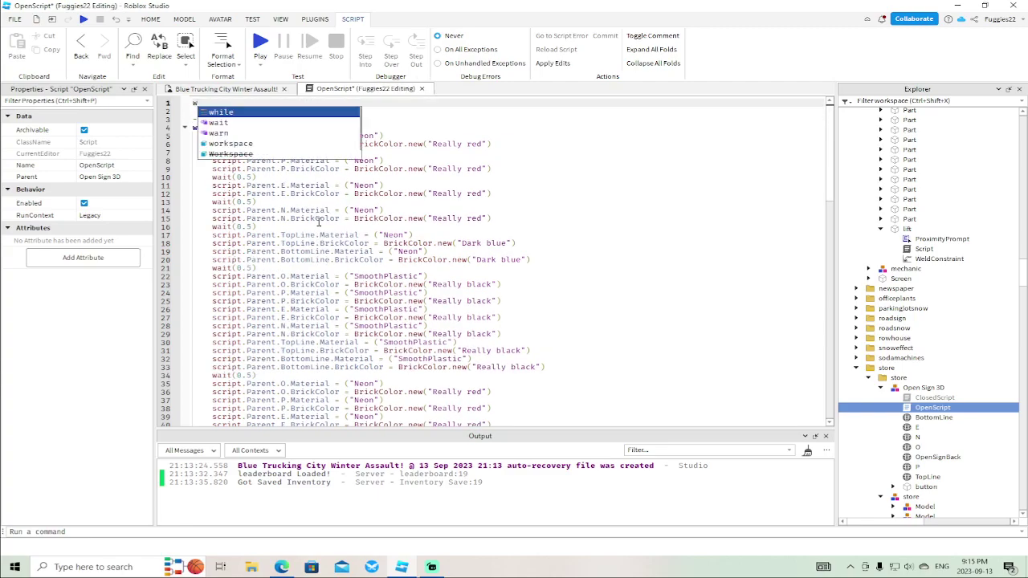
text(ait(.1)
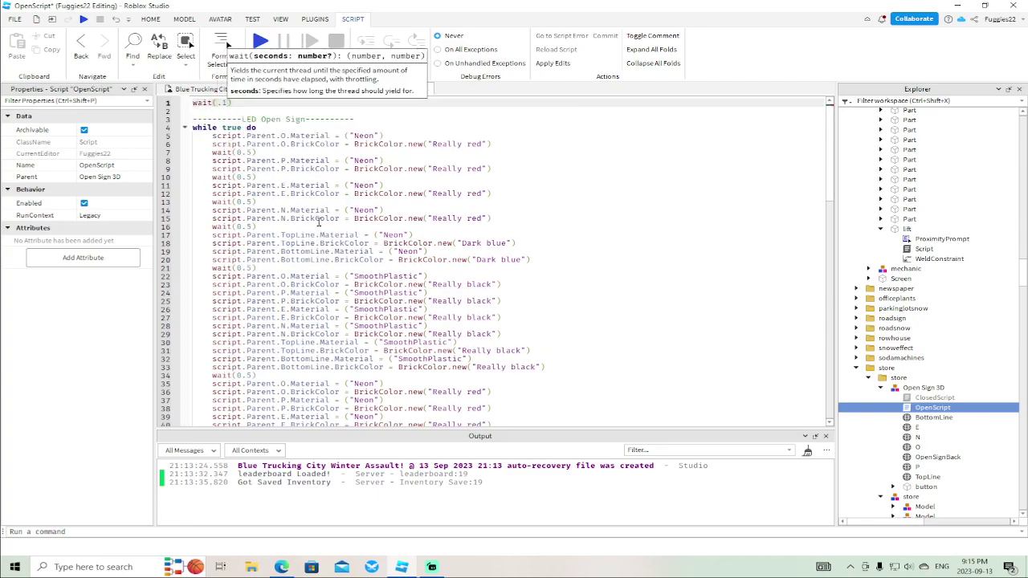
click(561, 155)
click(422, 88)
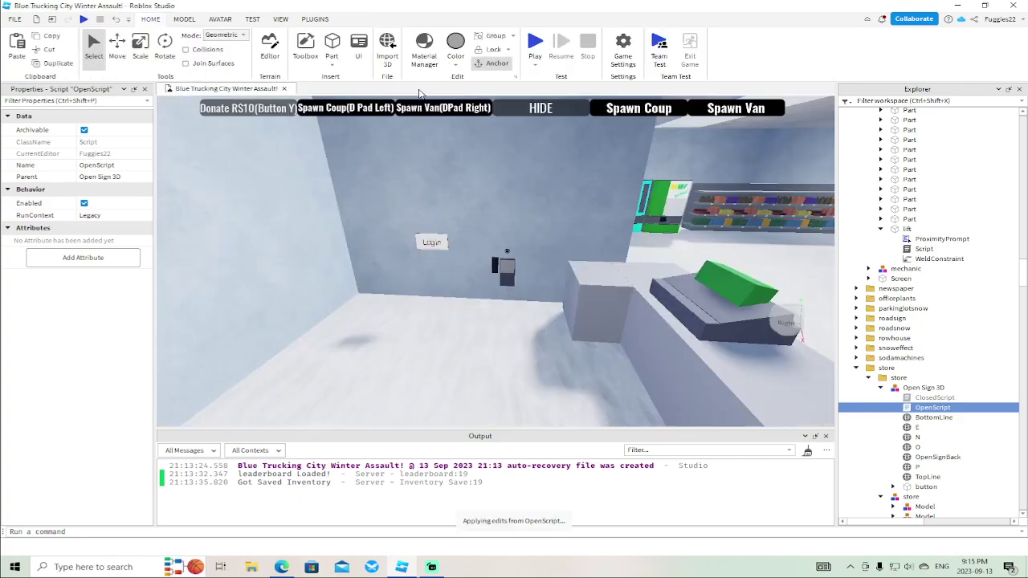
Move to the second store building, select the black back of its window open sign, and open that sign's OpenScript
key(w)
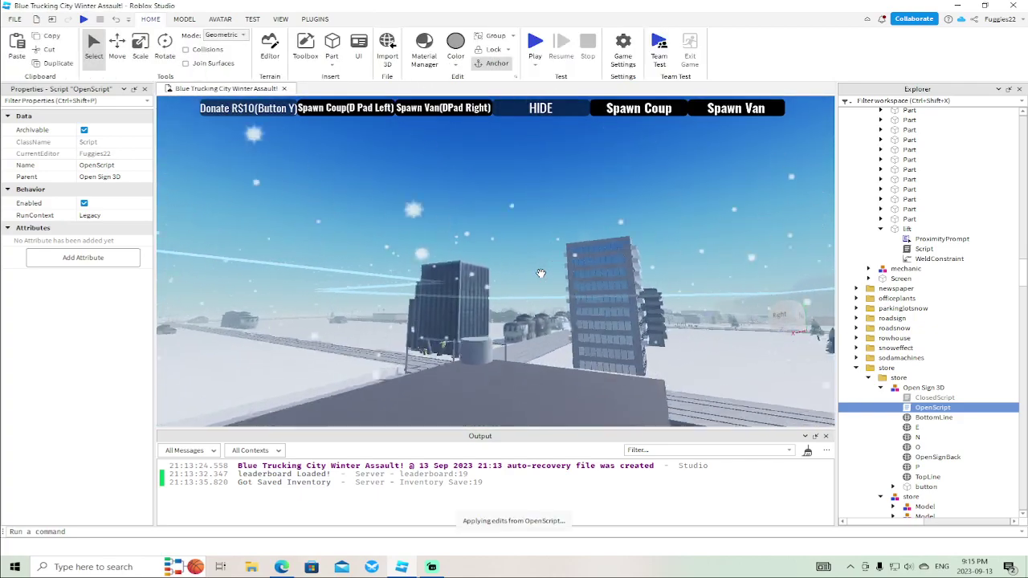
key(w)
right_drag(542, 273, 540, 274)
key(w)
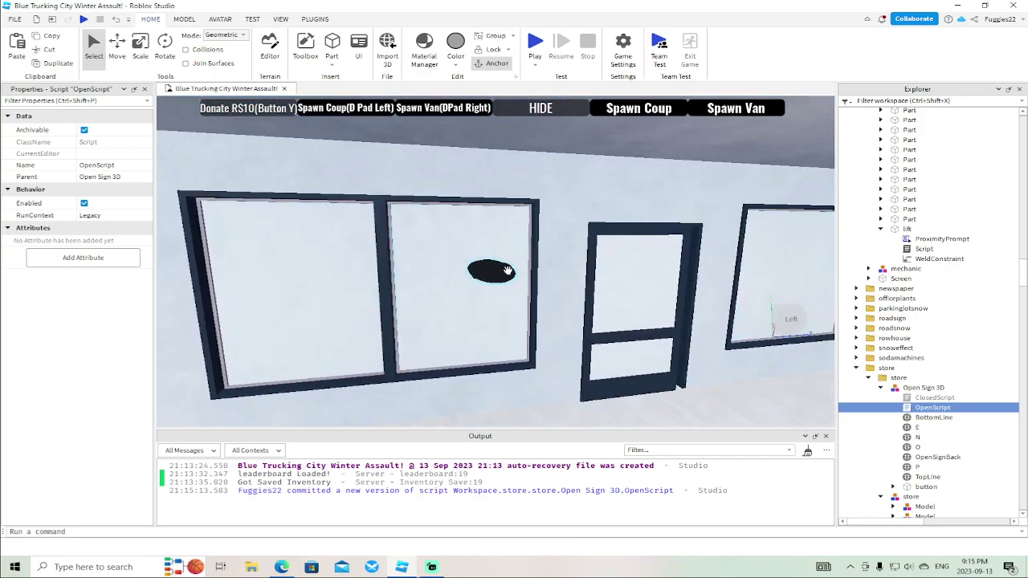
click(490, 270)
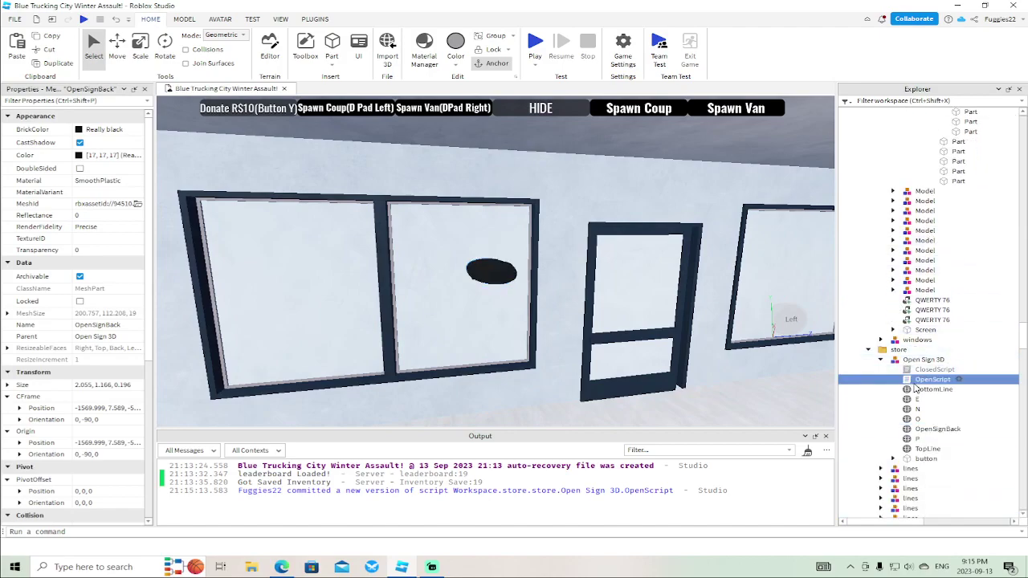
double_click(928, 379)
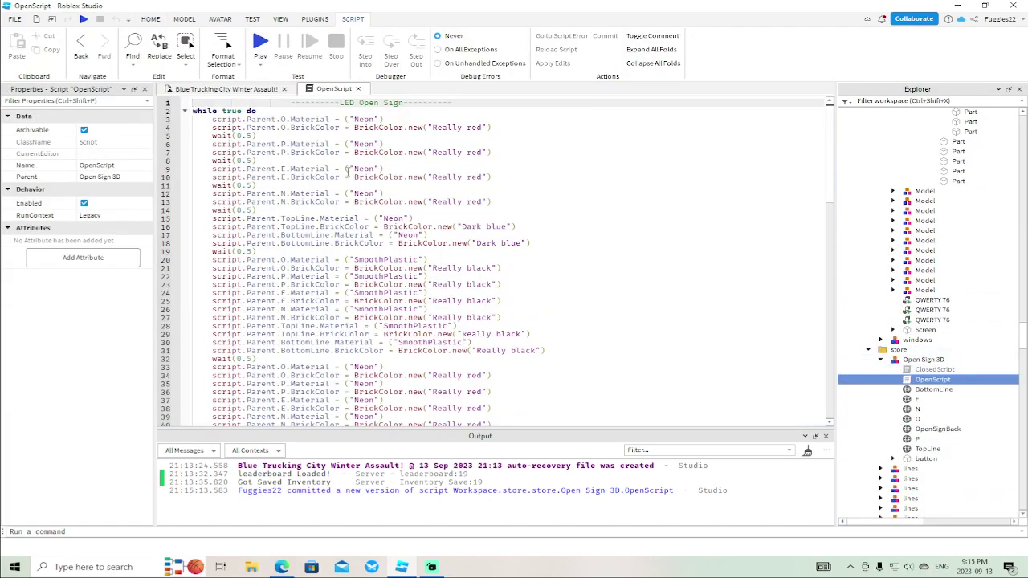
Put wait(.1) on the first line of the second store sign's OpenScript, and close the script
key(Return)
key(Return)
key(Up)
key(Up)
text(wait()
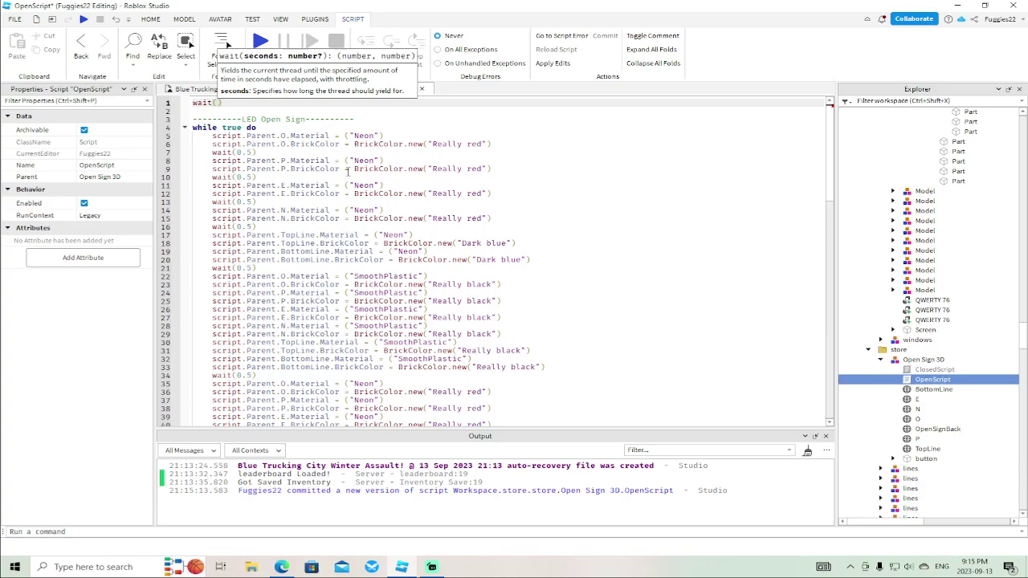
text(.1)
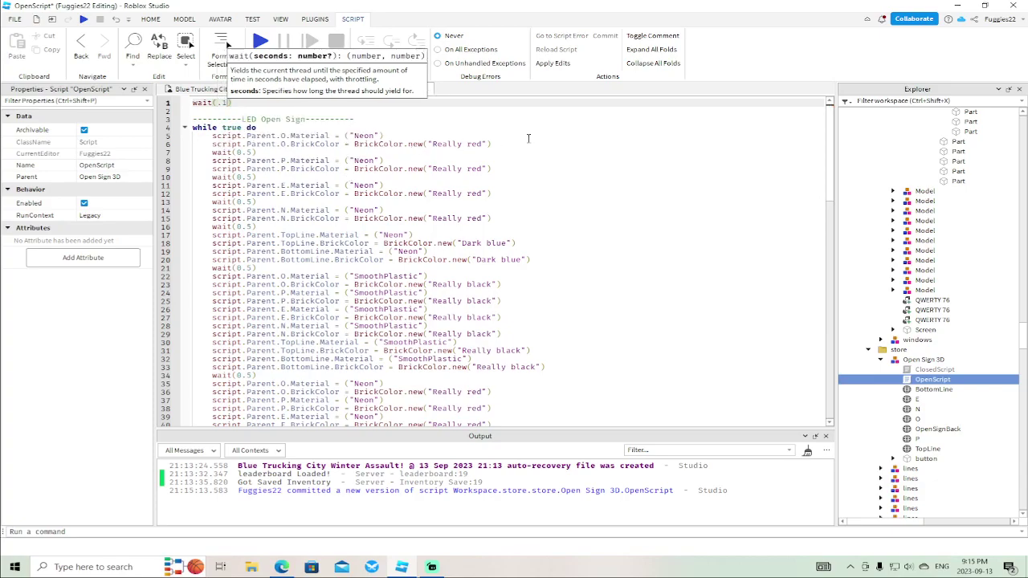
click(426, 89)
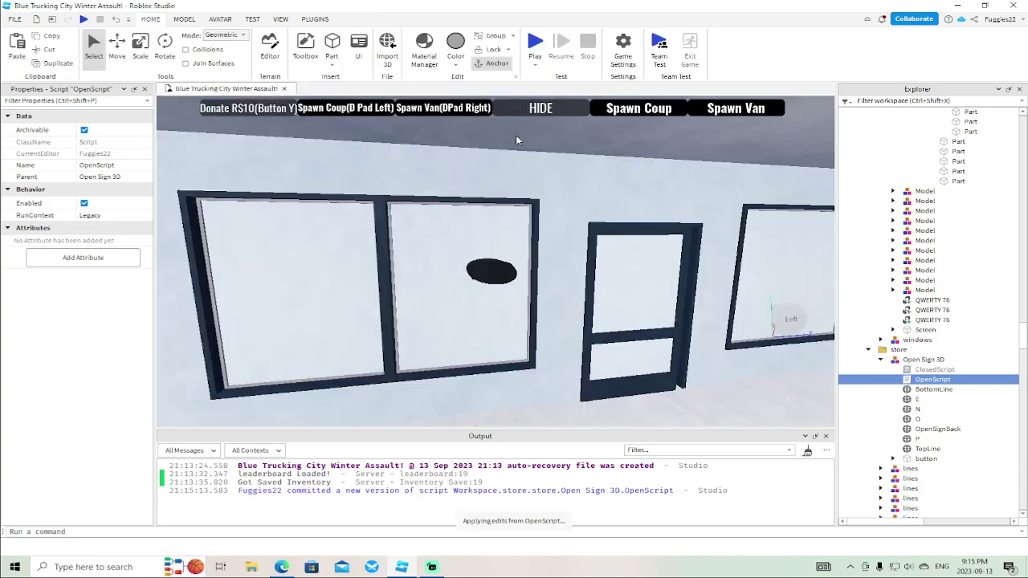
Open the second store sign's ClosedScript, and locate that sign's button part in the 3D view
click(931, 369)
double_click(921, 370)
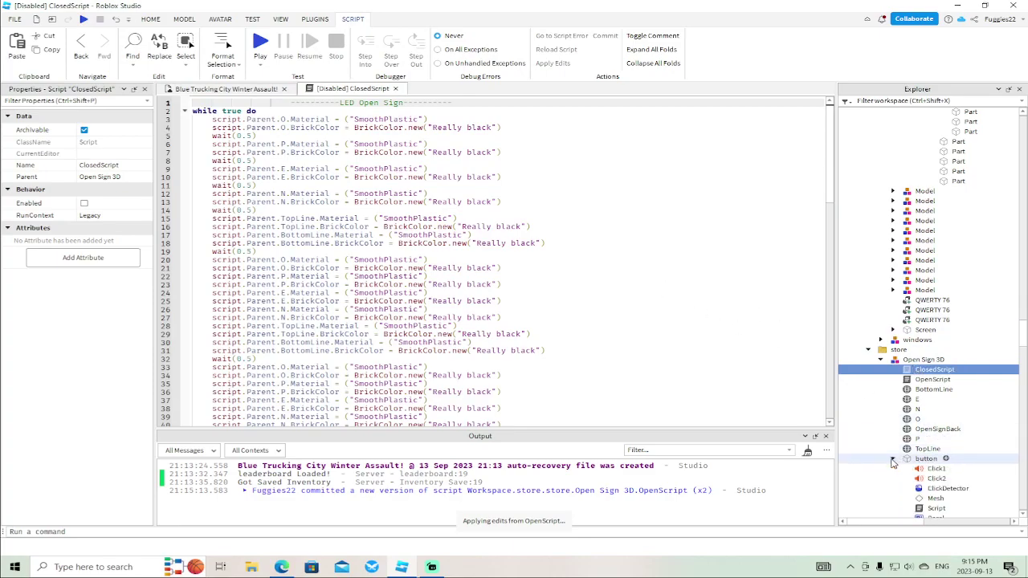
scroll(947, 466, down, 3)
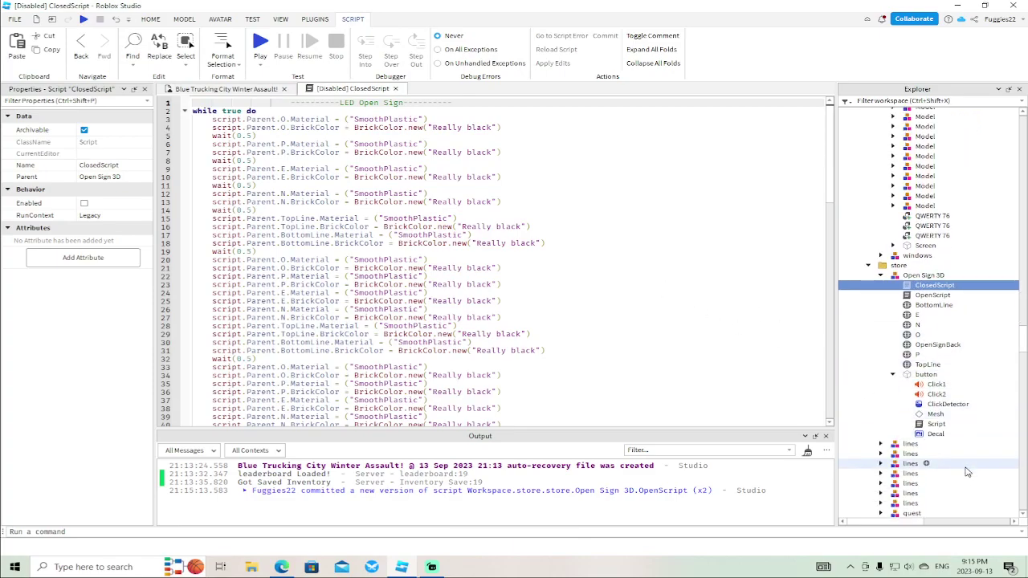
click(926, 375)
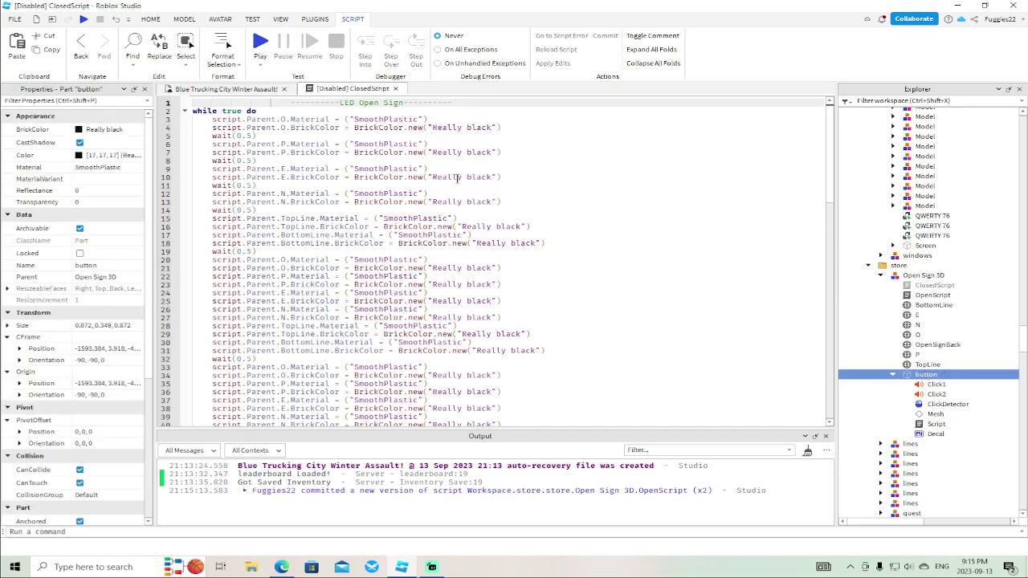
click(213, 89)
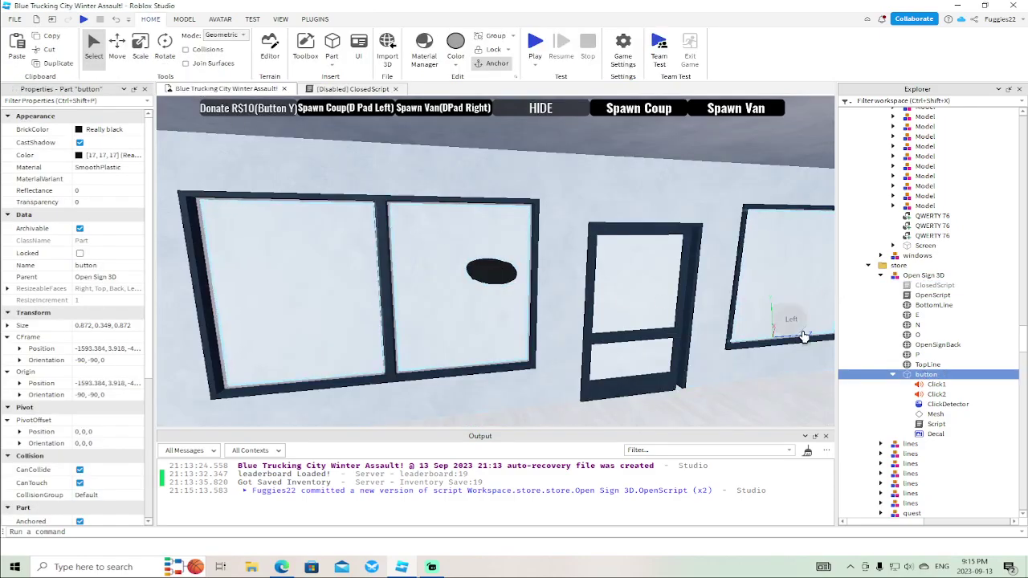
key(f)
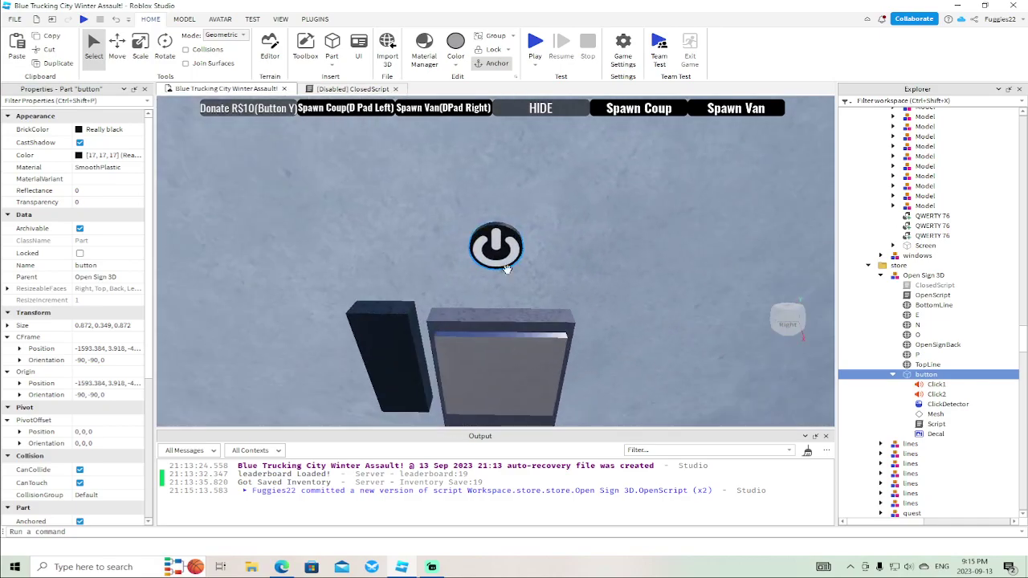
Return to the first store's counter area, select the power button on the wall, and open the ClosedScript of its Open Sign 3D
scroll(564, 253, down, 5)
right_drag(565, 252, 549, 246)
scroll(565, 252, down, 10)
key(w)
scroll(565, 251, up, 10)
key(w)
scroll(565, 252, up, 10)
key(w)
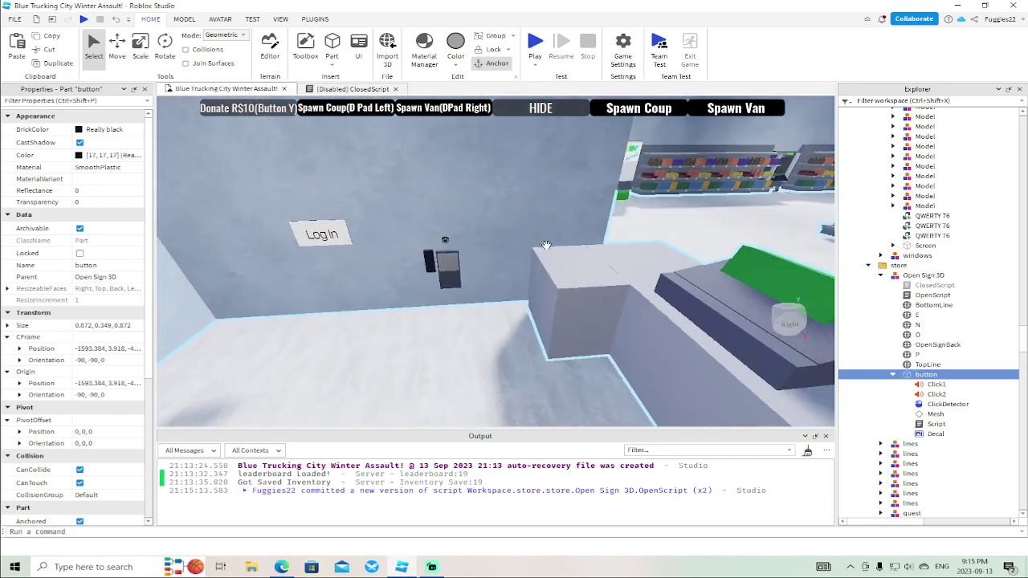
click(446, 240)
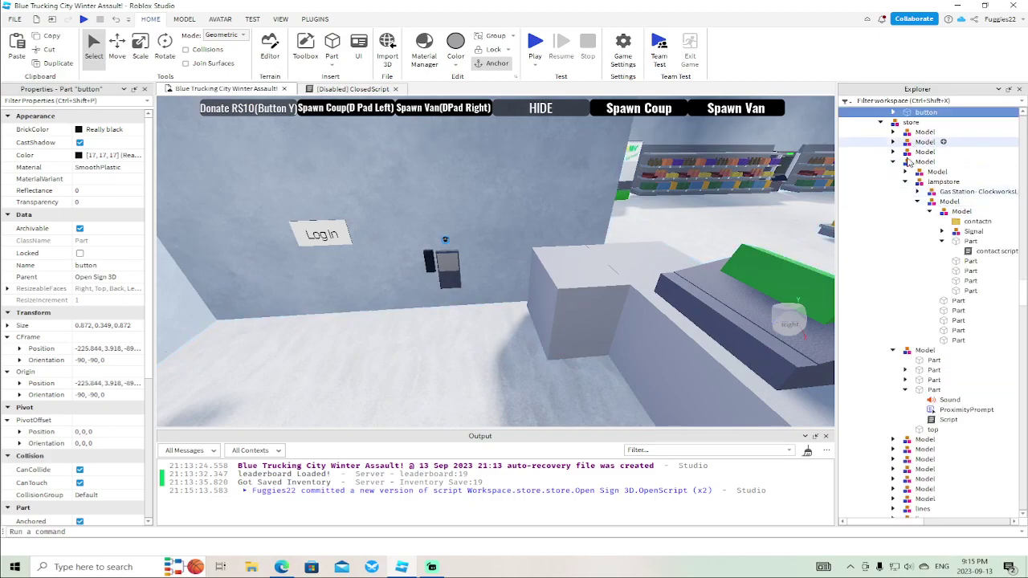
scroll(946, 158, up, 3)
double_click(934, 219)
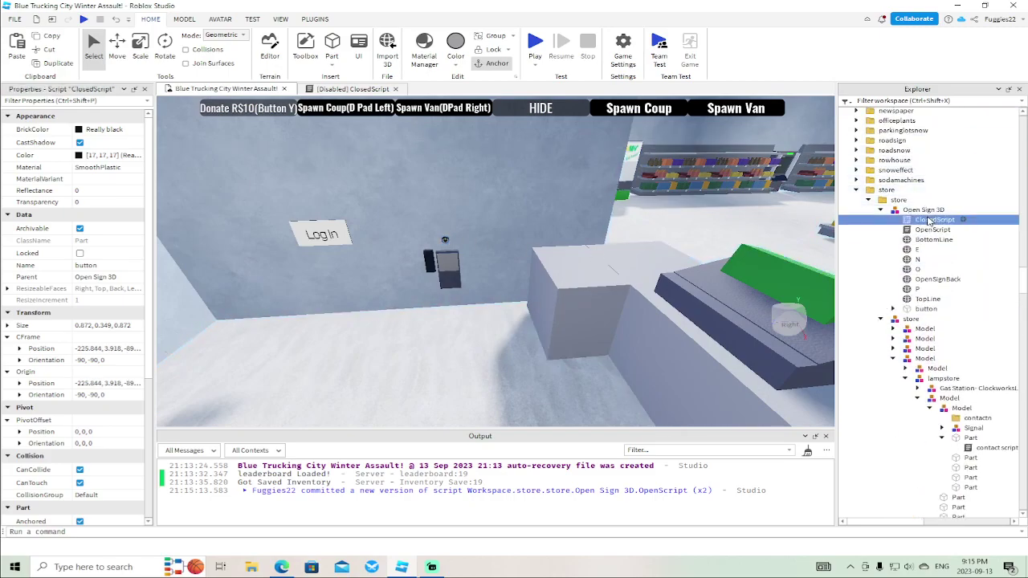
Put wait(.1) on the first line of the first store sign's ClosedScript, and close both ClosedScript documents
key(Return)
key(Up)
text(w)
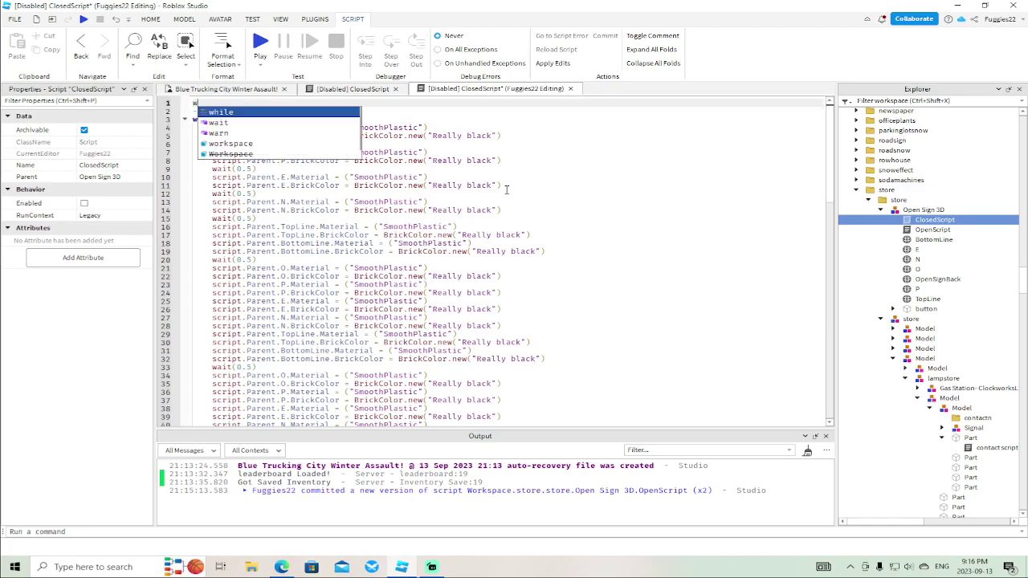
text(ait(.1)
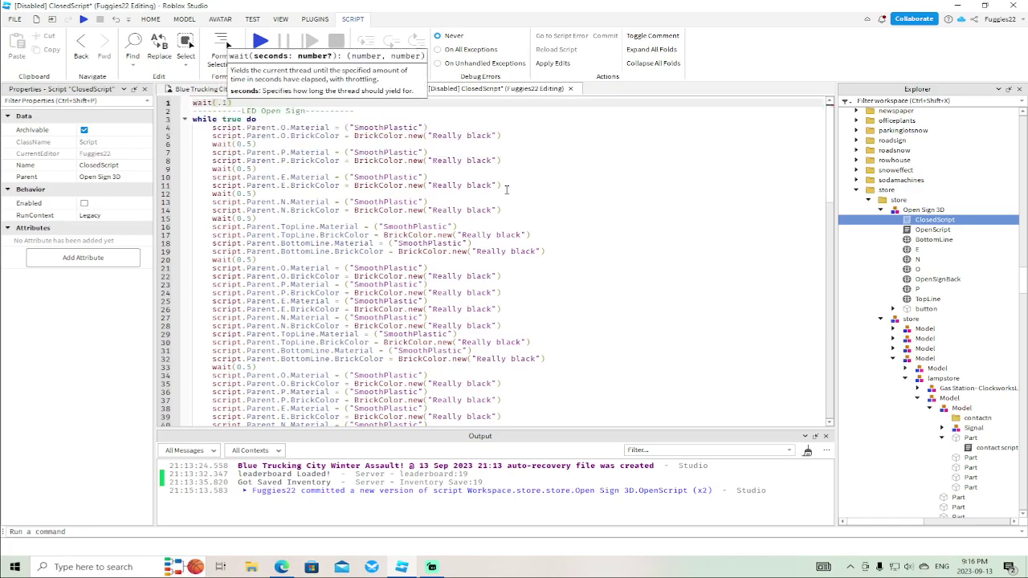
click(596, 174)
click(570, 89)
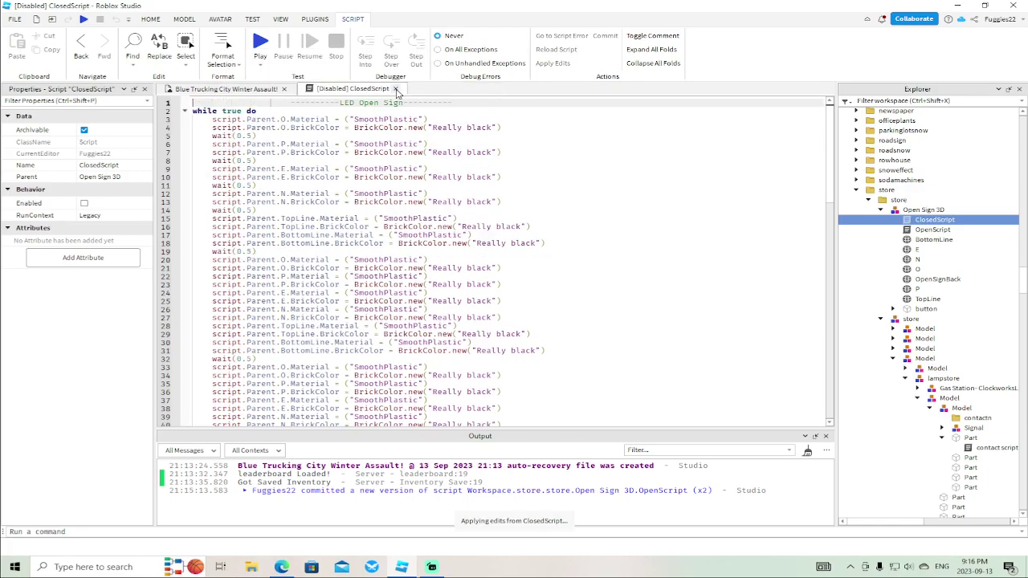
click(395, 88)
Insert a ProximityPrompt into the first store sign's button part and delete its ClickDetector
scroll(427, 257, up, 2)
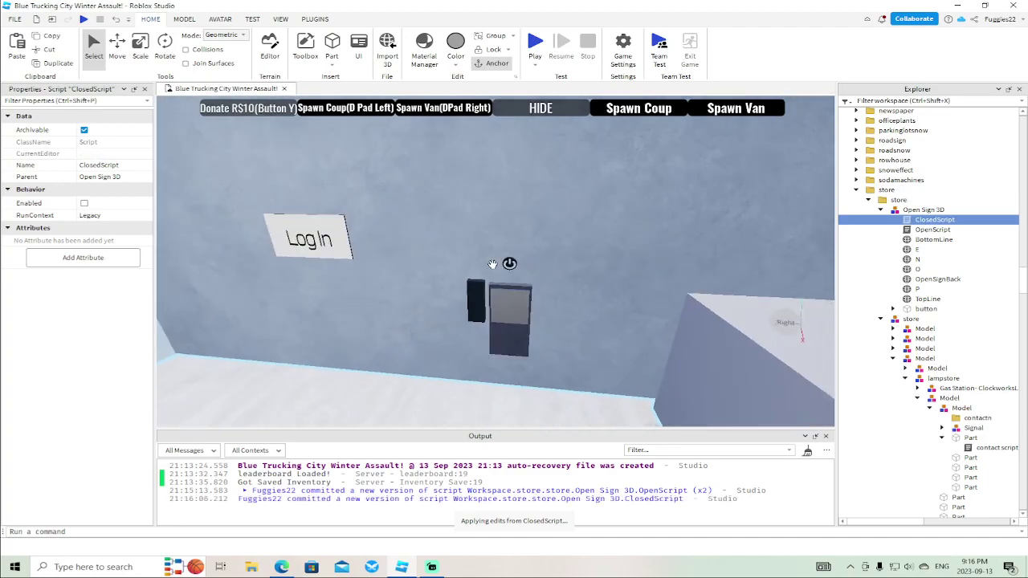
click(926, 309)
click(893, 310)
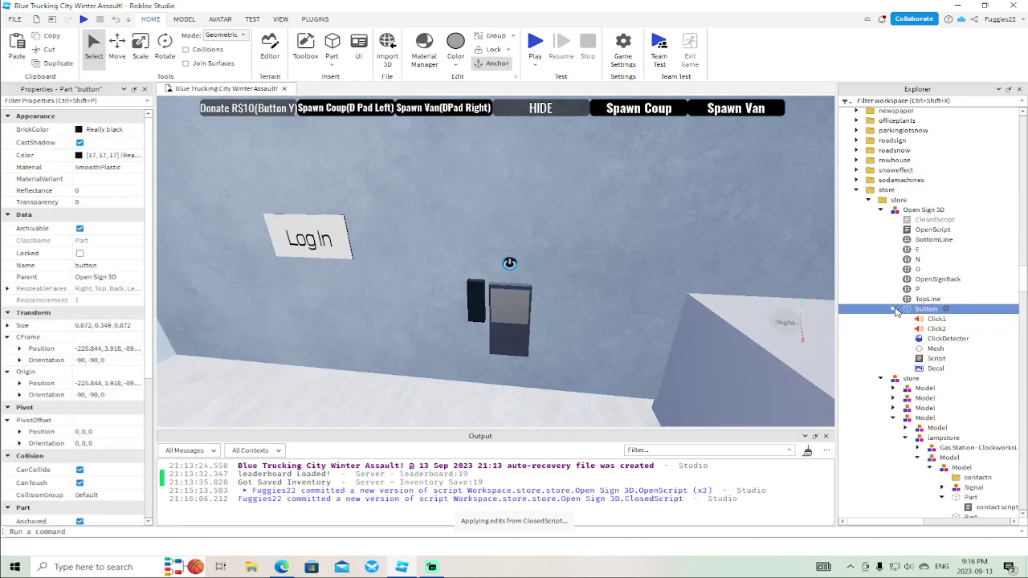
right_click(918, 313)
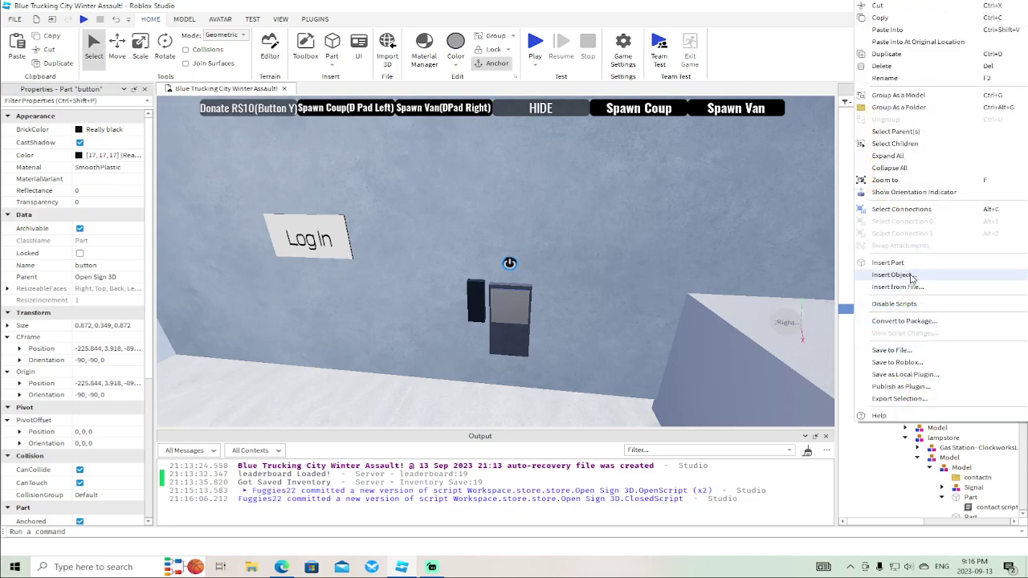
click(894, 275)
click(875, 140)
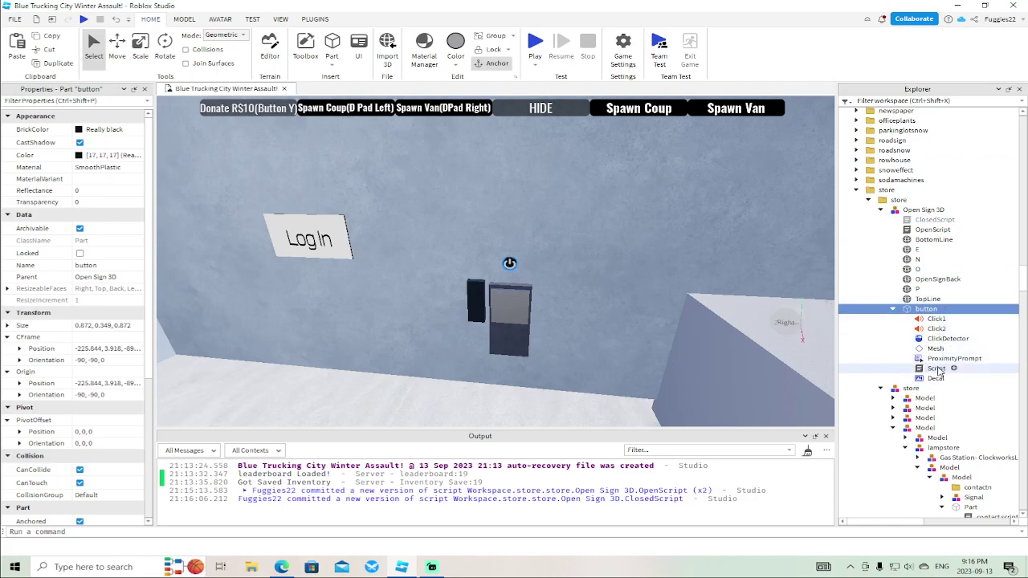
click(944, 340)
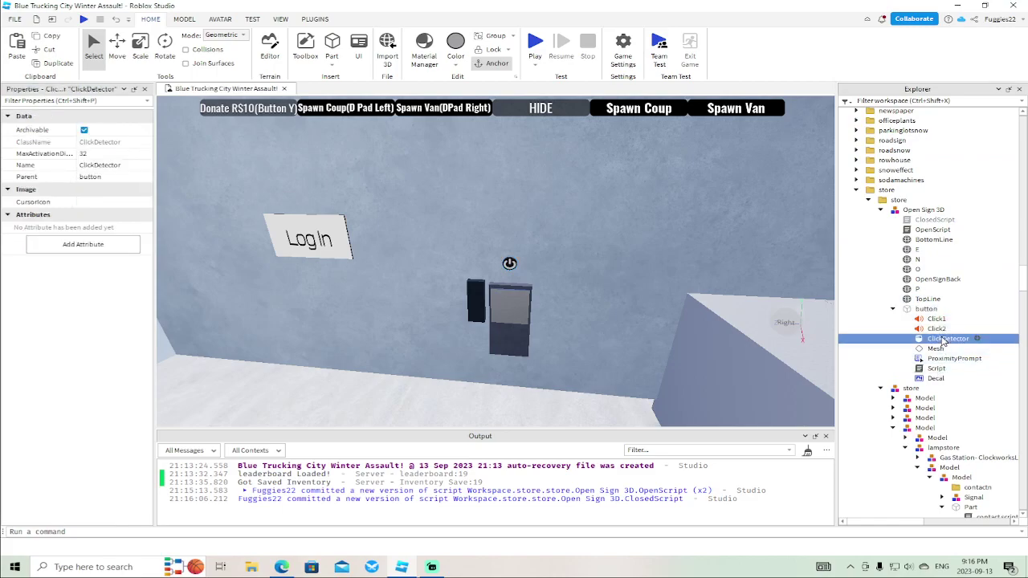
key(Delete)
Open the sign button's Script and delete the function onClicked() header on line 17
double_click(936, 359)
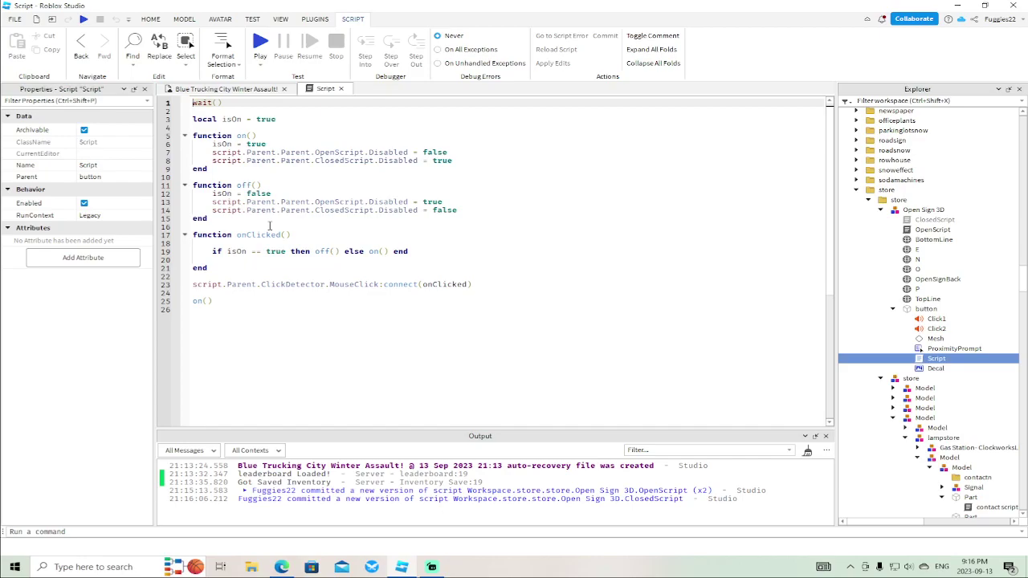
click(300, 234)
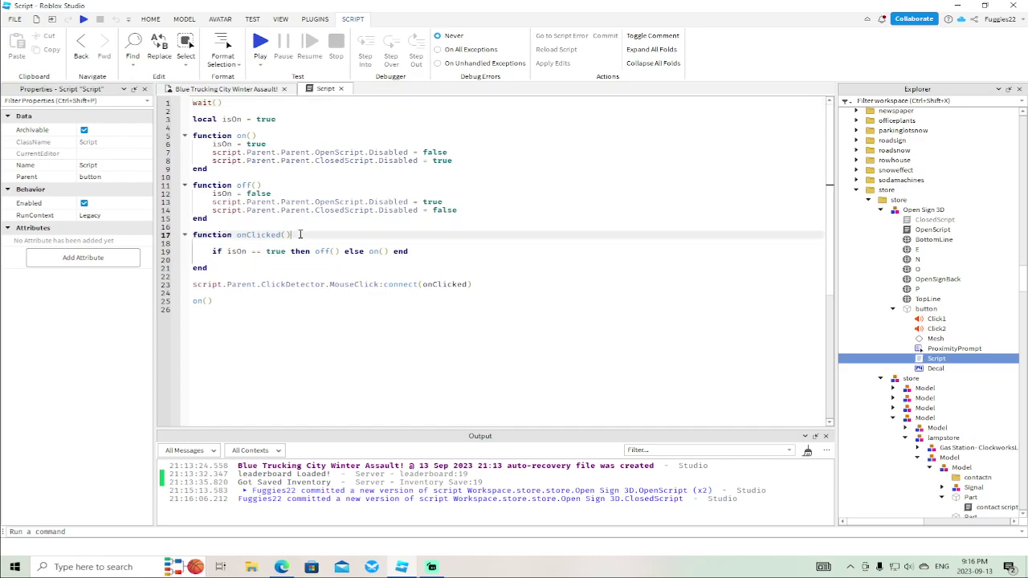
key(BackSpace)
key(BackSpace)
key(BackSpace)
key(BackSpace)
key(BackSpace)
key(BackSpace)
key(BackSpace)
key(BackSpace)
key(BackSpace)
key(BackSpace)
key(BackSpace)
key(BackSpace)
key(BackSpace)
key(BackSpace)
key(BackSpace)
key(BackSpace)
key(BackSpace)
key(BackSpace)
key(BackSpace)
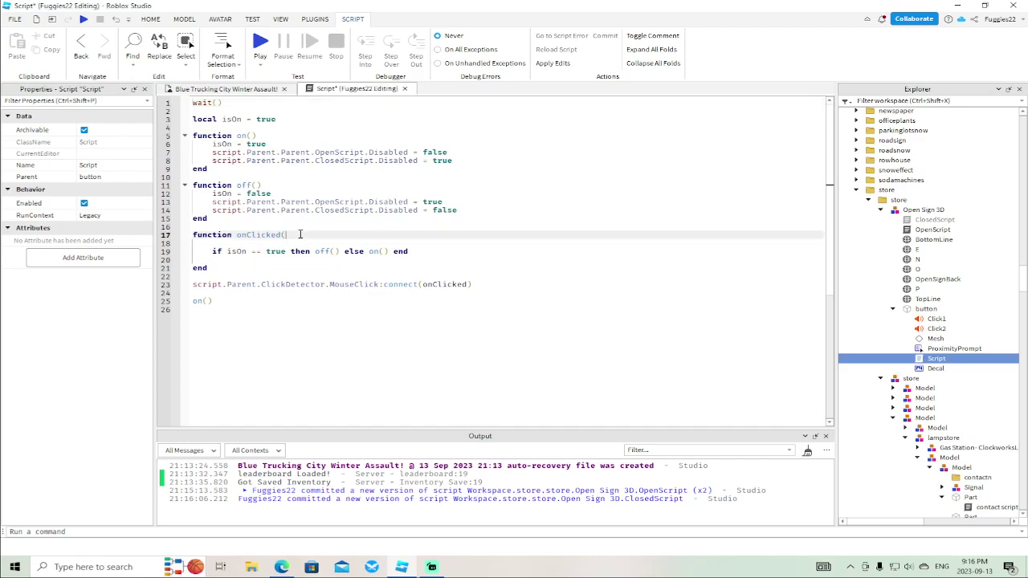
Write script.Parent.ProximityPrompt.TriggerEnded:Connect(function() as the new function header on line 17 of the sign button's Script
text(script.Parent)
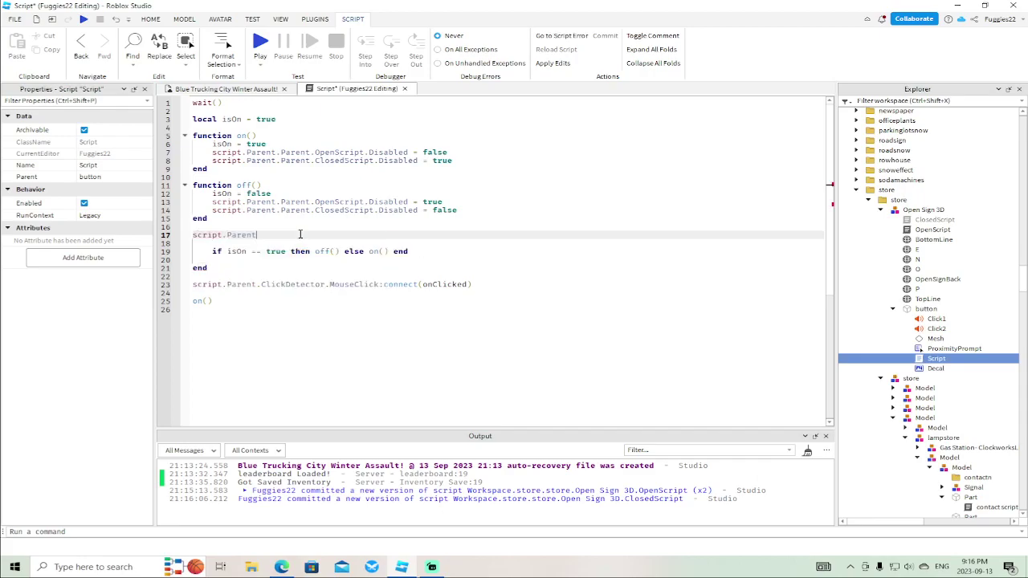
text(.P)
key(Tab)
text(.T)
key(Tab)
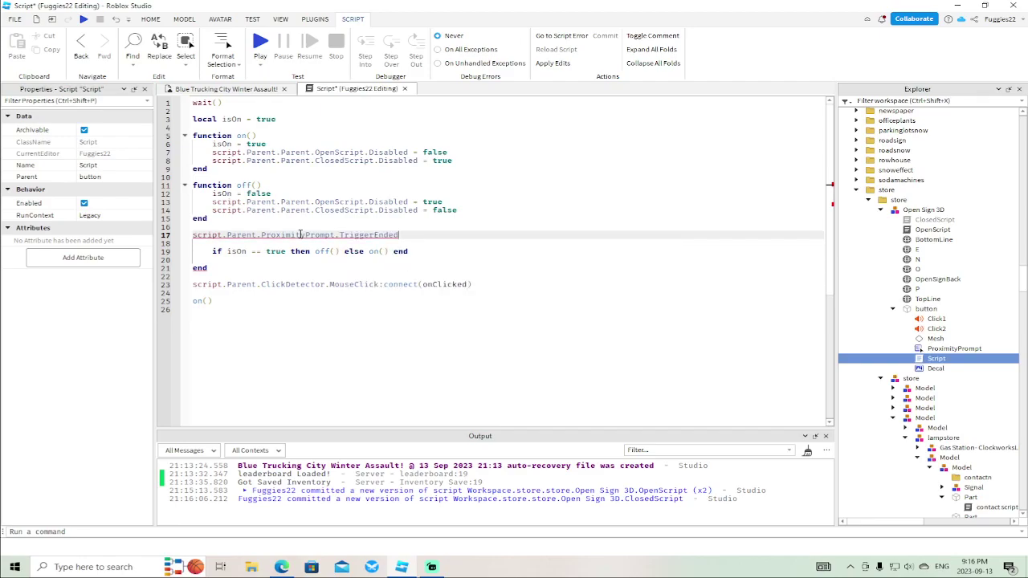
text(:C)
key(Tab)
text(()
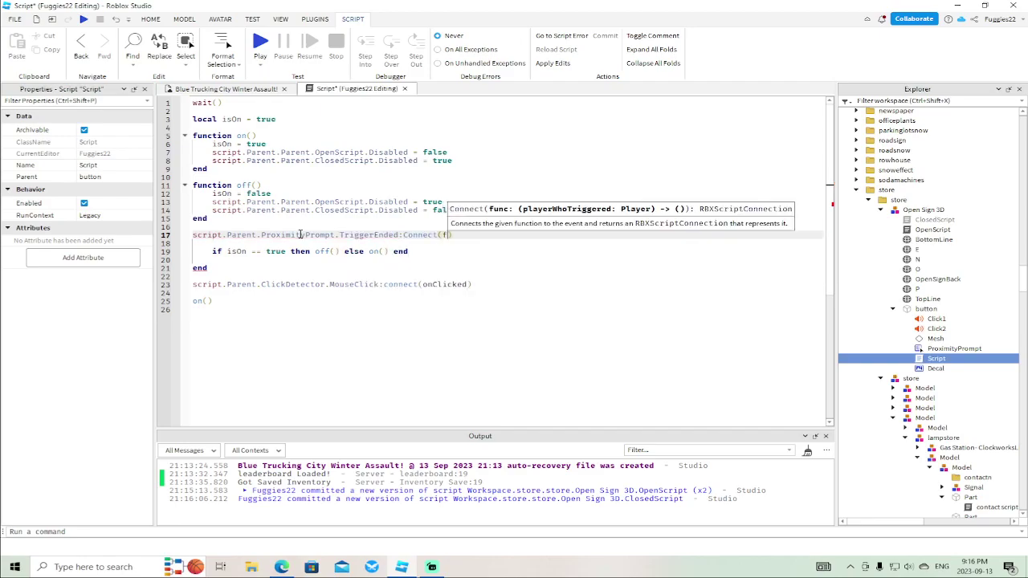
text(f)
key(Tab)
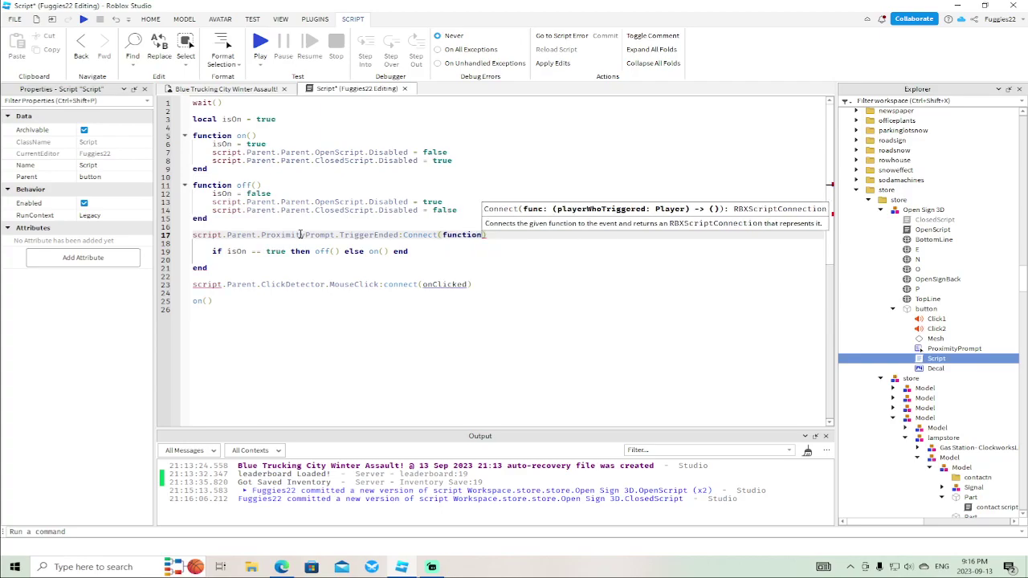
text(()
key(Delete)
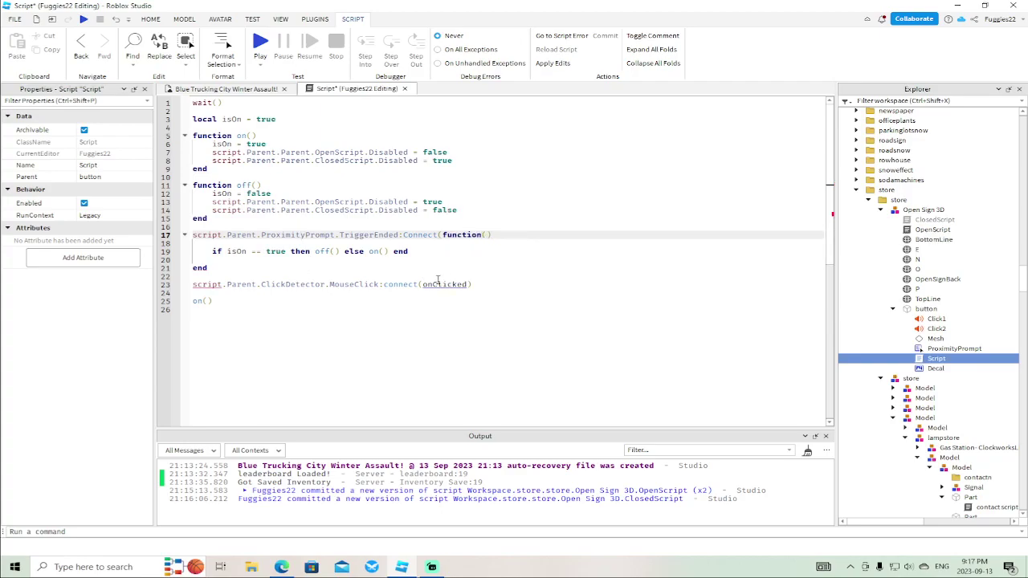
Delete the script.Parent.ClickDetector.MouseClick:connect(onClicked) line from the sign button's Script
drag(475, 285, 192, 285)
key(BackSpace)
key(BackSpace)
click(335, 322)
click(233, 294)
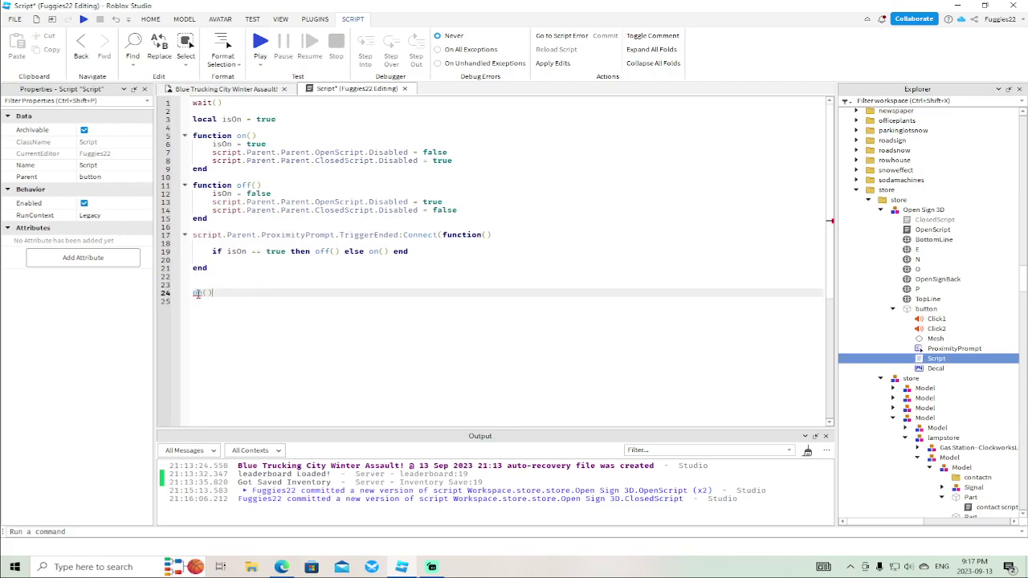
Remove the final on() call with the blank lines above it, and close the connected function with end)
key(BackSpace)
key(BackSpace)
key(BackSpace)
key(BackSpace)
key(BackSpace)
key(BackSpace)
key(BackSpace)
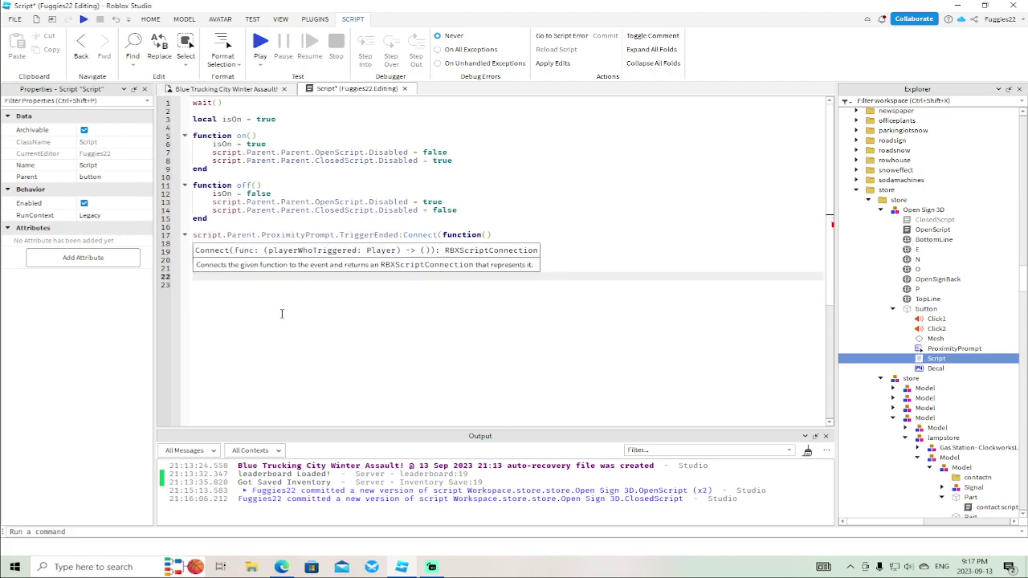
click(282, 314)
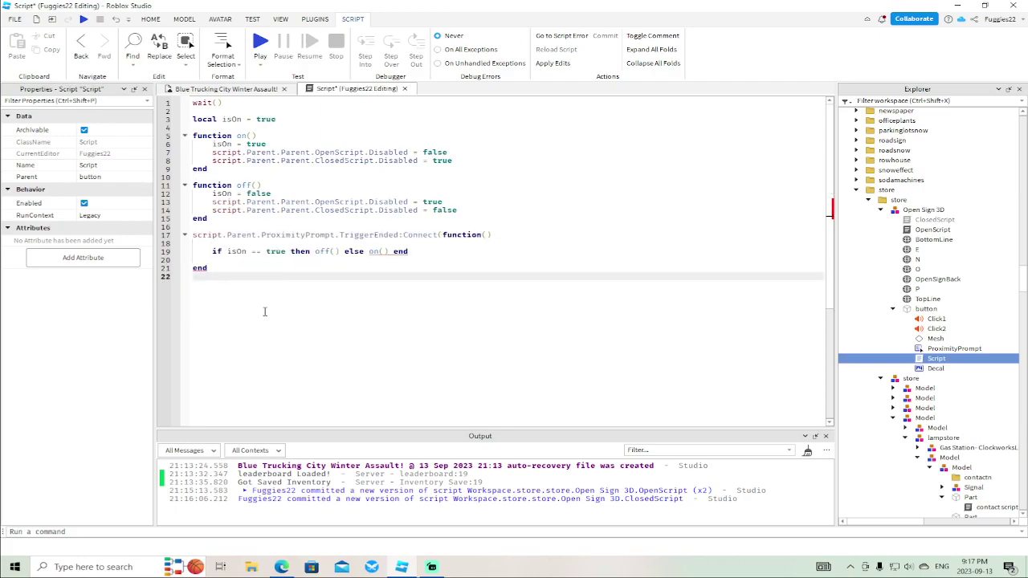
click(230, 269)
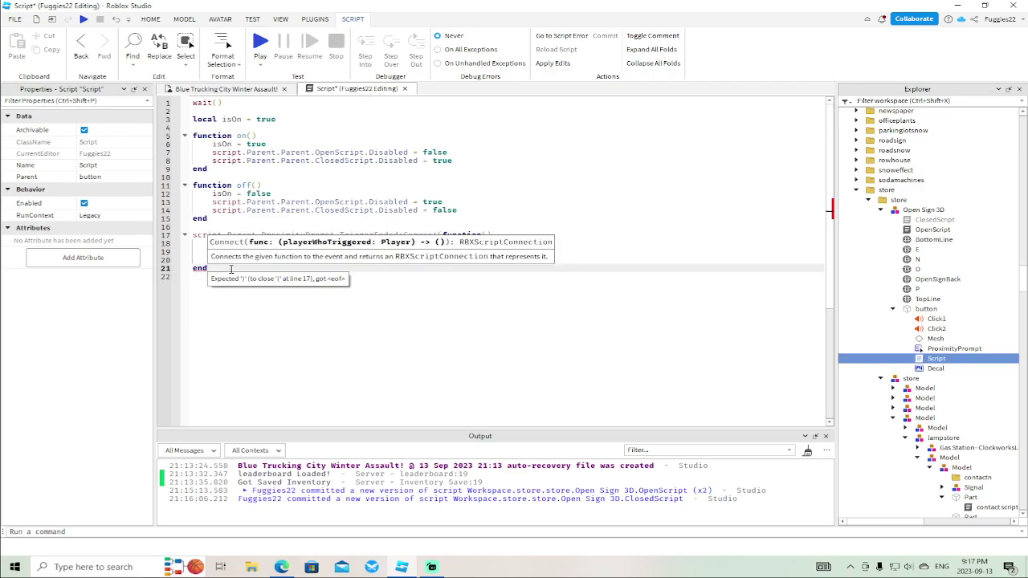
text())
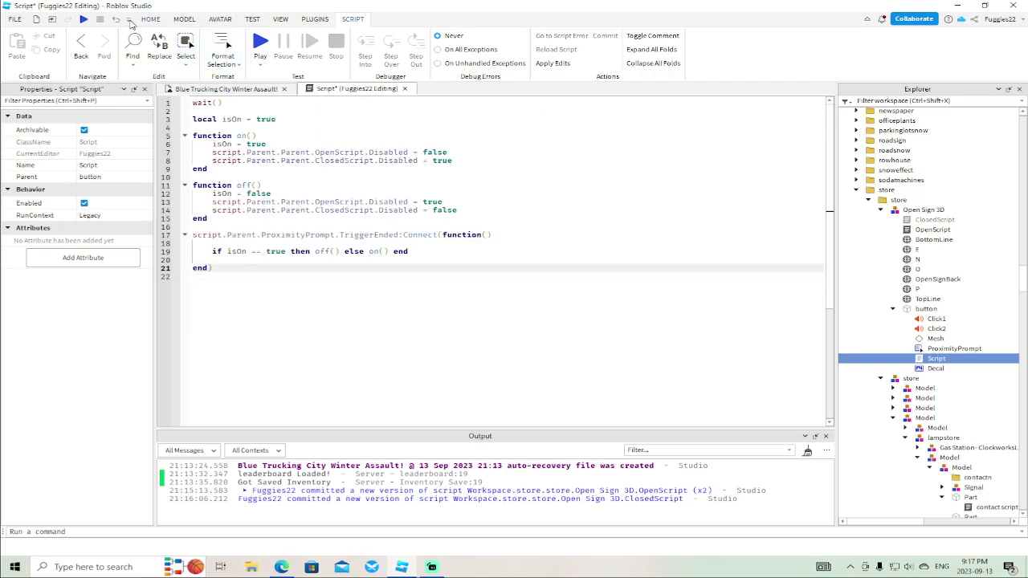
Start a playtest and run the character out of the spawn building into the parking lot
click(84, 19)
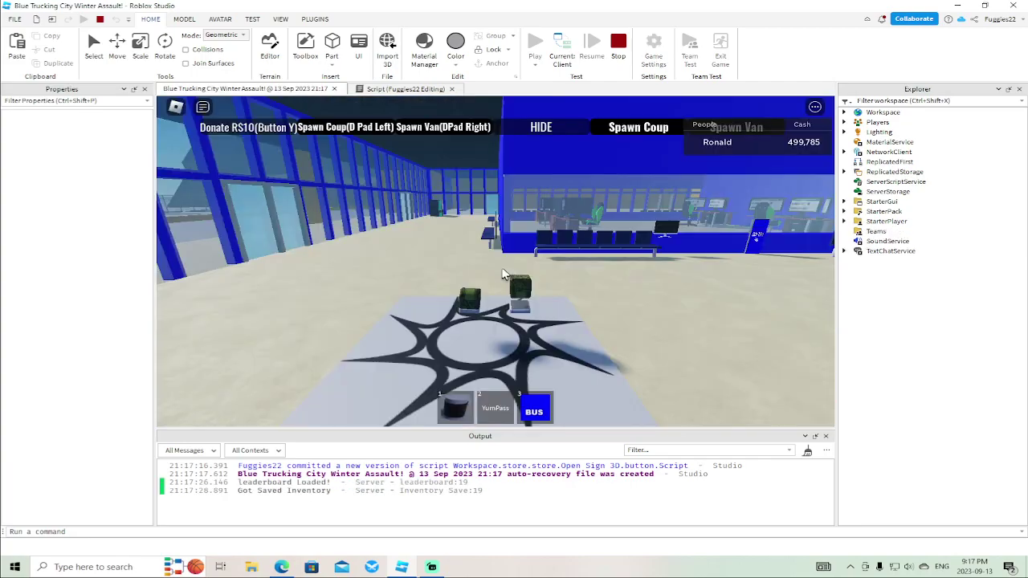
key(w)
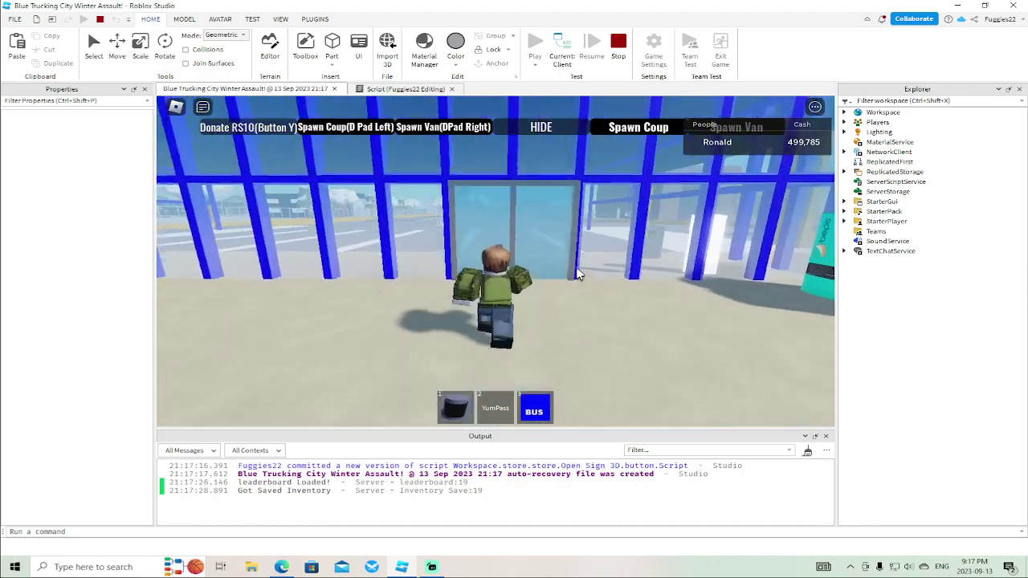
key(w)
key(Tab)
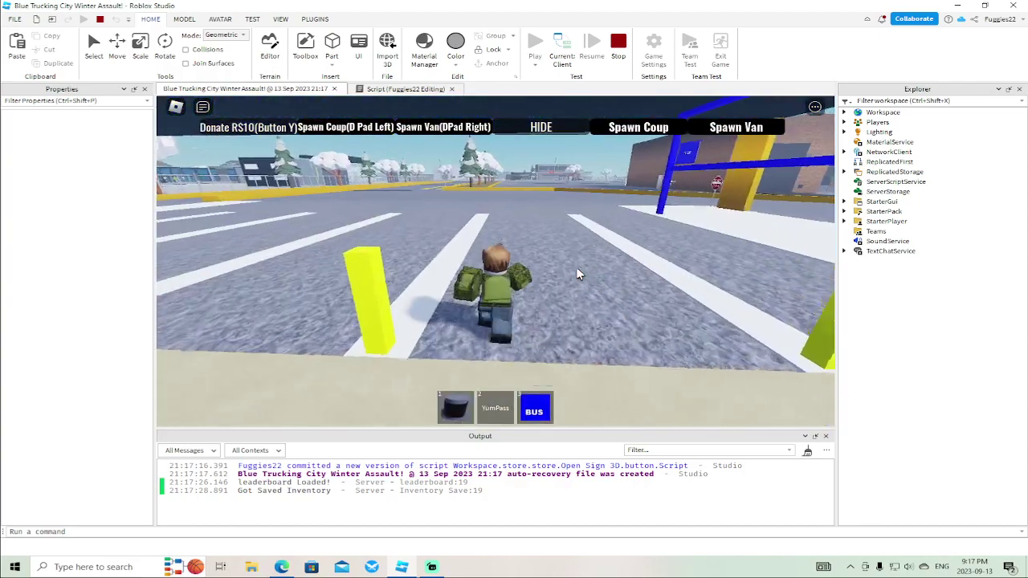
key(w)
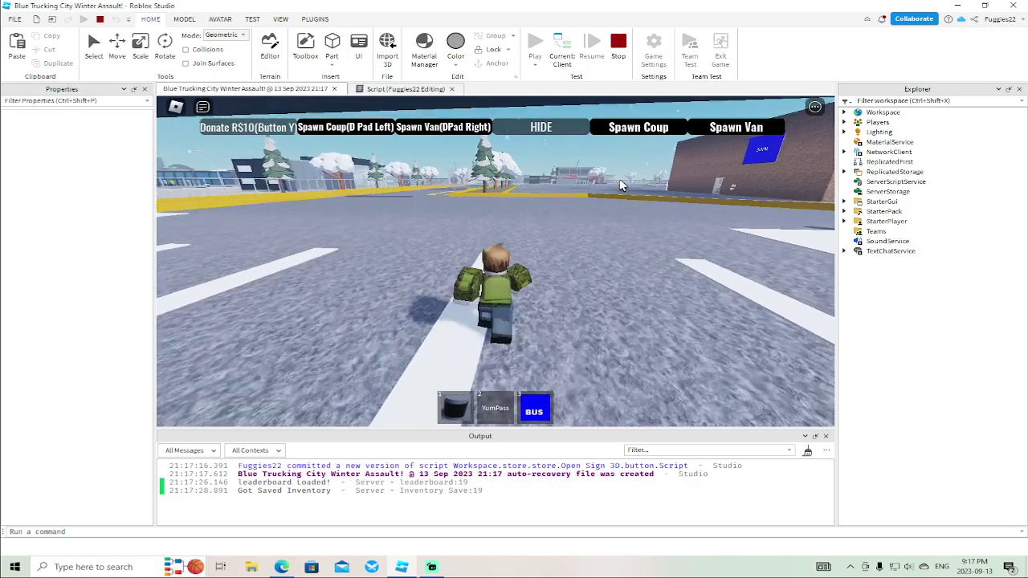
key(w)
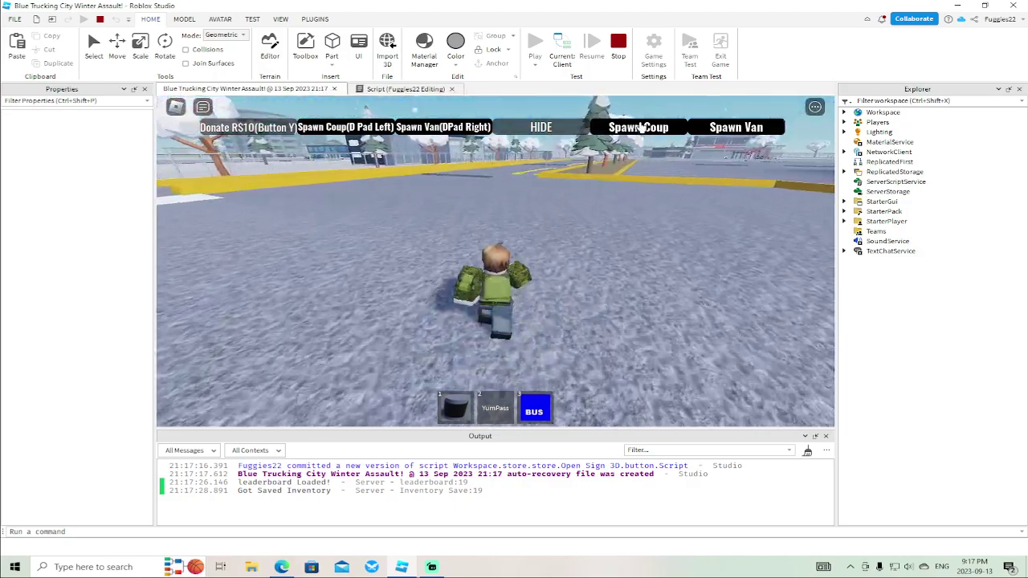
Spawn a coup in the parking lot and get into its driver's seat
click(639, 130)
key(w)
right_drag(676, 311, 676, 311)
key(e)
right_drag(615, 330, 615, 330)
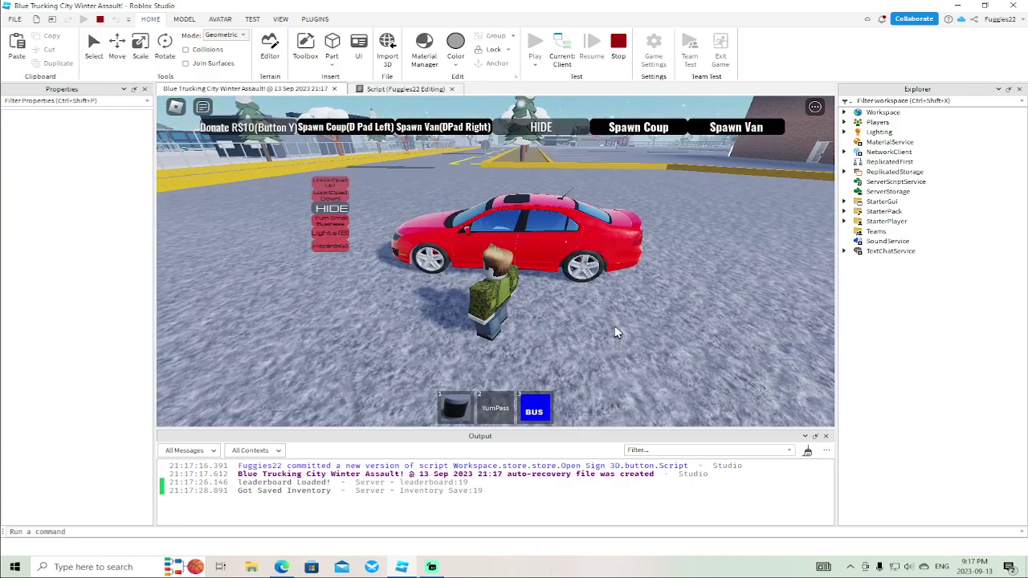
key(e)
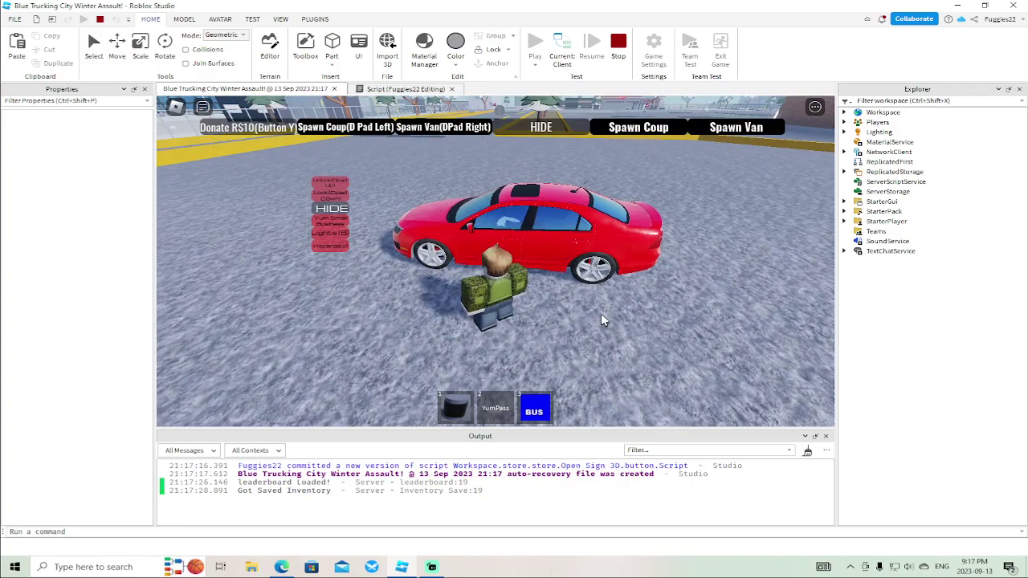
key(w)
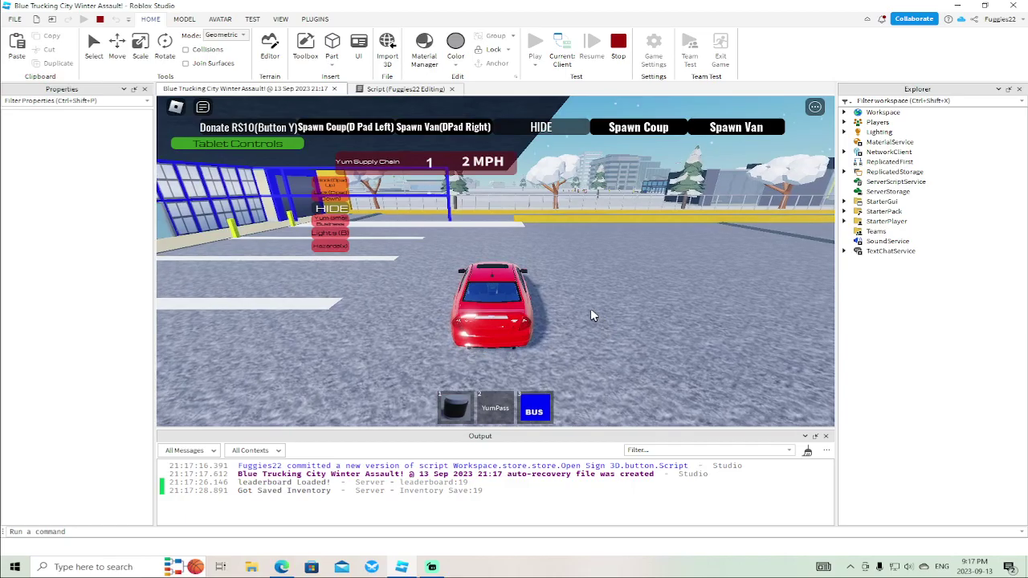
Drive the red car out of the parking lot and along the city road towards the store
key(w)
key(d)
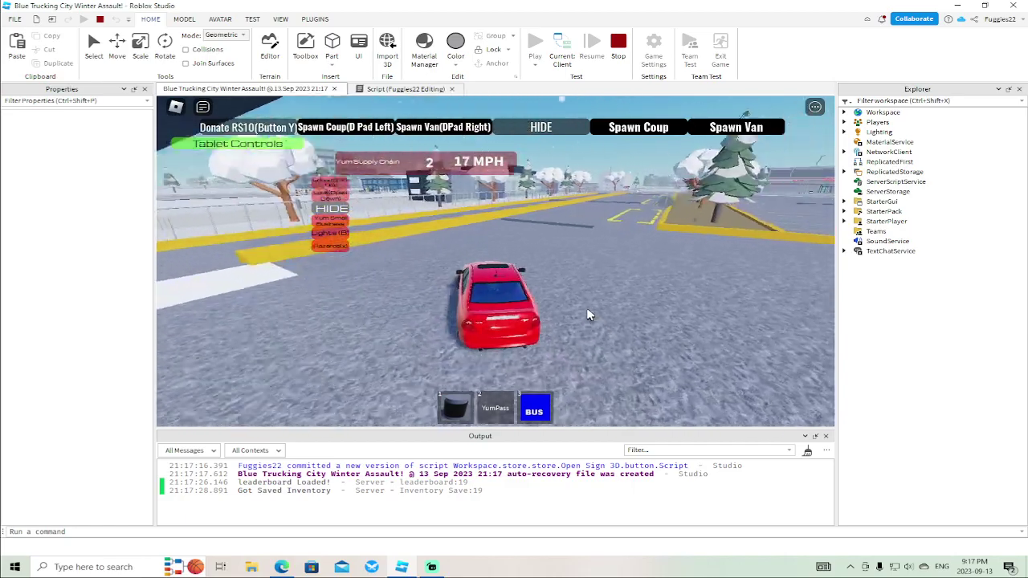
key(w)
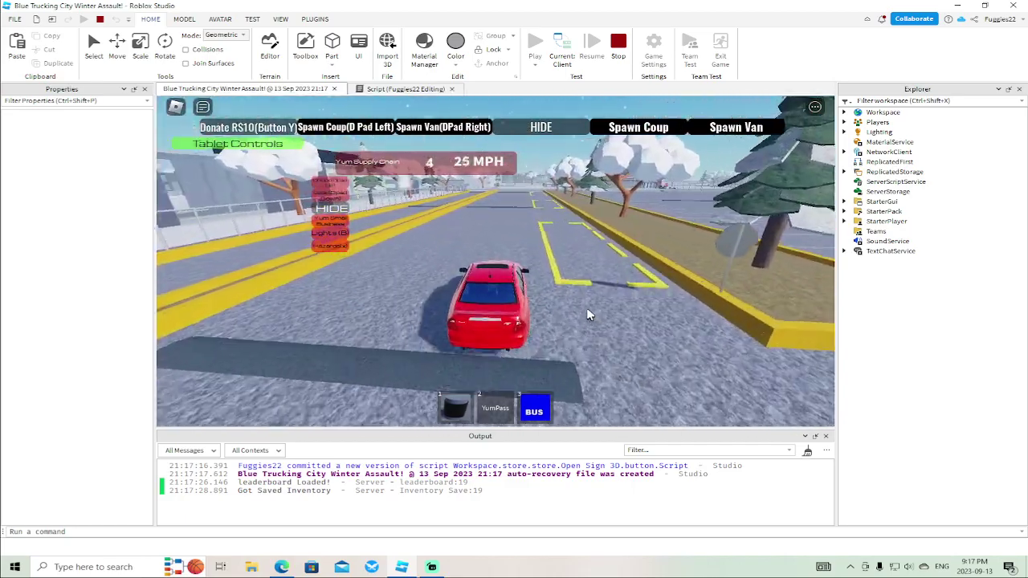
key(w)
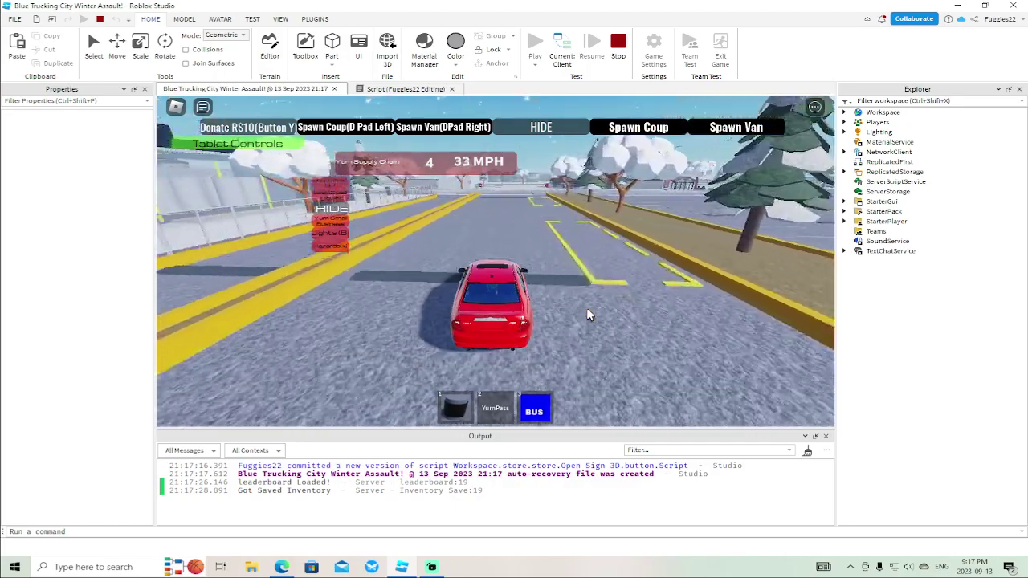
key(w)
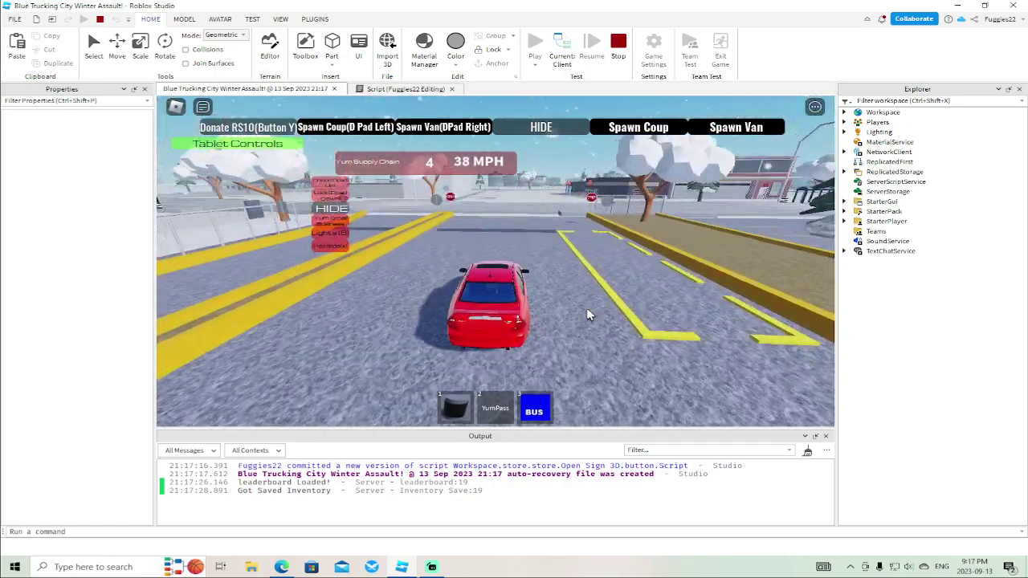
key(s)
key(a)
key(a)
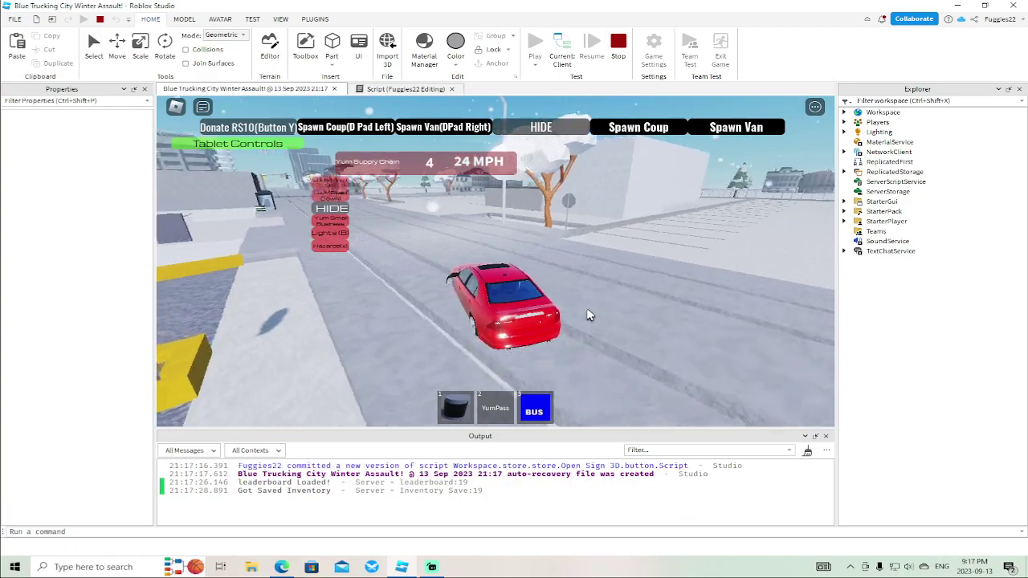
key(w)
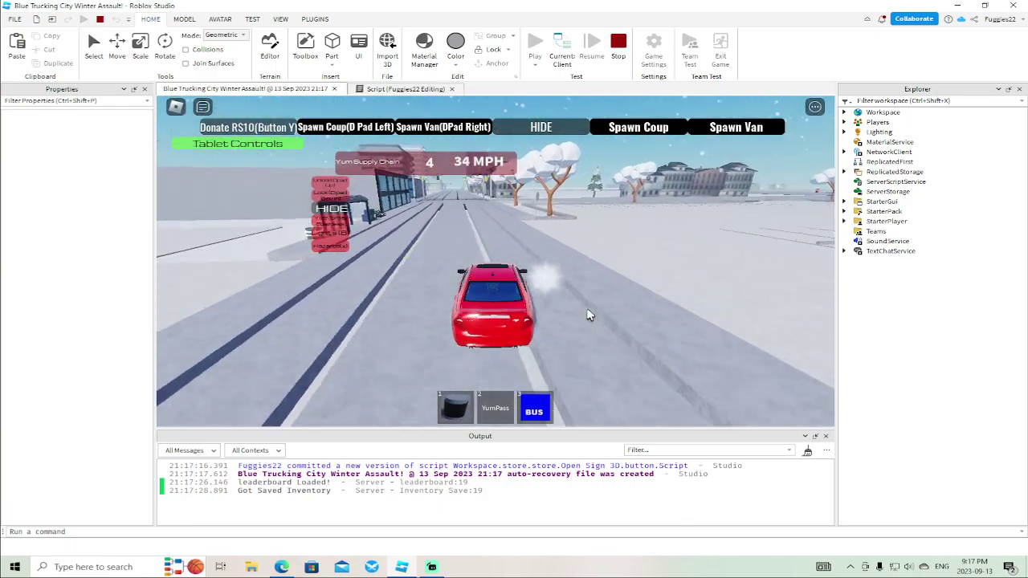
key(w)
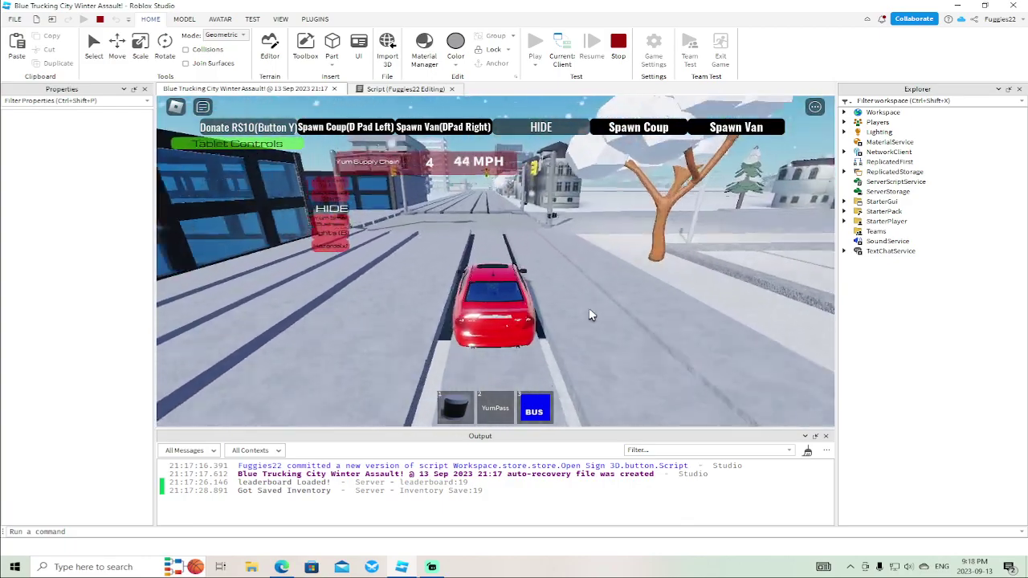
key(w)
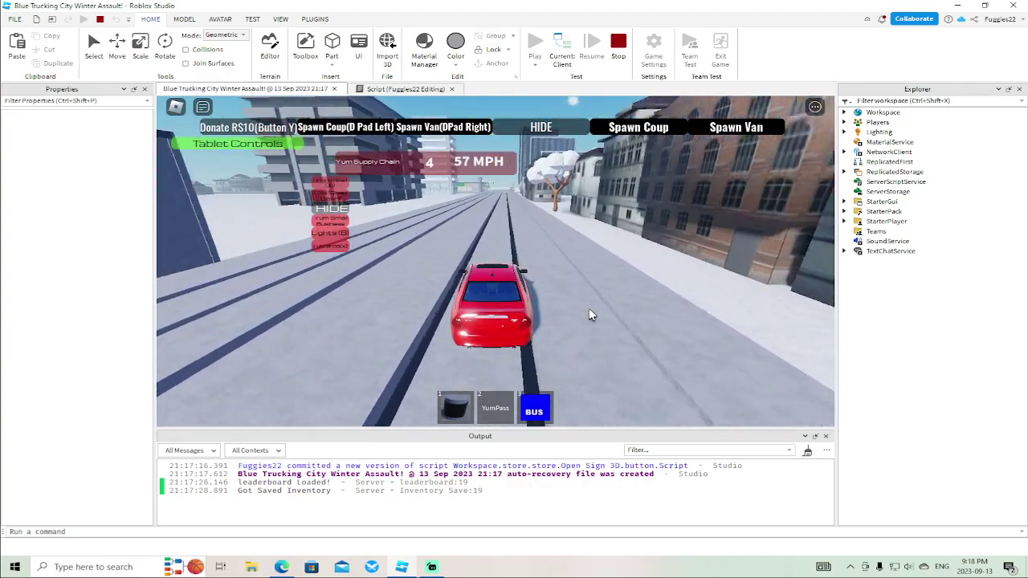
key(w)
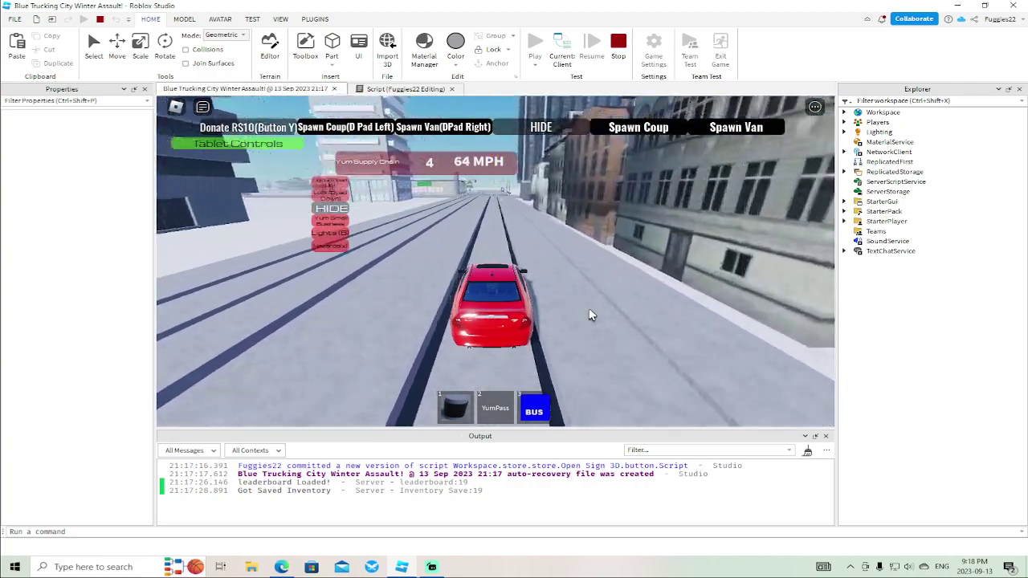
key(w)
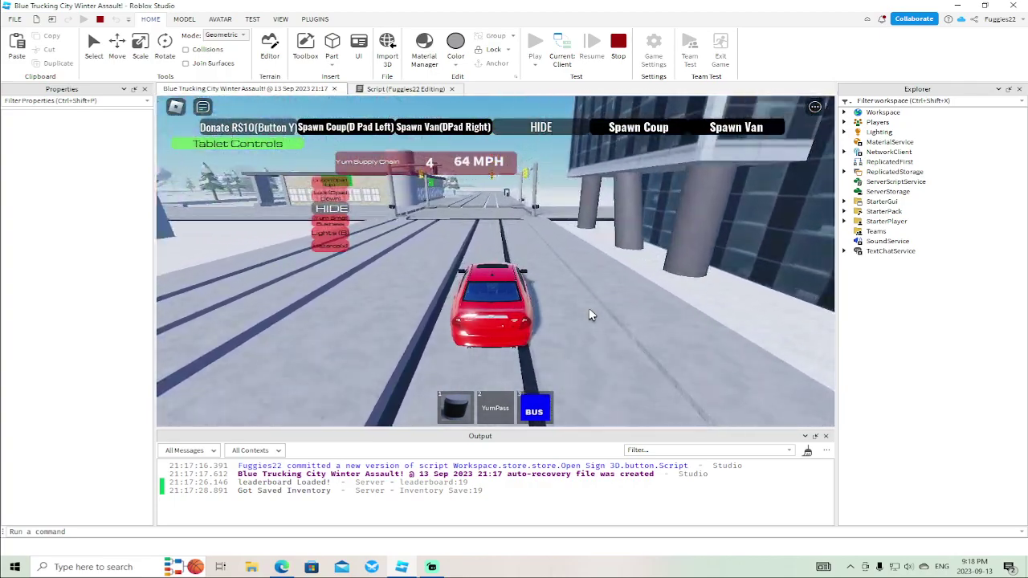
key(w)
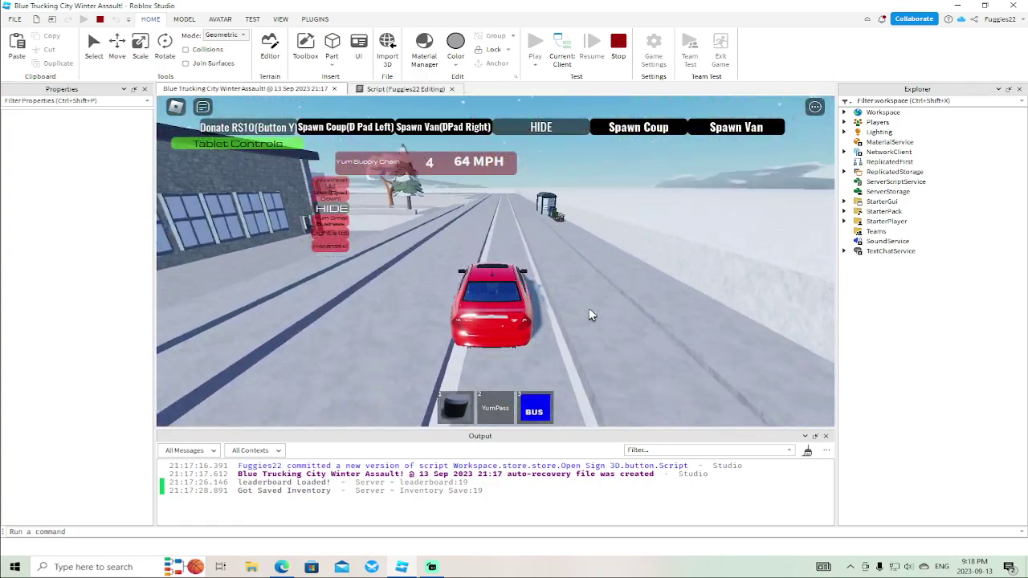
Turn off the road past the gas station and stop the car in the store's front parking area
key(a)
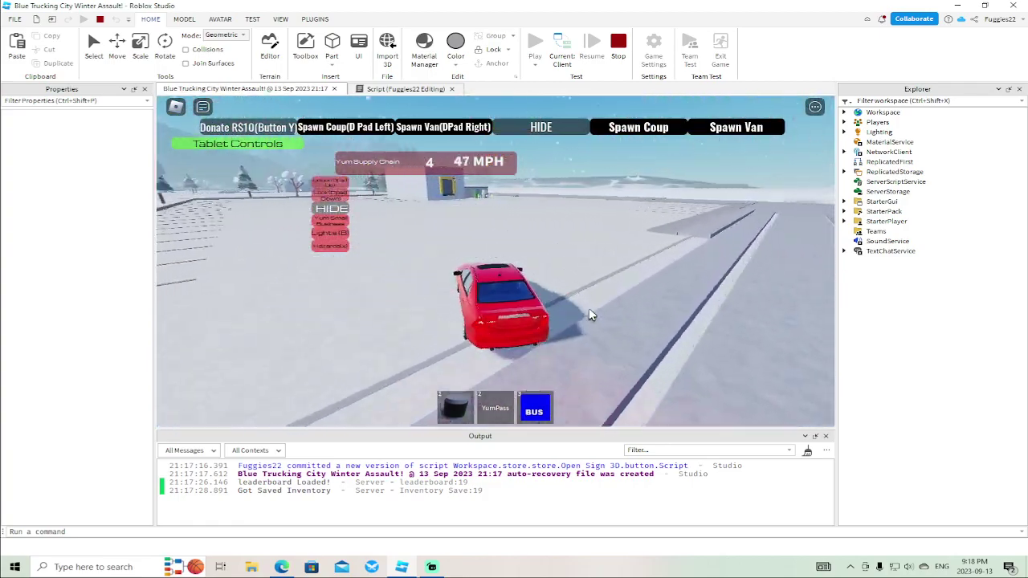
key(d)
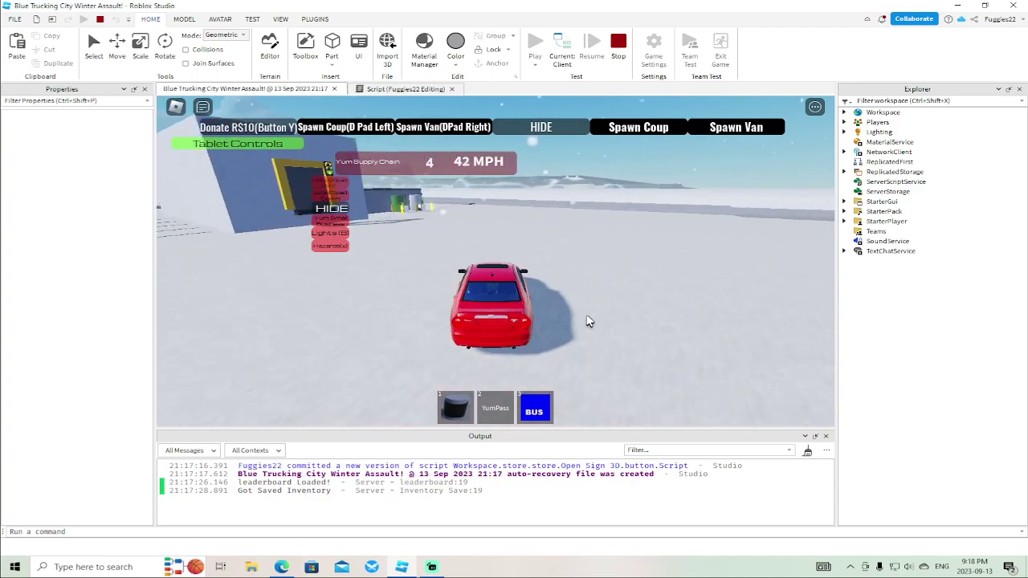
key(a)
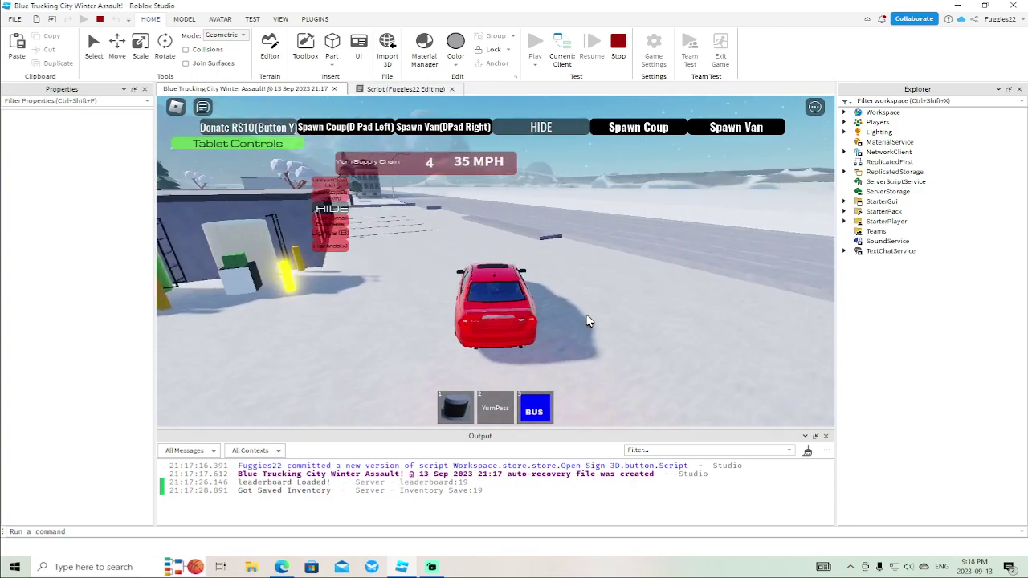
key(s)
key(a)
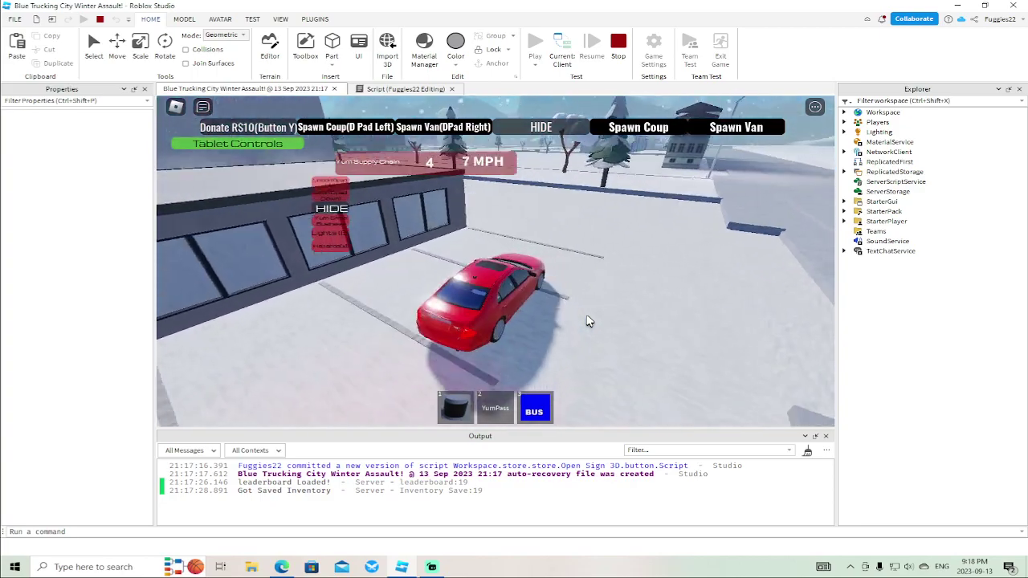
Get out of the car and walk the character through the door into the store
key(space)
key(w)
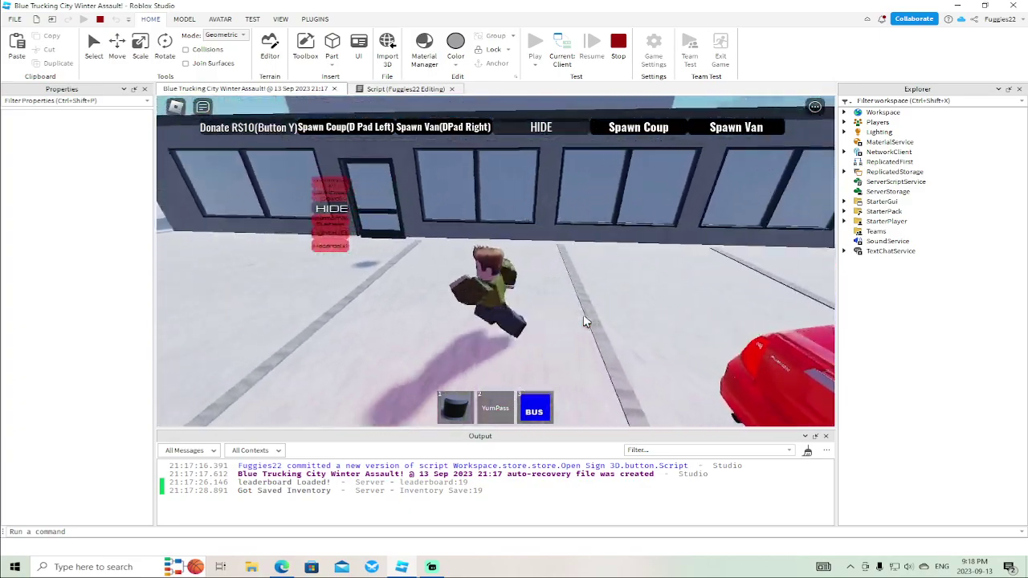
key(w)
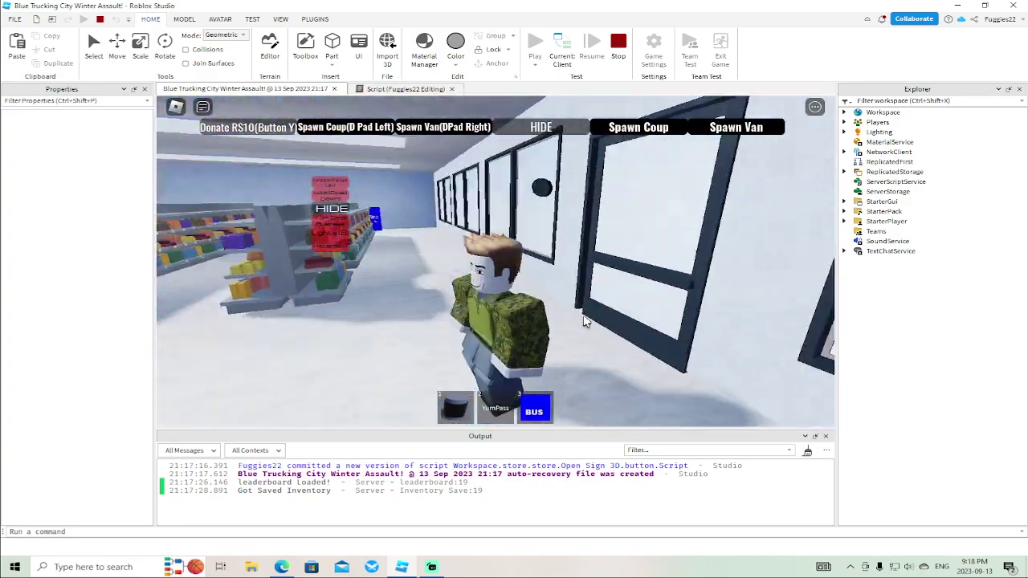
Walk the character behind the store's checkout counter and trigger the Interact prompt on the wall beside the Log In sign
key(w)
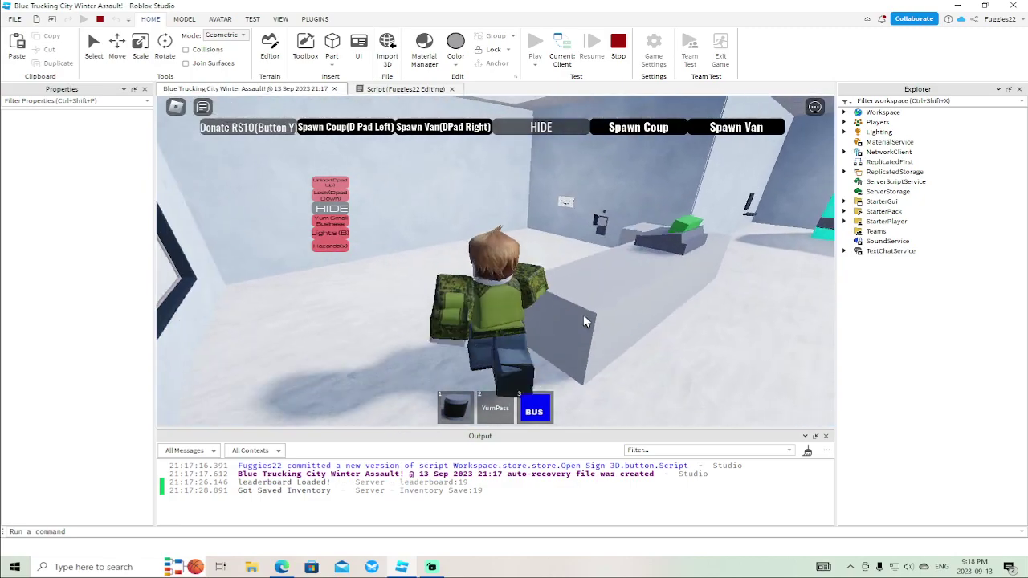
key(w)
key(w)
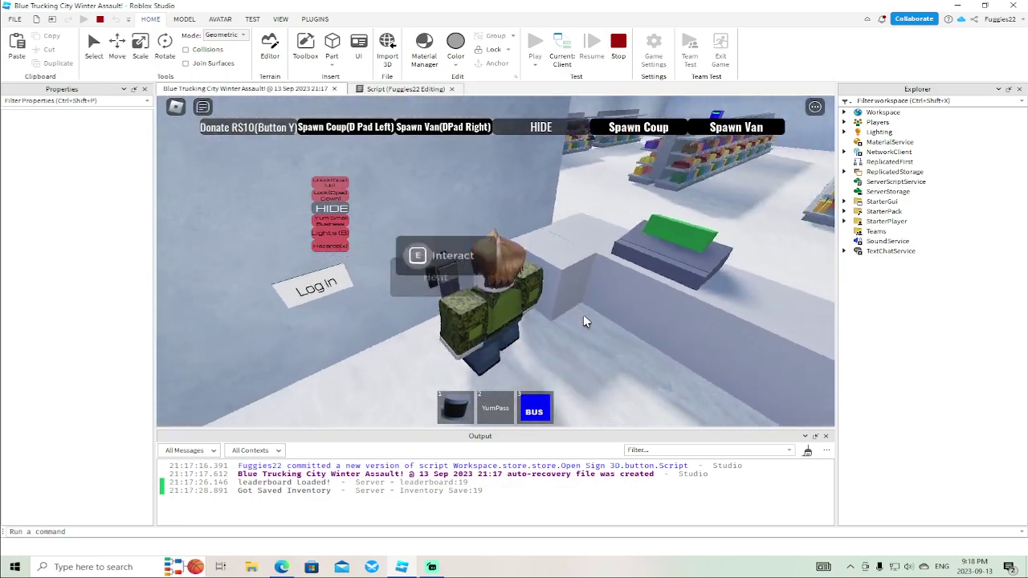
key(e)
key(w)
right_drag(583, 317, 584, 317)
key(w)
key(w)
key(w)
key(e)
Walk the character out of the store to check the window sign from outside, and stop the playtest
key(w)
key(w)
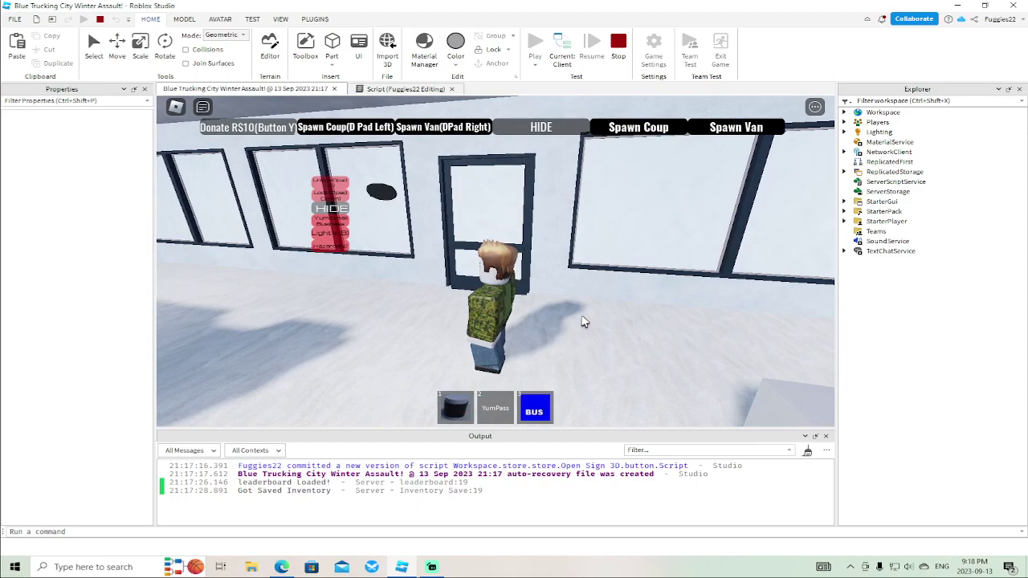
scroll(584, 321, down, 2)
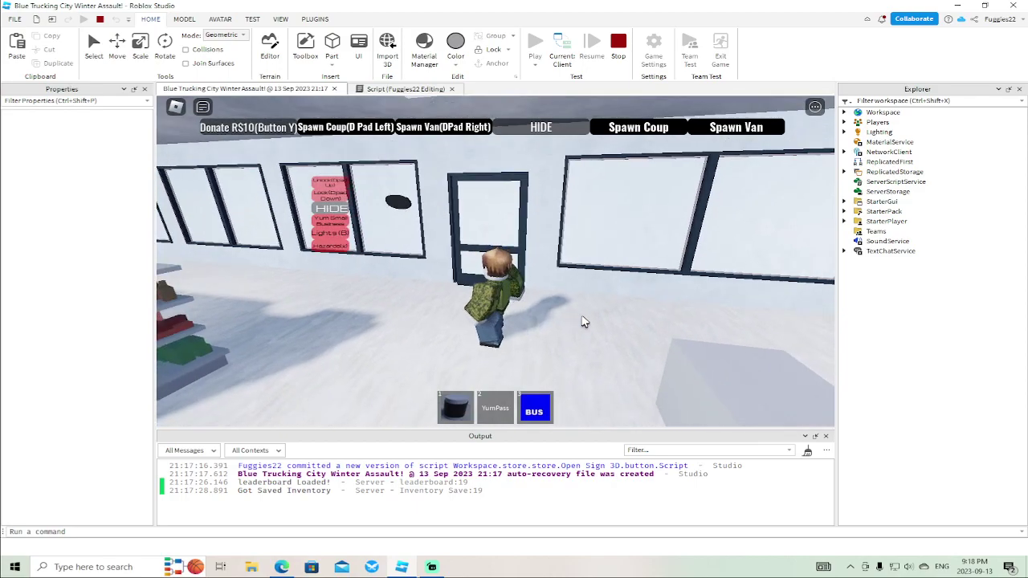
key(s)
right_drag(586, 322, 586, 322)
key(w)
key(d)
key(w)
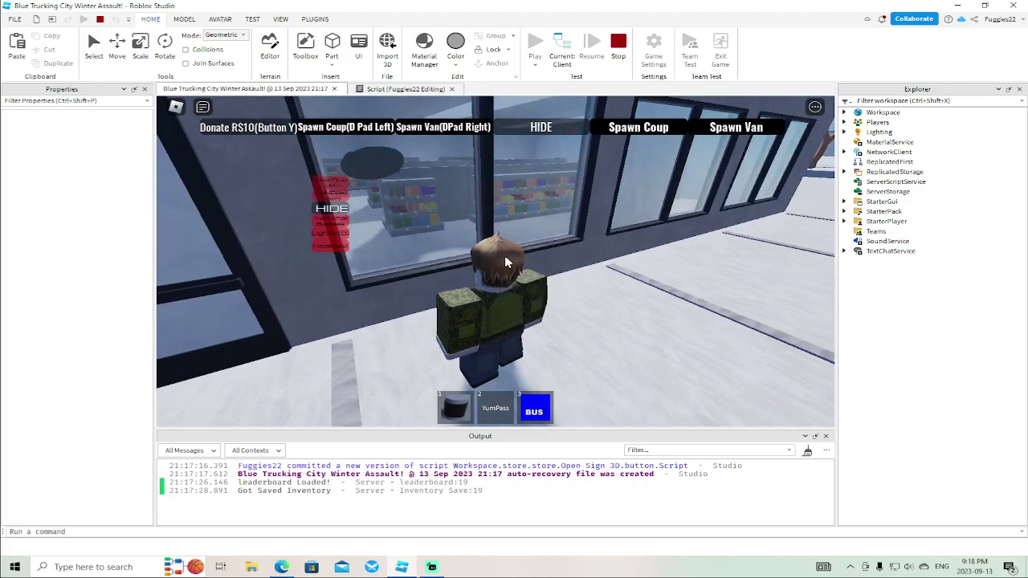
click(618, 47)
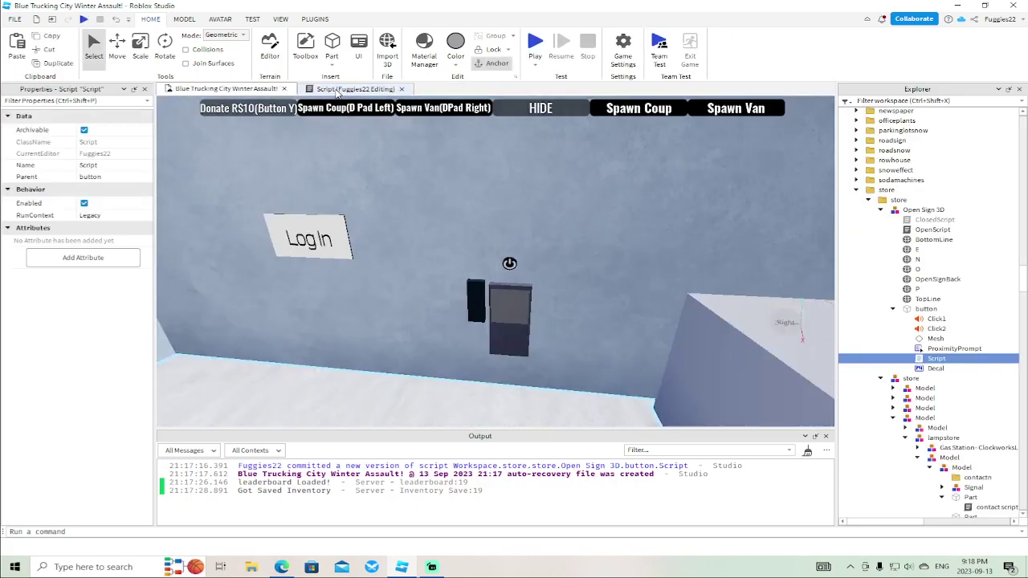
Delete the isOn variable, the on and off functions and the if line from the button's script, and set its initial wait to .1
click(341, 89)
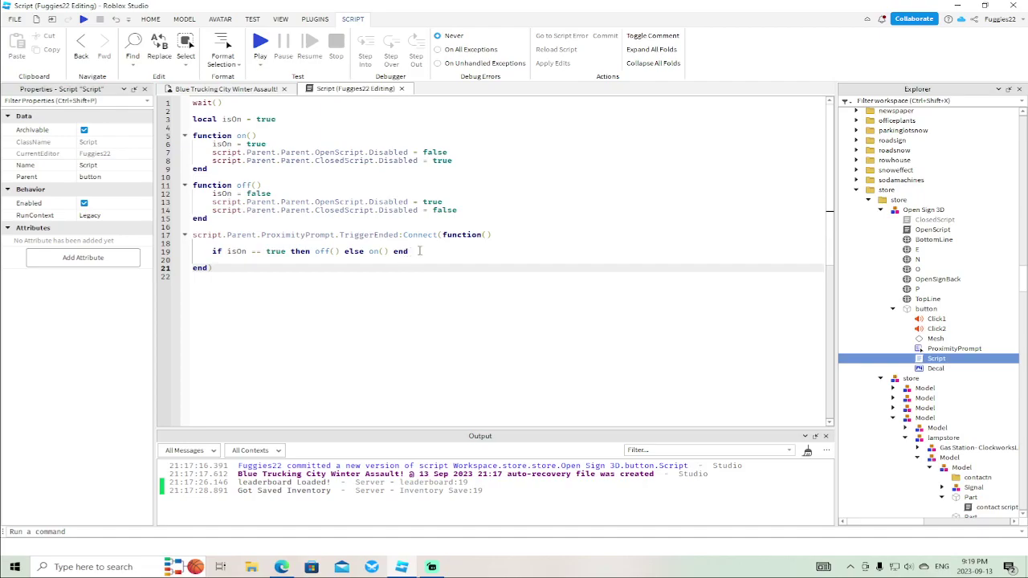
drag(215, 219, 186, 115)
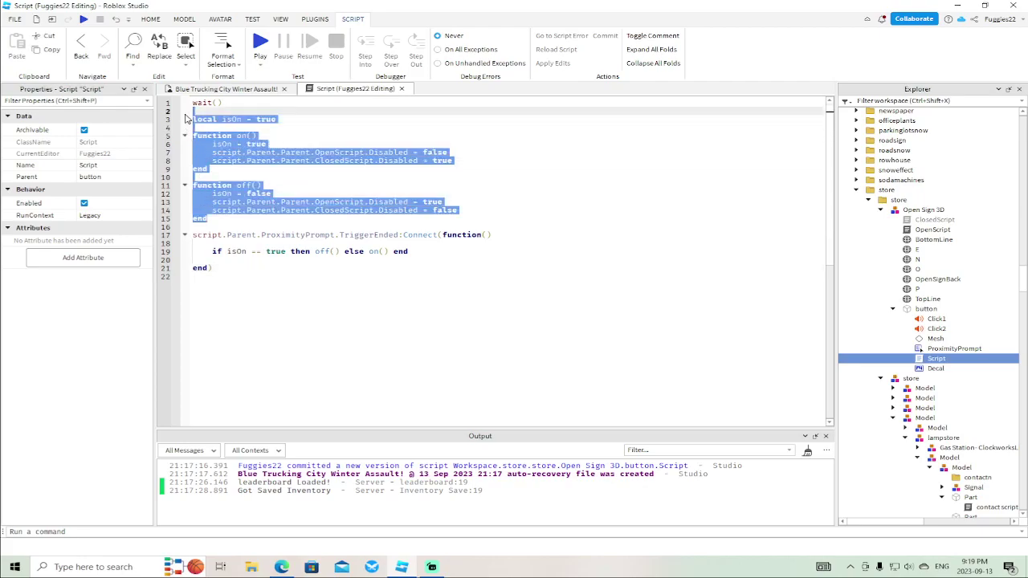
key(BackSpace)
drag(417, 144, 190, 138)
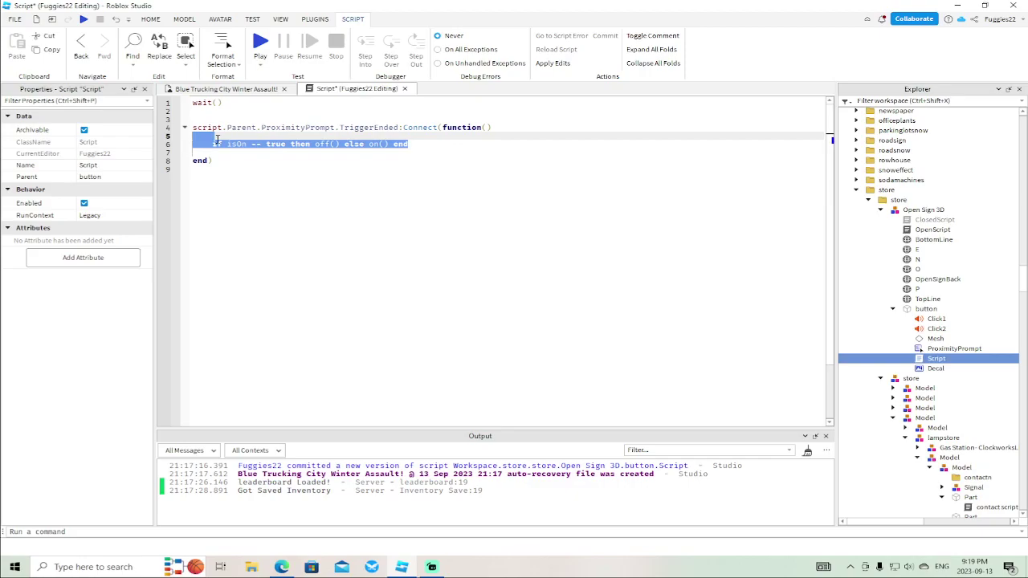
key(BackSpace)
click(217, 102)
text(.1)
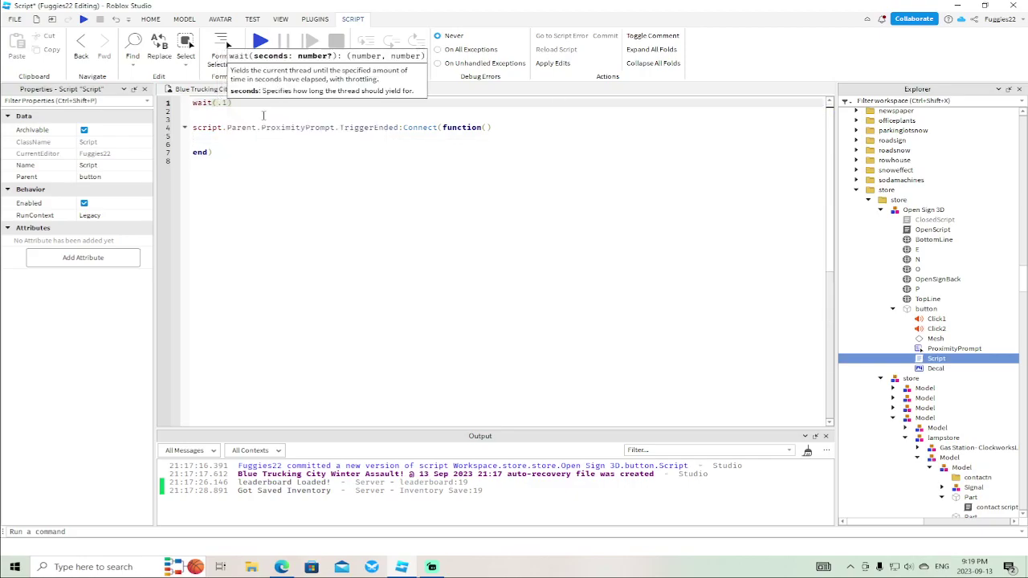
Add script.Parent.Parent.OpenScript.Enabled = true inside the TriggerEnded function, with a blank line above it
click(308, 136)
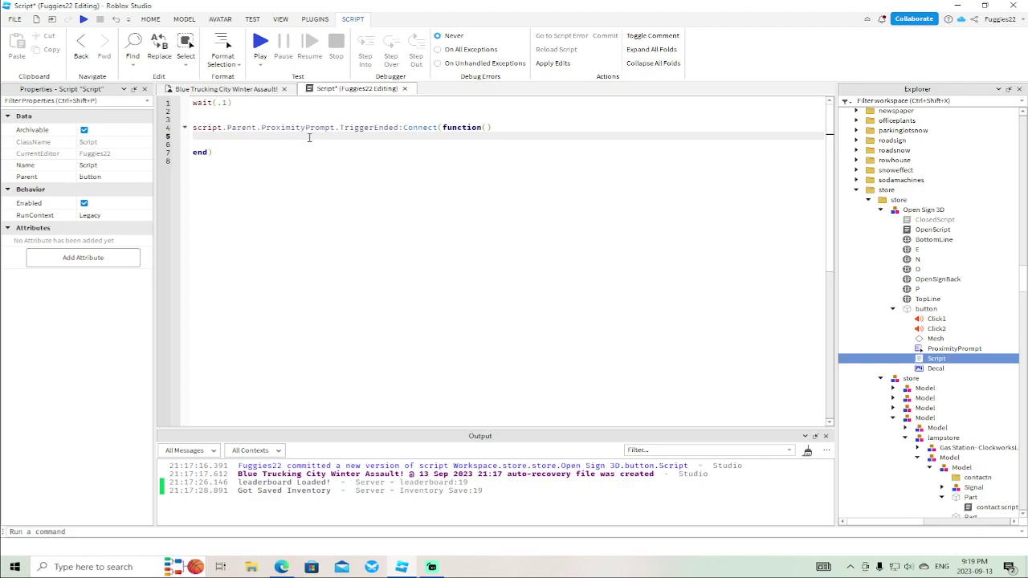
text(script)
text(.Parent.Parent)
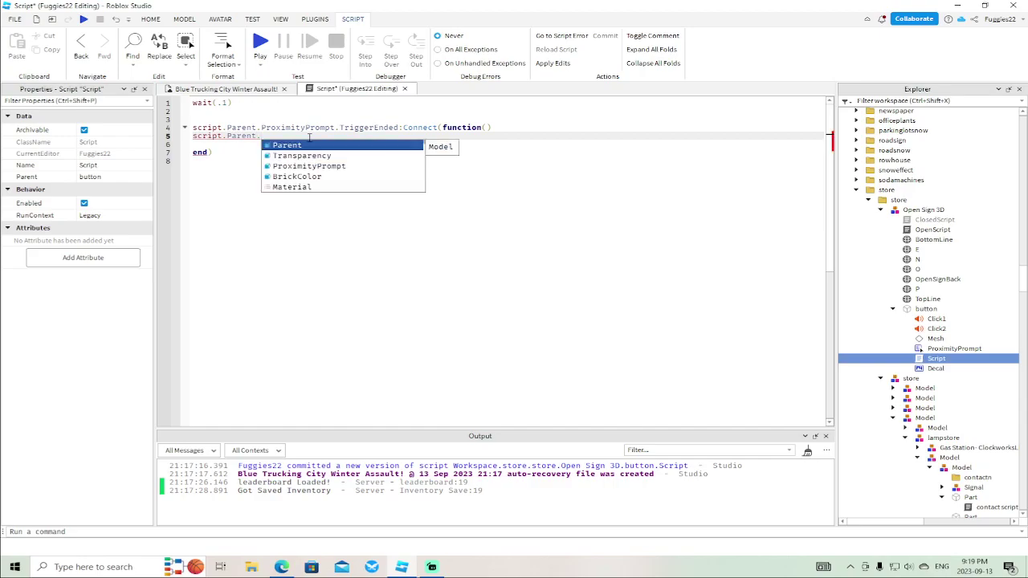
text(.OpenScript)
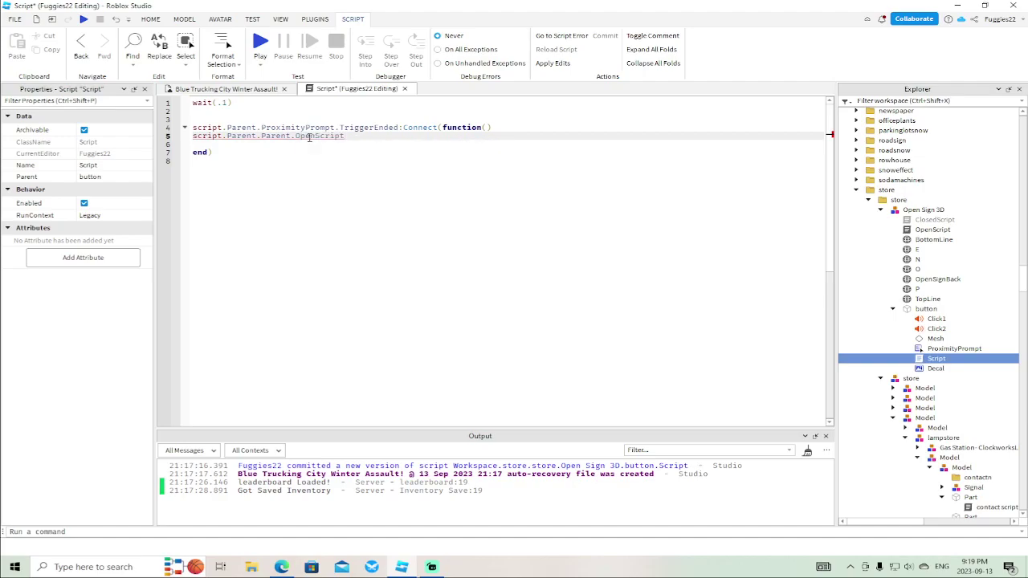
text(.Enabled = true)
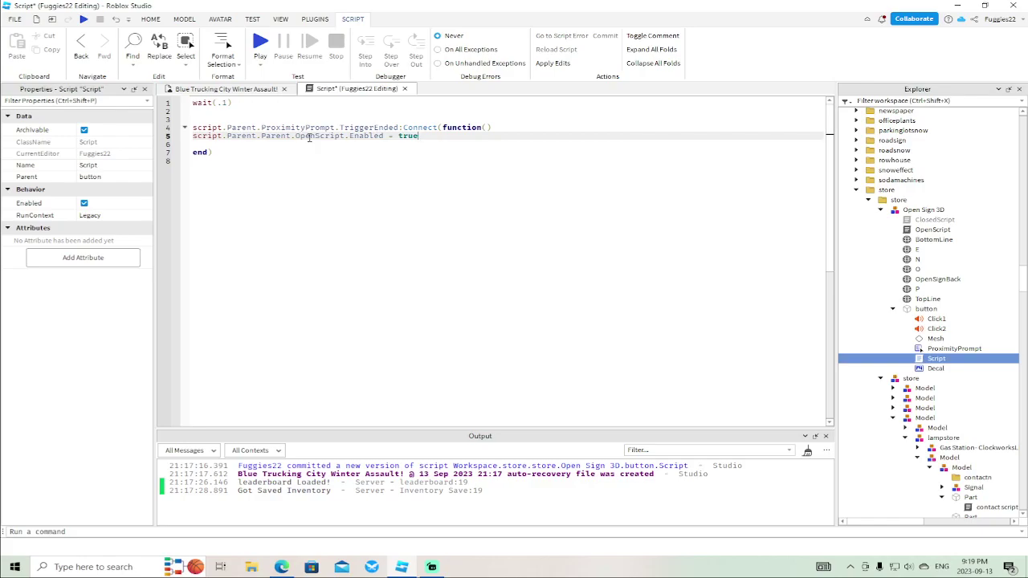
click(509, 126)
key(Return)
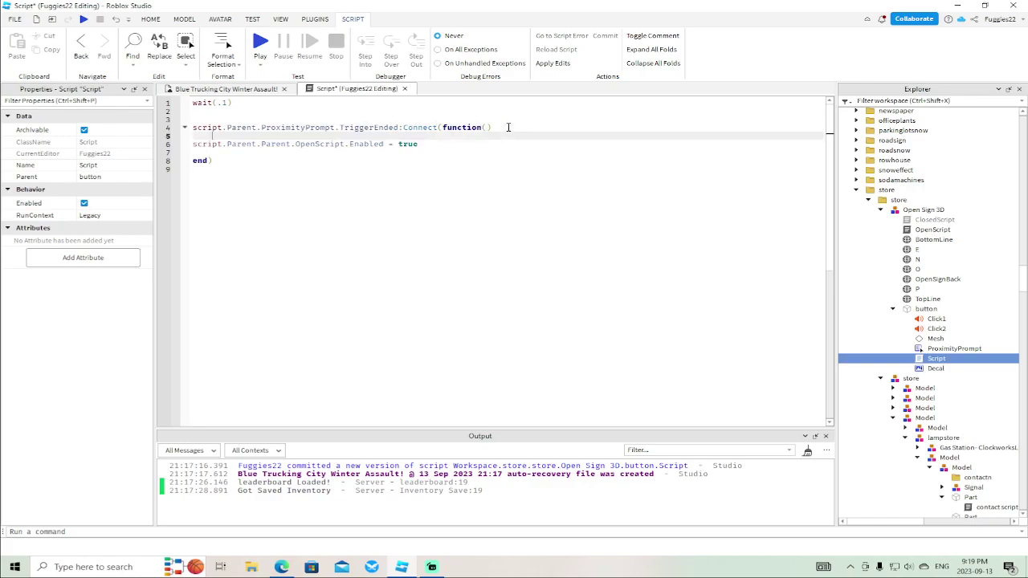
click(448, 145)
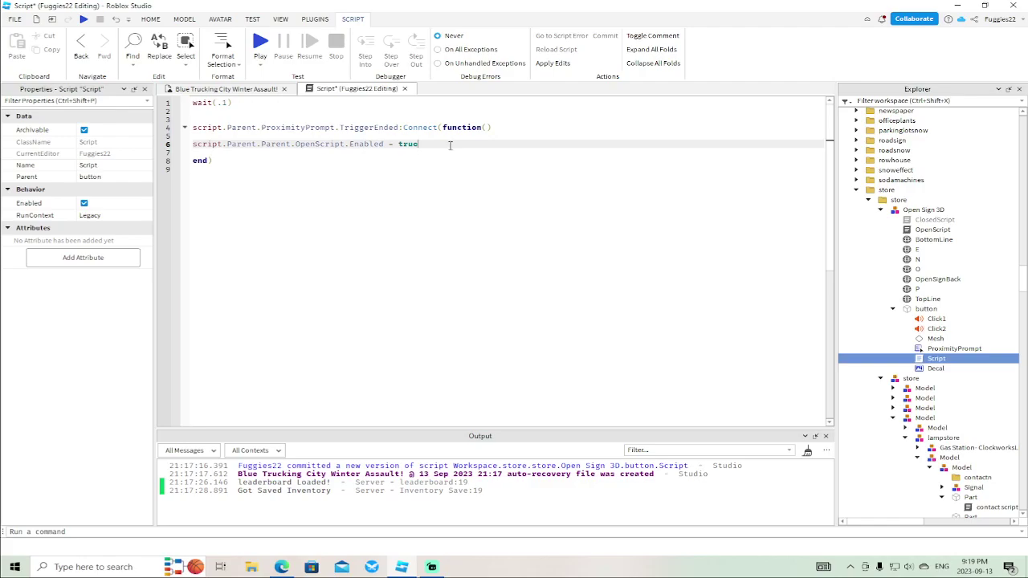
Open OpenScript under Open Sign 3D and review its LED sign loop from beginning to end
double_click(931, 230)
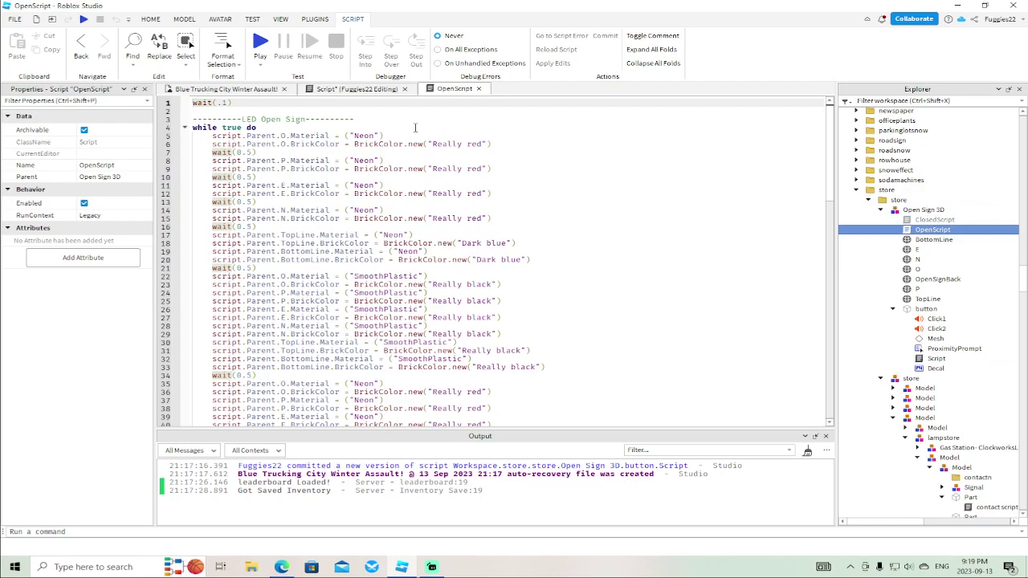
scroll(510, 214, down, 13)
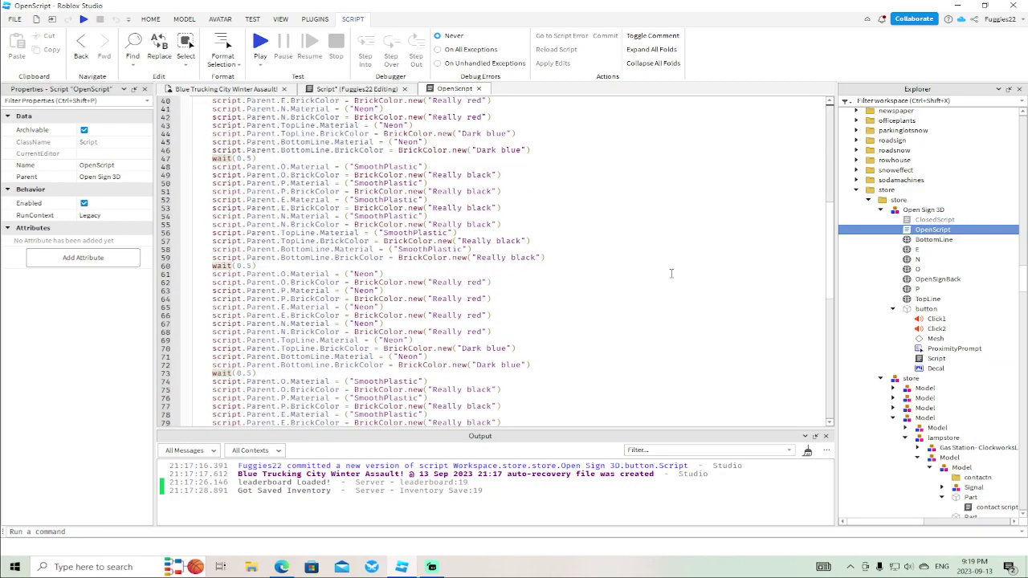
drag(830, 285, 831, 138)
scroll(595, 261, down, 20)
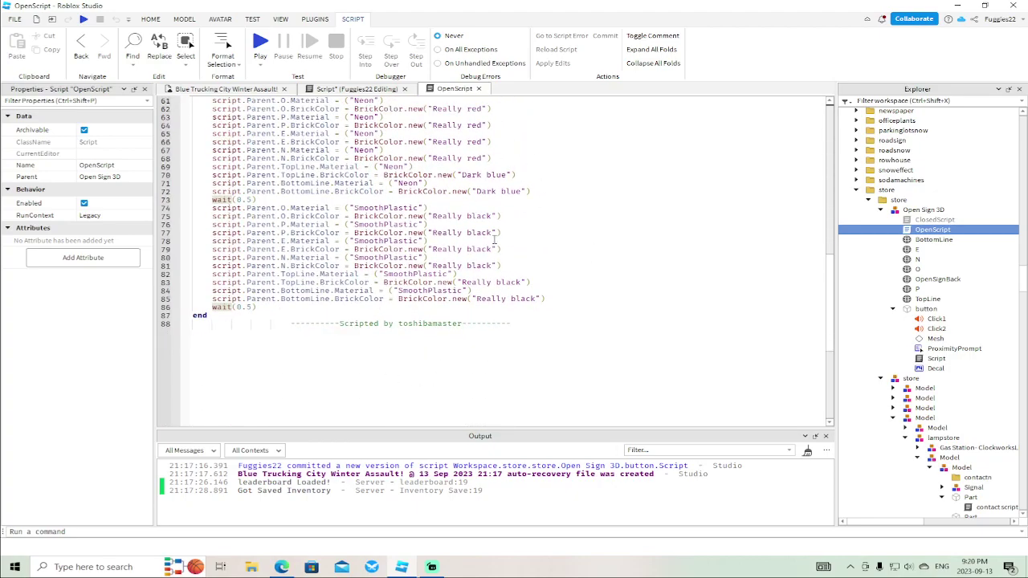
scroll(493, 270, up, 20)
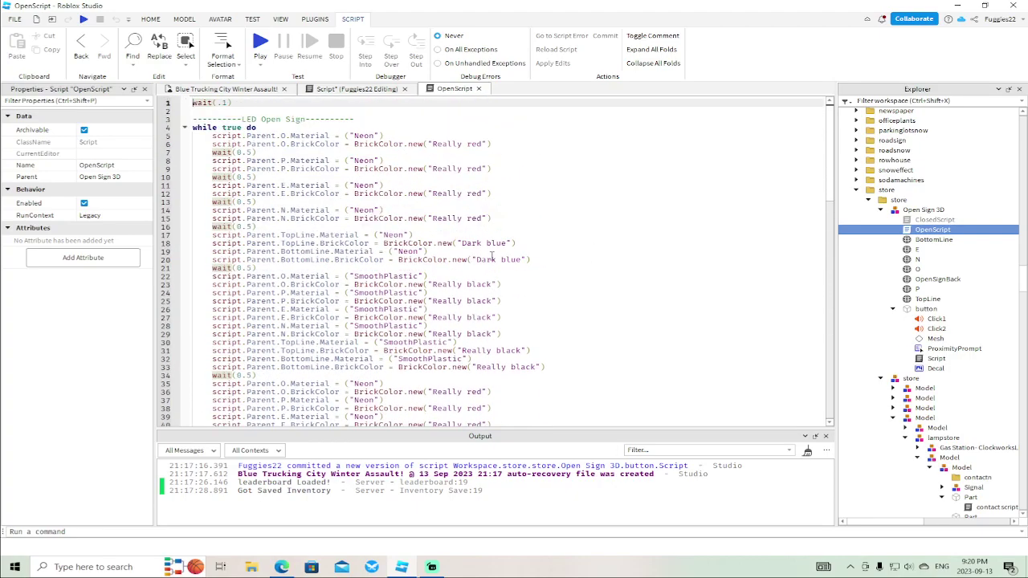
Insert a BoolValue into the Open Sign 3D model
right_click(916, 210)
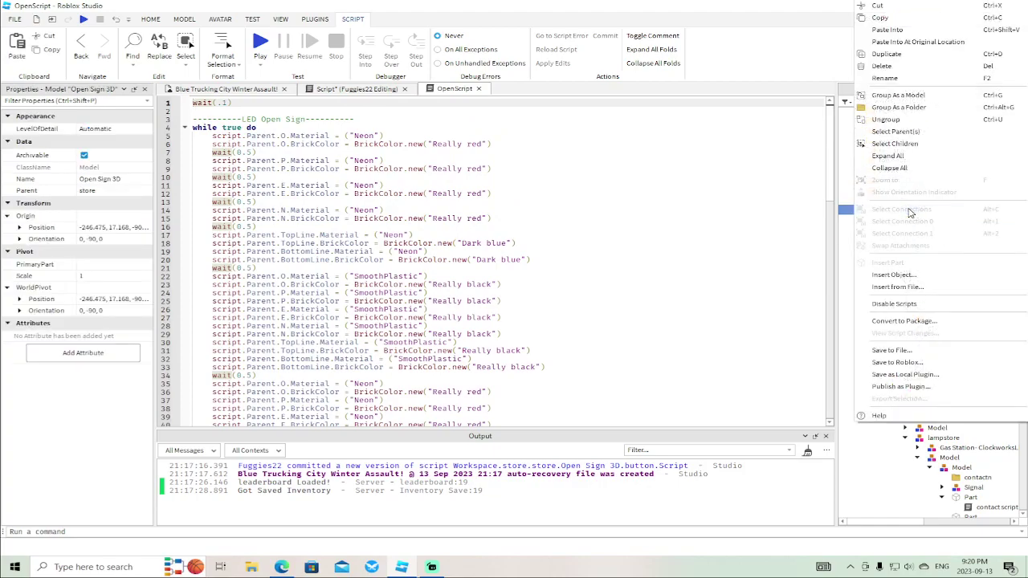
click(915, 277)
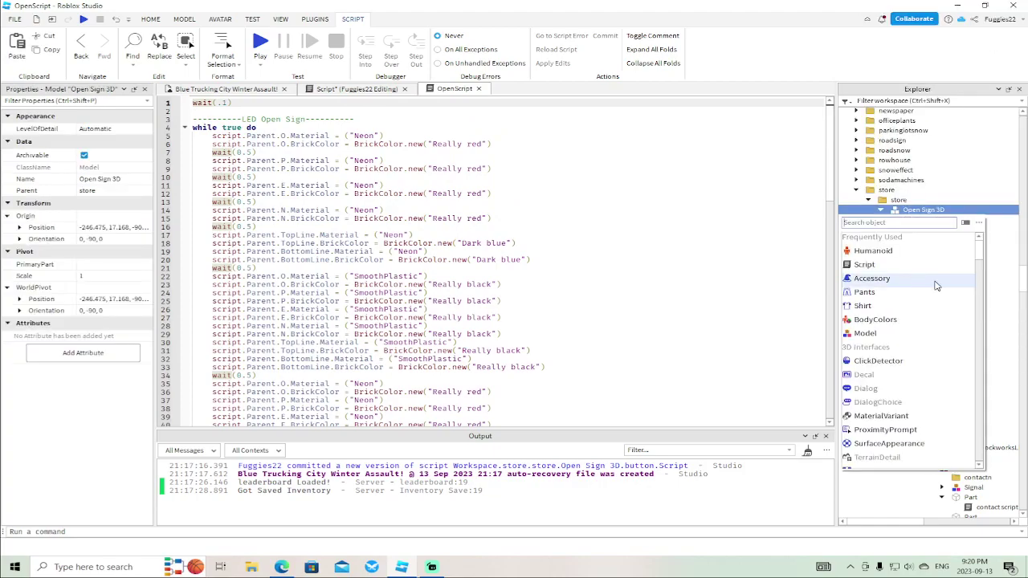
text(bool)
key(Return)
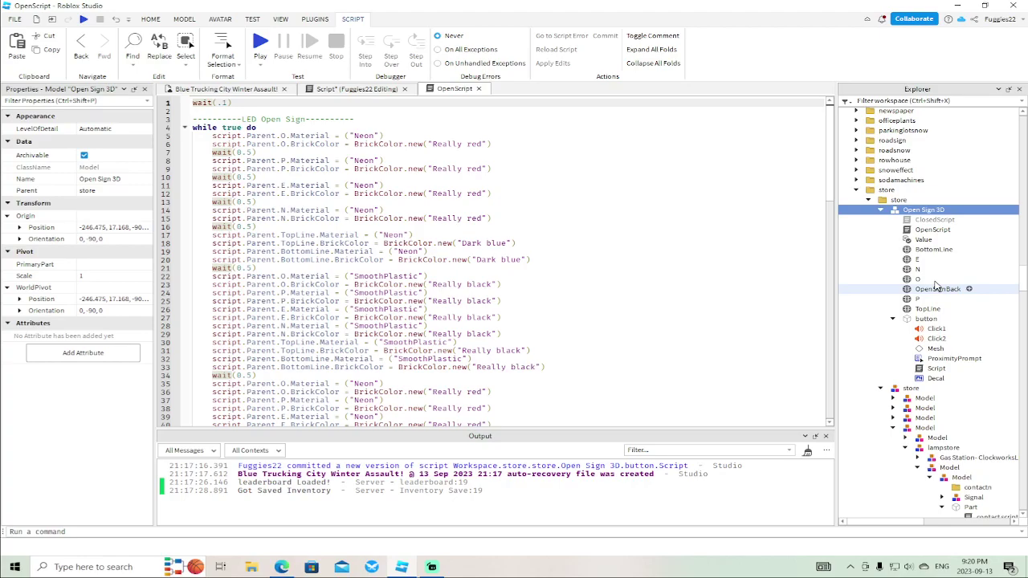
right_click(925, 240)
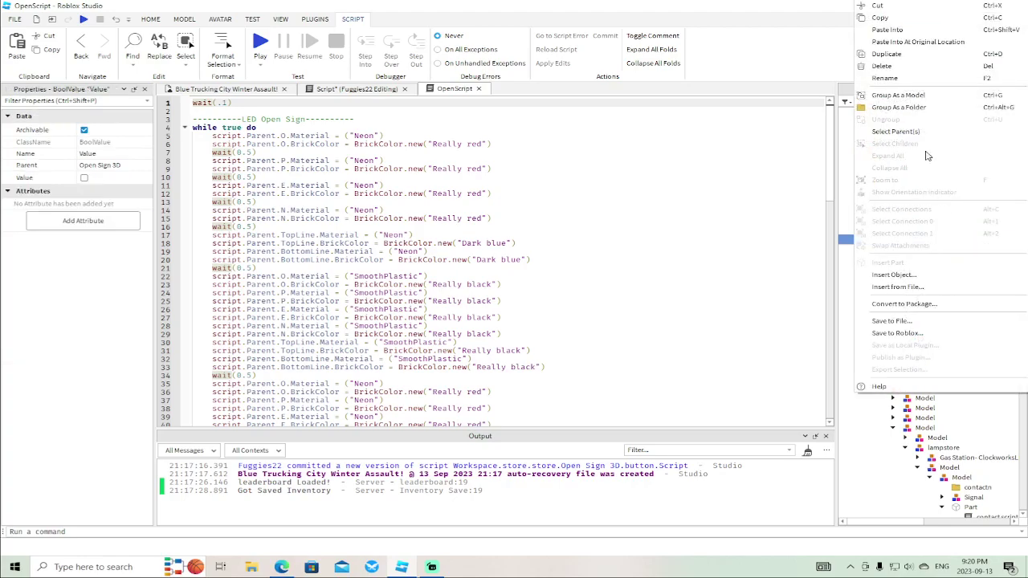
double_click(902, 83)
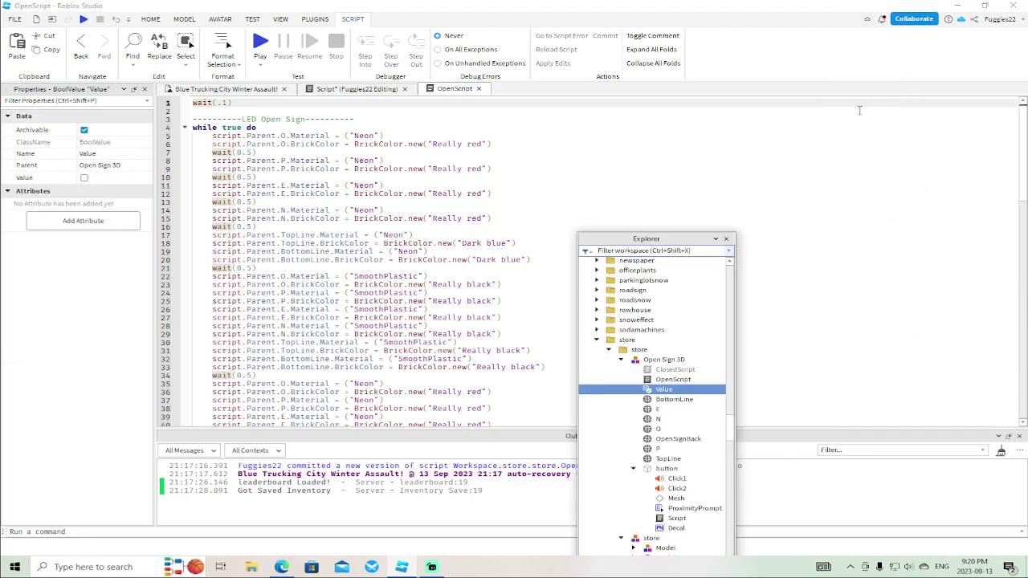
mouse_move(629, 241)
mouse_down()
mouse_move(706, 233)
mouse_move(659, 260)
mouse_move(642, 255)
mouse_up()
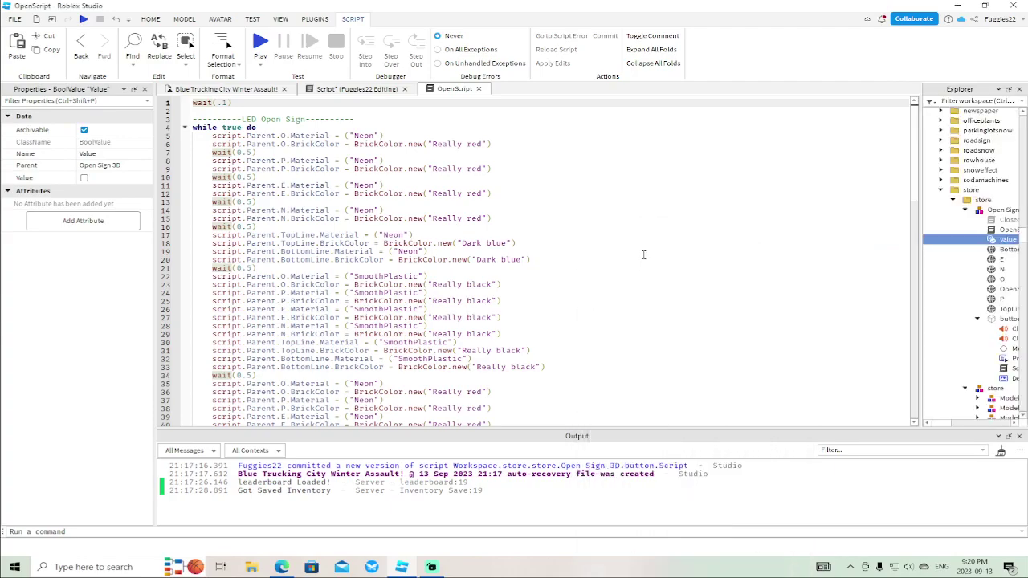
Rename the new BoolValue under Open Sign 3D as on and widen the Explorer to show the full object names
right_click(1003, 238)
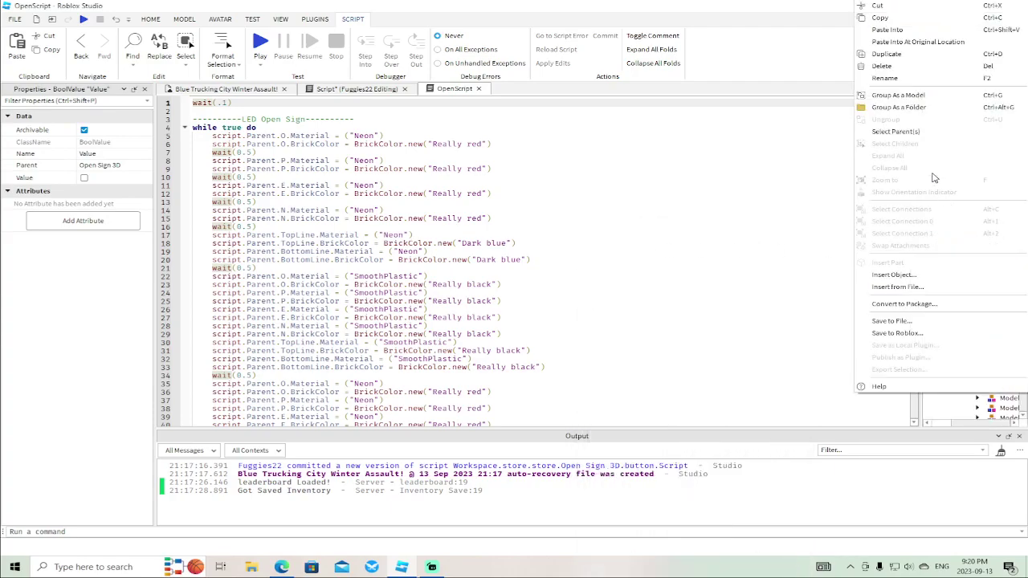
click(899, 78)
text(on)
key(Return)
drag(921, 255, 829, 256)
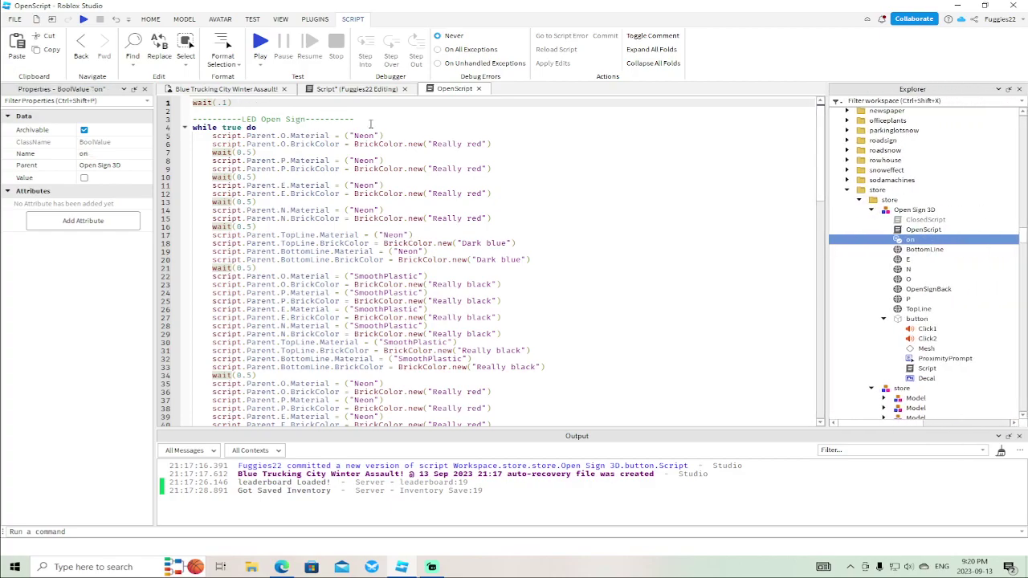
In the button's script, add script.Parent.Parent.on.Value = true directly above the line that enables OpenScript
click(356, 88)
click(514, 129)
key(Return)
text(script)
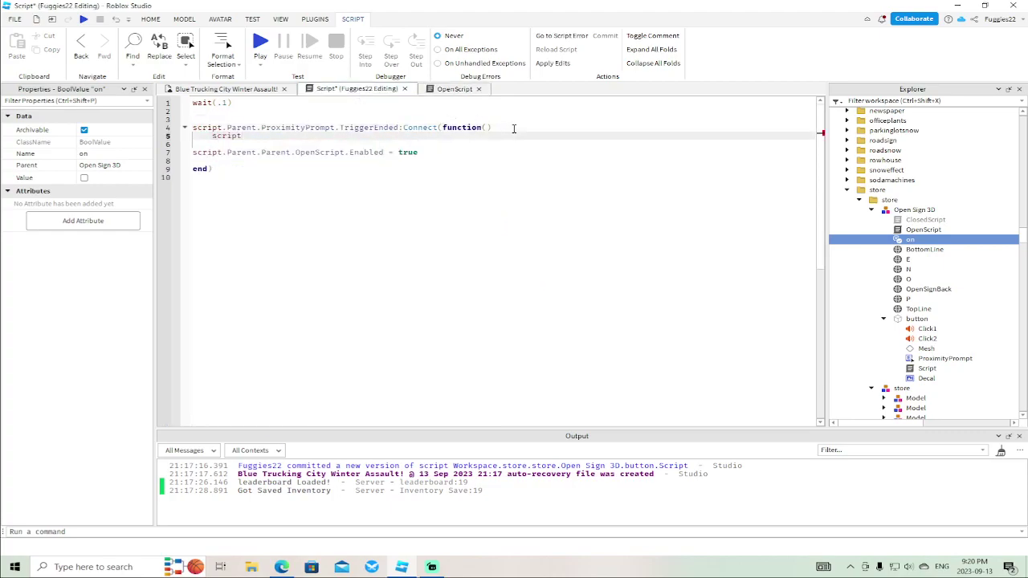
text(.Parent.Parent.)
text(io)
text(on.v)
key(Tab)
text(= true)
click(214, 142)
key(BackSpace)
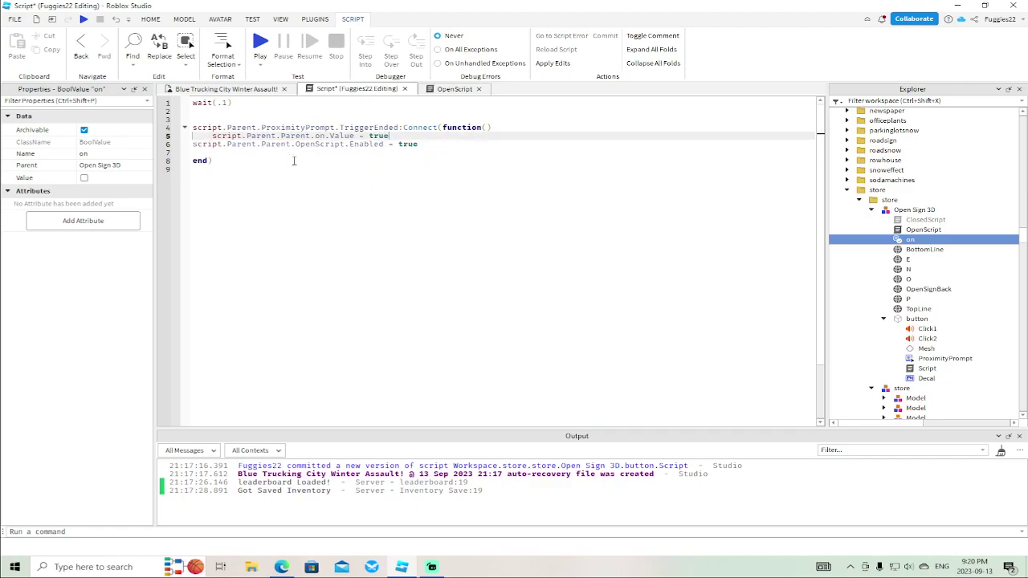
In OpenScript, declare local on = script.Parent.on.Value below the LED Open Sign comment and begin an if on condition above the loop
click(446, 89)
key(Return)
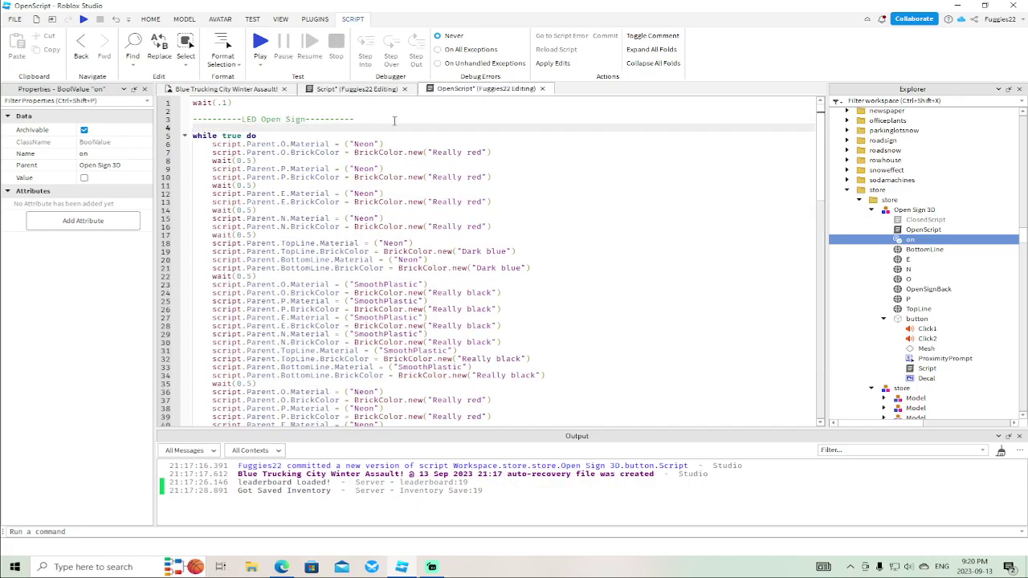
text(if on)
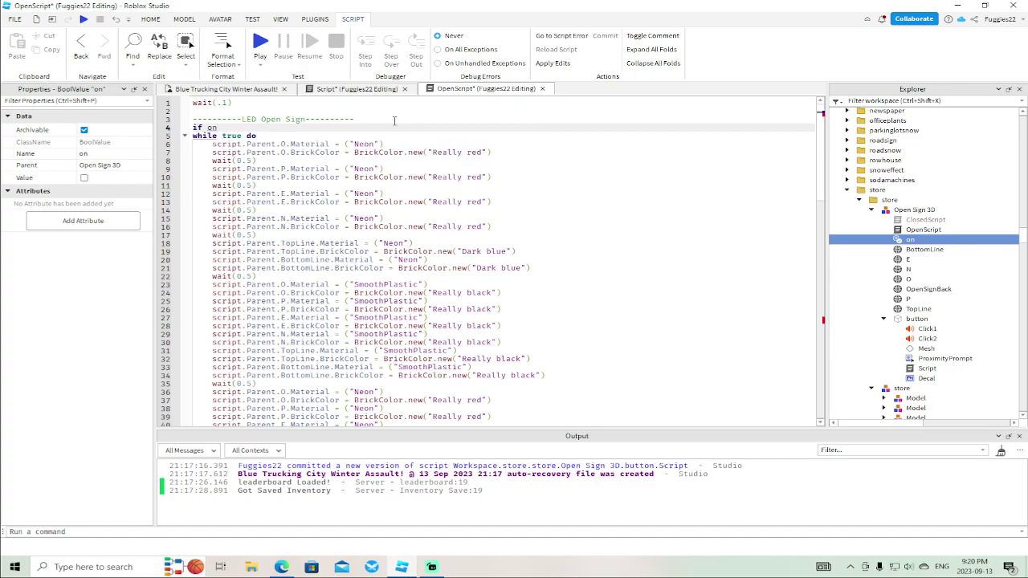
click(396, 109)
click(396, 118)
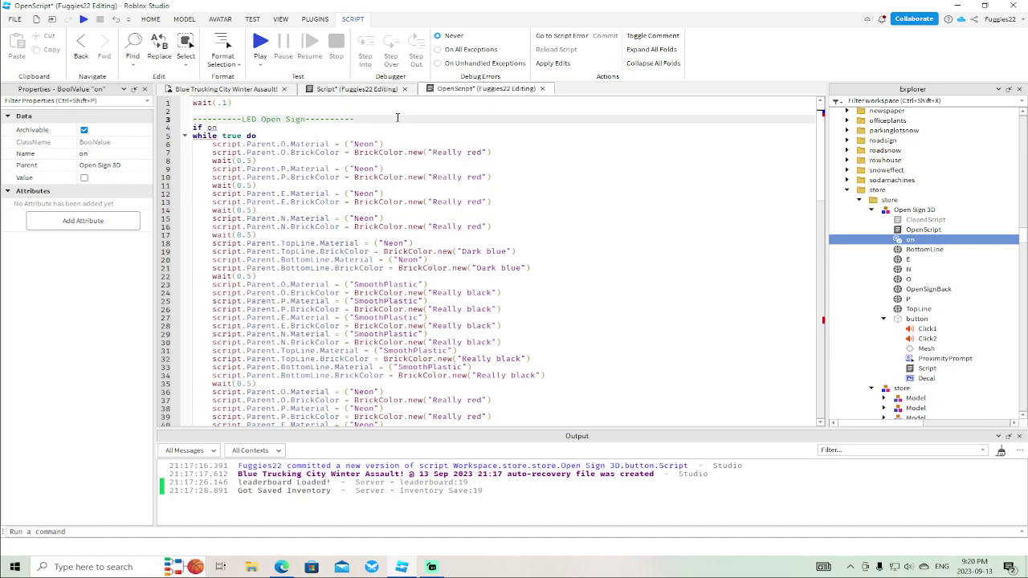
key(Return)
key(Return)
text(local on = s)
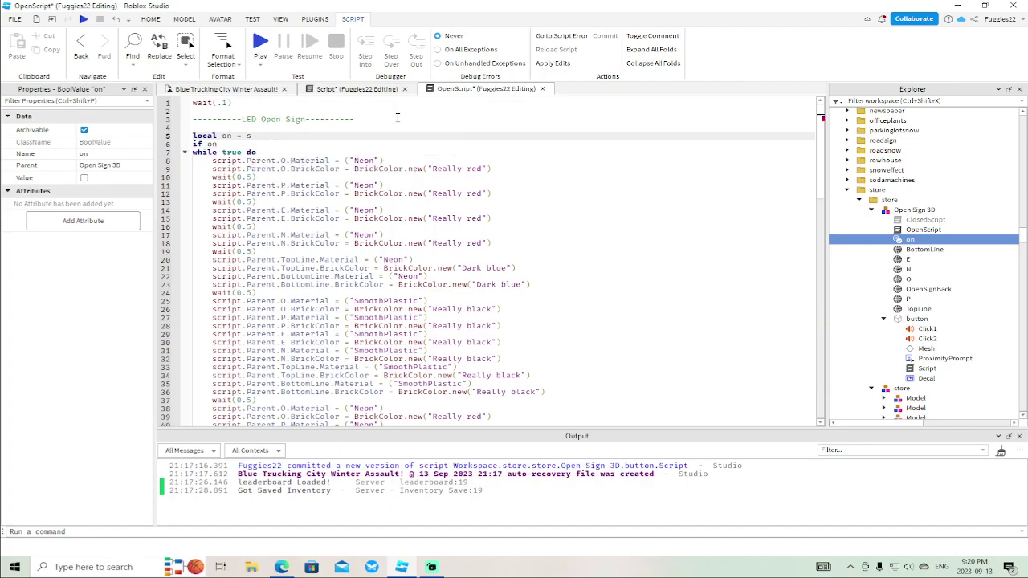
text(cript.Parent.on.Value)
Wrap OpenScript's while loop in an if on == true then block, adding a closing end after the loop
click(326, 145)
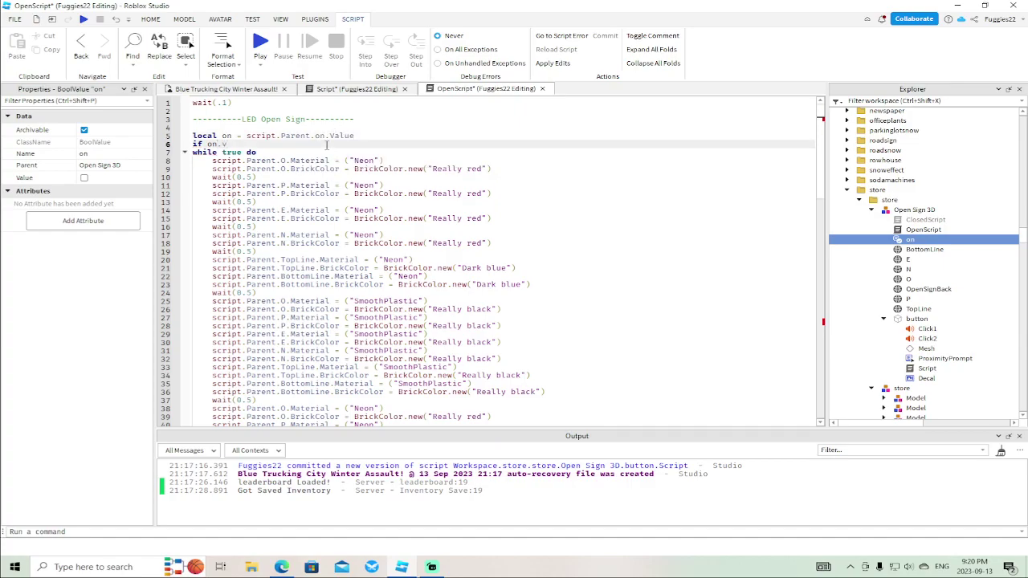
key(BackSpace)
key(BackSpace)
text(== true then)
key(BackSpace)
text(=)
scroll(608, 190, down, 20)
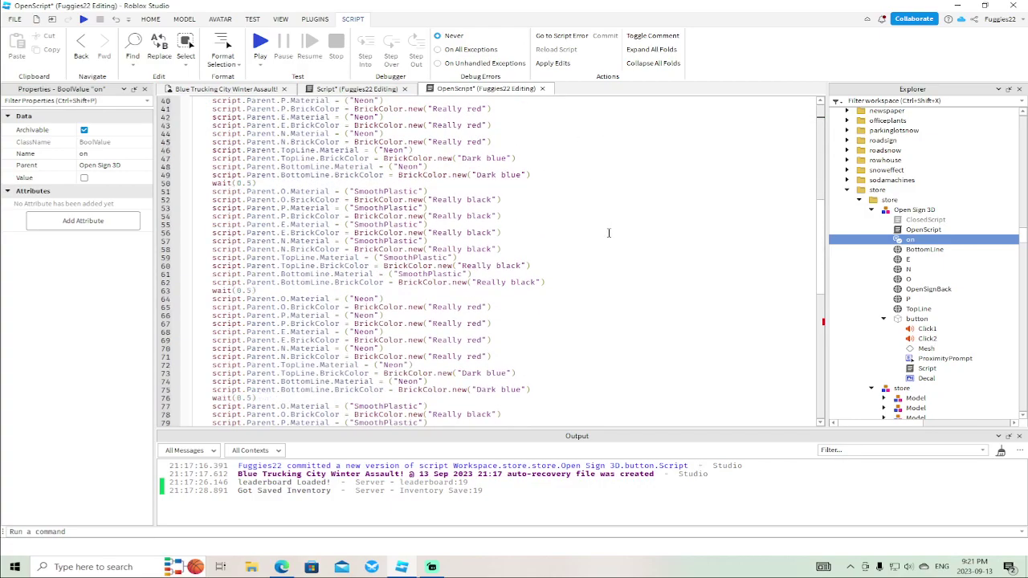
scroll(582, 229, down, 5)
double_click(325, 218)
click(332, 218)
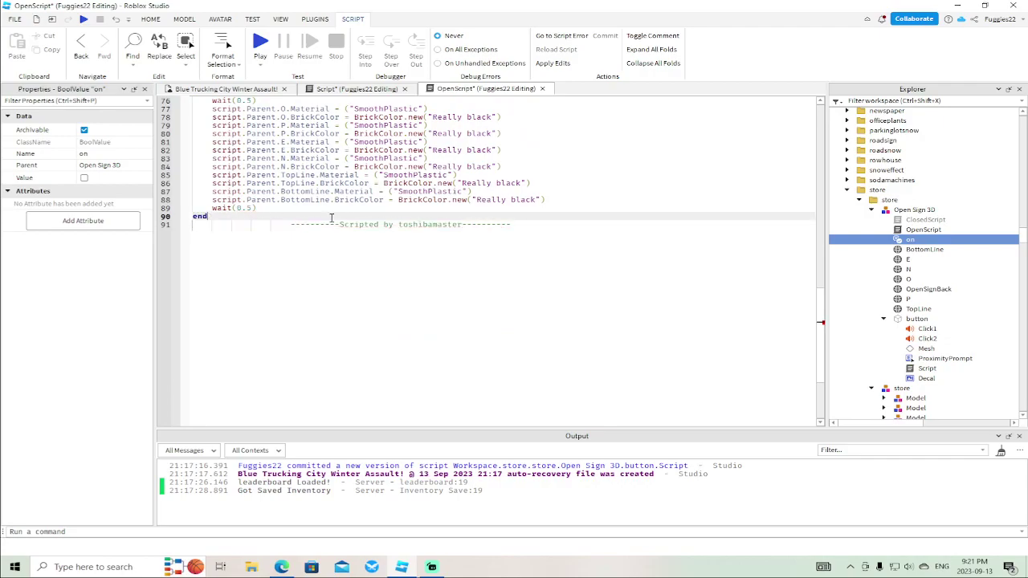
key(Return)
text(end)
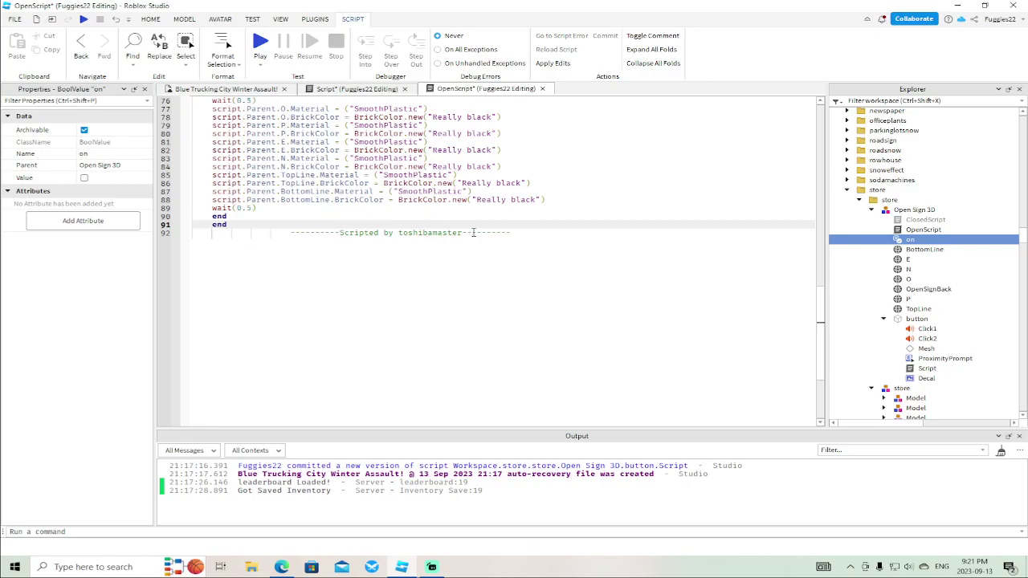
scroll(481, 232, up, 9)
scroll(480, 232, up, 16)
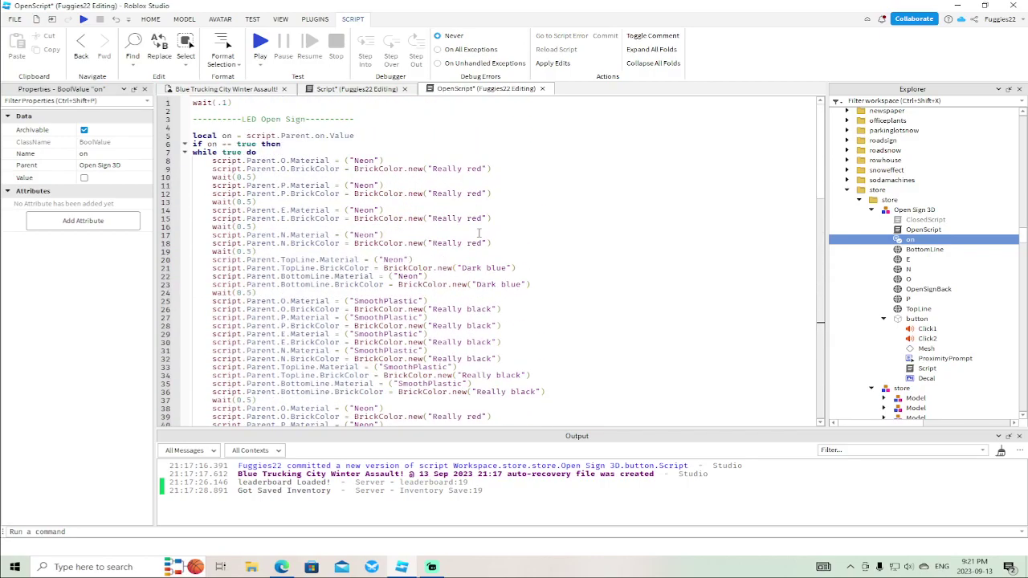
Review ClosedScript's sign loop through to its end and close all open scripts
double_click(925, 219)
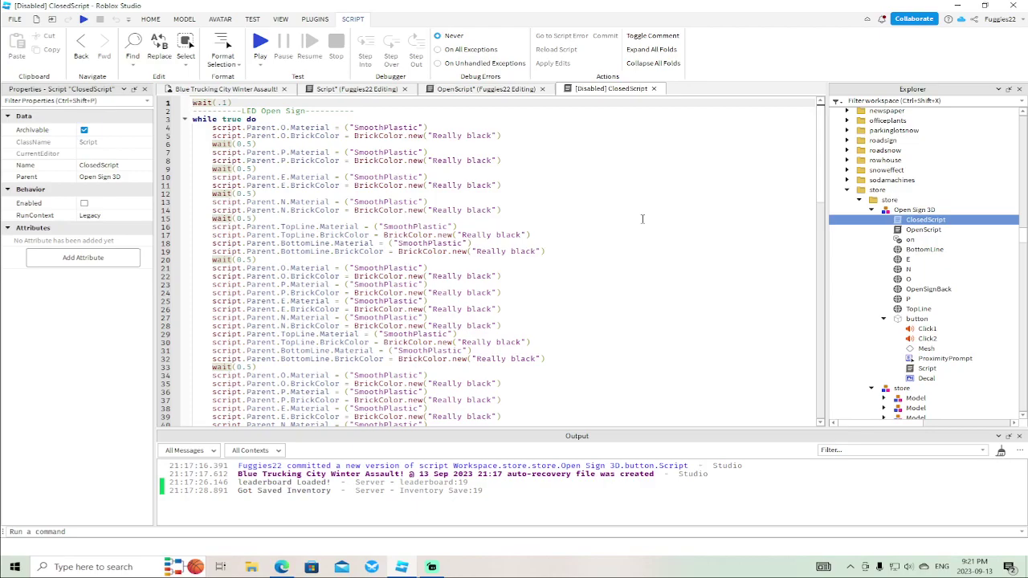
scroll(643, 218, down, 2)
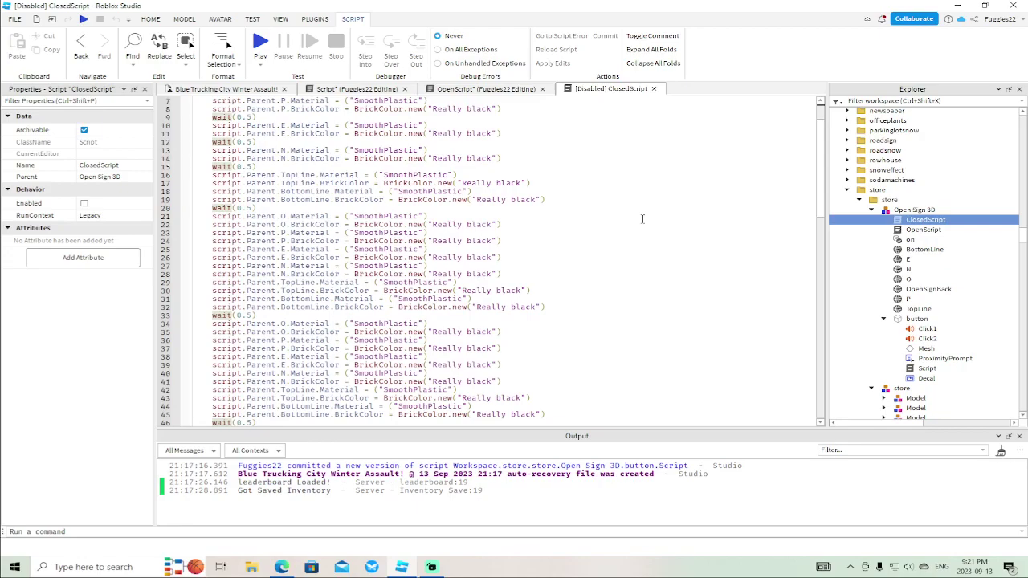
scroll(643, 218, down, 3)
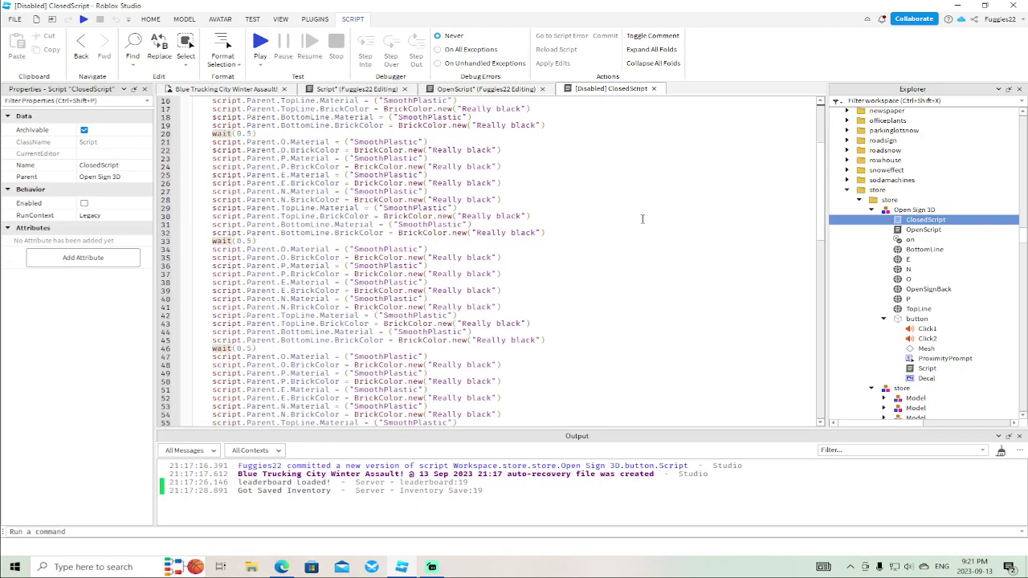
scroll(642, 218, down, 13)
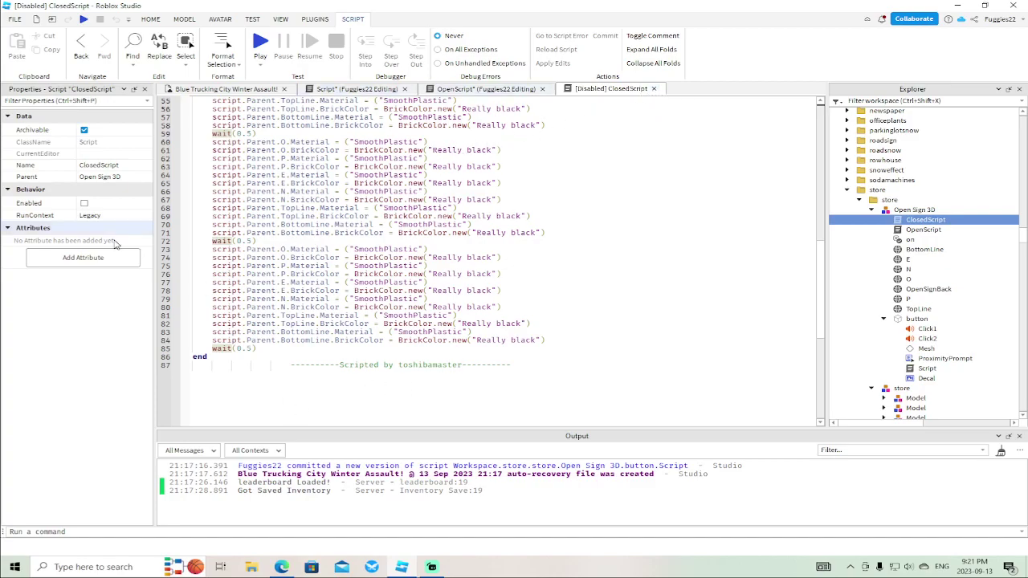
click(653, 89)
click(542, 89)
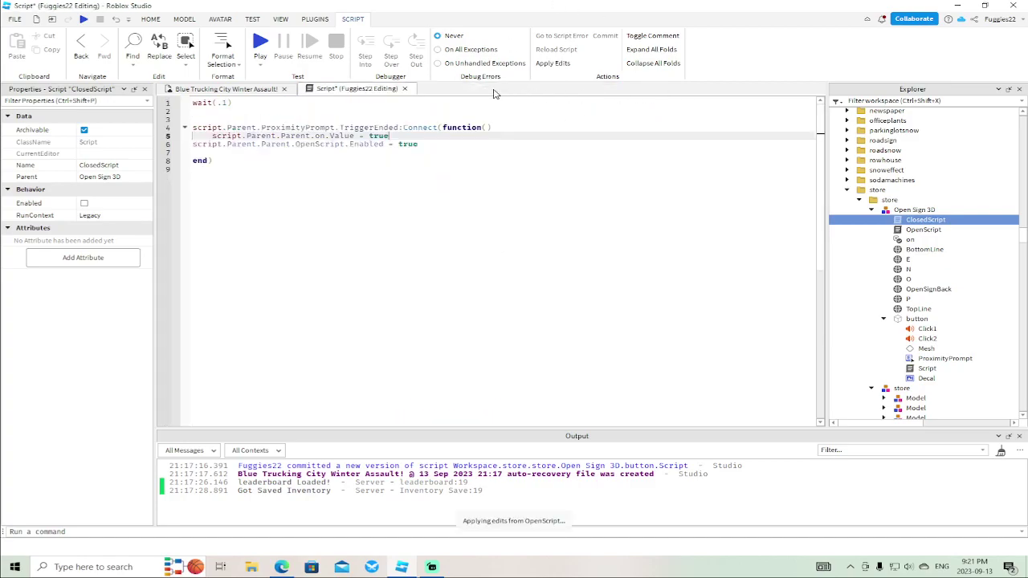
click(404, 89)
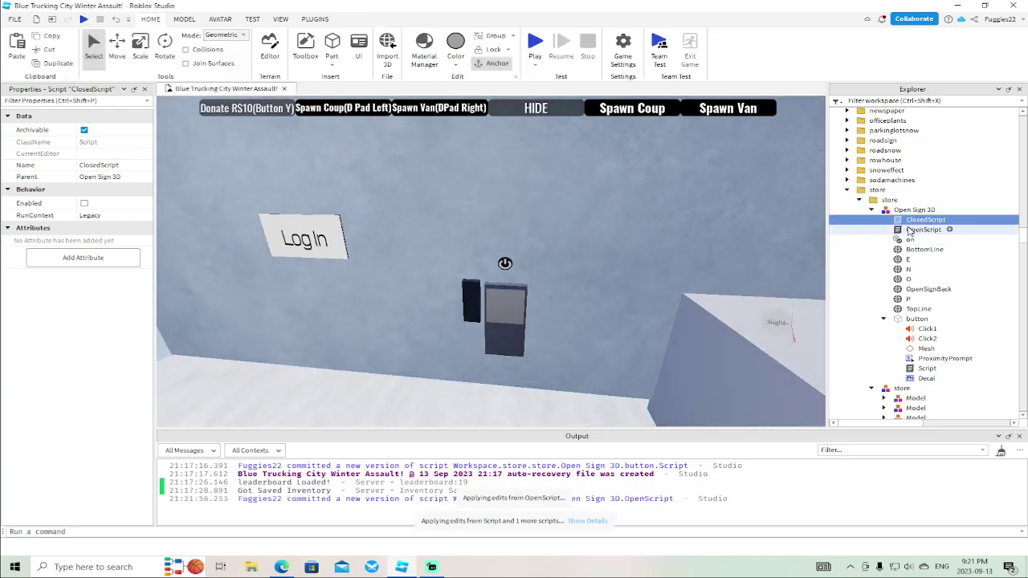
Delete OpenScript, ClosedScript and the on BoolValue from the first Open Sign 3D model
click(910, 230)
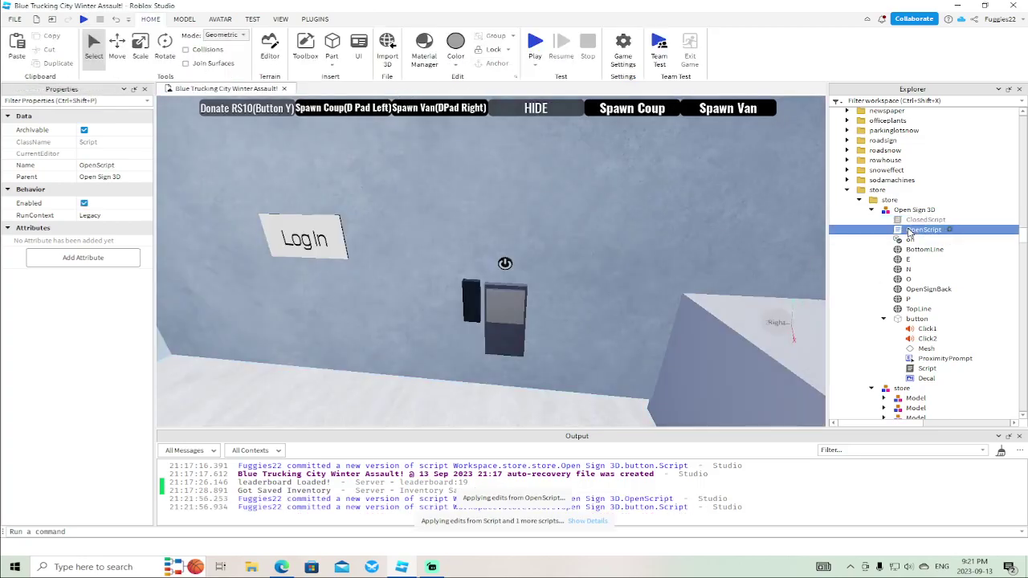
key(Delete)
click(921, 221)
key(Delete)
click(911, 219)
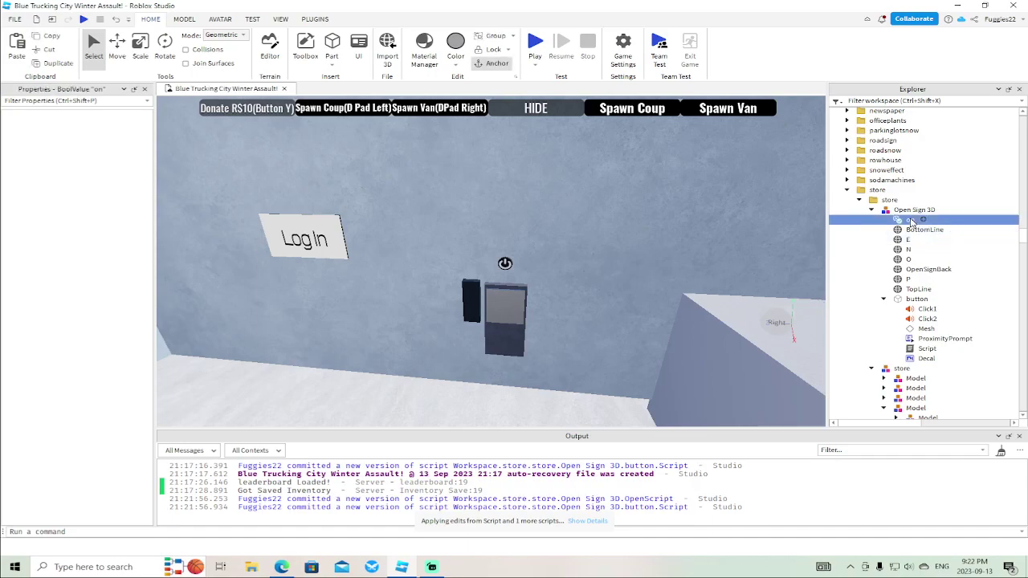
key(Delete)
Delete the Click1 and Click2 sounds from the sign's button
click(927, 310)
key(Delete)
click(927, 299)
key(Delete)
Open the button's script and remove the on.Value and OpenScript.Enabled lines from the TriggerEnded function
double_click(926, 319)
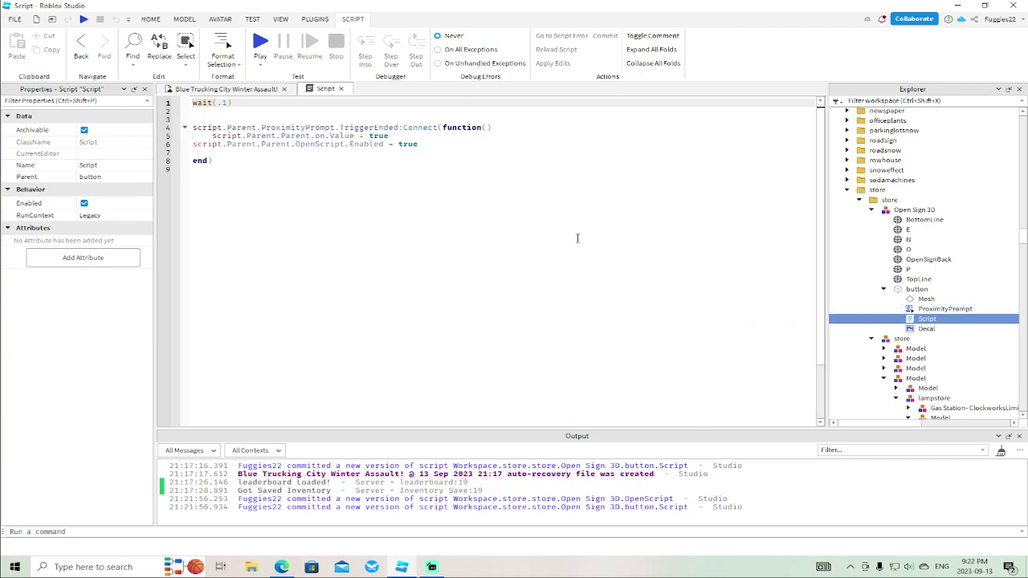
click(872, 338)
click(861, 358)
drag(418, 145, 194, 137)
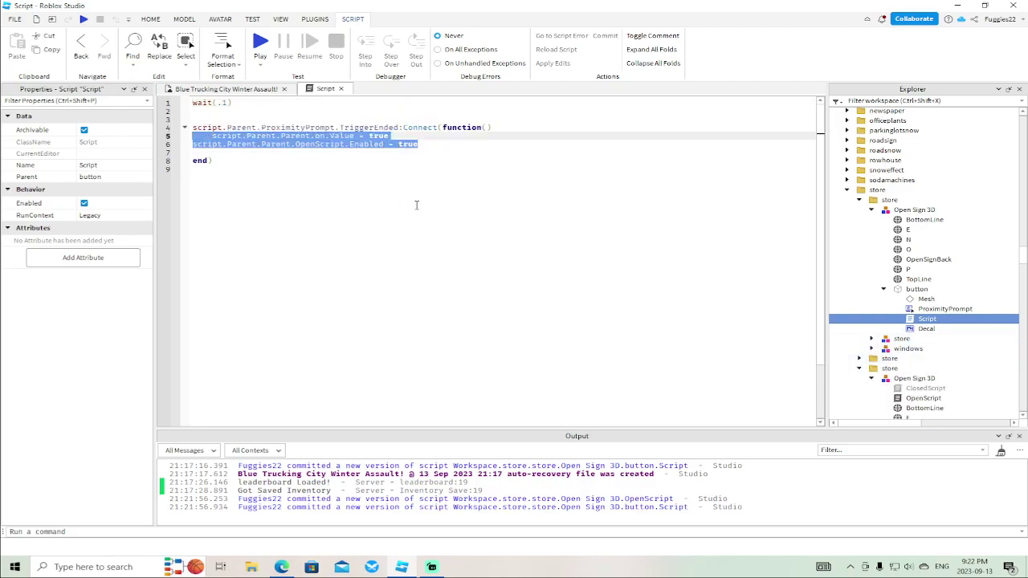
key(BackSpace)
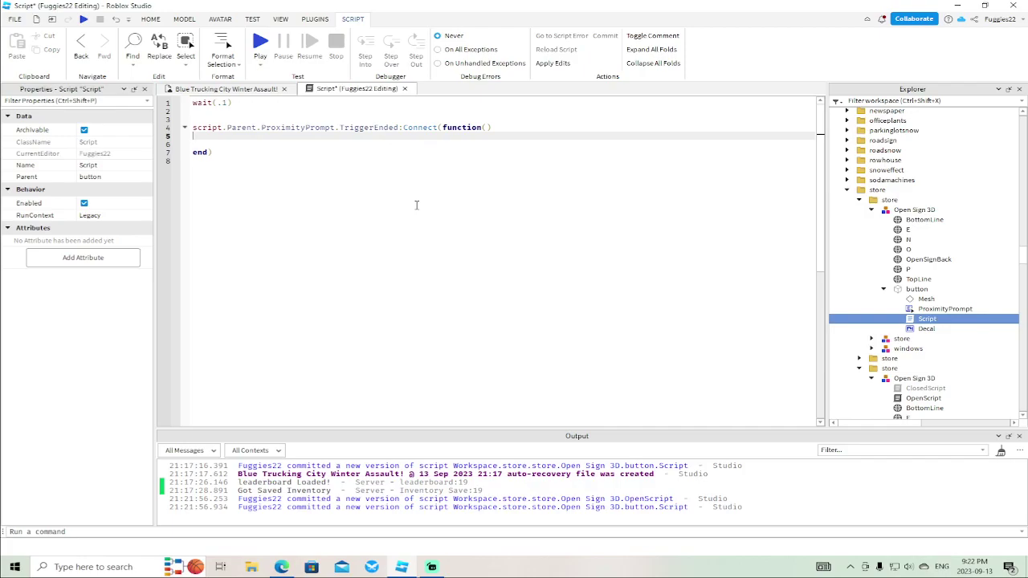
Inside the TriggerEnded function, add the references script.Parent.Parent.BottomLine and script.Parent.Parent.O on separate lines
text(script.Parent.Parent.b)
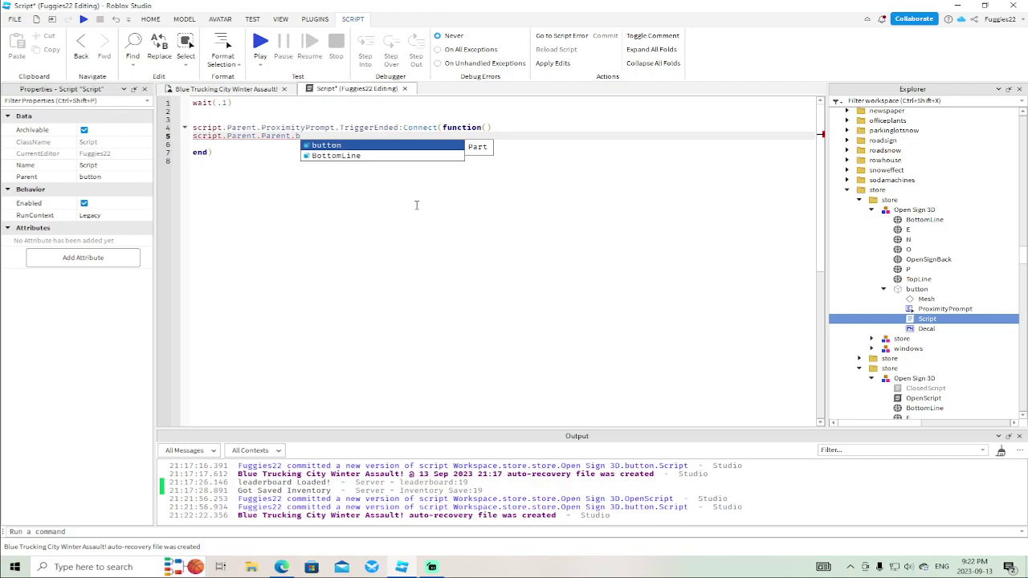
key(Down)
key(Tab)
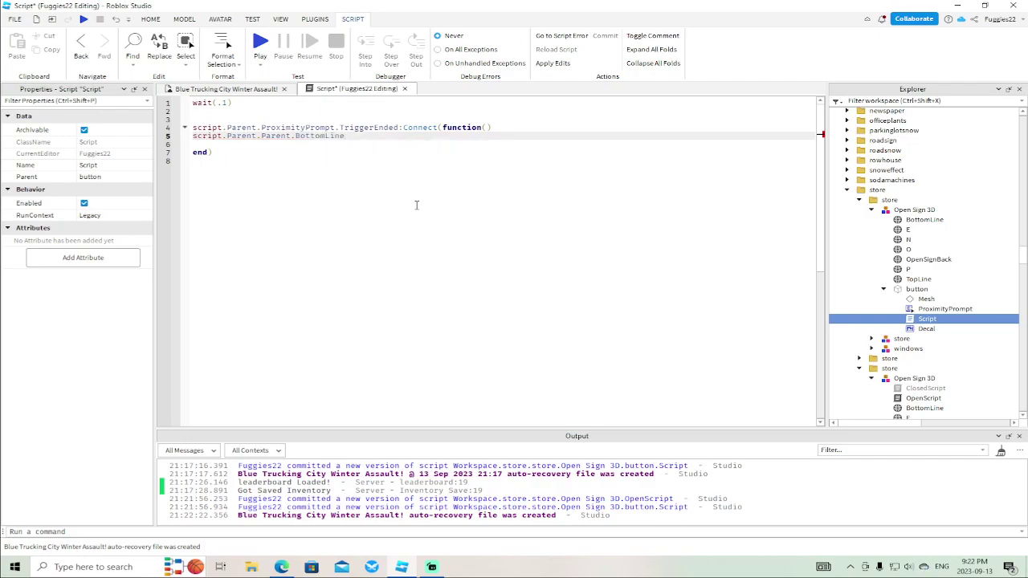
key(Return)
text(script.Parent)
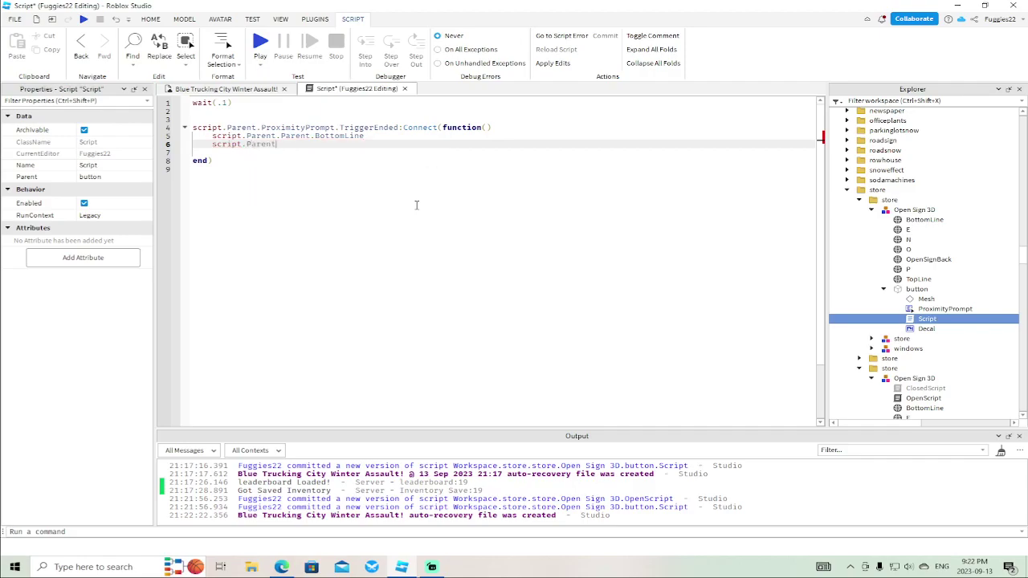
text(.Parent.)
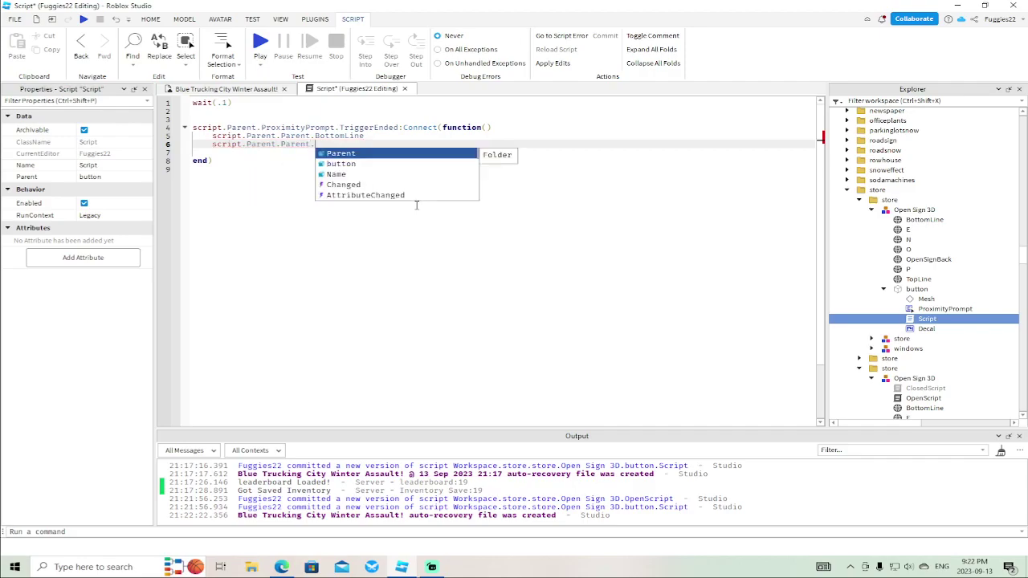
text(O)
key(Escape)
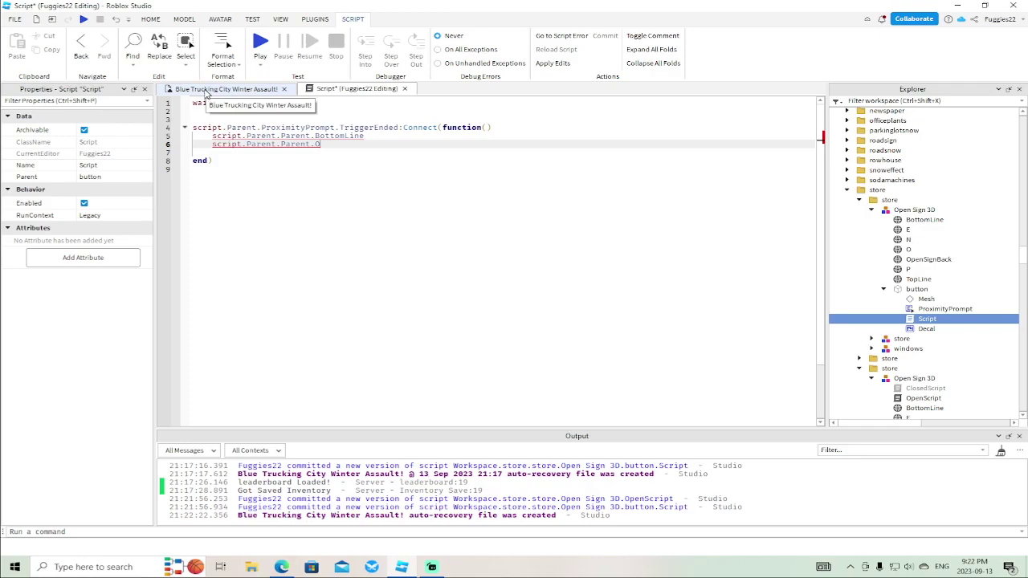
click(388, 138)
drag(386, 139, 192, 139)
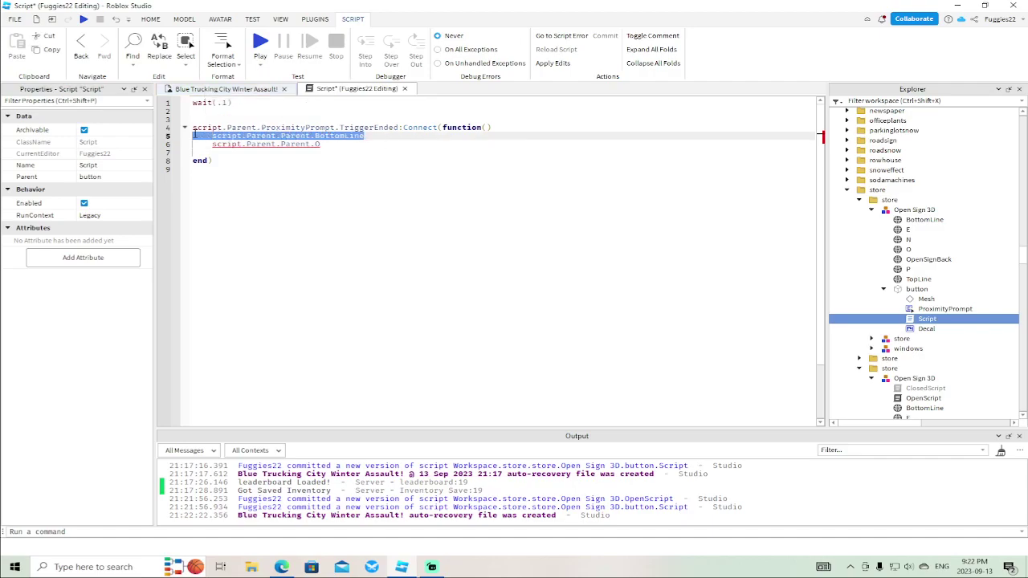
click(193, 138)
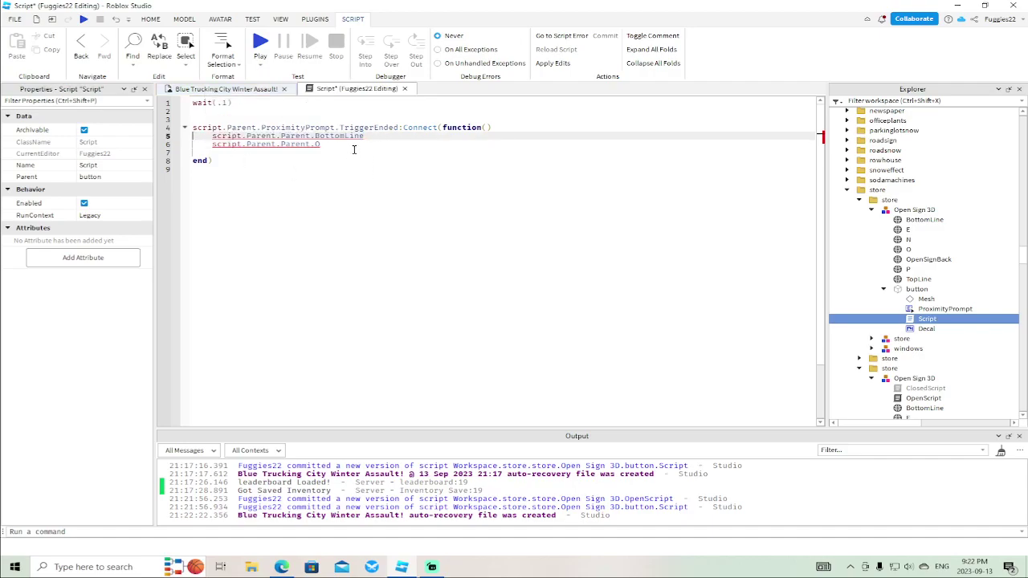
Select the Open Sign 3D model in the 3D view and inspect it from inside and outside the store
click(225, 88)
right_drag(338, 171, 336, 170)
key(w)
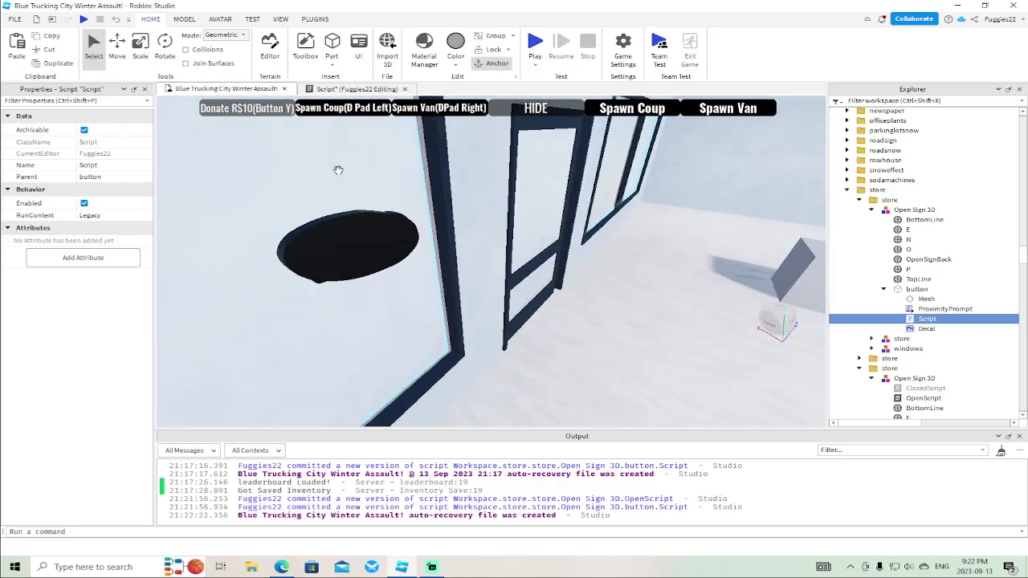
click(344, 233)
click(120, 44)
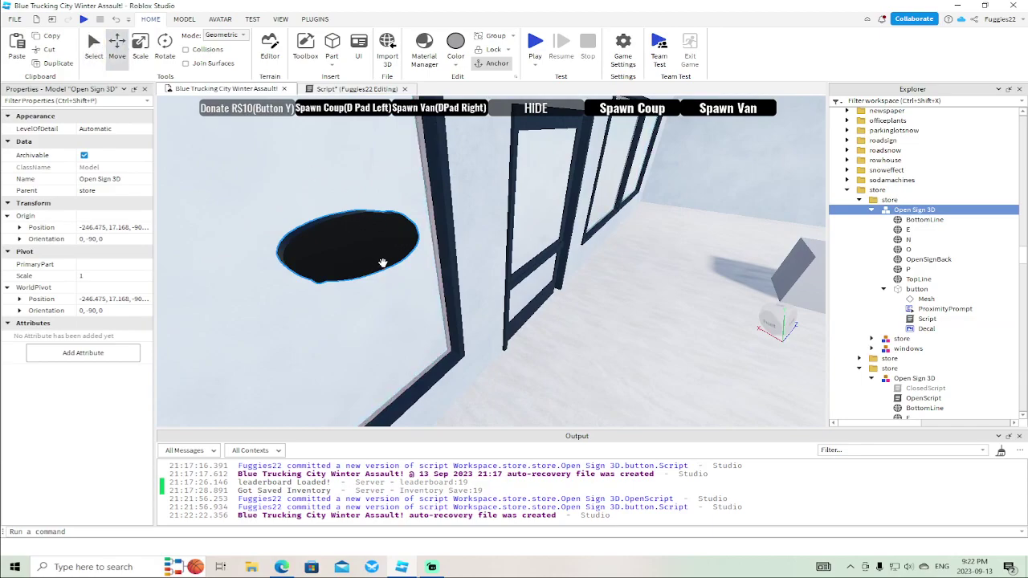
right_drag(712, 284, 712, 284)
key(f)
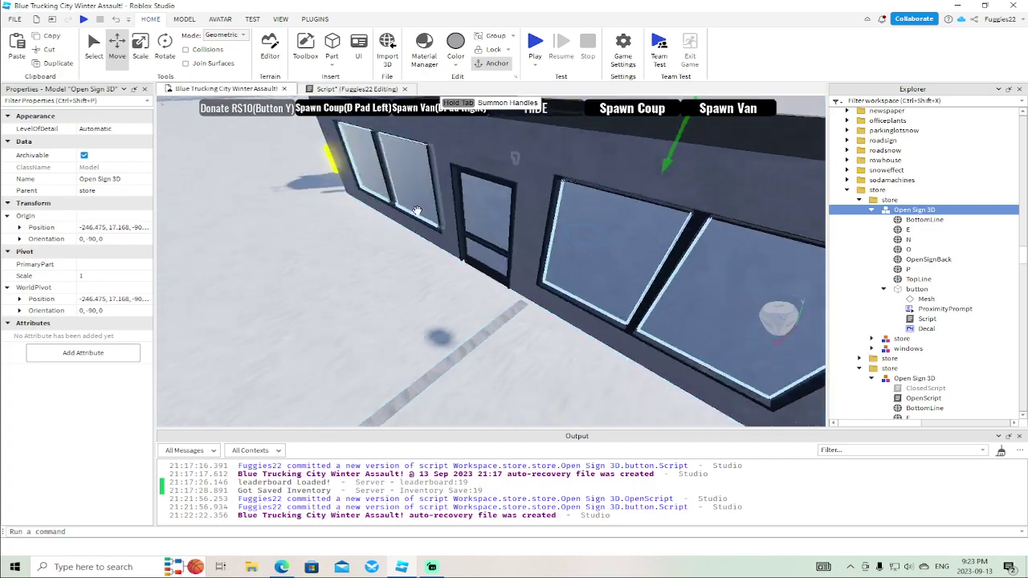
right_drag(416, 211, 416, 210)
key(f)
Set the transparency of window pane h in front of the open sign to 1
click(590, 277)
right_drag(590, 277, 590, 277)
key(f)
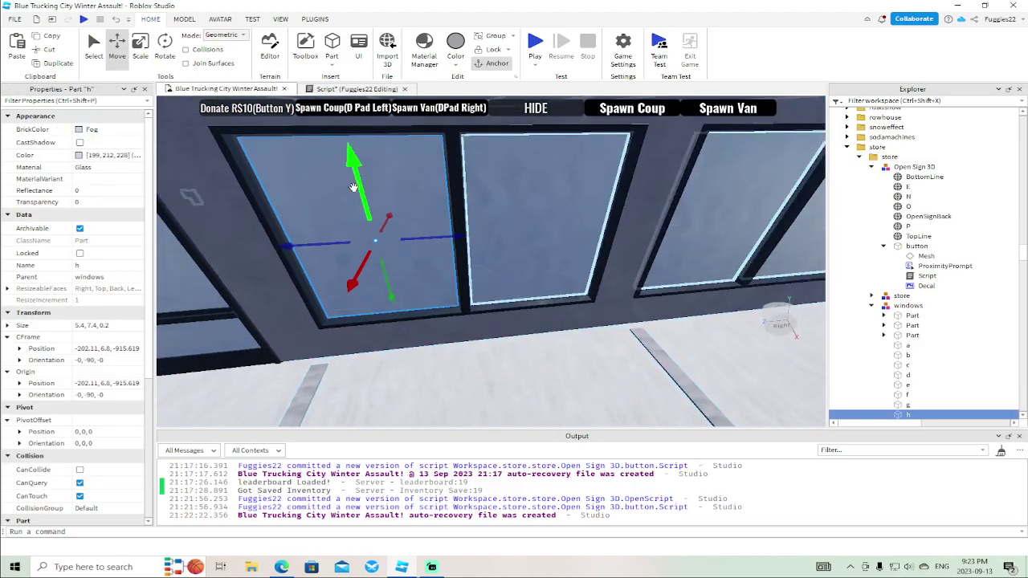
click(105, 202)
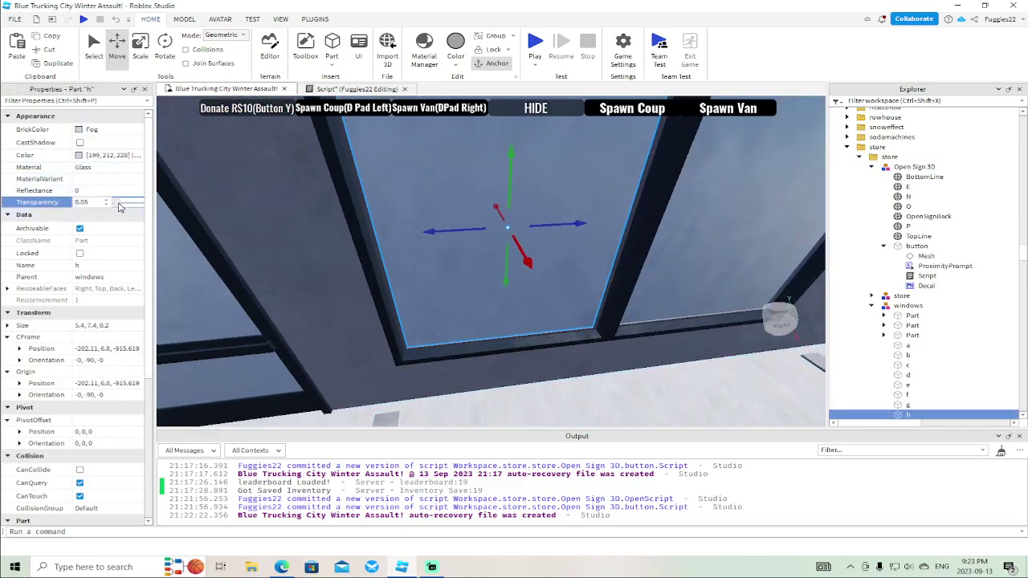
text(1)
key(Return)
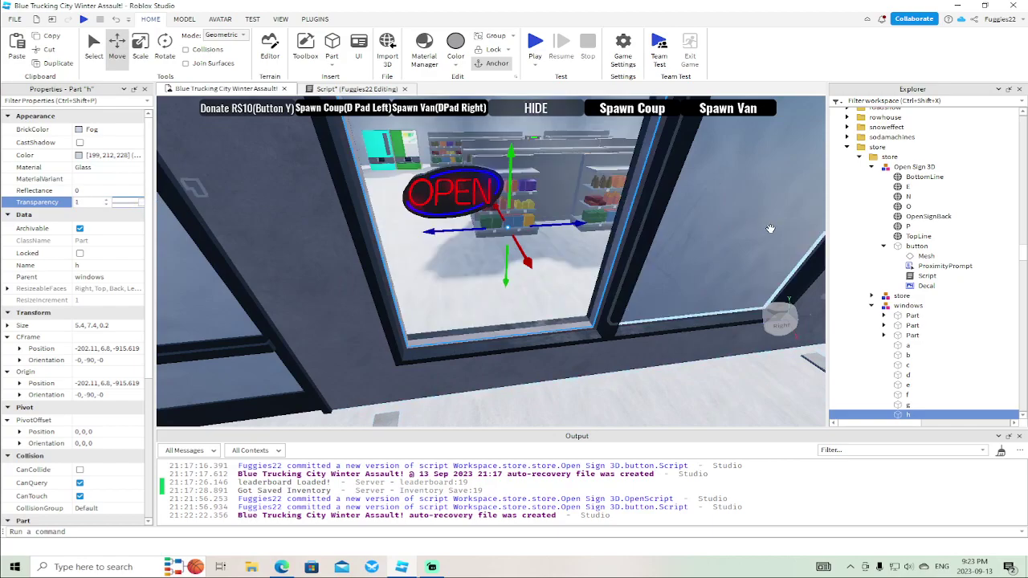
Check the BottomLine part's properties, and restore the transparency of window pane h to 0
click(913, 180)
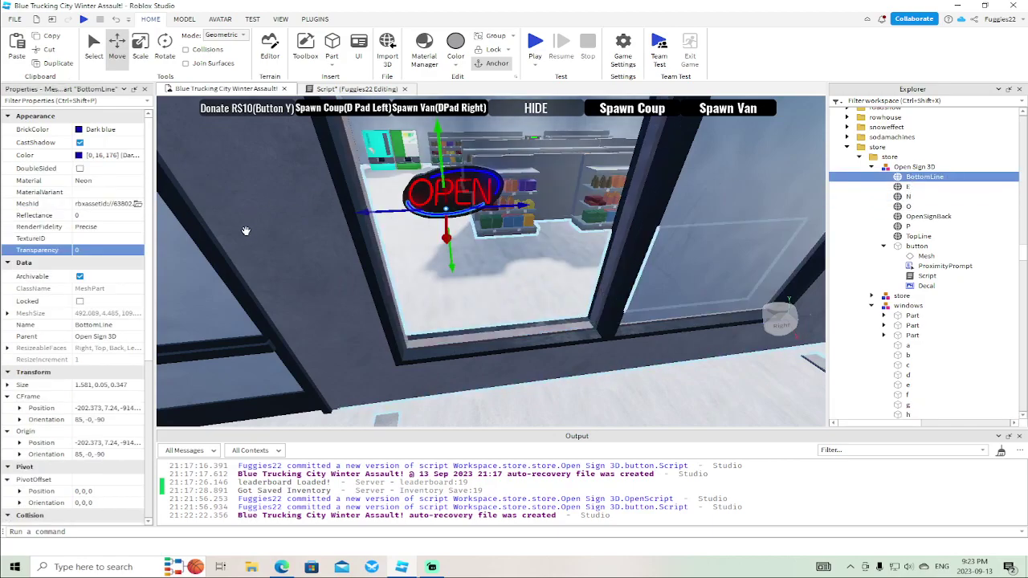
click(535, 257)
click(117, 200)
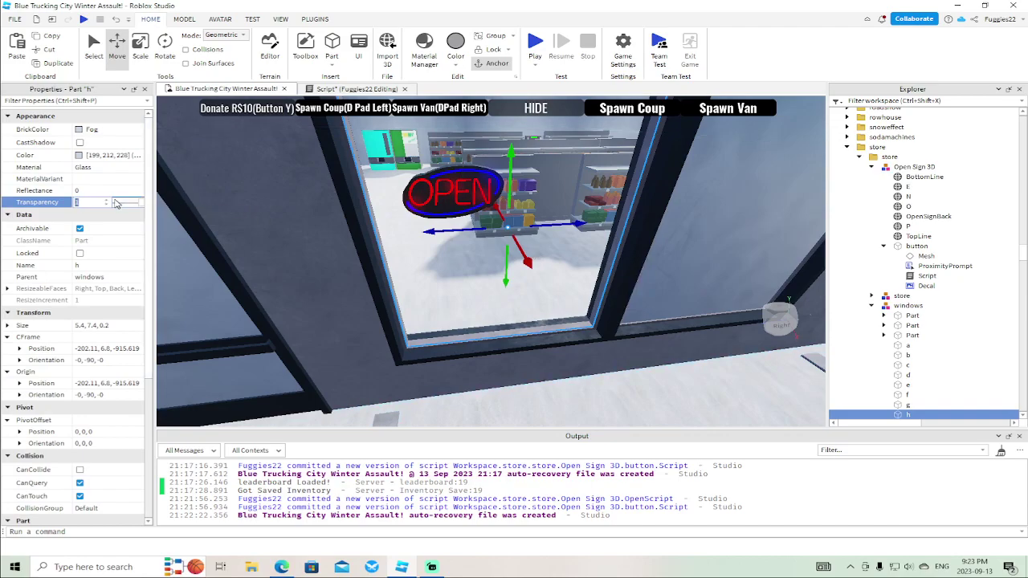
drag(138, 202, 100, 203)
right_drag(543, 298, 546, 297)
key(w)
In the button's script, duplicate the script.Parent.Parent.O line four times below itself inside the TriggerEnded function
click(360, 88)
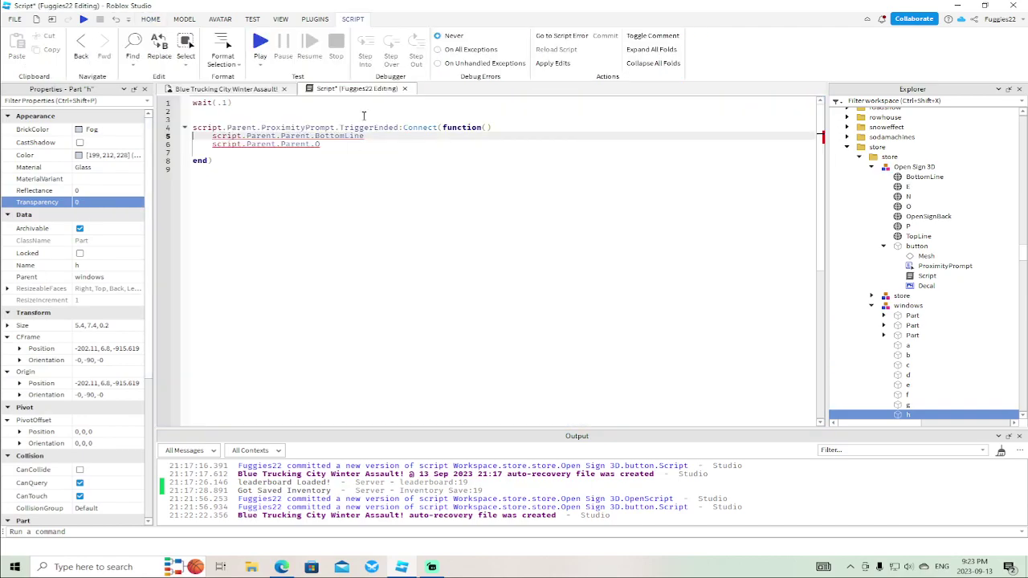
drag(341, 145, 194, 144)
key(ctrl+c)
click(349, 145)
key(Return)
key(ctrl+v)
key(Return)
key(ctrl+v)
key(Return)
key(ctrl+v)
key(Return)
key(ctrl+v)
Change the last duplicated line to reference TopLine and the first duplicated line to reference P
key(BackSpace)
text(TopLine)
key(Tab)
click(359, 156)
key(BackSpace)
text(p)
key(Tab)
Change the two remaining duplicated lines to reference the parts E and N
click(359, 158)
key(BackSpace)
text(p)
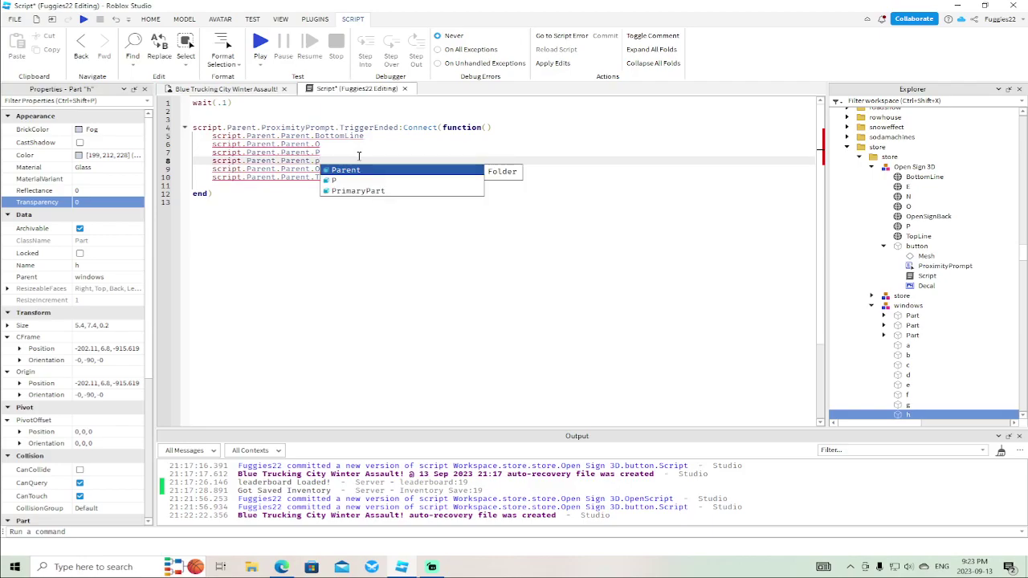
key(BackSpace)
text(E)
key(Tab)
key(Down)
key(BackSpace)
text(n)
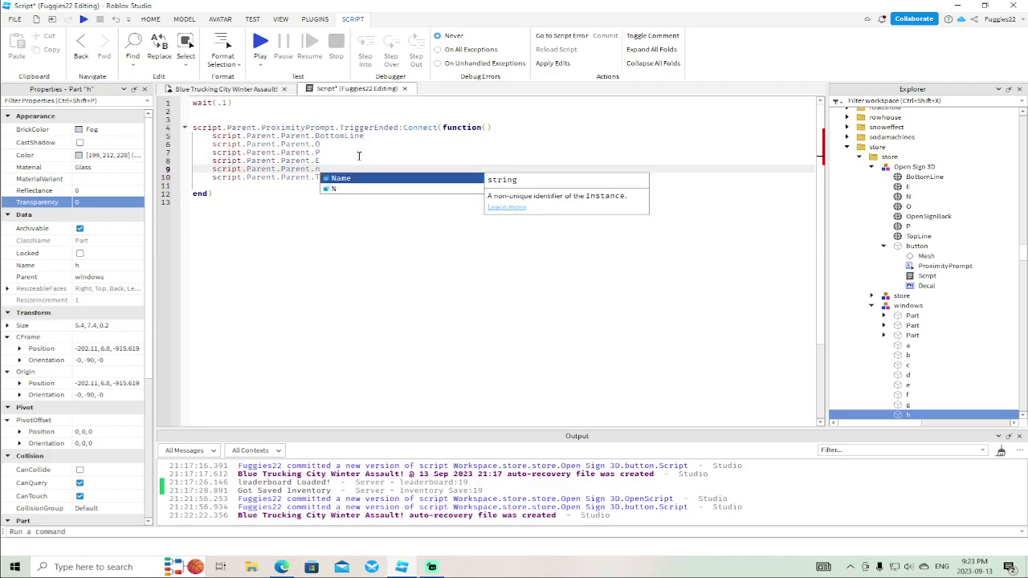
key(Tab)
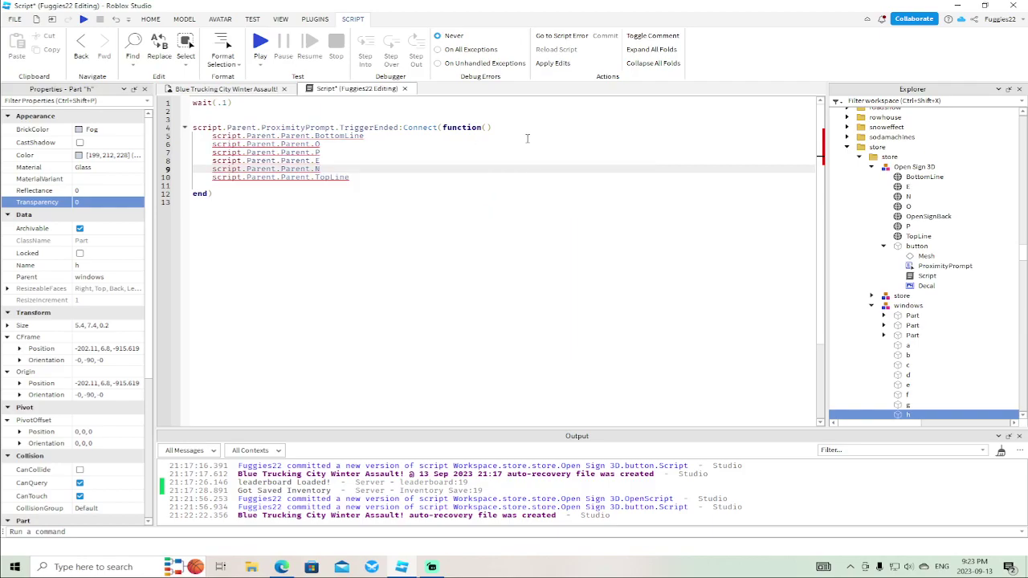
Append .Material = "Neon" to the BottomLine and O references in the TriggerEnded function
click(384, 138)
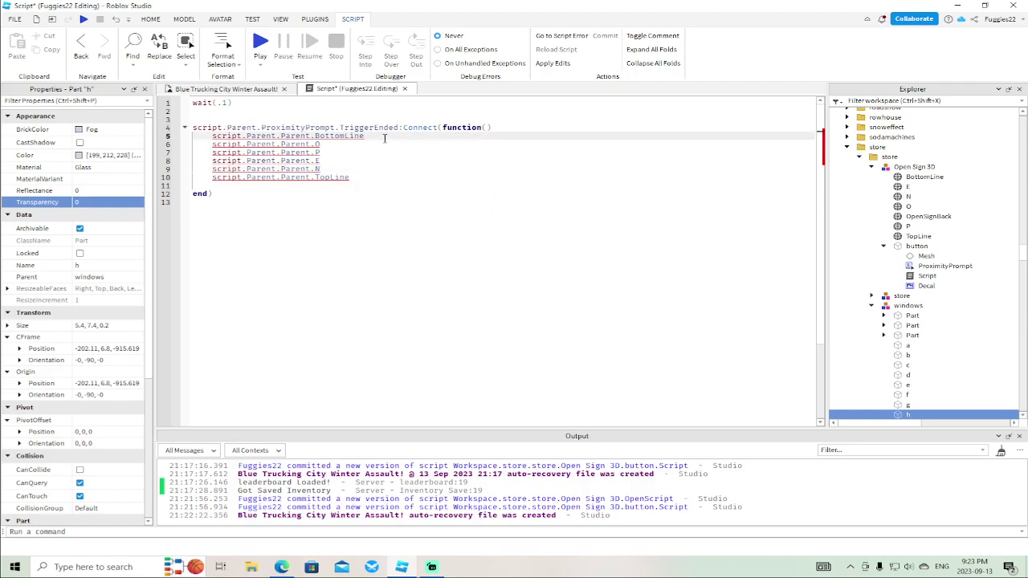
text(.Ma)
key(Tab)
text(= )
text("Neon")
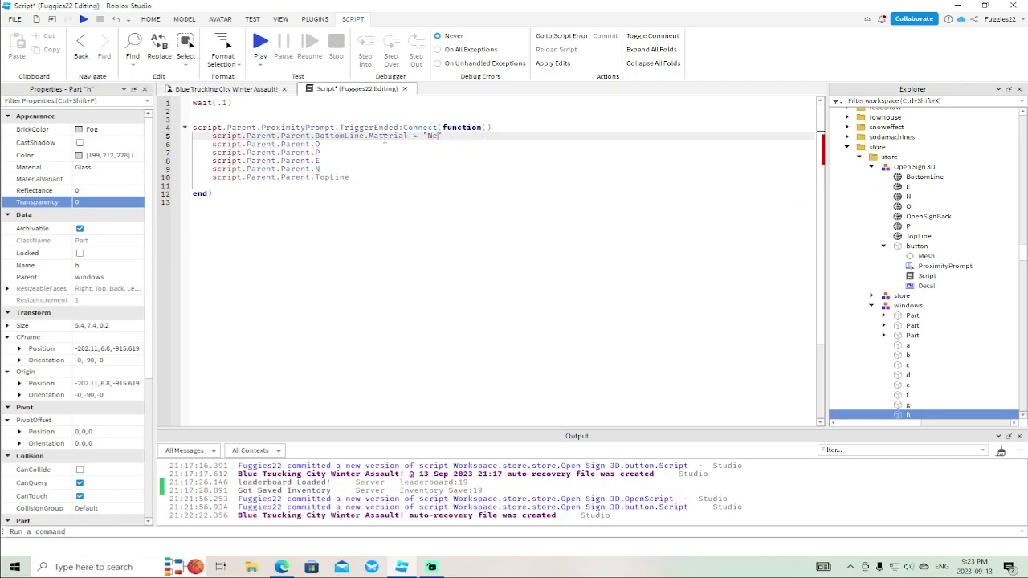
click(387, 146)
text(.Material)
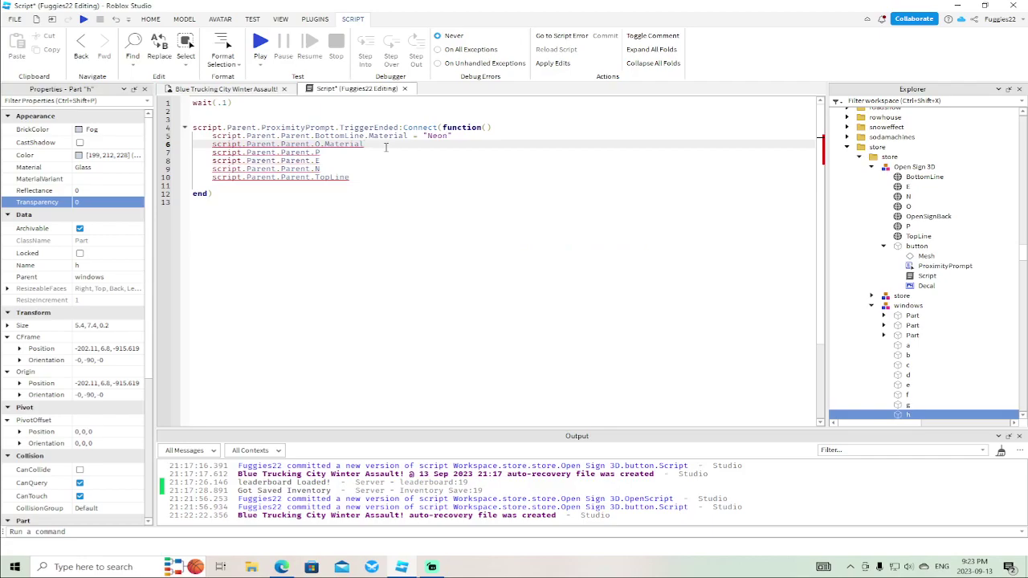
text( = )
text("Neon")
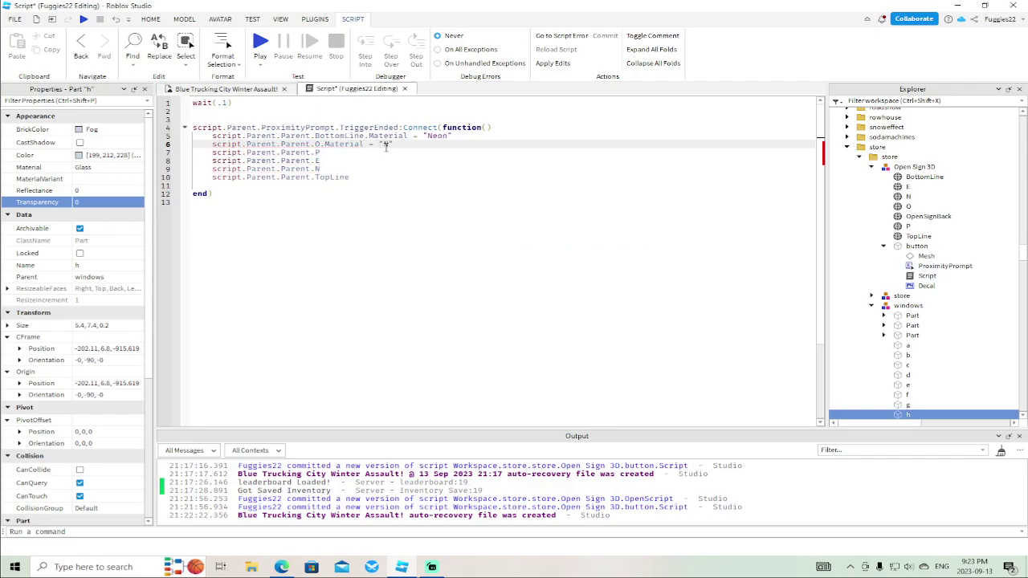
Copy the .Material = "Neon" assignment from the O line onto the P, E, N and TopLine lines
drag(321, 145, 417, 145)
key(ctrl+c)
click(353, 152)
key(ctrl+v)
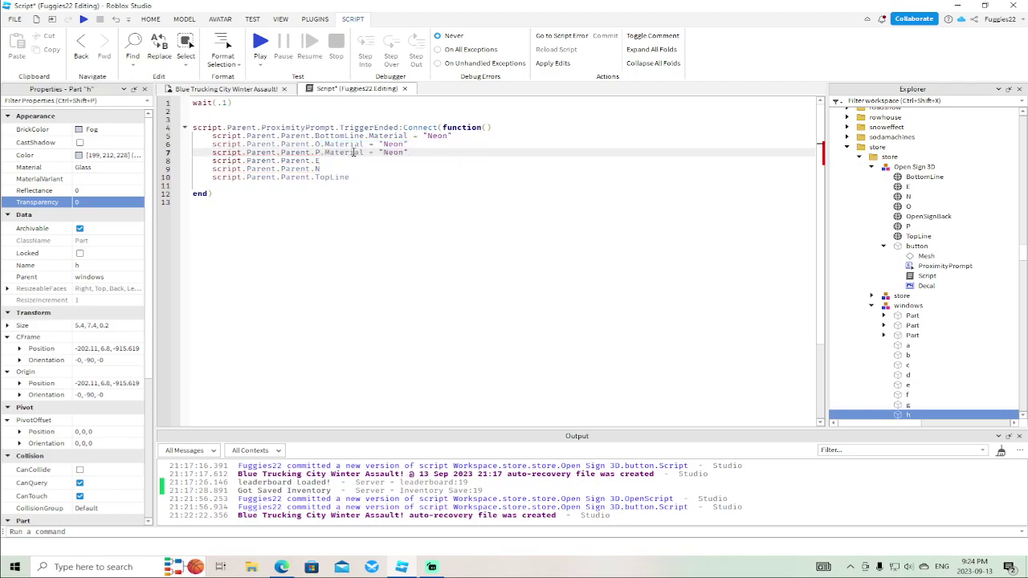
click(353, 161)
key(ctrl+v)
click(356, 169)
key(ctrl+v)
click(357, 175)
key(ctrl+v)
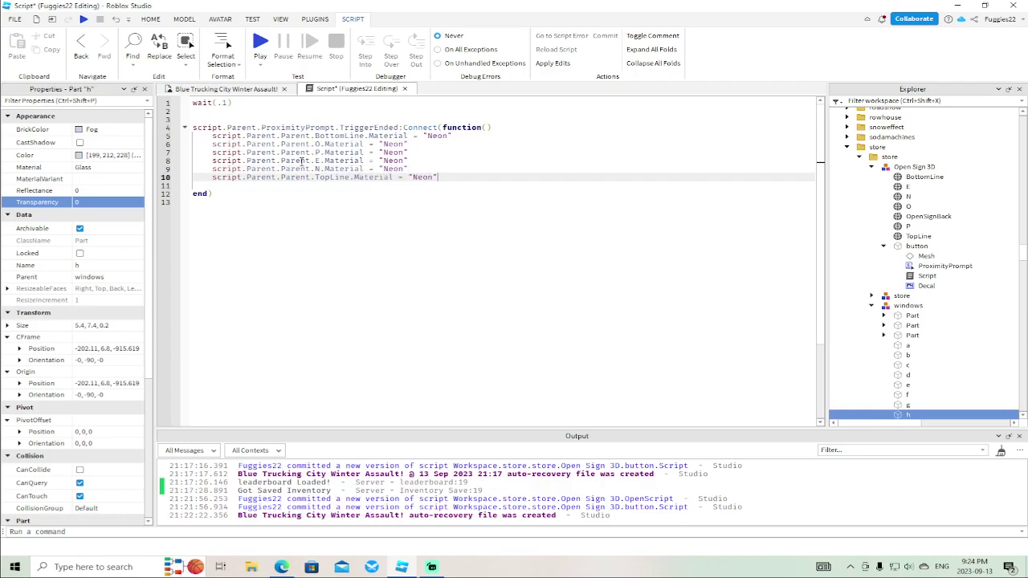
click(458, 138)
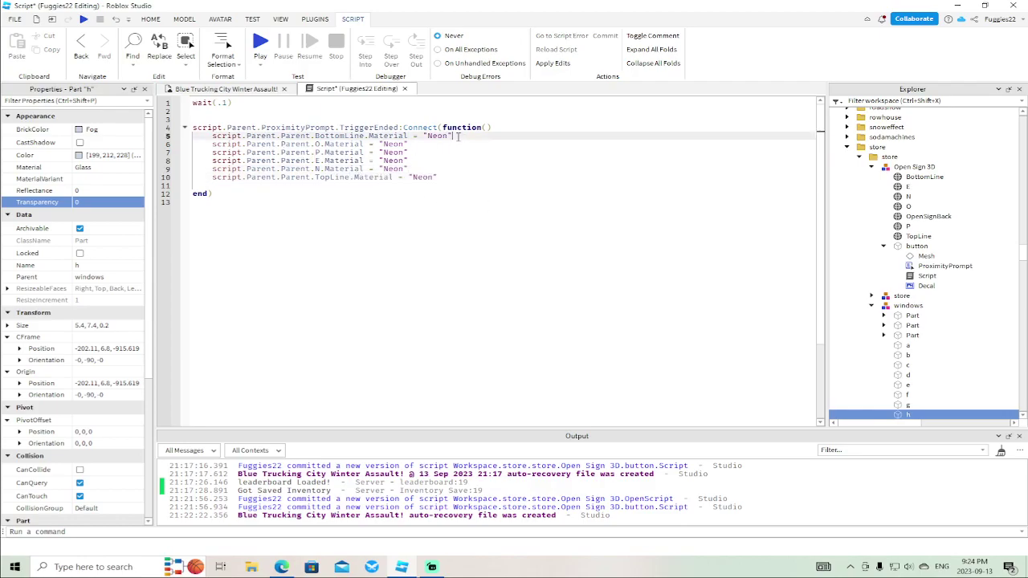
drag(437, 176, 196, 176)
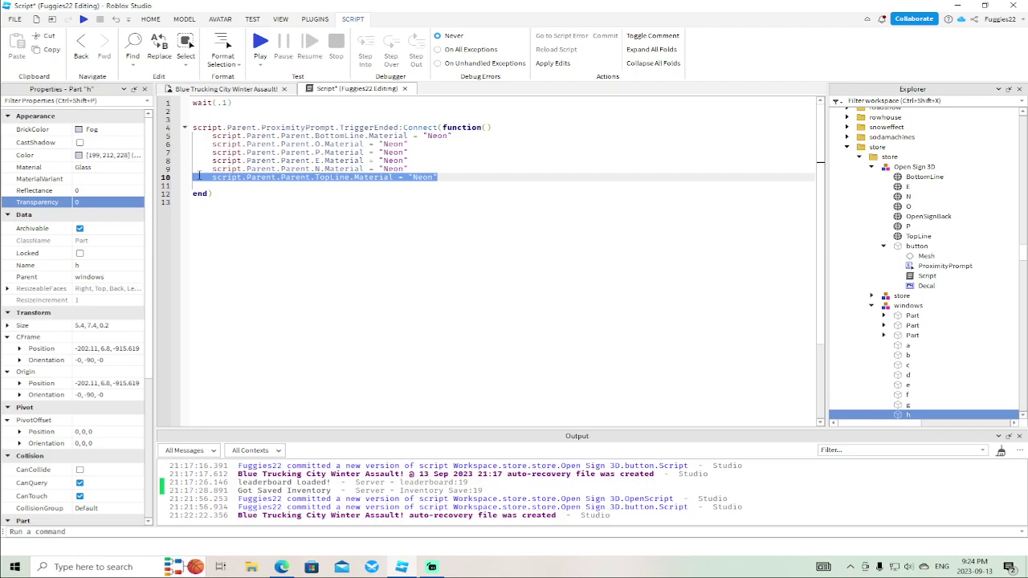
click(461, 135)
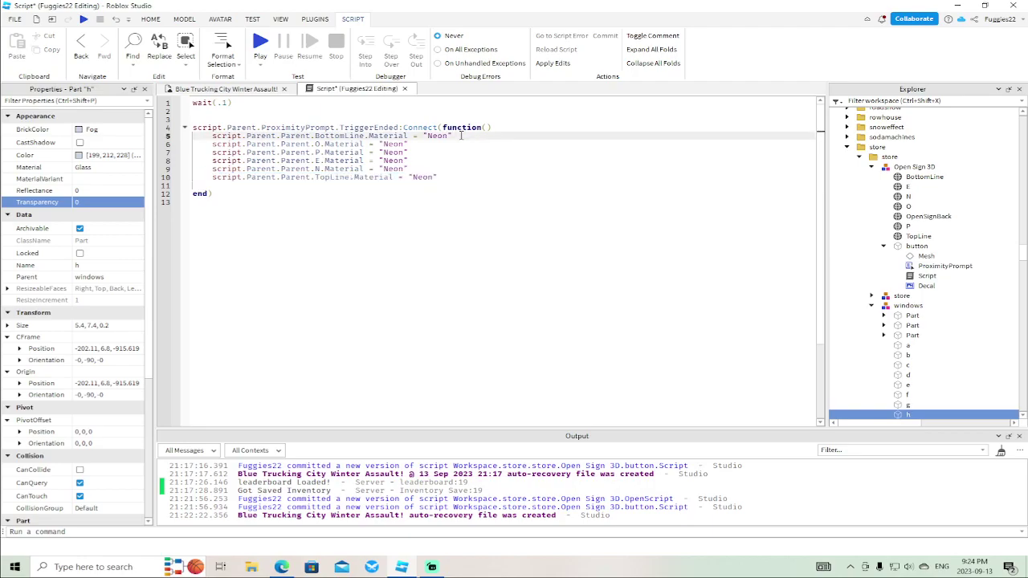
key(Return)
text(w)
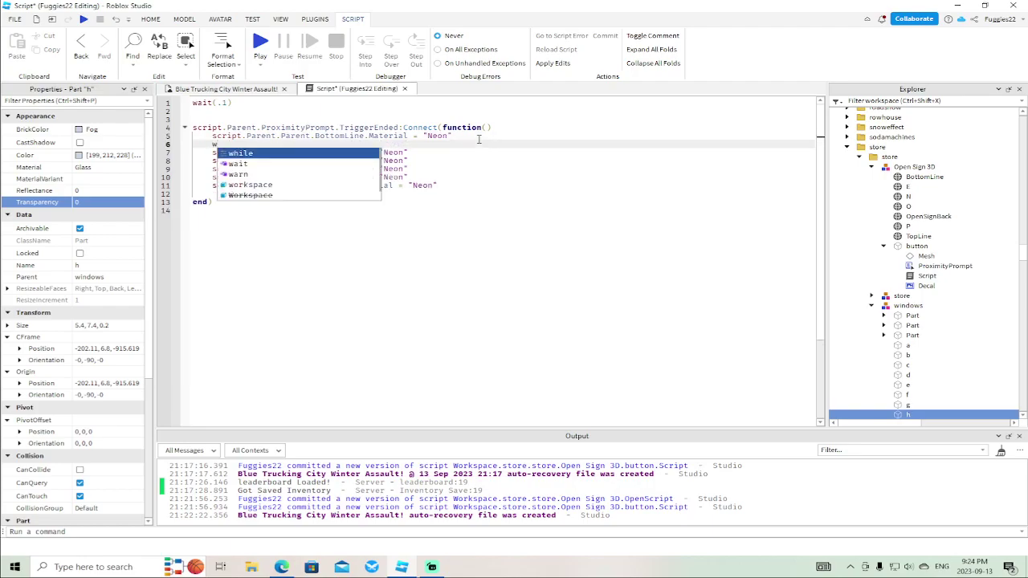
text(ait(1)
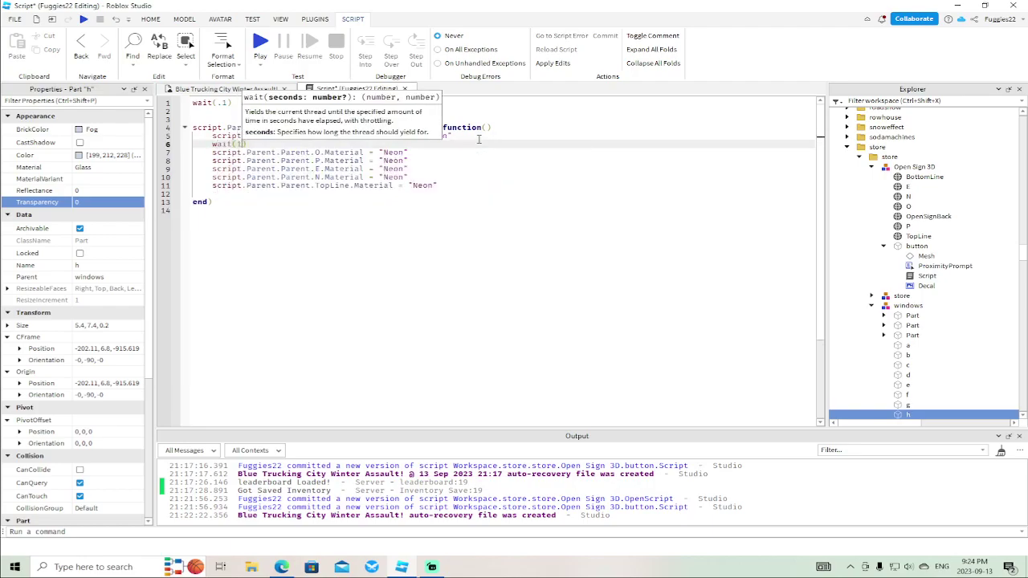
click(440, 152)
key(Return)
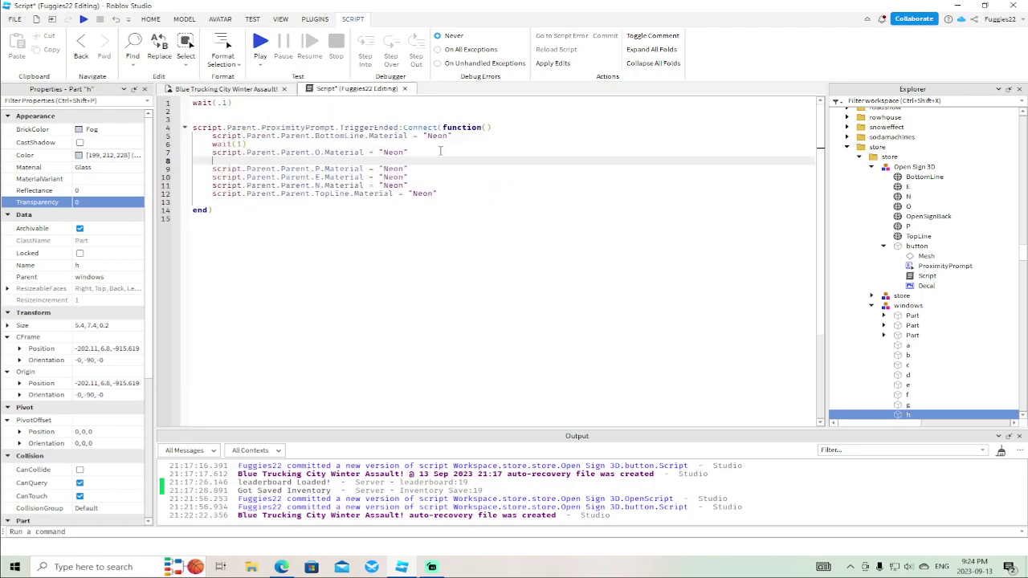
key(BackSpace)
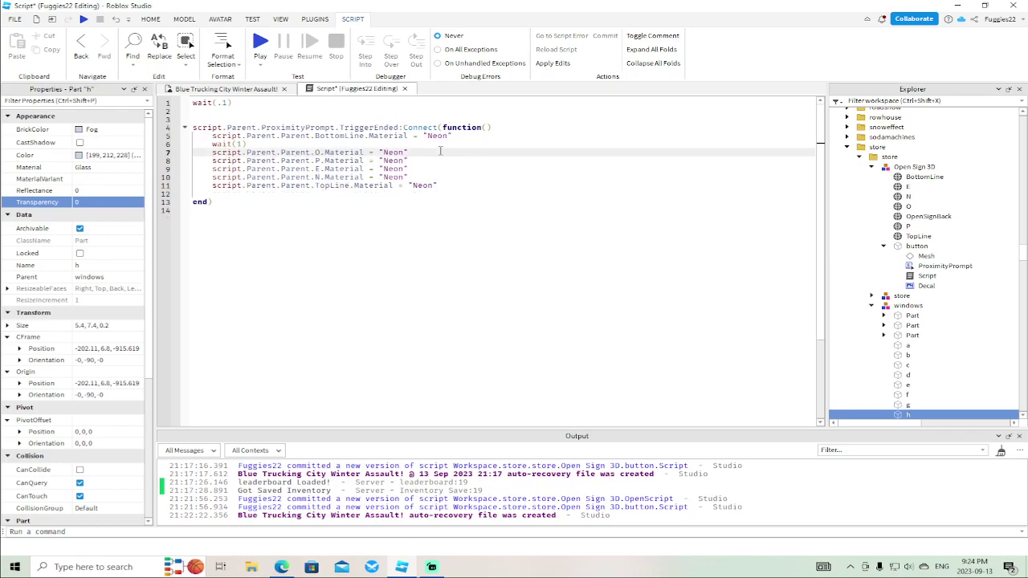
click(291, 145)
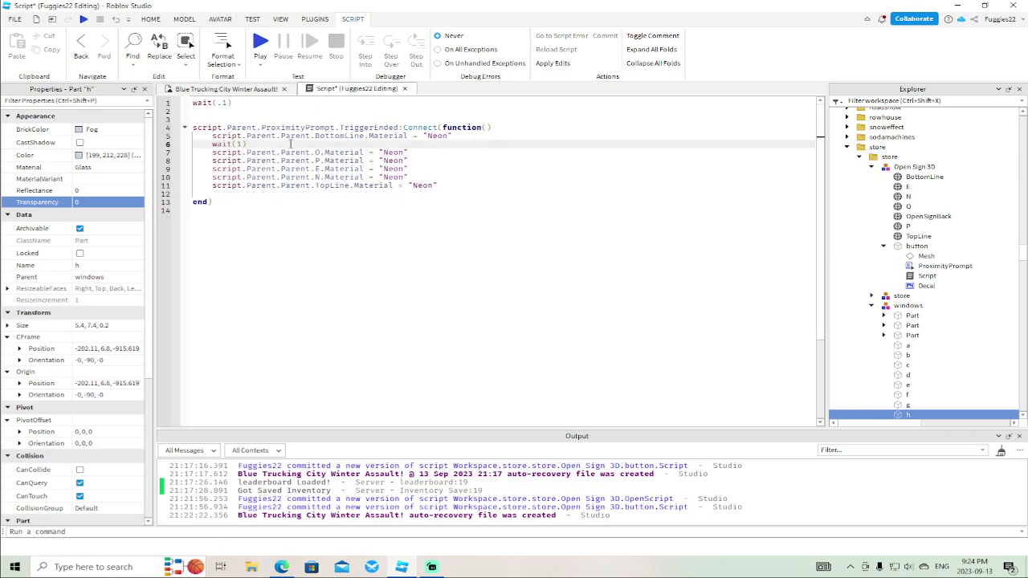
key(BackSpace)
key(BackSpace)
key(BackSpace)
key(BackSpace)
key(BackSpace)
key(BackSpace)
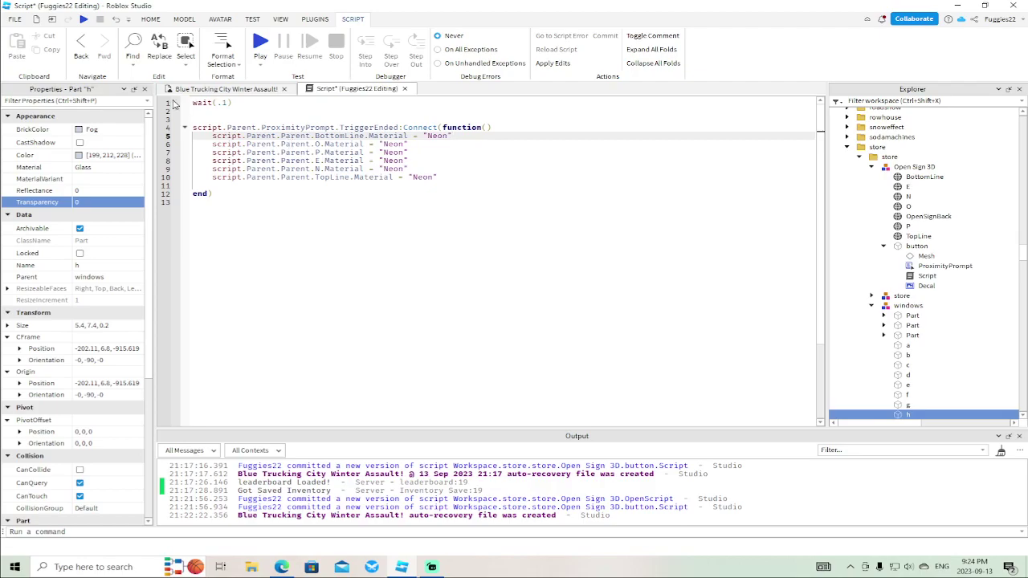
Declare click = true directly above the TriggerEnded function, leaving blank lines between it and wait(.1)
click(215, 119)
text(cl)
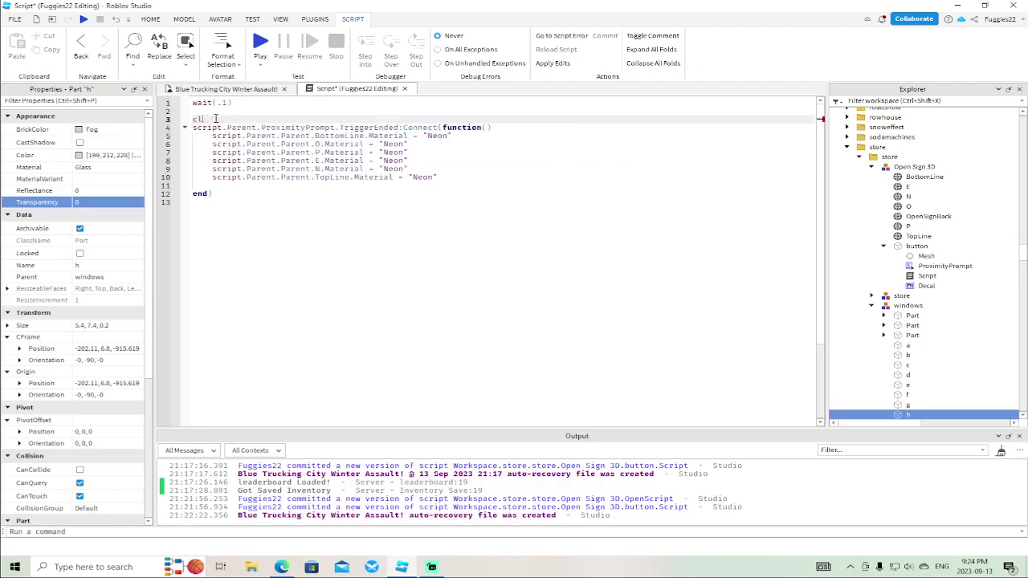
key(BackSpace)
key(BackSpace)
key(BackSpace)
text(click)
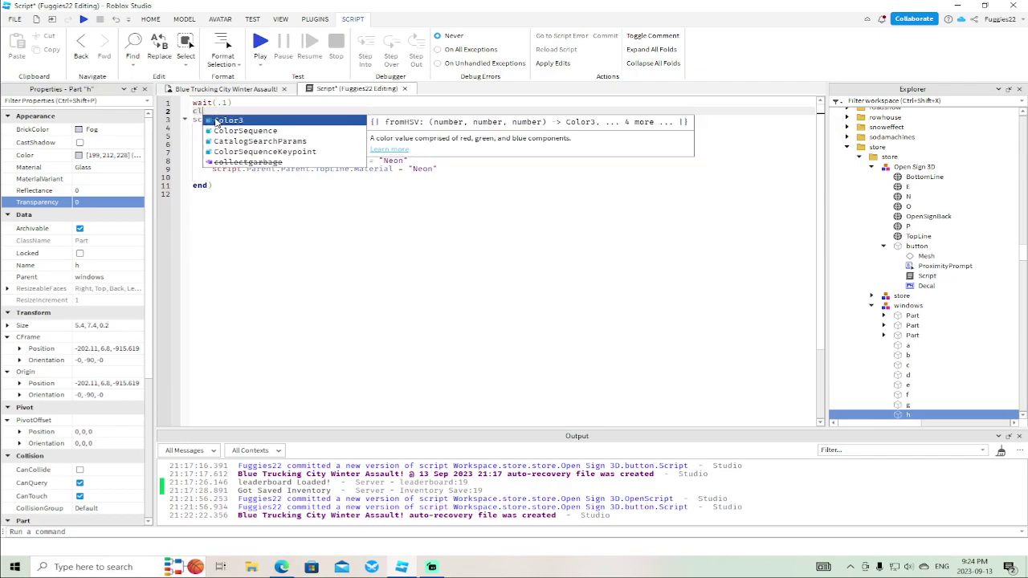
text( = true)
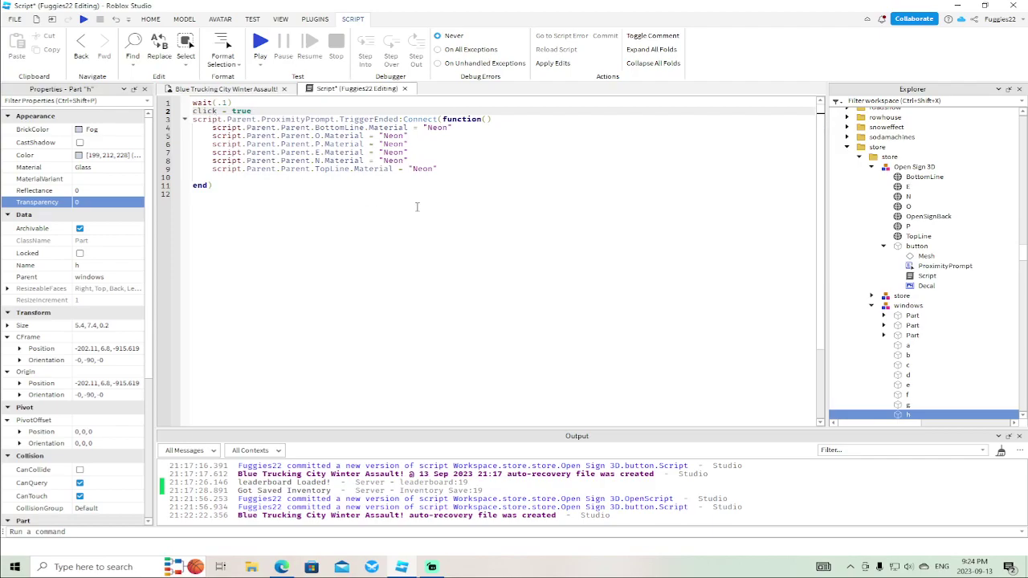
click(269, 101)
key(Return)
key(Return)
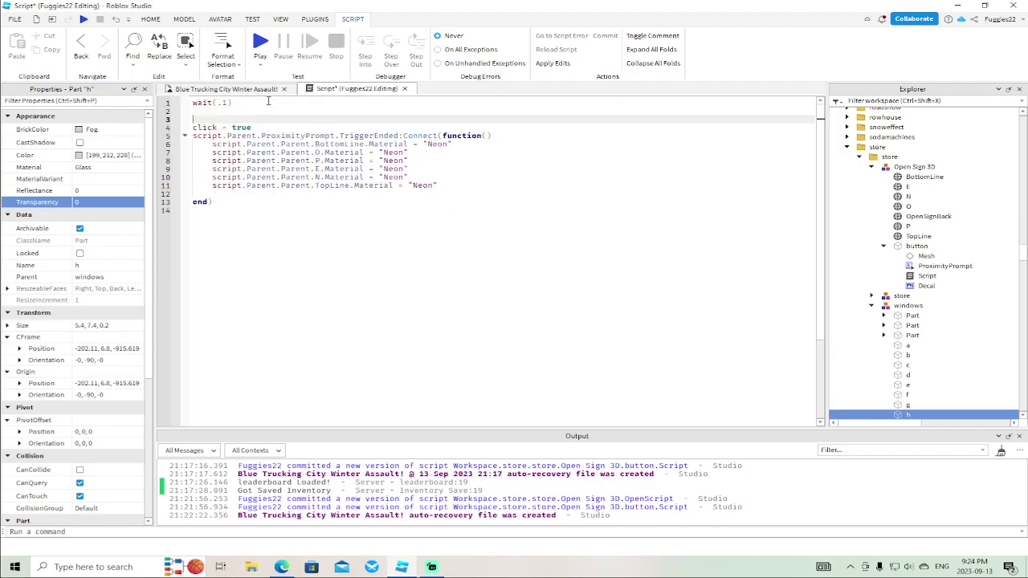
Begin the TriggerEnded function with the condition if click == true then
click(513, 134)
key(Return)
text(if click == )
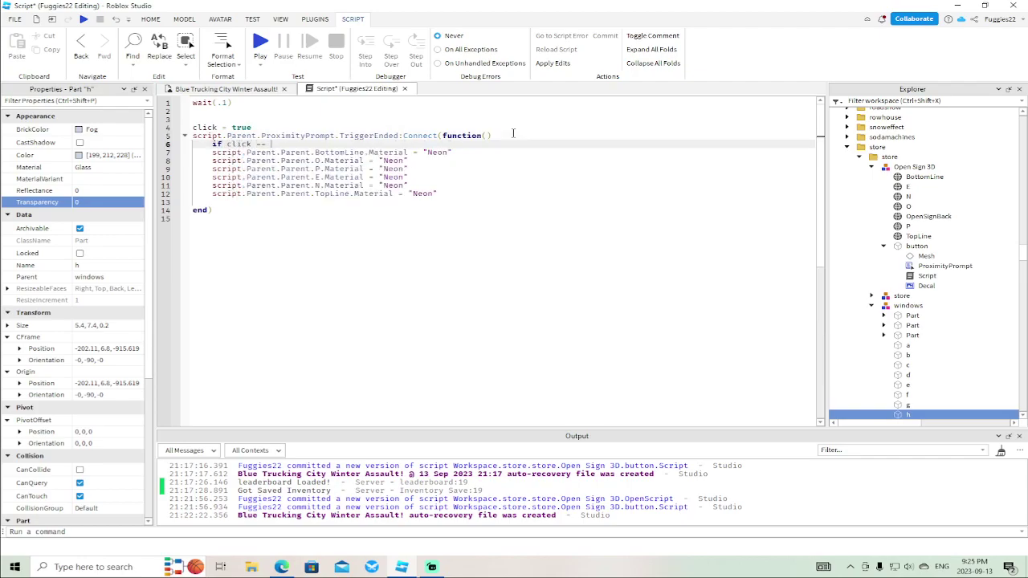
text(true then)
After the TopLine material line, set click = false and add an elseif click == false then branch
click(476, 192)
key(Return)
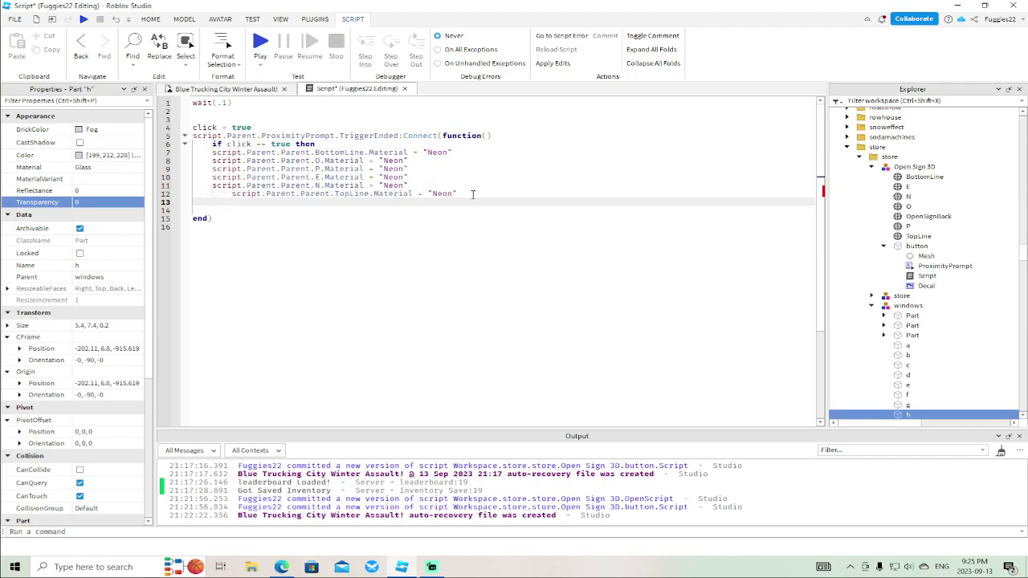
text(click = fa)
key(Return)
key(Return)
key(Return)
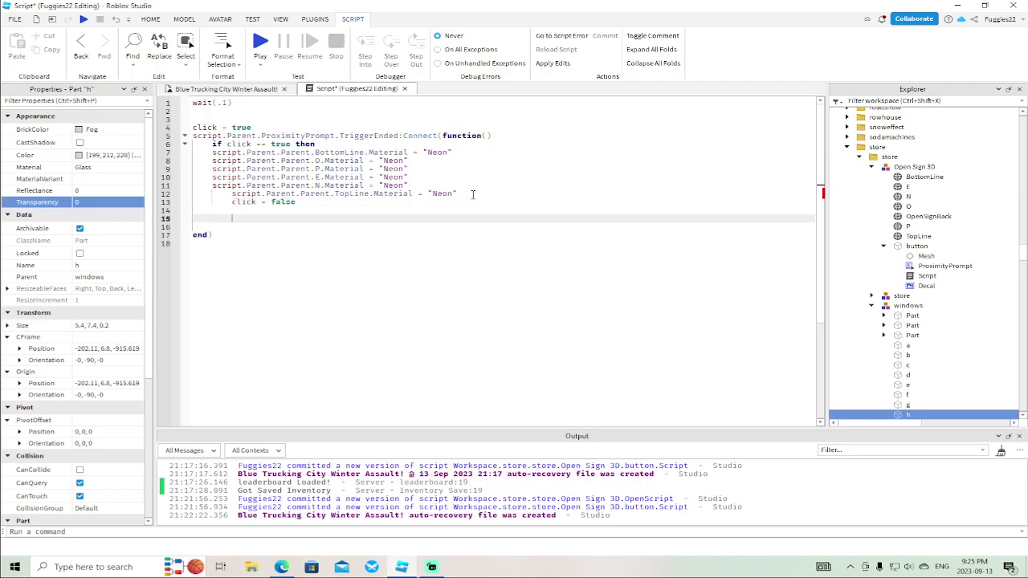
text(elseif click == false then)
key(Return)
key(Return)
Copy the six Neon material lines into the elseif branch, directly below its condition
drag(463, 190, 191, 155)
key(ctrl+c)
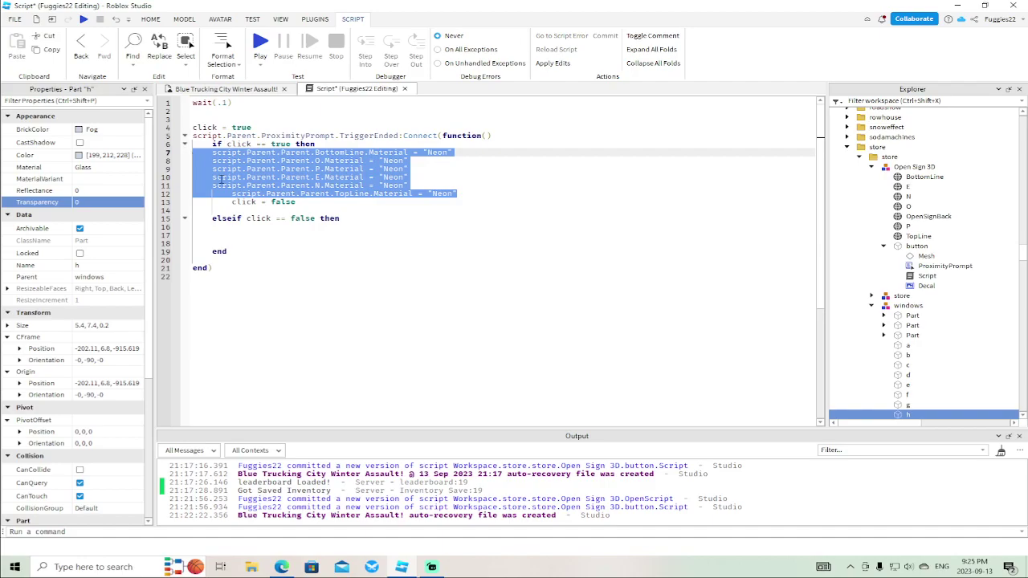
click(245, 234)
key(ctrl+v)
click(262, 227)
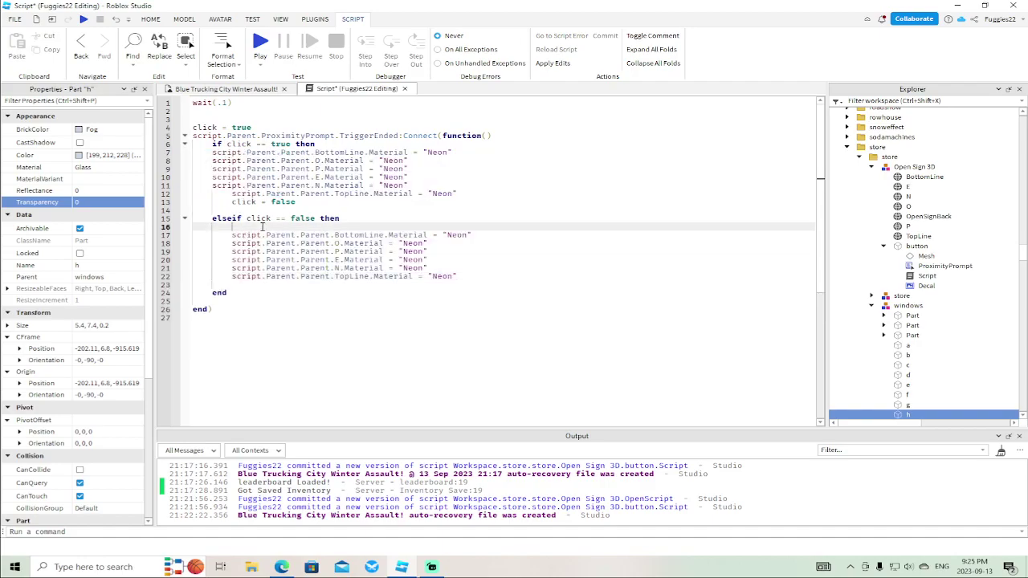
key(BackSpace)
key(BackSpace)
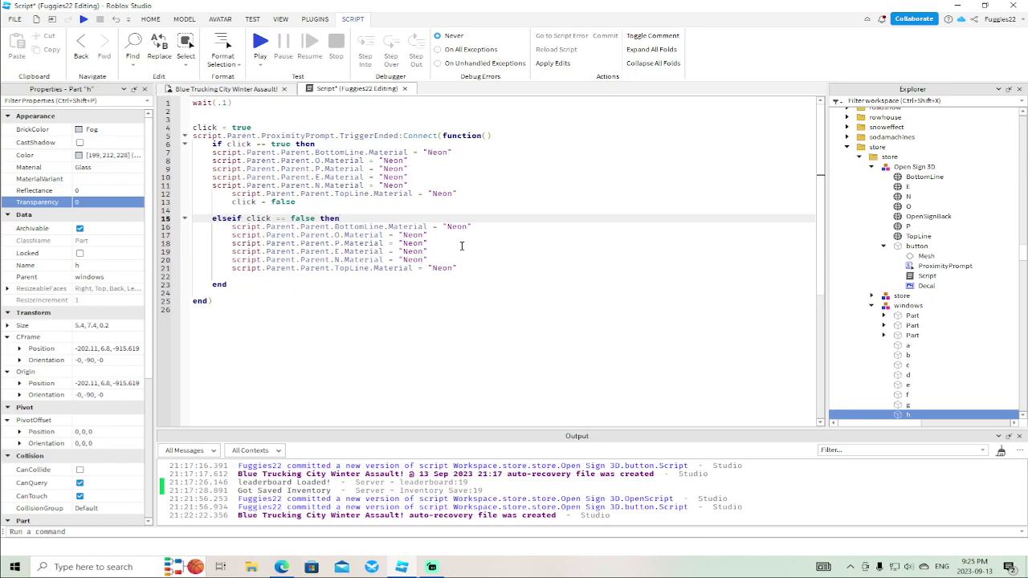
Change the material of all six sign parts in the elseif branch to "SmoothPlastic"
click(469, 228)
key(BackSpace)
key(BackSpace)
key(BackSpace)
key(BackSpace)
key(BackSpace)
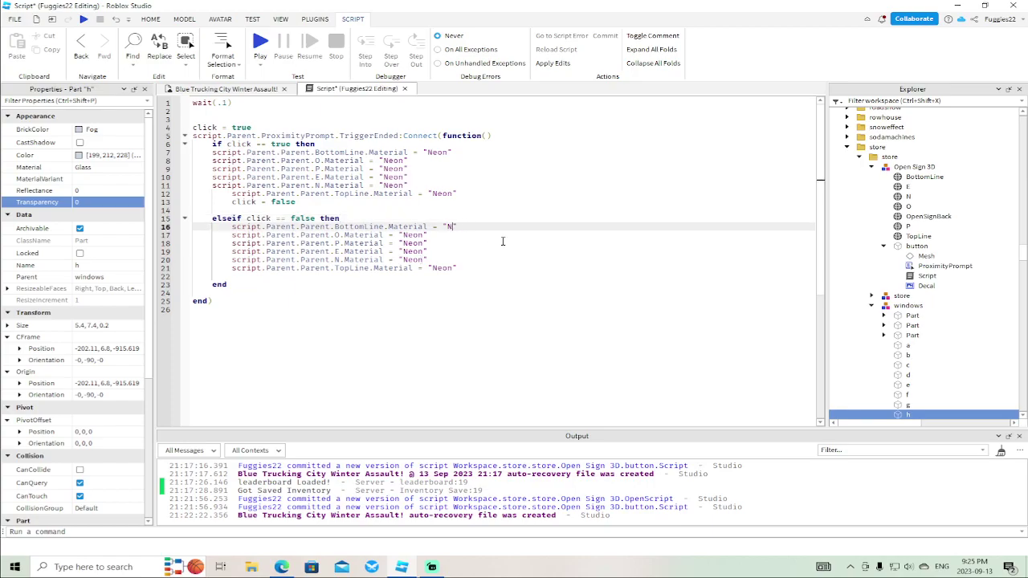
text(SmoothPlastic)
drag(442, 227, 520, 228)
key(ctrl+c)
drag(398, 234, 456, 267)
key(ctrl+v)
key(ctrl+v)
key(ctrl+v)
key(ctrl+v)
key(ctrl+v)
Remove the blank lines around the closing end and before elseif, and close the script
click(232, 295)
key(BackSpace)
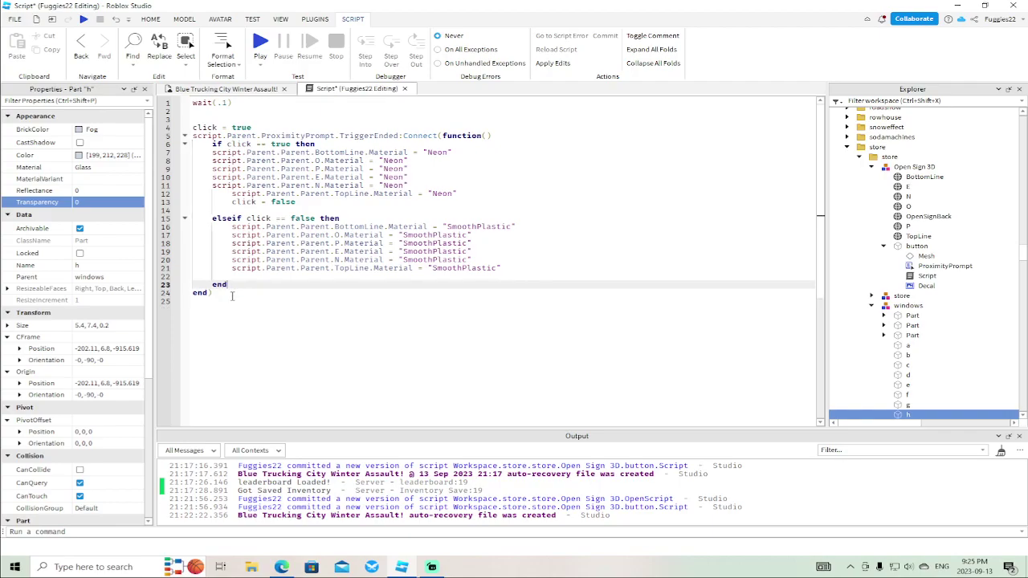
click(227, 275)
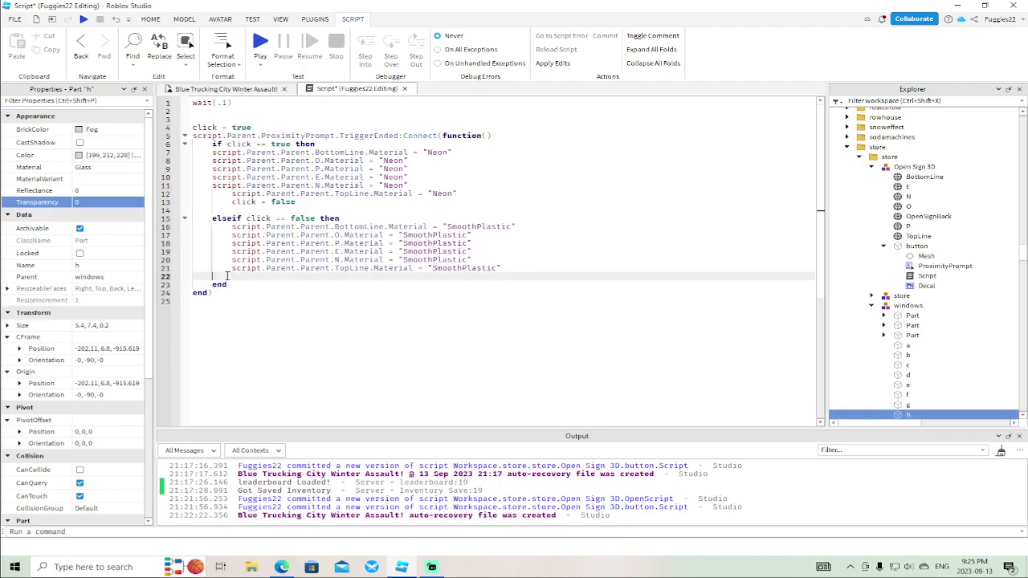
key(BackSpace)
click(221, 211)
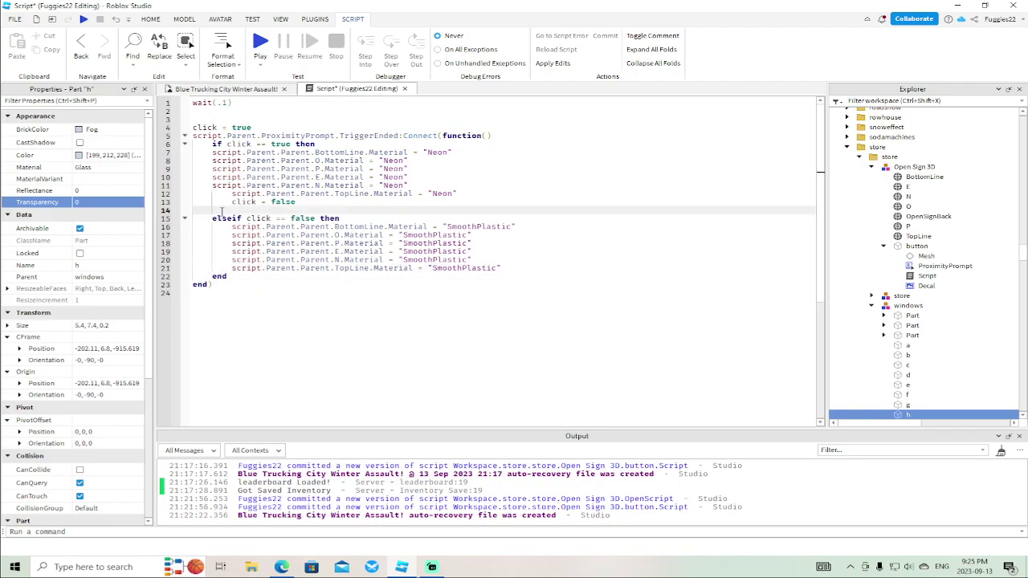
key(BackSpace)
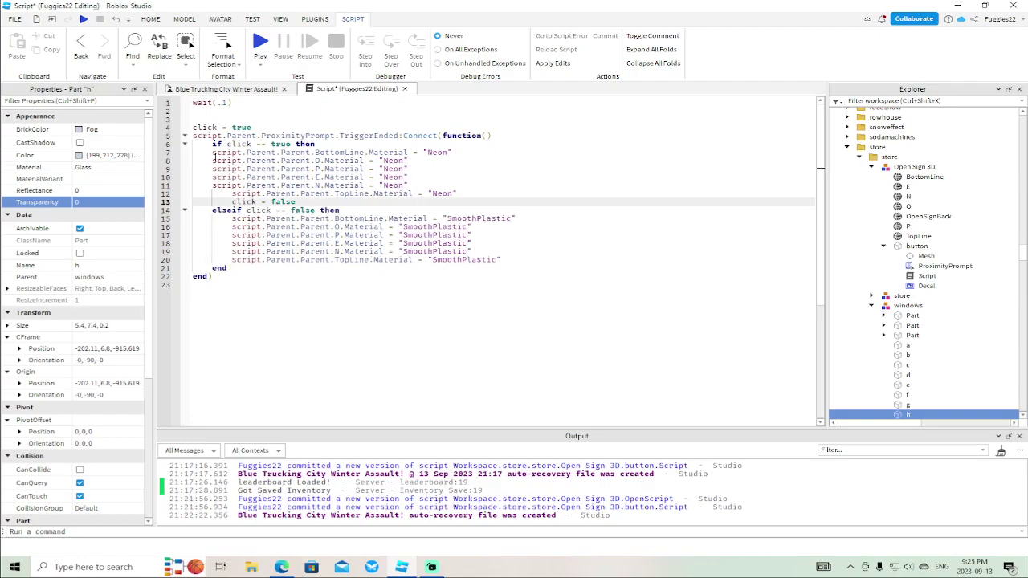
click(404, 89)
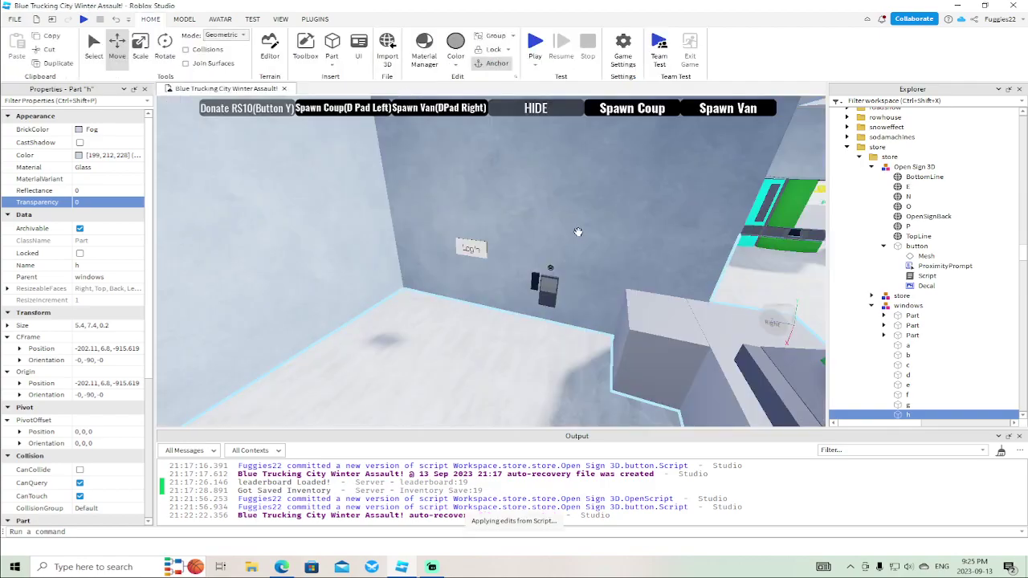
Delete OpenScript and ClosedScript from the Open Sign 3D model in the second store folder
click(871, 306)
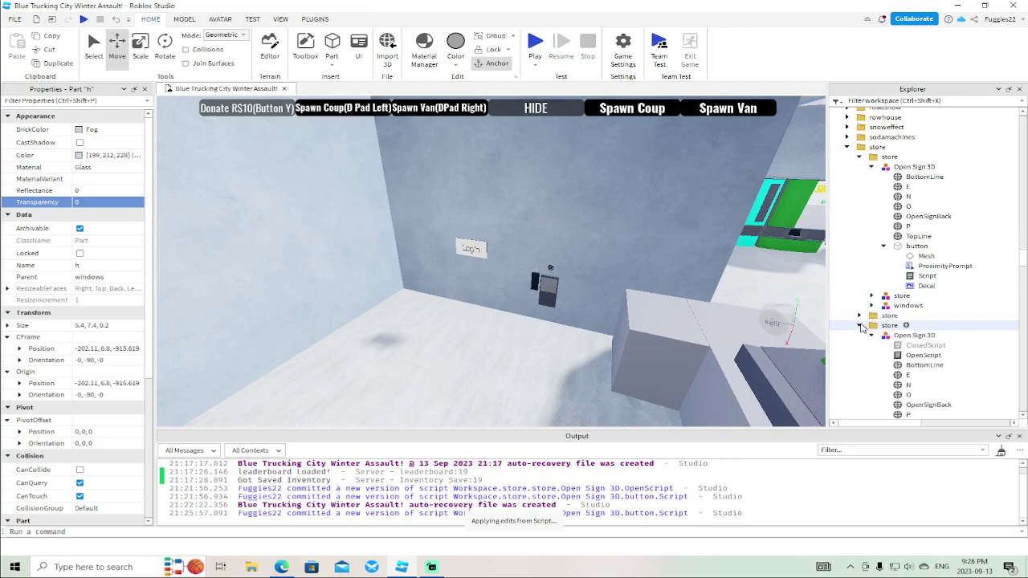
click(860, 325)
click(860, 325)
click(859, 316)
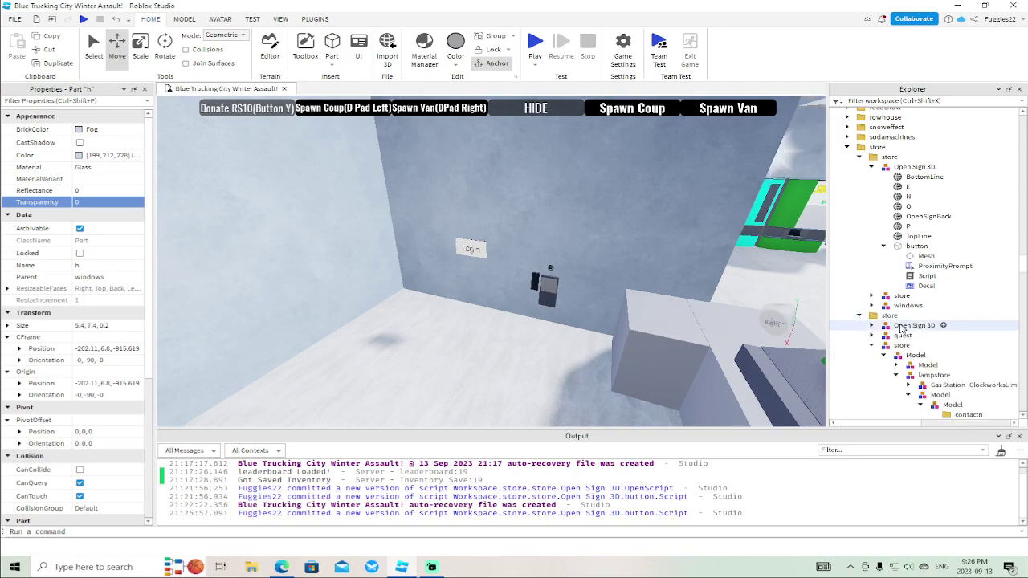
click(871, 346)
click(871, 325)
scroll(877, 328, down, 2)
scroll(877, 328, down, 1)
click(859, 352)
click(871, 361)
double_click(917, 234)
key(Delete)
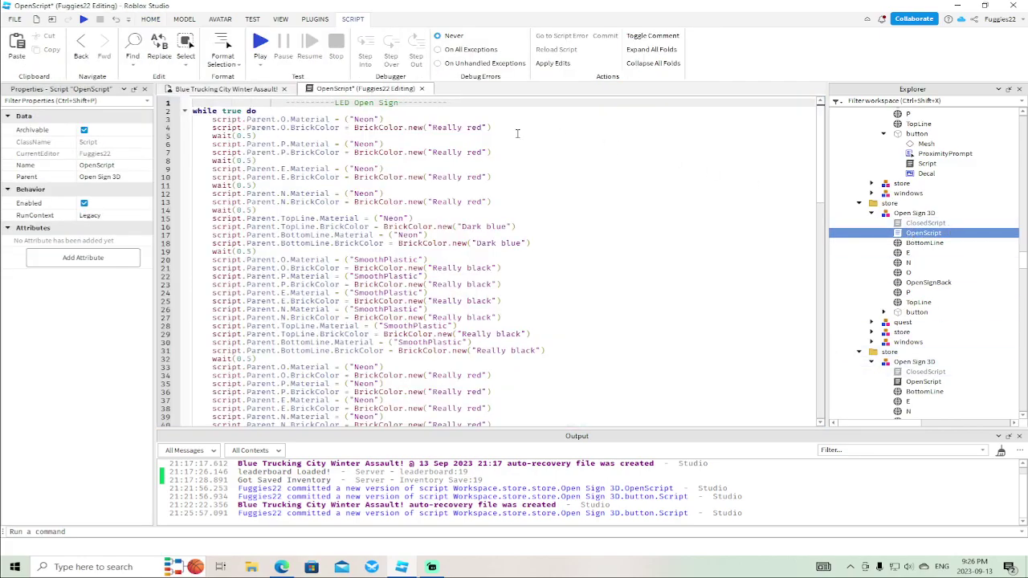
click(421, 88)
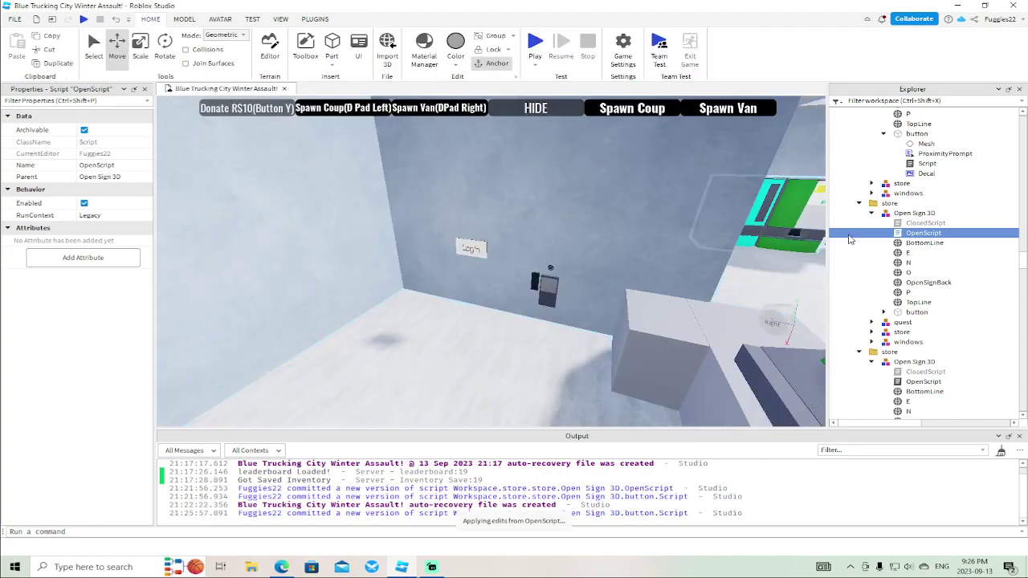
ctrl+click(915, 224)
key(Delete)
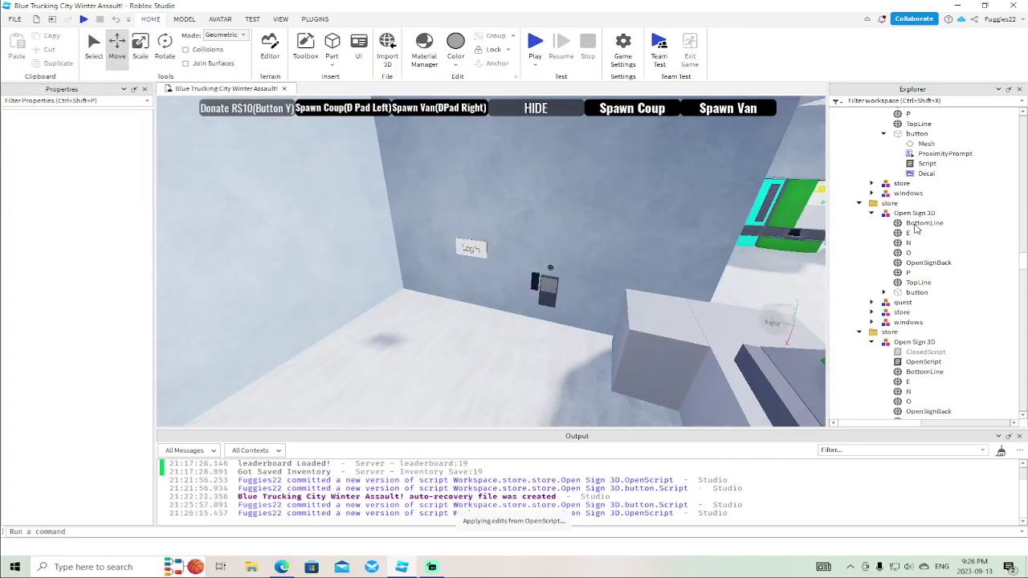
Delete Click1, Click2, ClickDetector and Script from the button of the second store's Open Sign 3D
click(883, 293)
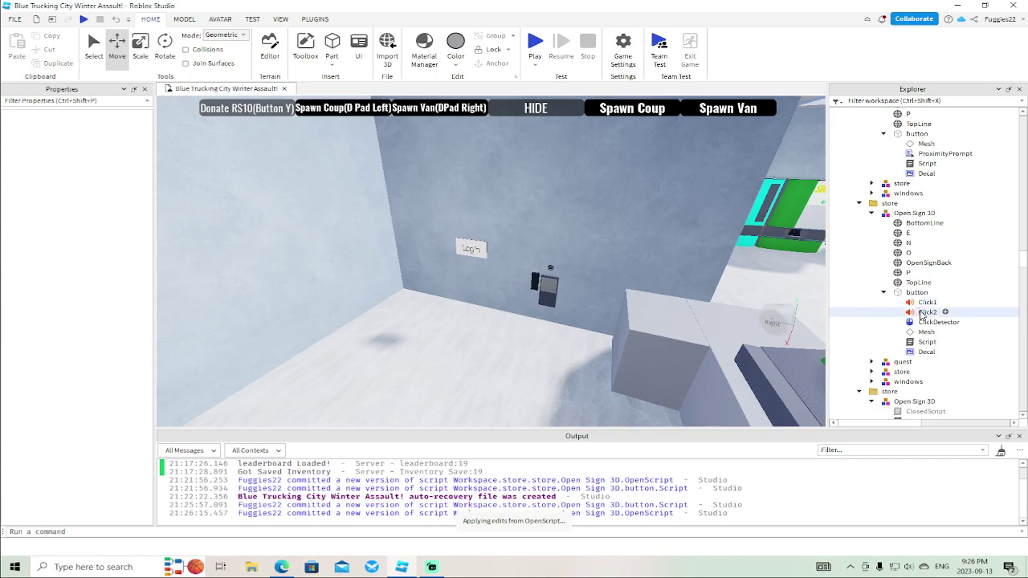
click(921, 313)
ctrl+click(927, 302)
key(Delete)
click(929, 302)
key(Delete)
key(Delete)
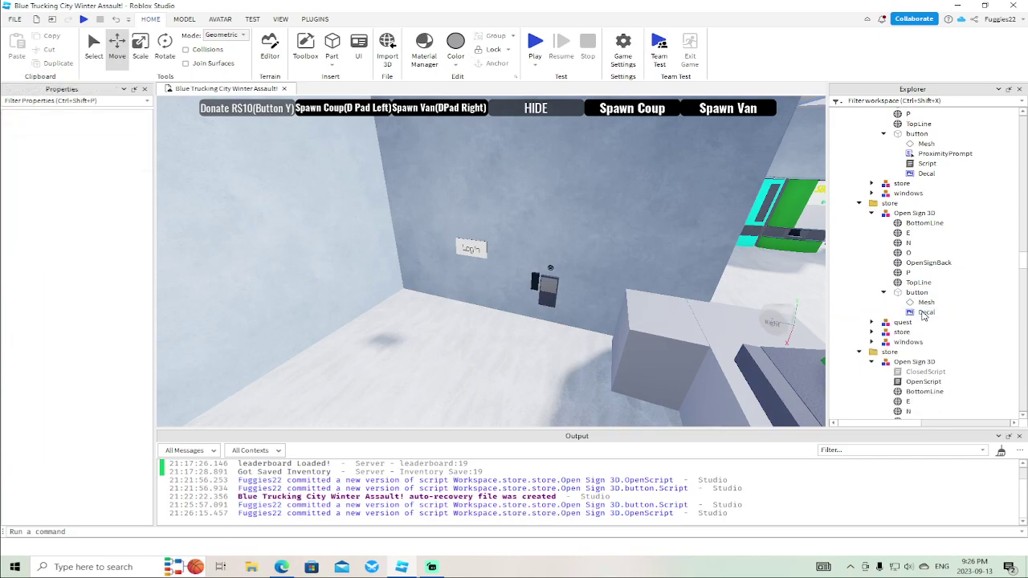
Delete OpenScript and ClosedScript from the Open Sign 3D model in the third store folder
scroll(920, 305, down, 4)
double_click(922, 269)
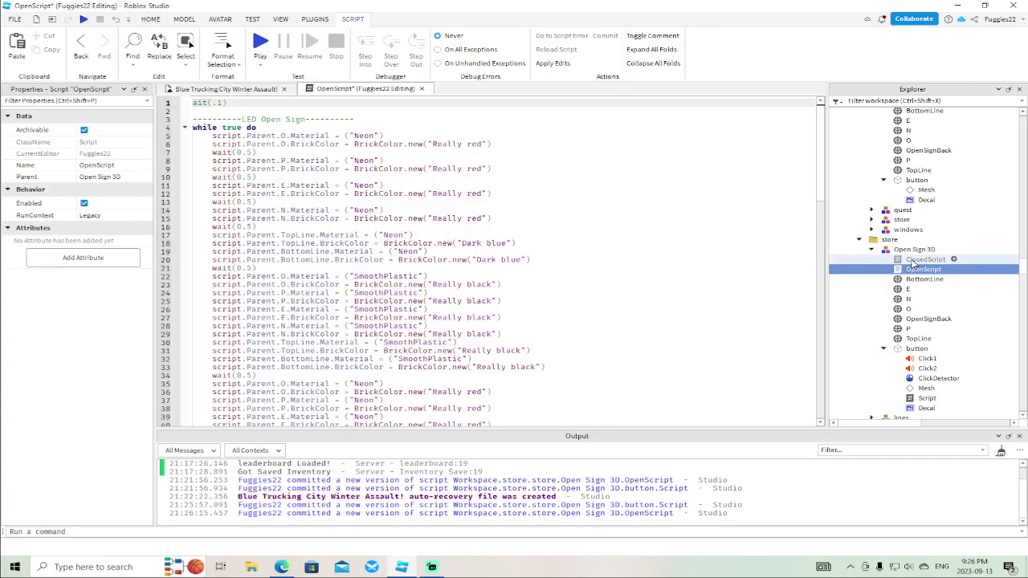
click(418, 90)
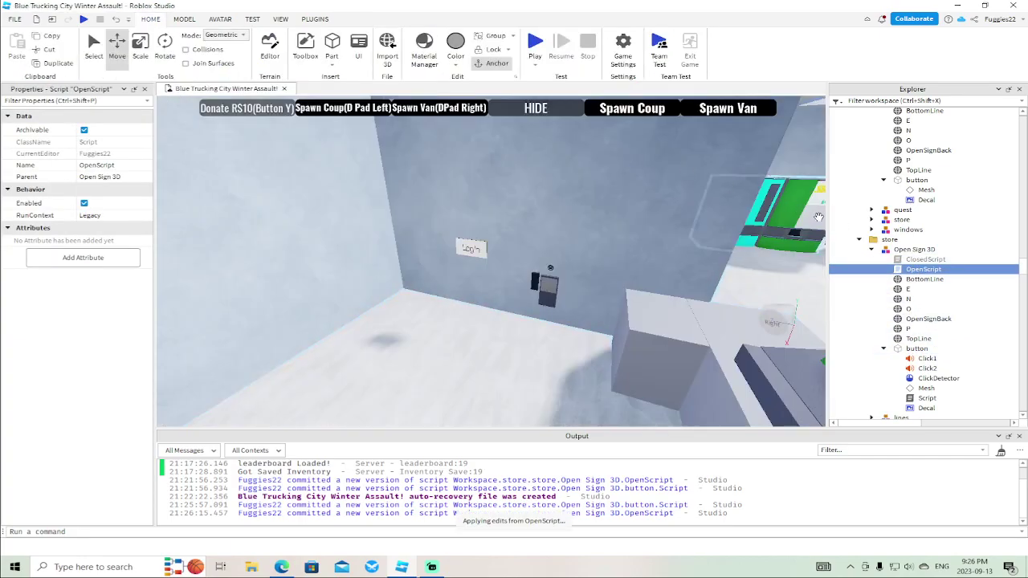
click(913, 269)
click(919, 259)
key(Delete)
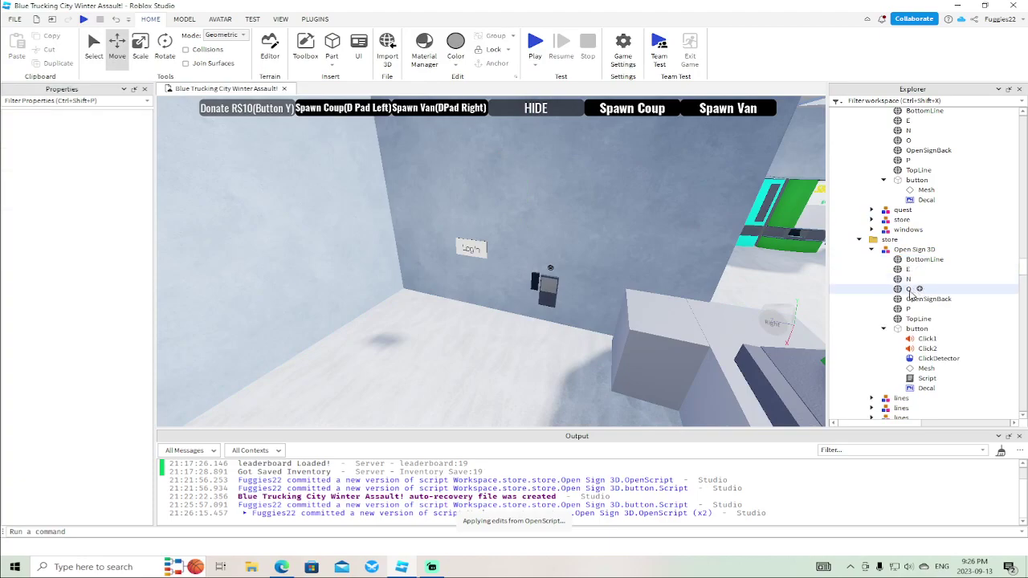
Delete Click1, Click2, ClickDetector and Script from the button of the third store's Open Sign 3D
scroll(921, 285, down, 3)
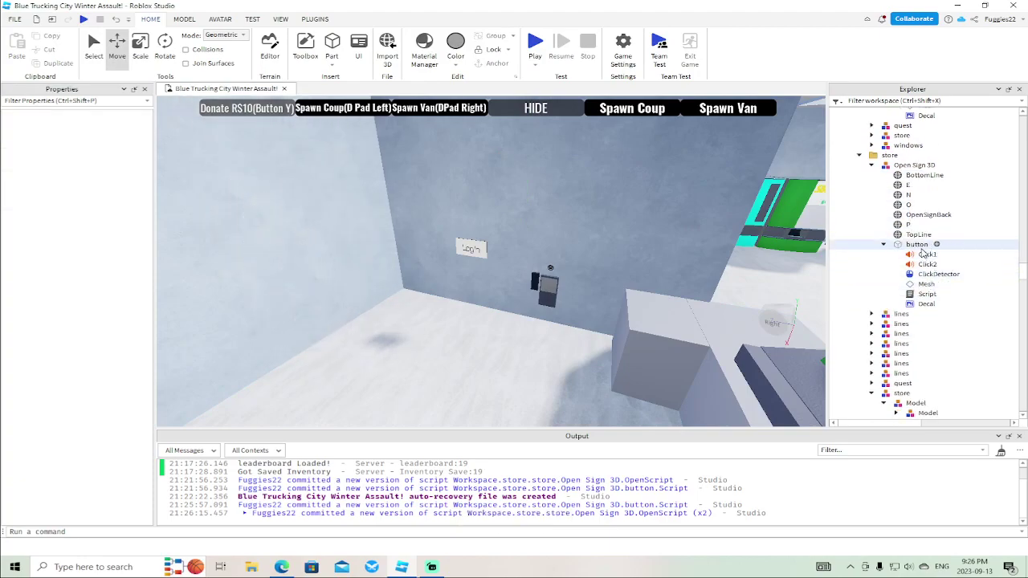
click(923, 254)
key(Delete)
click(924, 253)
key(Delete)
key(Delete)
click(926, 266)
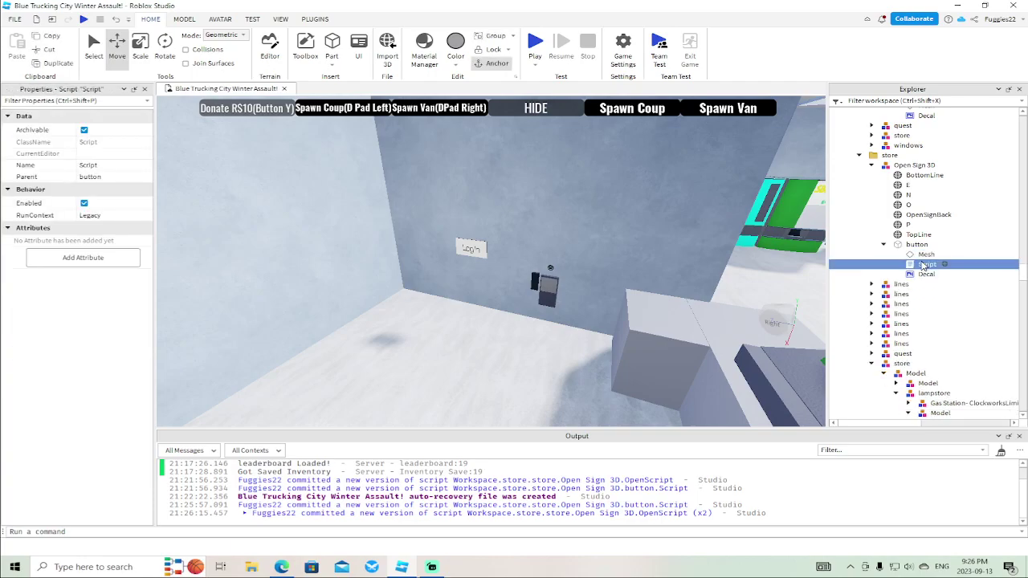
key(Delete)
Copy ProximityPrompt and Script from the first store's sign button and paste them into the second store's sign button
scroll(926, 263, up, 7)
scroll(926, 249, up, 2)
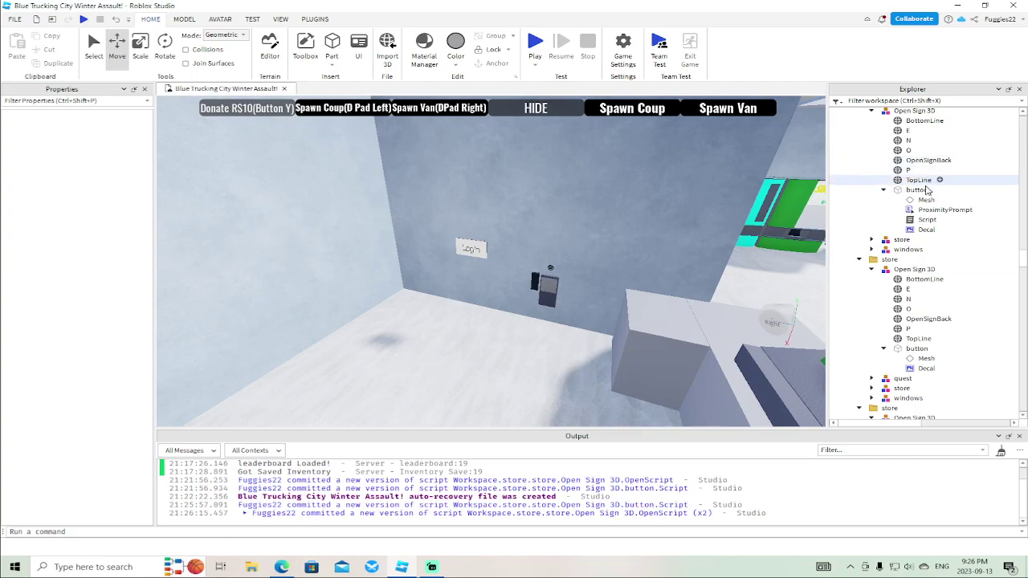
click(926, 221)
ctrl+click(939, 209)
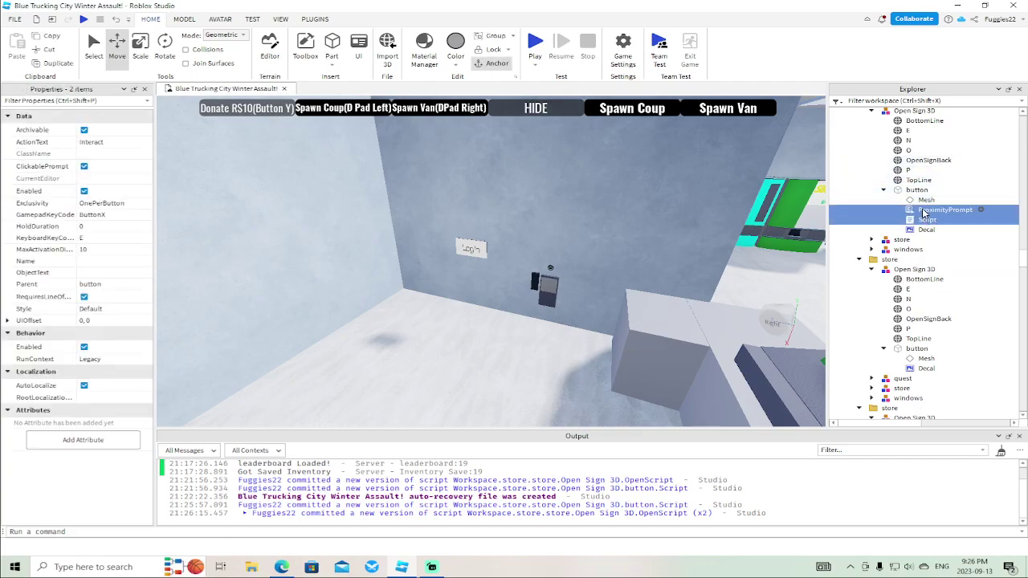
right_click(924, 215)
click(861, 47)
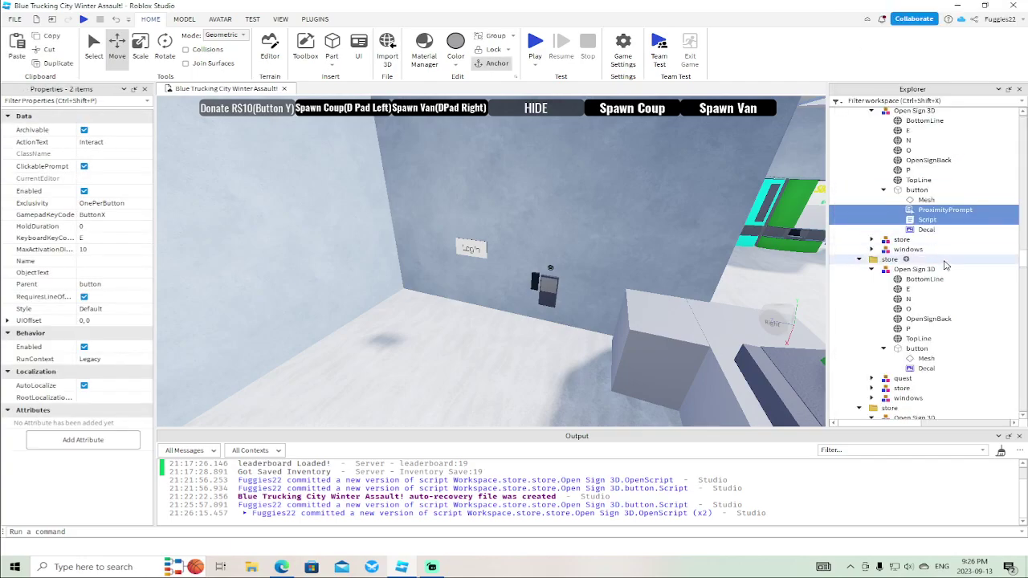
click(916, 348)
right_click(917, 350)
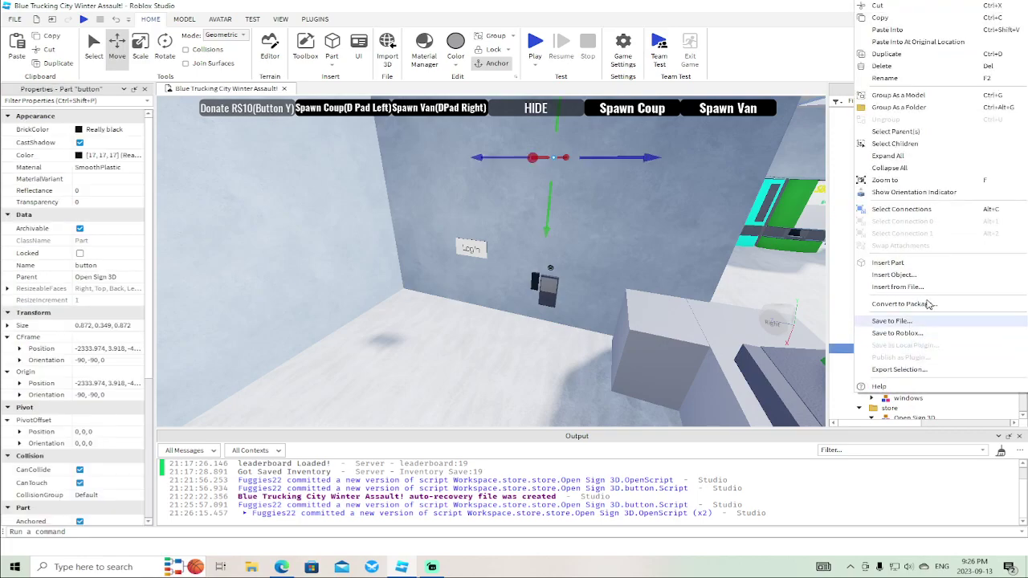
click(898, 30)
Check the script pasted in the second store, and paste the copied ProximityPrompt and Script into the third store's sign button
scroll(943, 305, down, 4)
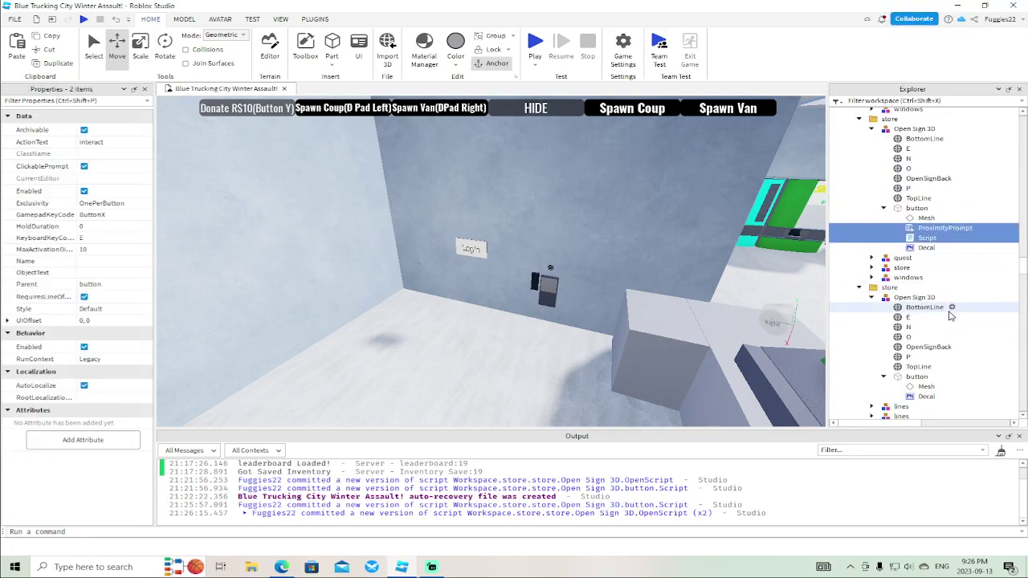
double_click(927, 240)
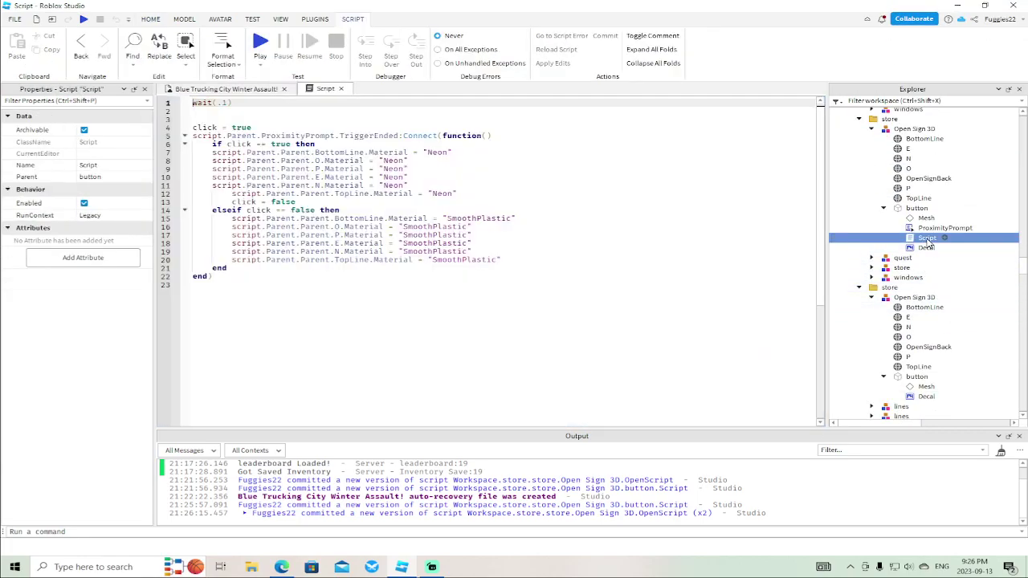
click(340, 89)
scroll(915, 298, down, 2)
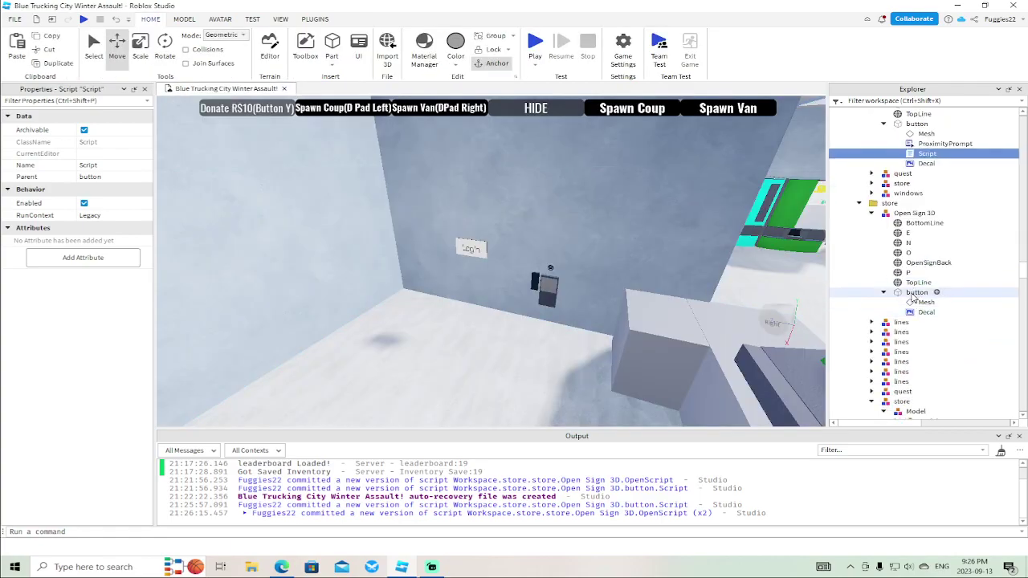
right_click(911, 295)
click(894, 30)
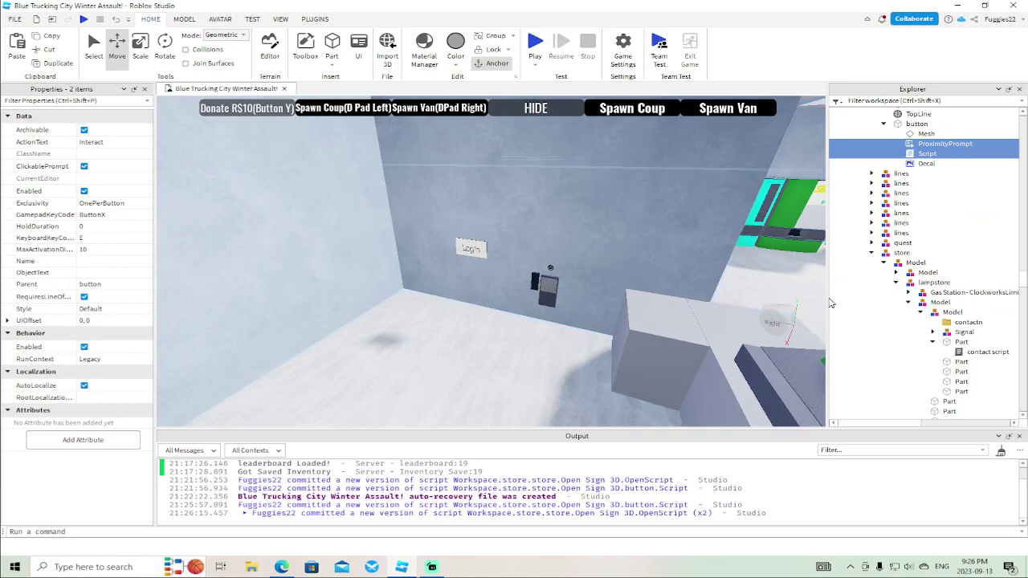
Examine the contact script inside the lampstore model and close it
double_click(968, 351)
click(364, 89)
scroll(572, 217, down, 10)
key(f)
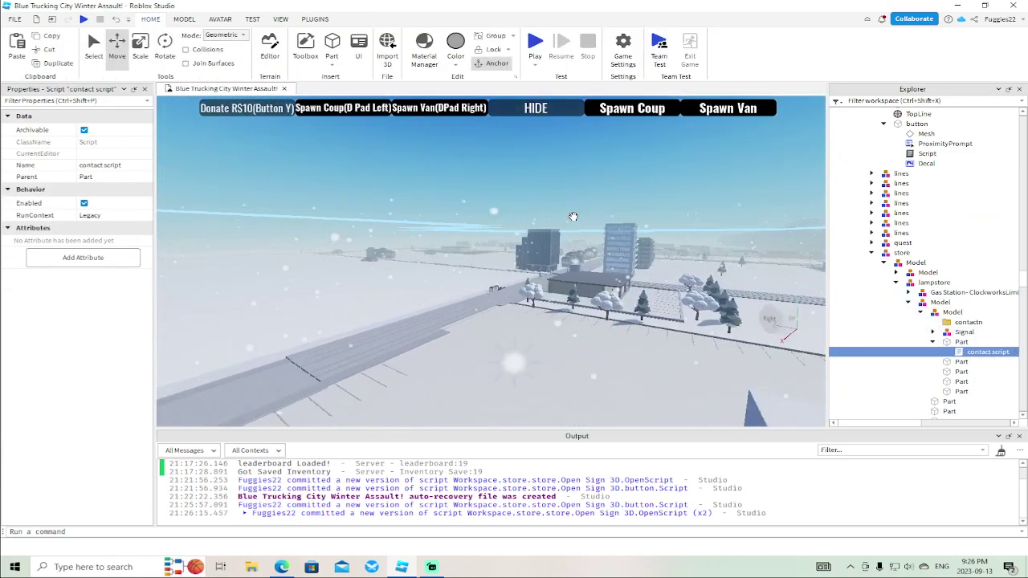
Add wait(.1) as the first line of the script in the grey heating tank's IndacatorLight
right_drag(573, 217, 572, 217)
key(w)
click(625, 243)
right_drag(706, 224, 706, 224)
key(s)
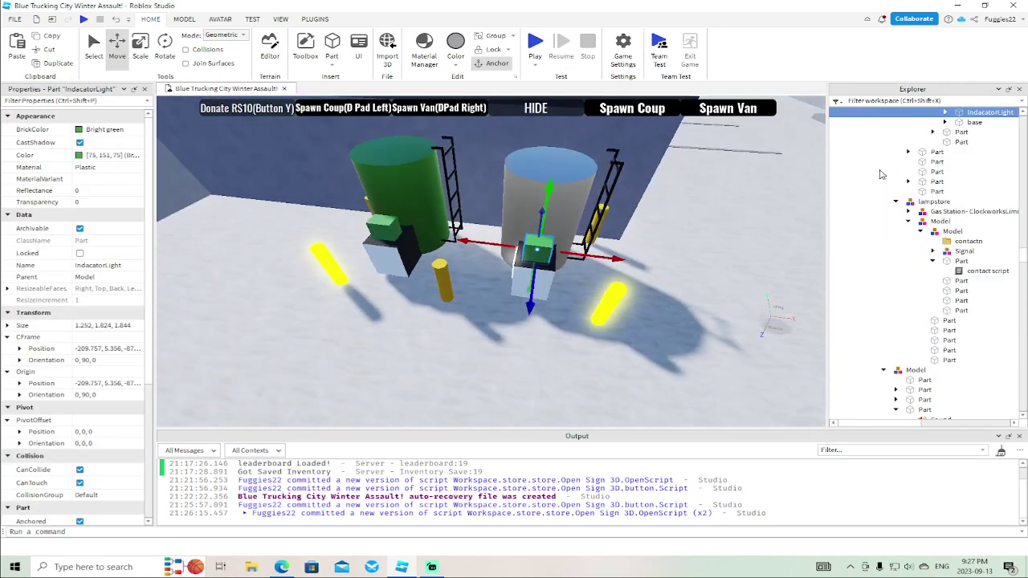
click(944, 121)
click(945, 113)
double_click(972, 122)
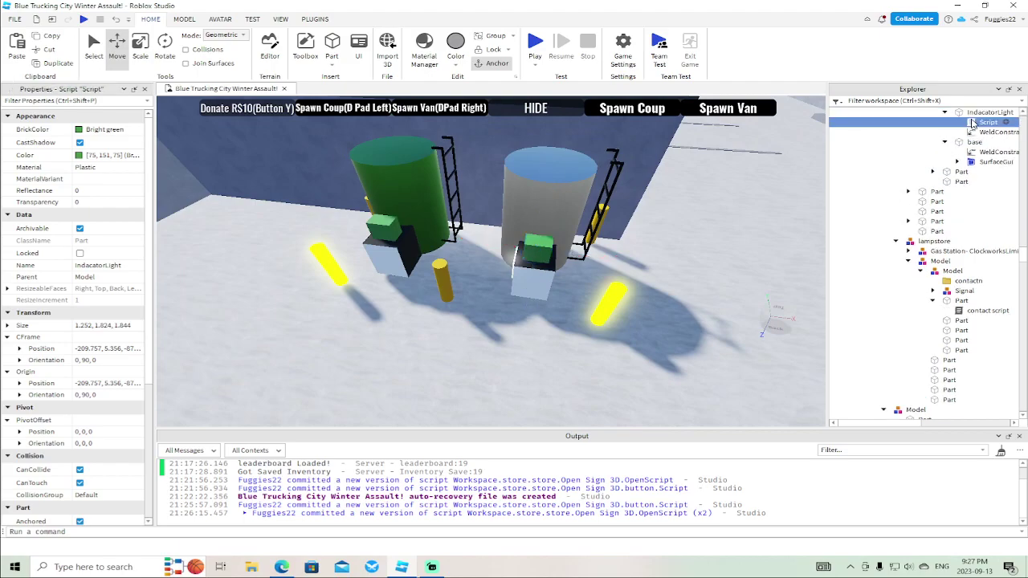
text(w)
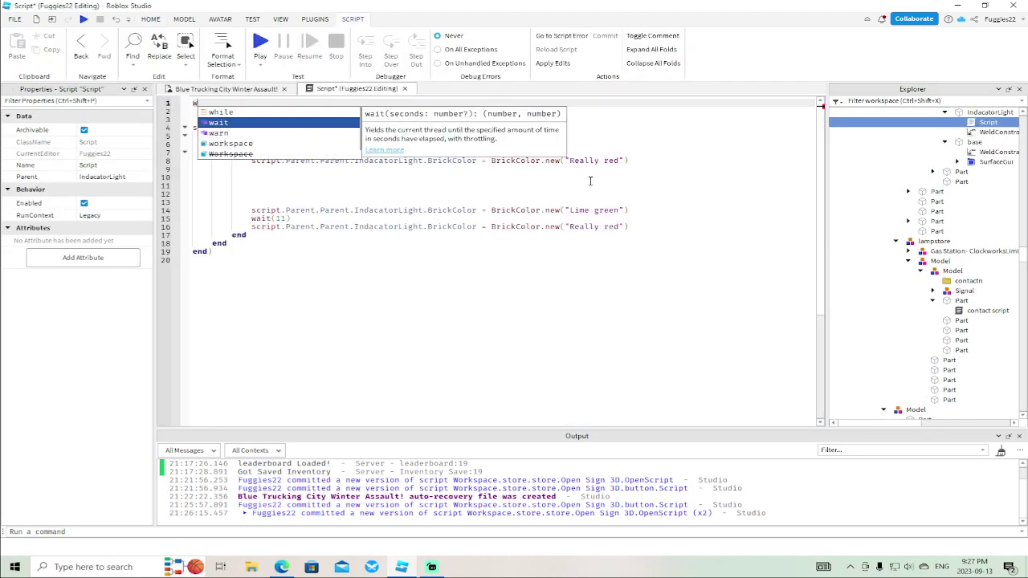
text(ait(.1)
click(354, 299)
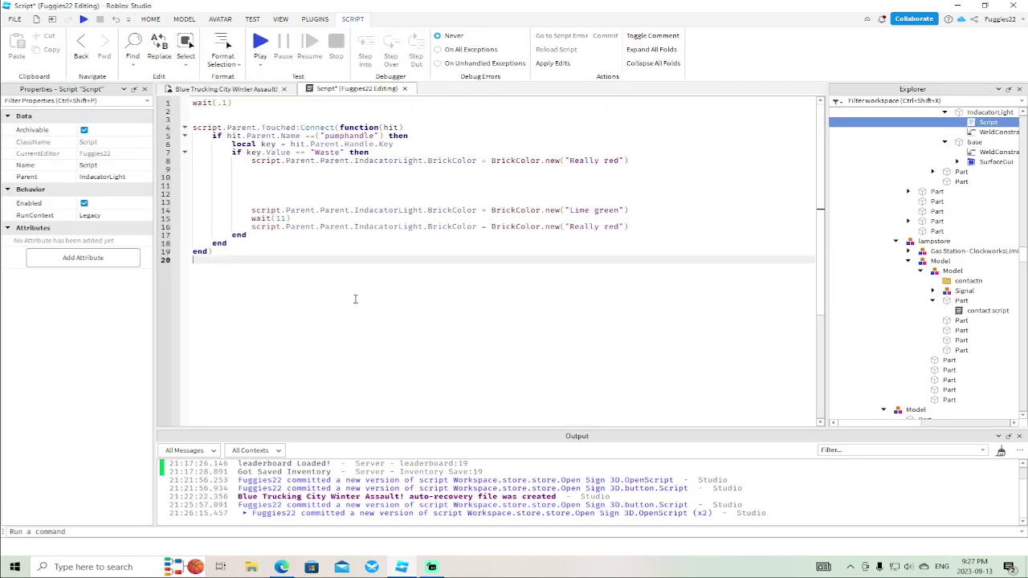
Remove the blank lines between the Really red and Lime green colour lines, and close the script
click(265, 196)
click(266, 199)
key(BackSpace)
key(BackSpace)
key(BackSpace)
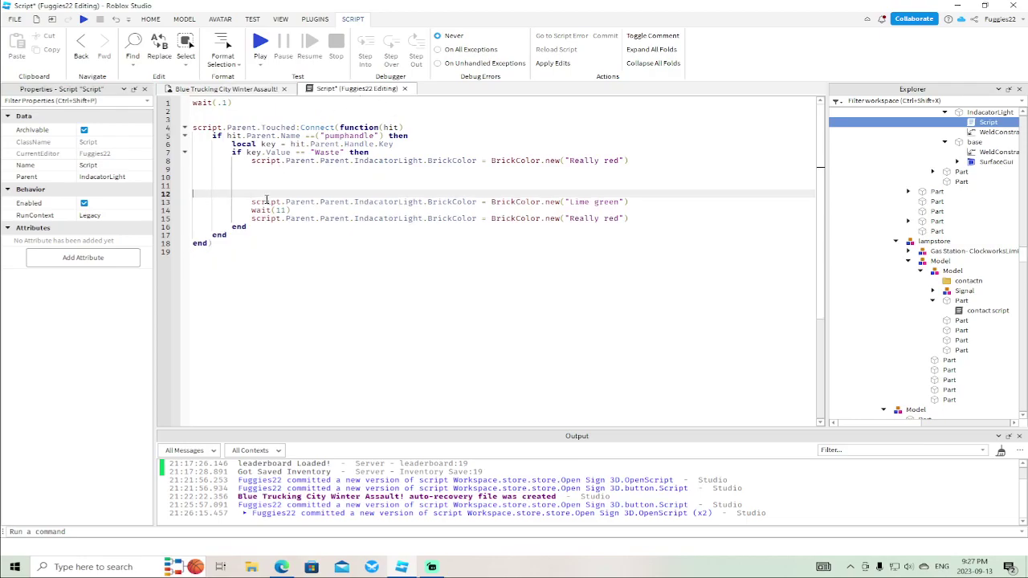
key(BackSpace)
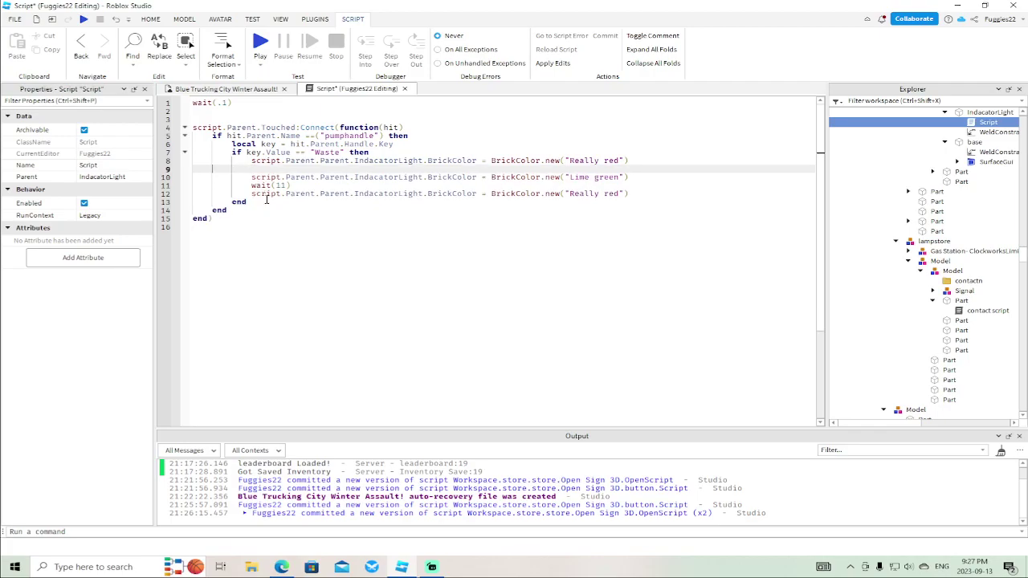
key(BackSpace)
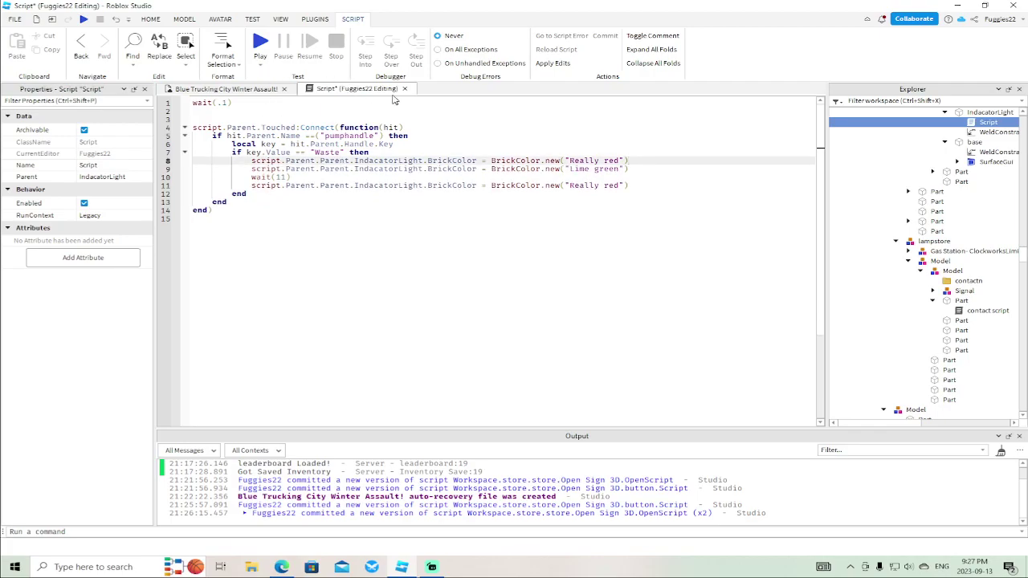
click(405, 90)
Collapse the third store folder and the other expanded workspace folders, and widen the Explorer to show the nested objects
click(956, 162)
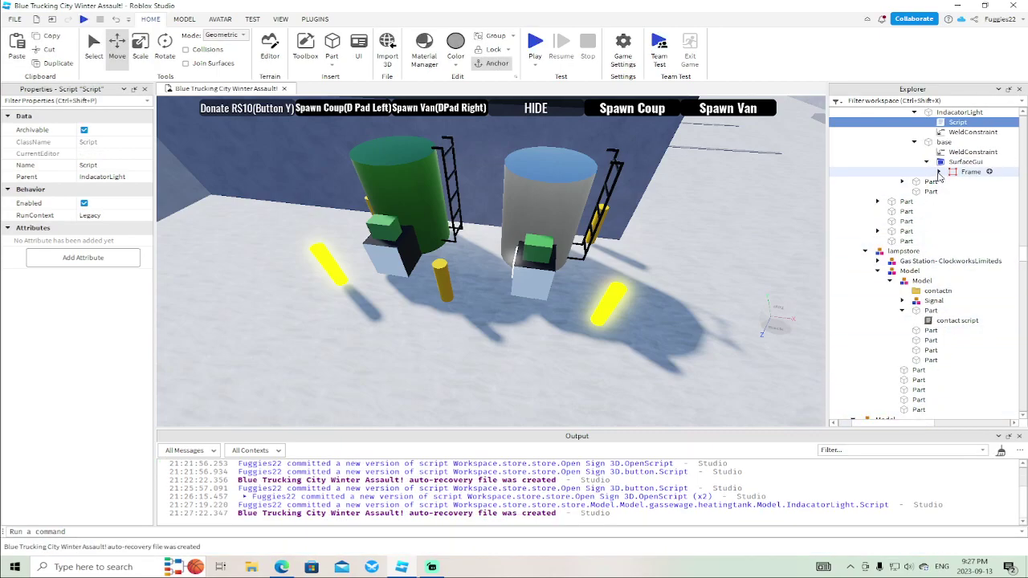
scroll(936, 181, down, 4)
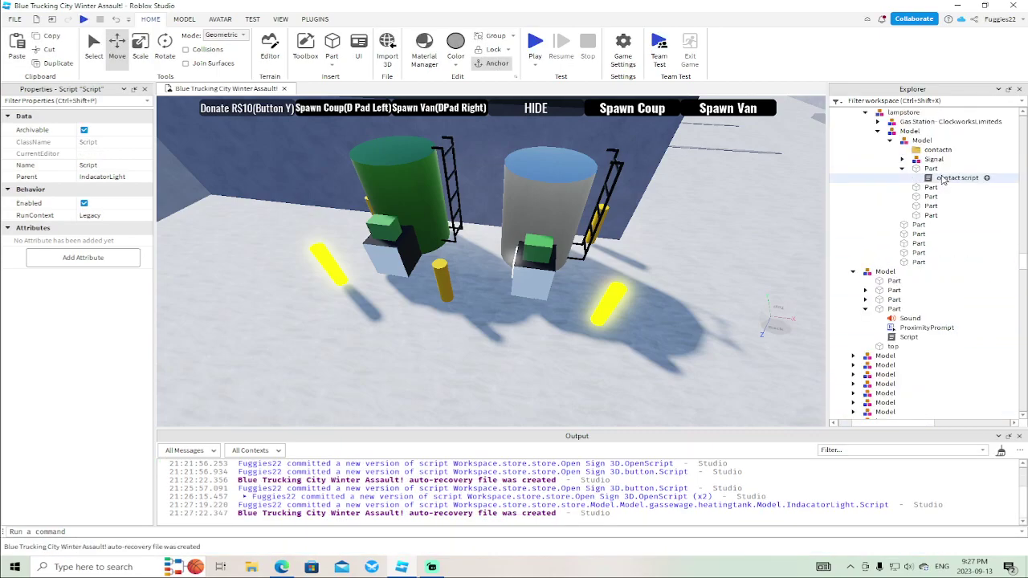
click(531, 249)
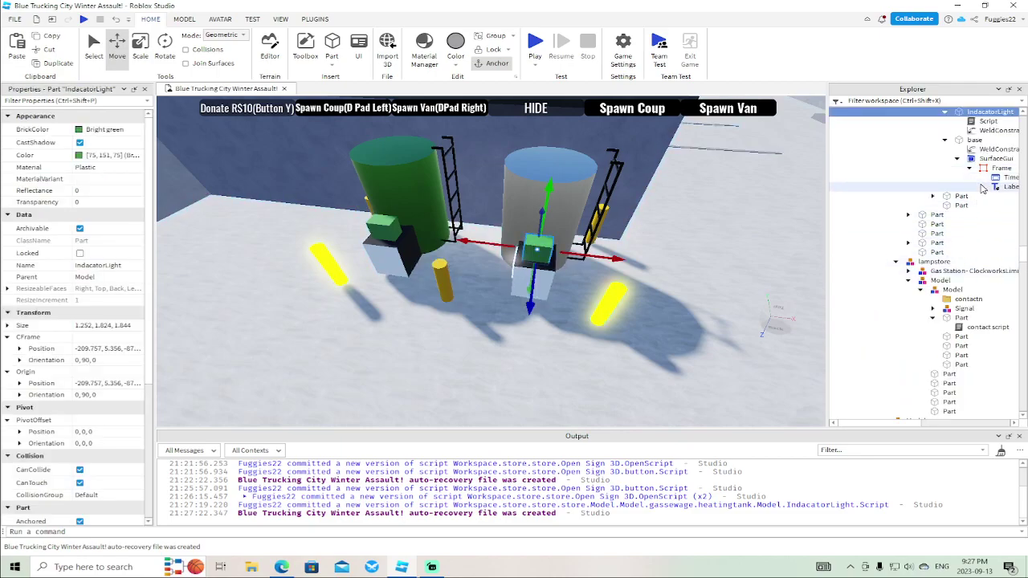
scroll(991, 225, up, 5)
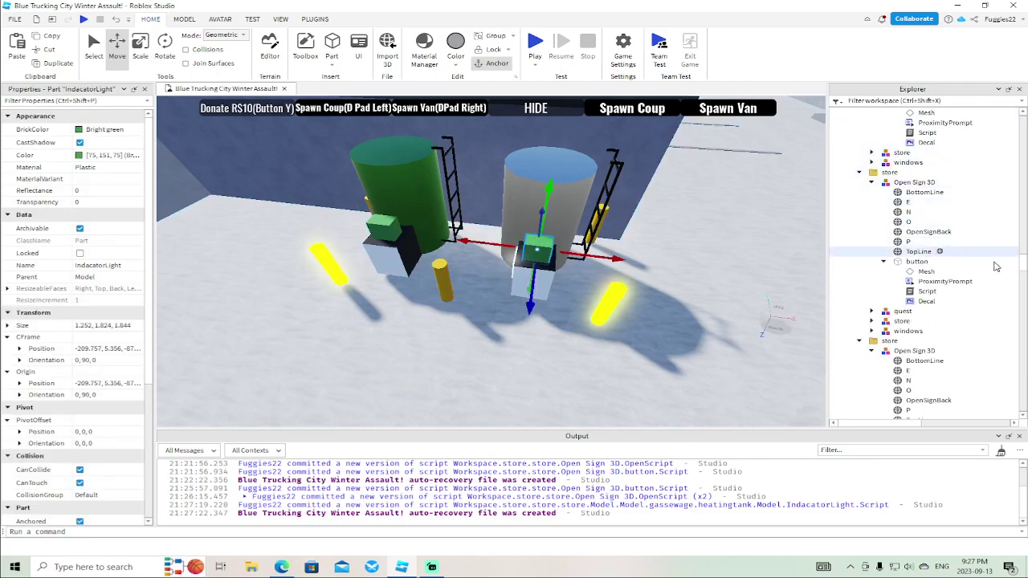
click(859, 342)
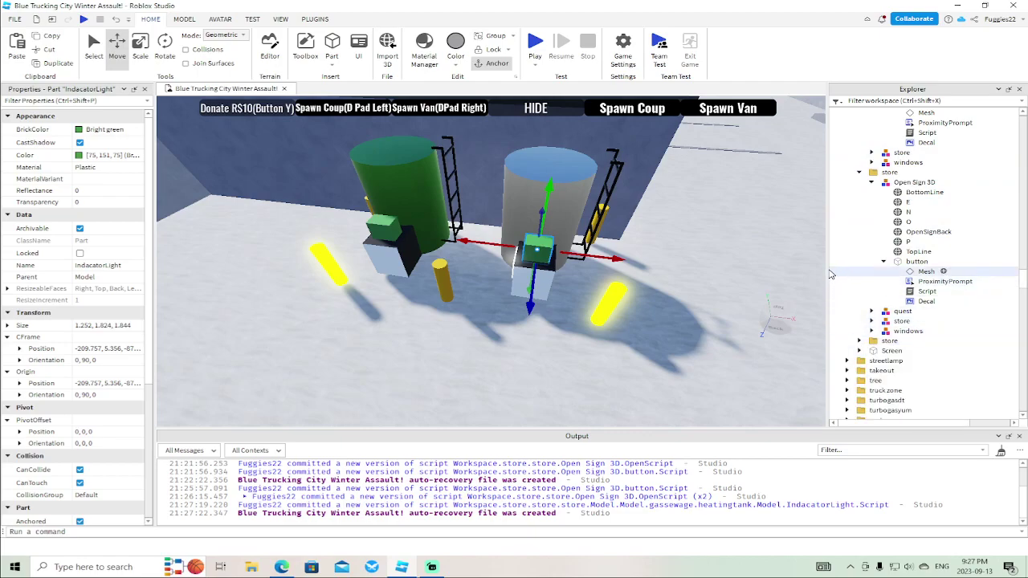
drag(825, 264, 745, 264)
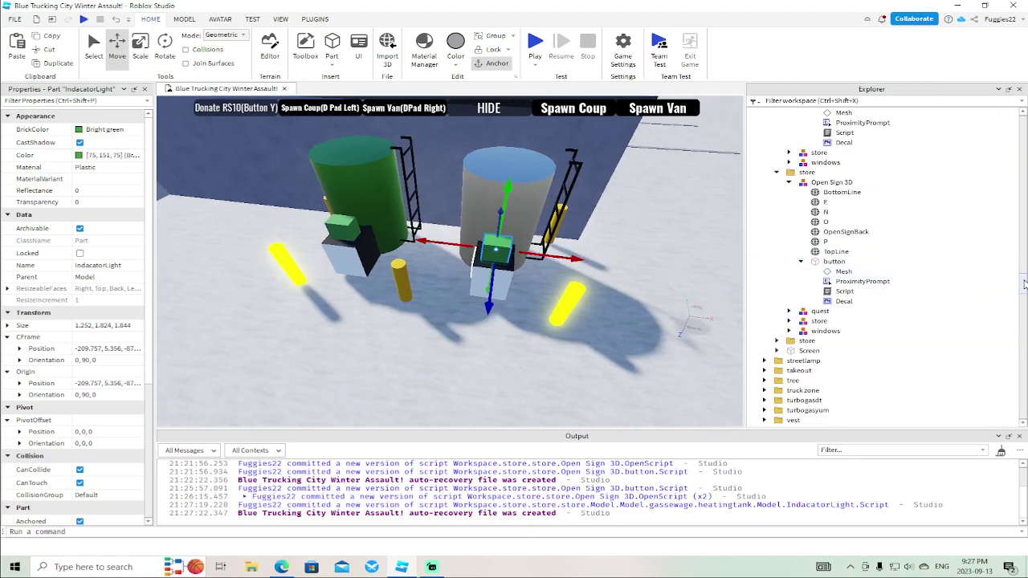
scroll(827, 321, up, 10)
click(765, 290)
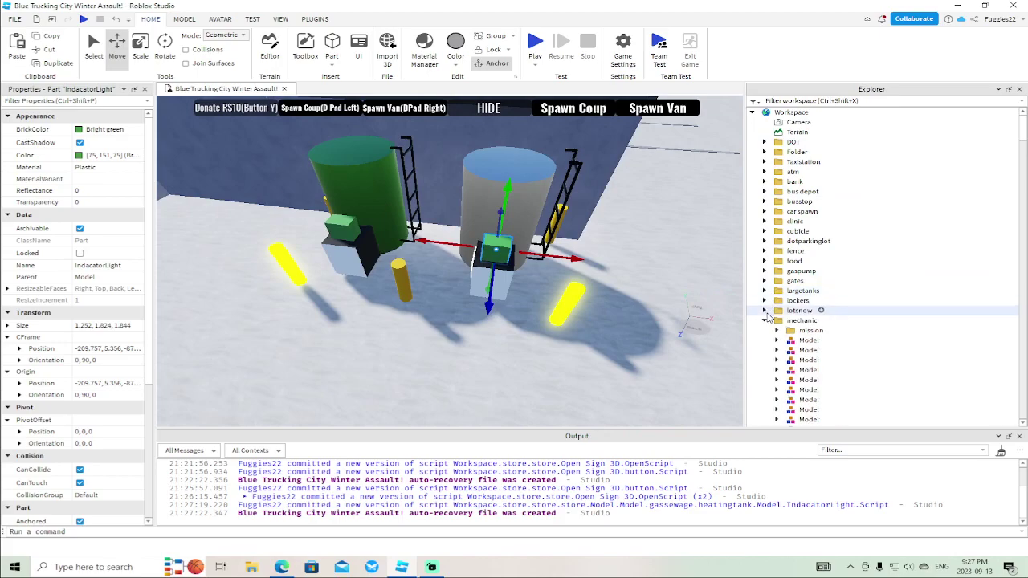
Add wait(.1) at the top of the script in the heatingtank base's SurfaceGui Label, and close it
scroll(763, 321, down, 5)
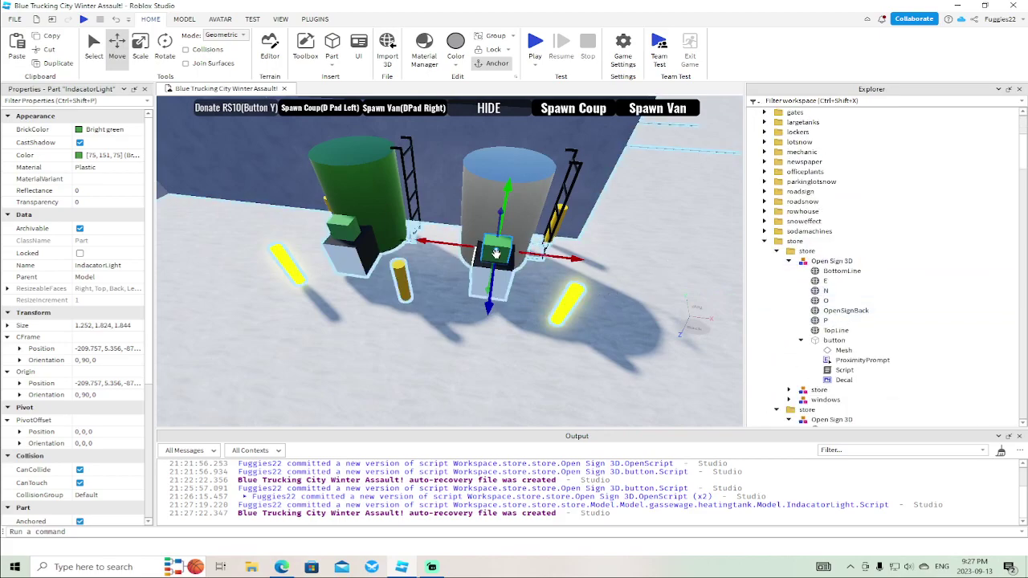
scroll(863, 280, down, 5)
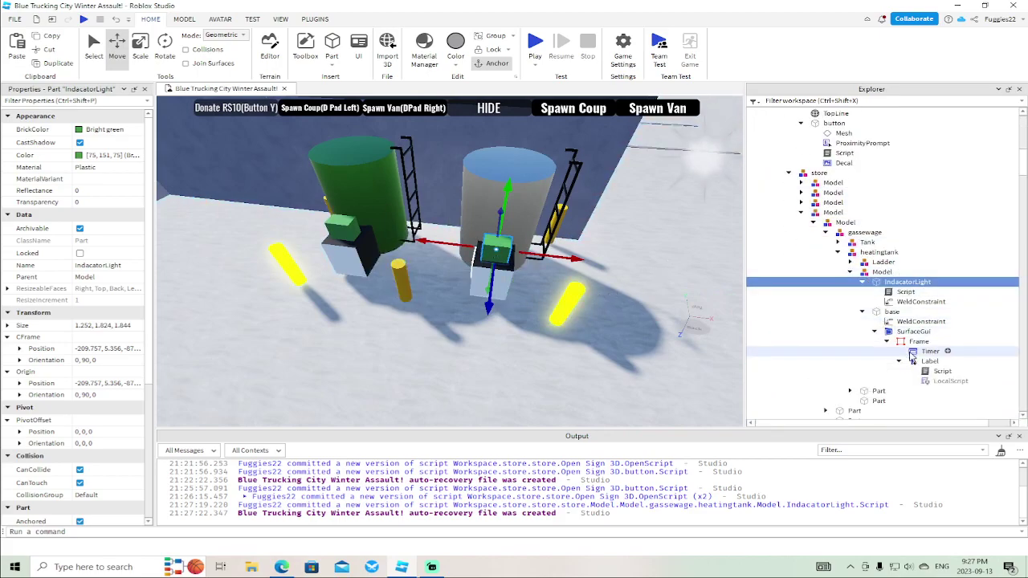
double_click(931, 371)
text(wait(.1)
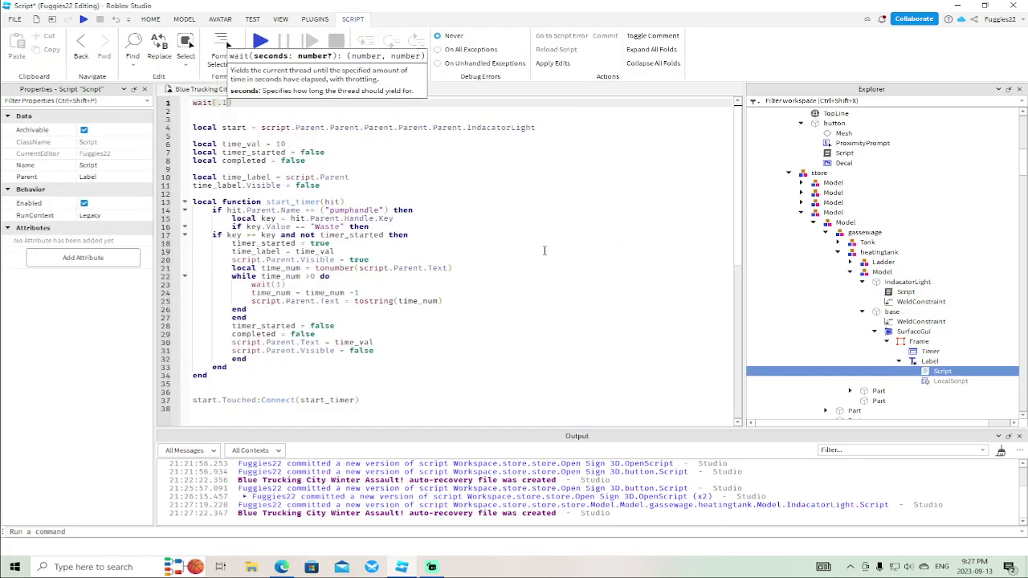
click(545, 250)
click(406, 89)
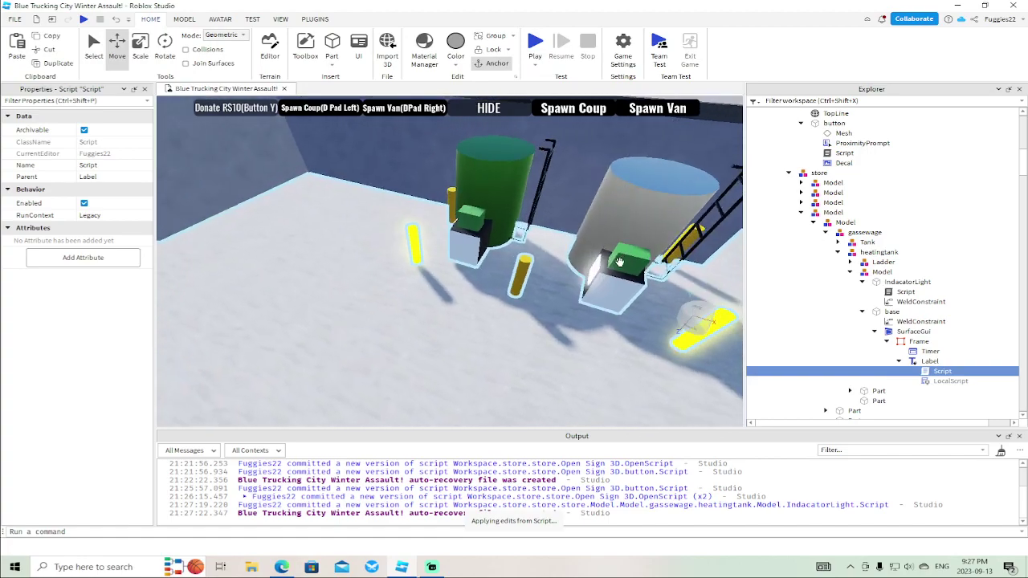
Add wait(.1) at the top of the script in the green Tank's IndacatorLight, and close it
click(422, 221)
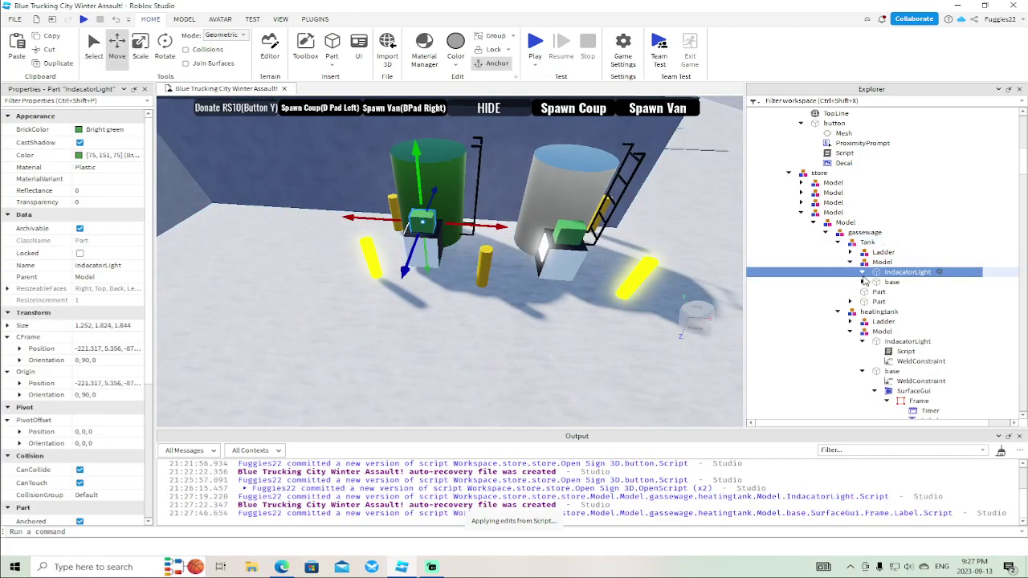
click(862, 272)
double_click(758, 282)
text(w)
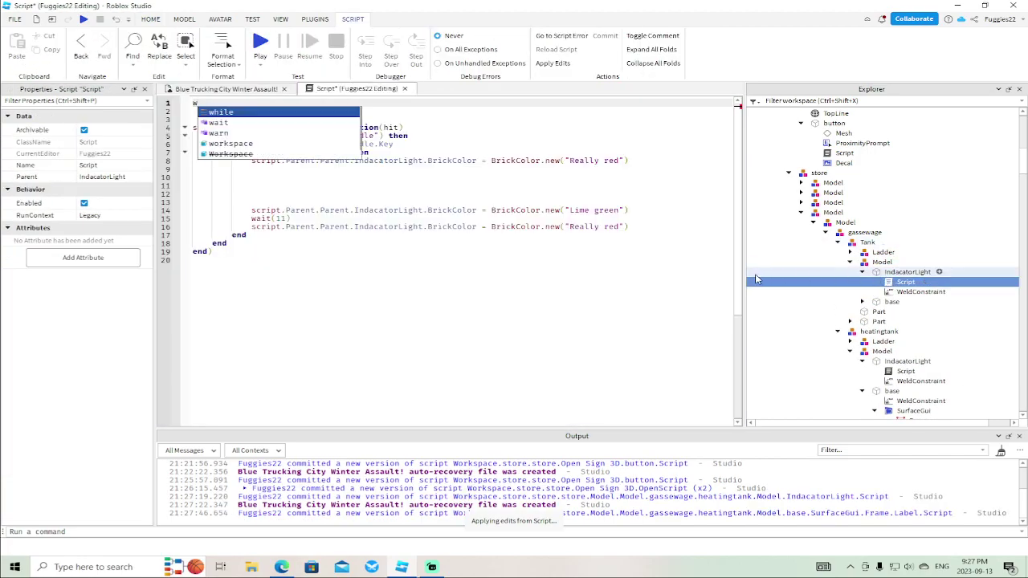
text(ait(.1)
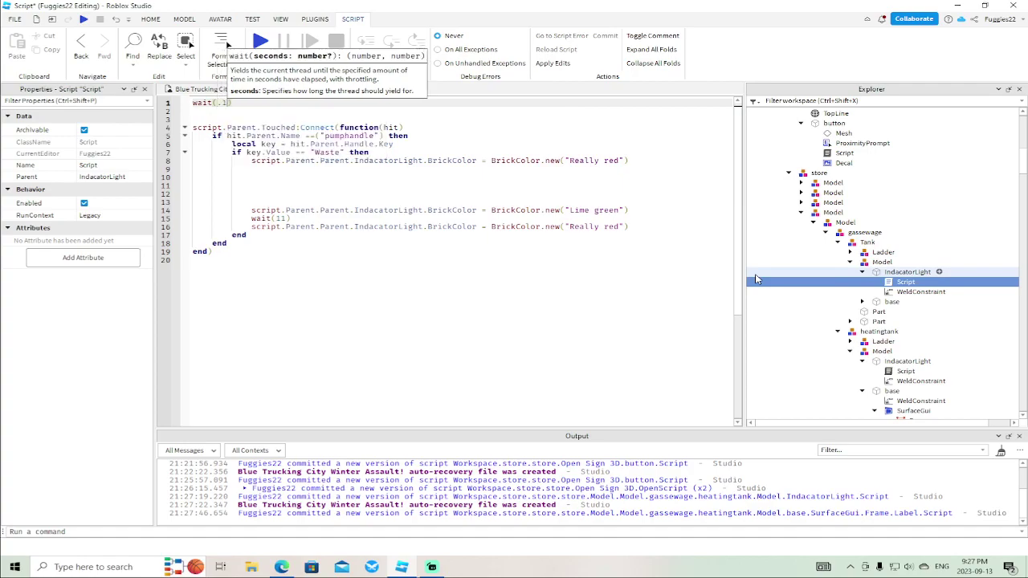
click(454, 333)
click(407, 90)
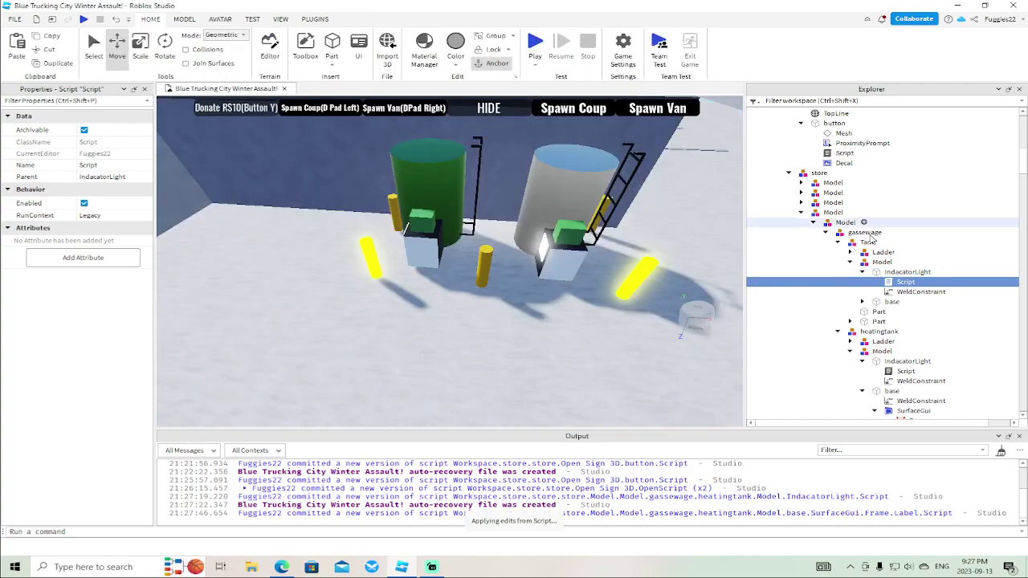
Add wait(.1) at the top of the script in the green Tank base's SurfaceGui Label, and close it
click(862, 301)
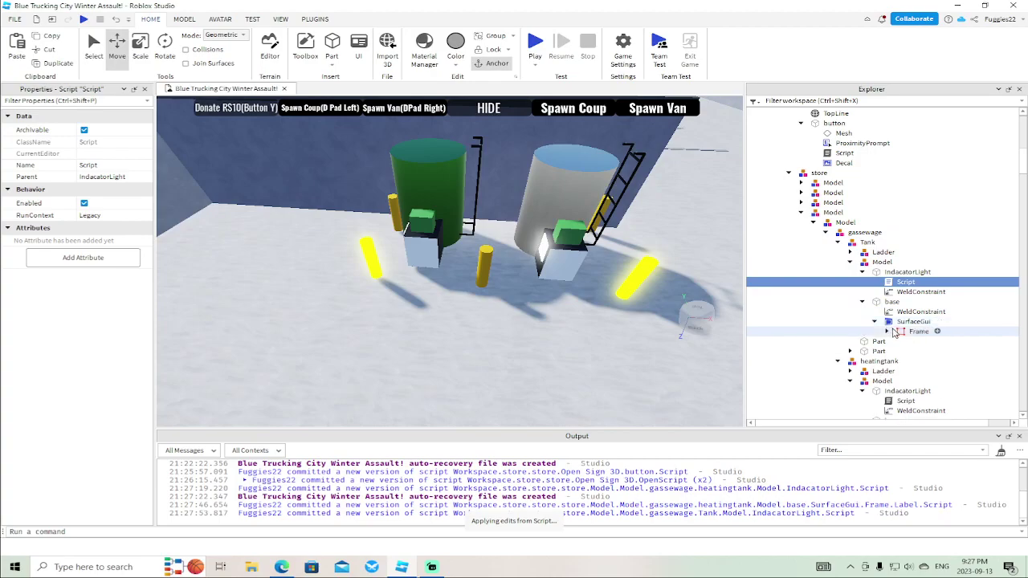
click(888, 332)
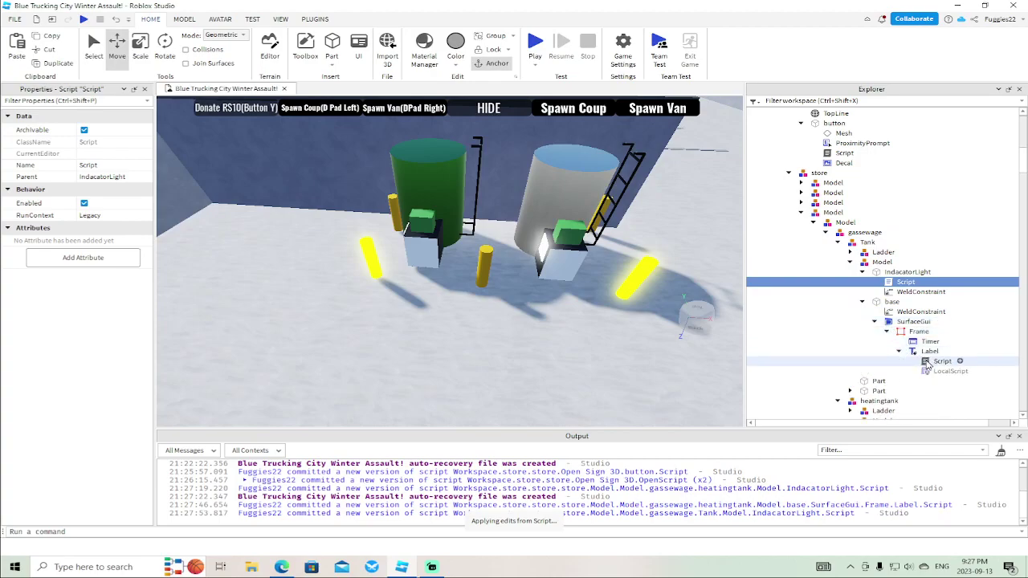
double_click(940, 361)
text(wait(.)
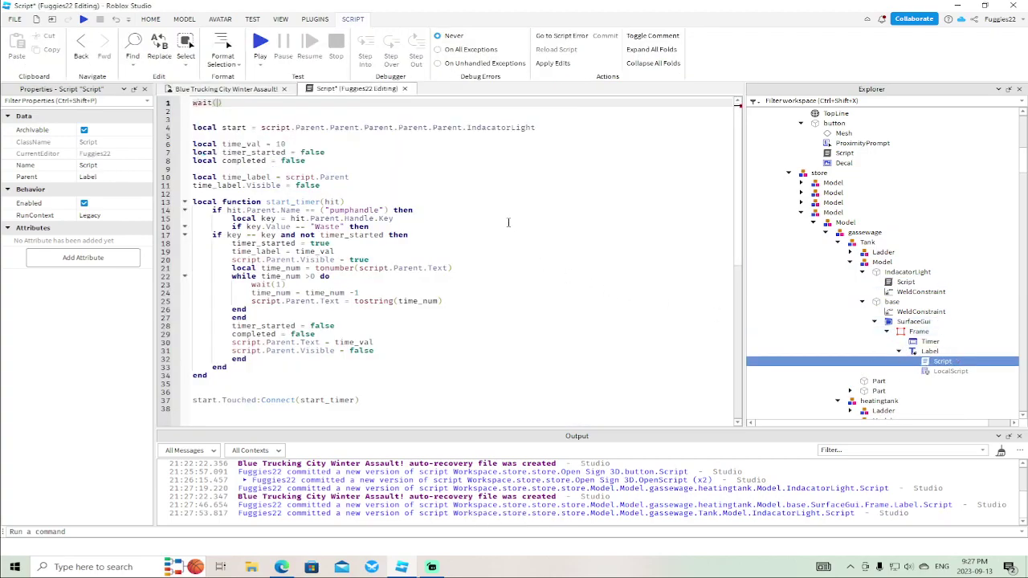
text(1)
click(508, 220)
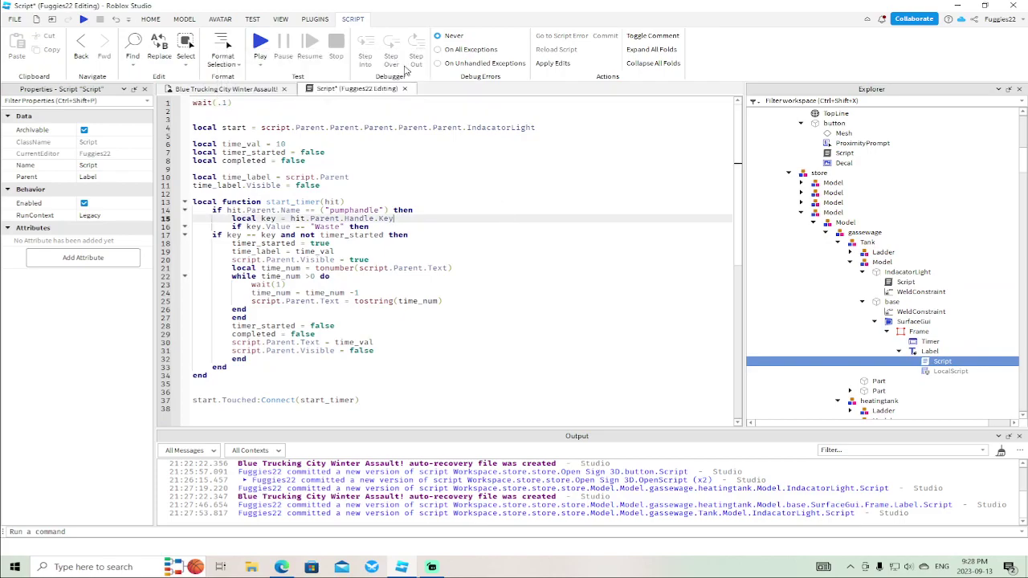
click(405, 89)
double_click(951, 371)
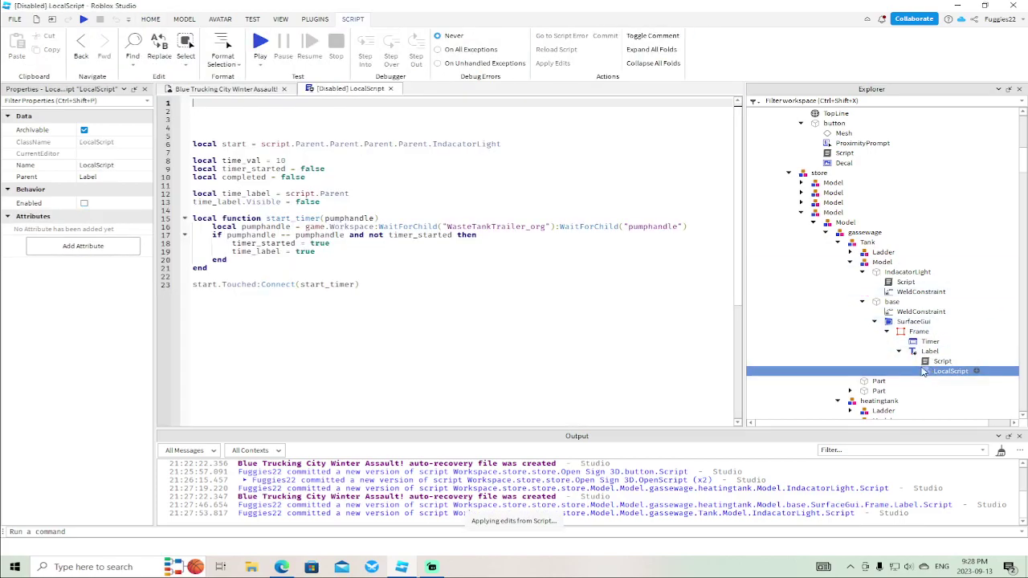
click(390, 89)
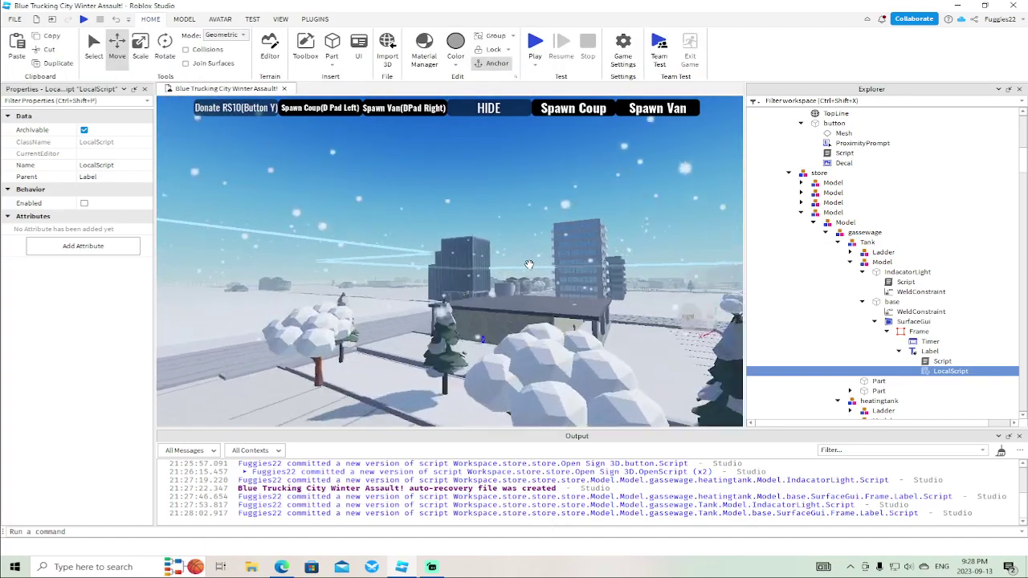
Insert a ProximityPrompt into the store checkout register's grey Part that holds the Sound, ClickDetector and Script
key(w)
right_drag(529, 264, 526, 264)
key(w)
key(w)
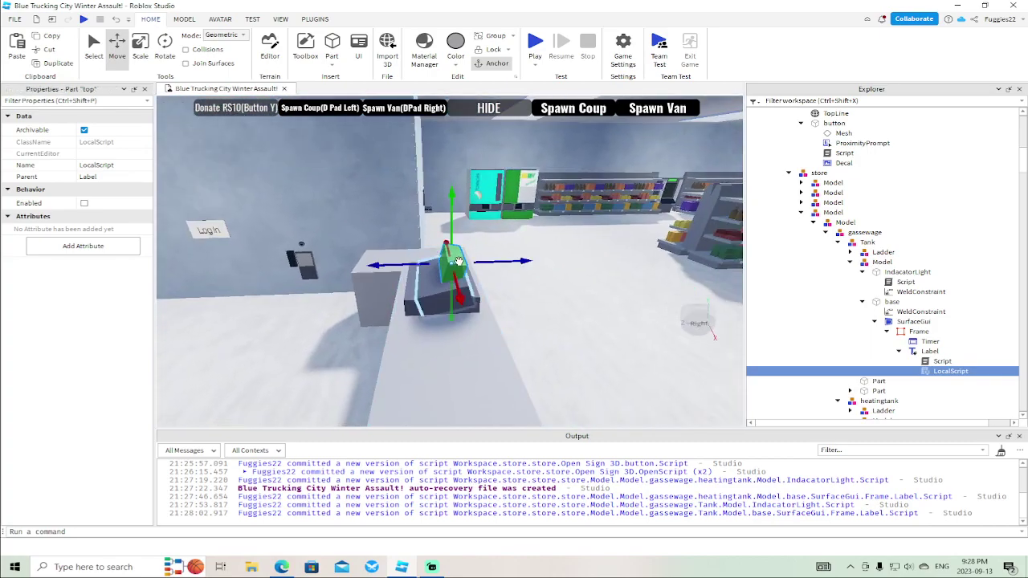
click(458, 261)
click(814, 320)
click(813, 321)
click(814, 302)
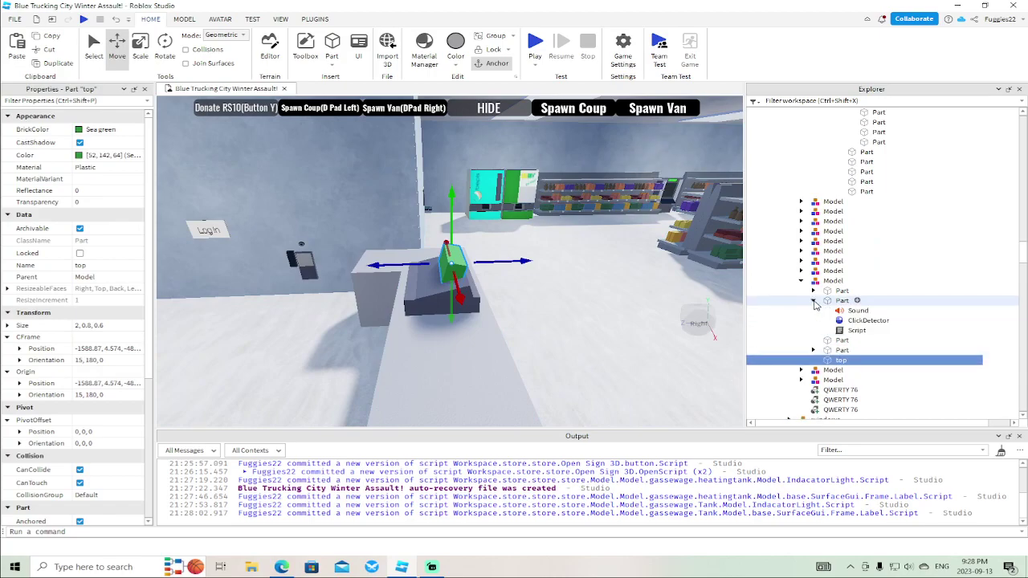
right_click(842, 301)
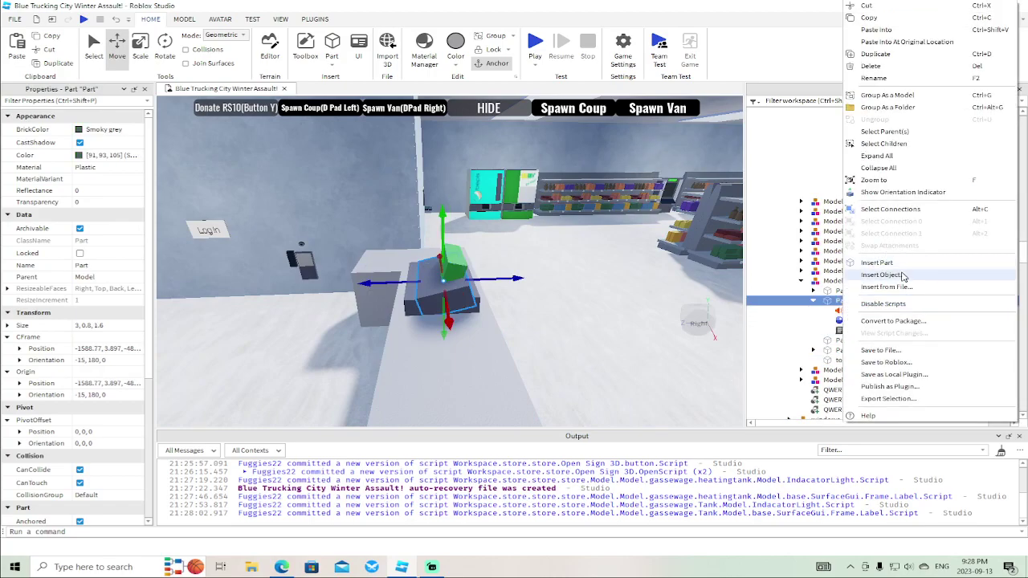
click(903, 276)
click(794, 130)
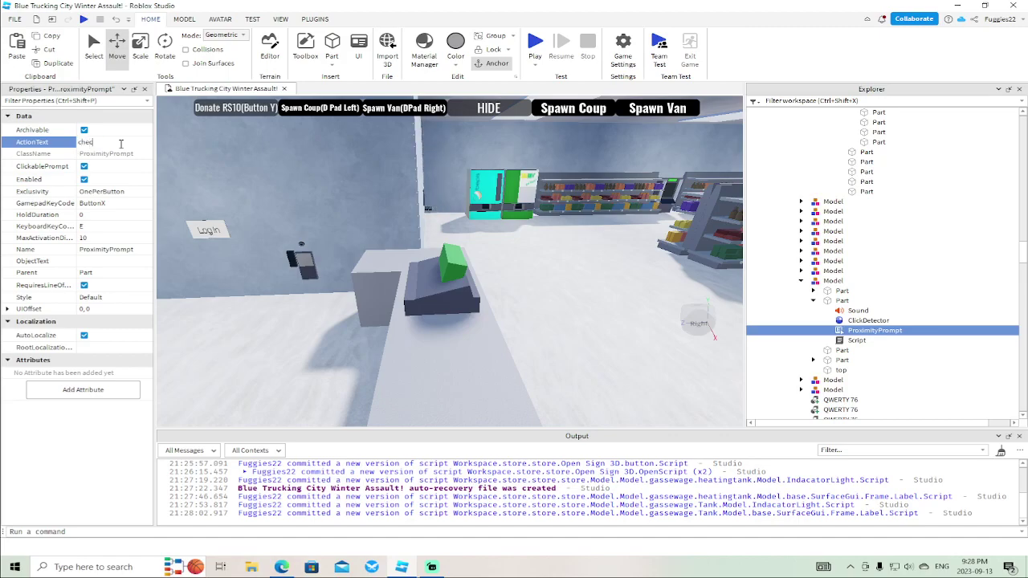
Set the register prompt's ActionText to checkout and GamepadKeyCode to ButtonB, and turn off its line-of-sight requirement
click(115, 203)
click(112, 213)
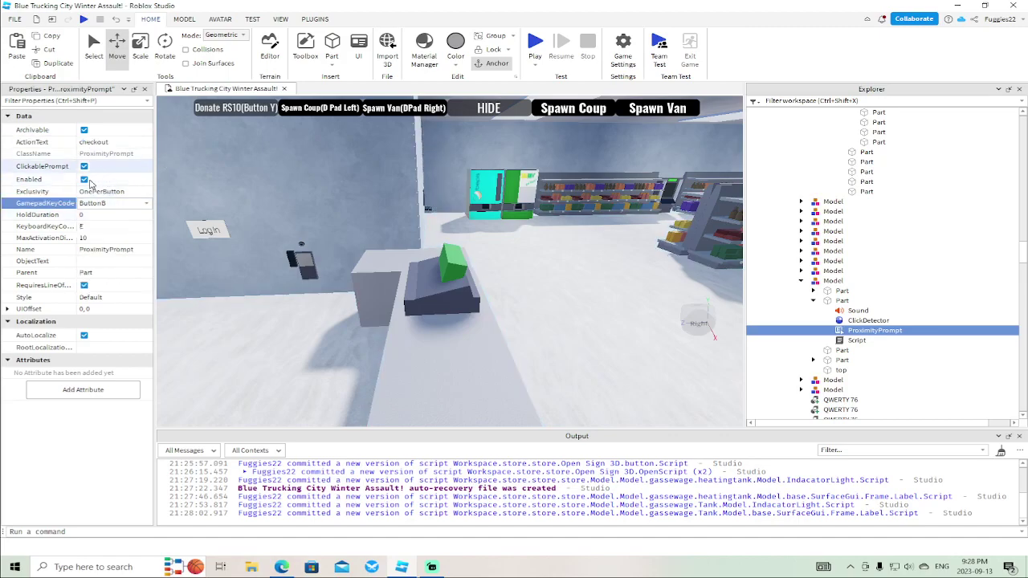
click(116, 287)
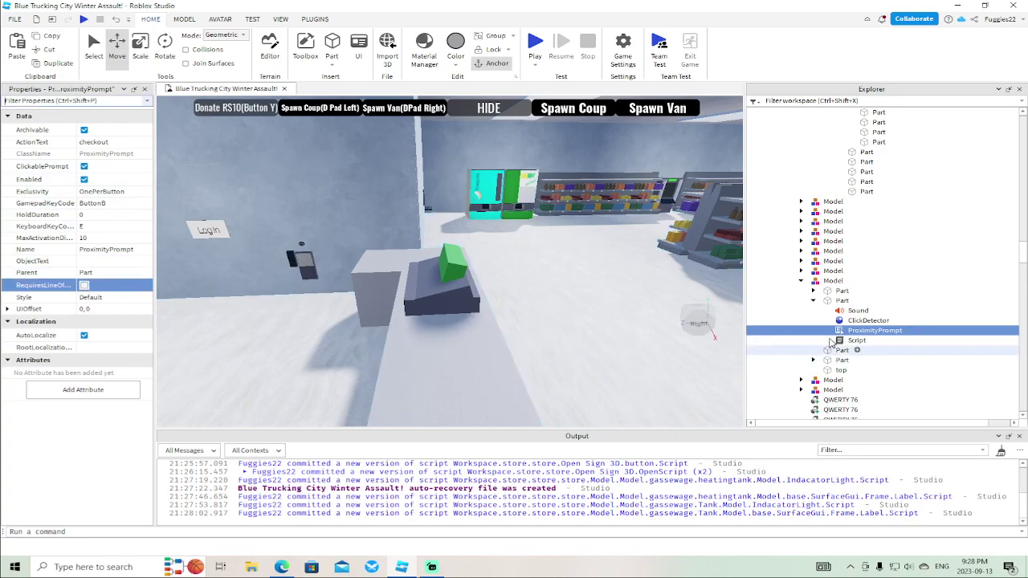
Delete the register's ClickDetector and add wait(.1) at the top of the register's script
click(854, 321)
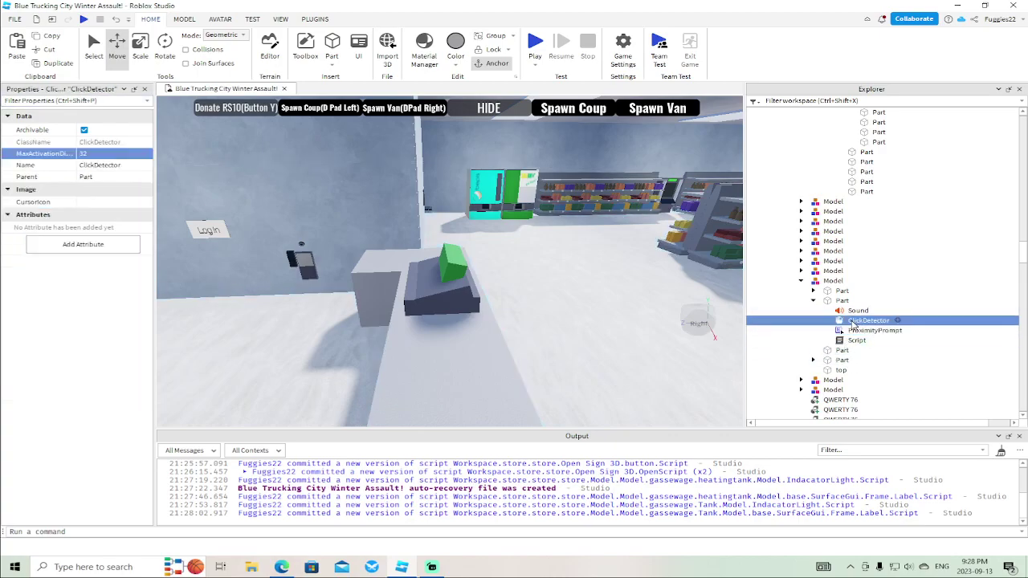
key(Delete)
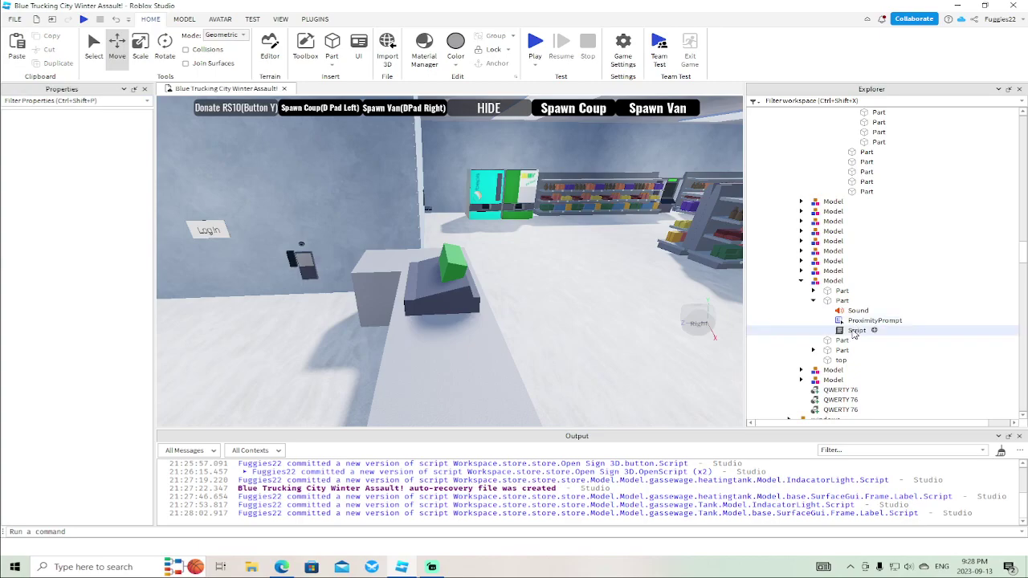
double_click(856, 330)
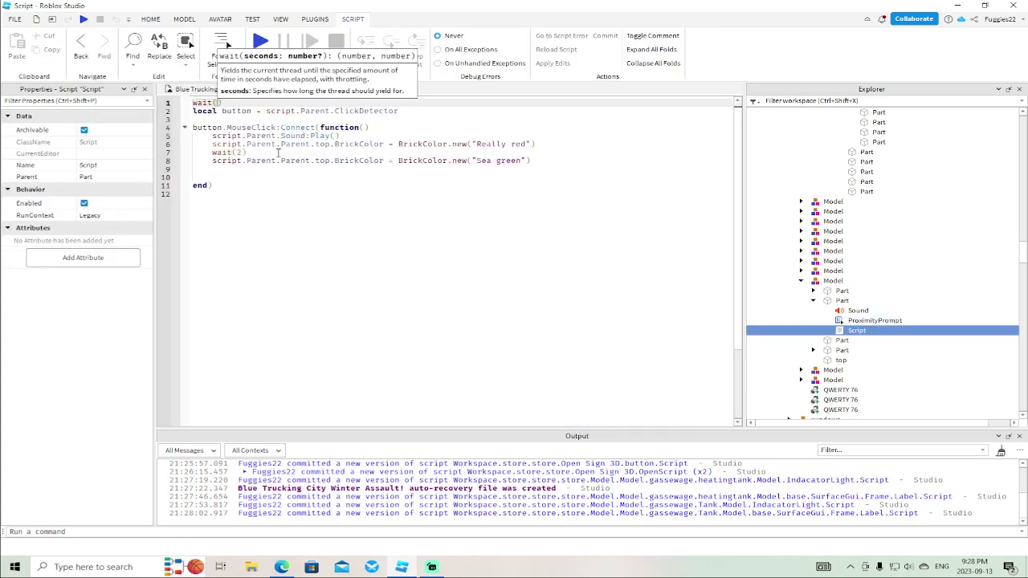
text(.1)
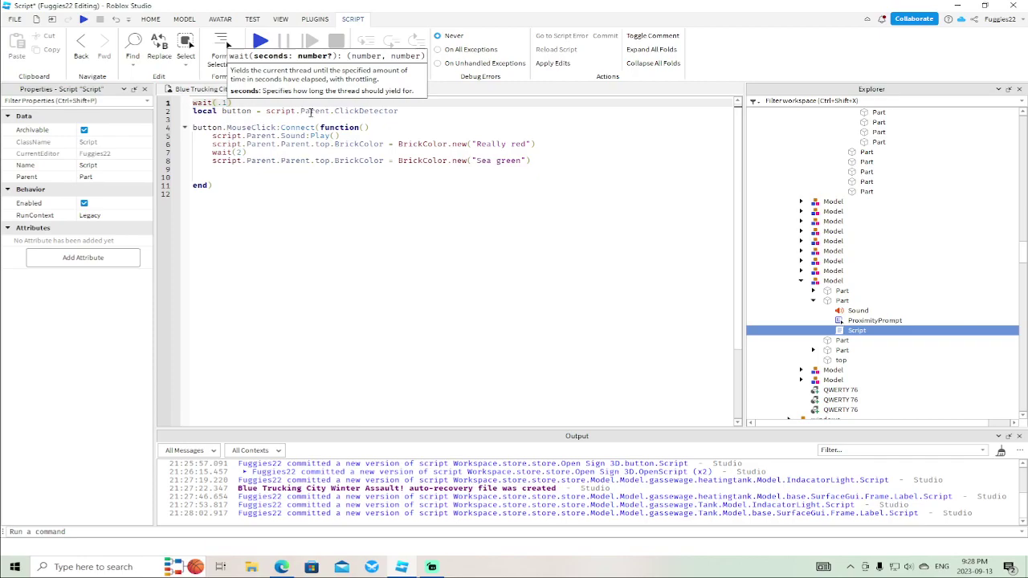
In the register's script, replace ClickDetector with ProximityPrompt and MouseClick with TriggerEnded, and close it
click(413, 111)
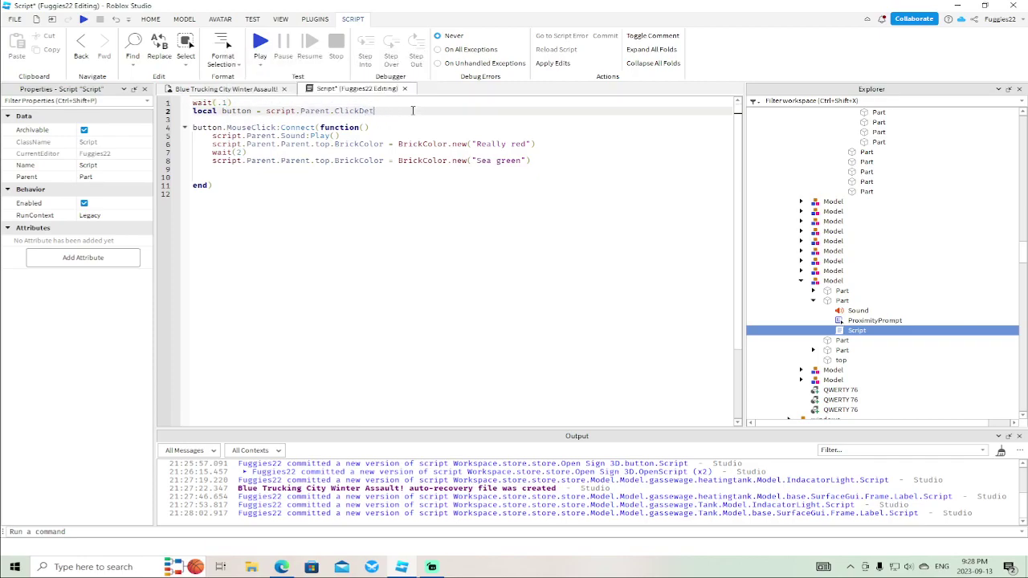
text(P)
key(Down)
key(Tab)
click(277, 127)
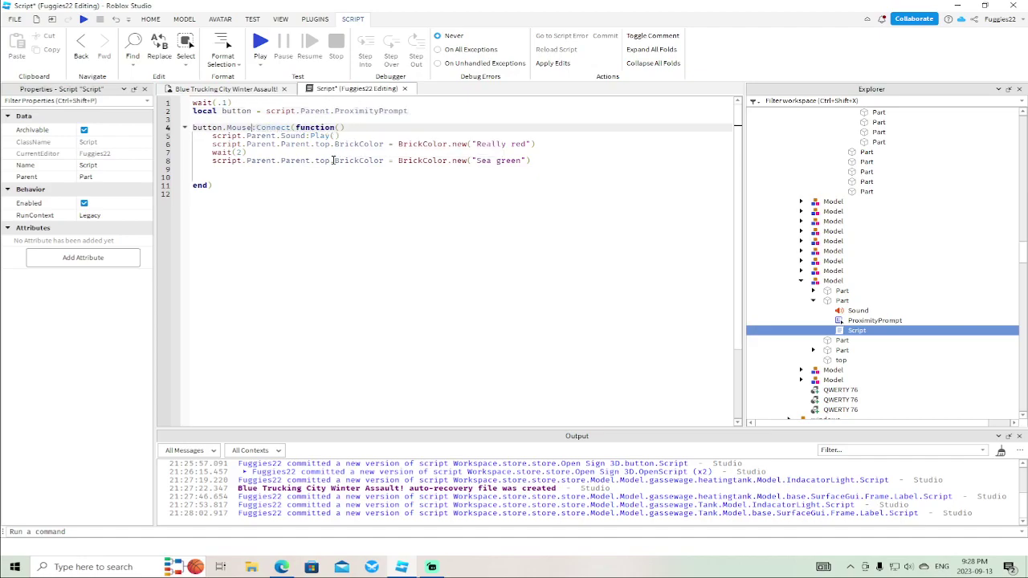
text(t)
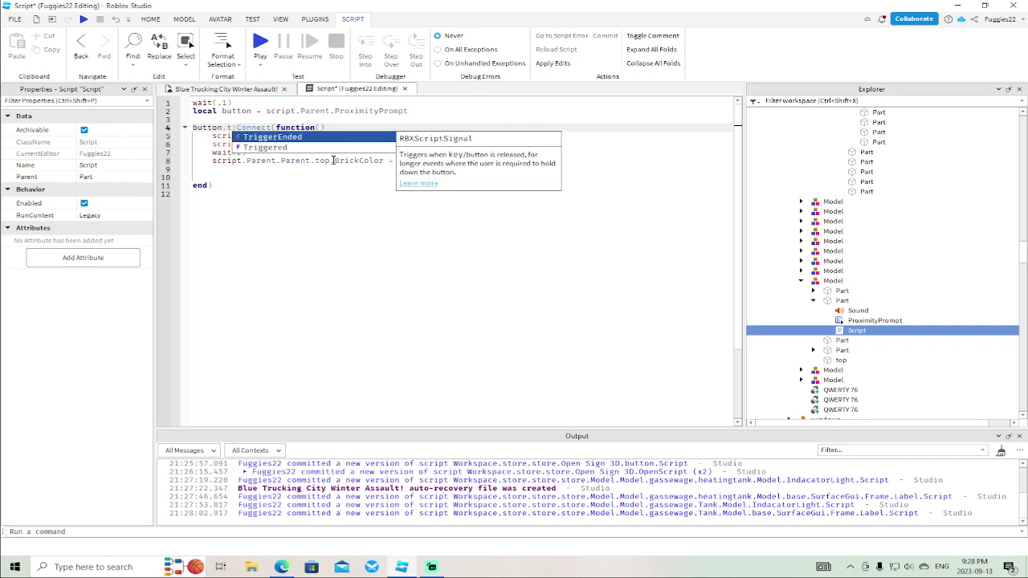
key(Tab)
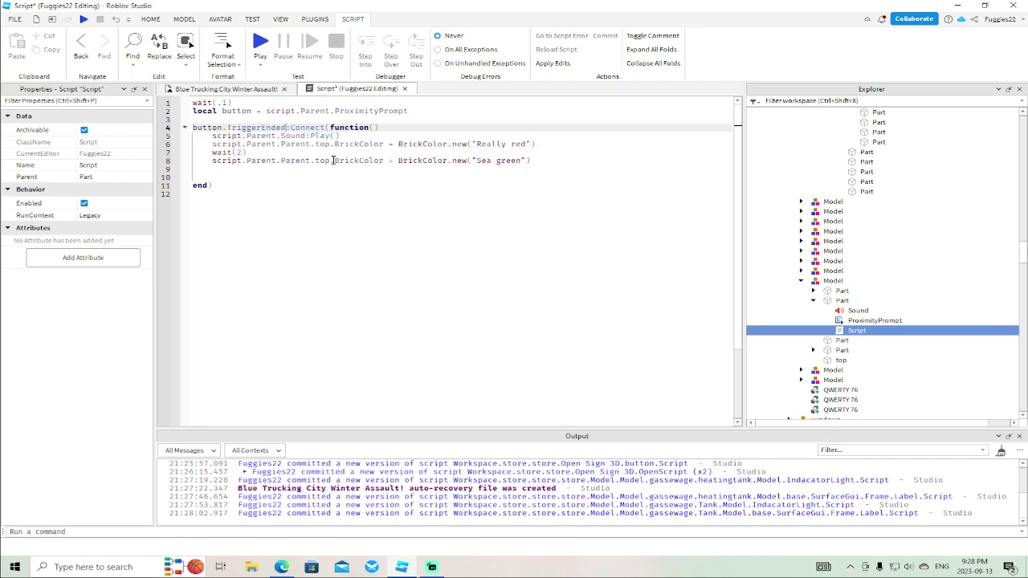
click(404, 88)
Insert a ProximityPrompt into the black wall switch Part of the windows model, and delete its ClickDetector
right_drag(506, 255, 502, 256)
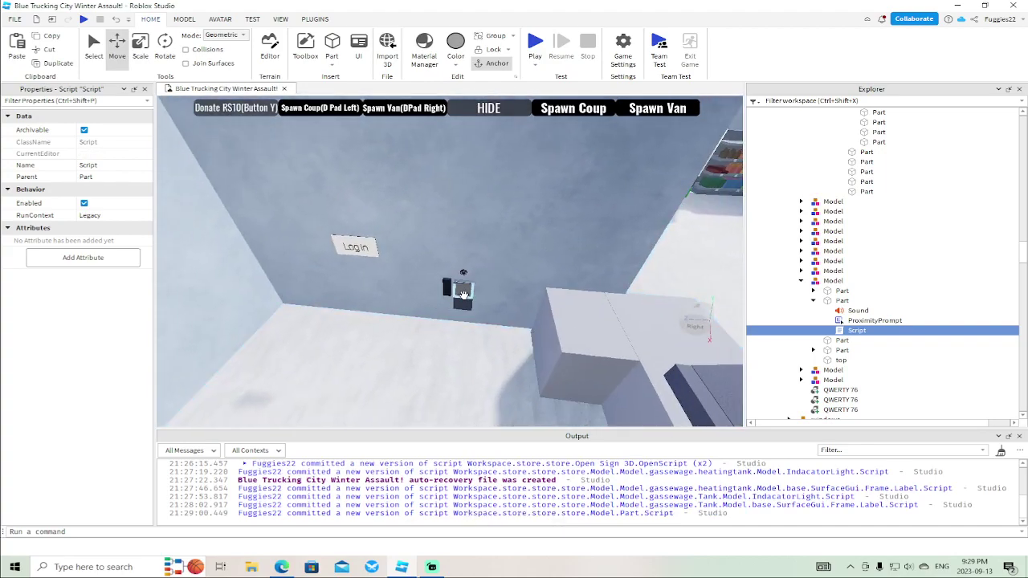
click(460, 293)
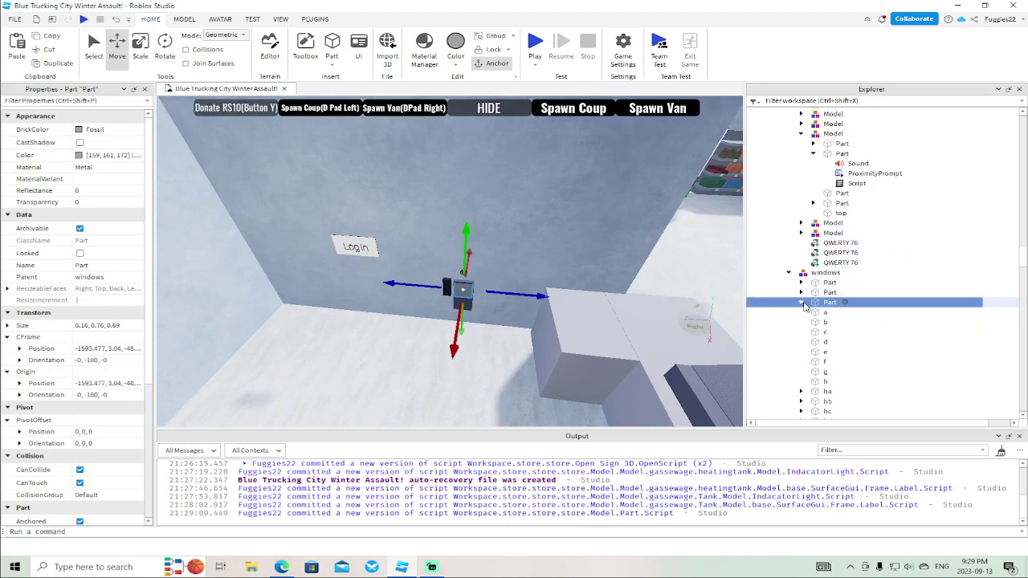
click(800, 293)
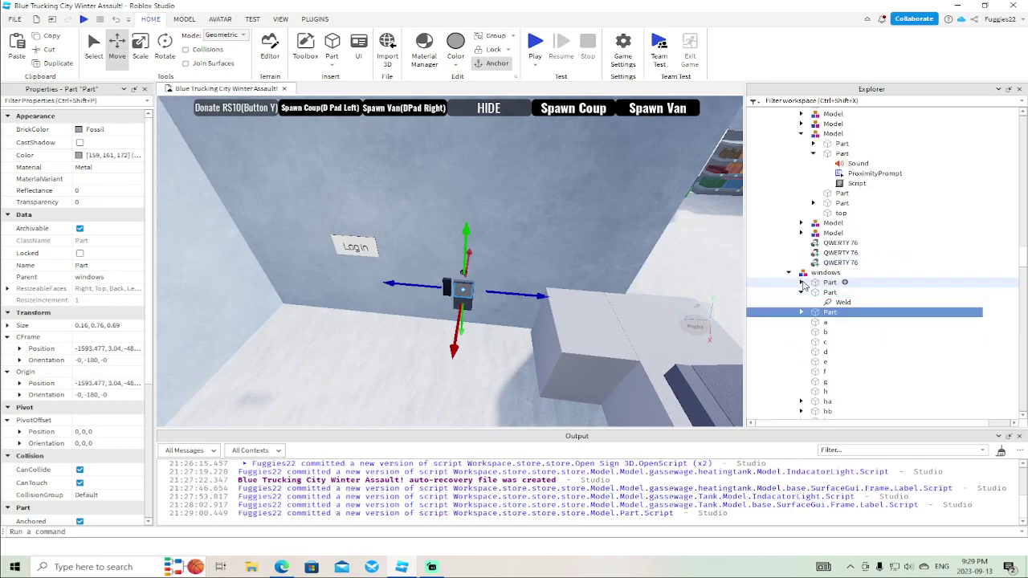
click(801, 283)
right_click(833, 284)
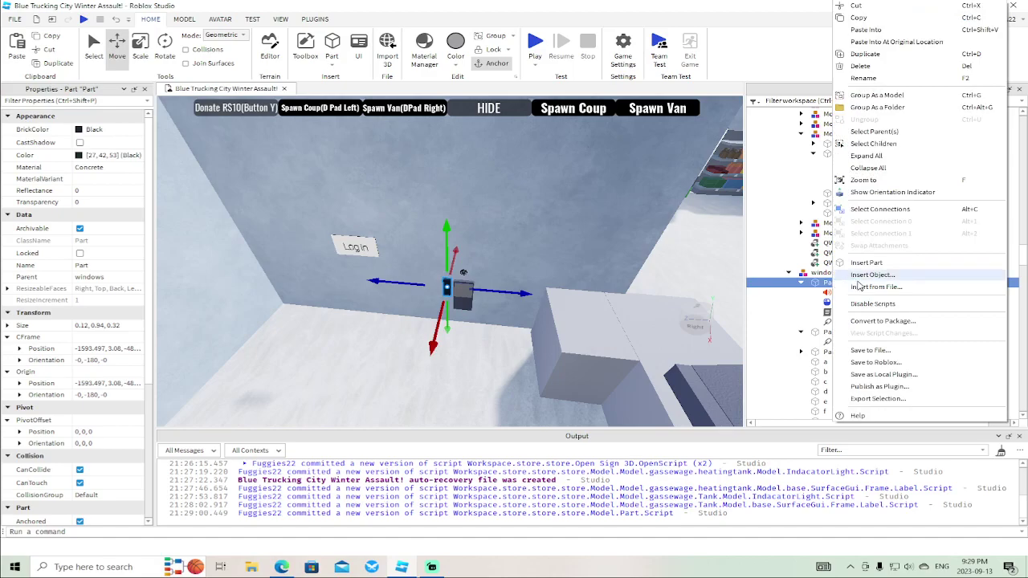
click(884, 276)
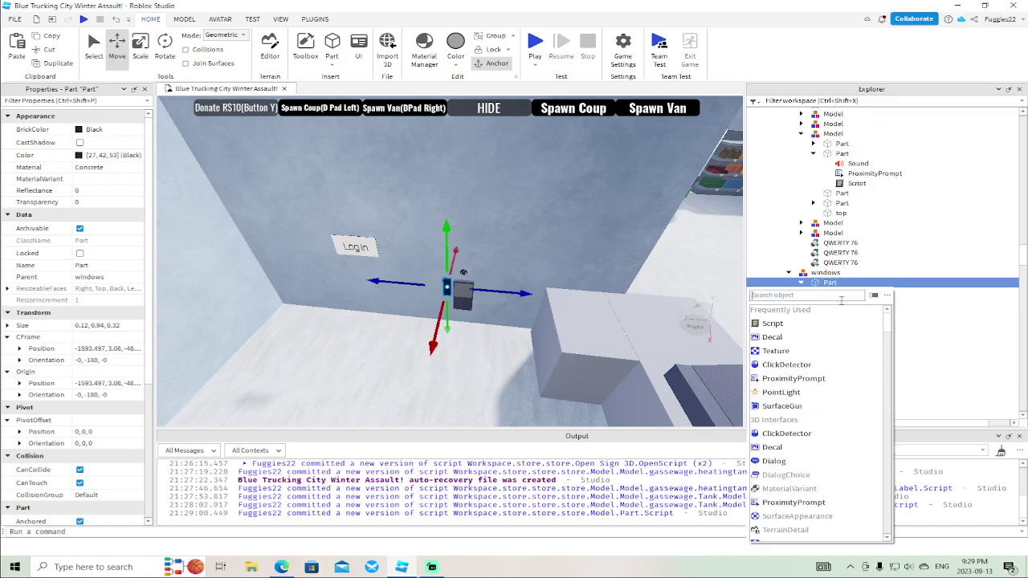
click(793, 378)
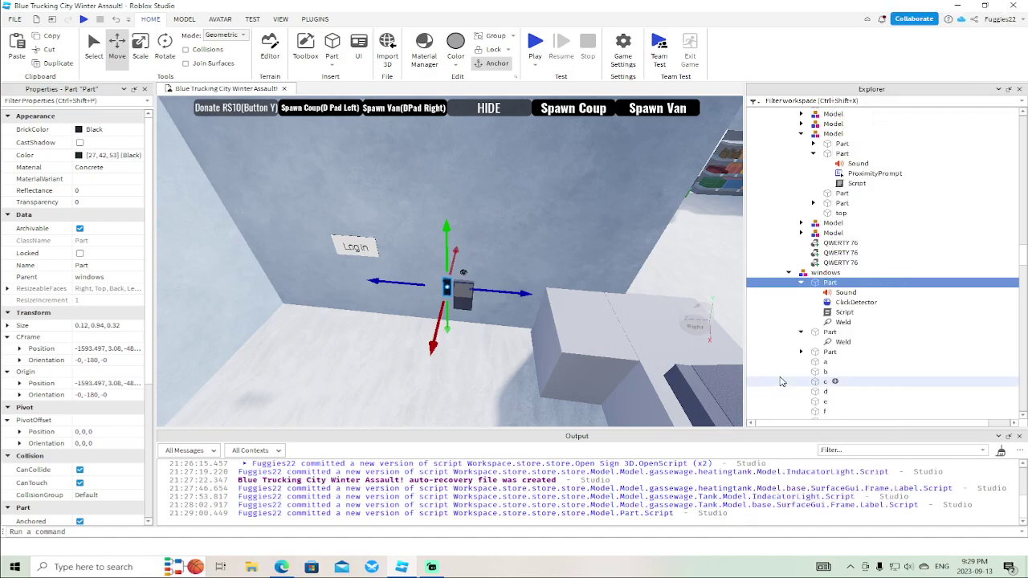
click(851, 302)
key(Delete)
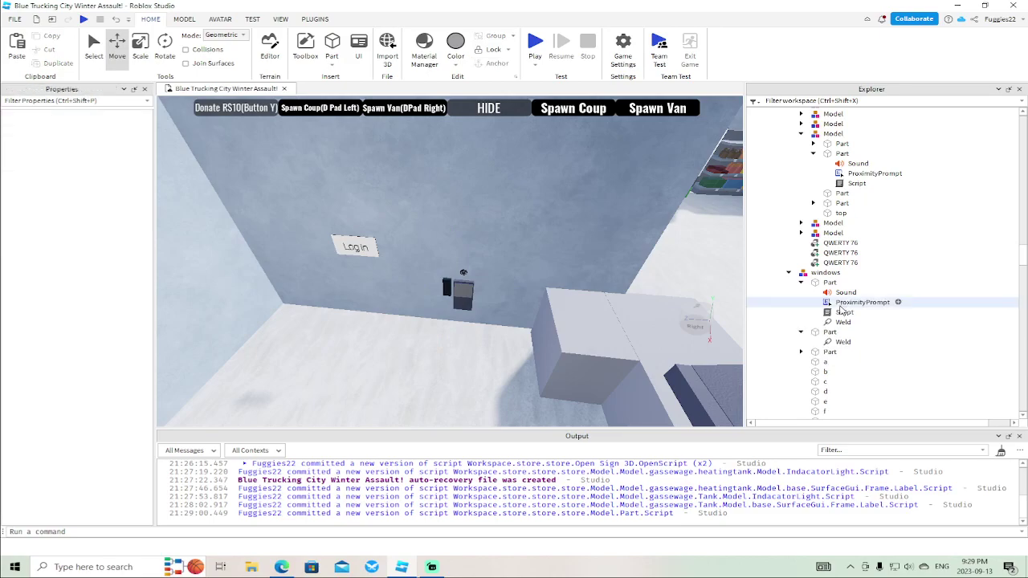
Add wait(.1) at the top of the script in the windows model's black switch Part
double_click(844, 312)
key(Return)
key(Return)
text(w)
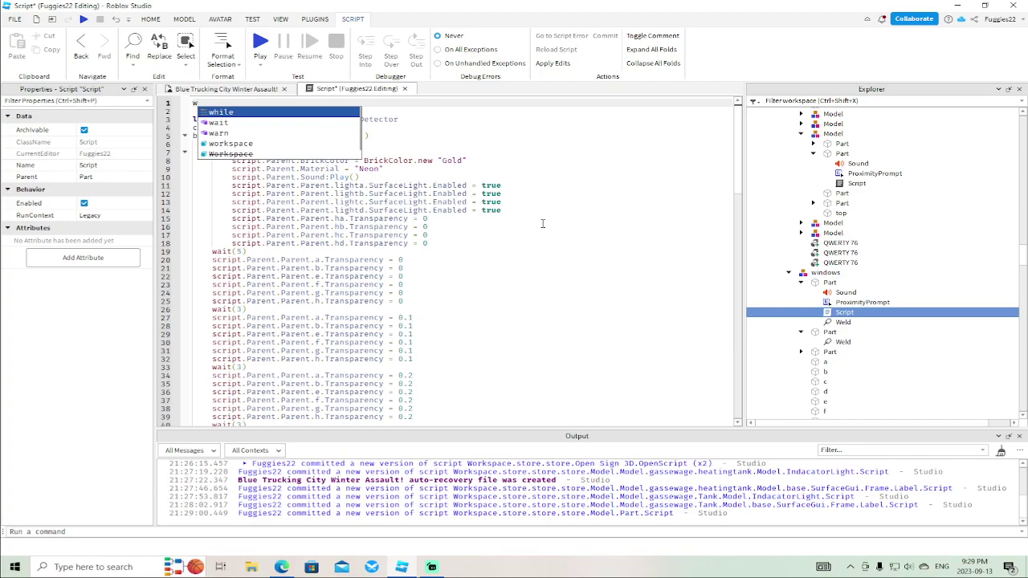
text(ait(.1)
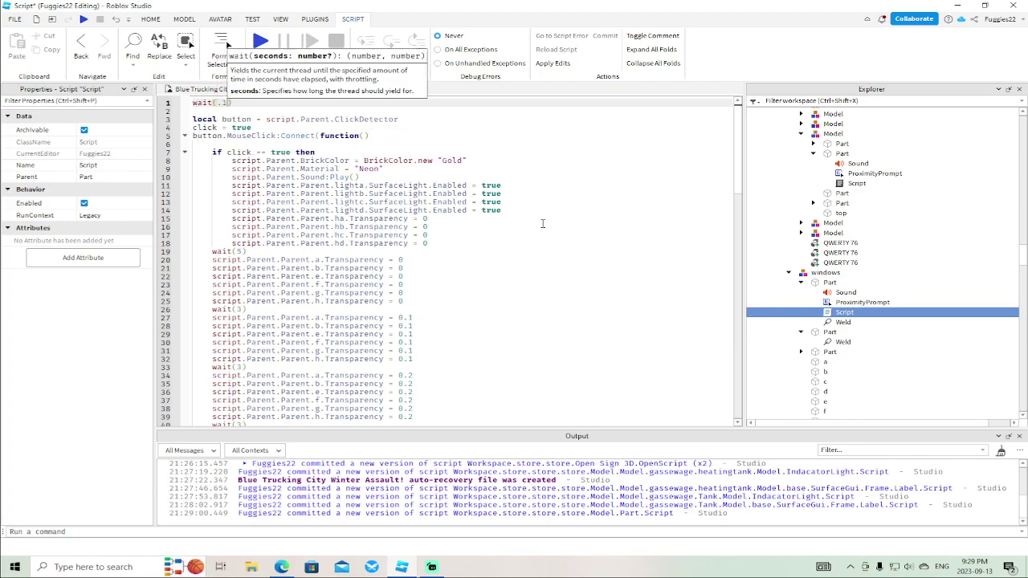
In the windows switch script, replace ClickDetector with ProximityPrompt and MouseClick with TriggerEnded, and close it
click(409, 118)
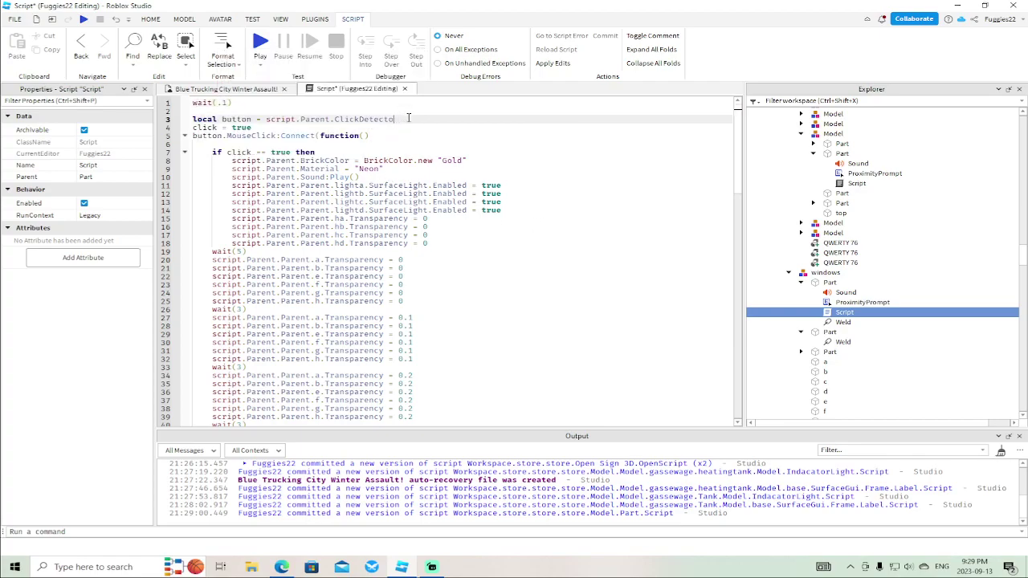
text(P)
key(Down)
key(Return)
click(279, 136)
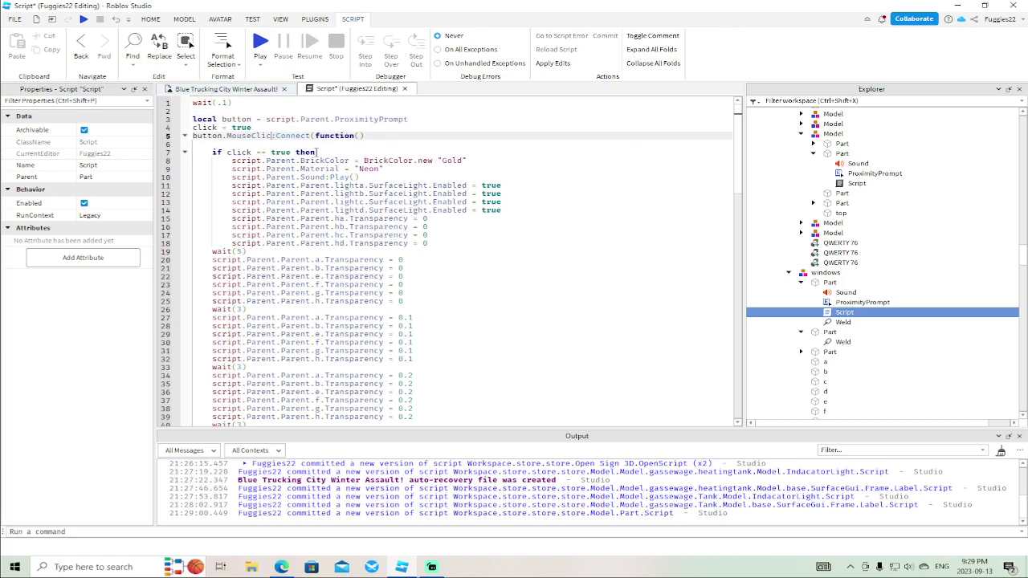
text(TriggerEnded)
key(Return)
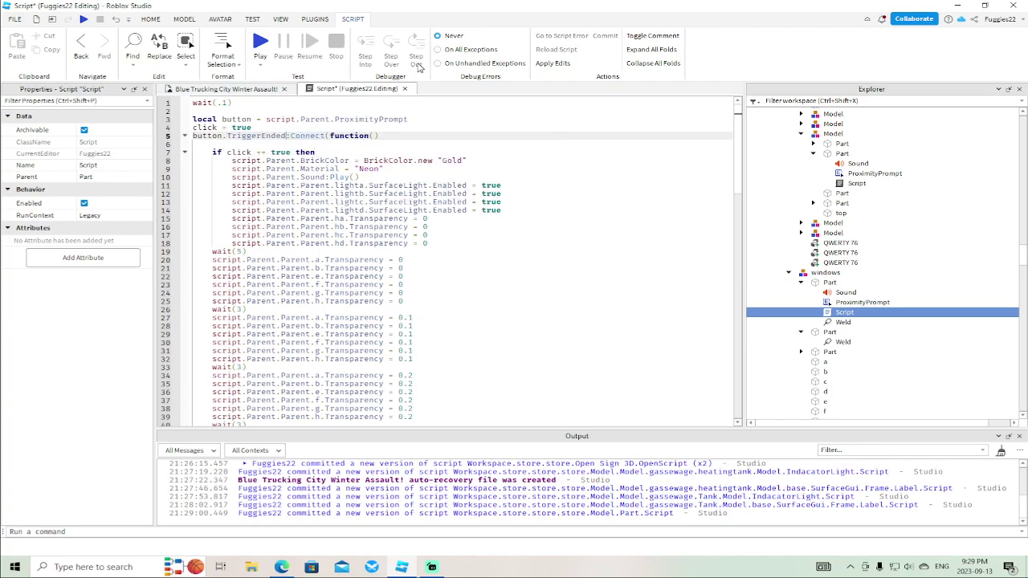
click(406, 89)
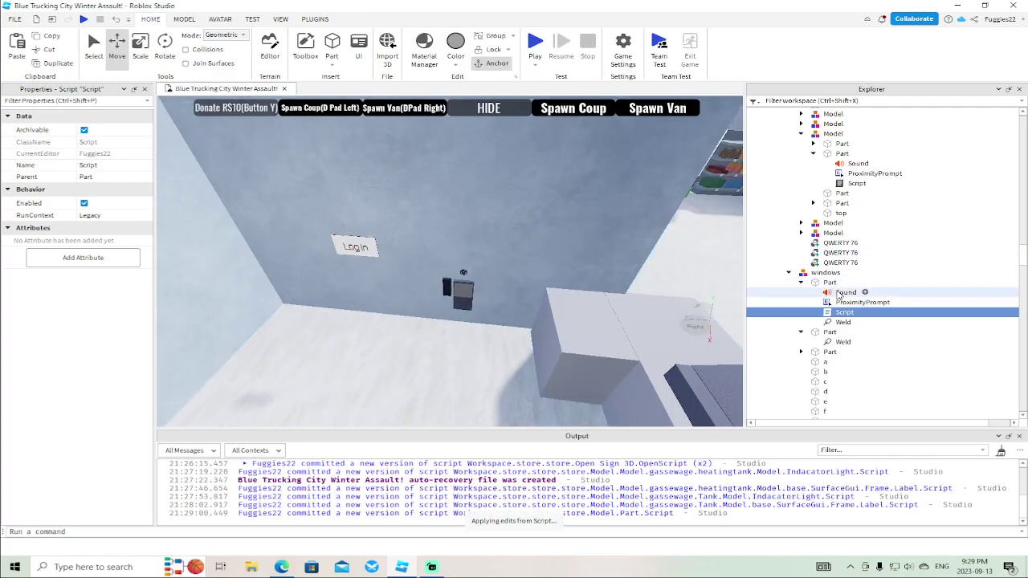
Add wait(.1) at the top of the script in the heatingtank's IndacatorLight
click(790, 273)
right_drag(646, 225, 647, 226)
scroll(648, 226, down, 8)
scroll(646, 224, up, 8)
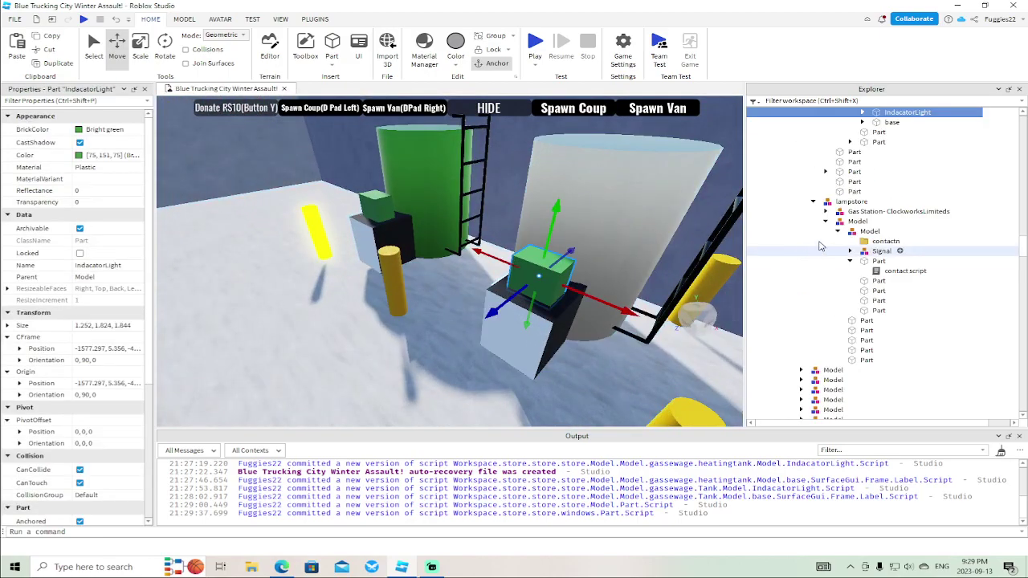
click(863, 113)
double_click(890, 124)
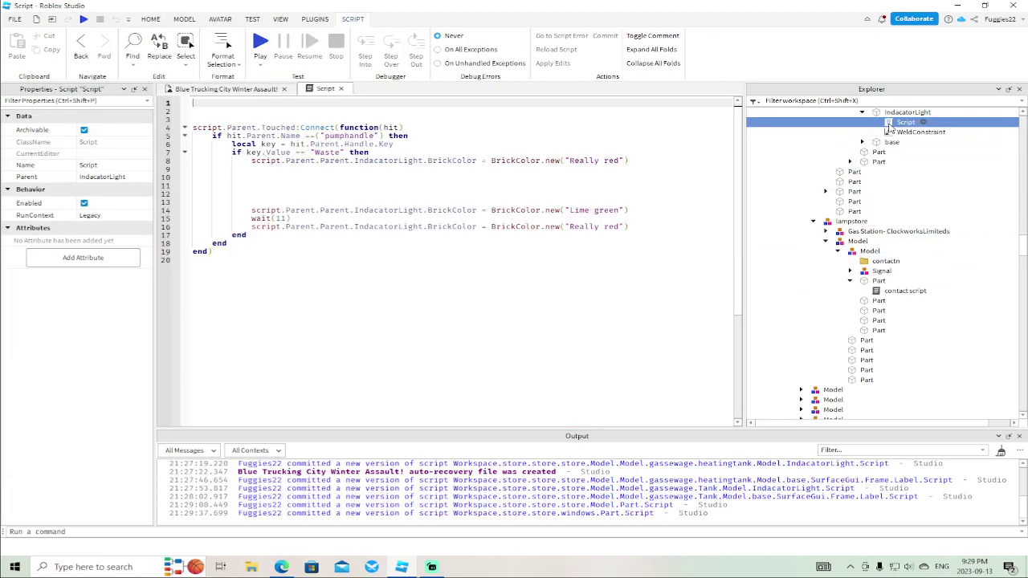
text(wait(.1)
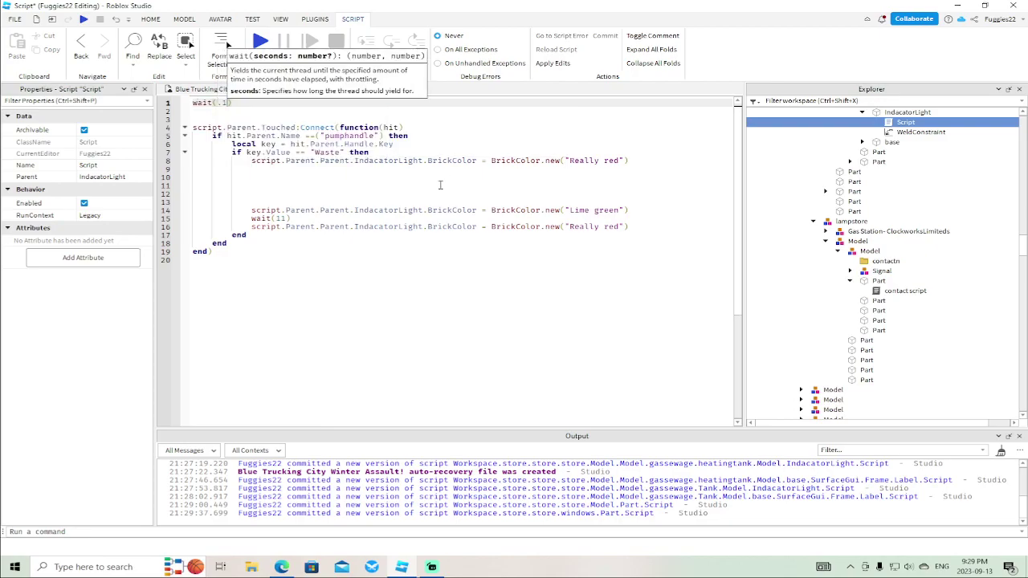
Add wait(.1) at the top of the Label script under the heatingtank's base SurfaceGui, and close both open scripts
click(863, 142)
click(874, 162)
click(887, 172)
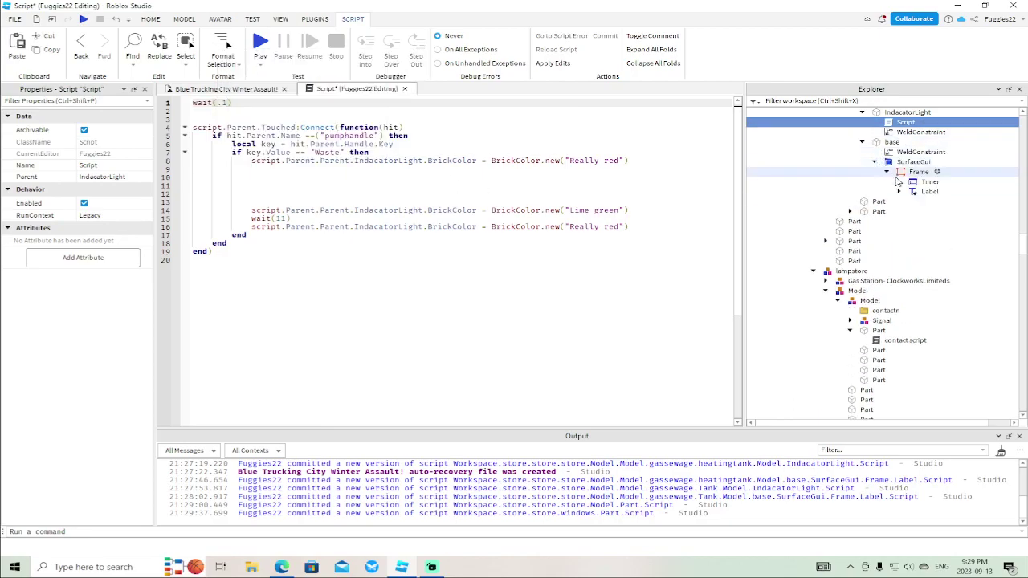
click(900, 192)
double_click(942, 202)
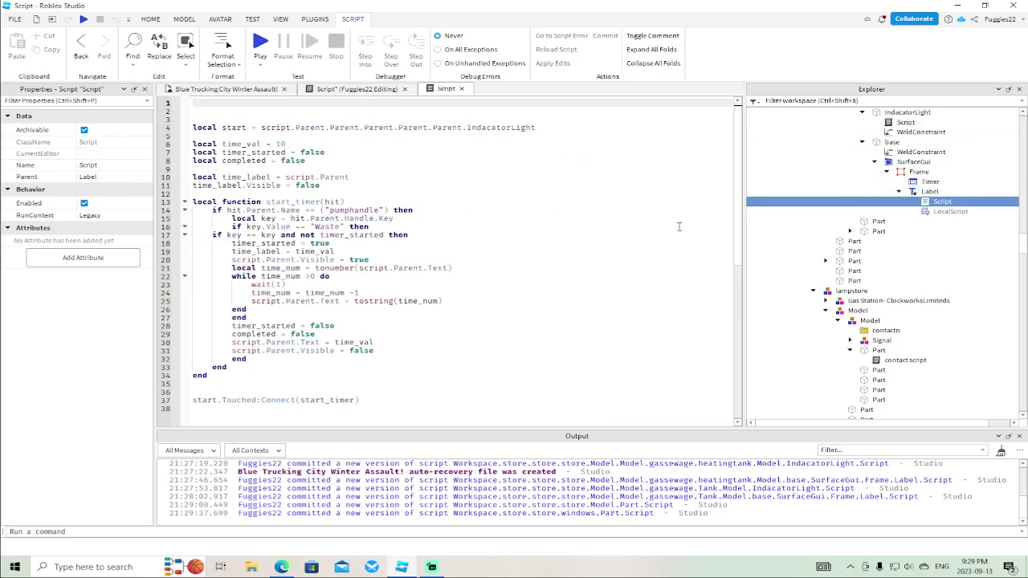
text(wait(.1)
click(524, 89)
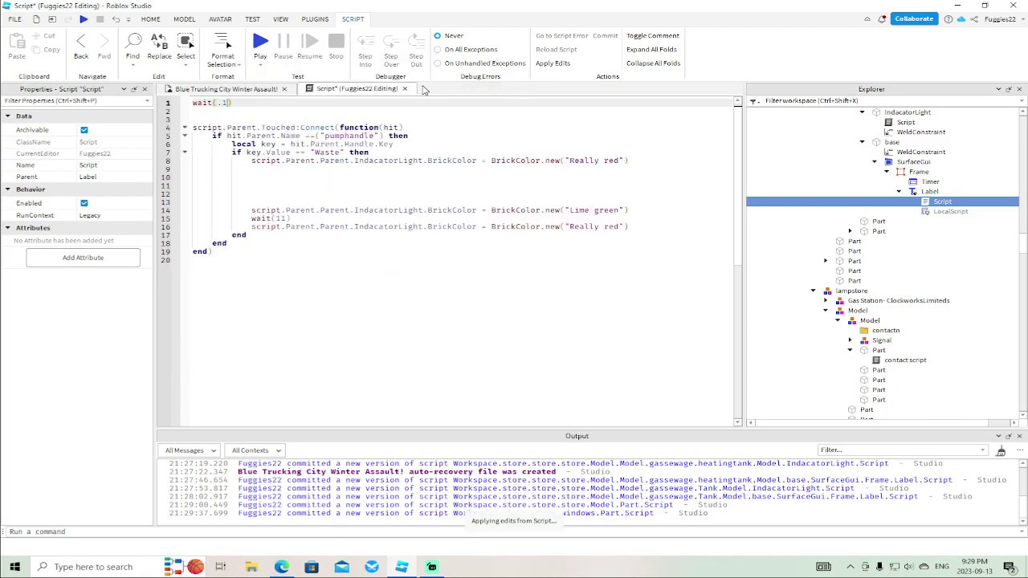
click(405, 89)
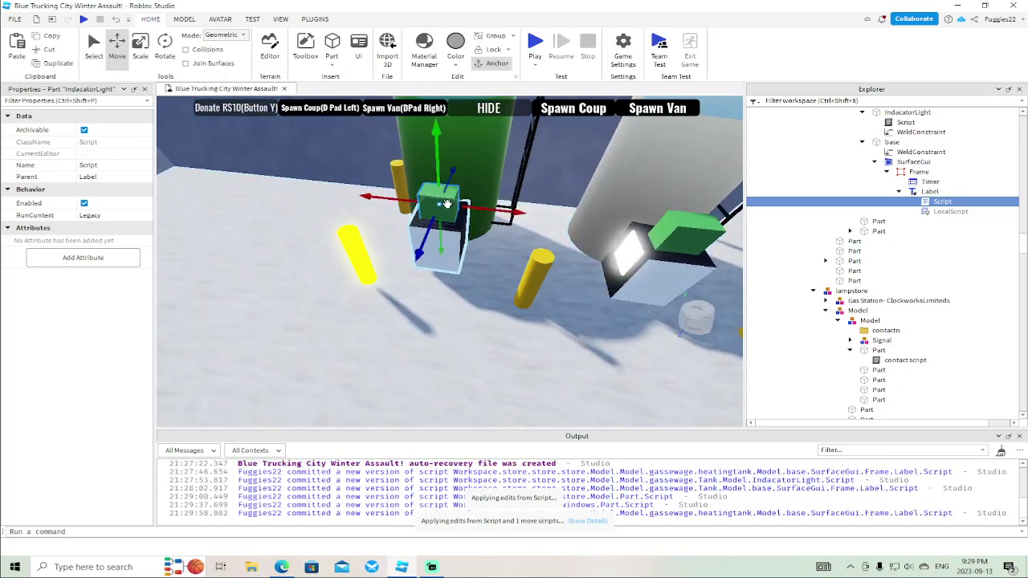
Add wait(.1) at the top of the script in the green Tank's IndacatorLight
click(862, 112)
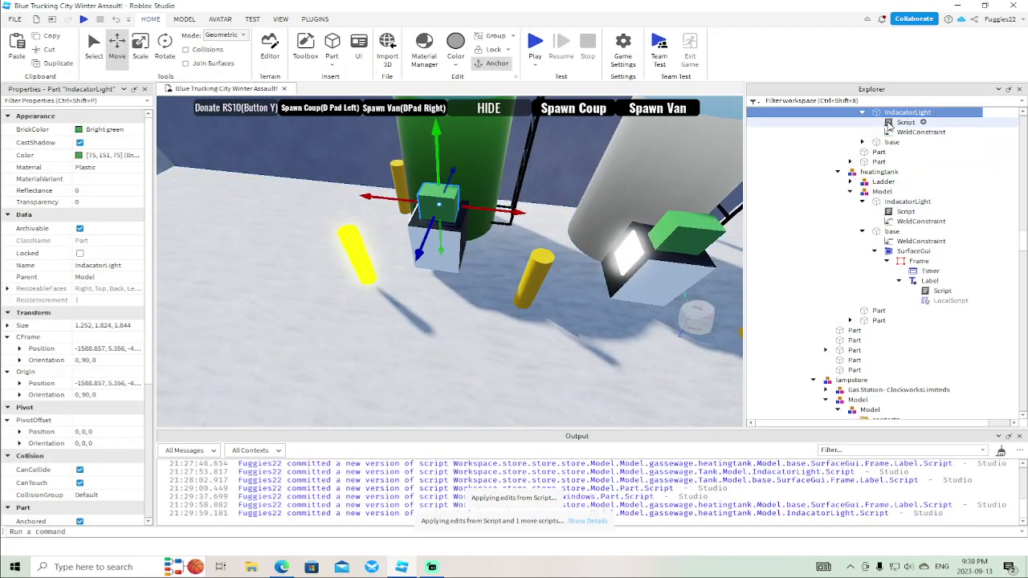
double_click(905, 122)
text(wait()
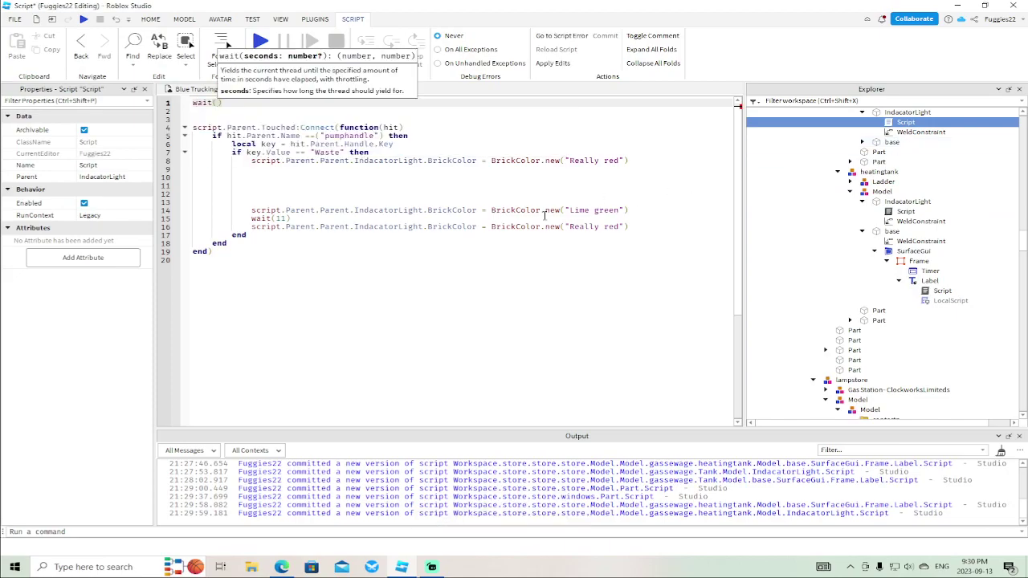
text(.1)
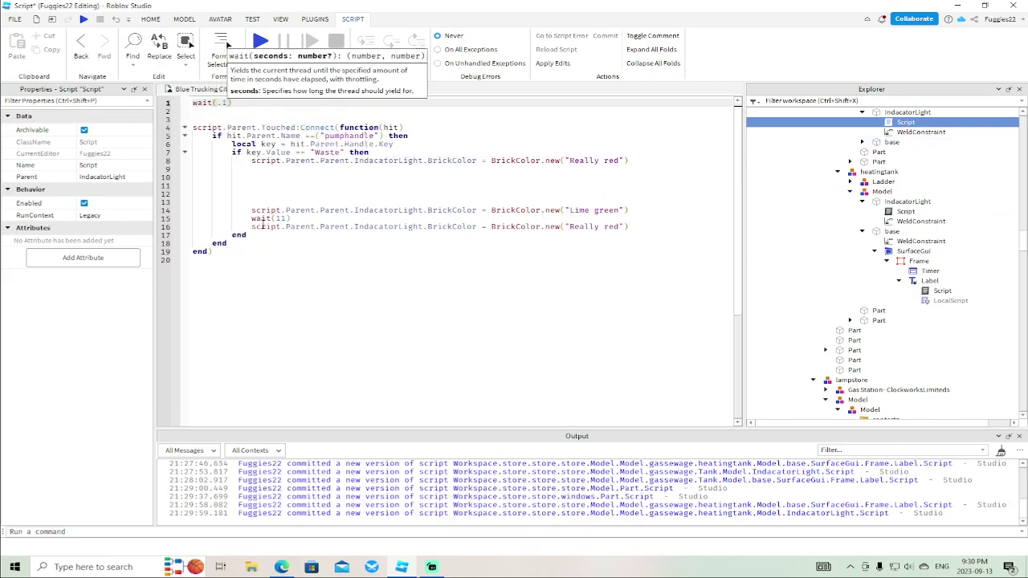
Remove the blank lines between the Really red and Lime green color lines in the Tank's IndacatorLight script, and close it
click(266, 202)
key(BackSpace)
key(BackSpace)
key(BackSpace)
key(BackSpace)
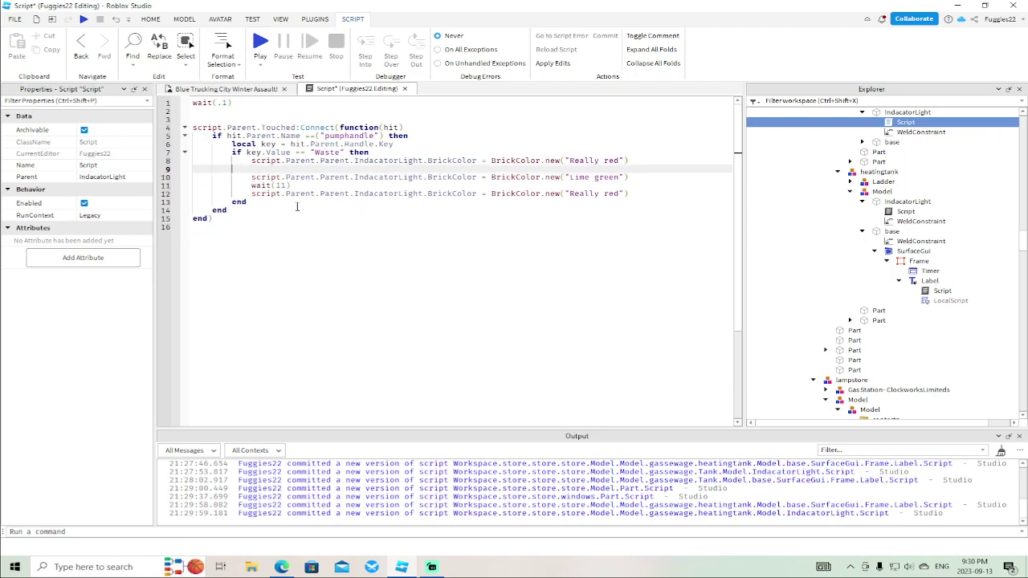
key(BackSpace)
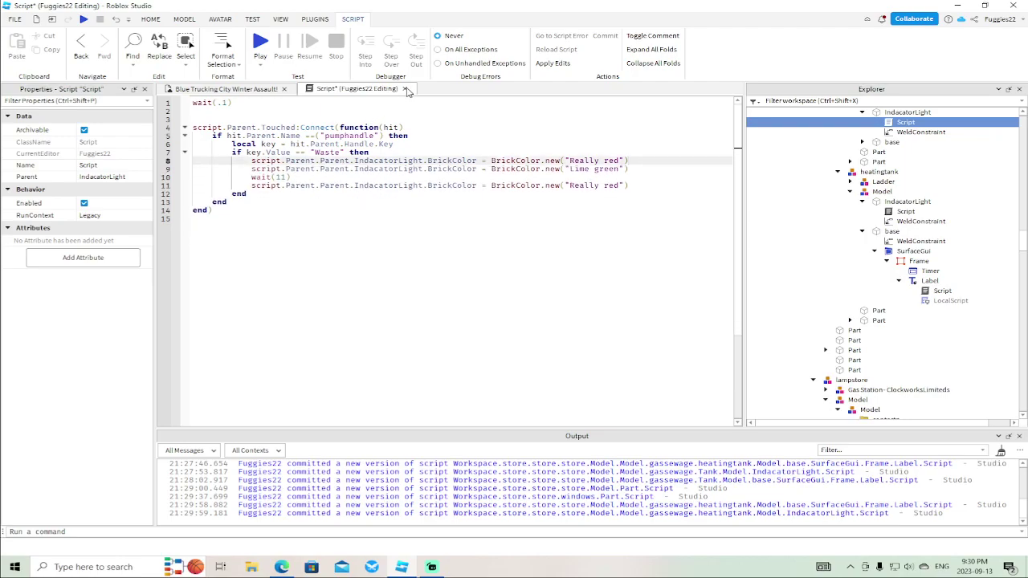
click(405, 89)
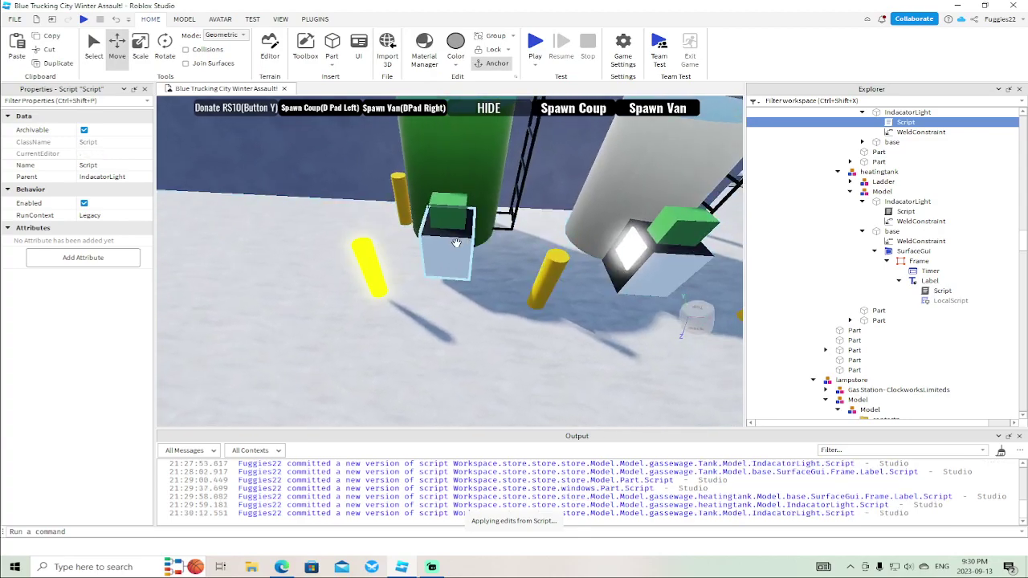
Add wait(.1) at the top of the Label script under the Tank's base SurfaceGui, and close it
click(861, 142)
click(874, 162)
click(887, 172)
click(898, 191)
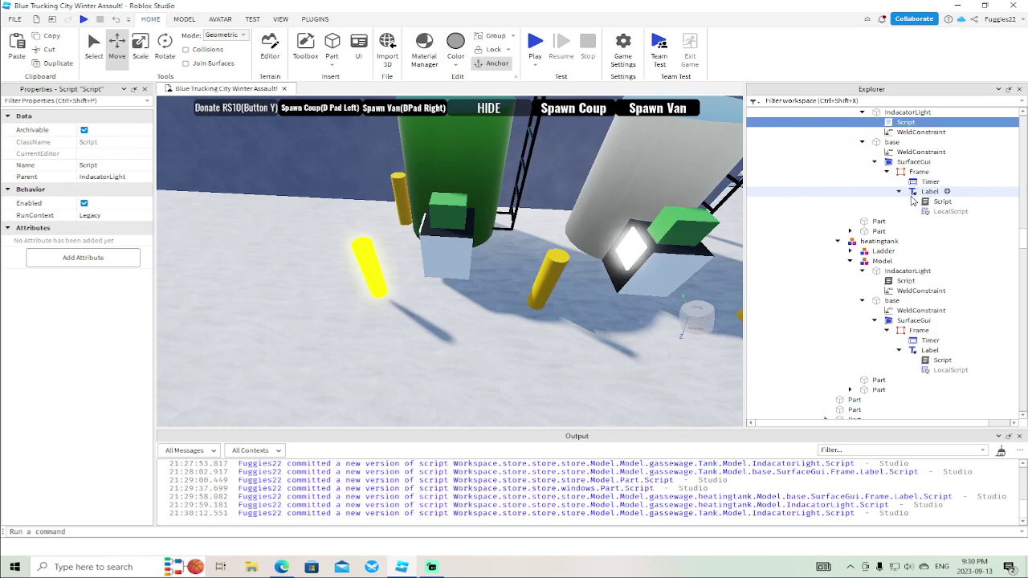
double_click(935, 201)
text(w)
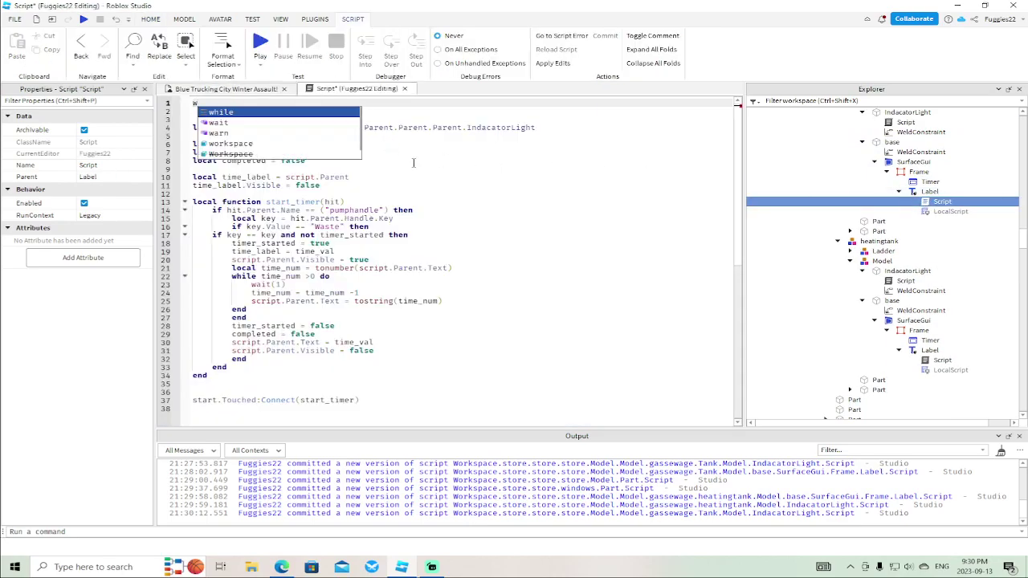
text(ait(.1)
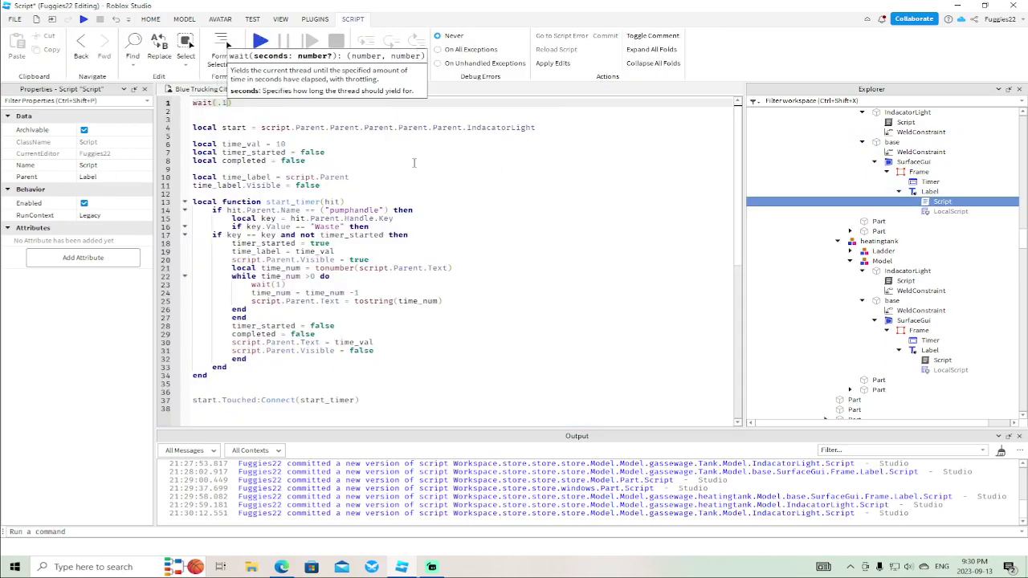
click(233, 117)
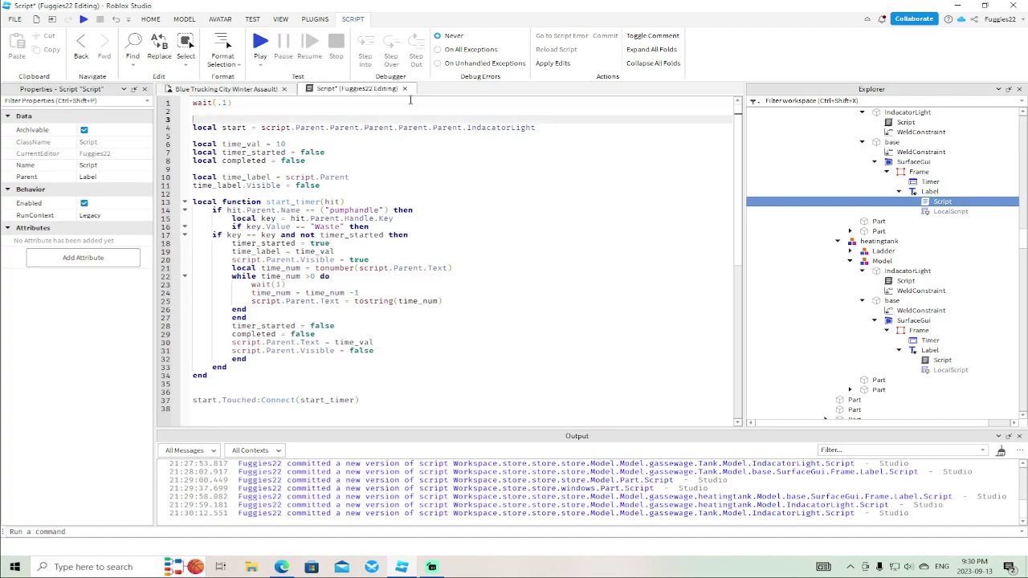
click(404, 89)
Playtest the game, walk the character out through the glass doors and across the parking lot, and stop the test
scroll(562, 269, down, 5)
right_drag(562, 270, 561, 267)
key(w)
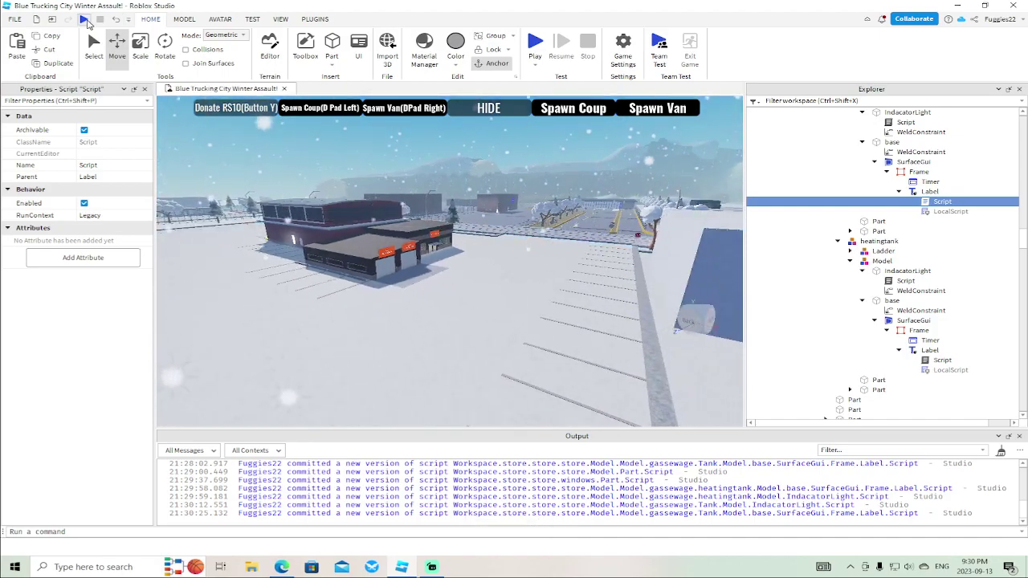
click(84, 19)
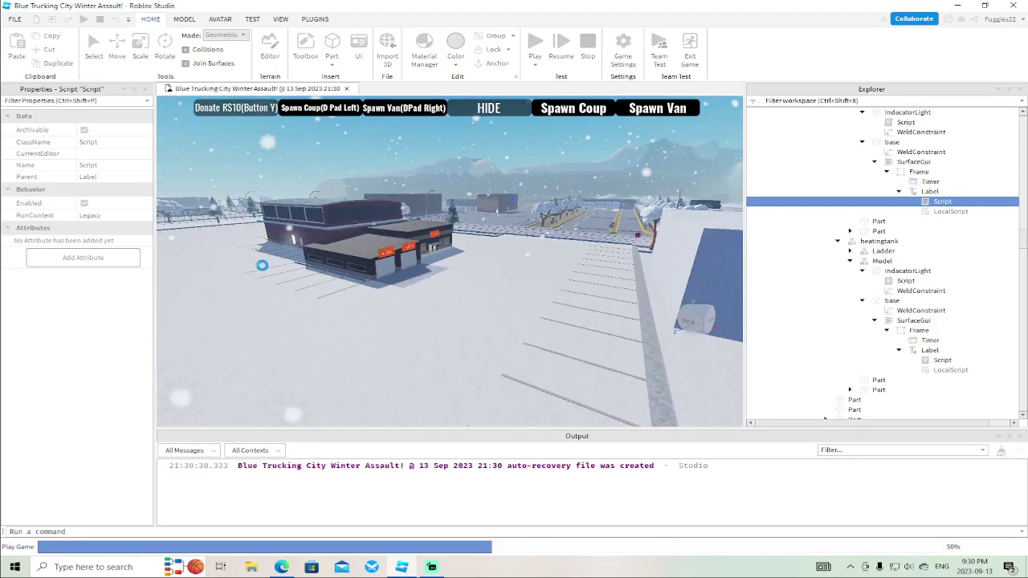
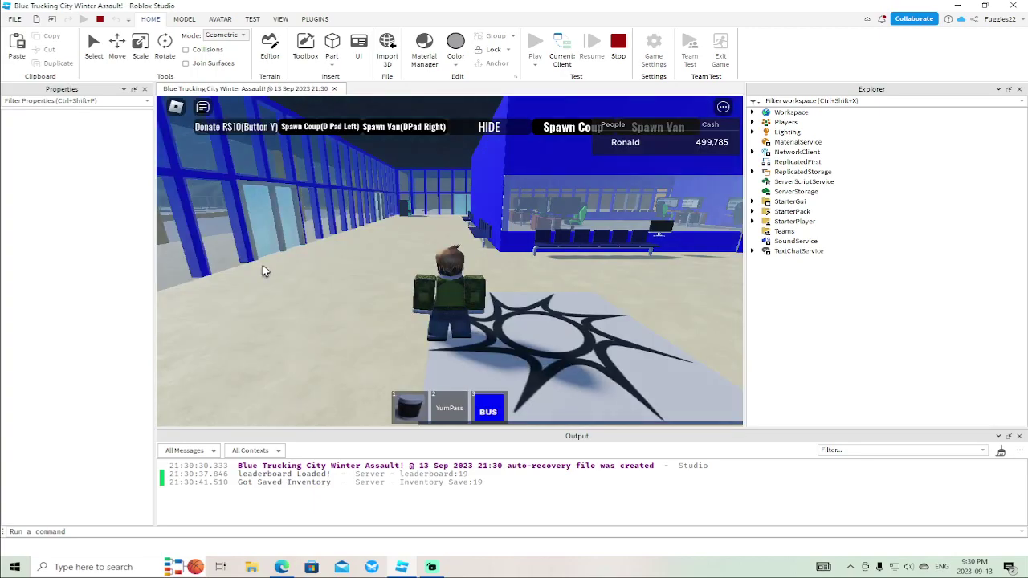
right_drag(370, 275, 369, 275)
key(w)
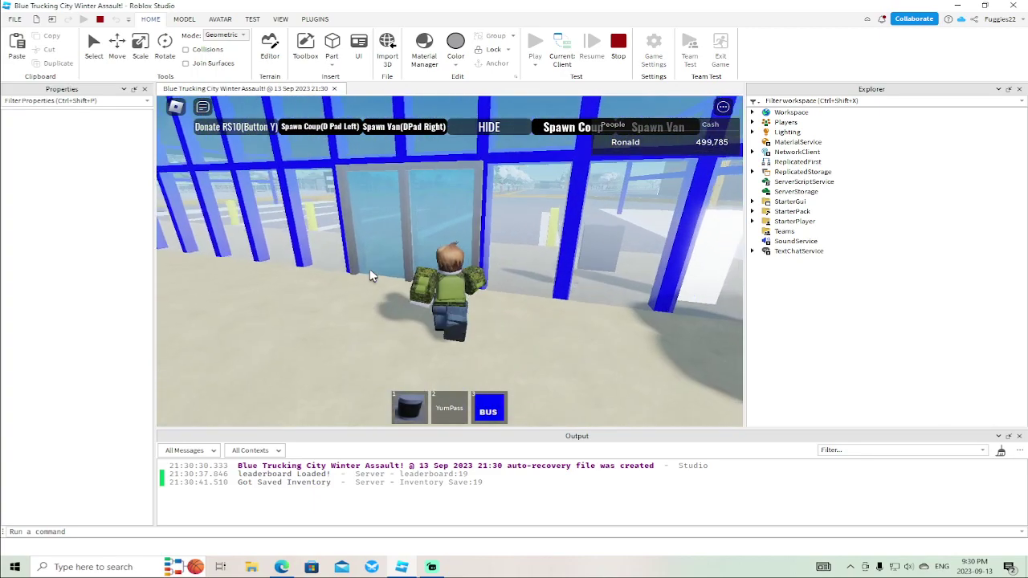
key(w)
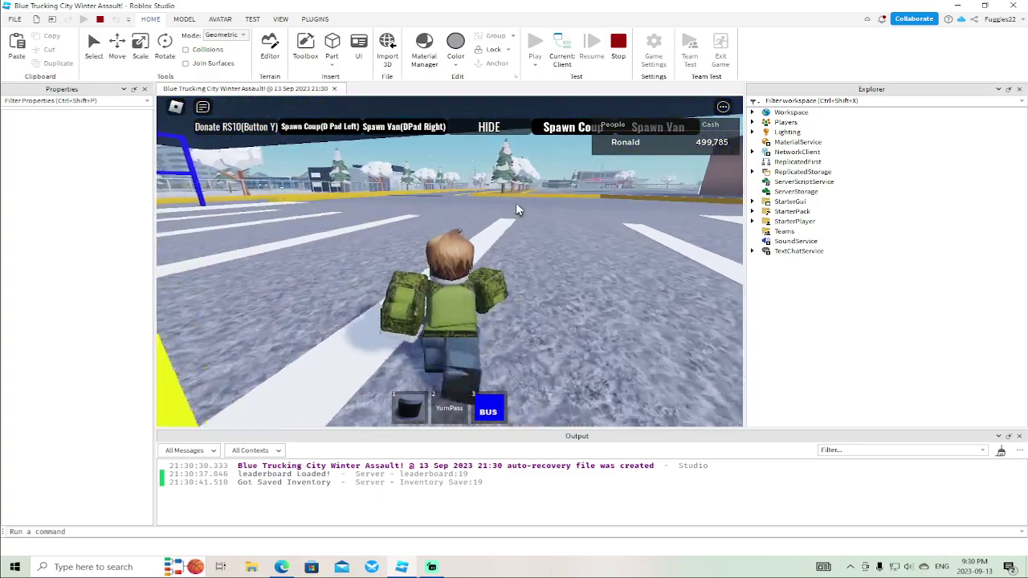
key(w)
right_drag(528, 253, 529, 249)
key(w)
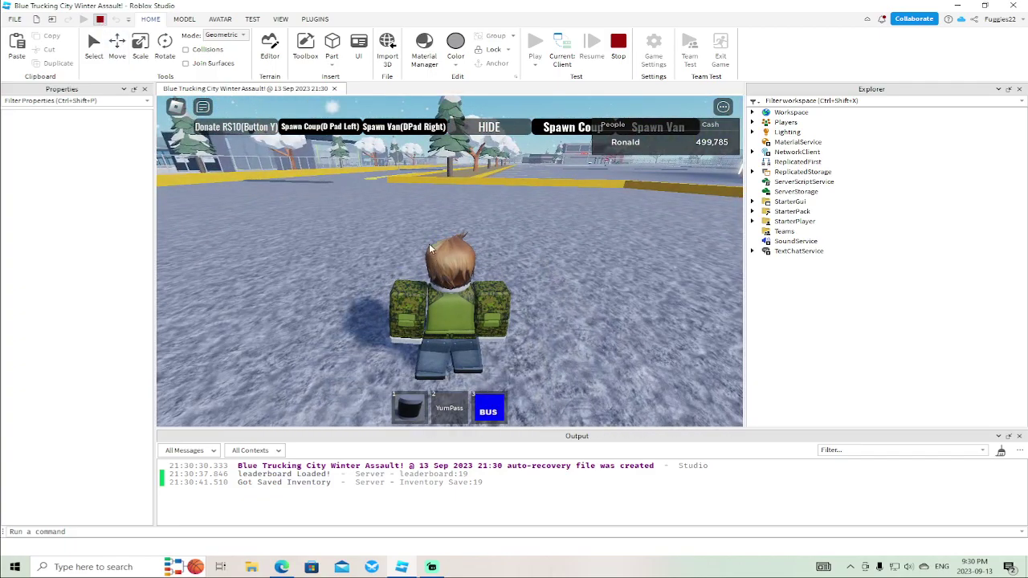
key(shift+F5)
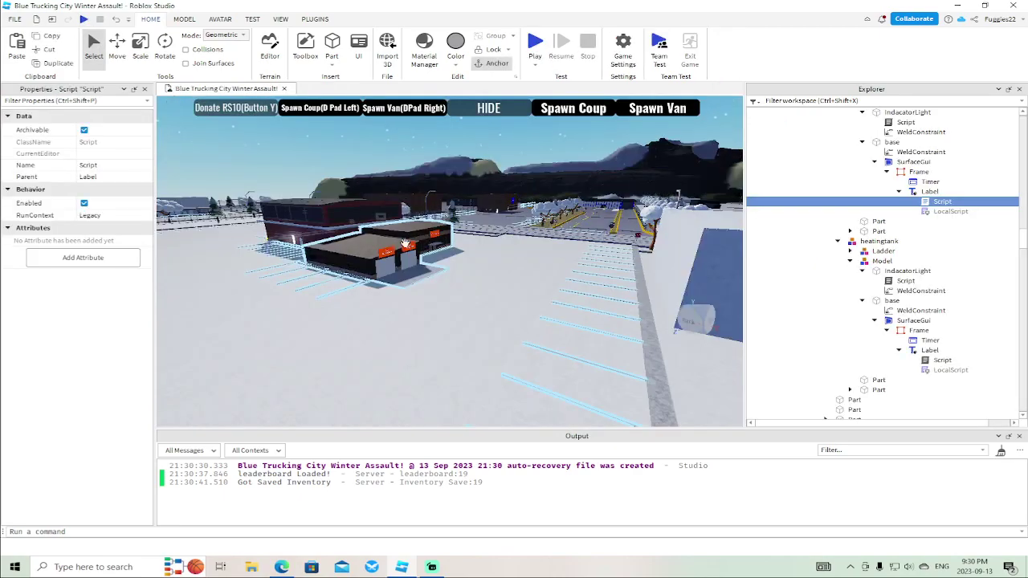
Locate the wall switch beside the Login sign inside the other store
right_drag(447, 268, 455, 273)
key(s)
key(w)
key(w)
key(w)
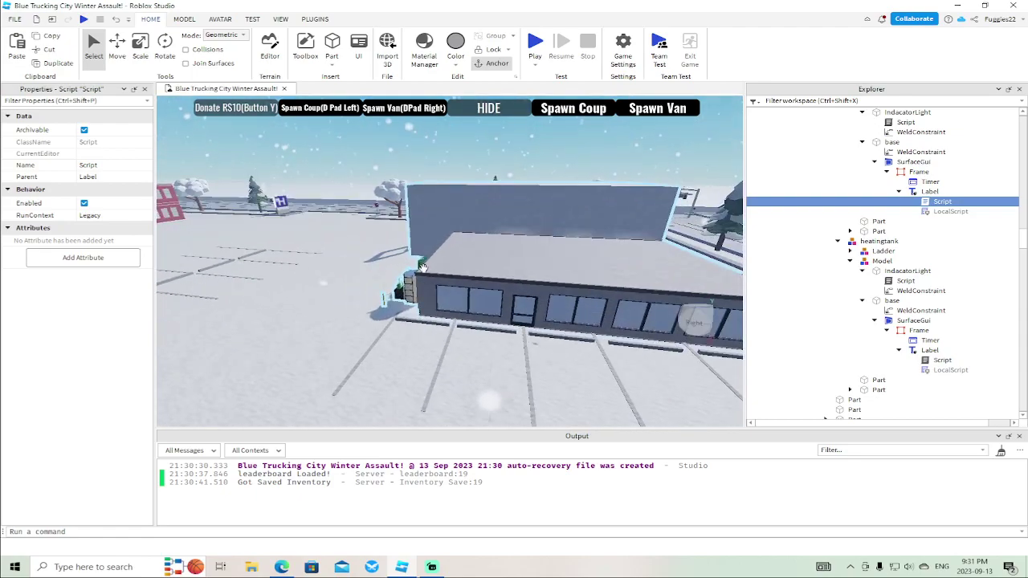
right_drag(318, 245, 373, 228)
right_drag(454, 188, 455, 188)
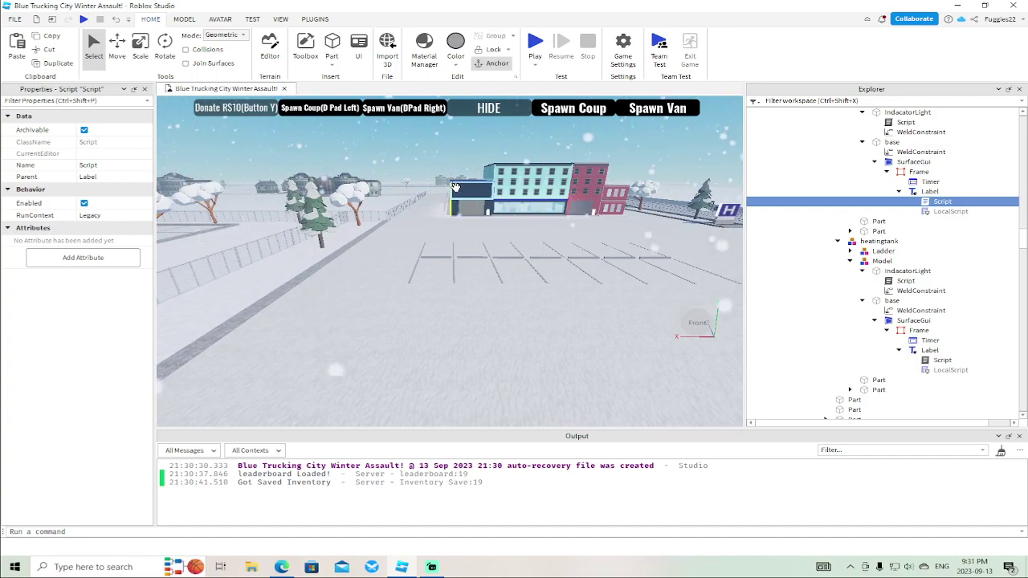
right_drag(501, 248, 501, 248)
key(w)
scroll(500, 248, up, 5)
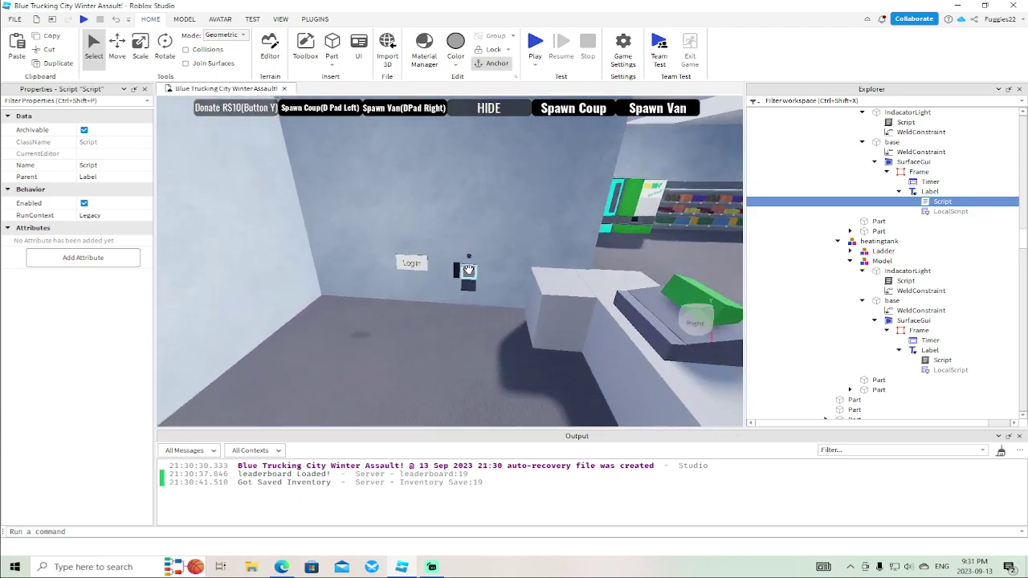
Insert a ProximityPrompt into the black wall switch Part of this store's windows model, and delete its ClickDetector
click(468, 270)
click(802, 113)
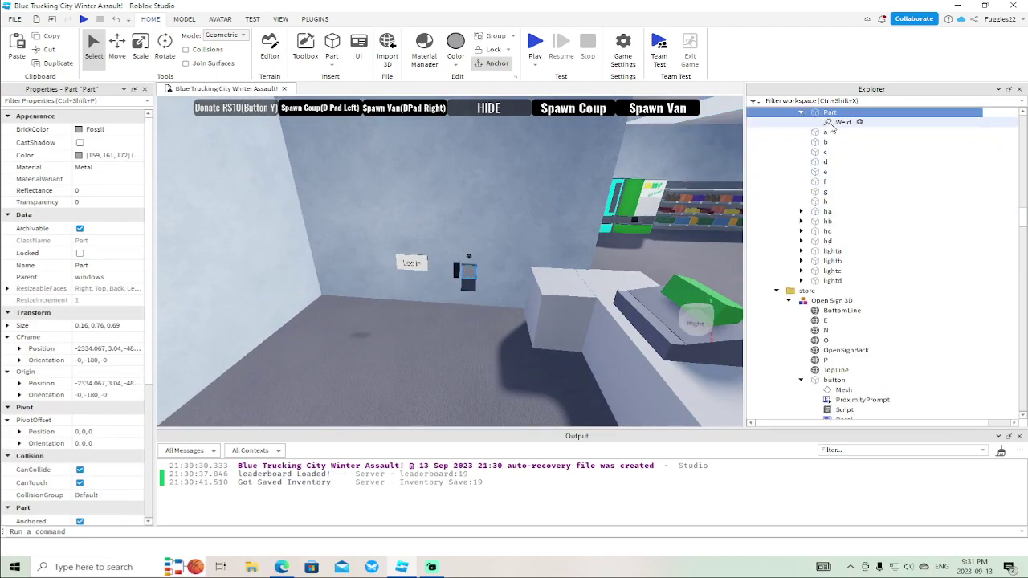
scroll(807, 129, up, 3)
click(801, 159)
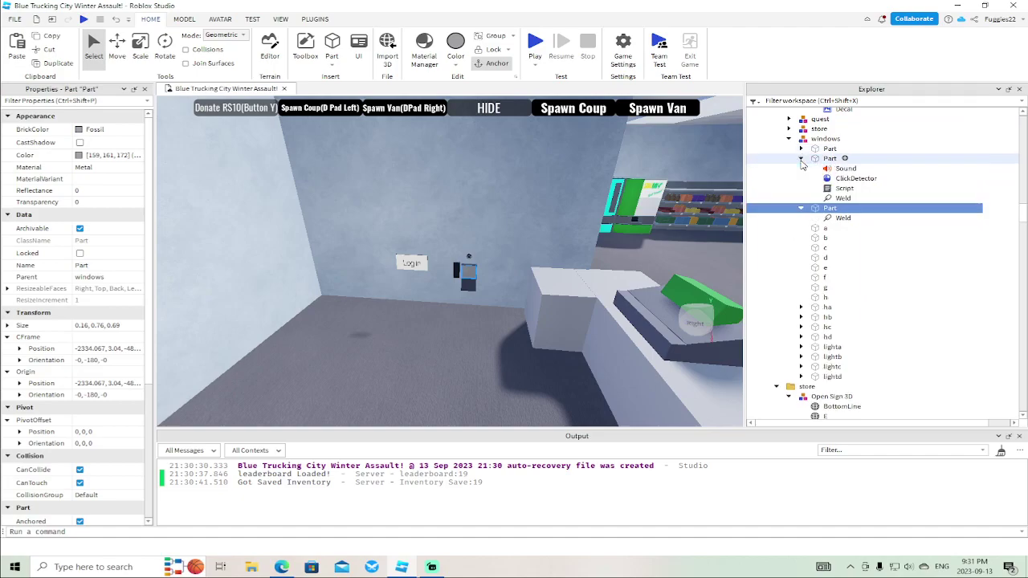
right_drag(518, 195, 578, 243)
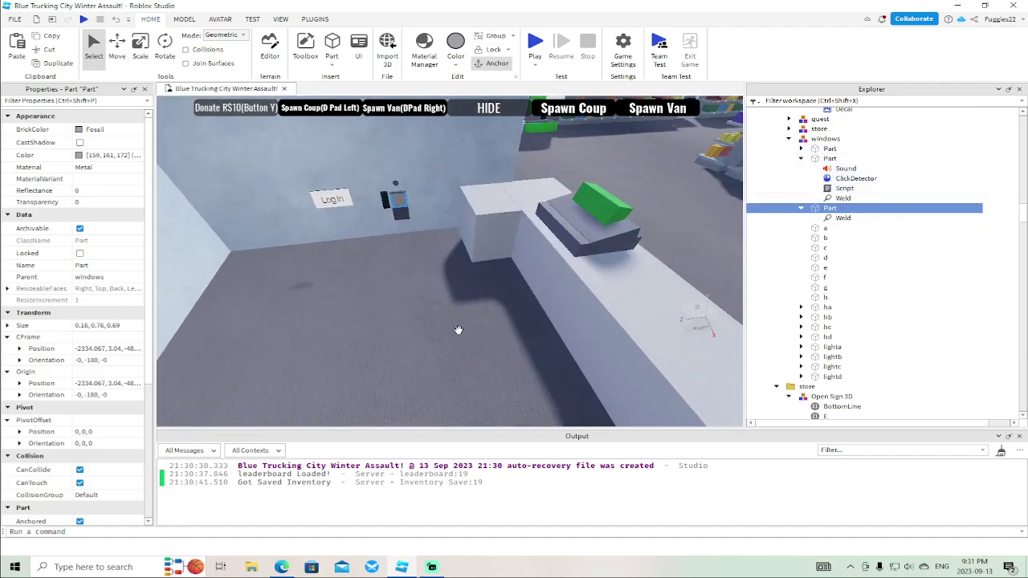
right_click(827, 158)
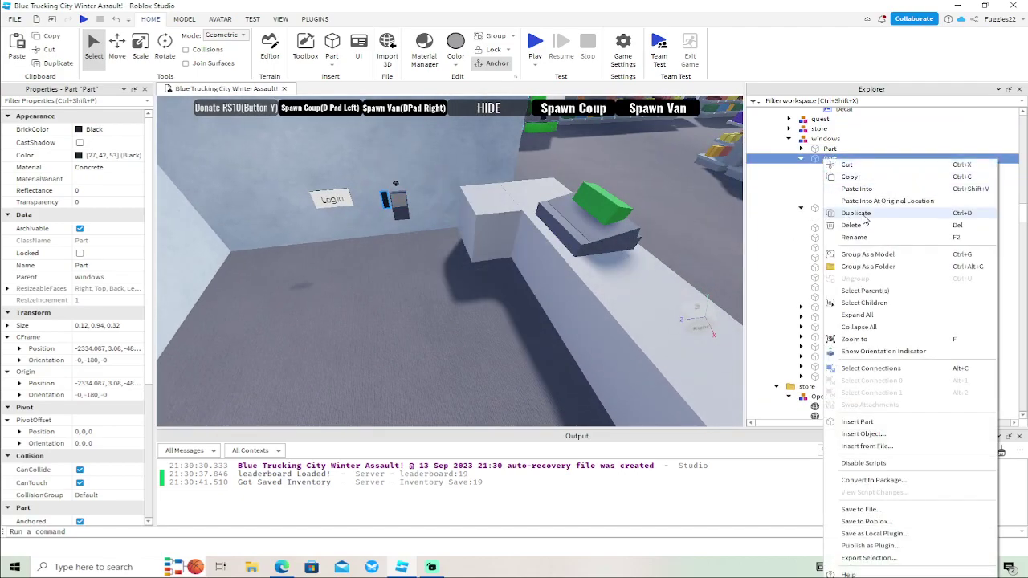
click(883, 433)
click(787, 241)
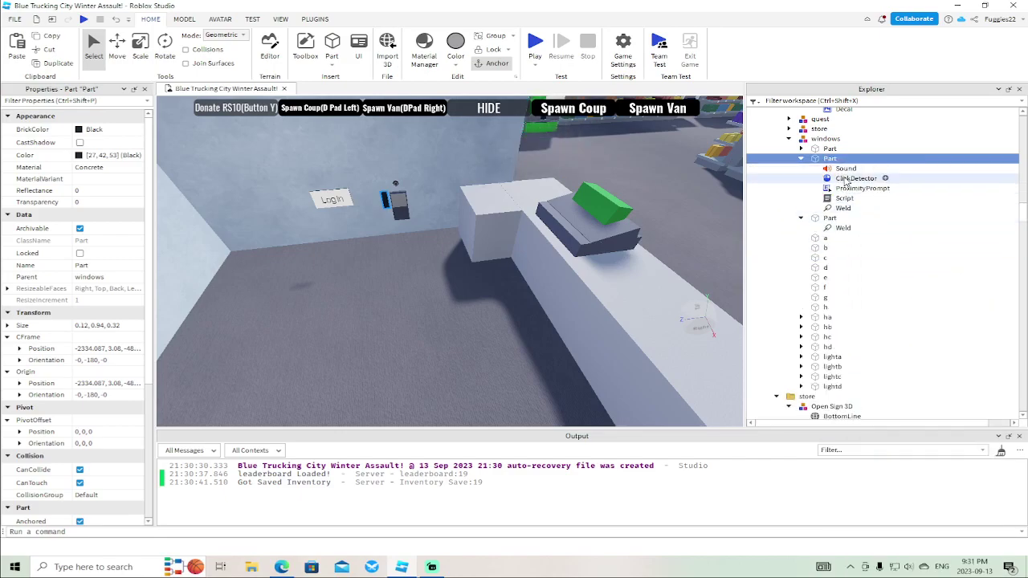
key(Delete)
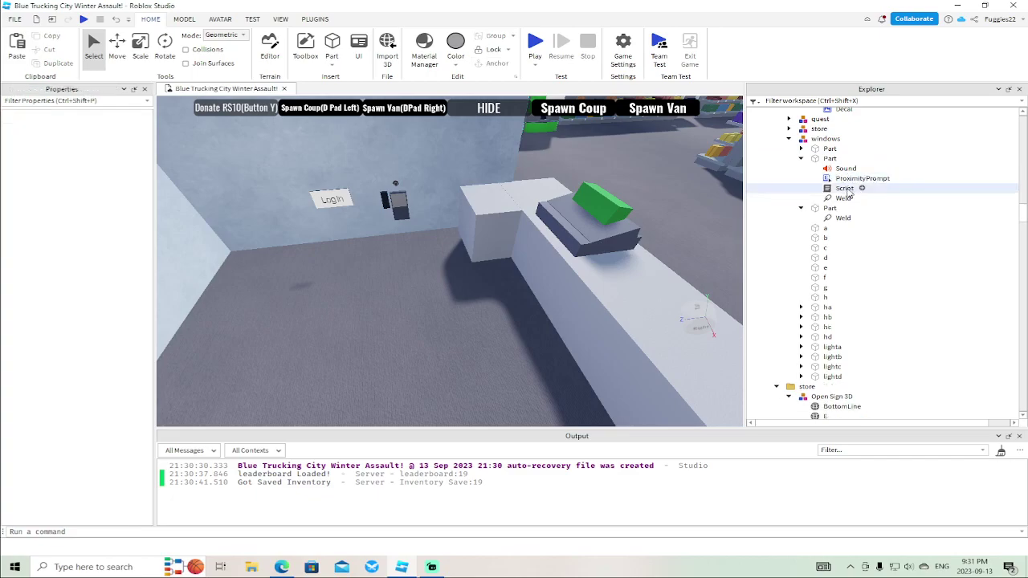
Open the Script of the windows model's black wall switch Part and add wait(.1) as a new line at the top
double_click(844, 189)
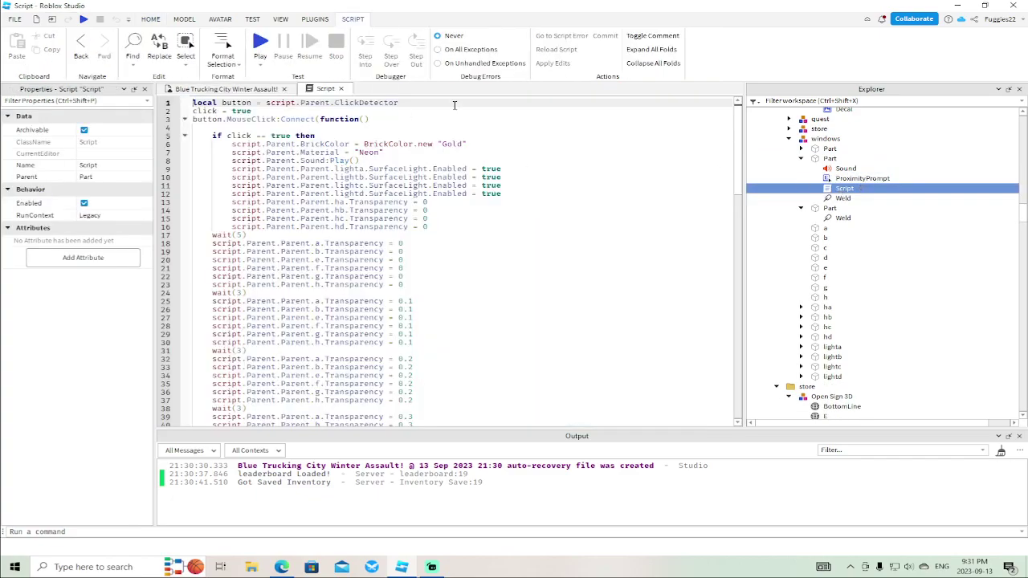
key(Return)
key(Return)
key(Up)
key(Up)
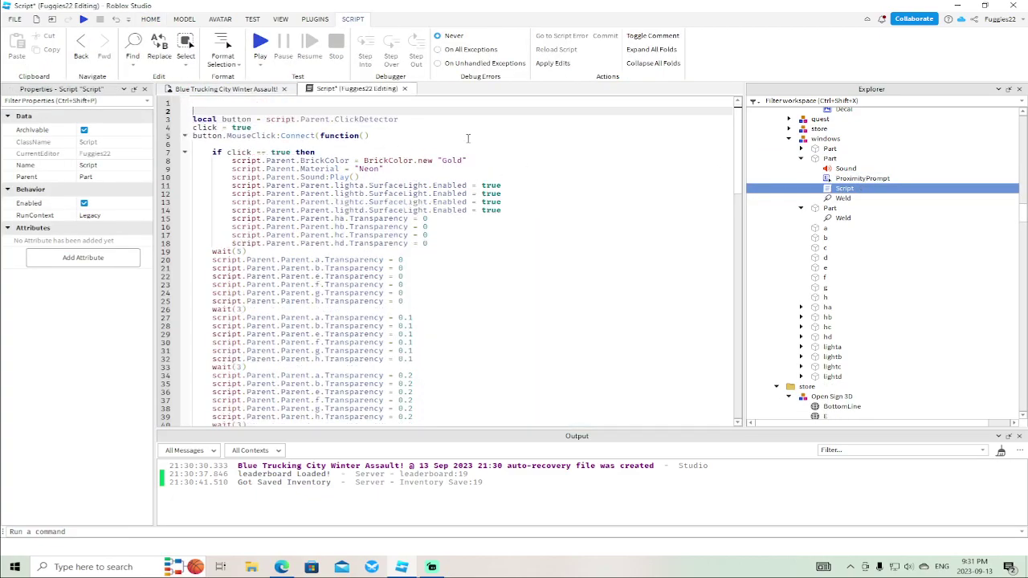
text(w)
key(Down)
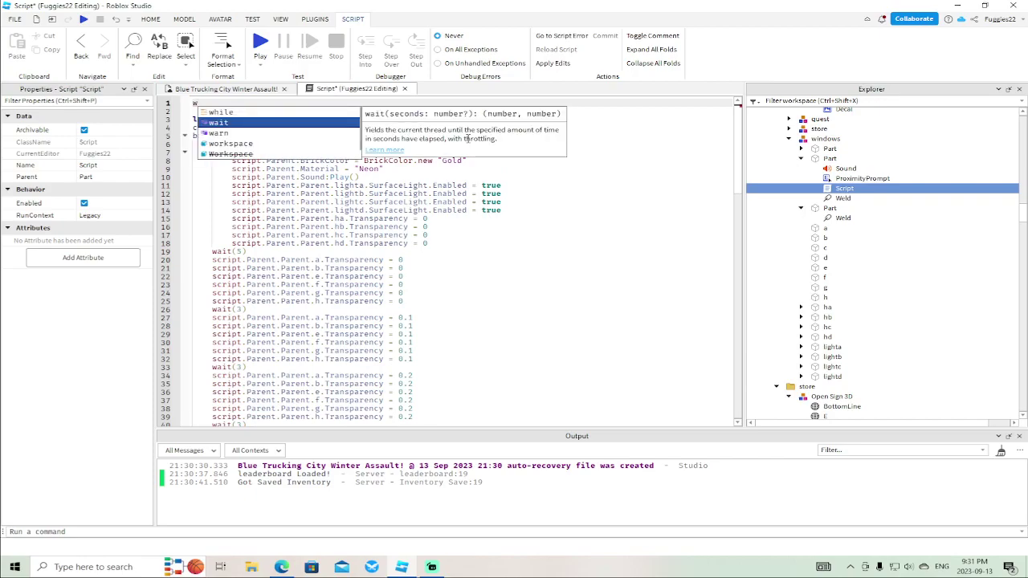
key(Tab)
text((.1)
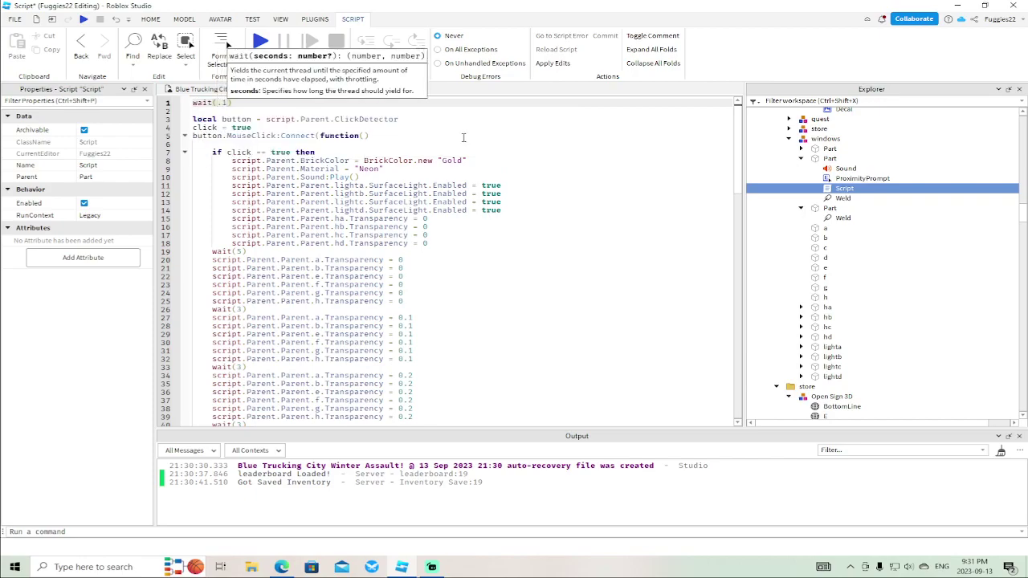
Point the switch script's button variable to script.Parent.ProximityPrompt, replace MouseClick with TriggerEnded, and close the script
click(457, 121)
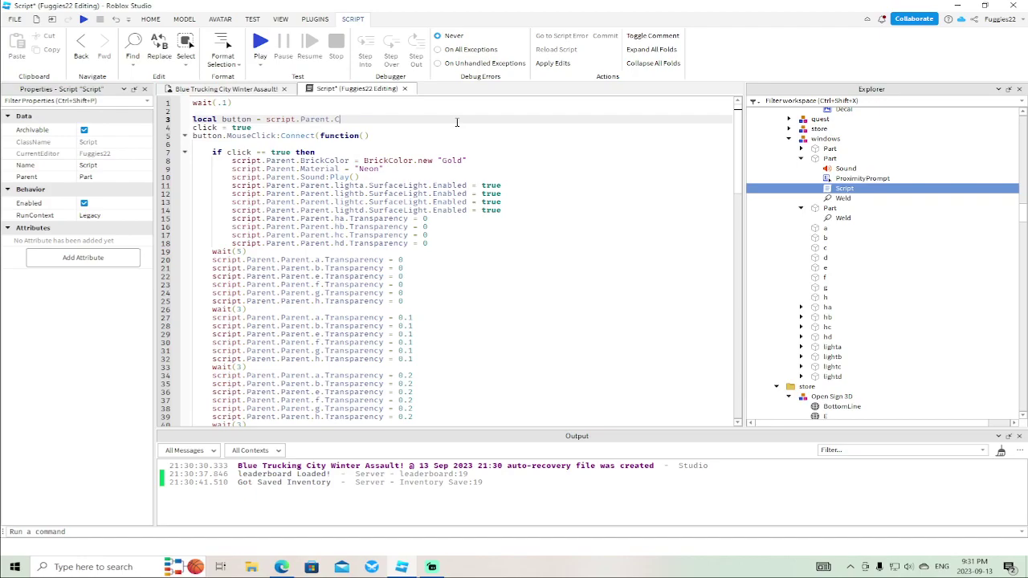
key(Down)
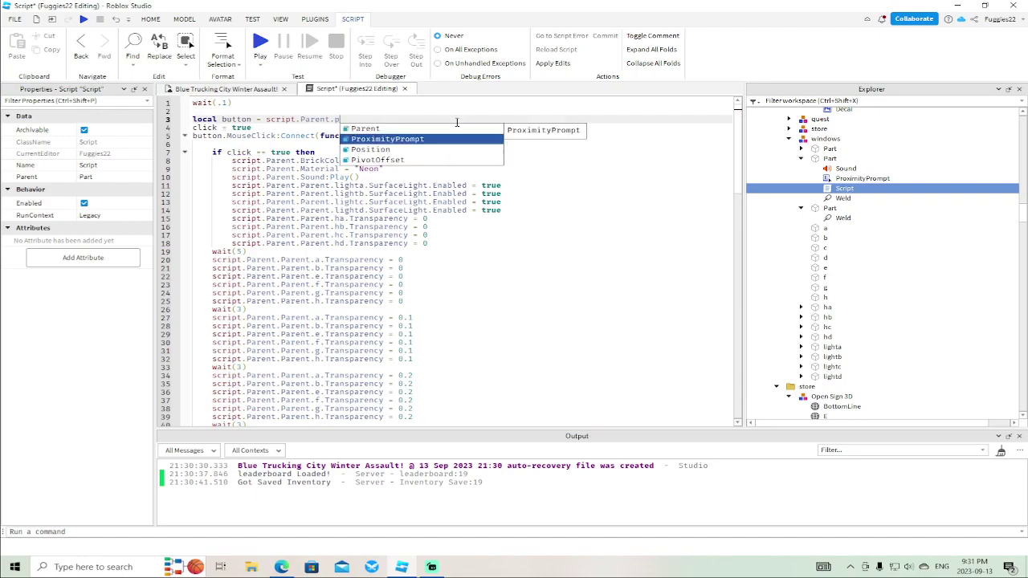
key(Tab)
click(278, 137)
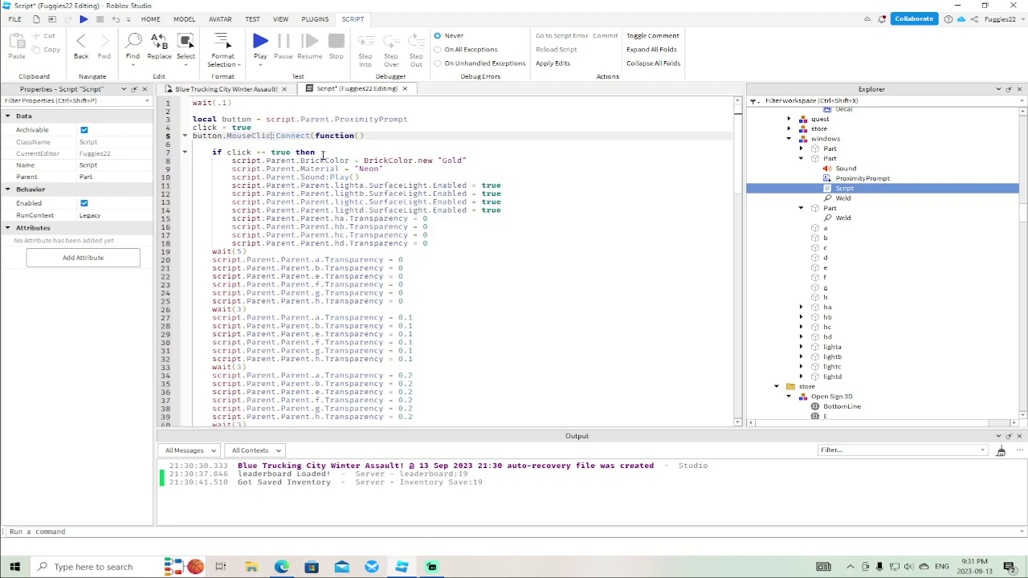
text(TriggerEnded)
key(Tab)
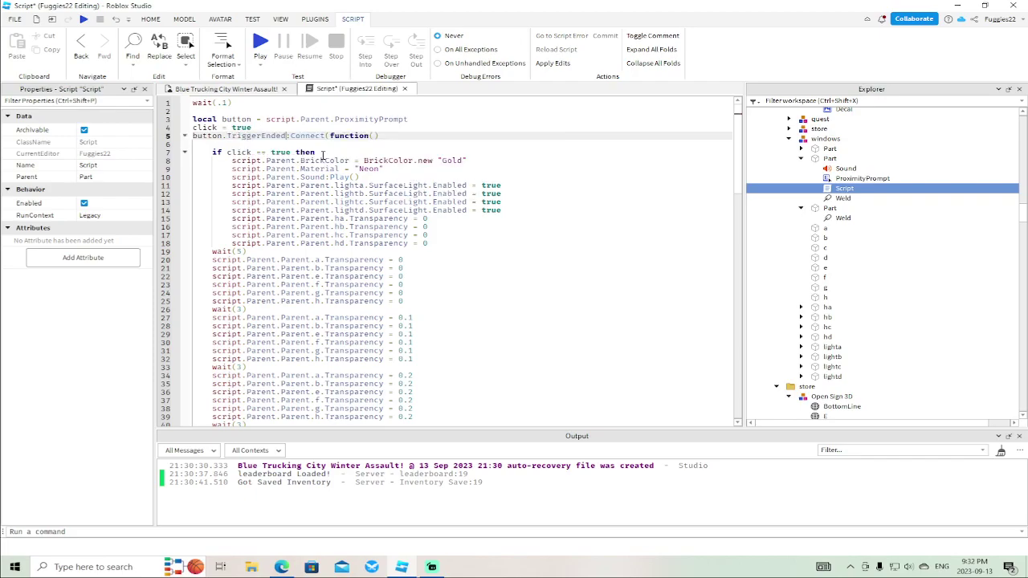
click(406, 89)
Insert a ProximityPrompt into the grey base Part of this store's register, and delete that Part's ClickDetector
click(409, 227)
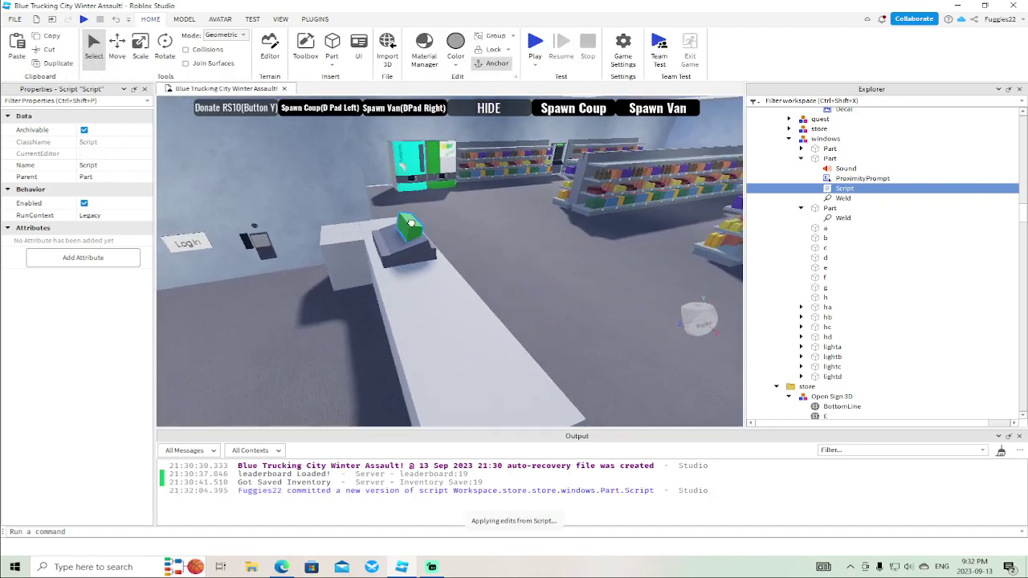
scroll(833, 237, down, 3)
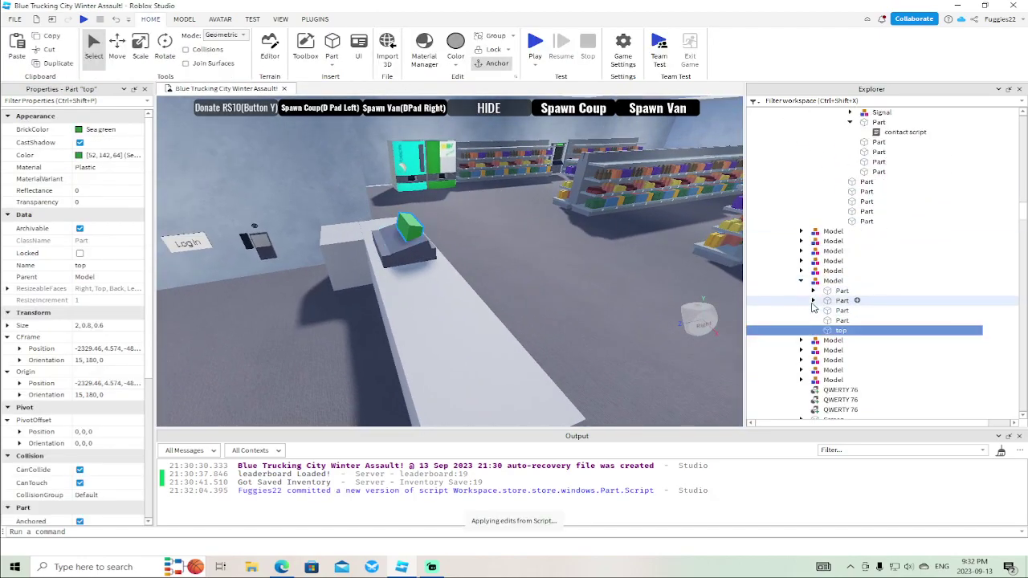
click(813, 291)
click(814, 310)
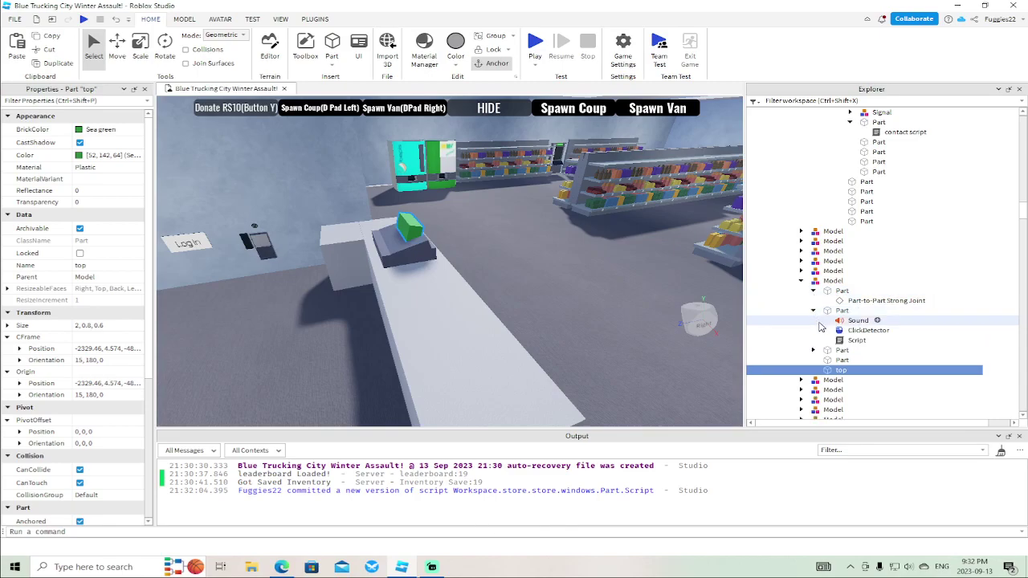
right_click(840, 312)
click(867, 278)
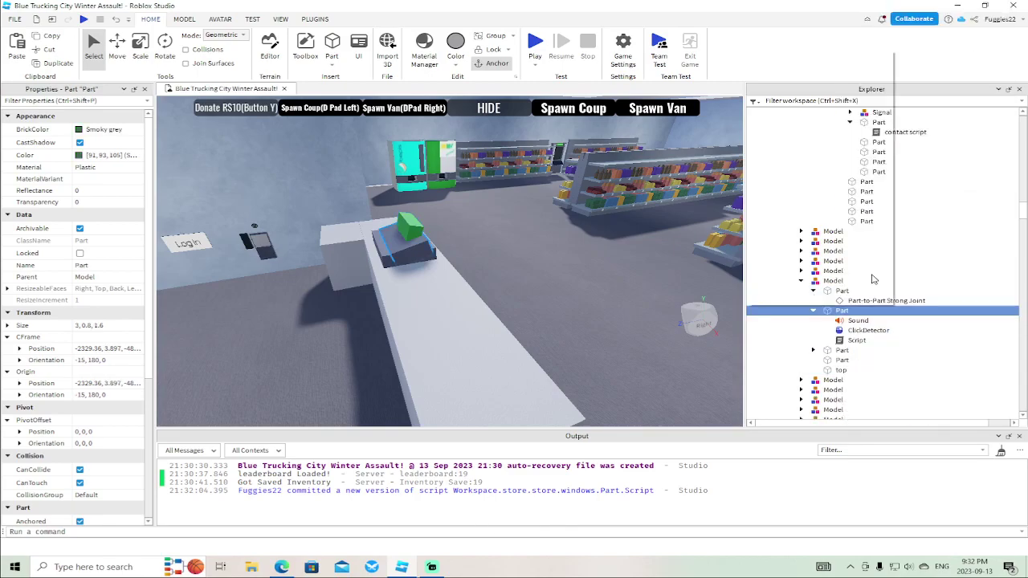
click(793, 140)
click(867, 330)
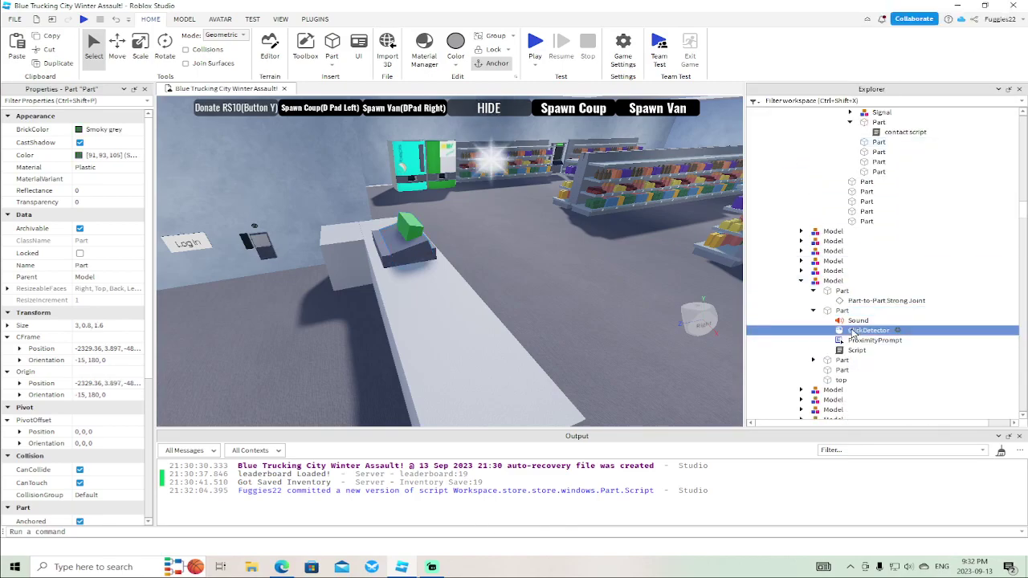
key(Delete)
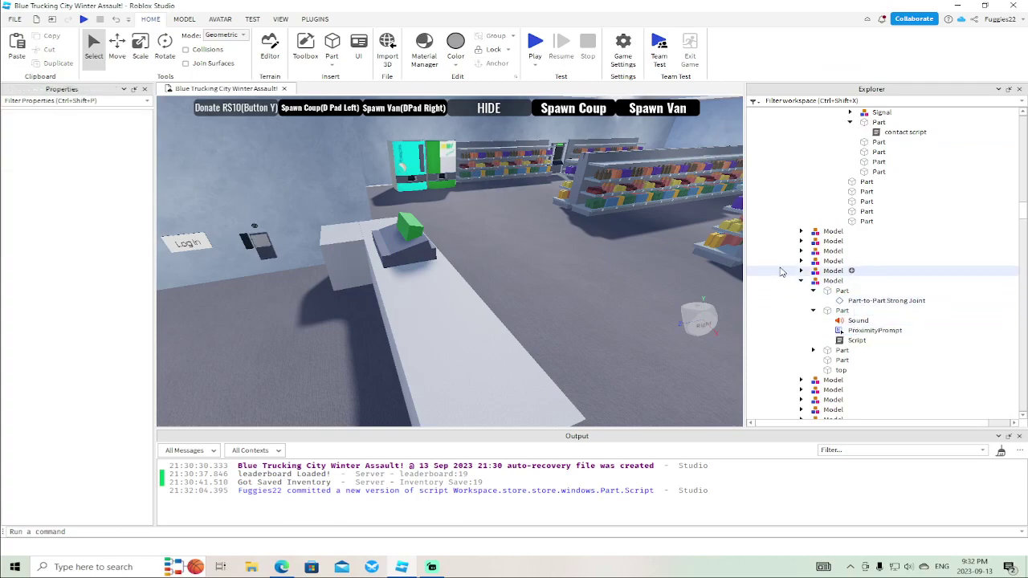
Set the register ProximityPrompt's ActionText to "check out" and its GamepadKeyCode to ButtonB
scroll(881, 215, up, 2)
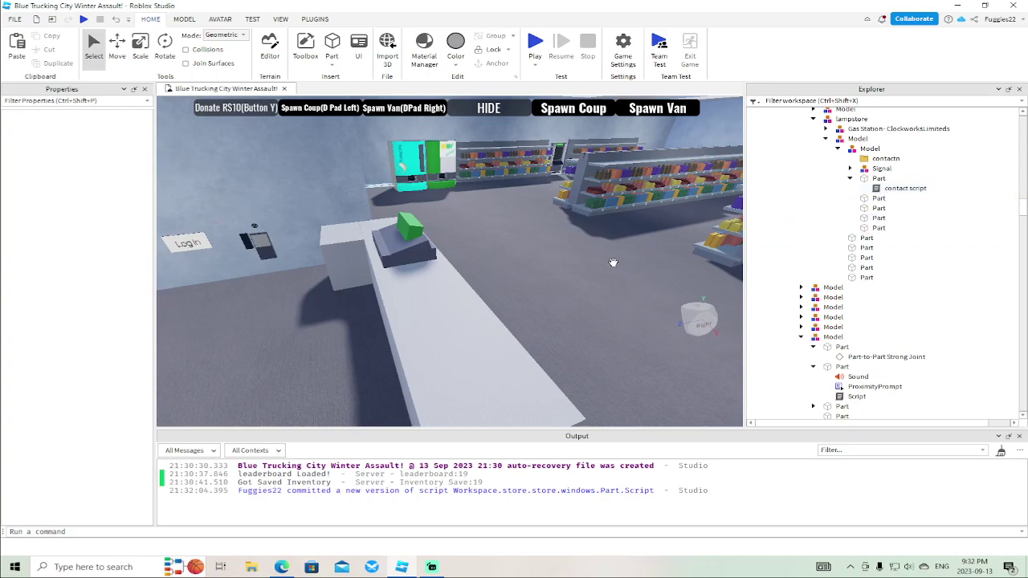
scroll(862, 320, down, 2)
click(873, 330)
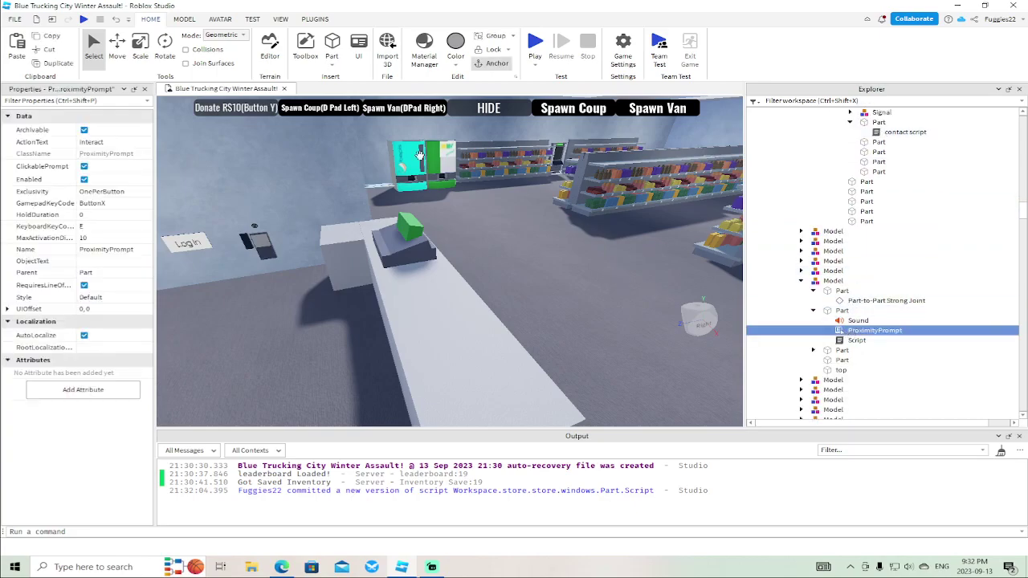
click(115, 142)
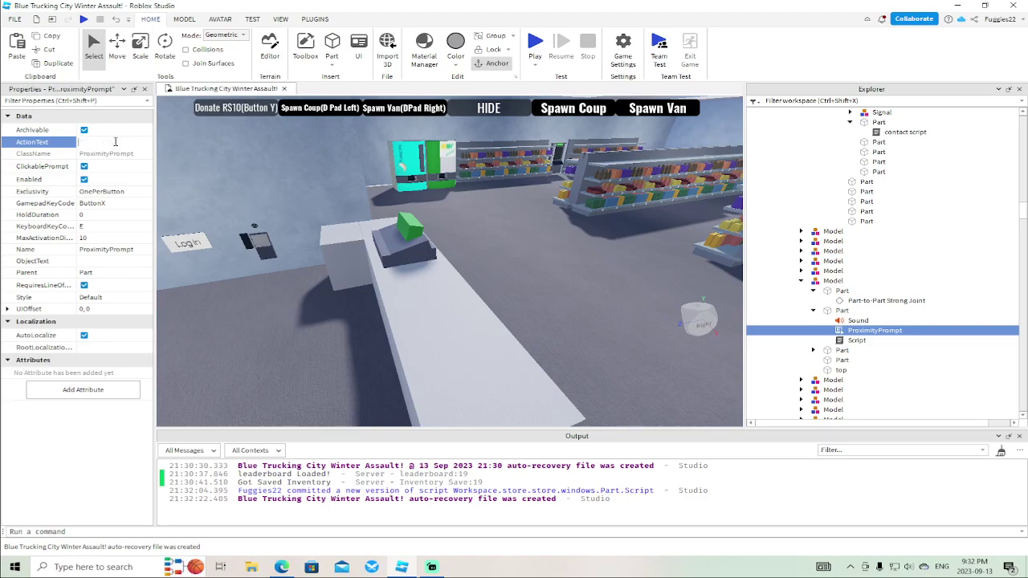
text(check)
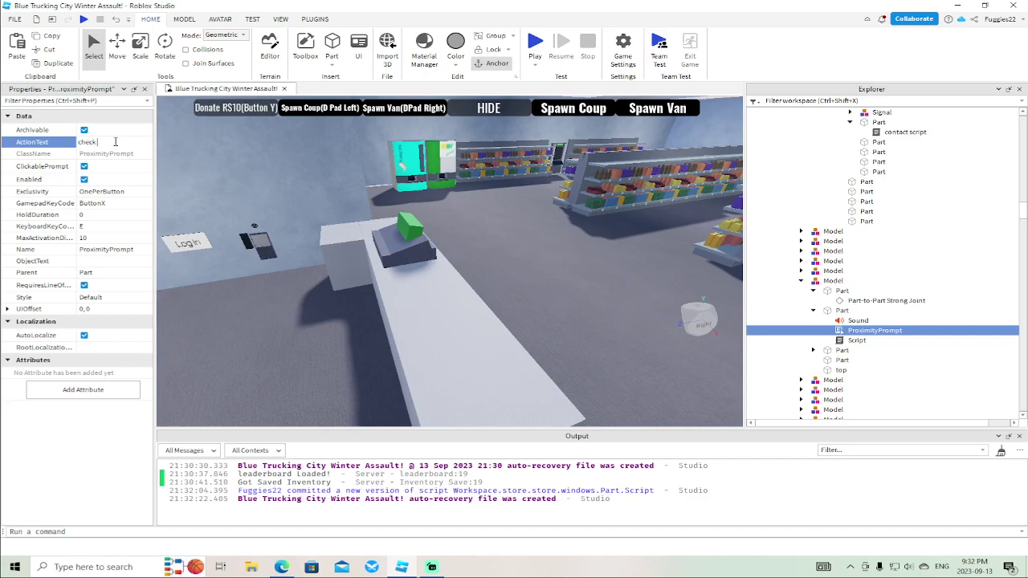
text( out)
key(Return)
click(112, 203)
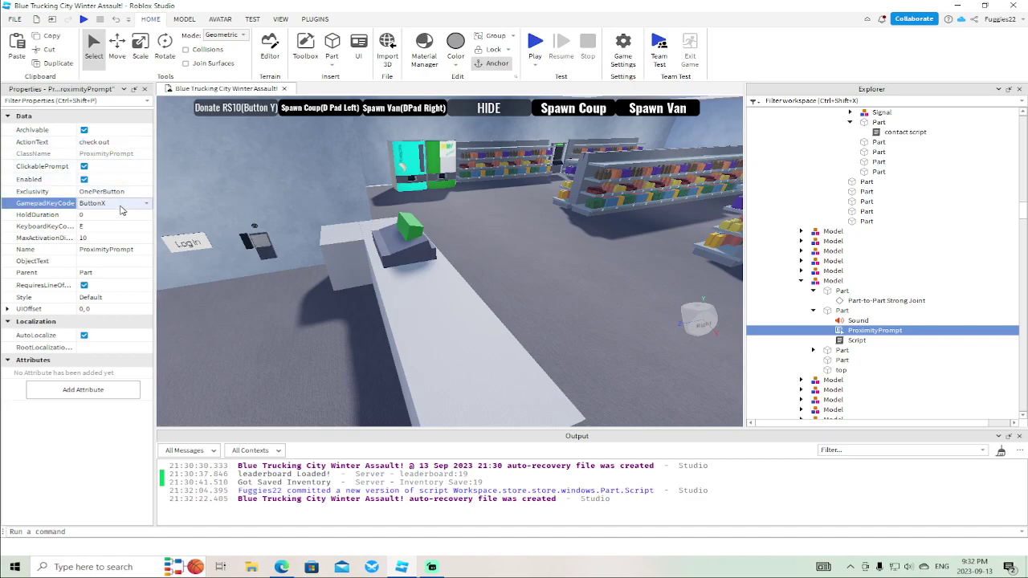
click(116, 217)
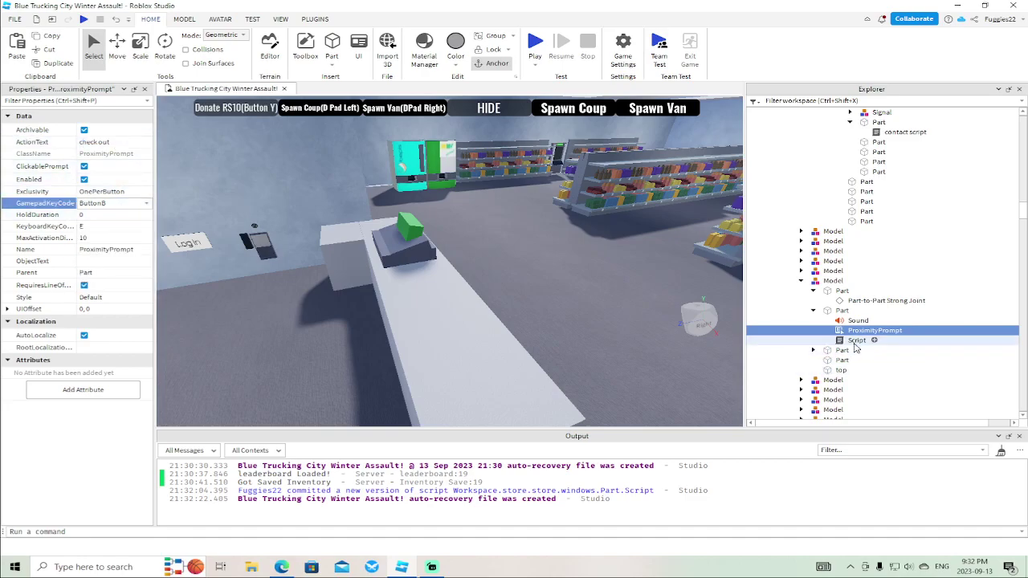
Open the register Part's Script and point the button variable to script.Parent.ProximityPrompt
double_click(767, 339)
click(418, 111)
key(BackSpace)
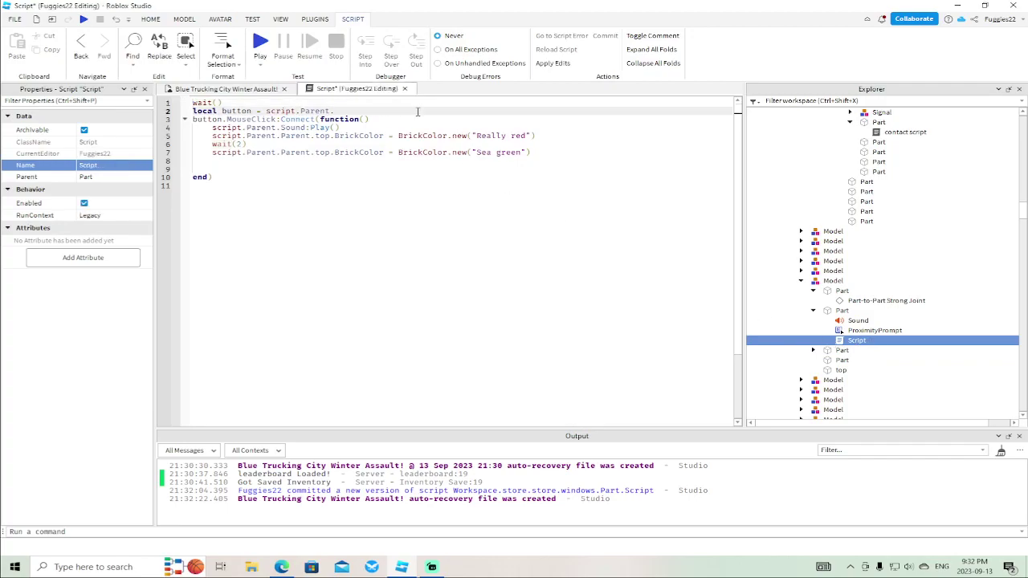
text(p)
key(Right)
key(Return)
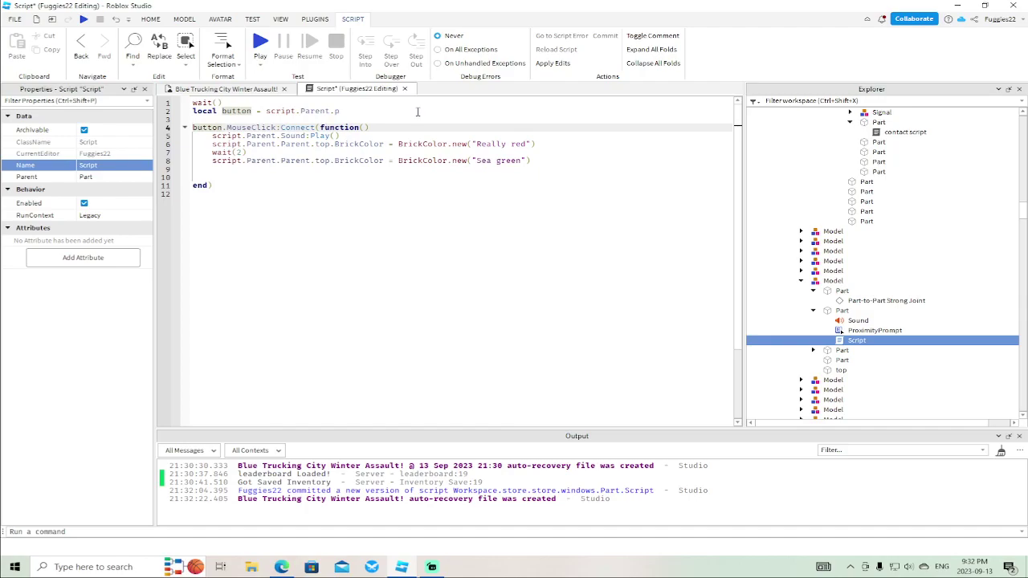
key(BackSpace)
click(418, 112)
key(BackSpace)
text(p)
key(Down)
key(Tab)
Replace MouseClick with TriggerEnded in the register script, change its first line to wait(.1), and close the script
click(277, 119)
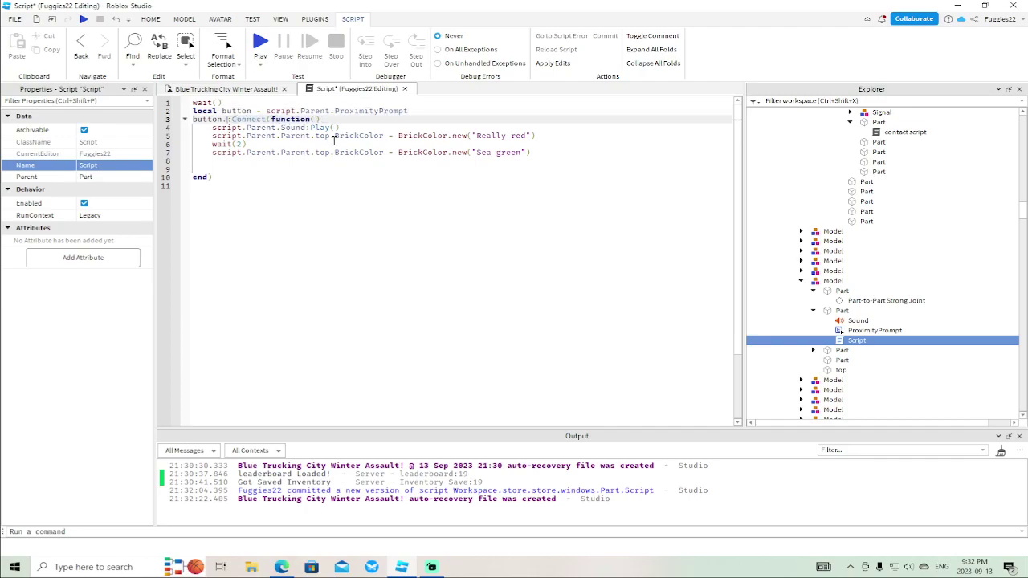
text(Trigger)
key(Tab)
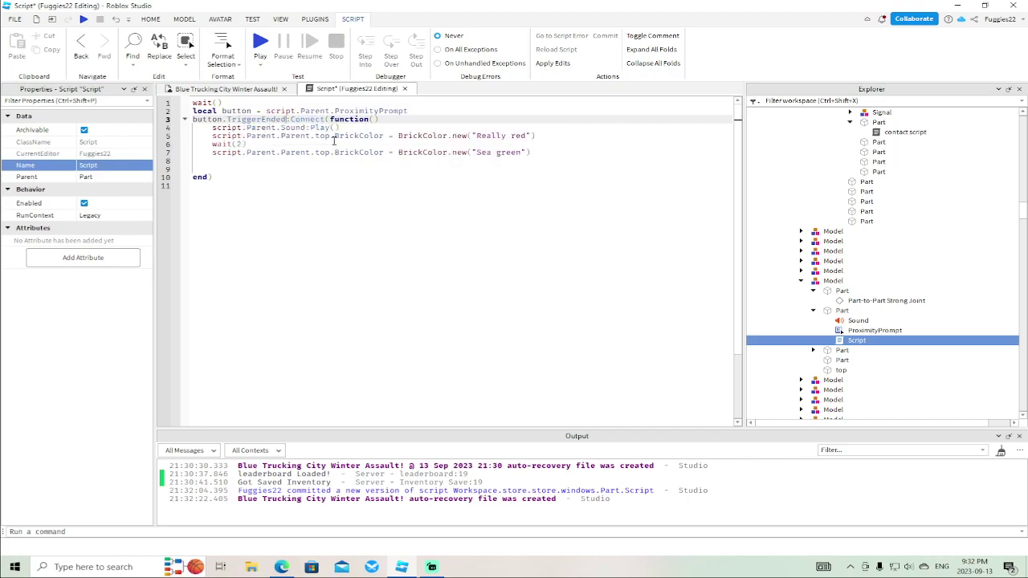
click(218, 103)
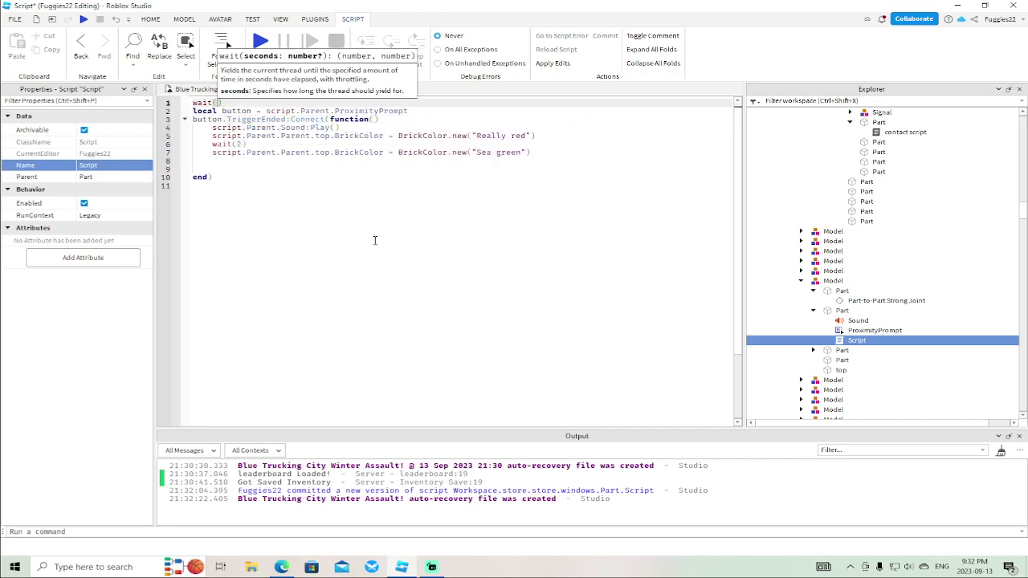
text(.1)
click(411, 212)
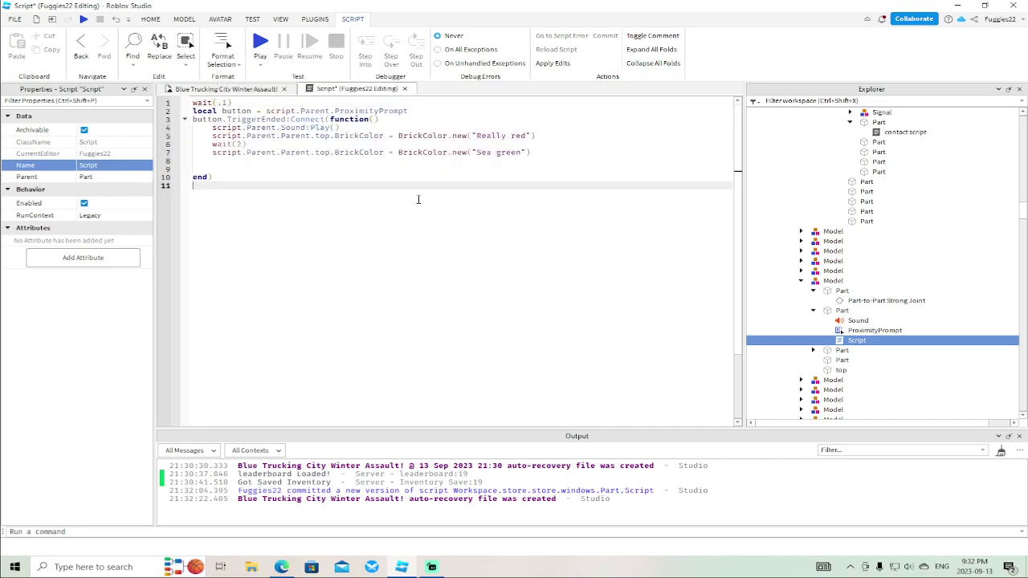
click(404, 89)
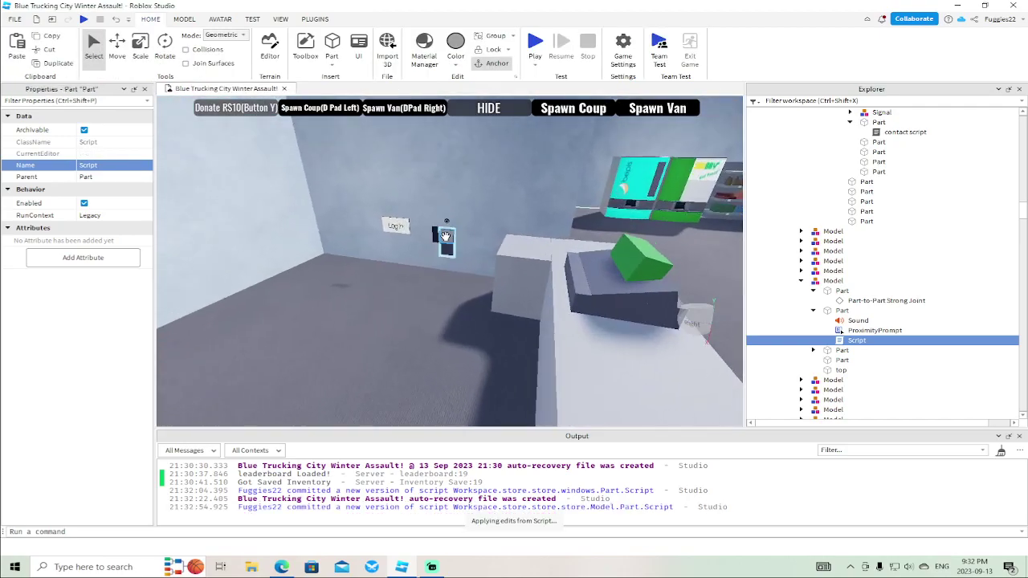
Set the ActionText of the windows wall switch's ProximityPrompt to "Heat" and its GamepadKeyCode to ButtonB
click(446, 235)
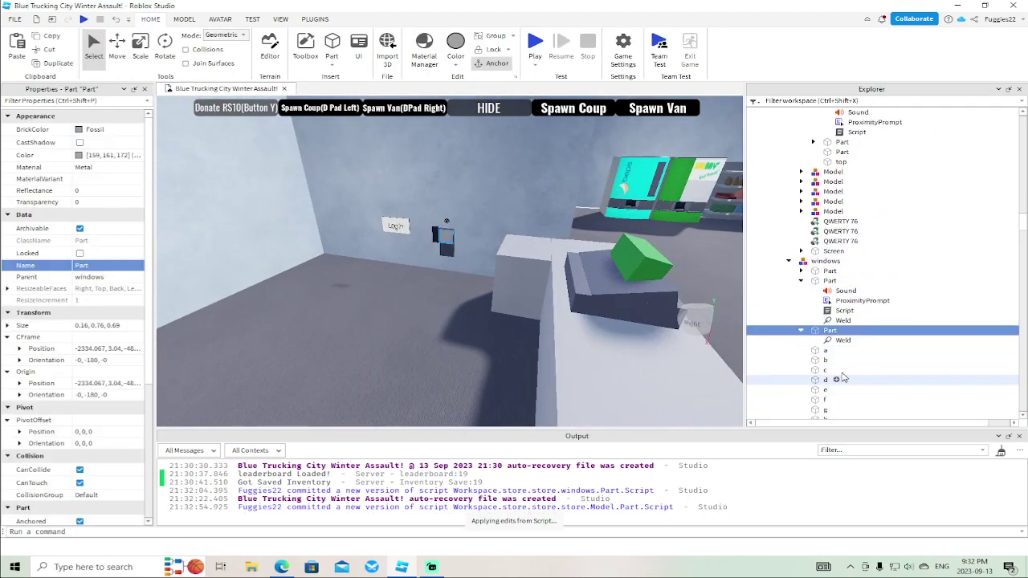
click(835, 300)
click(125, 143)
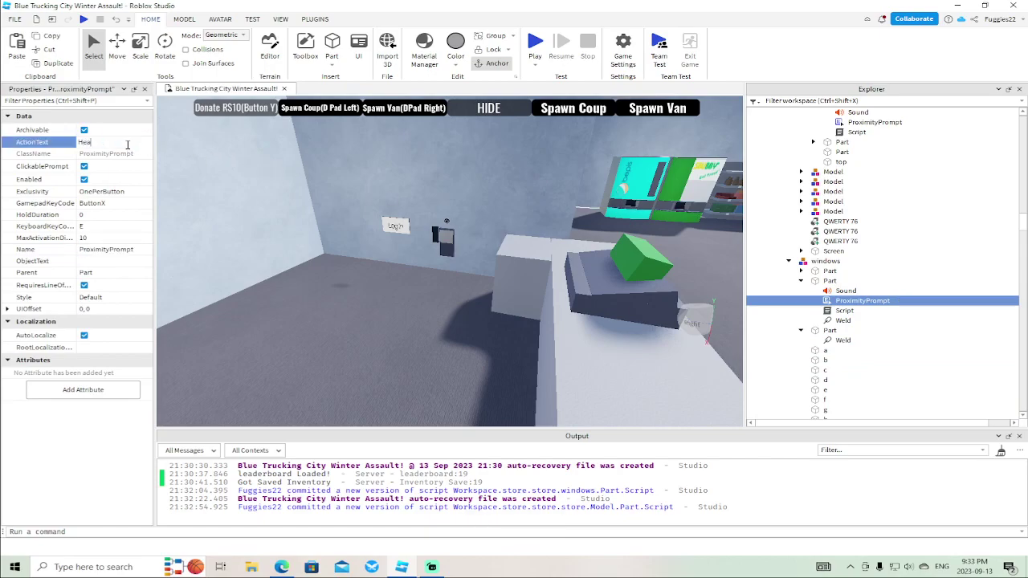
click(126, 203)
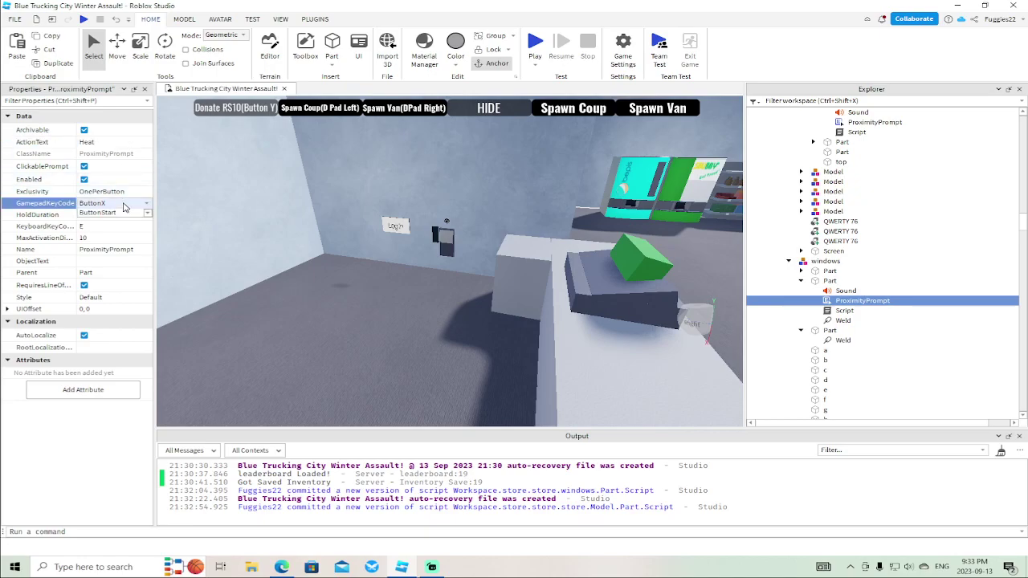
click(126, 202)
click(104, 240)
Set the ActionText of the open sign button's ProximityPrompt to "Open Sign" and its GamepadKeyCode to ButtonB
key(w)
right_drag(333, 288, 333, 289)
click(404, 245)
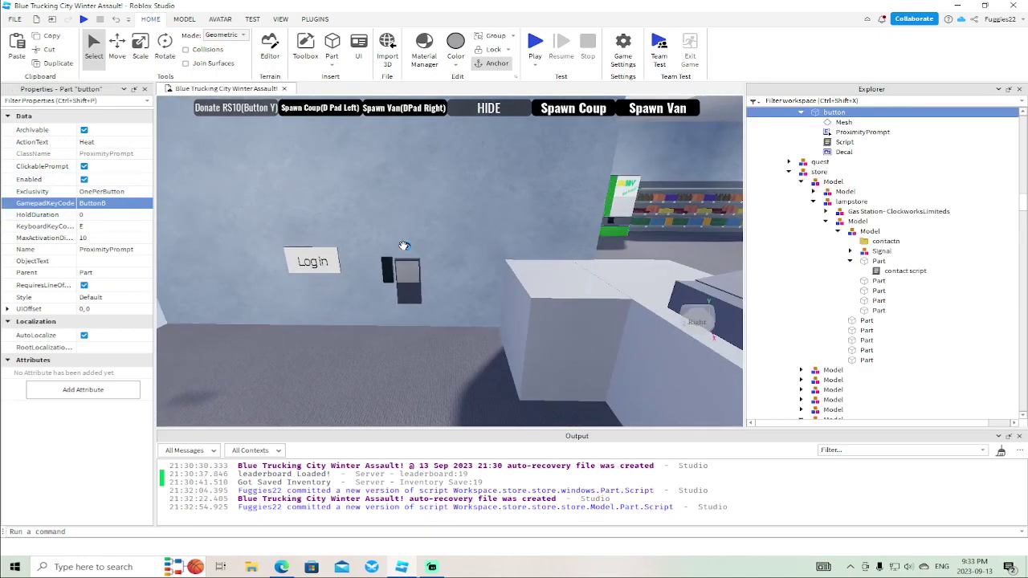
click(859, 131)
click(109, 141)
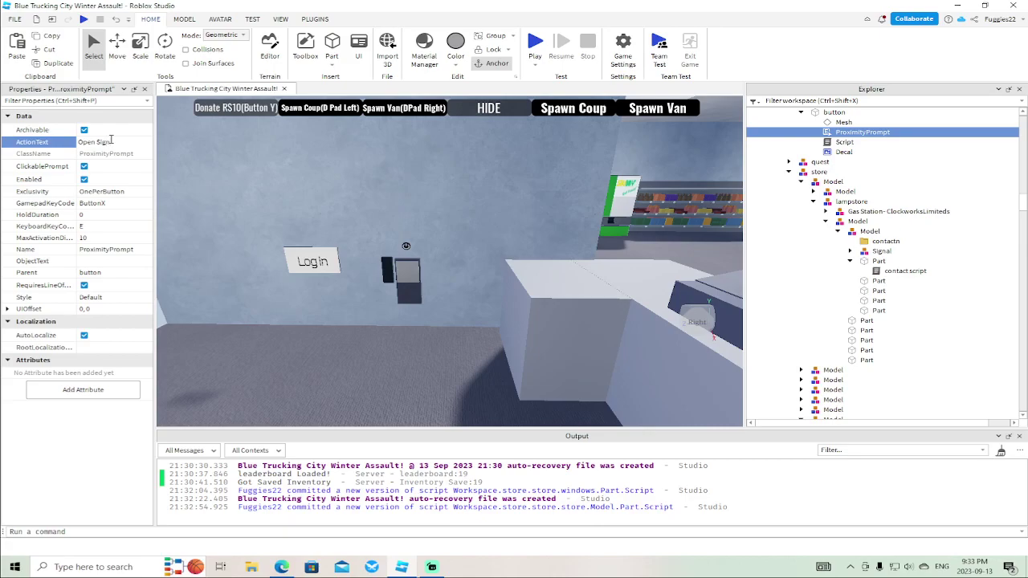
click(112, 203)
click(96, 214)
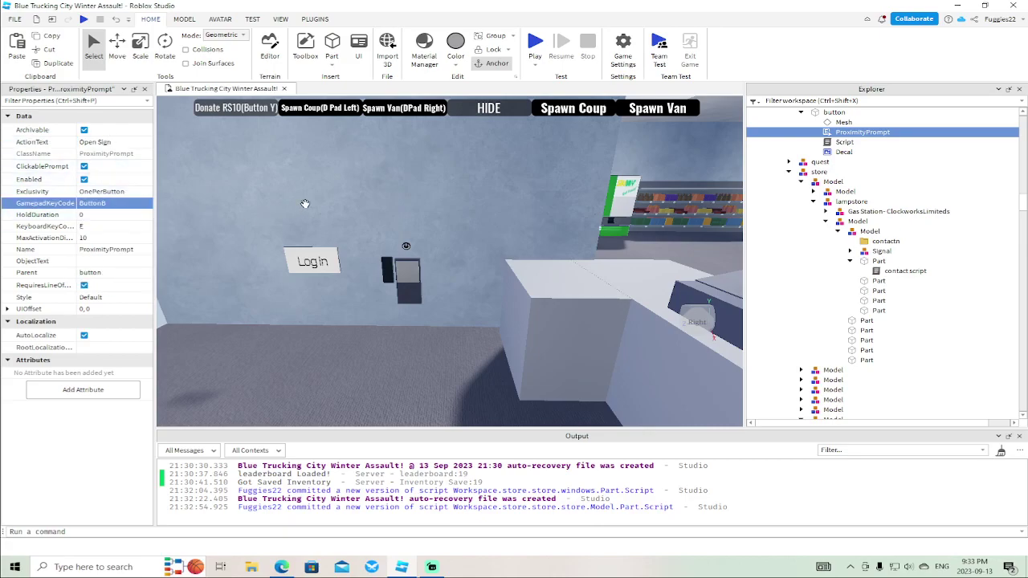
Add wait(.1) as the first line of the Script in the heatingtank's IndacatorLight part, and close the script
scroll(305, 204, down, 10)
right_drag(305, 203, 305, 203)
scroll(305, 203, up, 6)
scroll(305, 203, up, 8)
alt+click(470, 269)
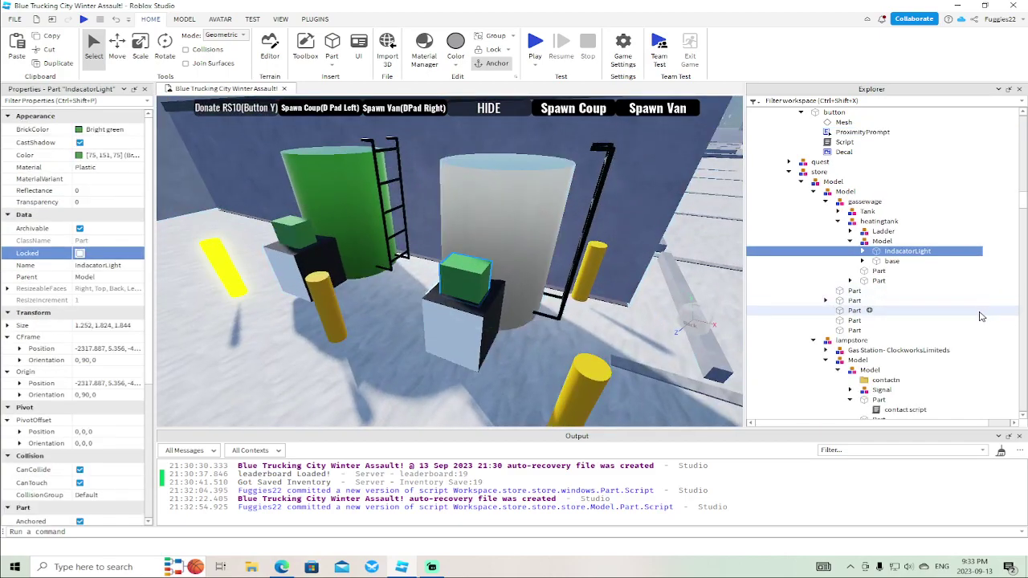
click(864, 251)
double_click(894, 261)
text(wait()
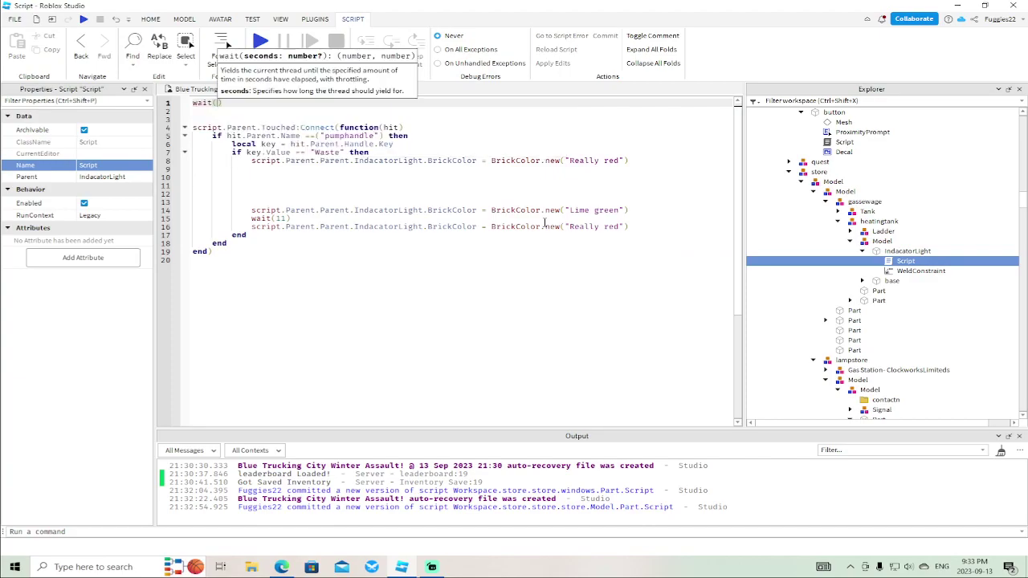
text(.1)
click(351, 88)
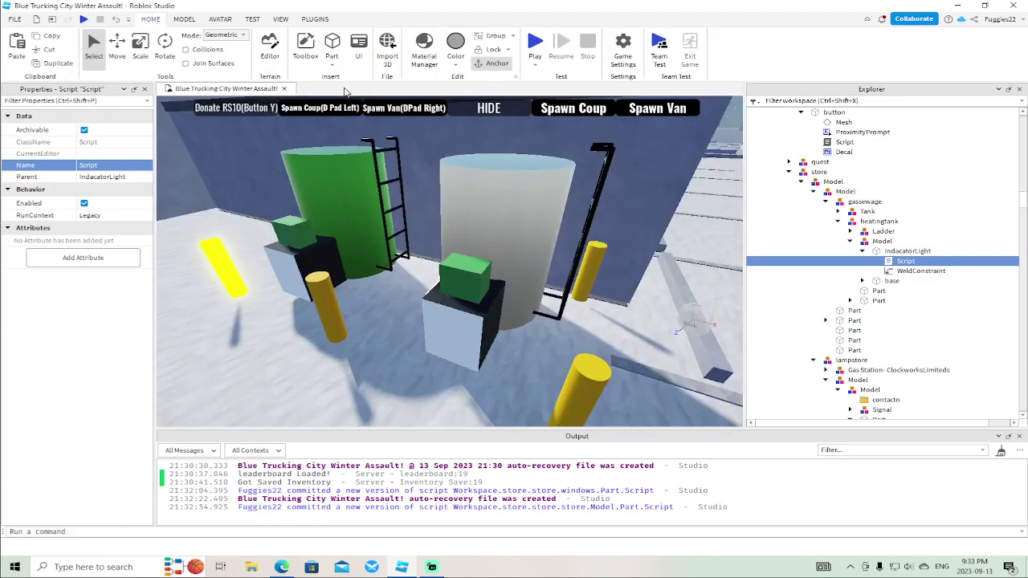
Add wait(.1) as the first line of the Label's Script in the heatingtank base's SurfaceGui, and close the script
click(862, 281)
click(874, 300)
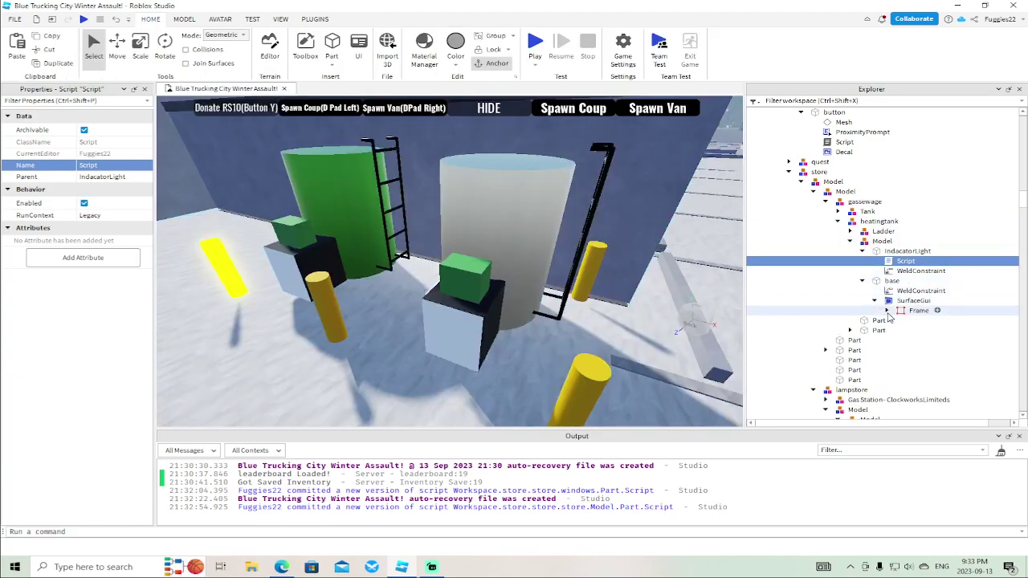
click(887, 311)
click(898, 330)
double_click(943, 341)
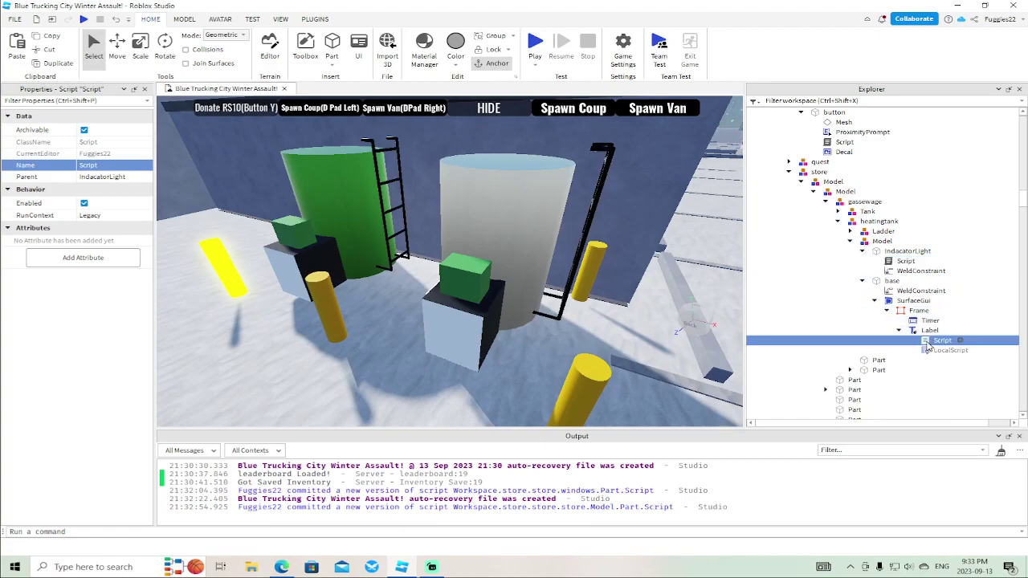
text(wait(.1)
click(498, 236)
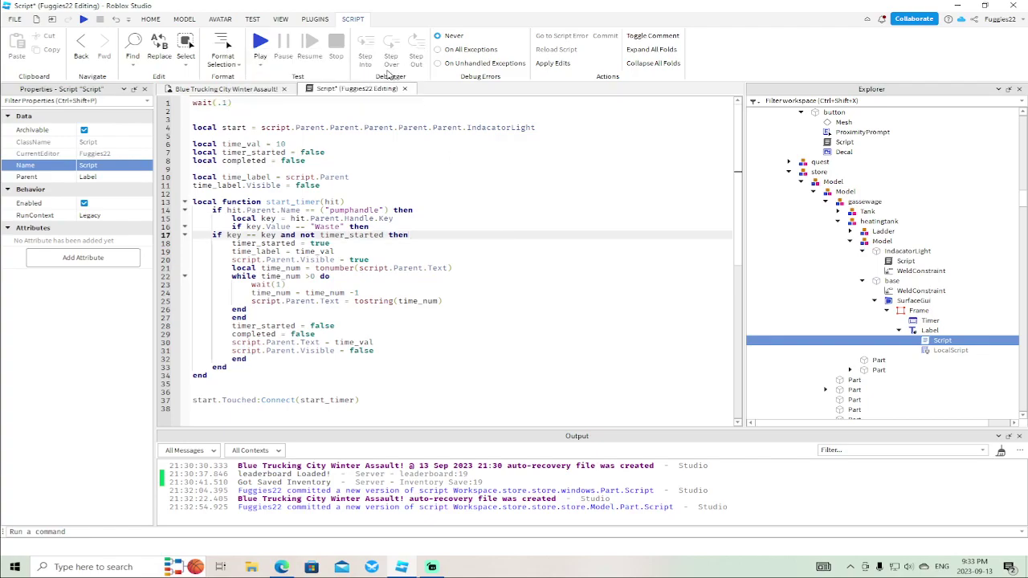
click(406, 89)
Add wait(.1) above the Touched connection in the Script of the green Tank's IndacatorLight, and close the script
click(438, 216)
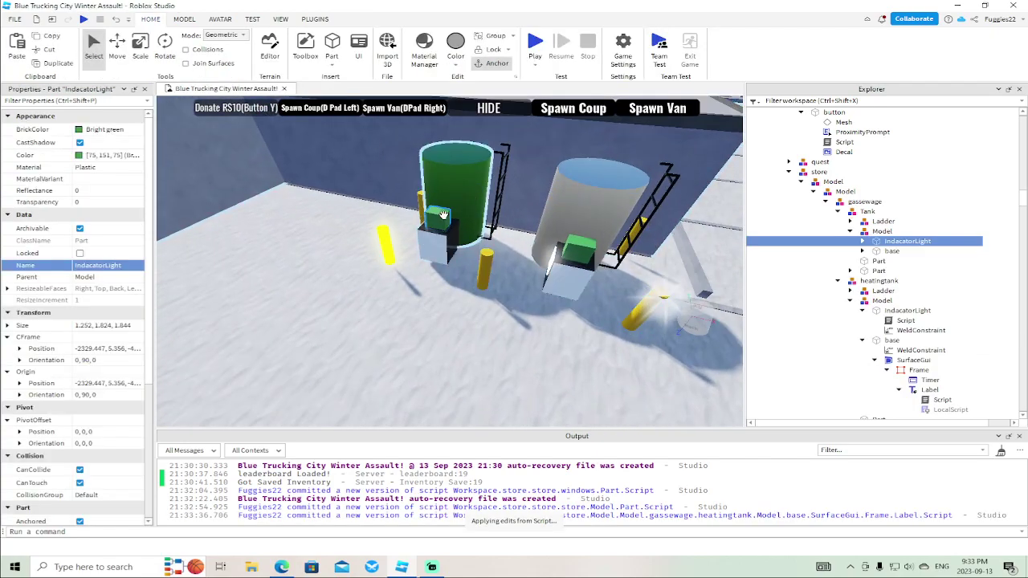
click(863, 241)
double_click(905, 251)
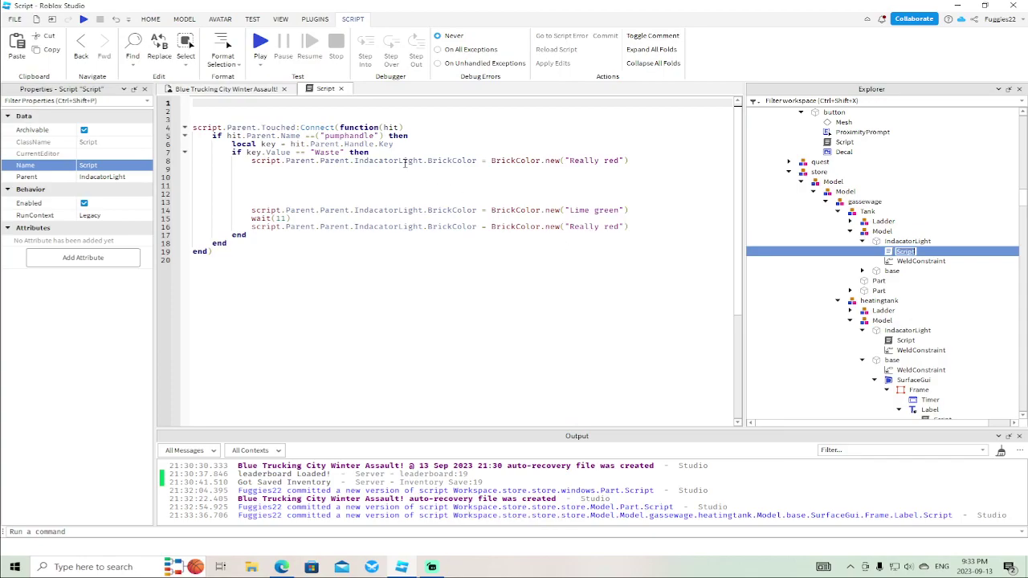
click(337, 117)
text(wait()
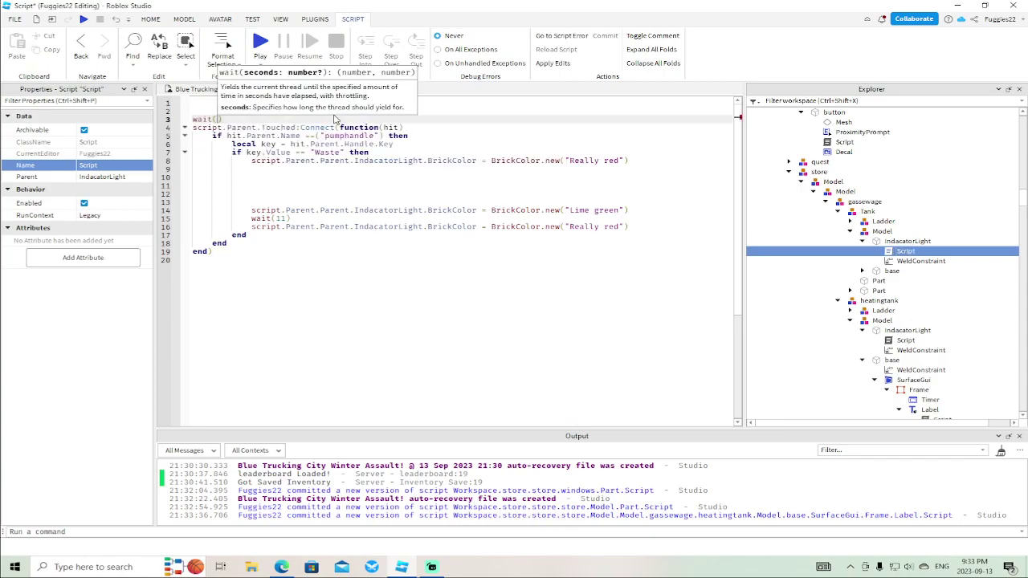
text(.1)
click(381, 277)
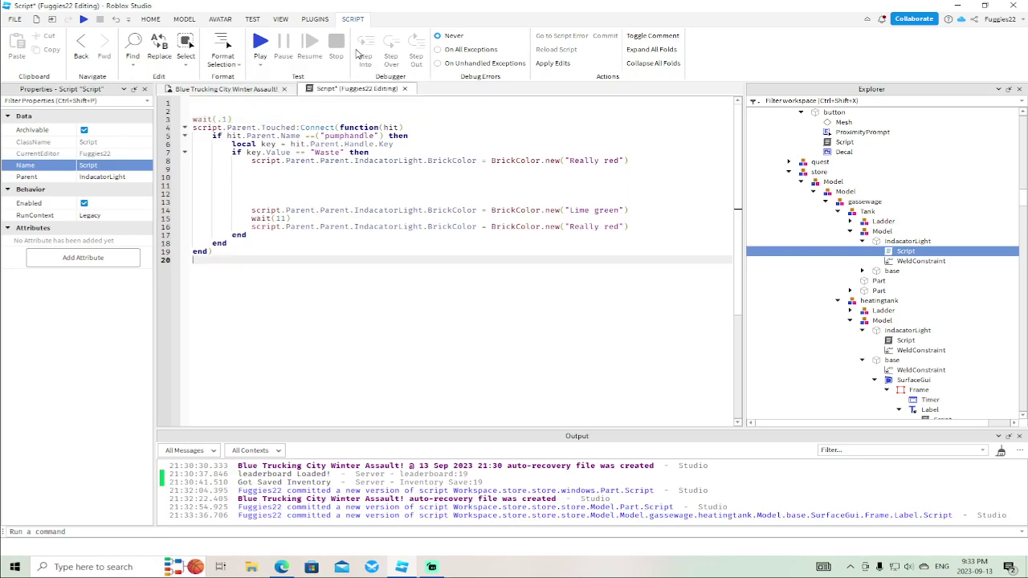
click(406, 89)
Add wait(.1) as the first line of the Label's Script in the green Tank base's SurfaceGui, and close the script
click(862, 271)
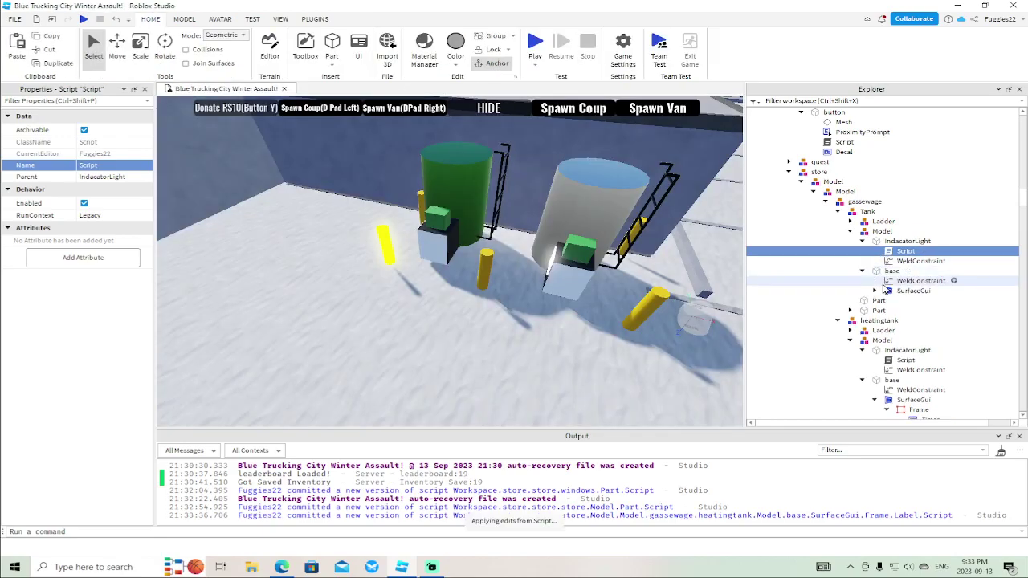
click(875, 291)
click(887, 301)
click(900, 321)
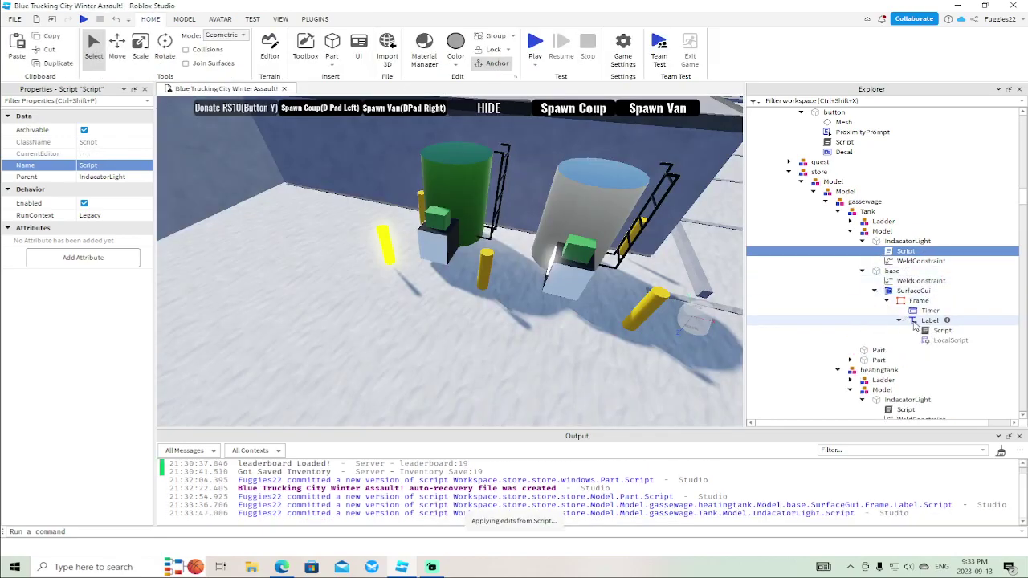
double_click(924, 336)
text(w)
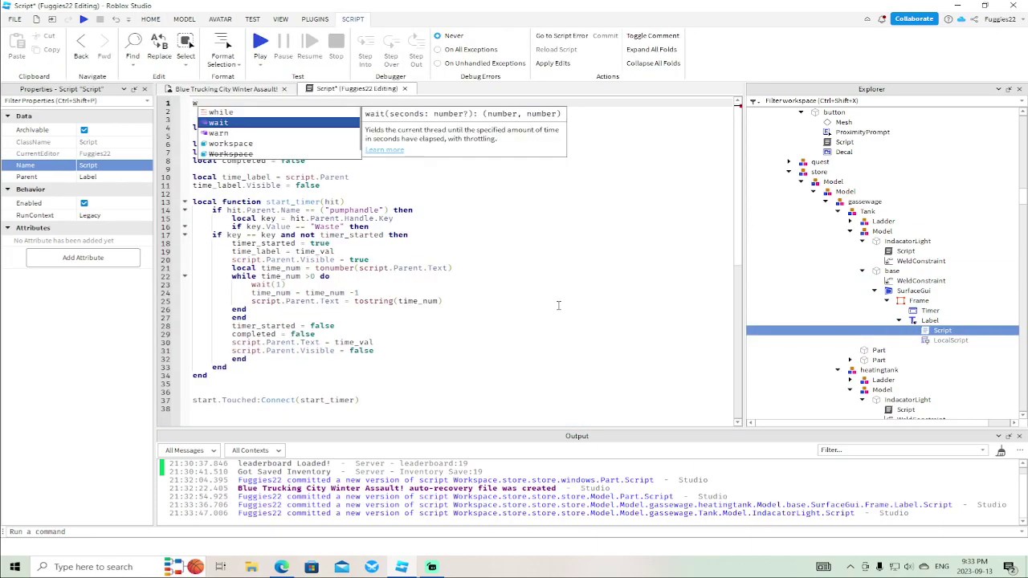
text(ait(.1)
click(558, 305)
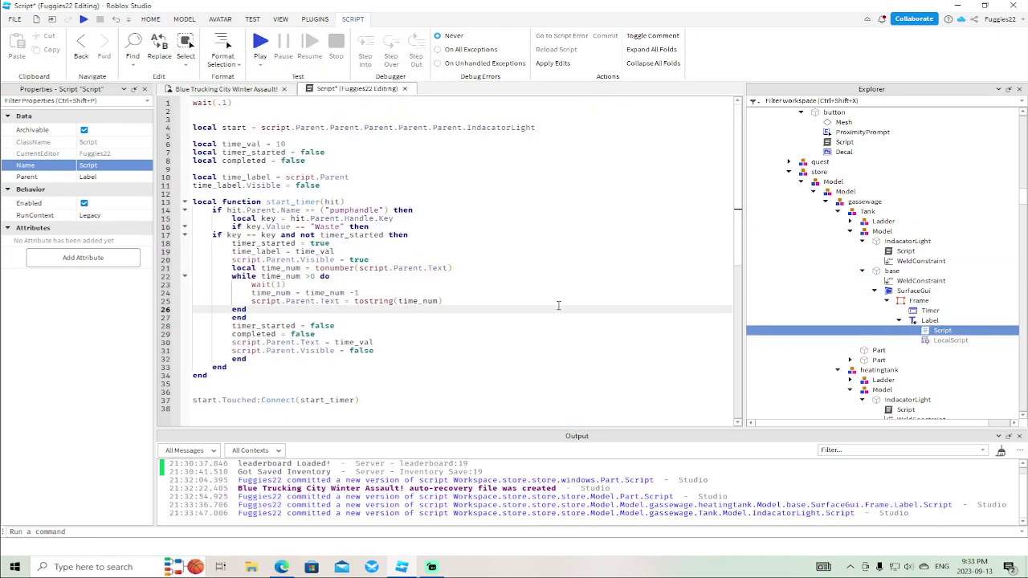
click(404, 90)
Change the first line to wait(.1) in the Script of the takeout's black order button beside the outdoor menu board, and close the script
key(w)
right_drag(538, 203, 543, 213)
key(w)
key(w)
scroll(543, 206, up, 2)
key(w)
key(w)
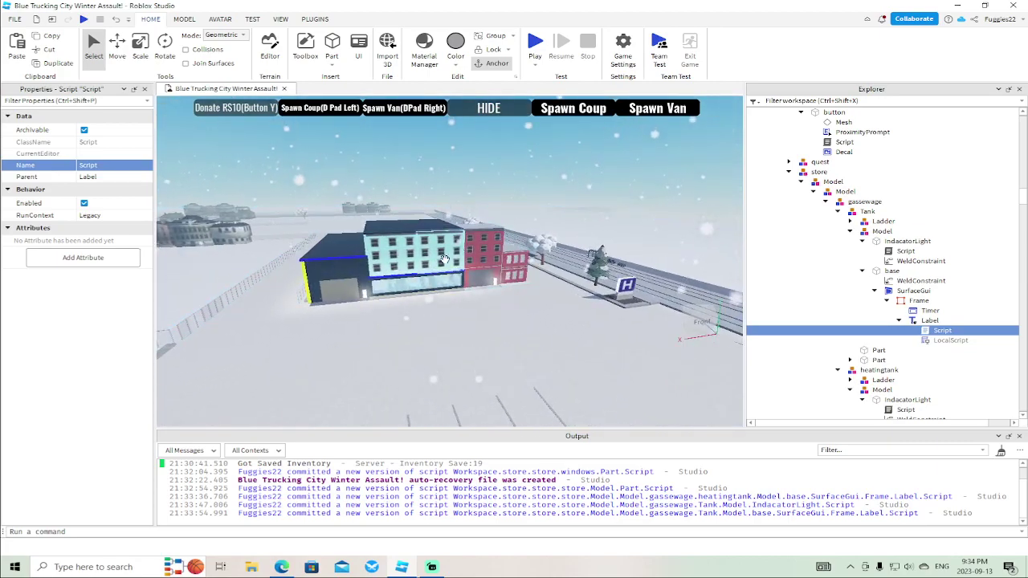
right_drag(464, 276, 464, 276)
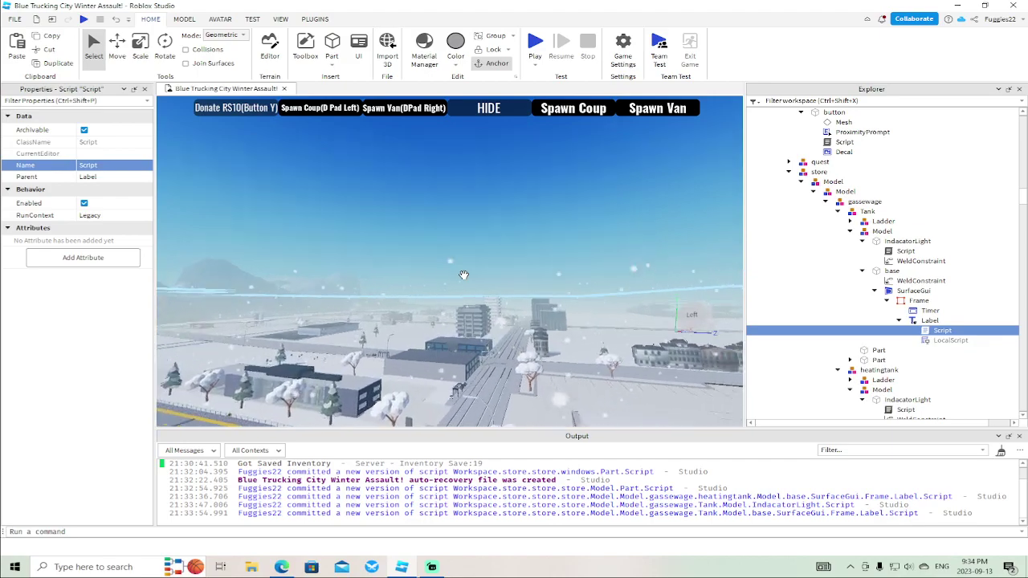
right_drag(463, 275, 464, 275)
key(w)
key(w)
scroll(450, 280, up, 5)
click(433, 284)
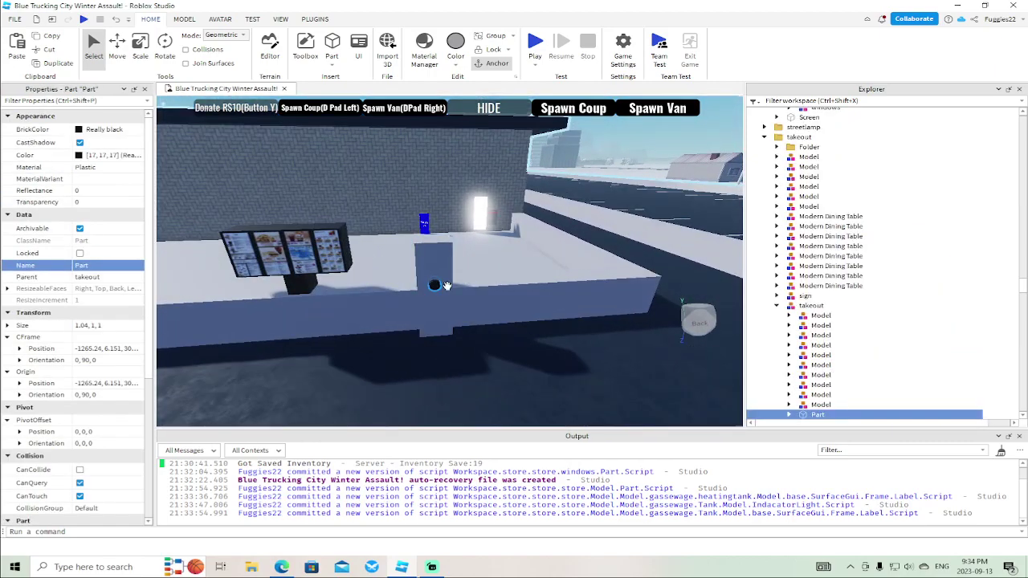
scroll(795, 329, down, 3)
click(789, 302)
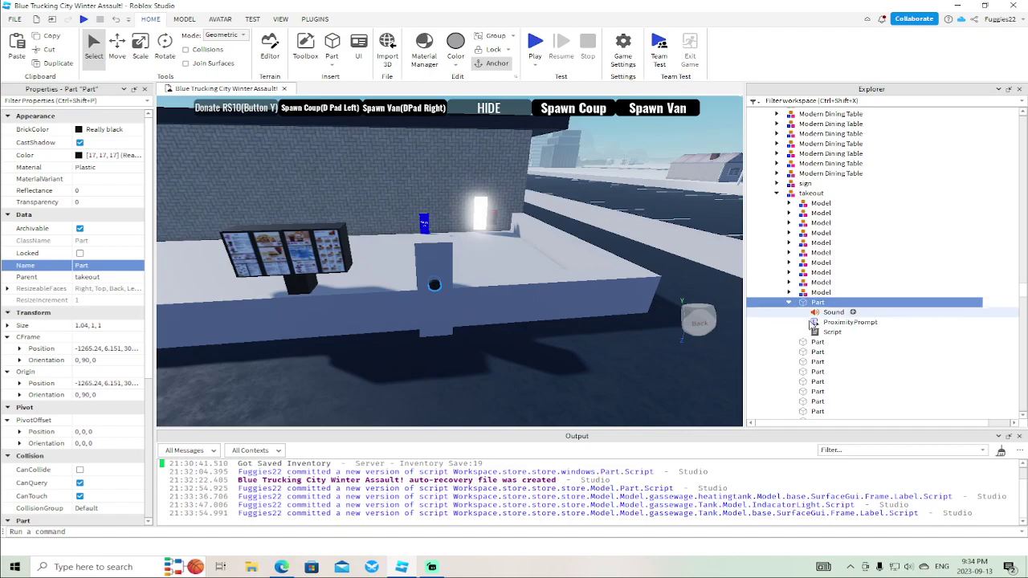
double_click(827, 332)
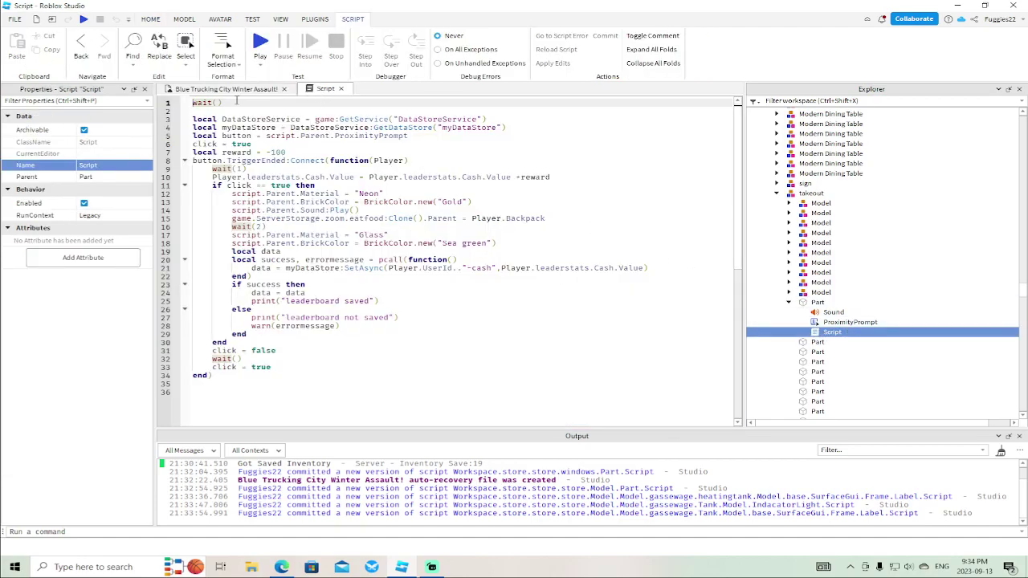
text(()
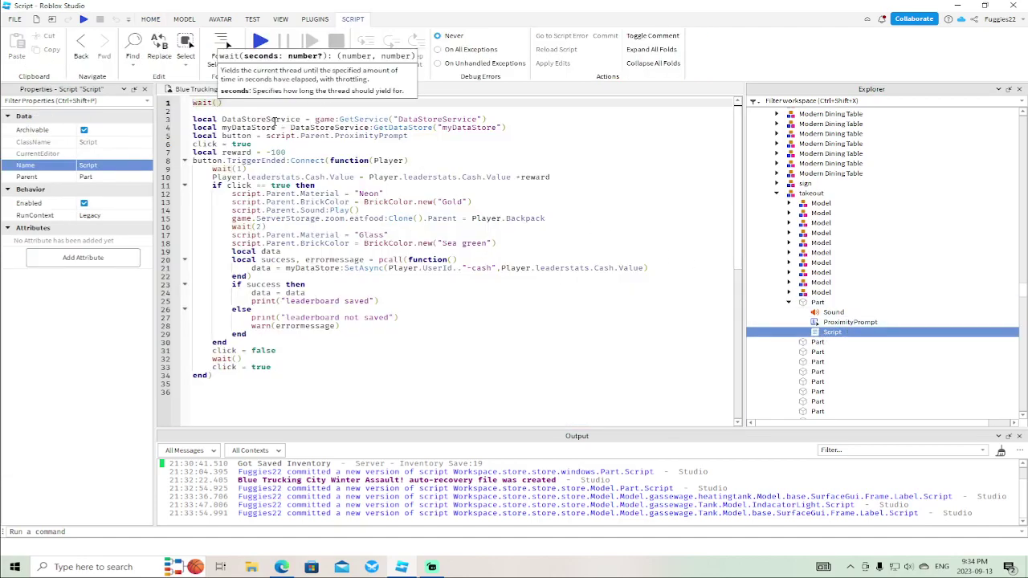
text(.1)
click(278, 107)
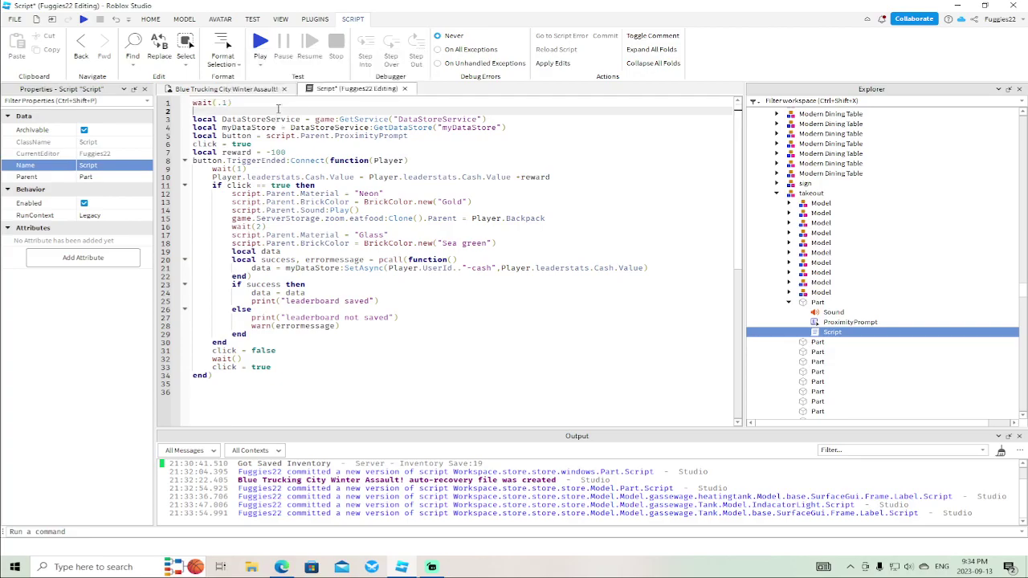
click(406, 89)
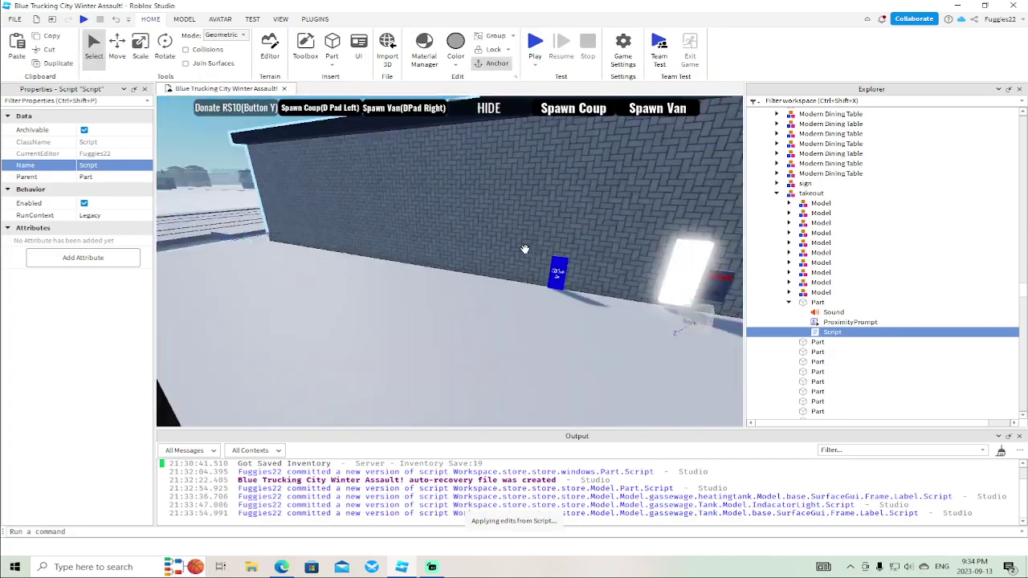
Insert a ProximityPrompt into the Part holding the ClickDetector in the takeout's standalone register by the brick wall
key(w)
right_drag(524, 249, 525, 249)
key(w)
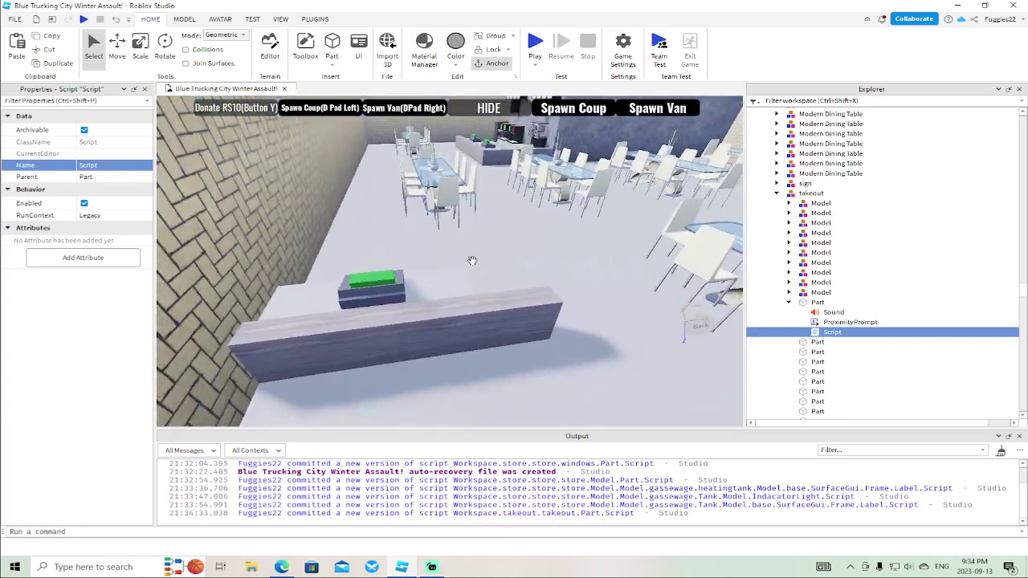
click(379, 281)
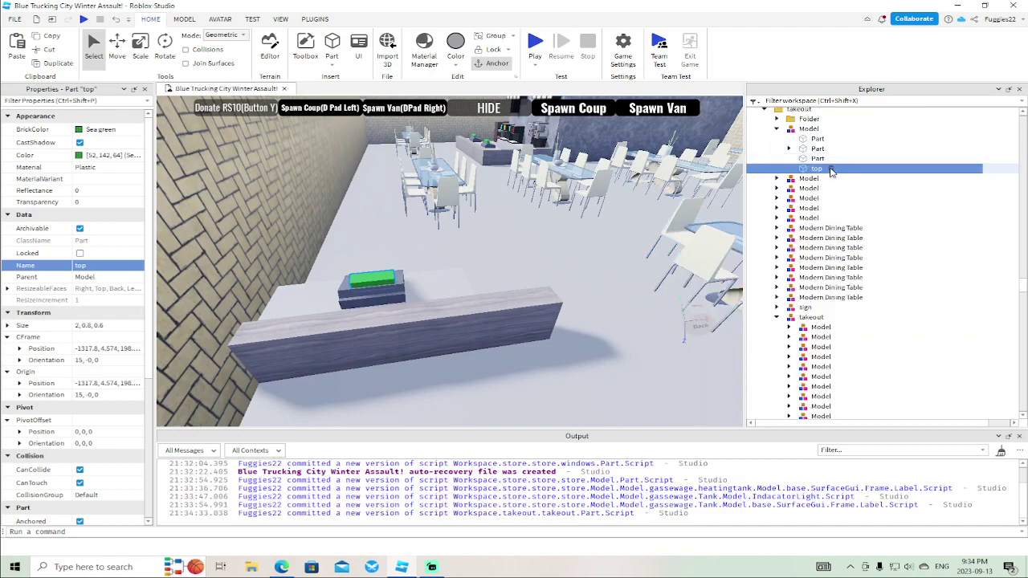
click(816, 149)
click(790, 148)
right_click(818, 149)
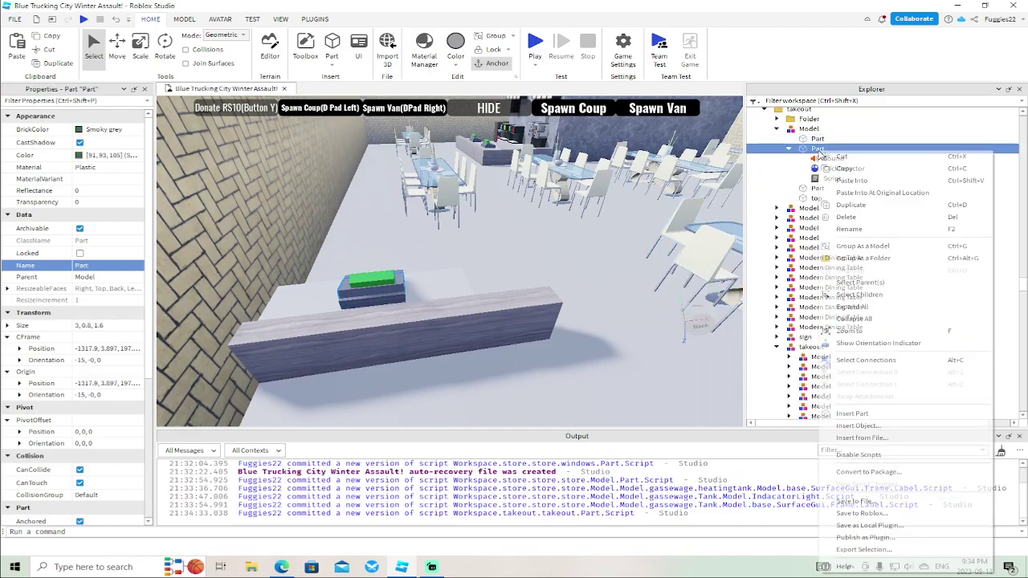
click(858, 425)
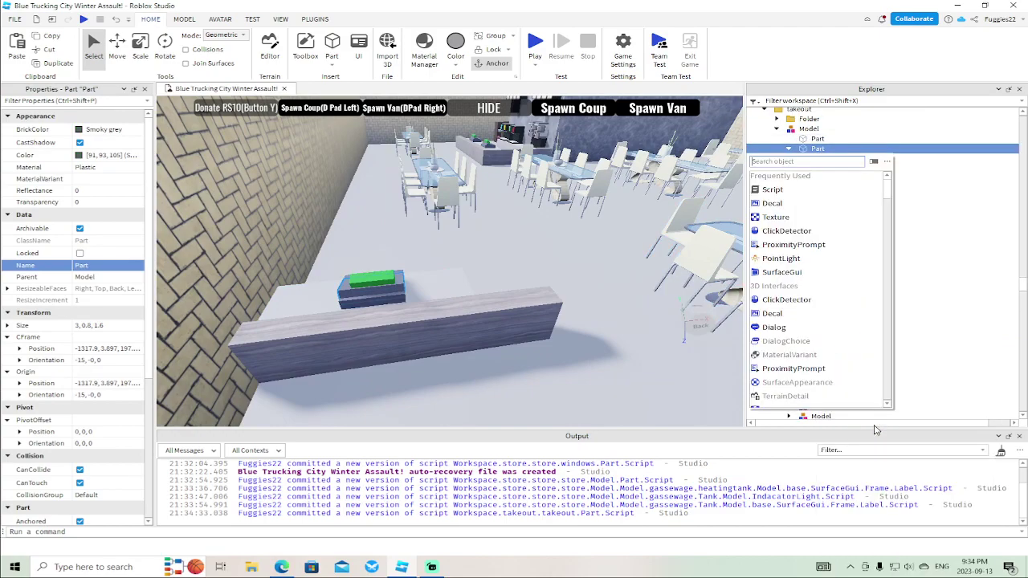
click(781, 245)
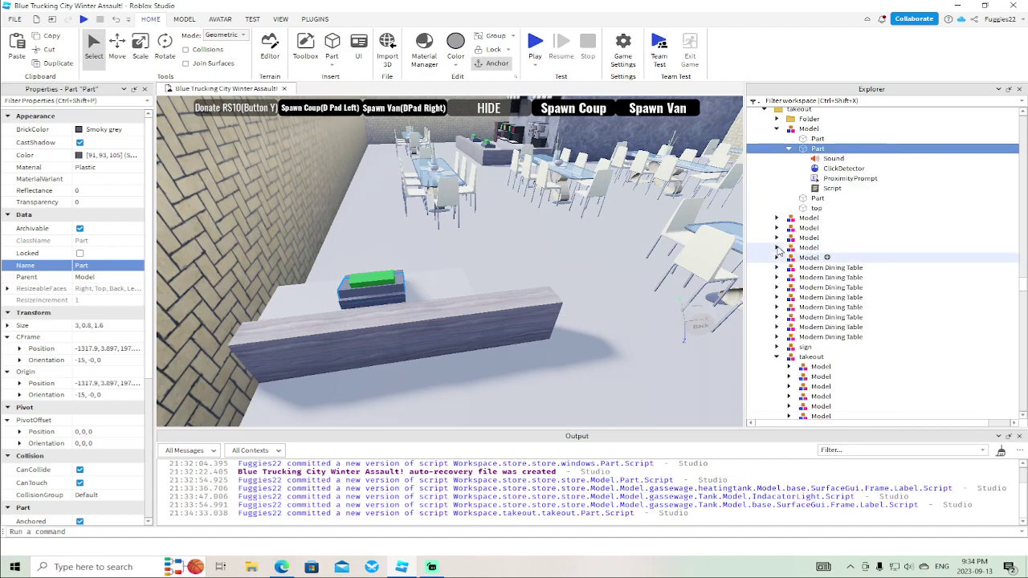
Set the ActionText of the takeout register's ProximityPrompt to "Check Out" and delete the ClickDetector from the same Part
click(827, 168)
click(832, 178)
click(120, 141)
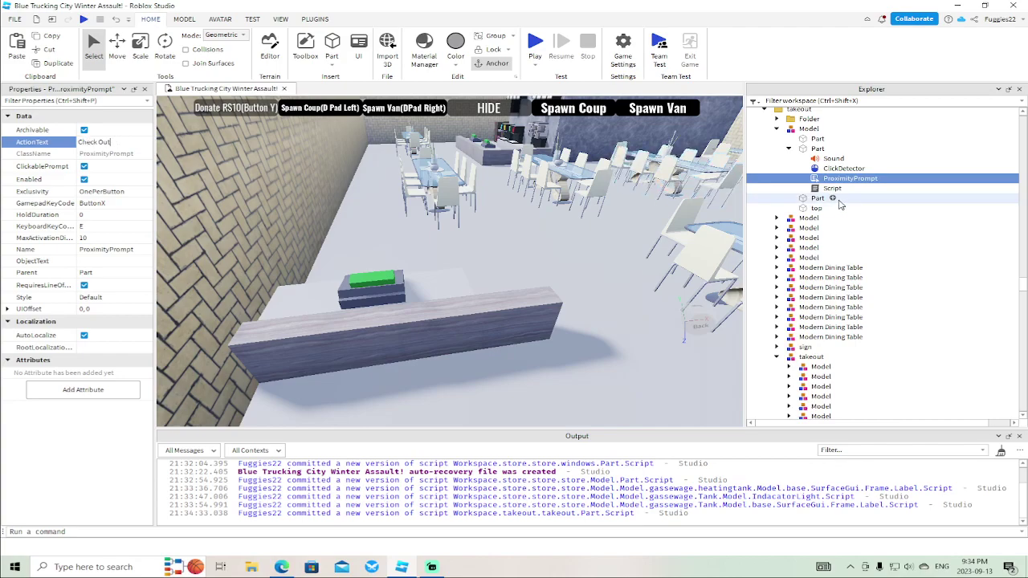
click(831, 170)
key(Delete)
Change the takeout register script's first line to wait(.1) and point the button variable to script.Parent.ProximityPrompt
double_click(832, 178)
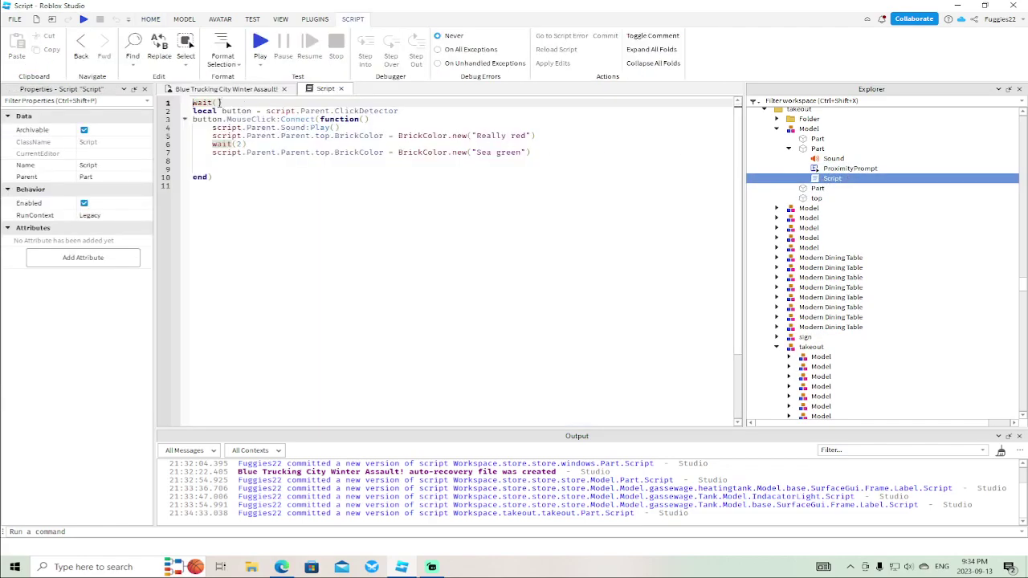
click(217, 104)
text(.1)
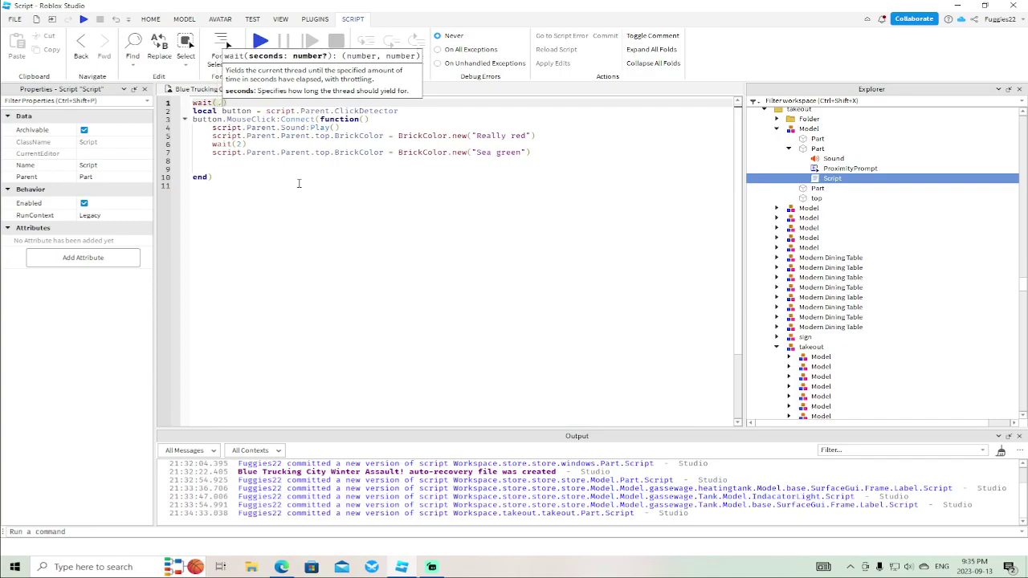
click(415, 112)
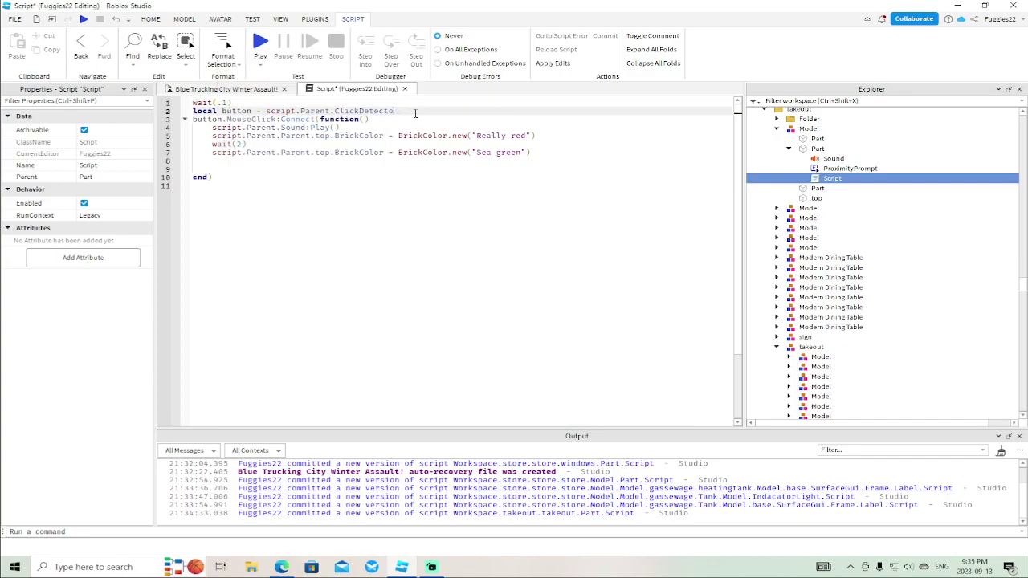
text(ProximityPrompt)
Replace MouseClick with TriggerEnded in the takeout register script and close the script
click(278, 119)
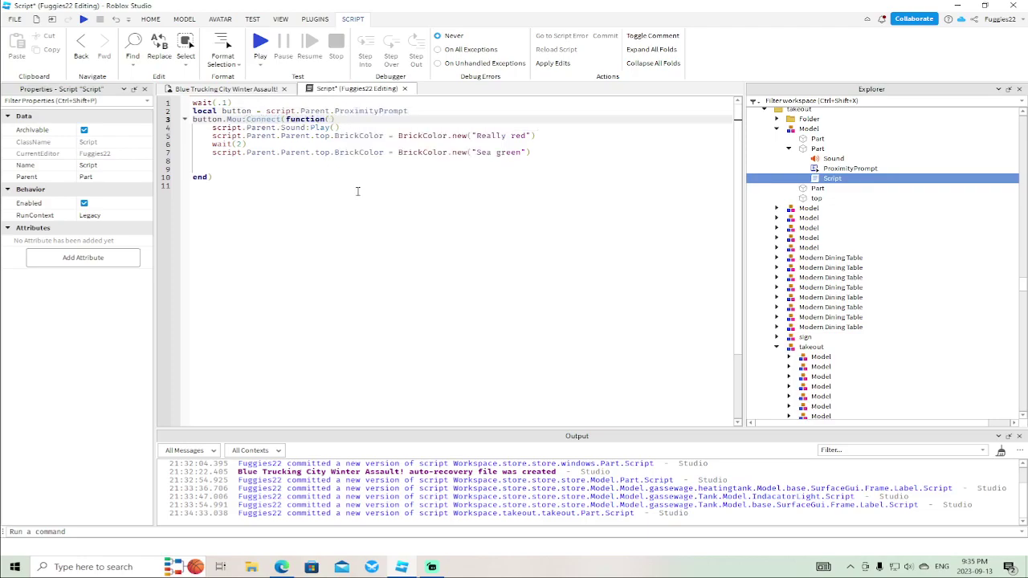
text(TriggerEnded)
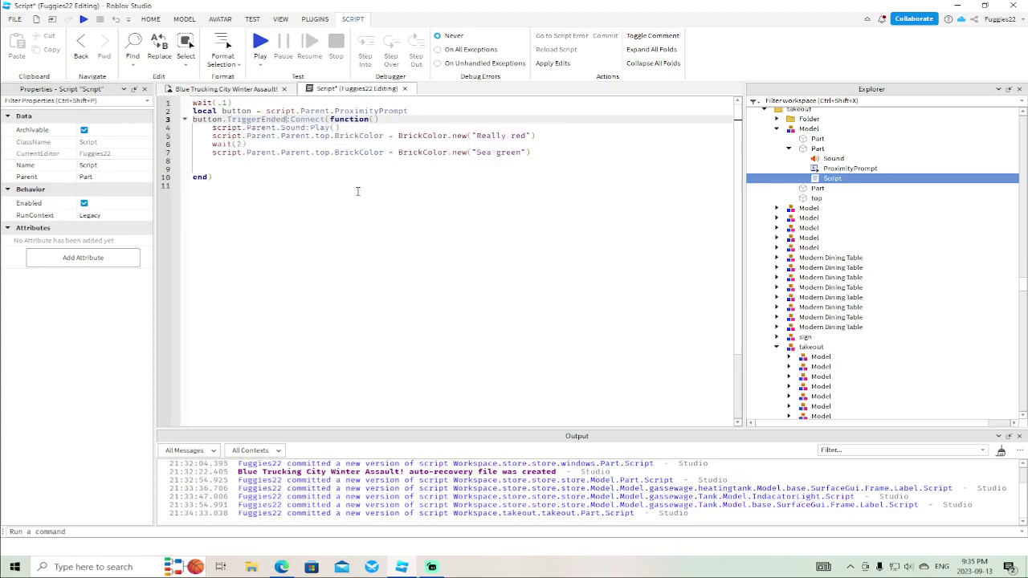
click(405, 89)
Insert a ProximityPrompt into the Part of the takeout counter register nearest the coffee machines and delete that Part's ClickDetector
right_drag(498, 352, 498, 351)
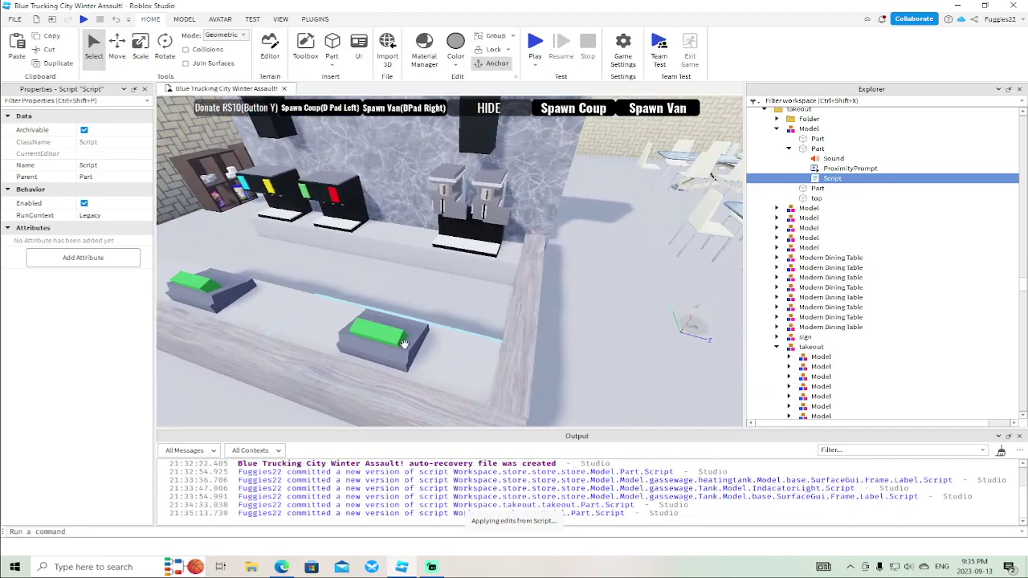
alt+click(393, 336)
click(788, 248)
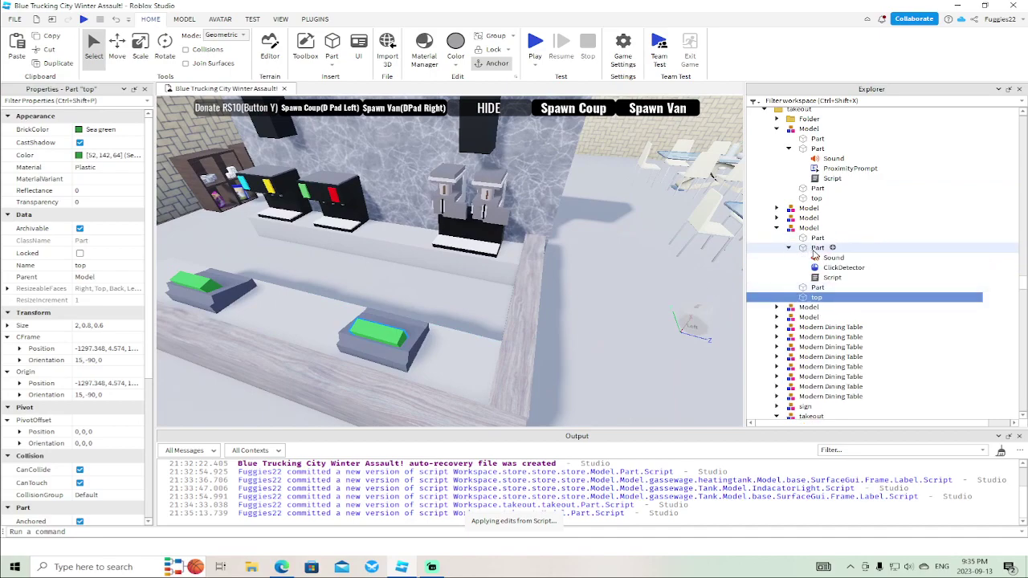
right_click(819, 247)
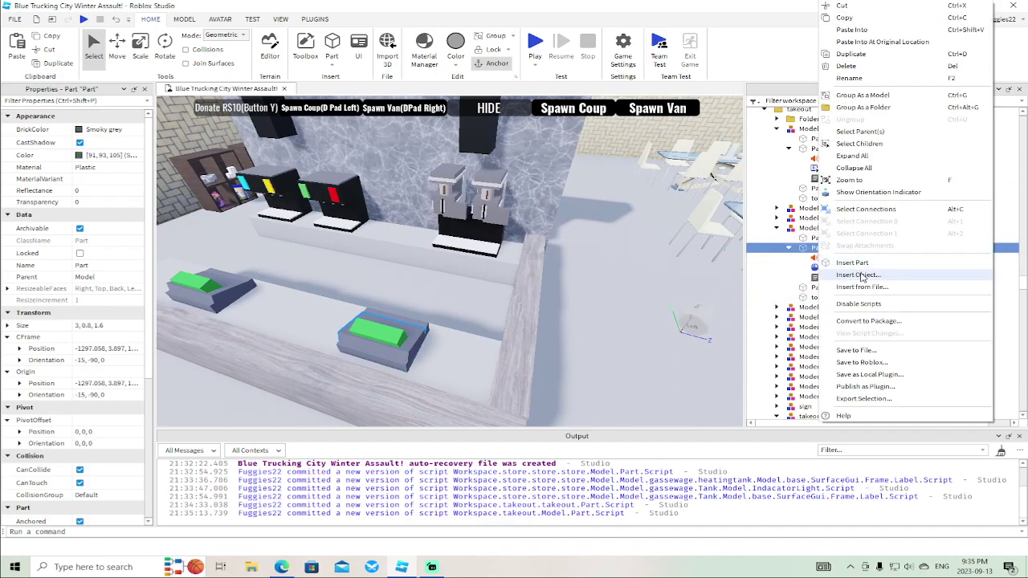
click(858, 275)
click(787, 329)
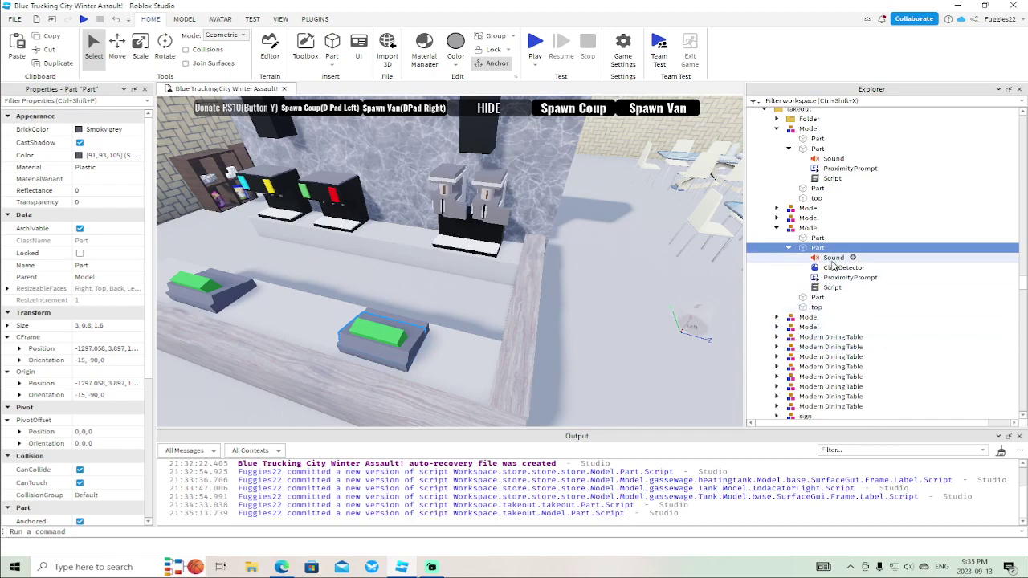
click(839, 268)
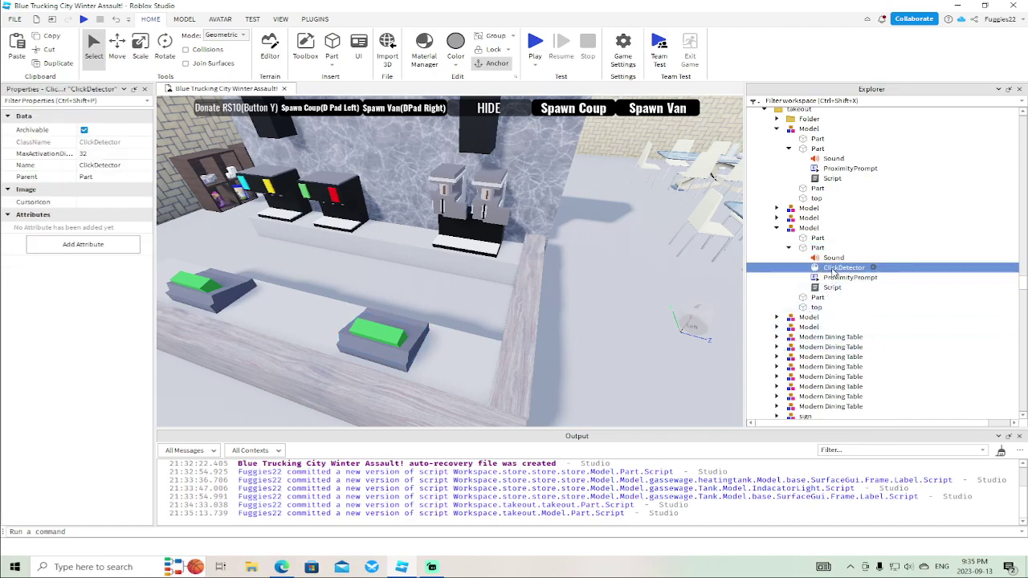
key(Delete)
Set the new ProximityPrompt's ActionText to "Check Out" and GamepadKeyCode to ButtonB, and turn off its line-of-sight requirement
click(835, 271)
click(120, 143)
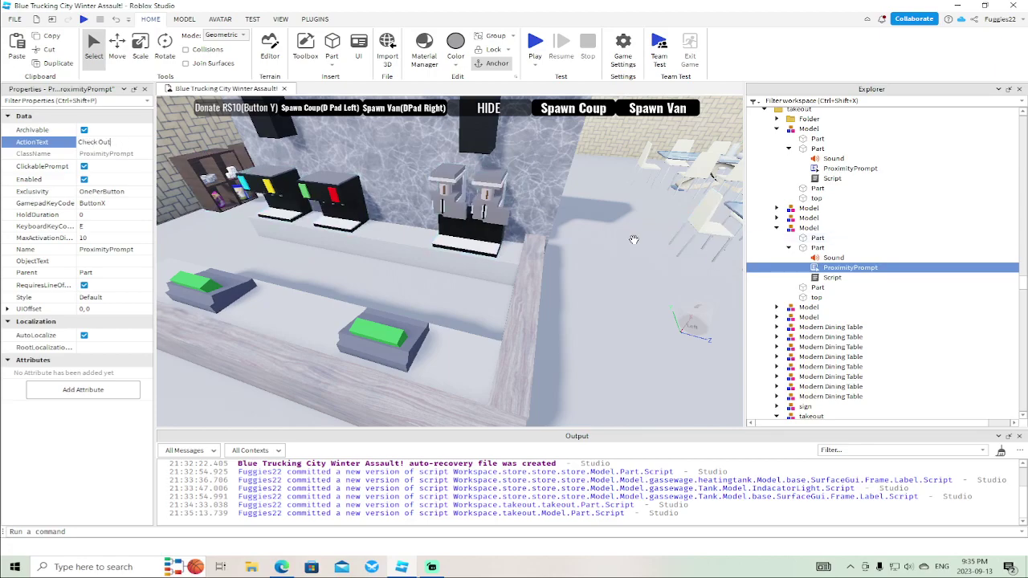
click(122, 205)
click(121, 206)
click(113, 214)
click(113, 213)
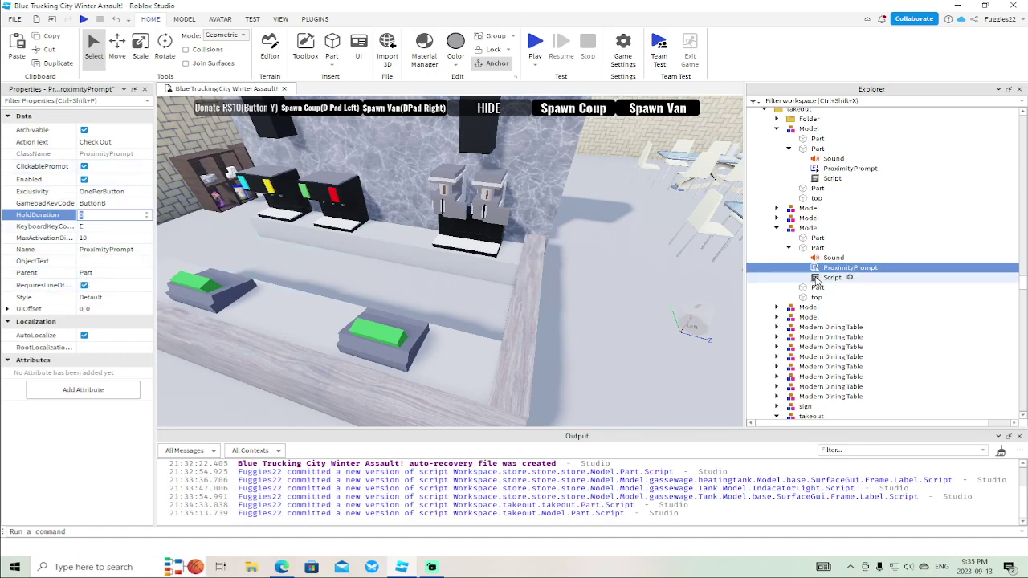
click(84, 286)
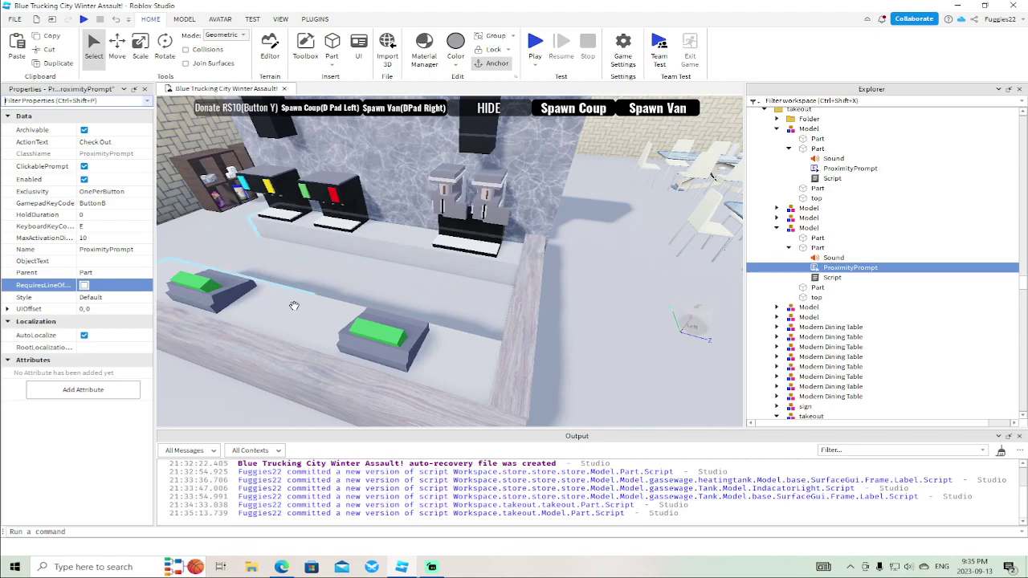
Change the first line of this counter register's script to wait(.1) and close the script
double_click(829, 278)
click(218, 102)
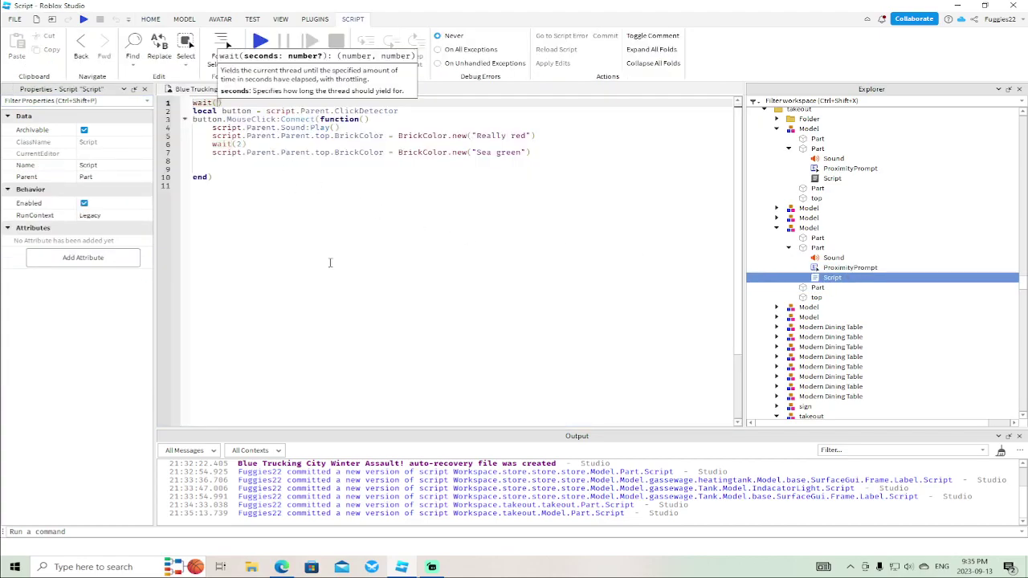
text(.1)
click(360, 293)
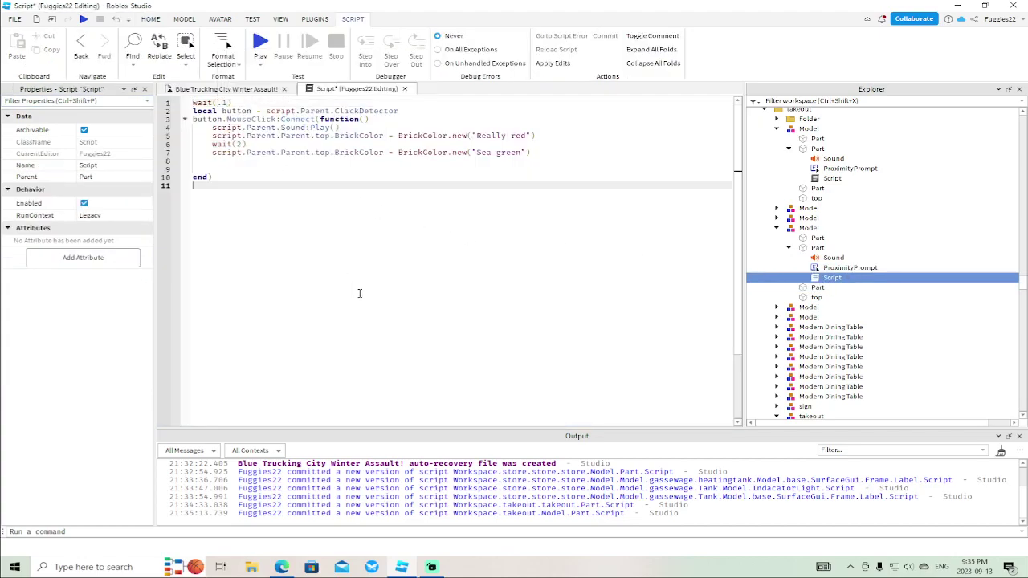
click(404, 89)
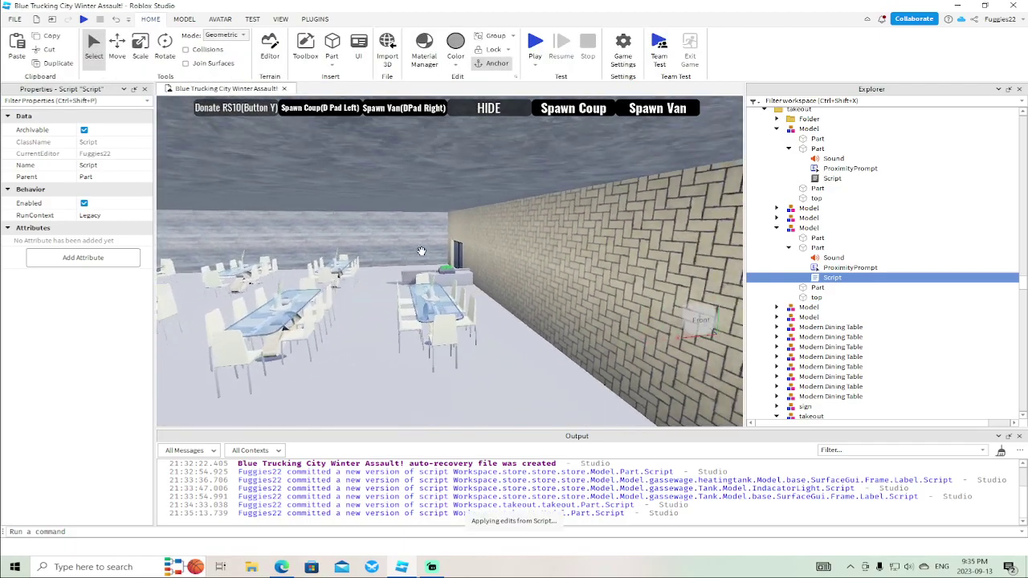
Turn off the line-of-sight requirement on the ProximityPrompt of the standalone register by the brick wall
click(450, 329)
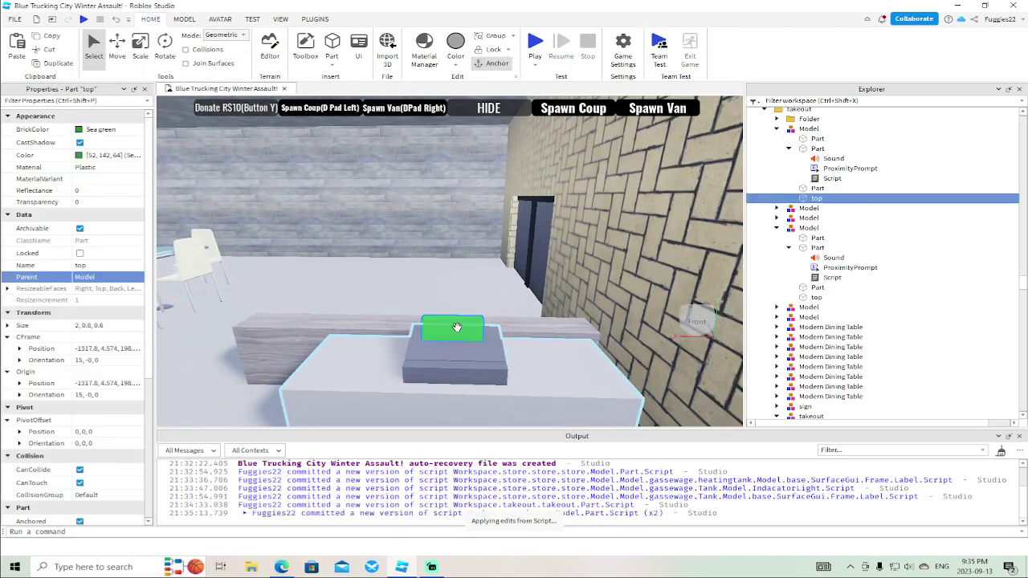
click(835, 168)
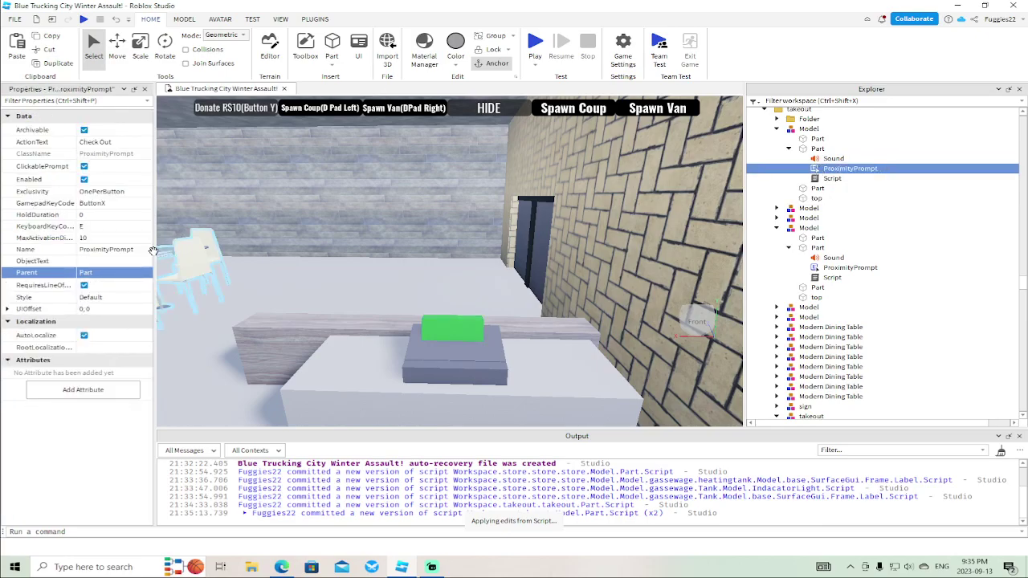
click(84, 285)
Insert a ProximityPrompt into the Part of the counter register facing the drink dispensers and delete that Part's ClickDetector
right_drag(420, 238, 422, 240)
key(w)
key(s)
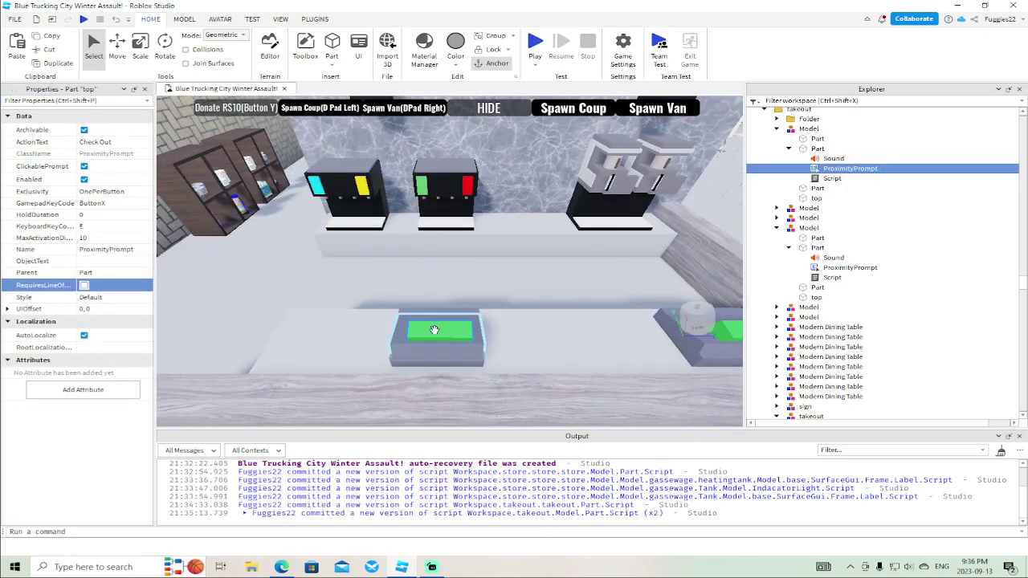
click(435, 330)
scroll(856, 287, down, 1)
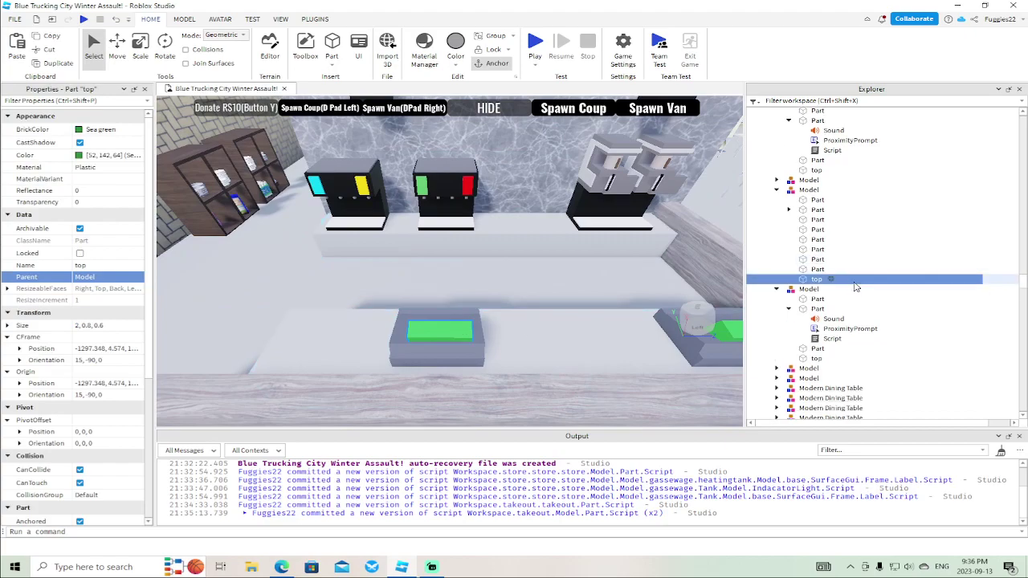
click(789, 210)
right_click(817, 211)
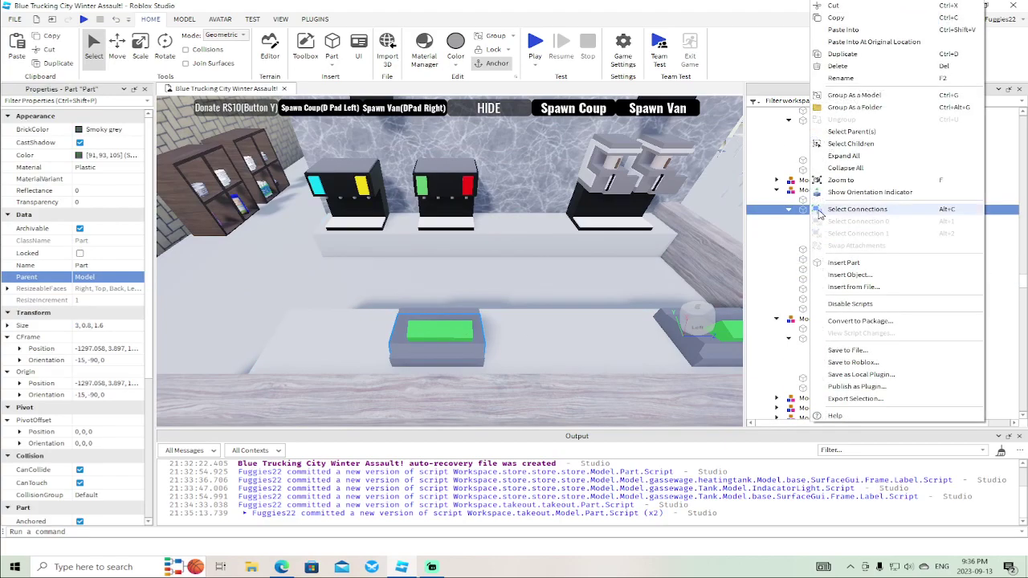
click(853, 274)
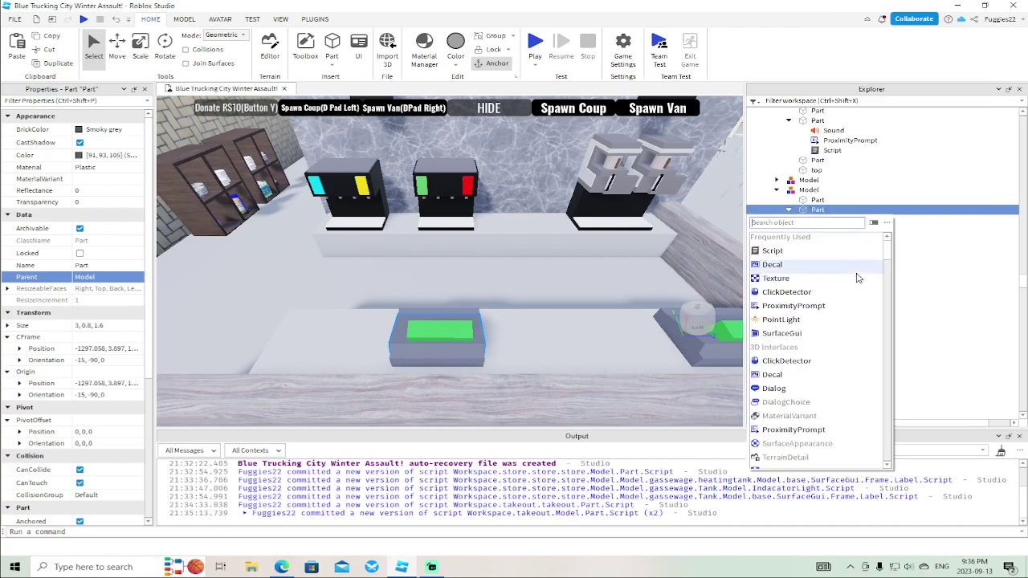
click(783, 292)
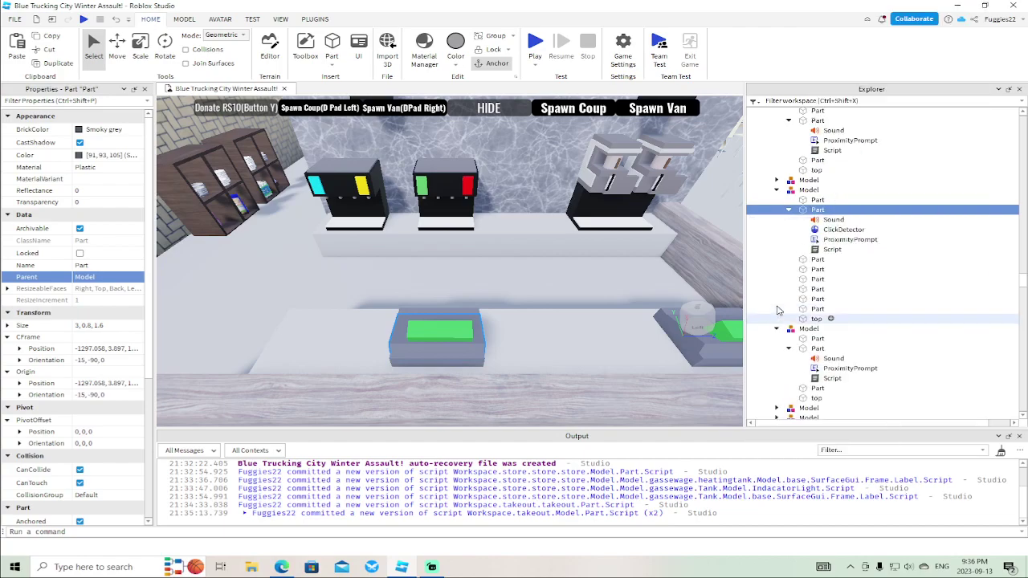
click(835, 231)
key(Delete)
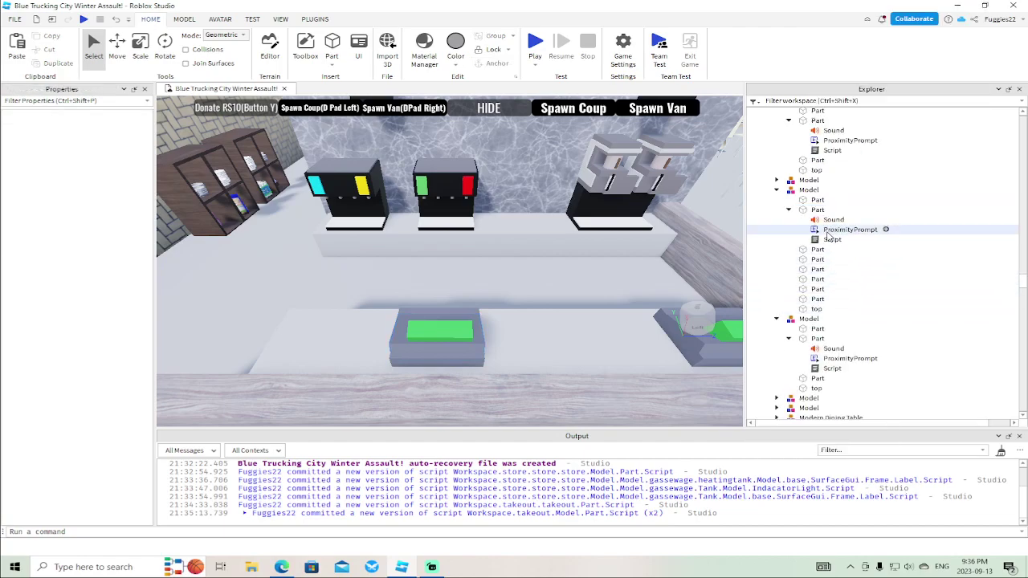
Set this register prompt's ActionText to "Check Out", turn off its line-of-sight requirement and change its GamepadKeyCode
click(832, 232)
click(124, 141)
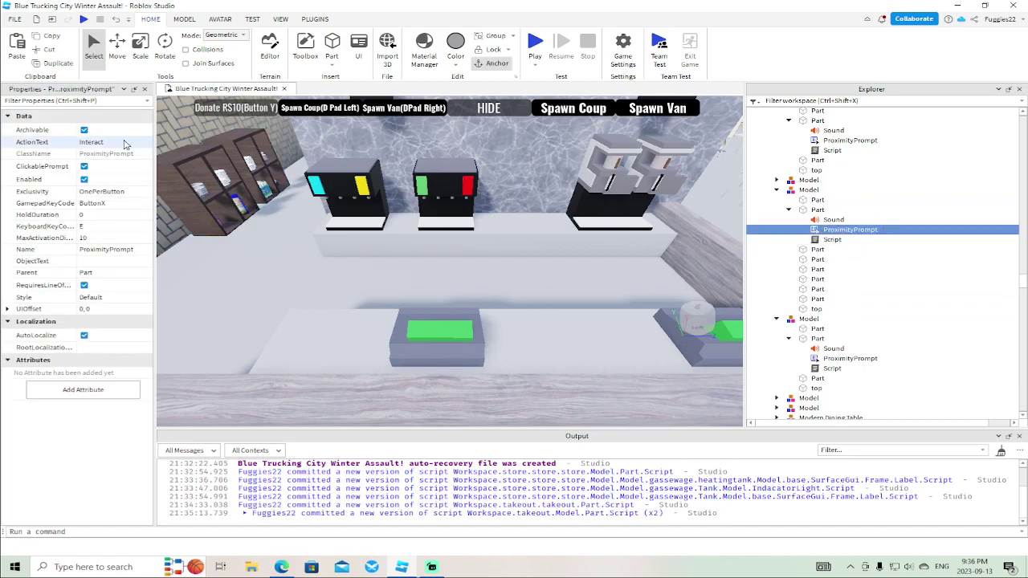
text(Cash)
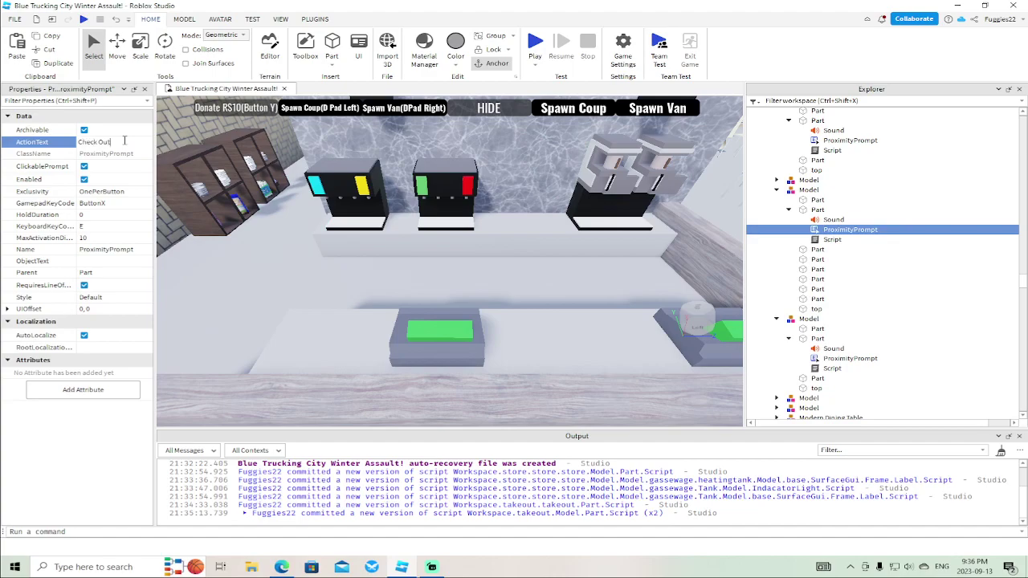
key(Return)
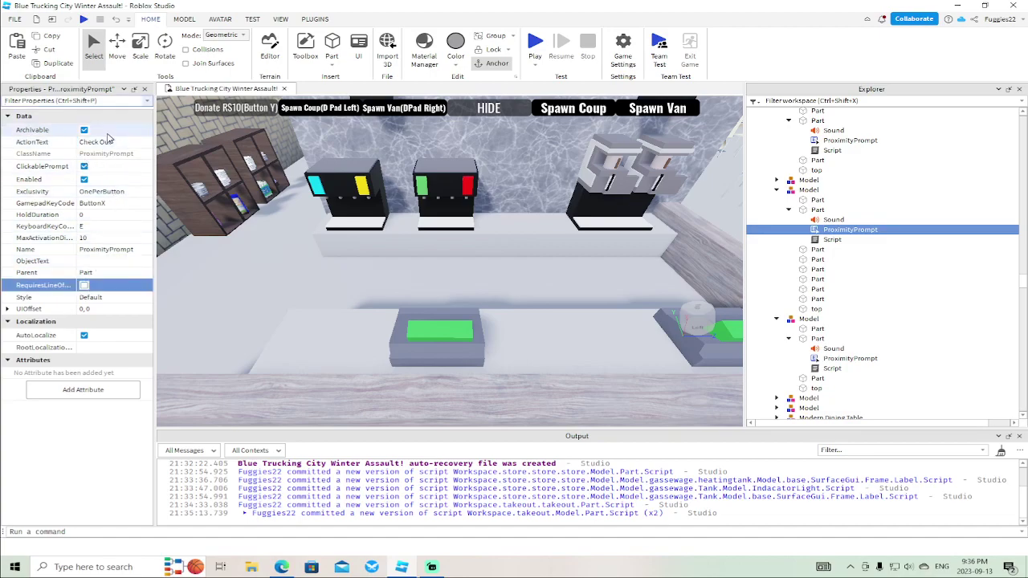
click(121, 204)
scroll(121, 217, up, 2)
click(96, 212)
In the script of the register facing the drink dispensers, set the first line to wait(.1) and the button variable to script.Parent.ProximityPrompt
double_click(827, 240)
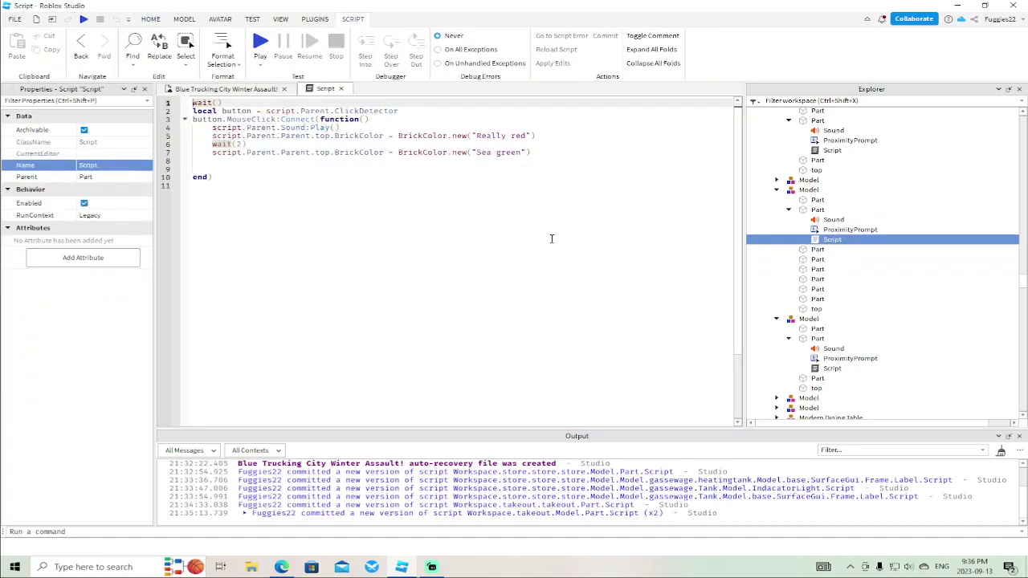
click(217, 102)
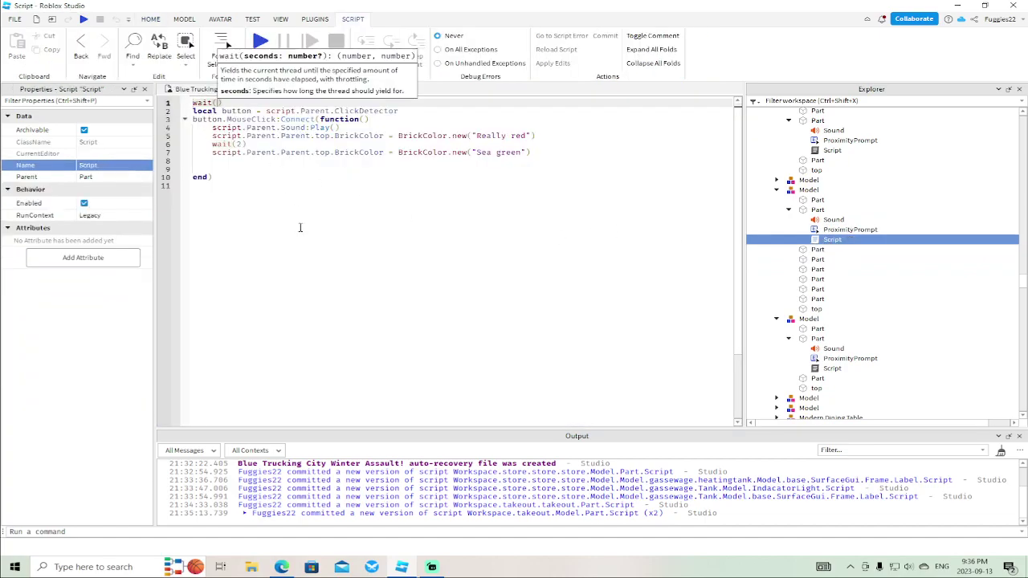
text(.1)
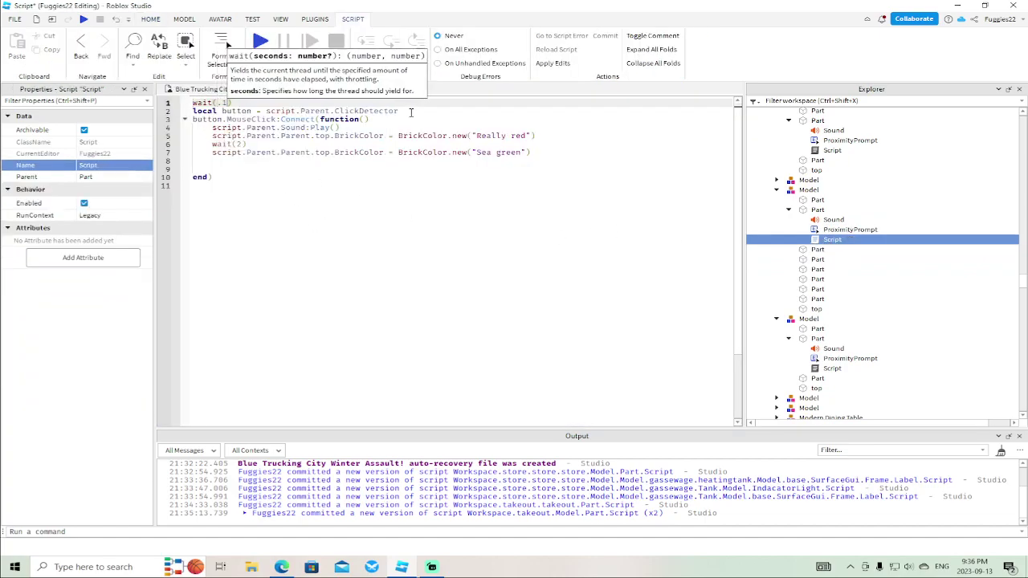
click(410, 111)
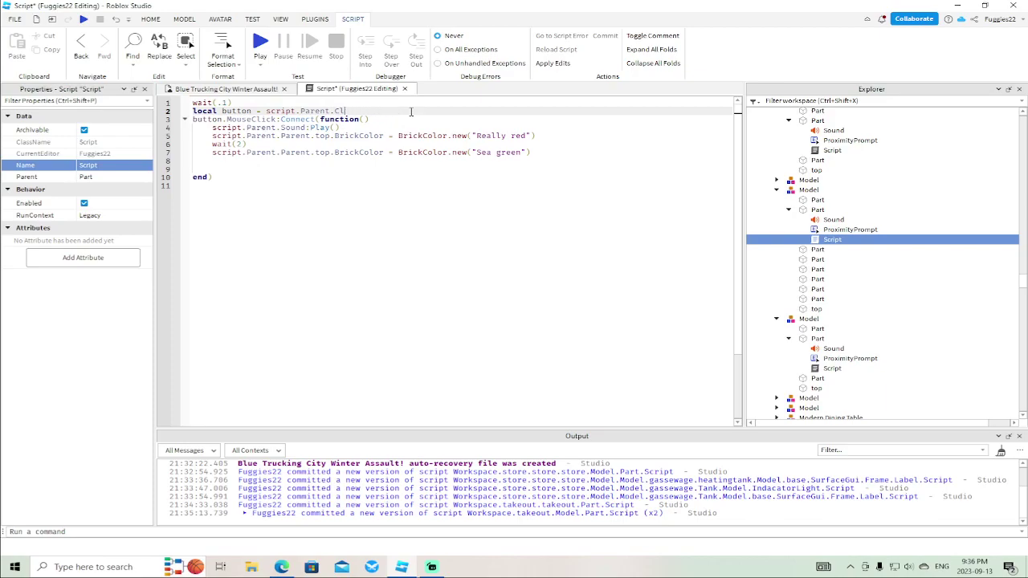
text(ProximityPrompt)
Replace MouseClick with TriggerEnded in this register's script and close the script
click(280, 119)
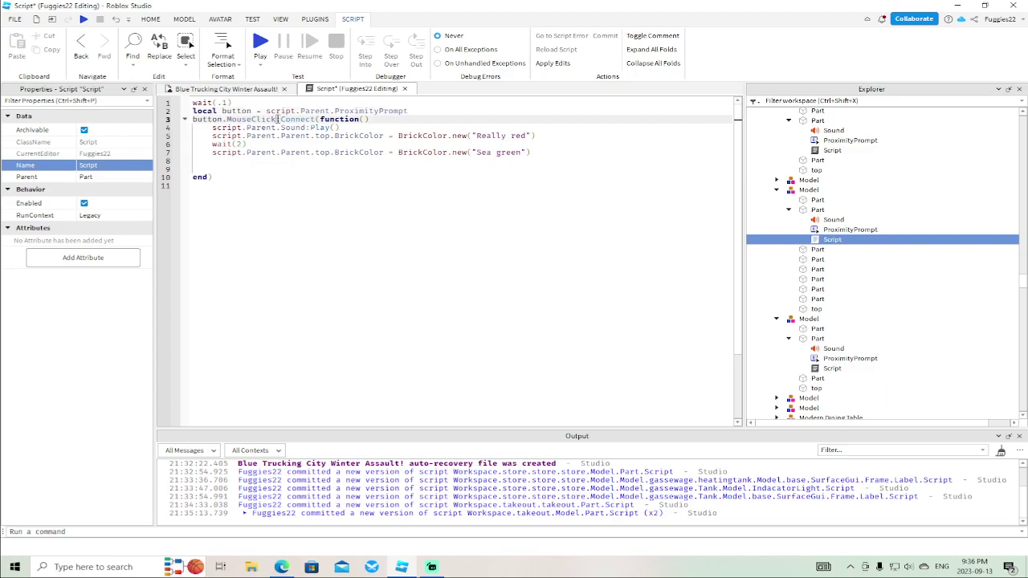
key(BackSpace)
key(BackSpace)
key(BackSpace)
key(BackSpace)
key(BackSpace)
key(BackSpace)
key(BackSpace)
key(BackSpace)
key(BackSpace)
key(BackSpace)
text(t)
key(Tab)
click(404, 89)
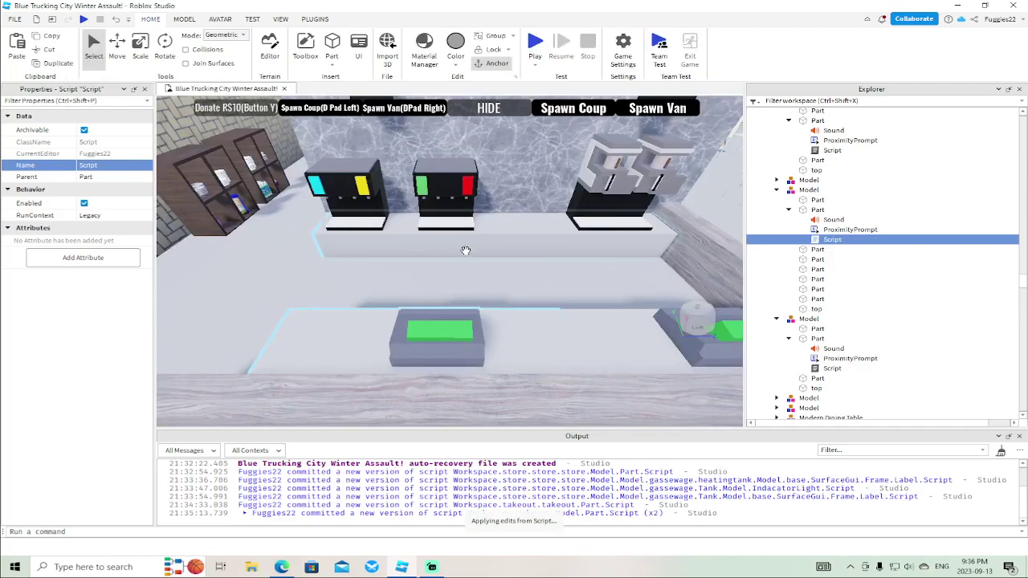
Insert a ProximityPrompt into the Part of the takeout register at the window and delete the ClickDetector from the same Part
right_drag(469, 250, 470, 251)
key(w)
key(w)
click(468, 250)
key(w)
scroll(470, 250, down, 5)
click(788, 219)
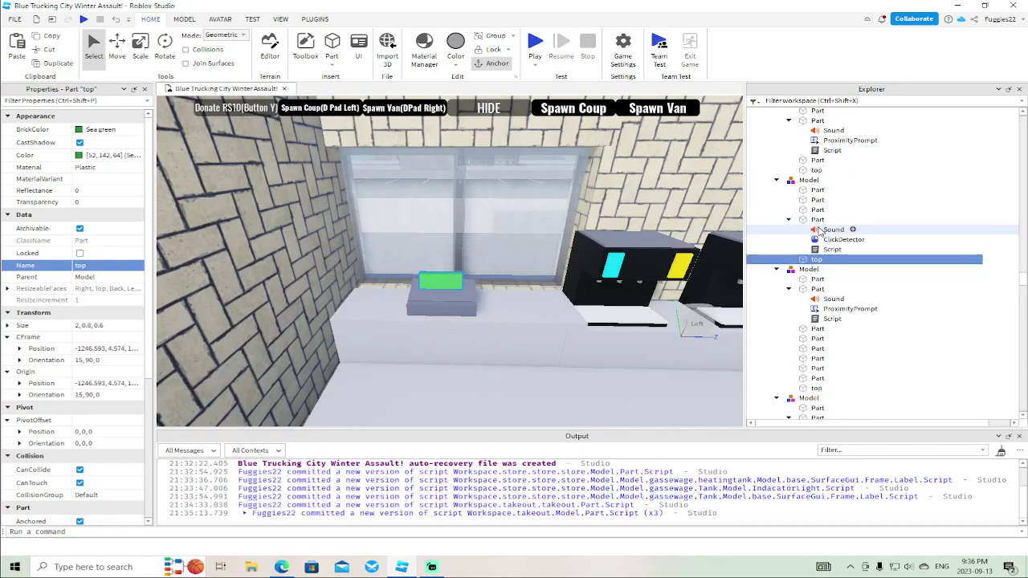
right_click(817, 219)
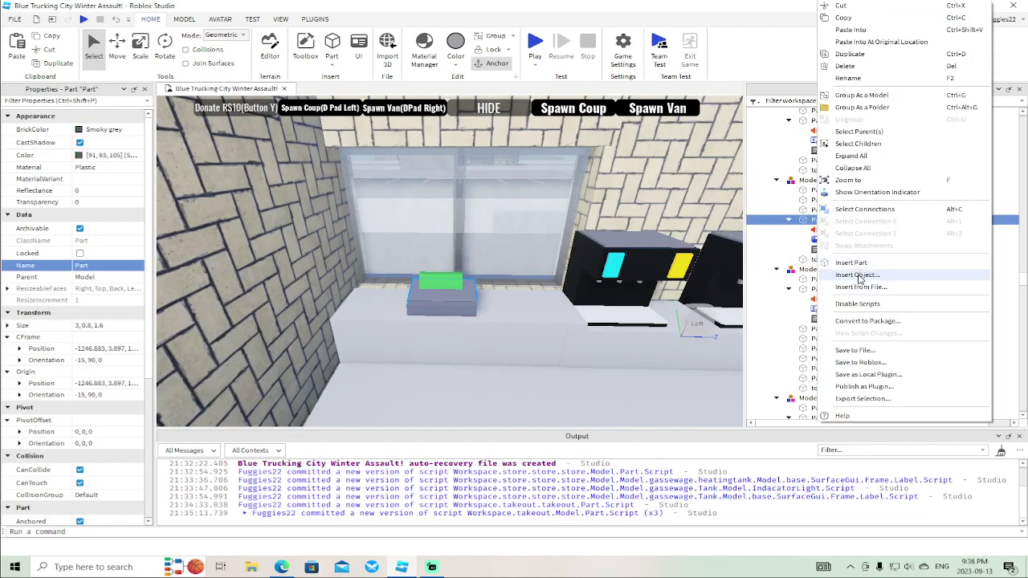
click(858, 275)
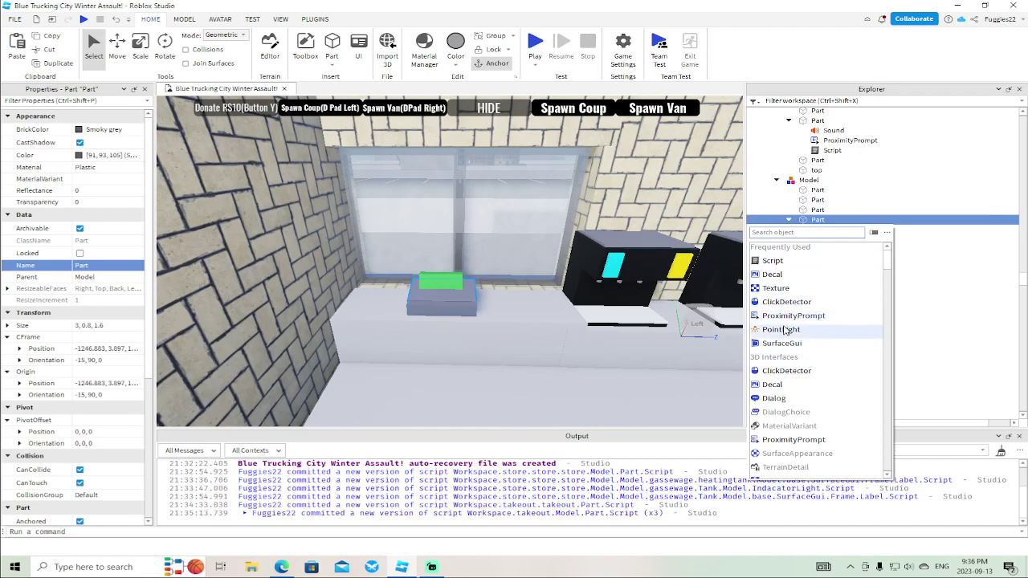
click(786, 320)
click(829, 241)
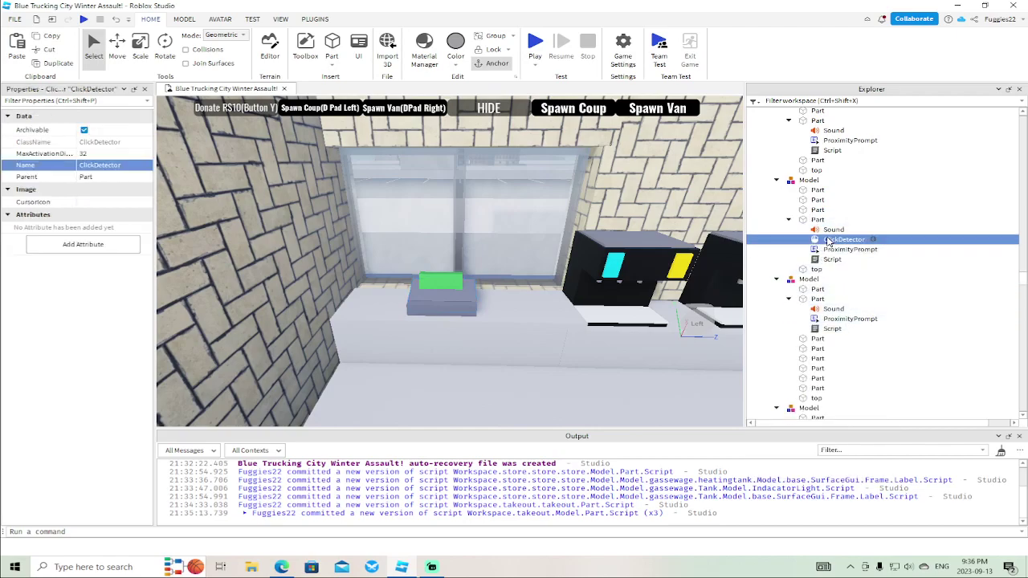
key(Delete)
Change the first line of the window register's script to wait(.1)
double_click(832, 249)
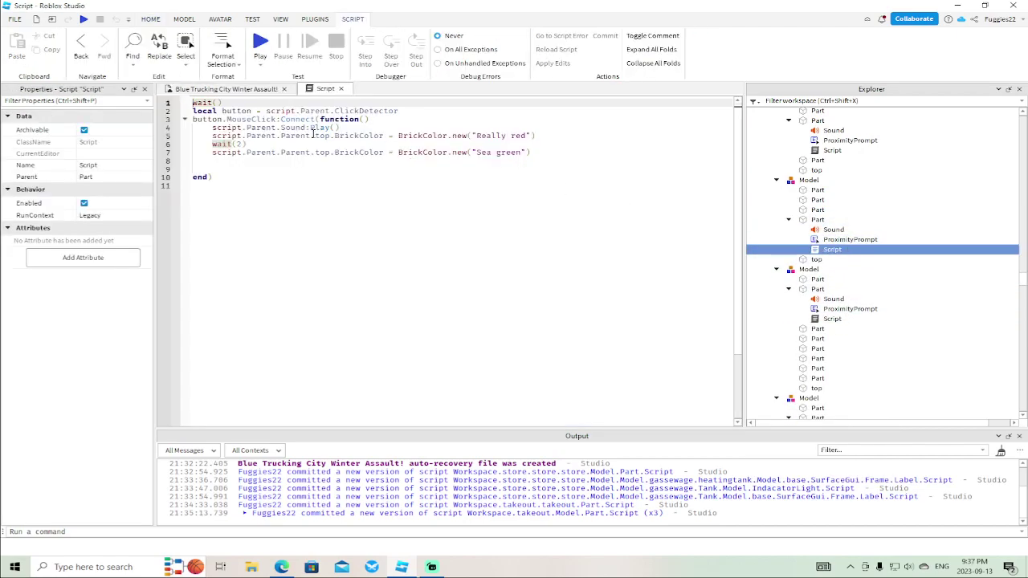
click(216, 103)
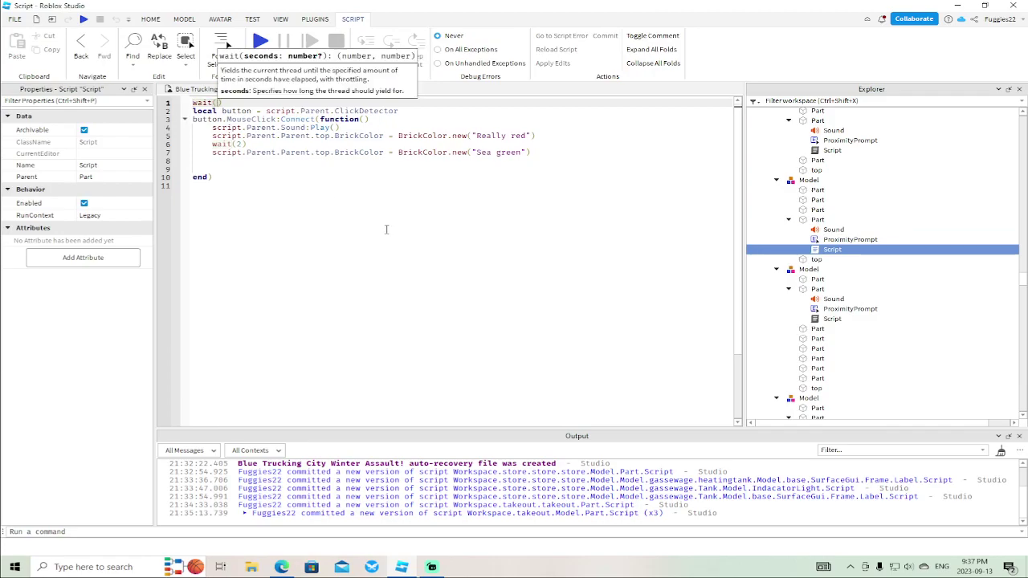
text(.1)
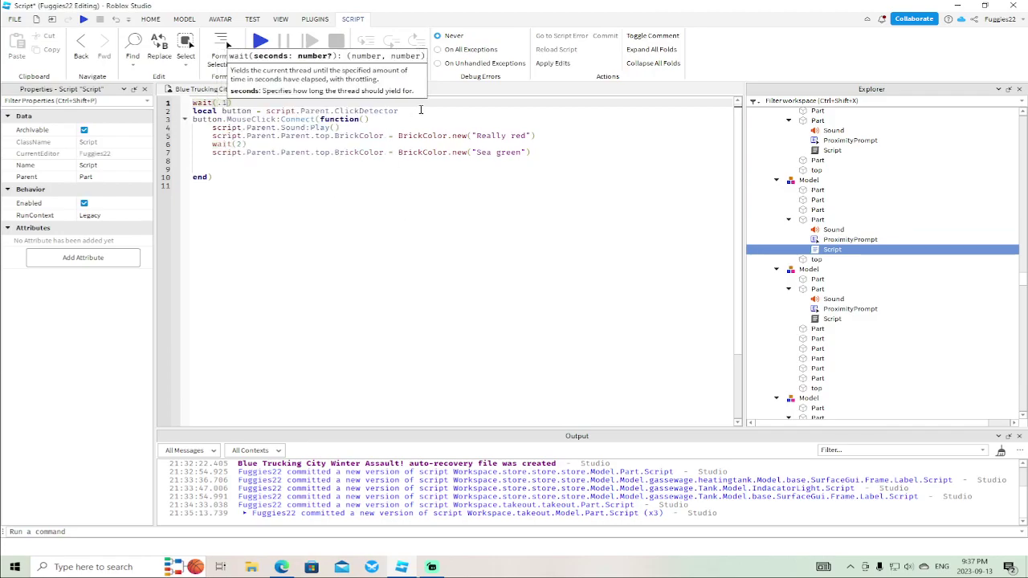
Set the button variable in the window register's script to script.Parent.ProximityPrompt
click(420, 110)
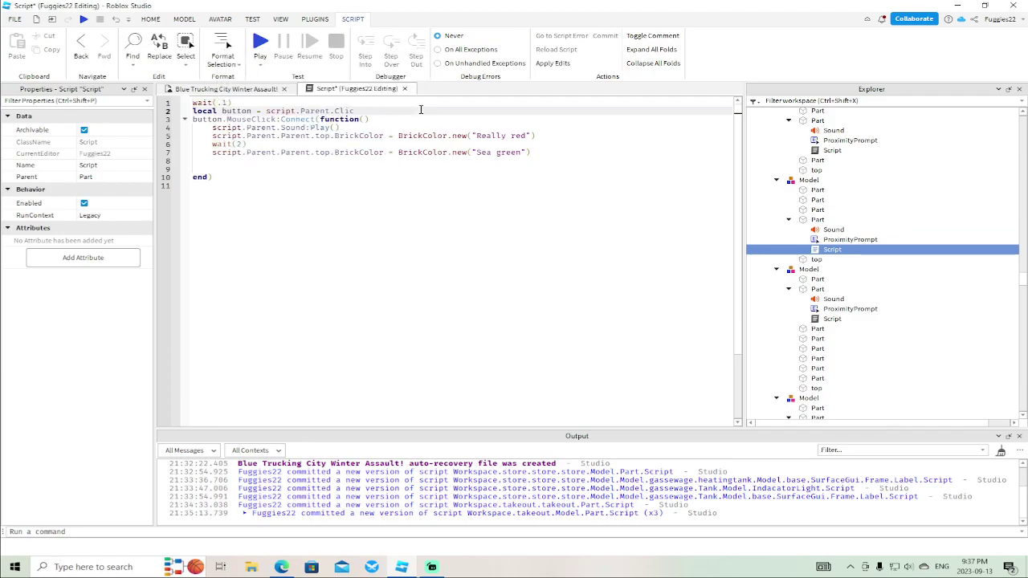
text(p)
key(Down)
key(Return)
Replace MouseClick with TriggerEnded in the window register's script and close the script
click(278, 119)
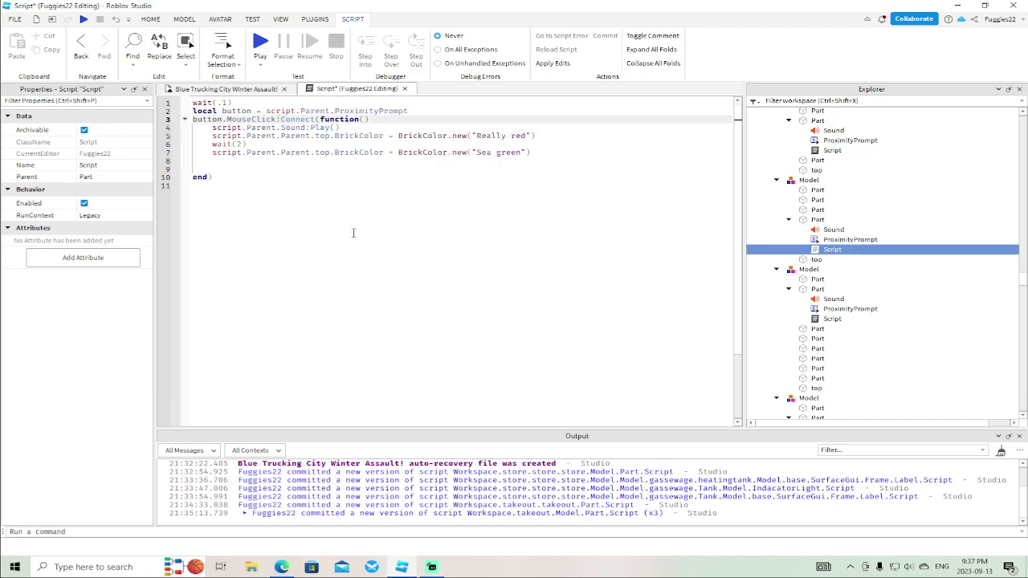
key(BackSpace)
key(BackSpace)
key(BackSpace)
key(BackSpace)
key(BackSpace)
key(BackSpace)
key(BackSpace)
key(BackSpace)
key(BackSpace)
key(BackSpace)
text(T)
key(Tab)
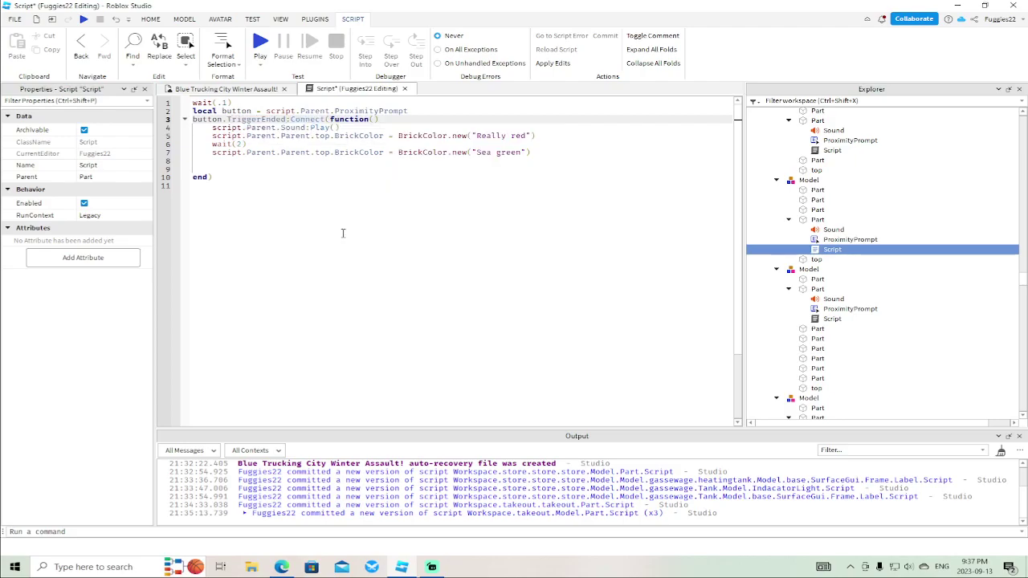
click(404, 88)
Insert a ProximityPrompt into the kitchen stove's topb part and delete the ClickDetector from the same part
right_drag(467, 232, 470, 226)
click(469, 226)
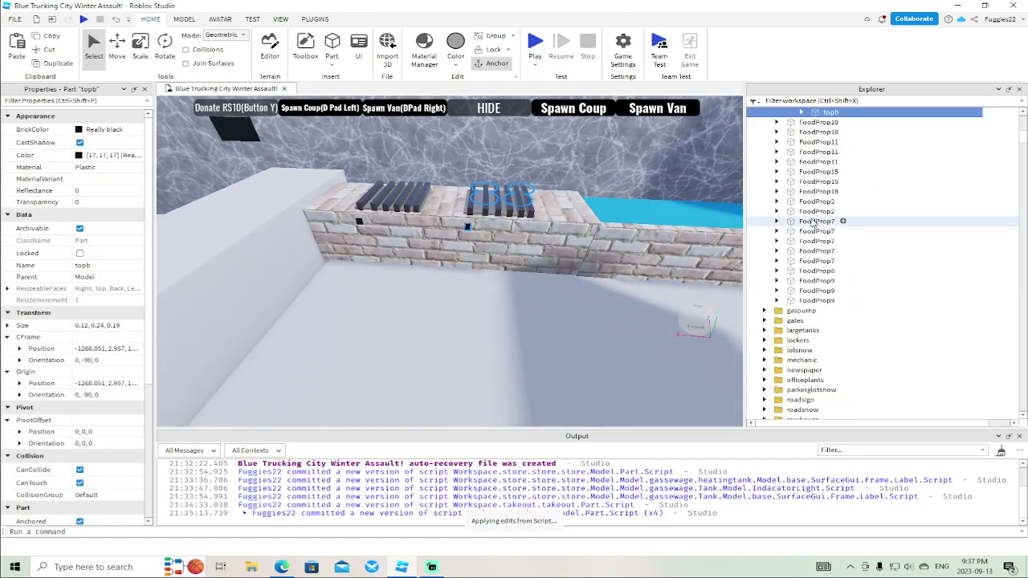
scroll(813, 223, up, 3)
click(800, 196)
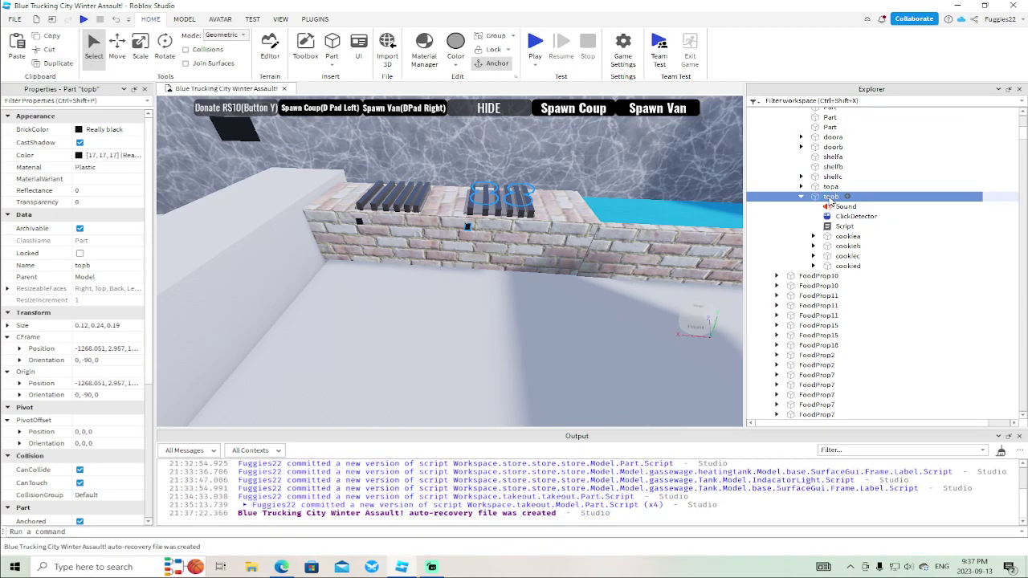
right_click(831, 200)
click(883, 276)
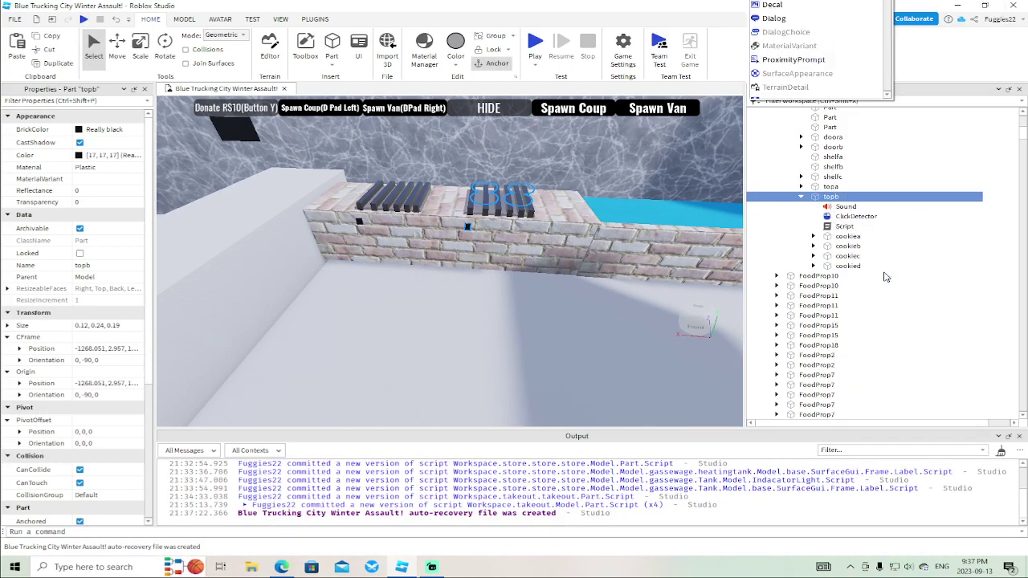
click(813, 61)
click(837, 216)
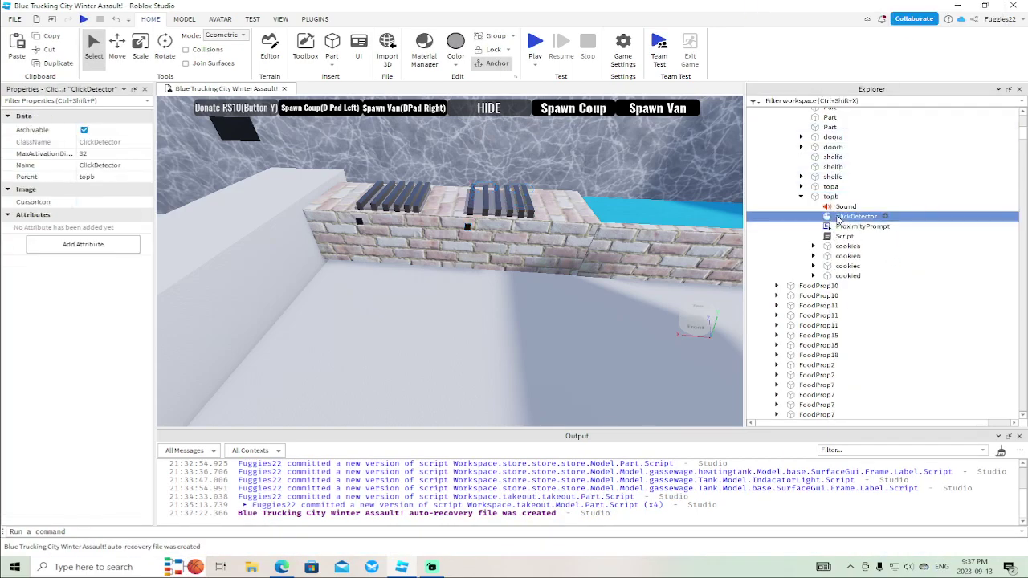
key(Delete)
In topb's script, set the first line to wait(.1) and the button variable to script.Parent.ProximityPrompt
double_click(843, 228)
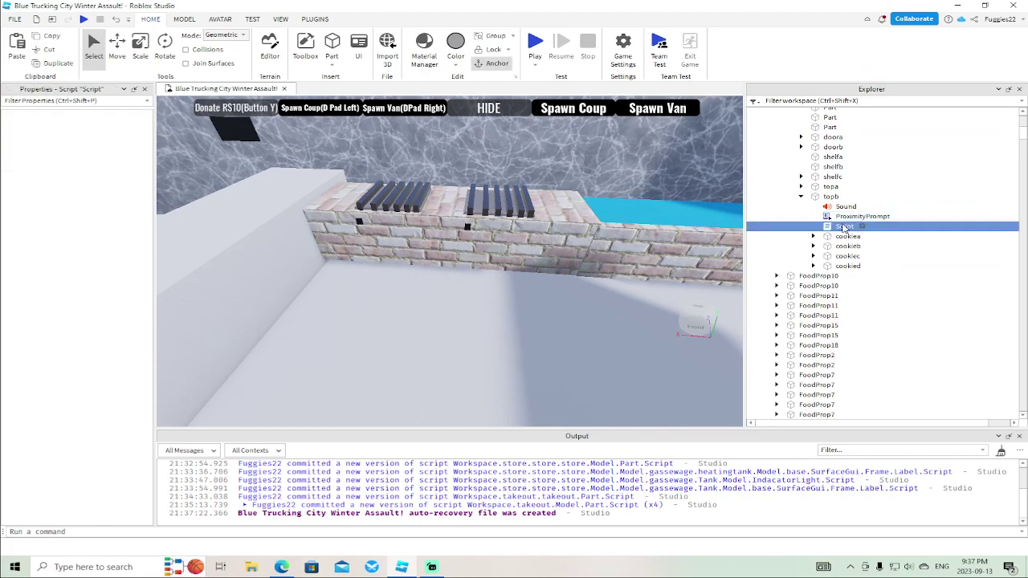
click(217, 103)
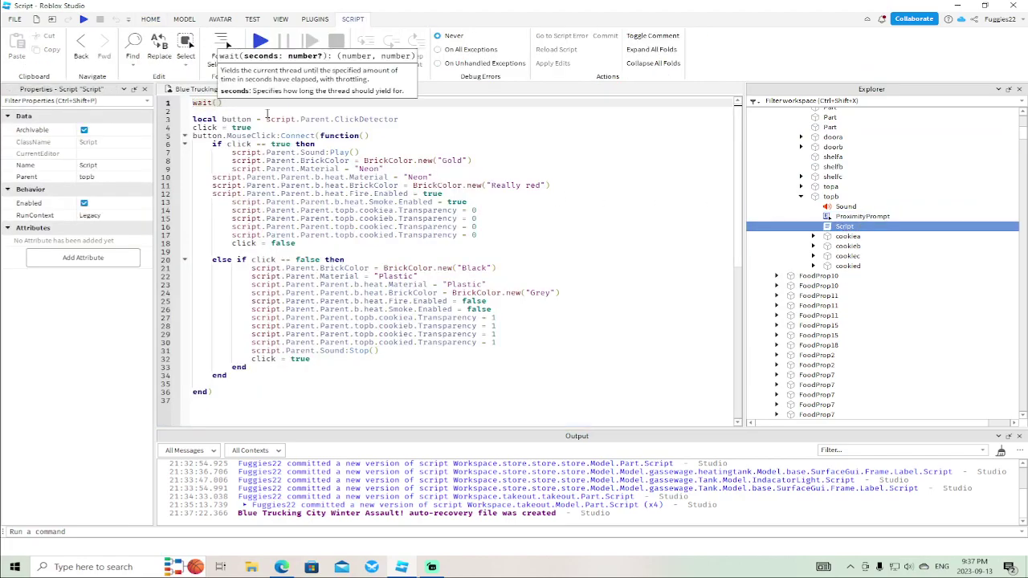
text(.1)
click(426, 121)
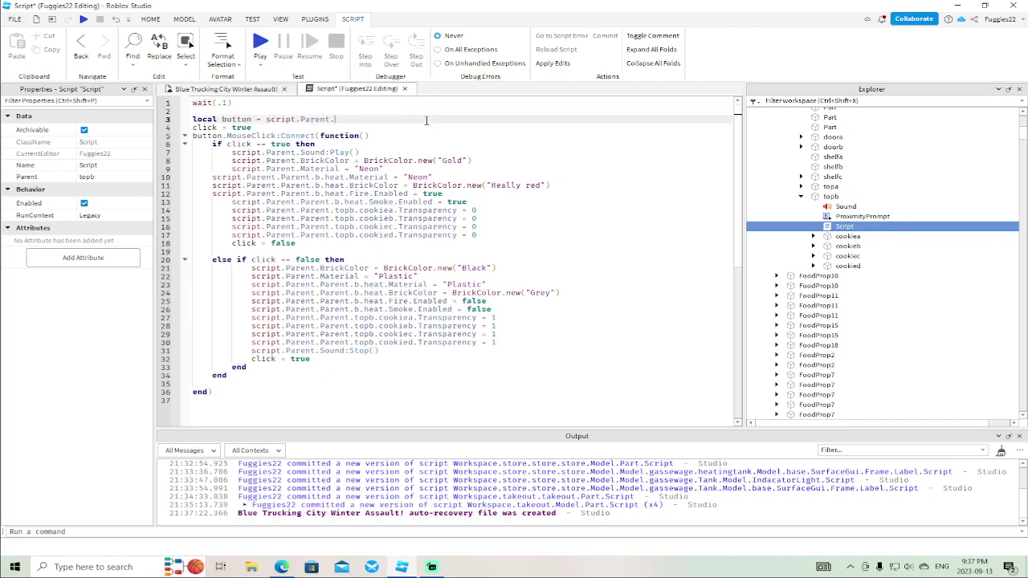
text(P)
key(Down)
key(Tab)
Replace MouseClick with TriggerEnded in topb's script and close the script
click(276, 135)
key(BackSpace)
key(BackSpace)
key(BackSpace)
key(BackSpace)
key(BackSpace)
key(BackSpace)
key(BackSpace)
key(BackSpace)
key(BackSpace)
key(BackSpace)
text(t)
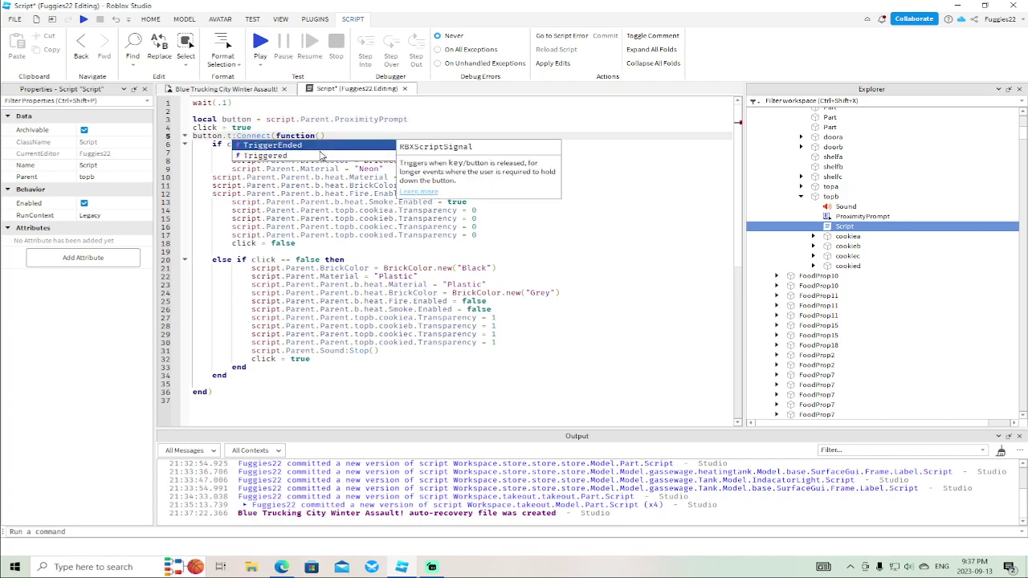
key(Tab)
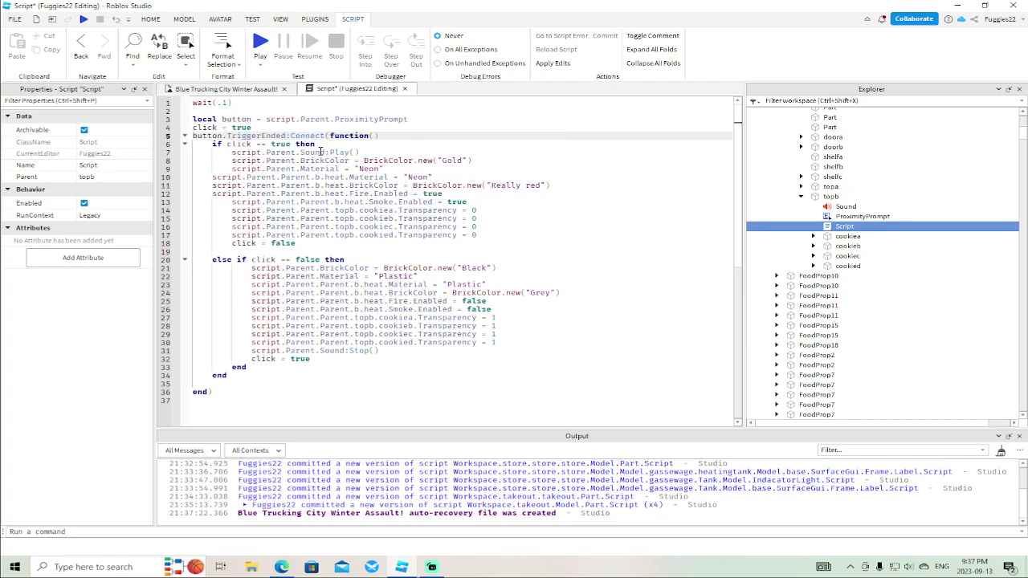
click(404, 88)
Insert a ProximityPrompt into the topa part of the other kitchen stove top
click(510, 248)
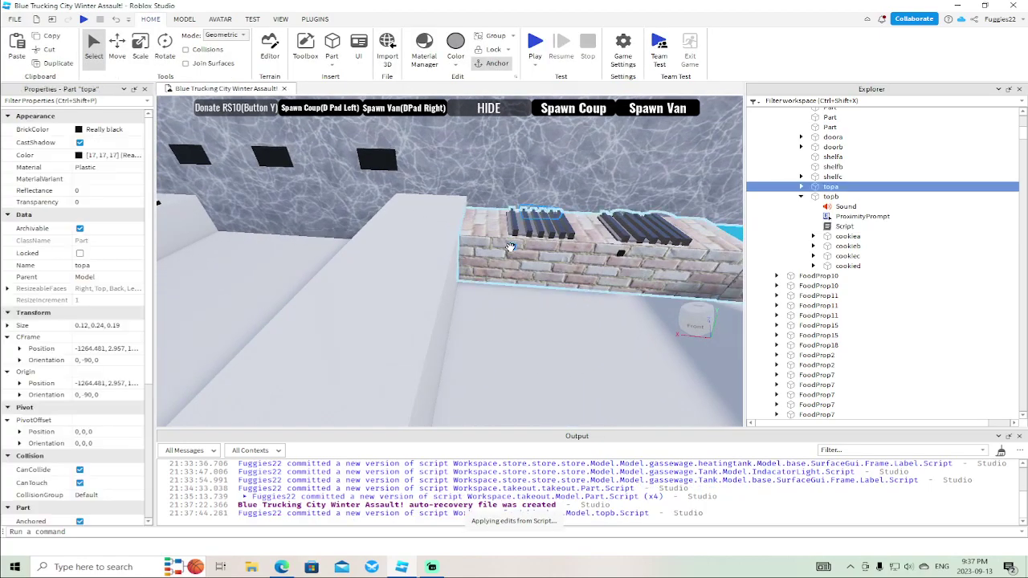
click(801, 187)
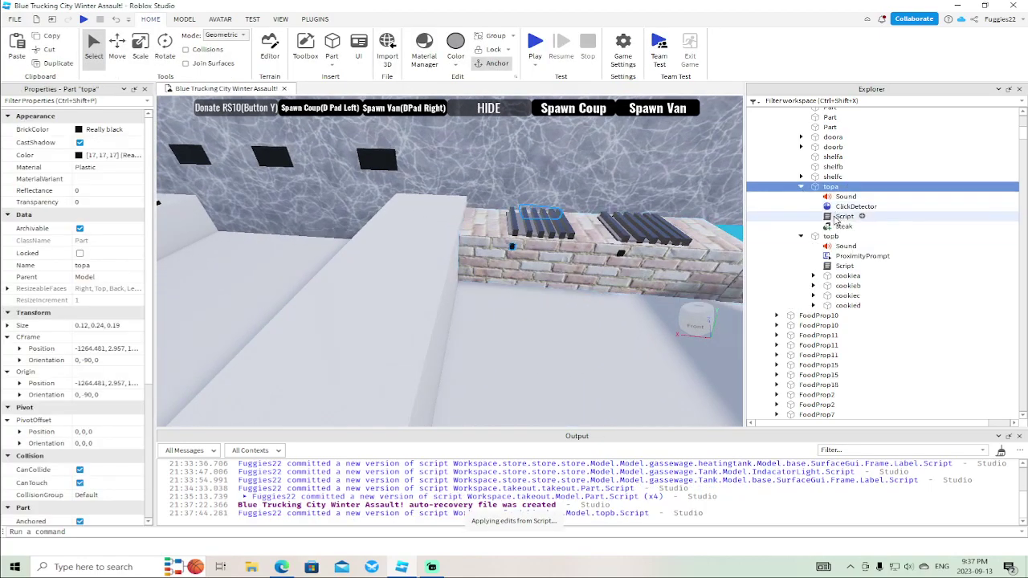
right_click(831, 188)
click(873, 275)
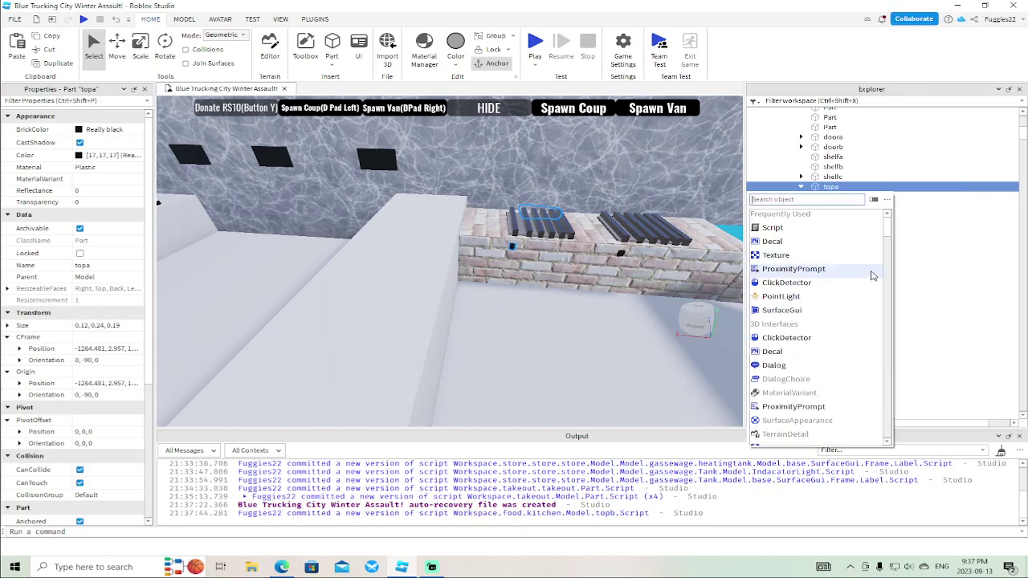
click(795, 270)
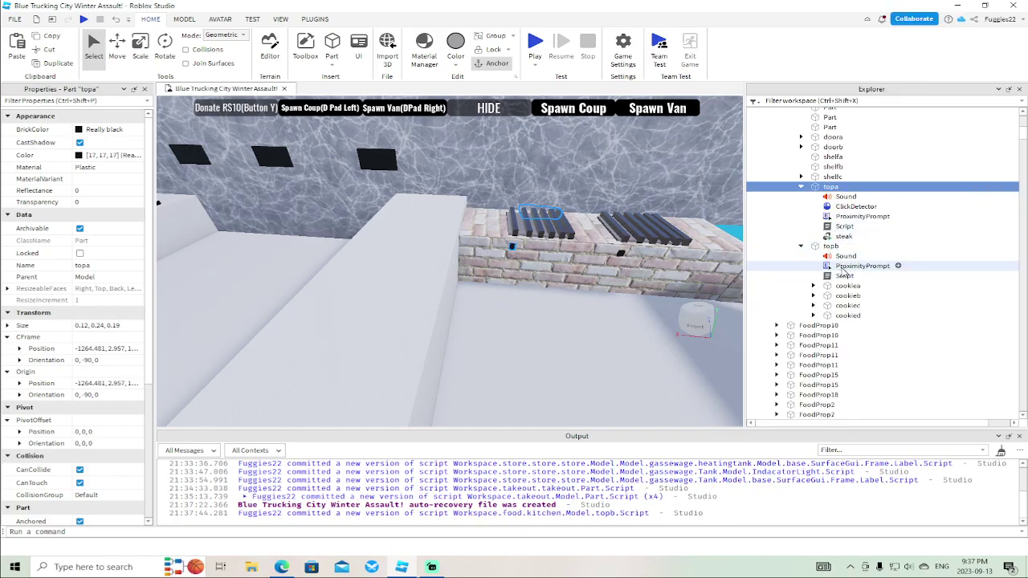
Give topb's ProximityPrompt the action text Stove Top and gamepad key ButtonB, and turn off its line-of-sight requirement
click(860, 266)
click(108, 142)
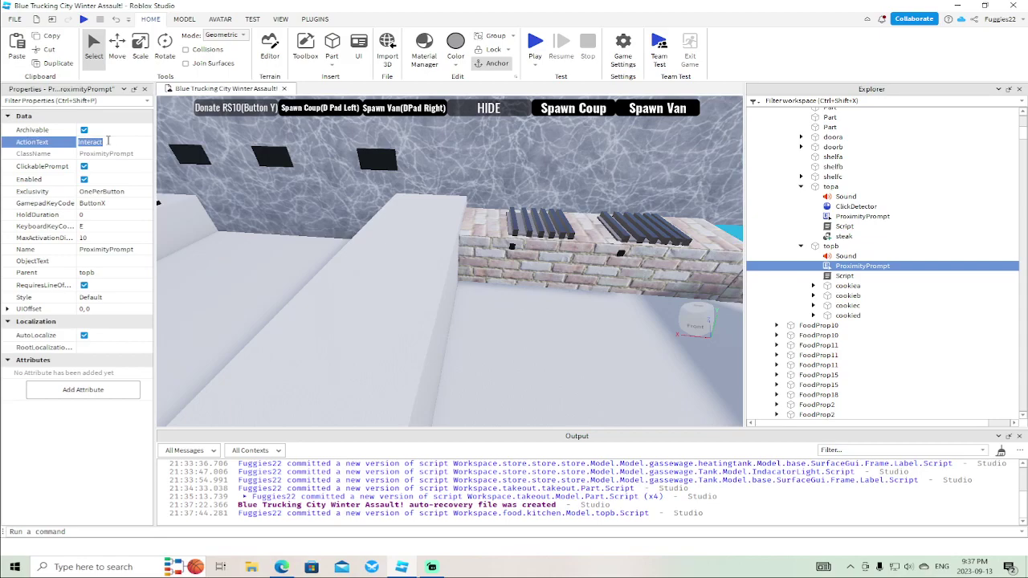
text(St)
click(147, 203)
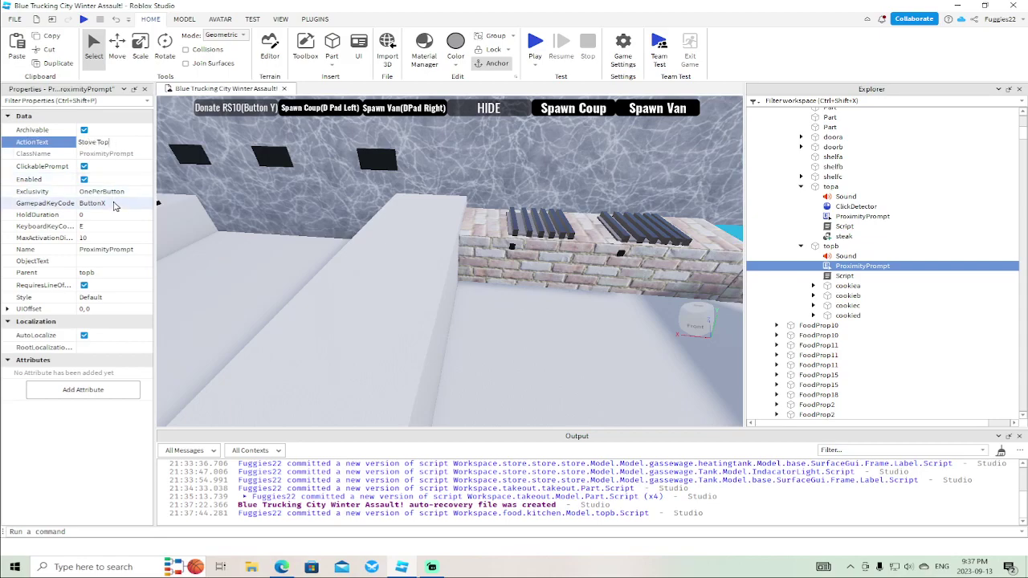
click(146, 203)
click(113, 216)
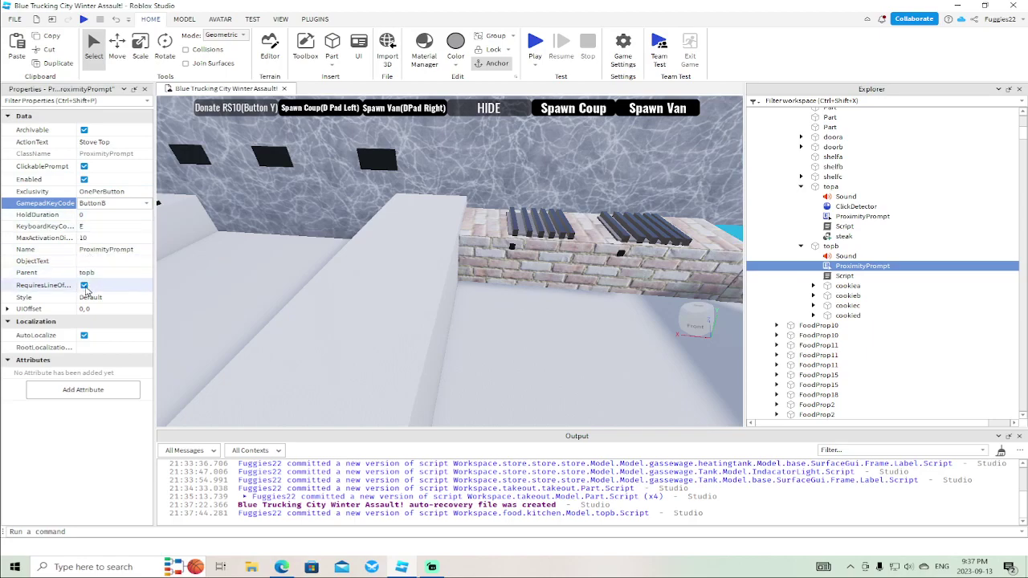
click(84, 286)
Set topa's ProximityPrompt to action text Stove Top, gamepad key ButtonB and no line-of-sight requirement, and delete topa's ClickDetector
click(839, 218)
click(100, 142)
text(Stove Top)
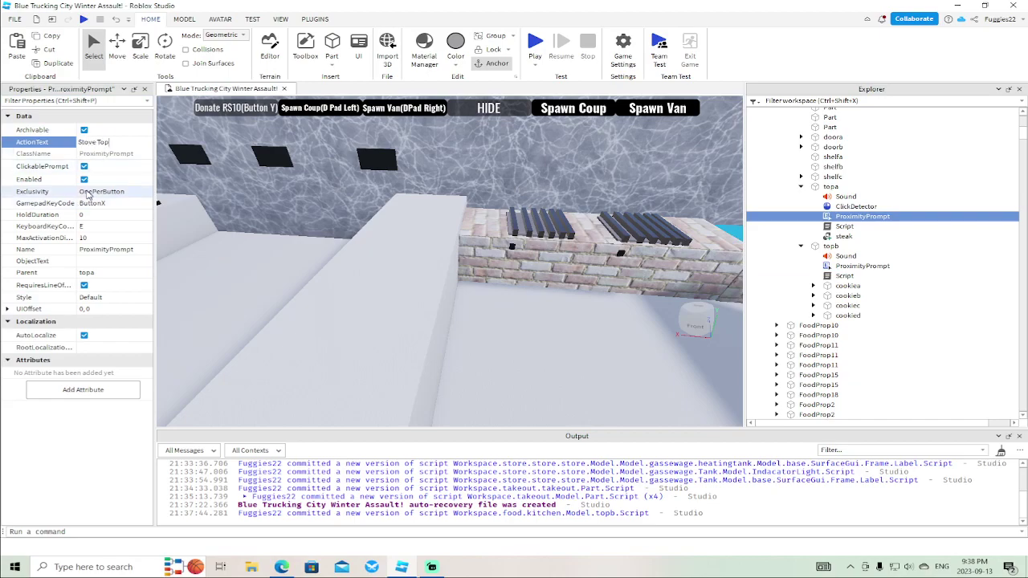
click(85, 285)
click(113, 203)
click(105, 215)
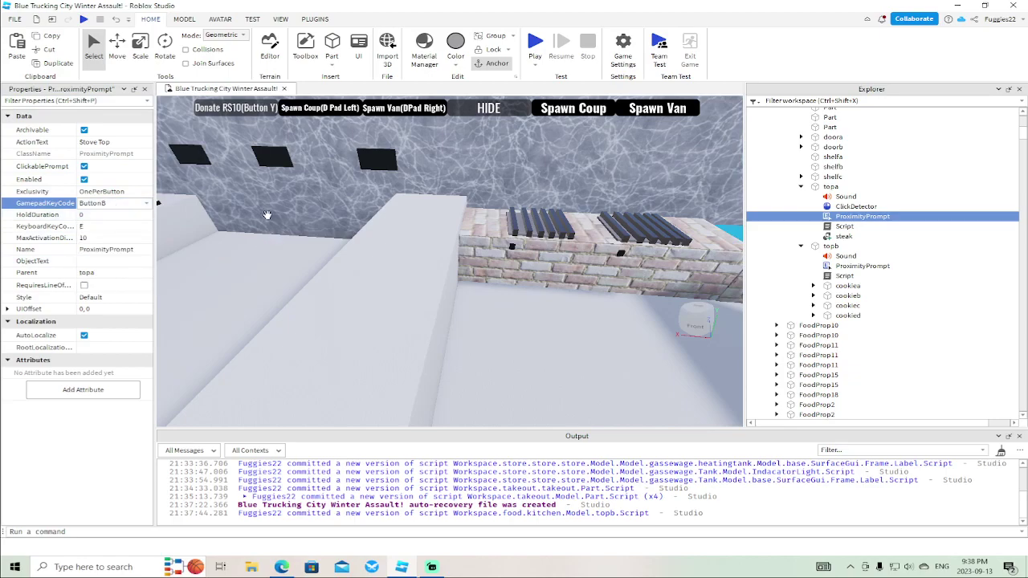
click(843, 208)
key(Delete)
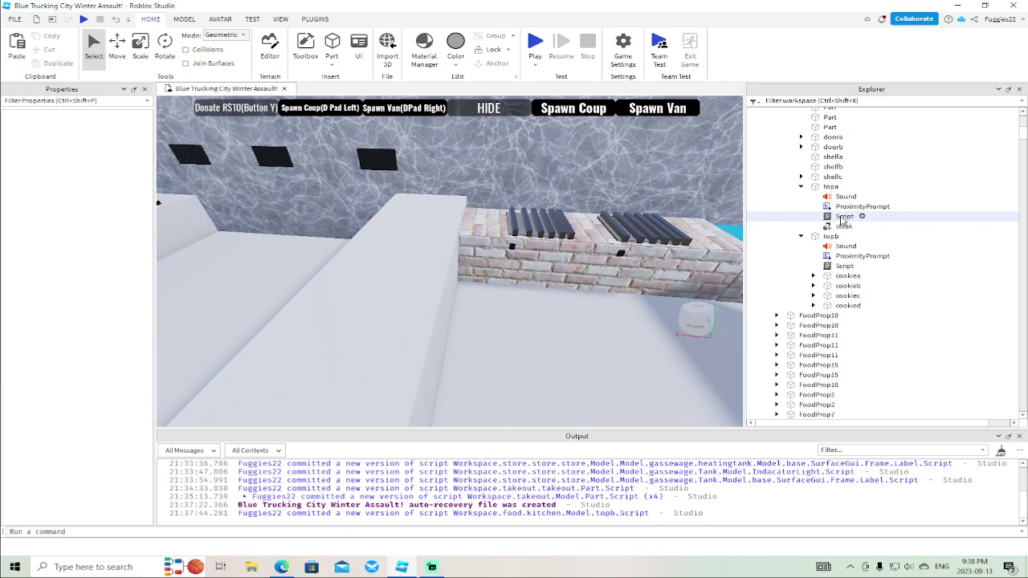
In topa's script, set the first line to wait(.1) and the button variable to script.Parent.ProximityPrompt
double_click(844, 217)
click(217, 102)
text(.1)
click(434, 119)
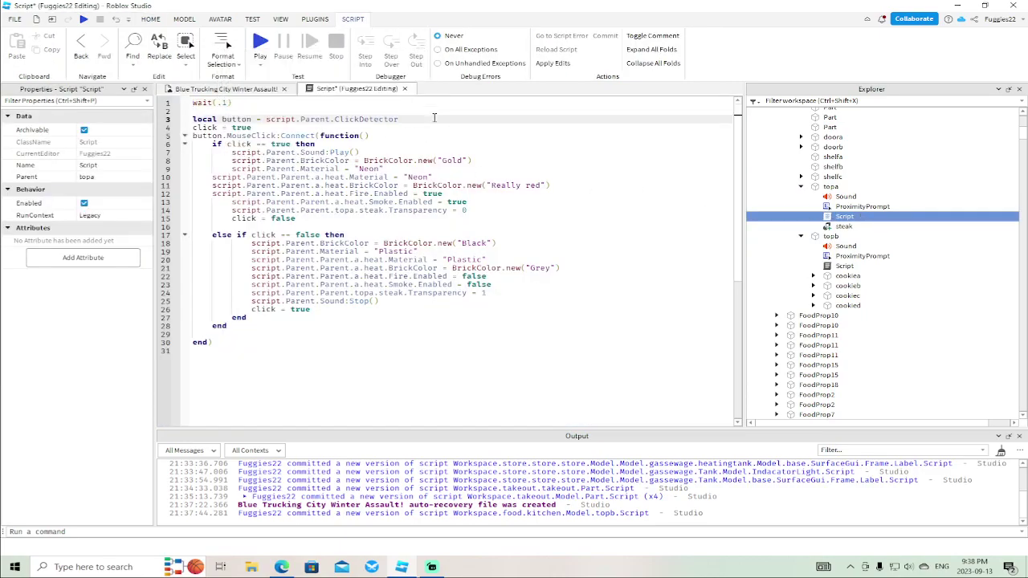
key(BackSpace)
key(BackSpace)
key(BackSpace)
key(BackSpace)
key(BackSpace)
key(BackSpace)
key(BackSpace)
key(BackSpace)
key(BackSpace)
key(BackSpace)
text(ProximityPrompt)
Replace MouseClick with TriggerEnded in topa's script and close the script
click(277, 136)
key(BackSpace)
key(BackSpace)
key(BackSpace)
key(BackSpace)
key(BackSpace)
key(BackSpace)
key(BackSpace)
key(BackSpace)
key(BackSpace)
key(BackSpace)
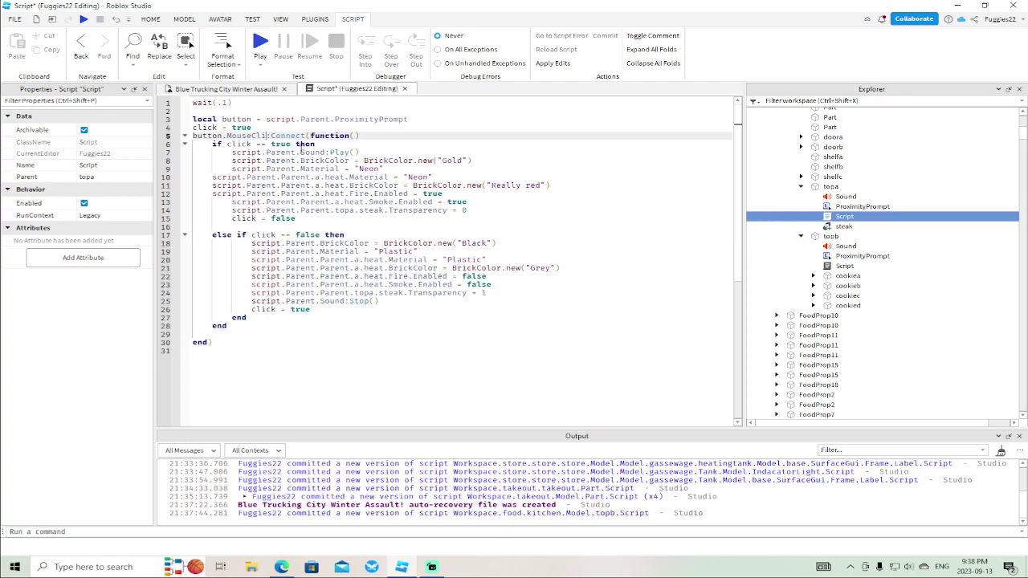
text(Trig)
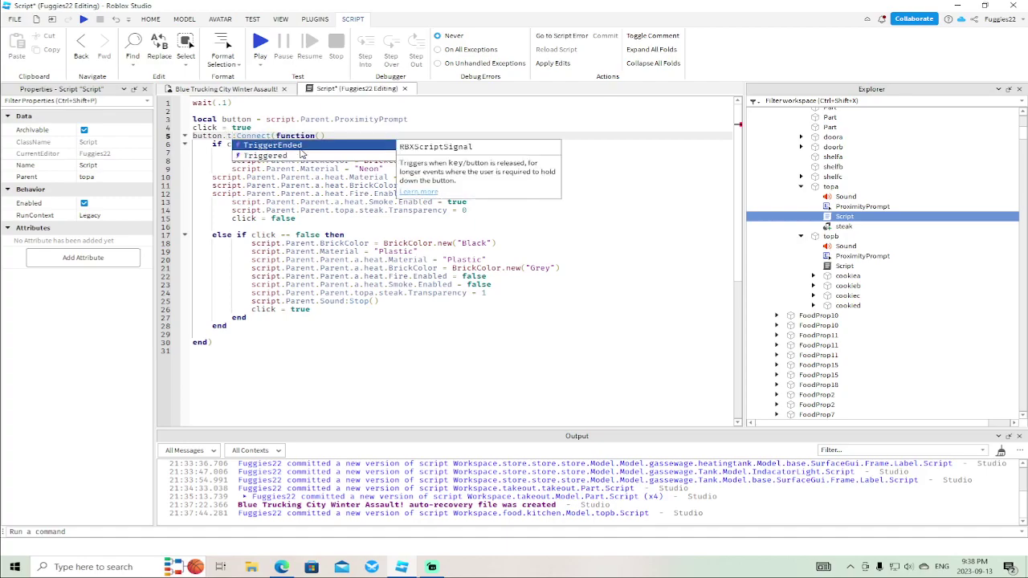
key(Tab)
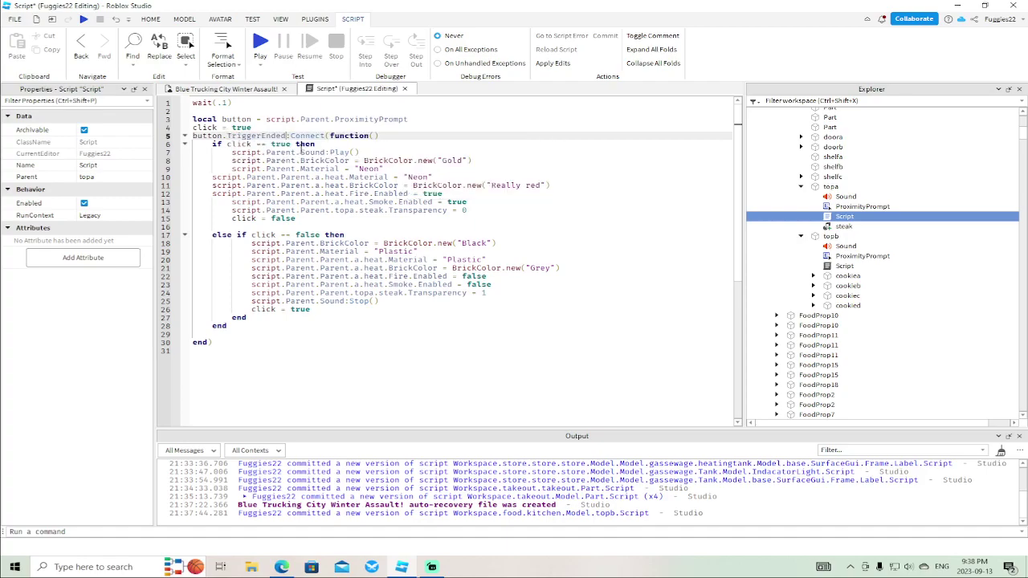
click(404, 89)
Expand the tall kitchen cabinet's doora and doorb parts and insert a ProximityPrompt into doorb
mouse_move(523, 210)
right_down()
mouse_move(534, 212)
mouse_move(525, 211)
right_up()
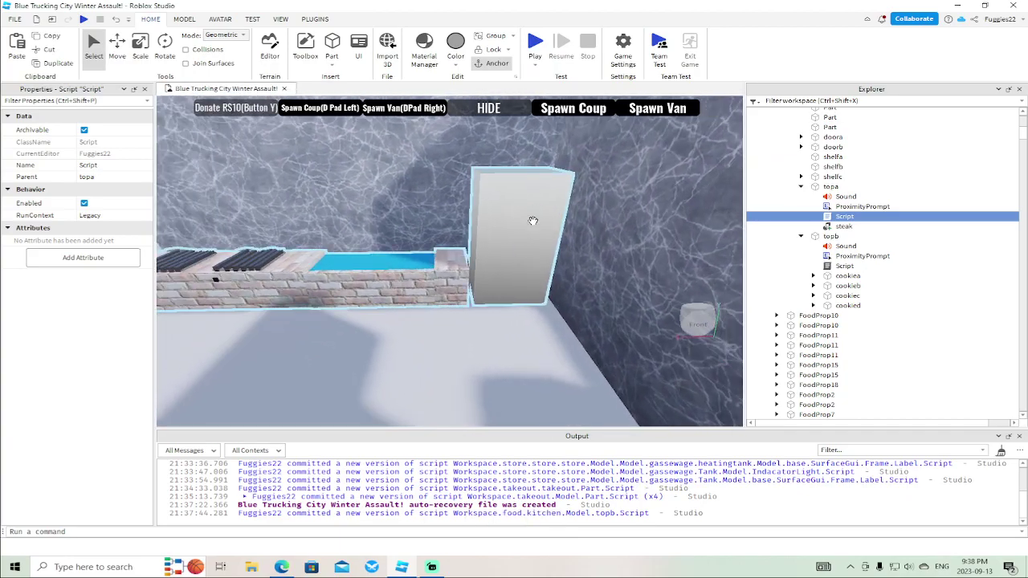
click(530, 218)
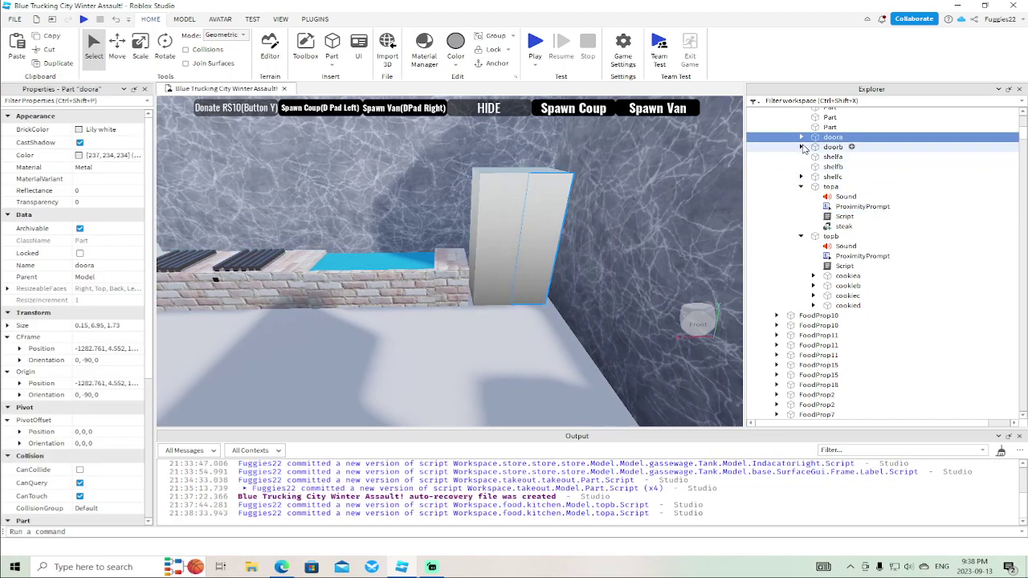
click(801, 138)
click(801, 197)
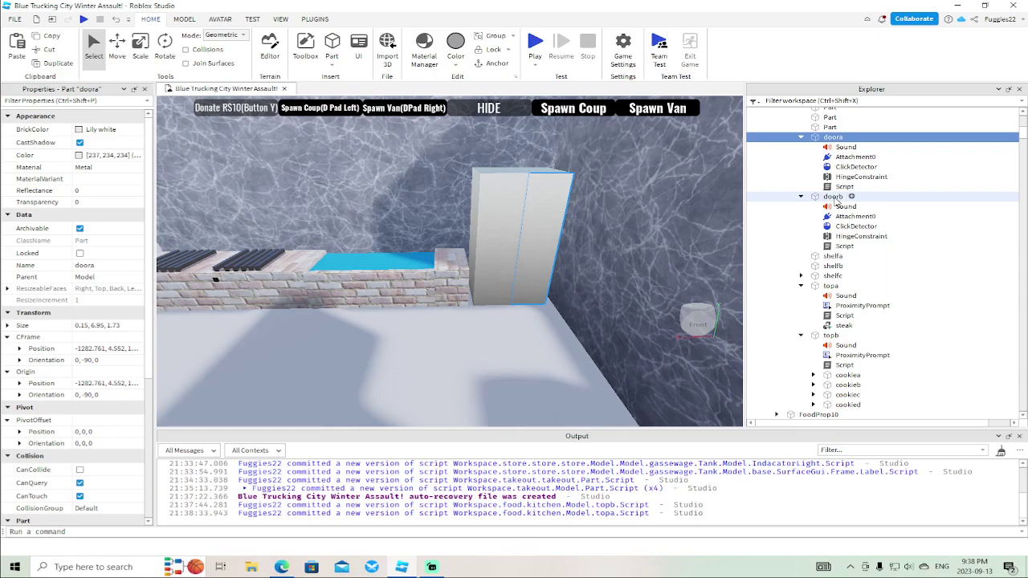
click(839, 200)
right_click(832, 200)
click(872, 274)
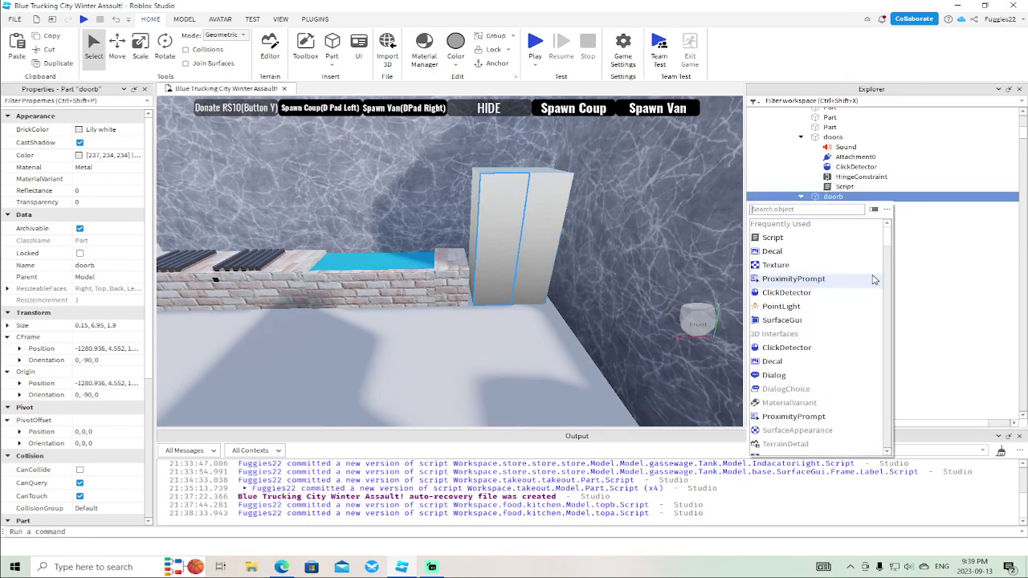
click(794, 278)
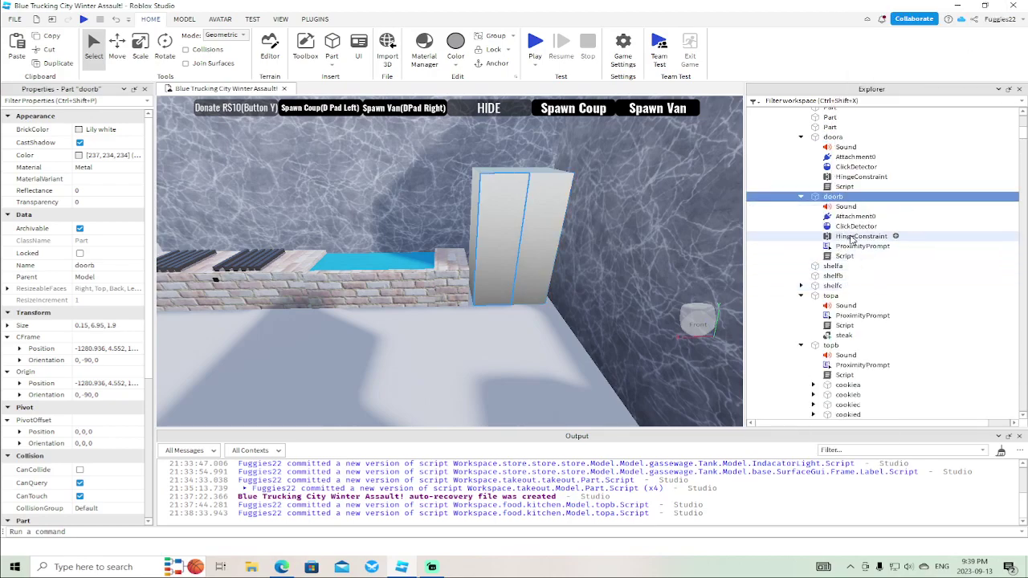
Set the action text of doorb's ProximityPrompt to open and its gamepad key to ButtonB
click(105, 141)
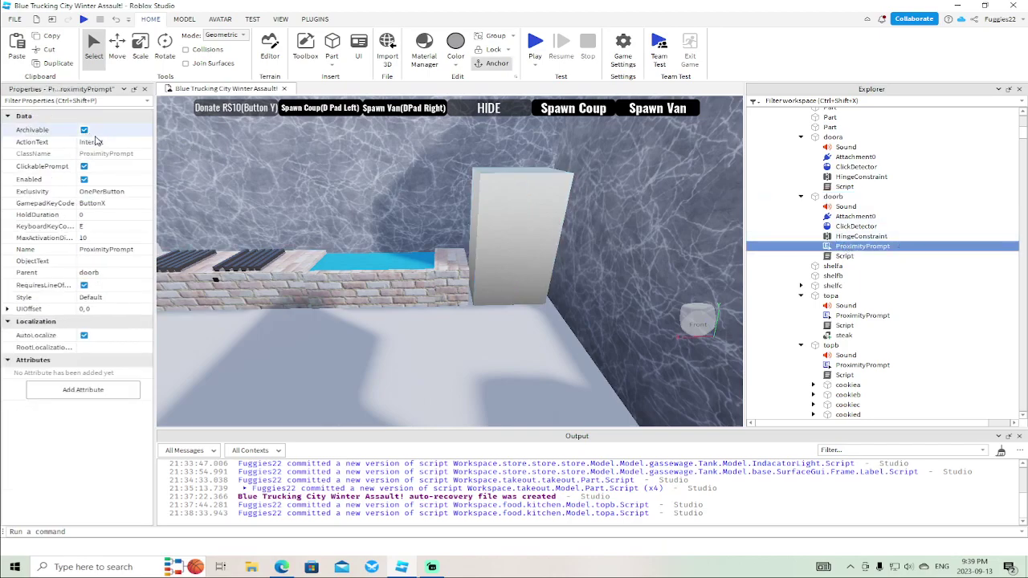
text(op)
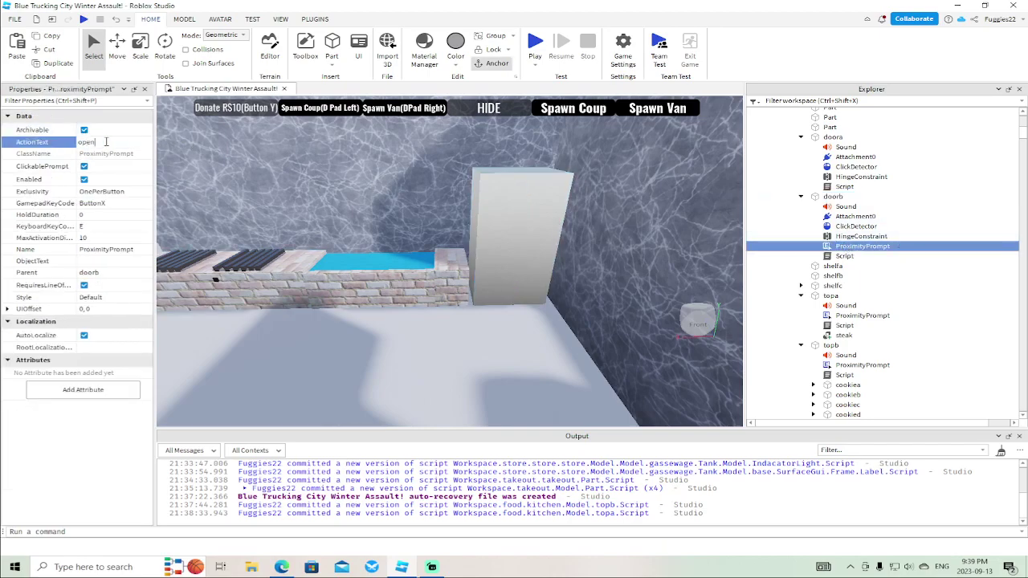
text(en)
key(Return)
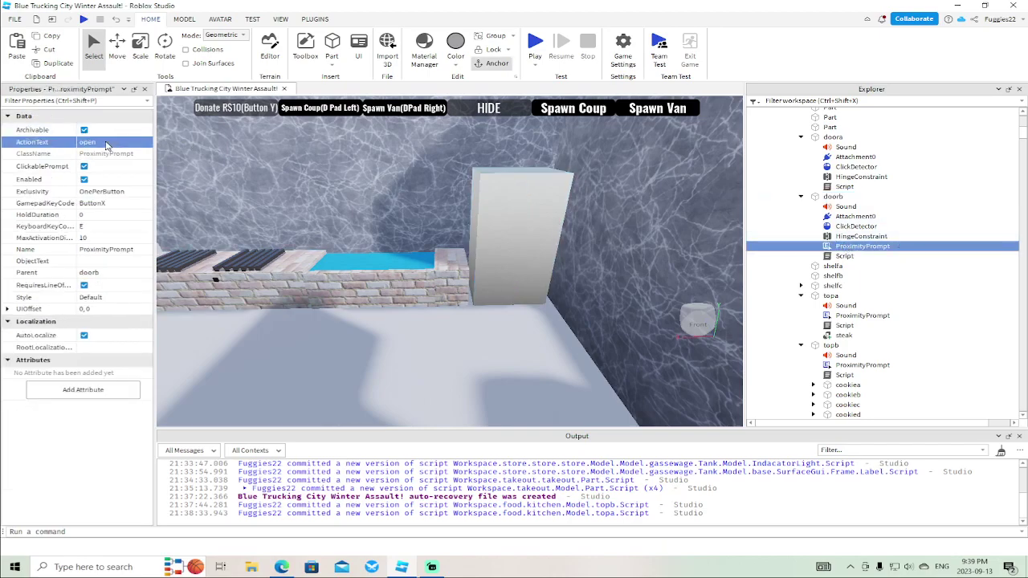
click(119, 204)
click(114, 217)
click(115, 215)
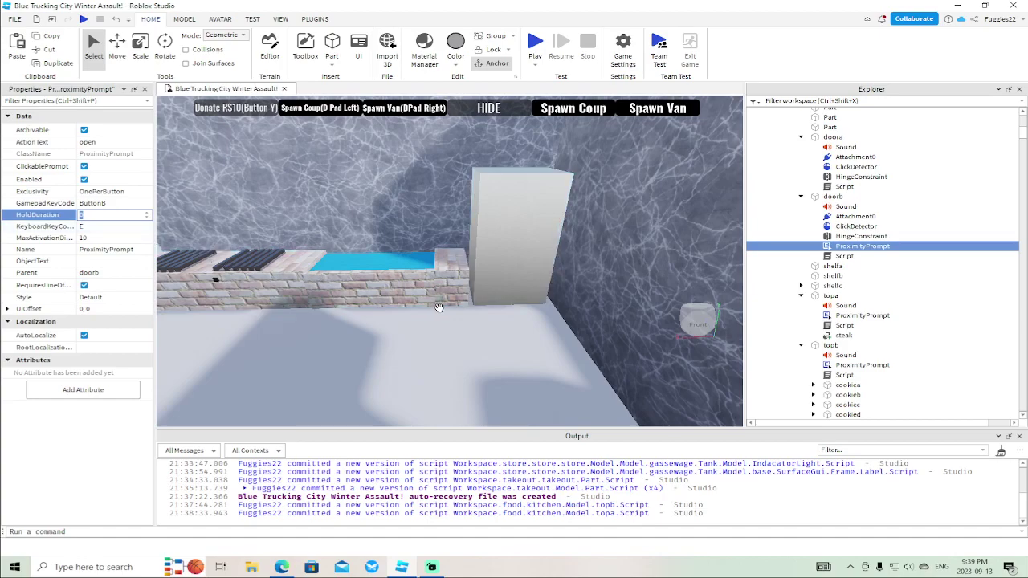
Delete doorb's ClickDetector and set the first line of doorb's script to wait(.1)
click(848, 227)
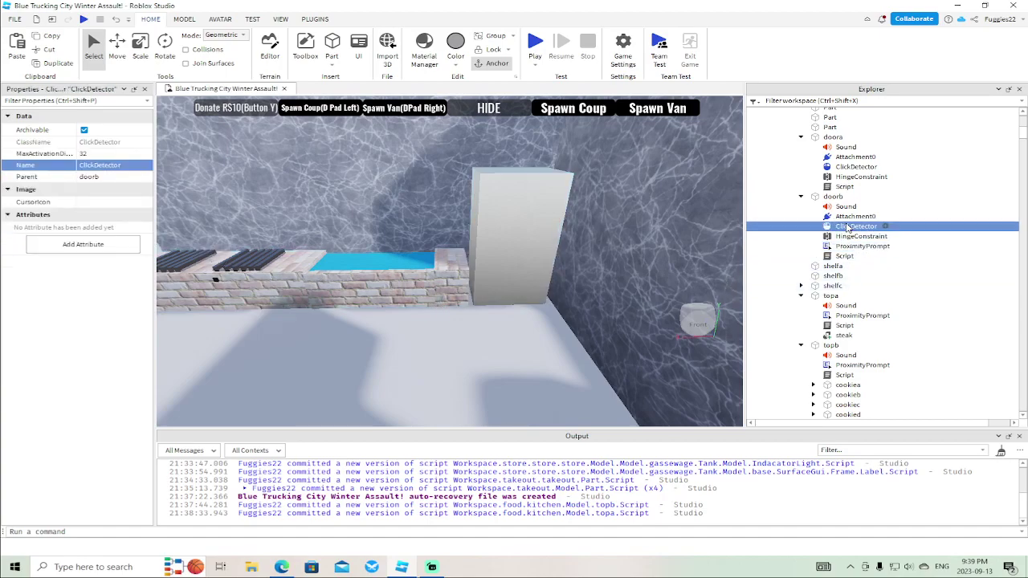
key(Delete)
double_click(845, 245)
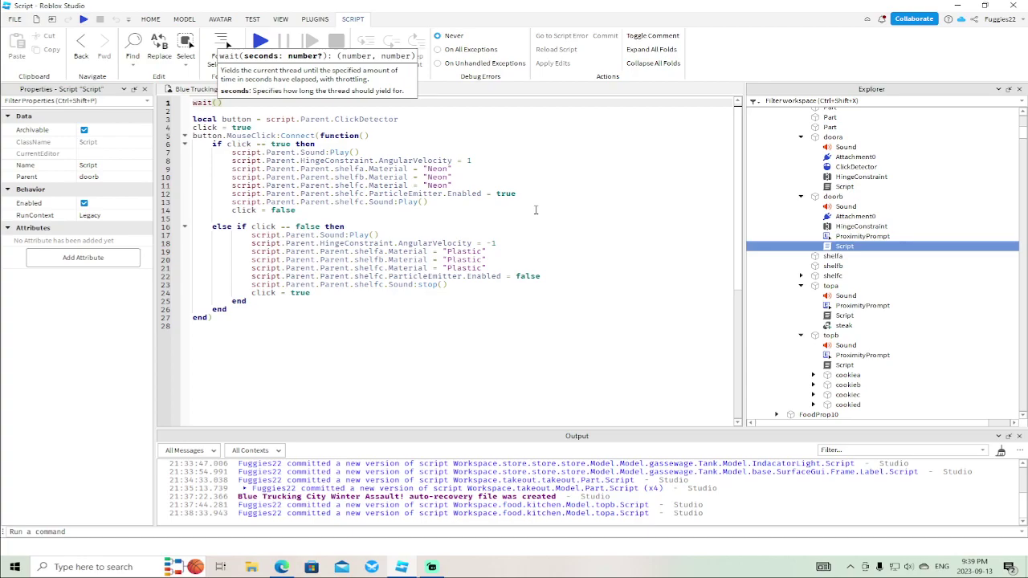
text(.1)
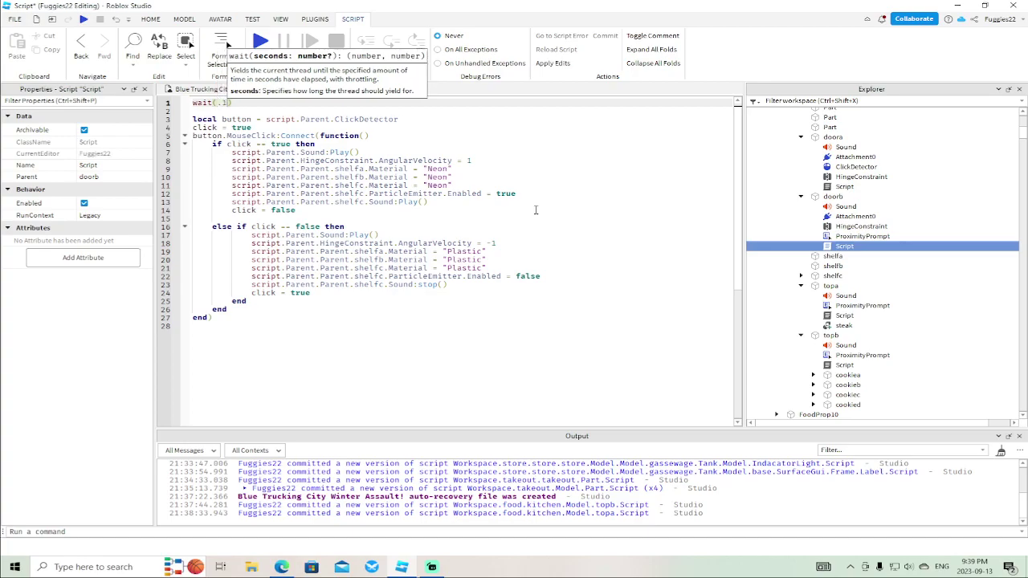
Set the button variable in doorb's script to script.Parent.ProximityPrompt
click(407, 118)
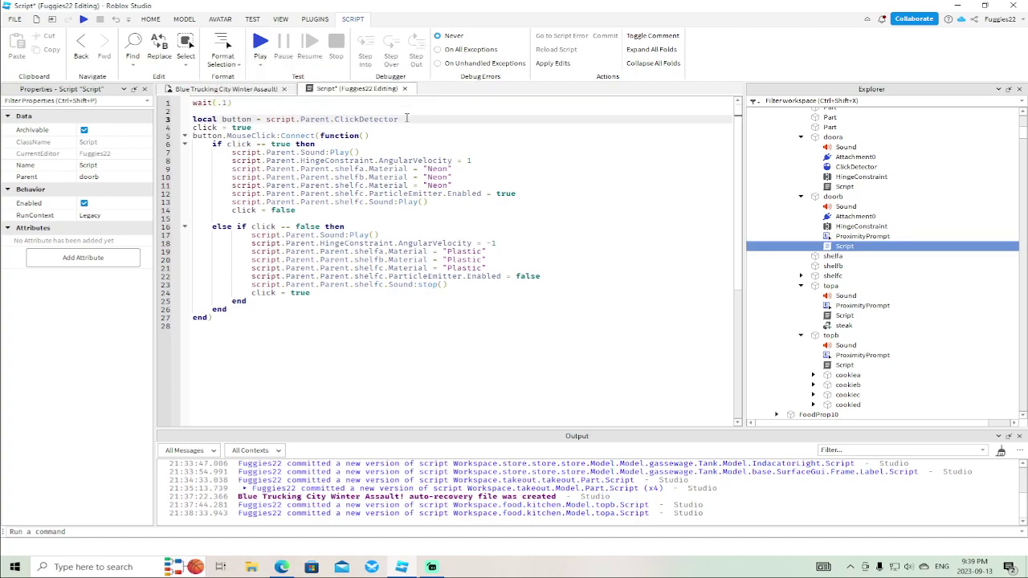
key(BackSpace)
key(BackSpace)
key(BackSpace)
key(BackSpace)
key(BackSpace)
key(BackSpace)
key(BackSpace)
key(BackSpace)
key(BackSpace)
text(P)
key(Down)
key(Tab)
Replace MouseClick with TriggerEnded in doorb's script and close the script
click(277, 135)
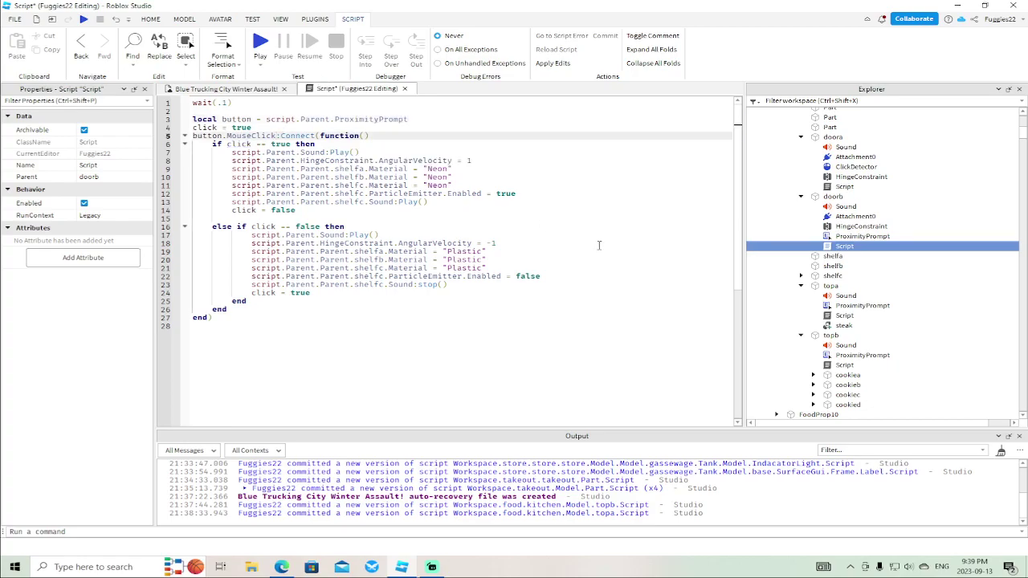
key(BackSpace)
key(BackSpace)
key(BackSpace)
key(BackSpace)
key(BackSpace)
key(BackSpace)
key(BackSpace)
key(BackSpace)
key(BackSpace)
key(BackSpace)
text(t)
key(Tab)
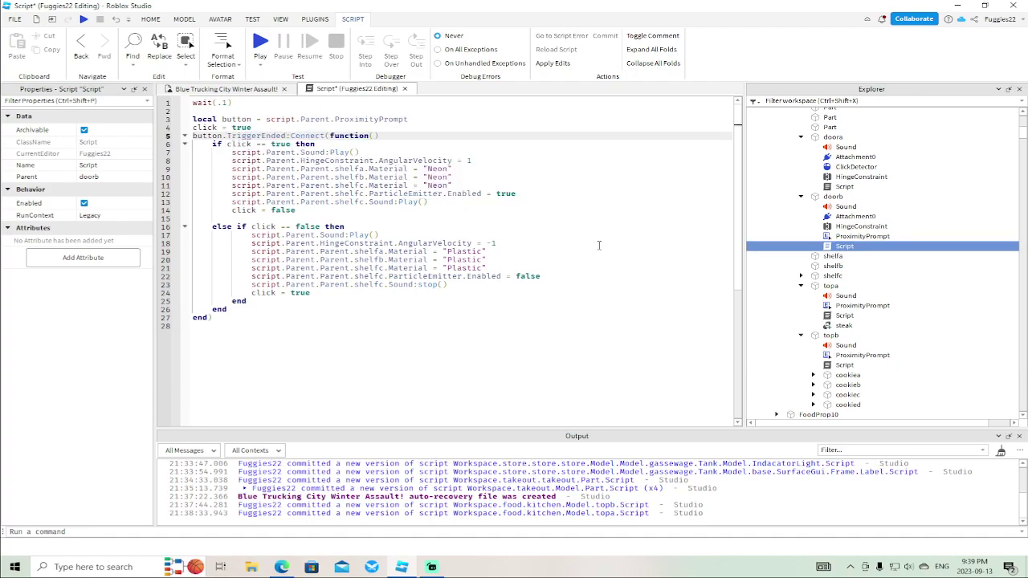
click(406, 89)
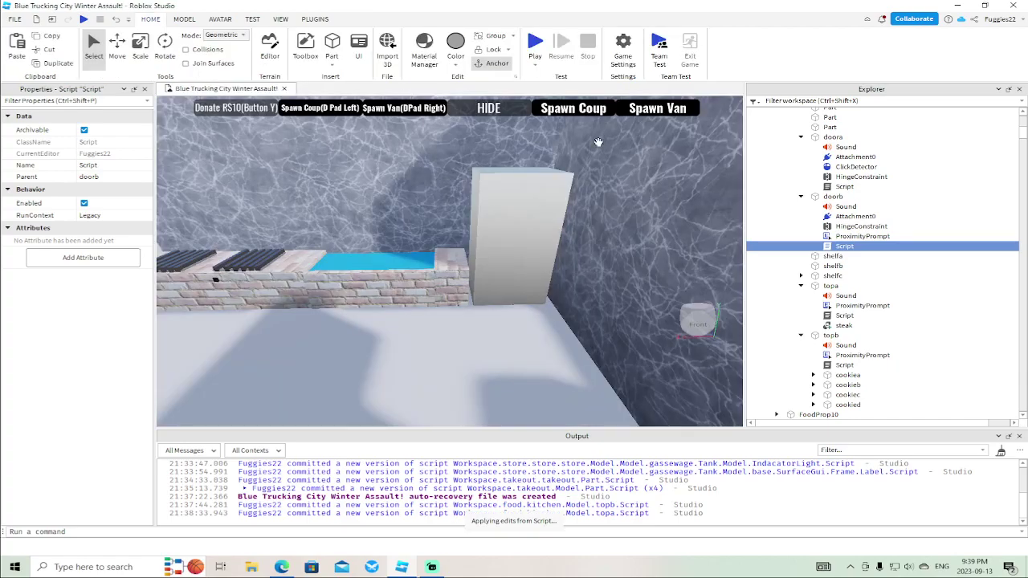
Insert a ProximityPrompt into the tall kitchen cabinet's doora part
click(833, 137)
right_click(835, 138)
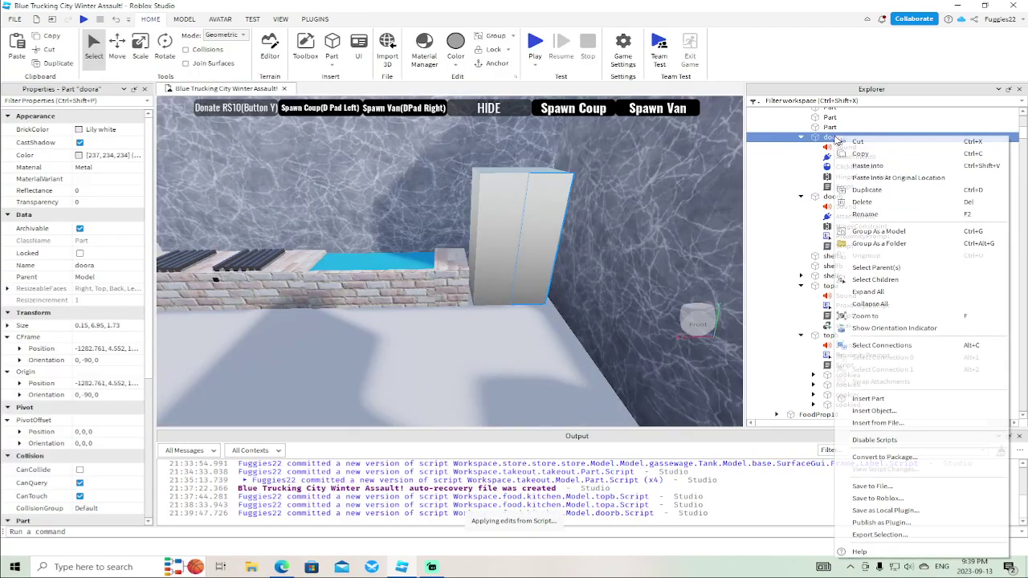
click(872, 411)
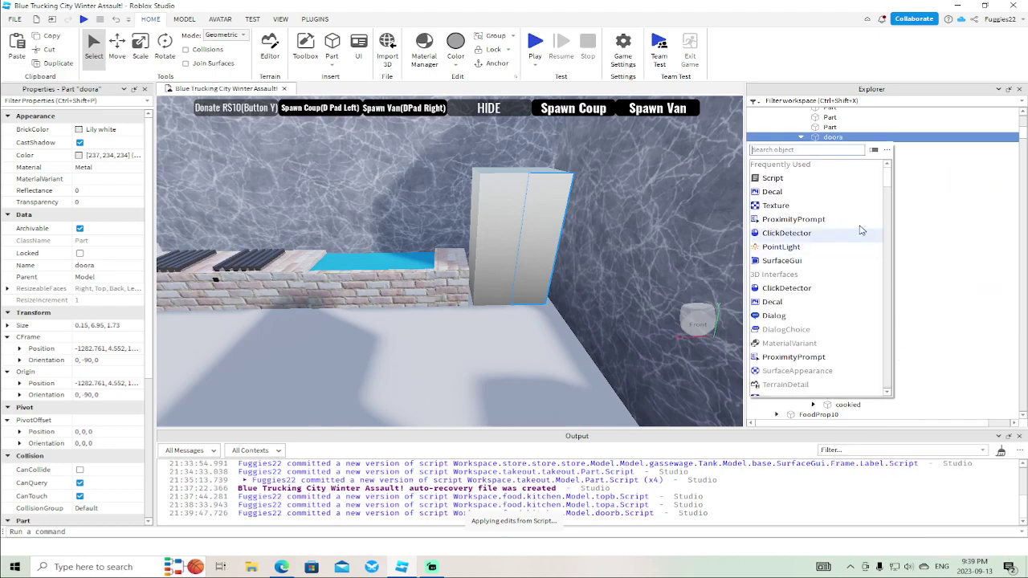
click(799, 221)
click(843, 187)
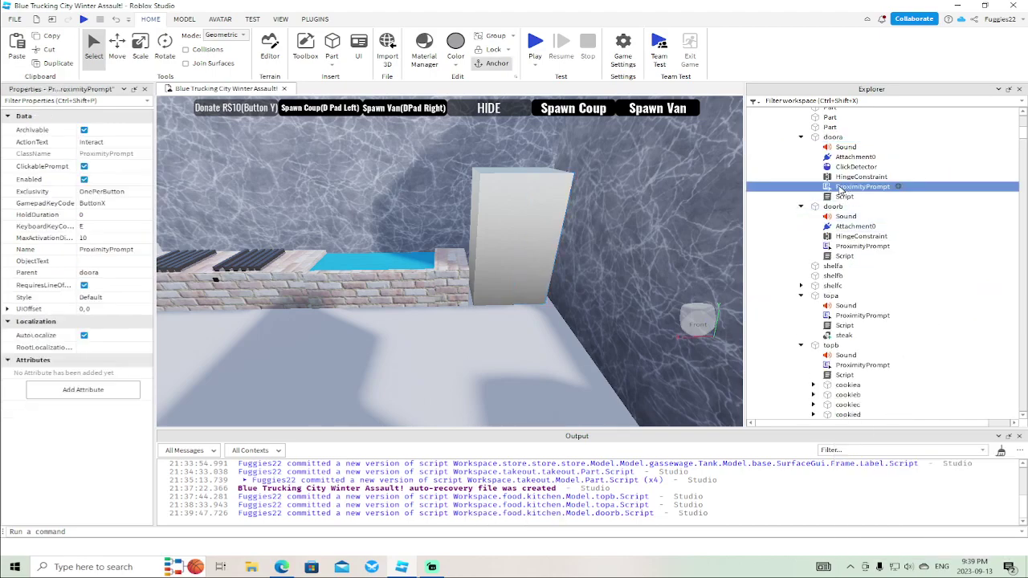
Set doora's ProximityPrompt action text to open, turn off its line-of-sight requirement and set its gamepad key to ButtonB
click(121, 142)
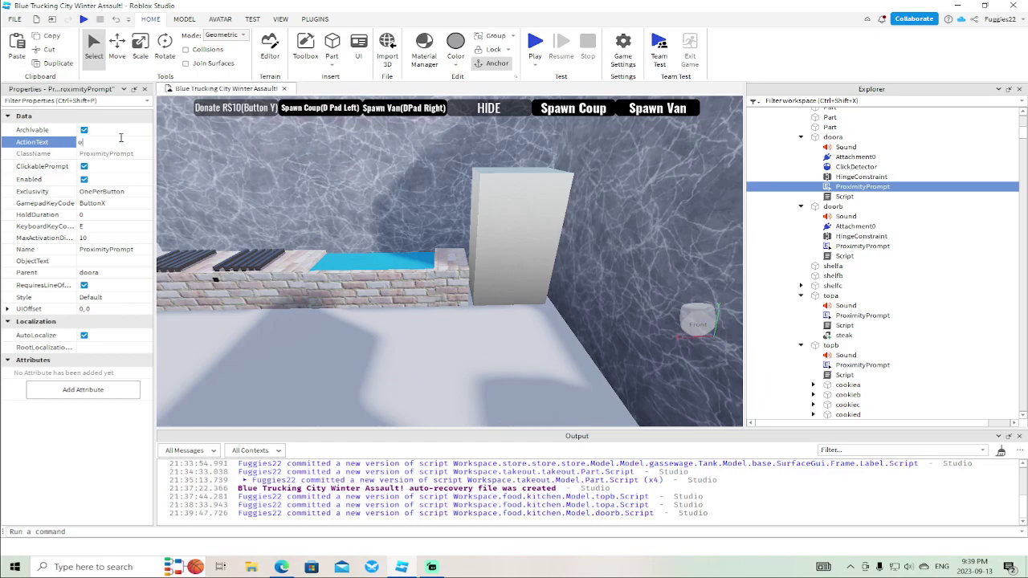
text(open)
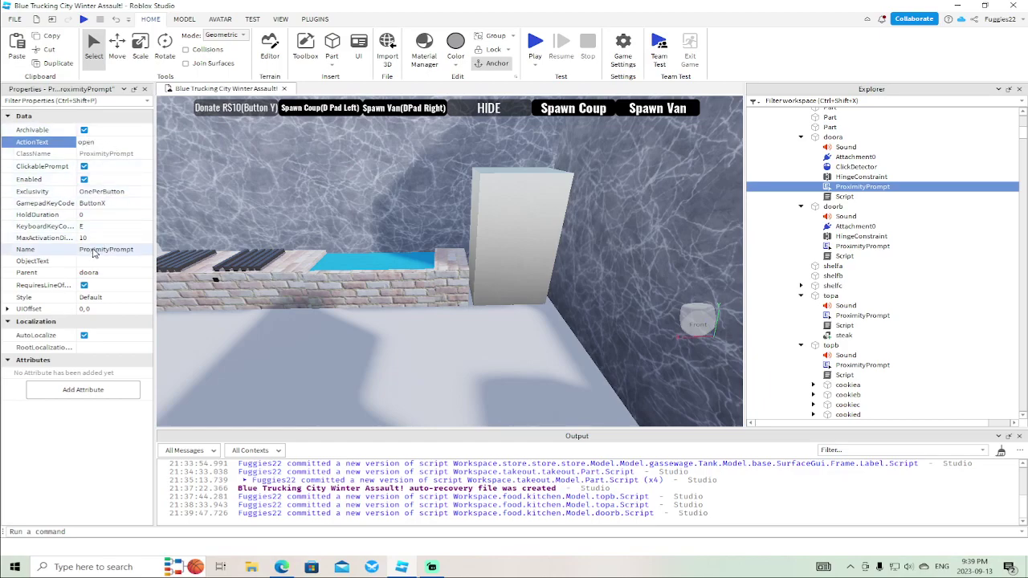
click(84, 285)
click(117, 205)
click(114, 215)
Delete doora's ClickDetector and enter a wait call on the first line of doora's script
click(851, 166)
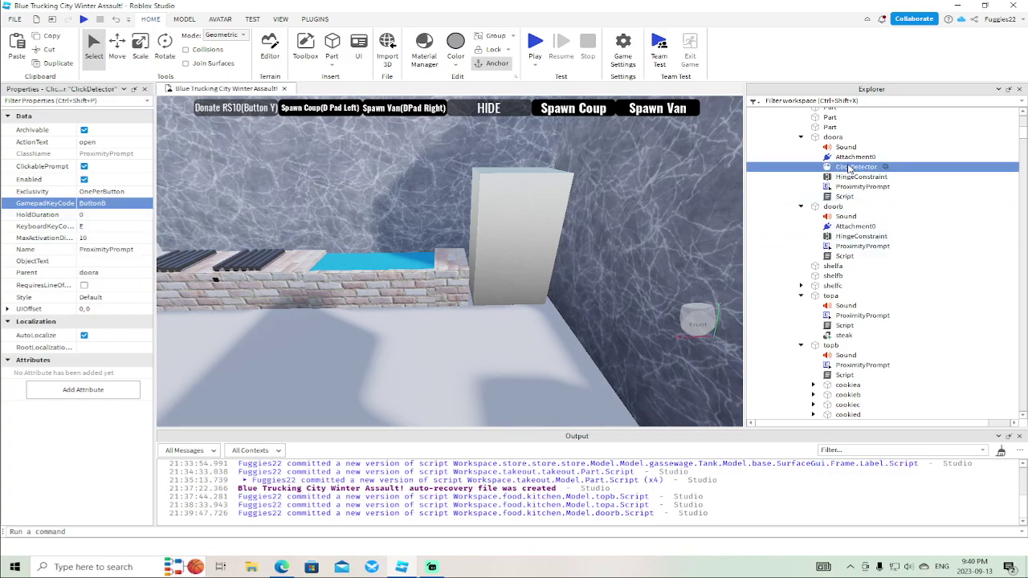
key(Delete)
double_click(845, 186)
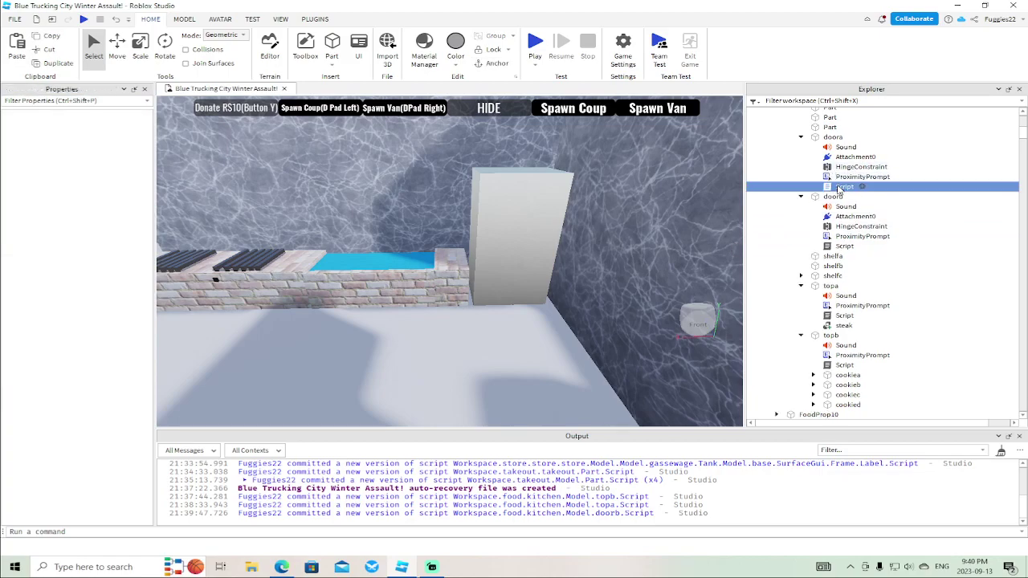
text(wait()
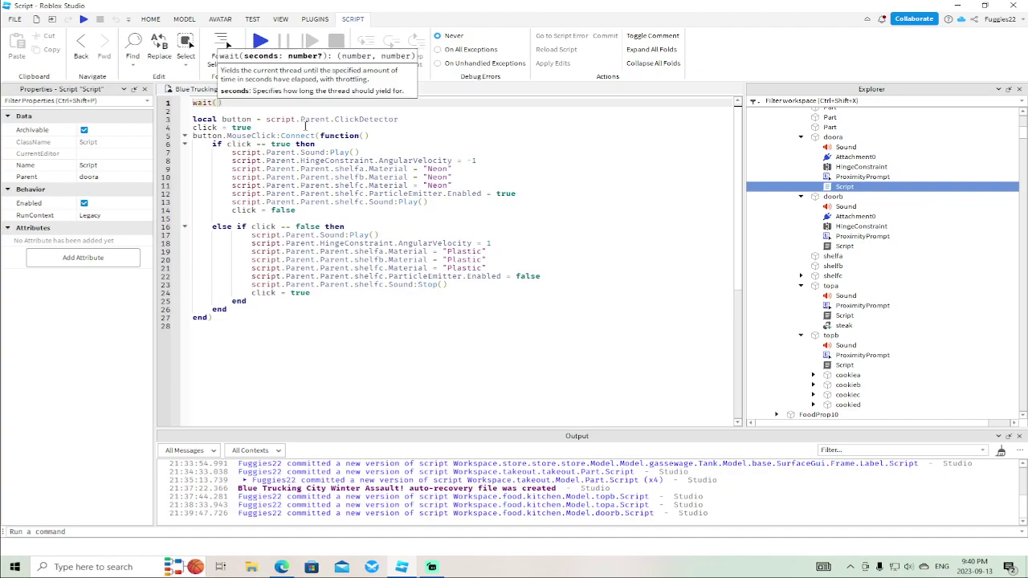
text(/1)
Point the button variable in doora's script to script.Parent.ProximityPrompt
click(411, 117)
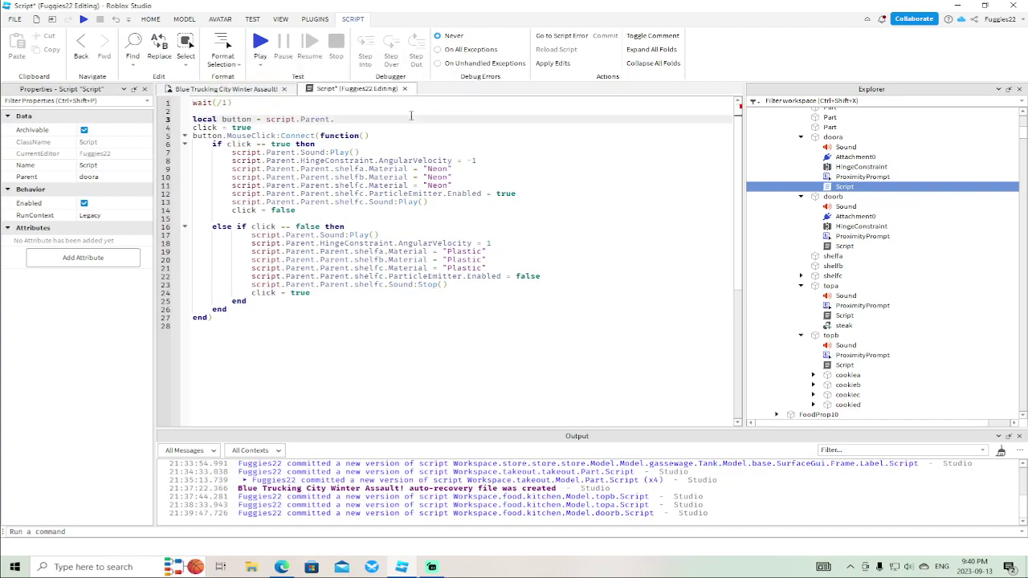
text(.)
key(Down)
key(Tab)
Replace MouseClick with TriggerEnded in the Connect line of doora's script
click(278, 136)
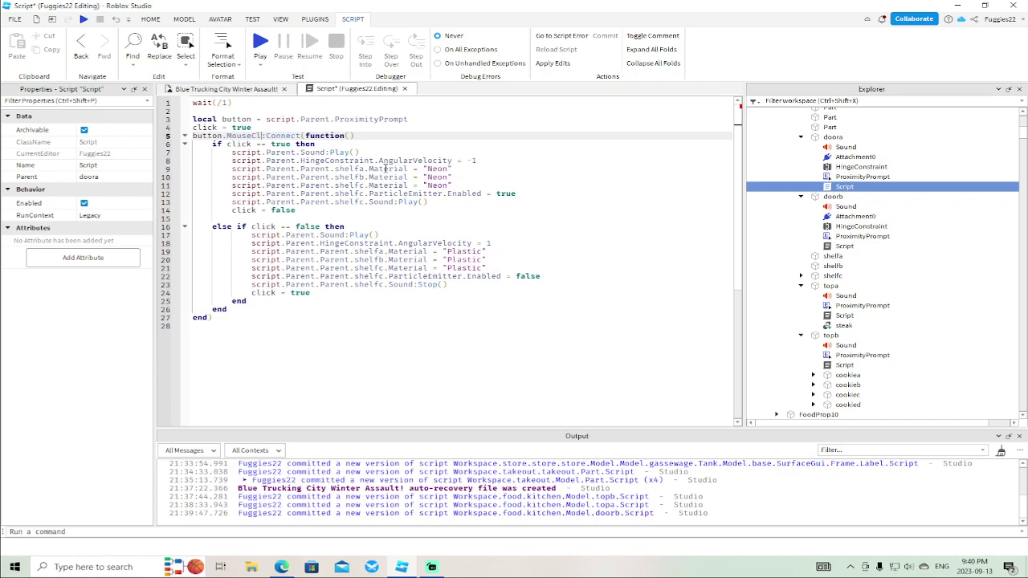
text(p)
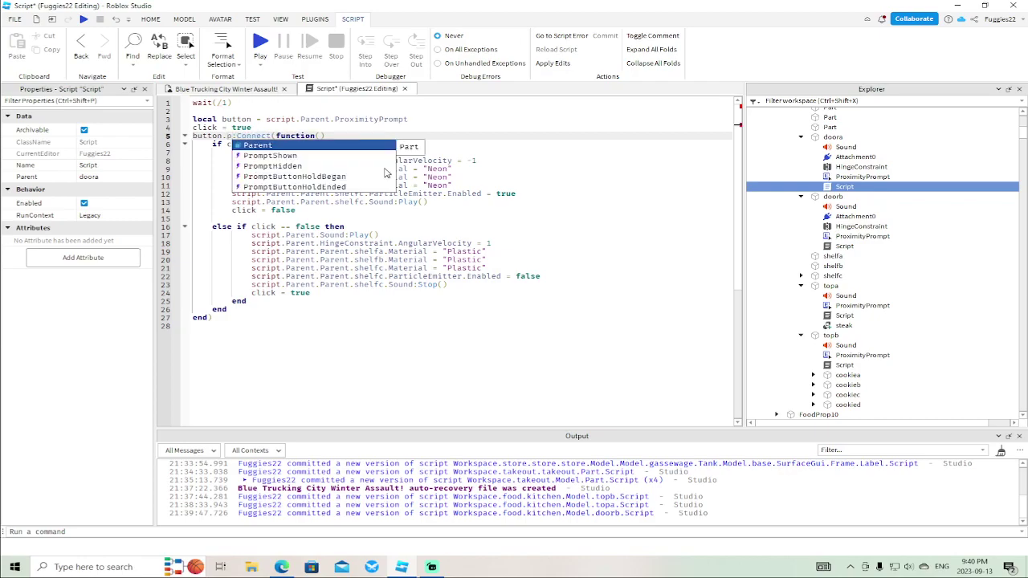
key(Escape)
text(t)
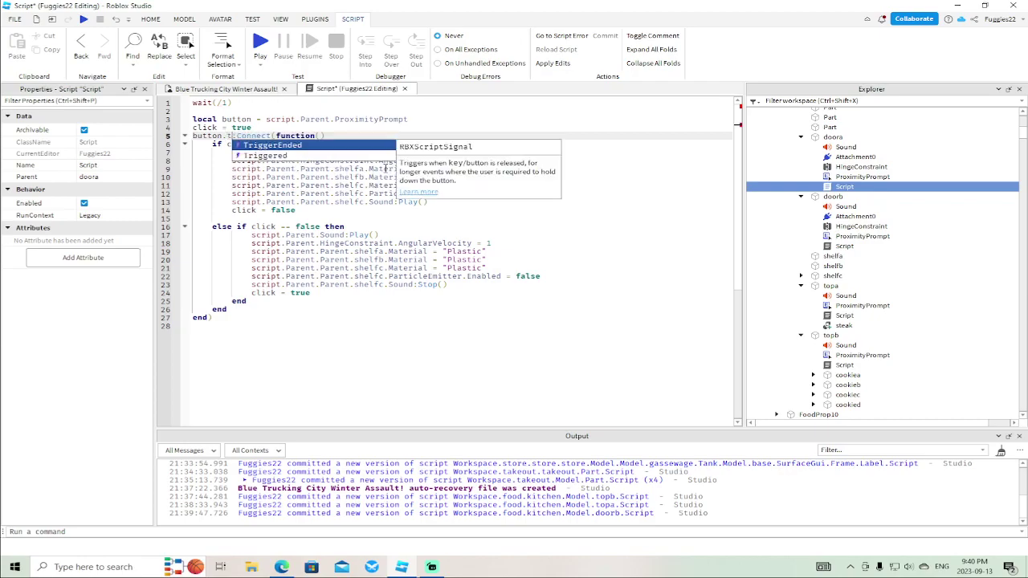
key(Tab)
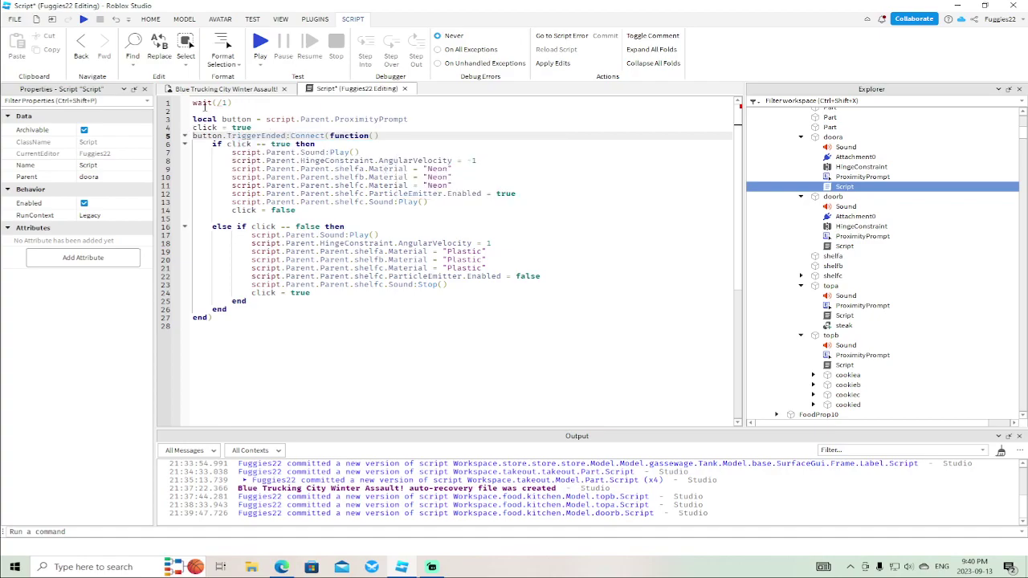
Correct the first line of doora's script to wait(.1) and close the script
click(223, 102)
key(BackSpace)
text(.)
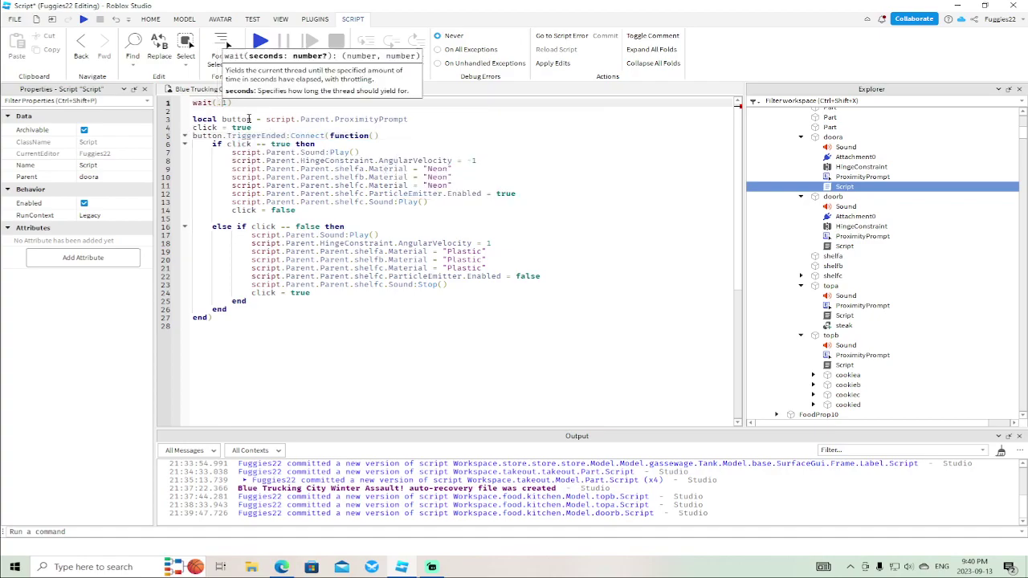
click(520, 172)
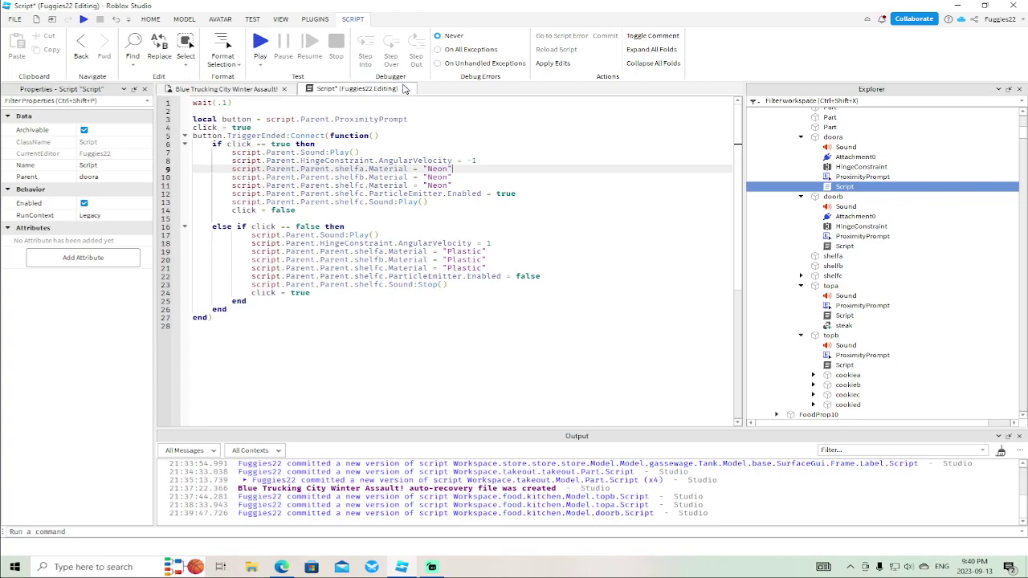
click(407, 89)
Set the first line of the load pipe tractor script under the red drink dispenser's pour part to wait(.1) and close it
right_drag(484, 228, 482, 229)
click(498, 241)
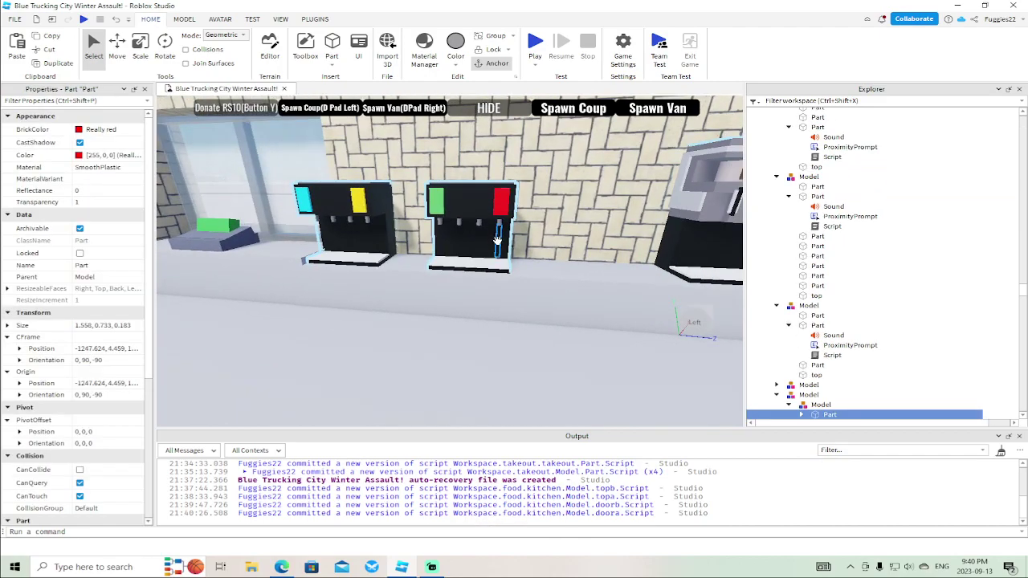
scroll(803, 361, down, 4)
click(800, 302)
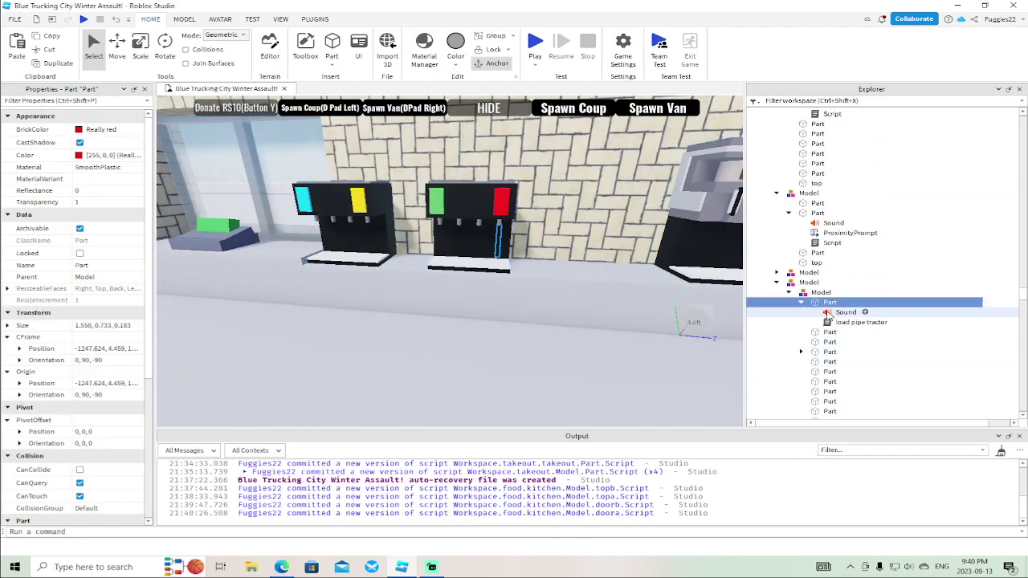
double_click(852, 322)
click(219, 102)
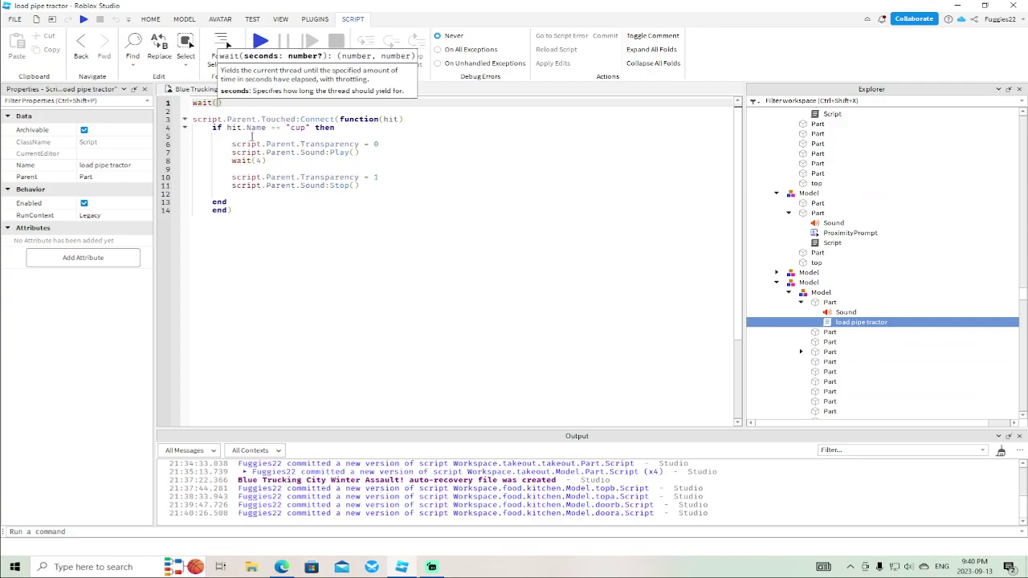
text(.1)
click(363, 238)
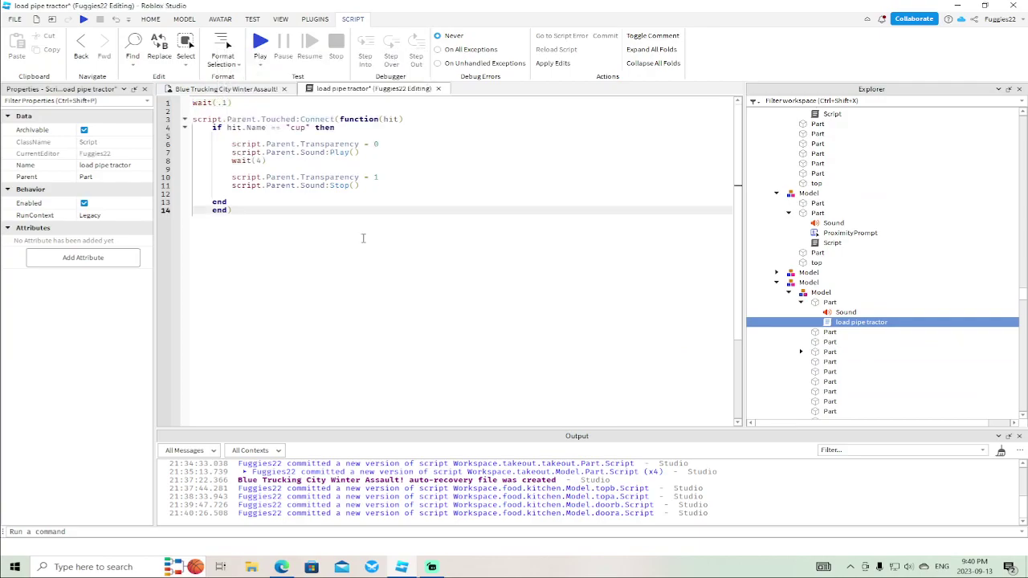
click(438, 89)
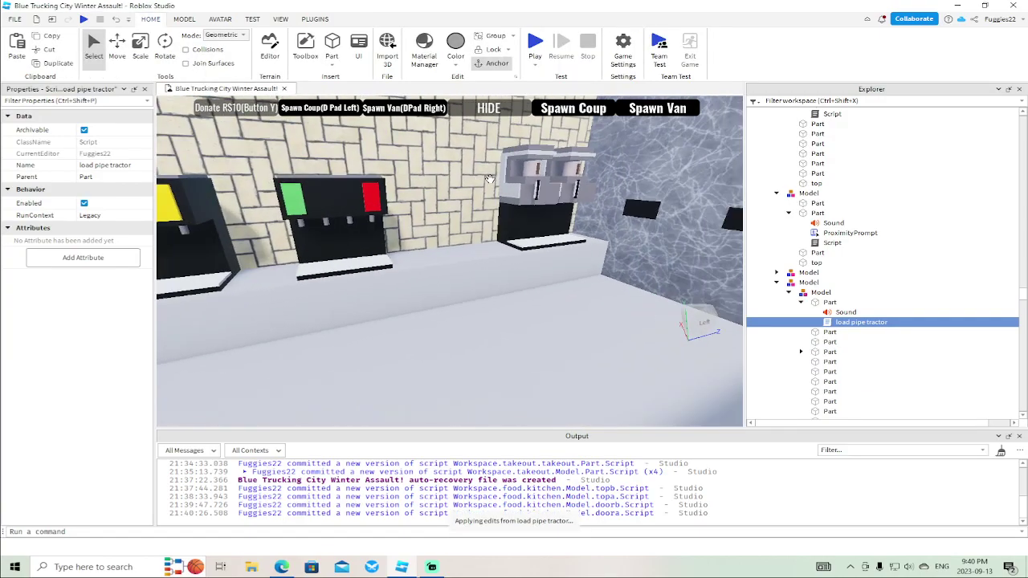
Playtest the game to check the output for script errors, and stop the test
key(w)
right_drag(488, 179, 488, 179)
key(w)
key(s)
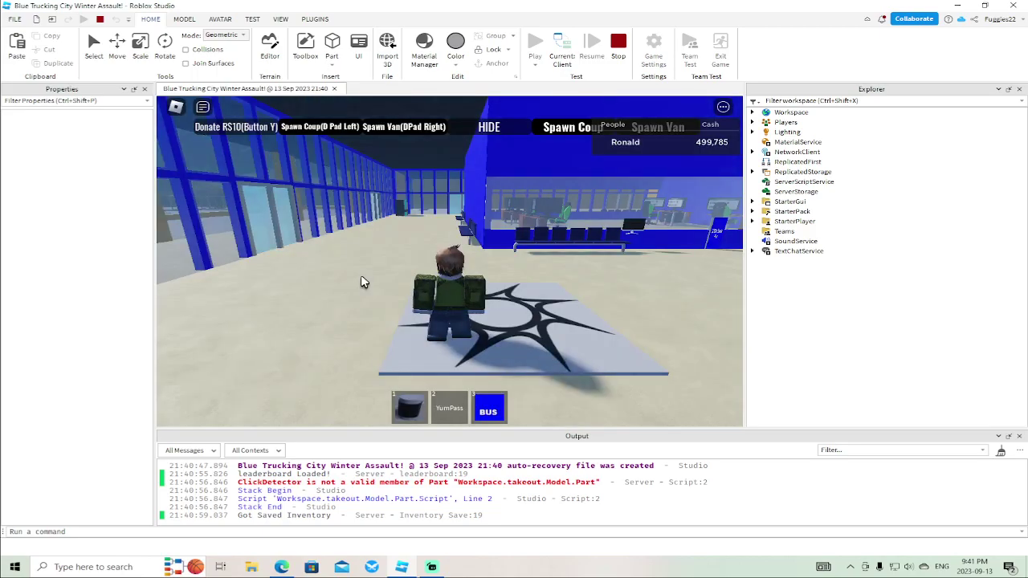
right_drag(328, 267, 329, 267)
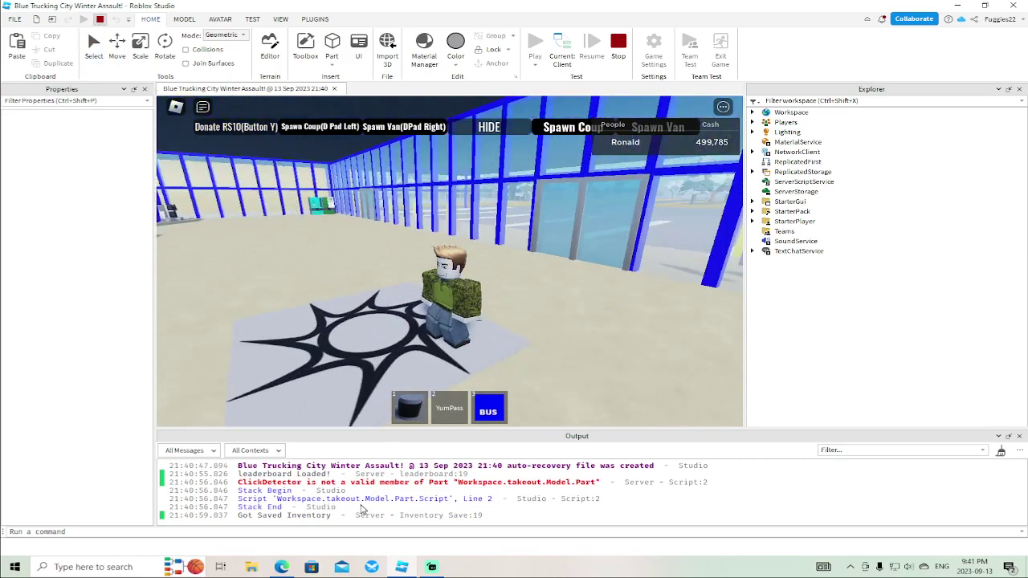
click(385, 515)
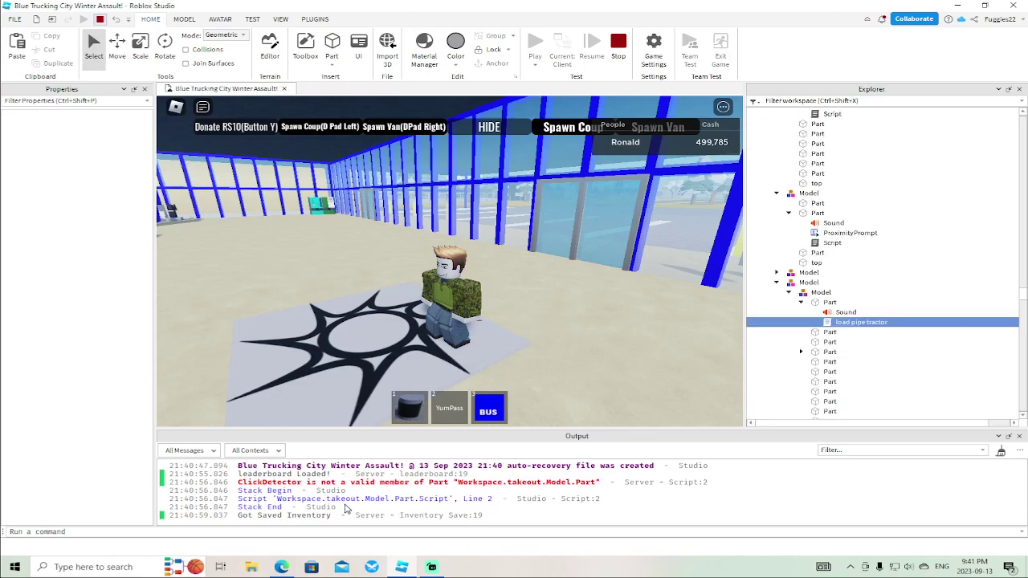
key(shift+F5)
Open the takeout model's script named in the ClickDetector error and locate it and its ProximityPrompt in the object hierarchy
click(346, 499)
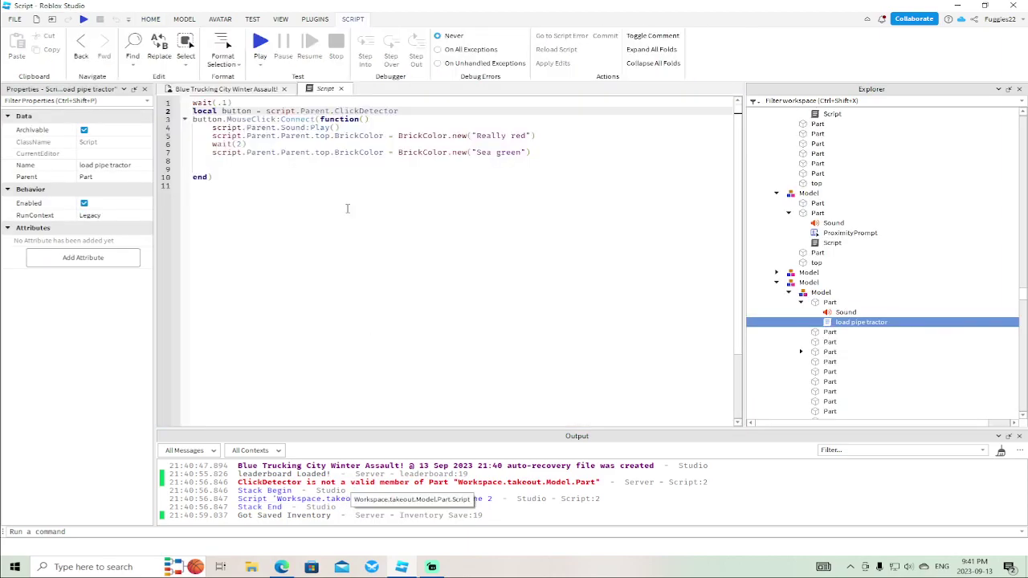
right_click(323, 91)
click(370, 127)
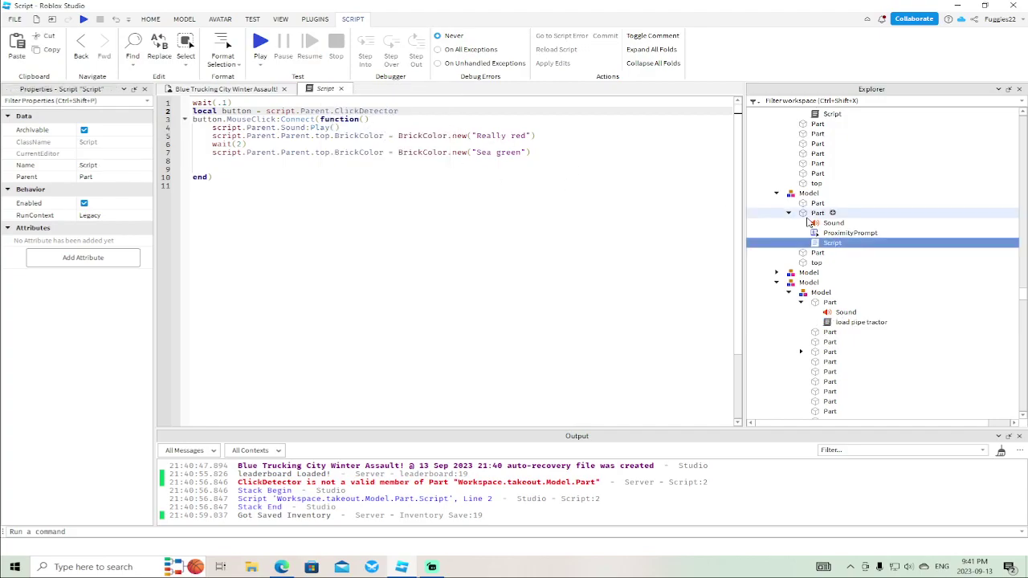
click(835, 234)
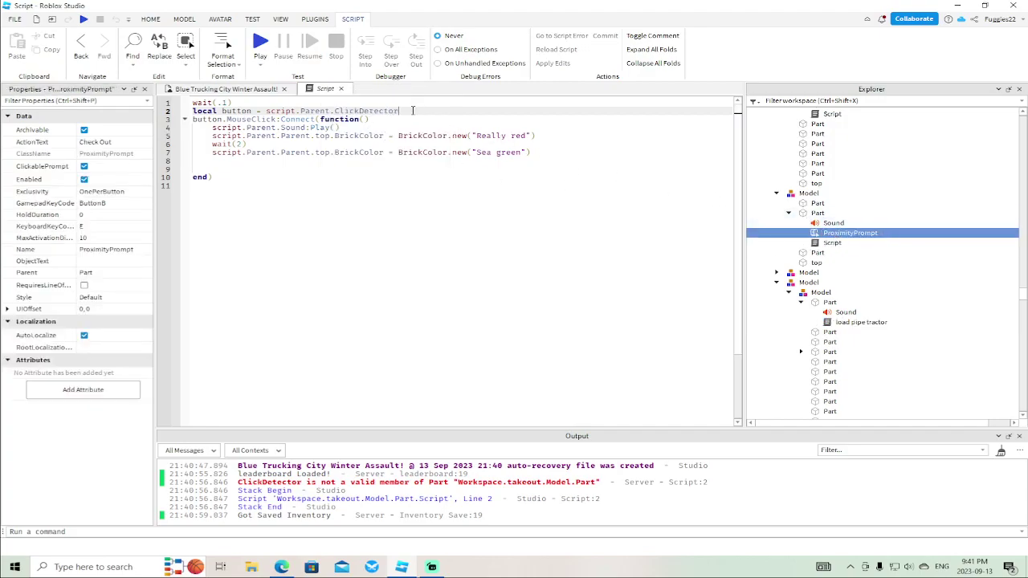
Point the takeout script's button variable to ProximityPrompt, replace its MouseClick event with TriggerEnded, and close the script
key(BackSpace)
key(BackSpace)
key(BackSpace)
key(BackSpace)
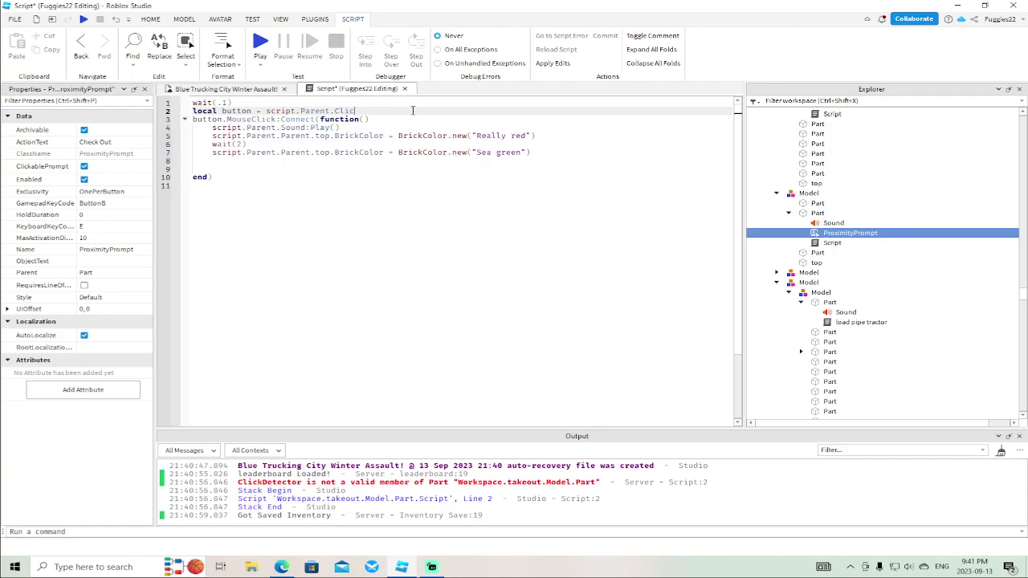
text(ProximityPrompt)
key(Tab)
click(278, 119)
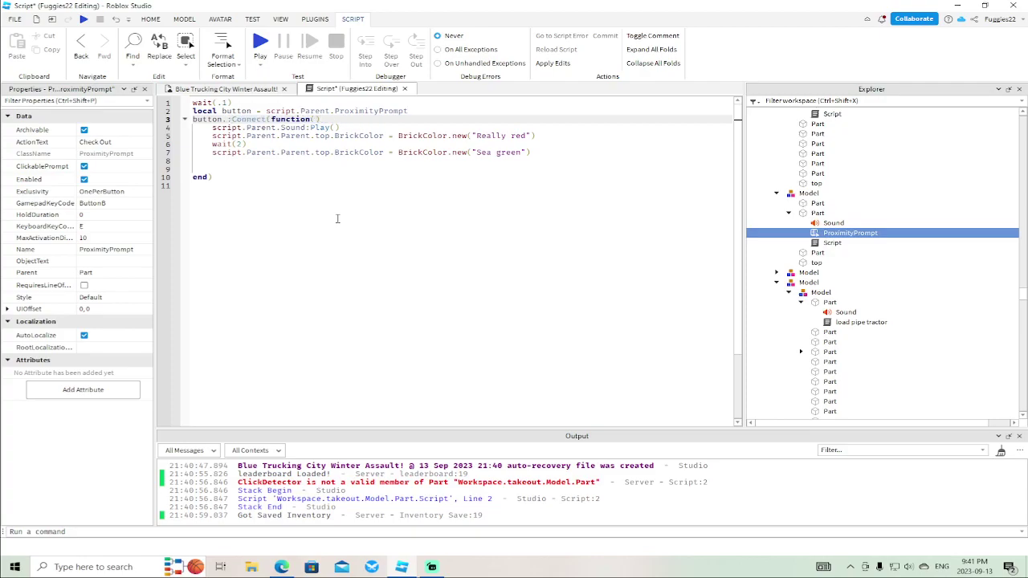
text(t)
key(Tab)
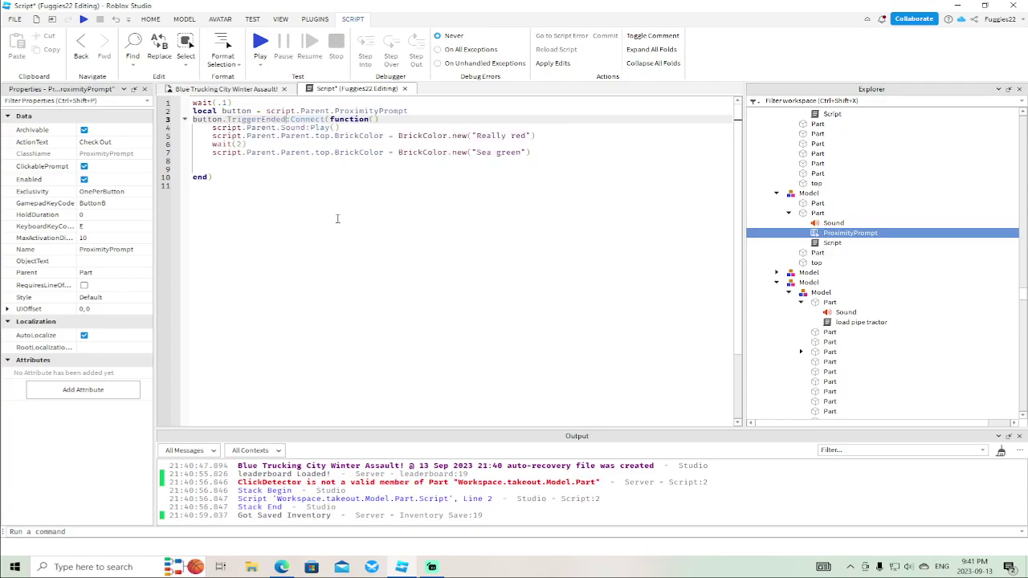
click(405, 88)
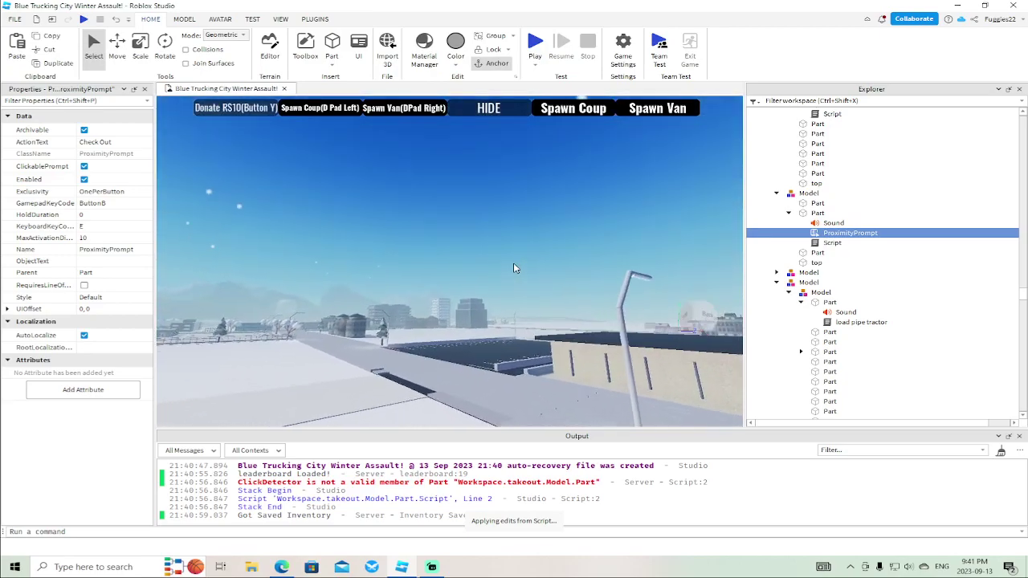
Examine the truck wash's green start button and its sound part in the object hierarchy for leftover click detectors
key(w)
right_drag(513, 263, 512, 262)
key(w)
key(w)
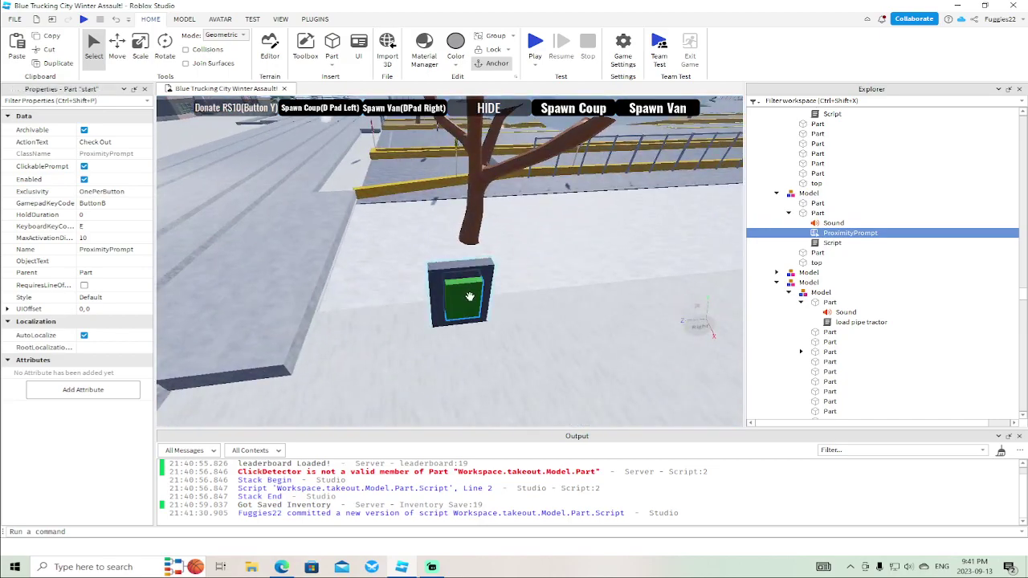
click(460, 293)
click(801, 330)
click(803, 332)
click(580, 294)
scroll(580, 295, down, 6)
right_drag(579, 296, 578, 294)
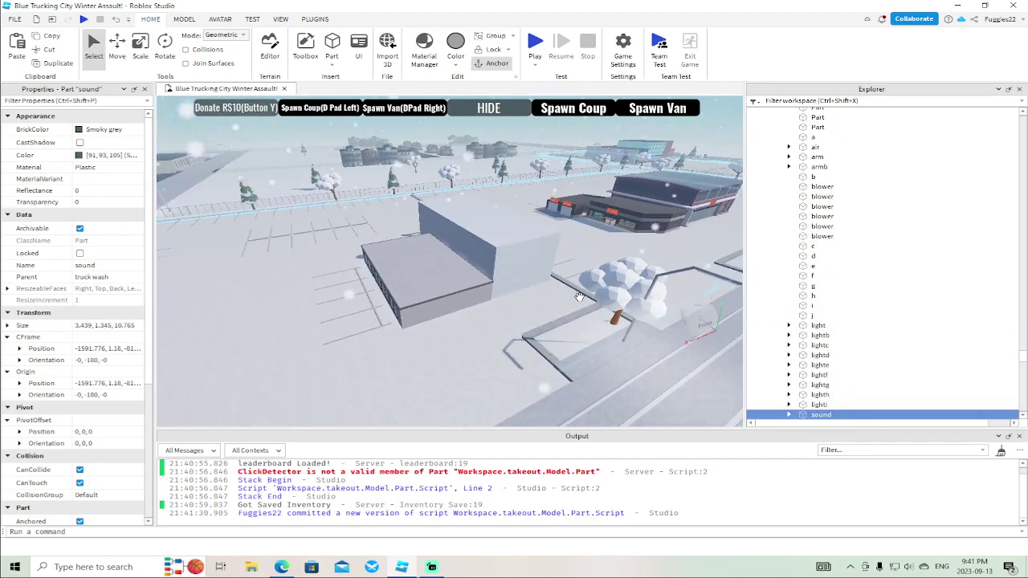
Check the green-topped counter terminal and the wall device beside the Log In sign for their proximity prompts
key(w)
key(w)
key(w)
click(581, 268)
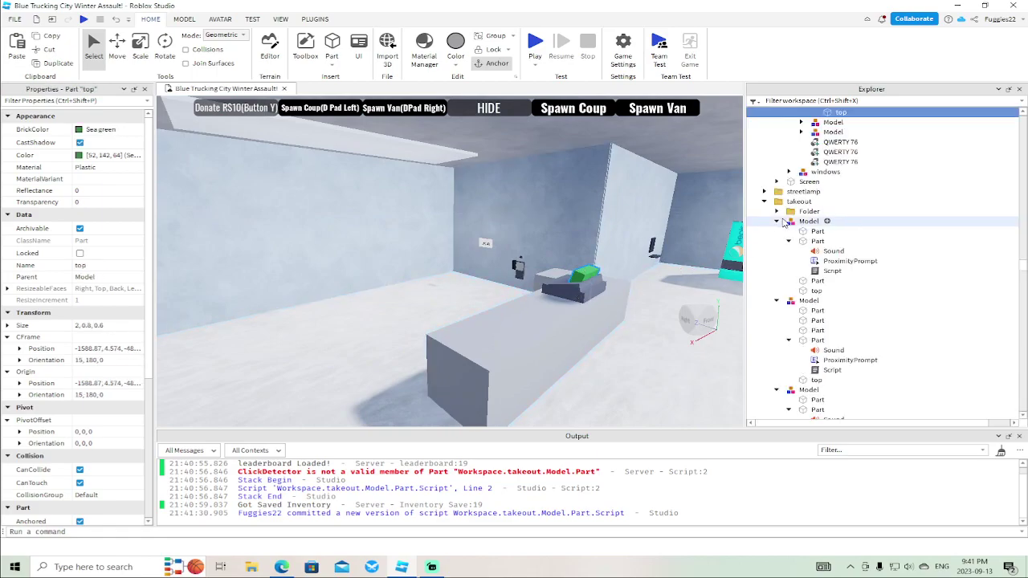
scroll(828, 119, up, 2)
scroll(823, 161, up, 2)
right_drag(588, 326, 588, 326)
key(w)
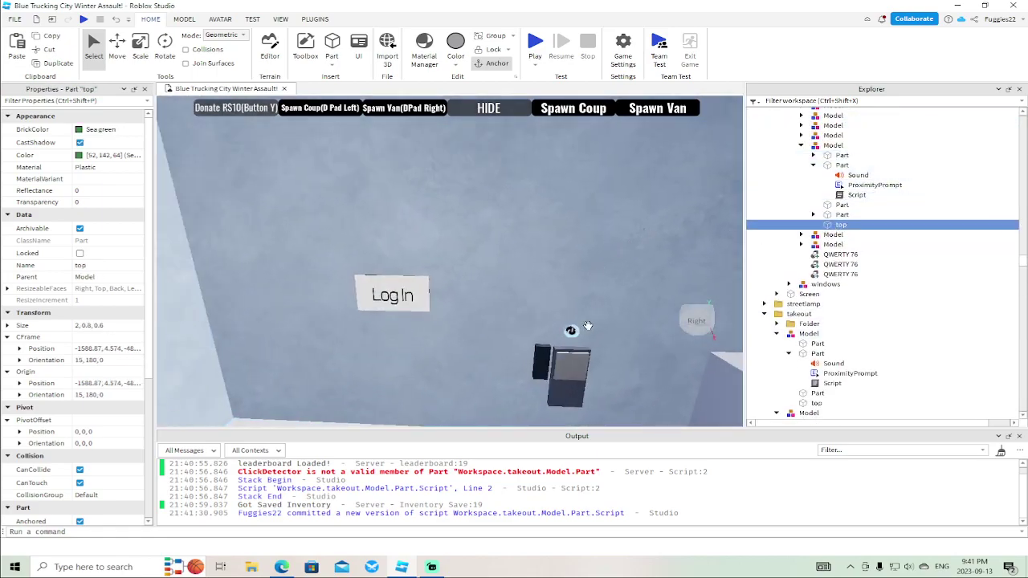
click(566, 366)
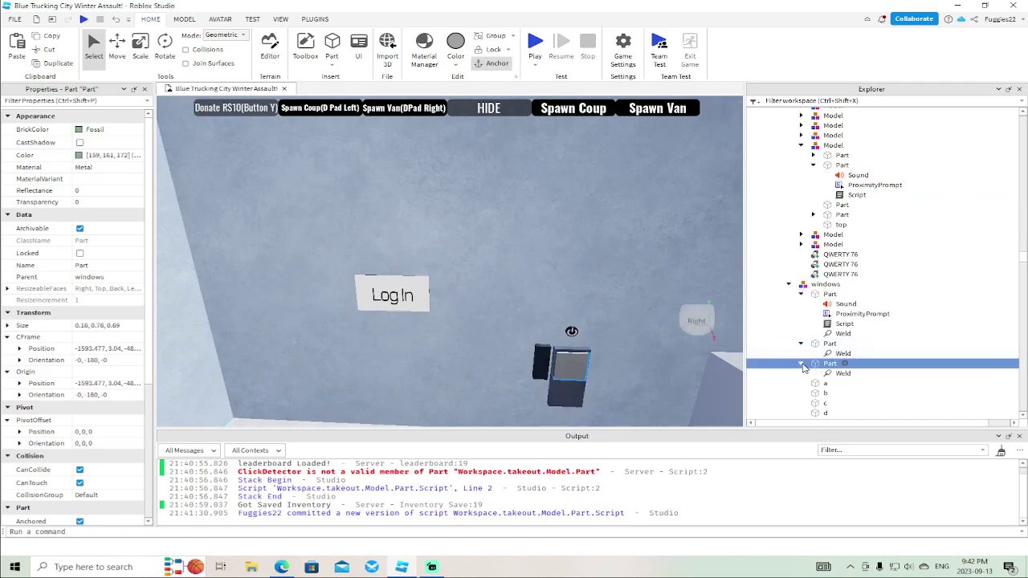
Add a ProximityPrompt to the button part beside the city bus depot's garage door
key(s)
right_drag(620, 281, 620, 282)
key(w)
key(w)
scroll(518, 289, up, 10)
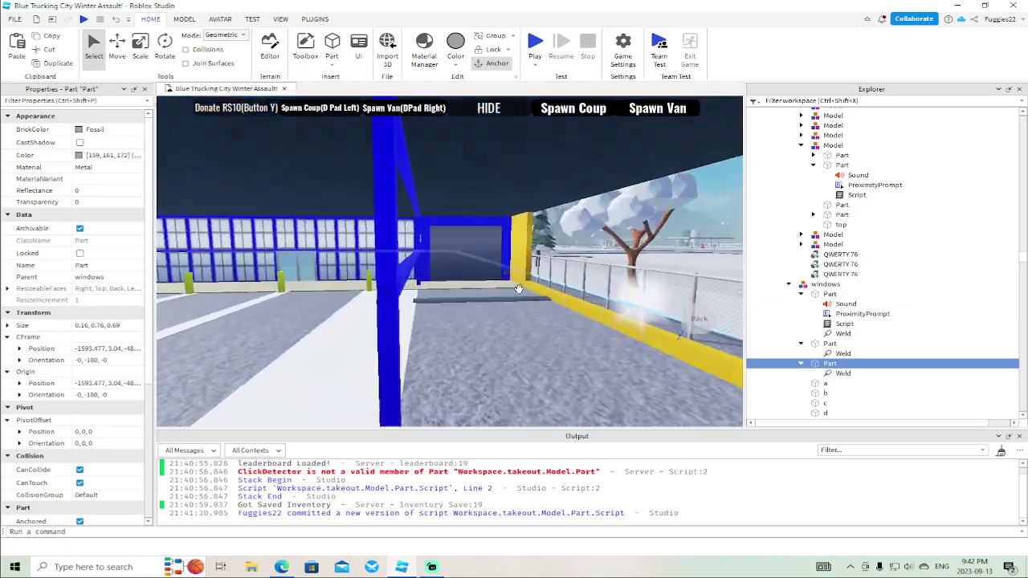
right_drag(519, 290, 519, 290)
scroll(526, 290, up, 2)
click(538, 299)
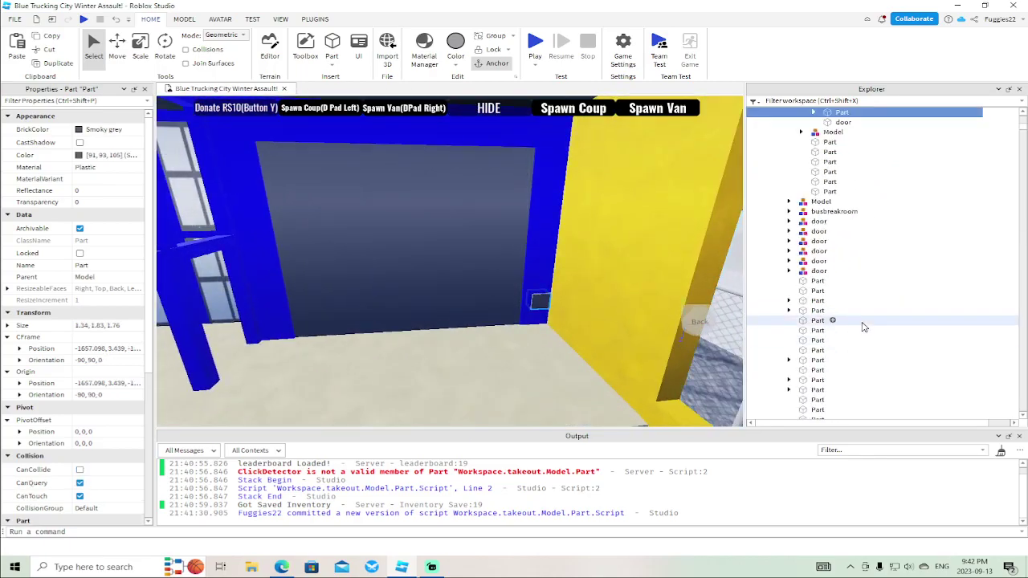
scroll(856, 175, up, 3)
click(813, 225)
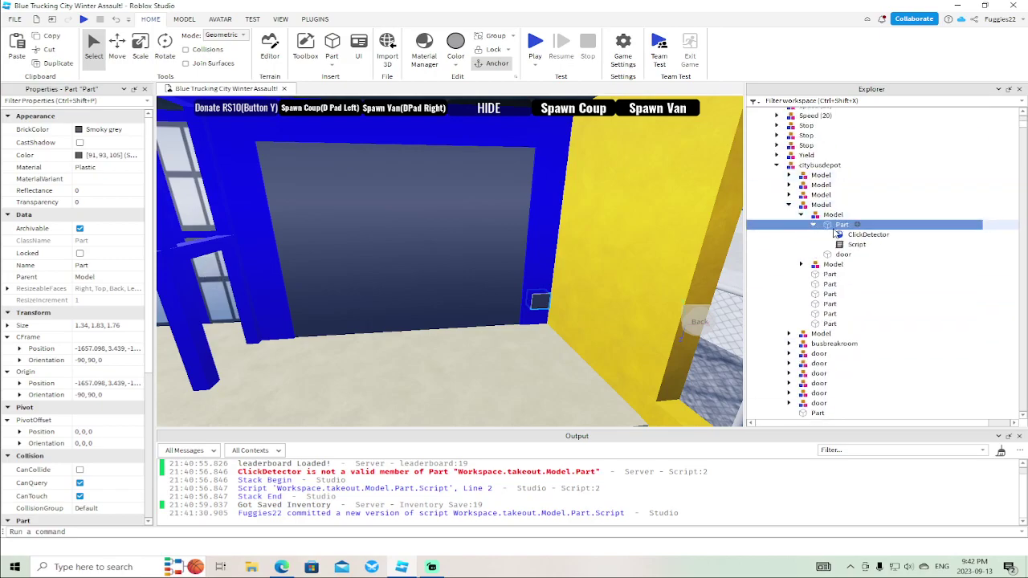
right_click(845, 228)
click(856, 276)
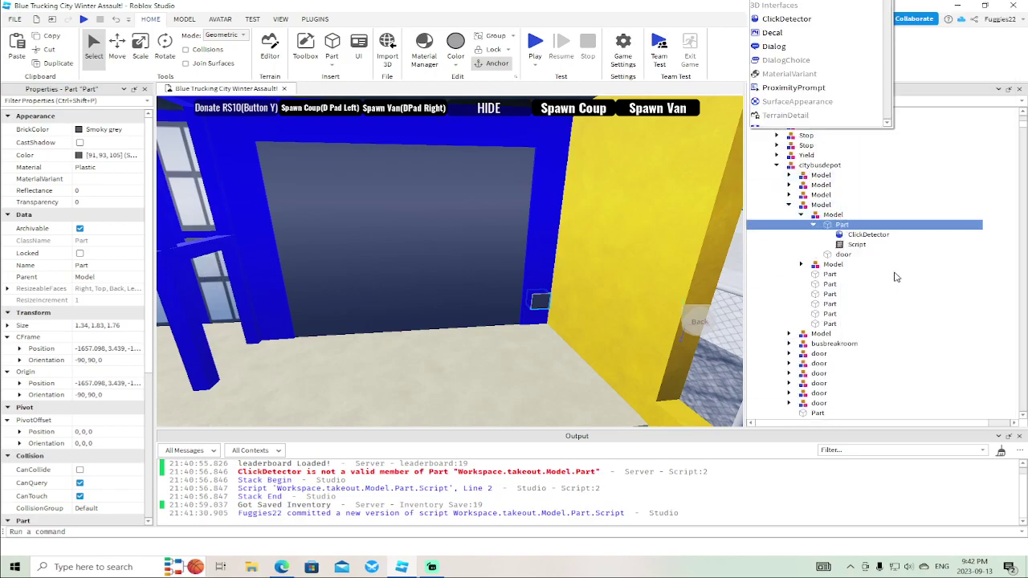
click(794, 87)
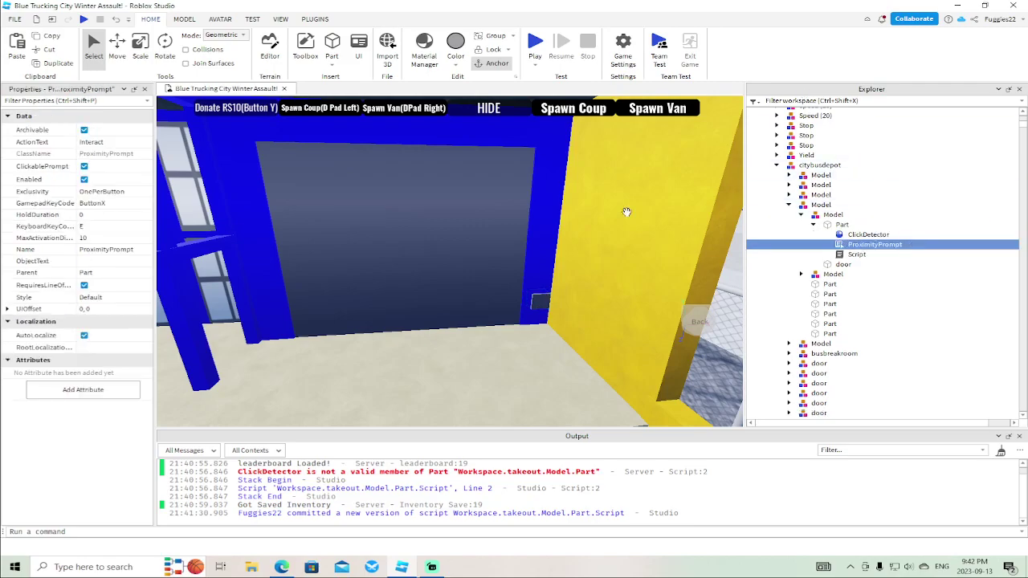
Set the new prompt's ActionText to open and GamepadKeyCode to ButtonB, and delete the button part's ClickDetector
click(118, 141)
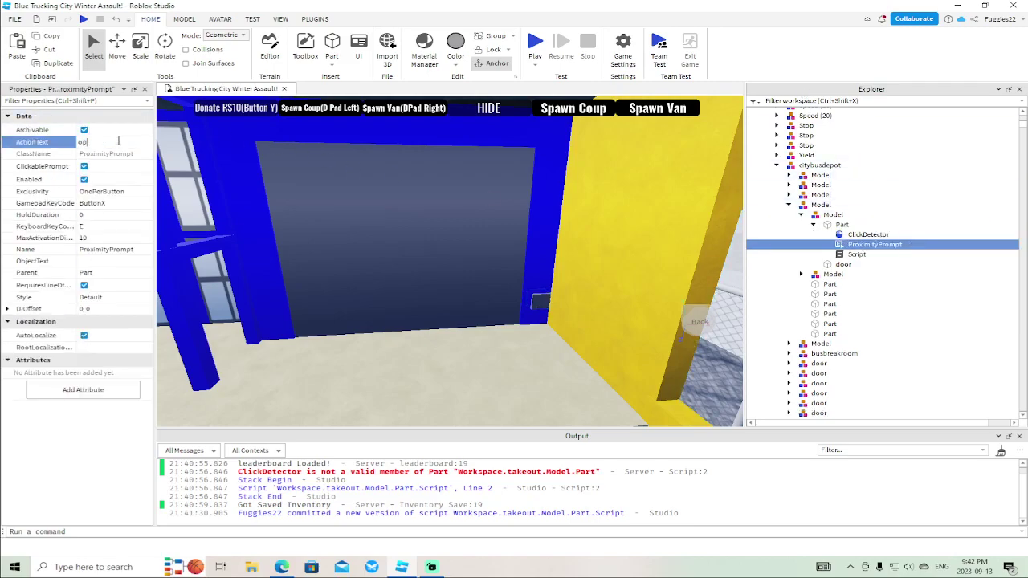
text(open)
click(118, 204)
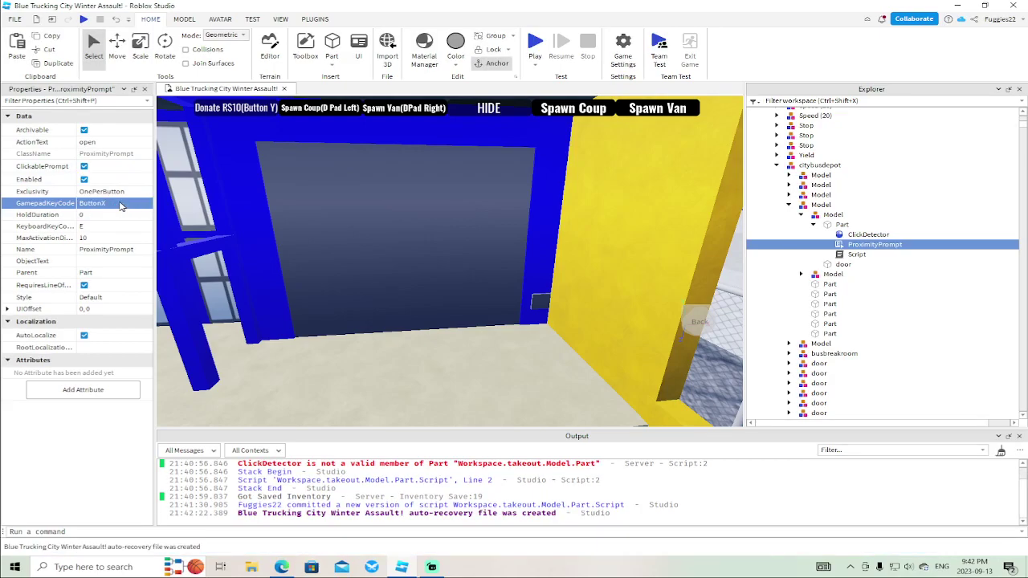
click(120, 206)
click(115, 245)
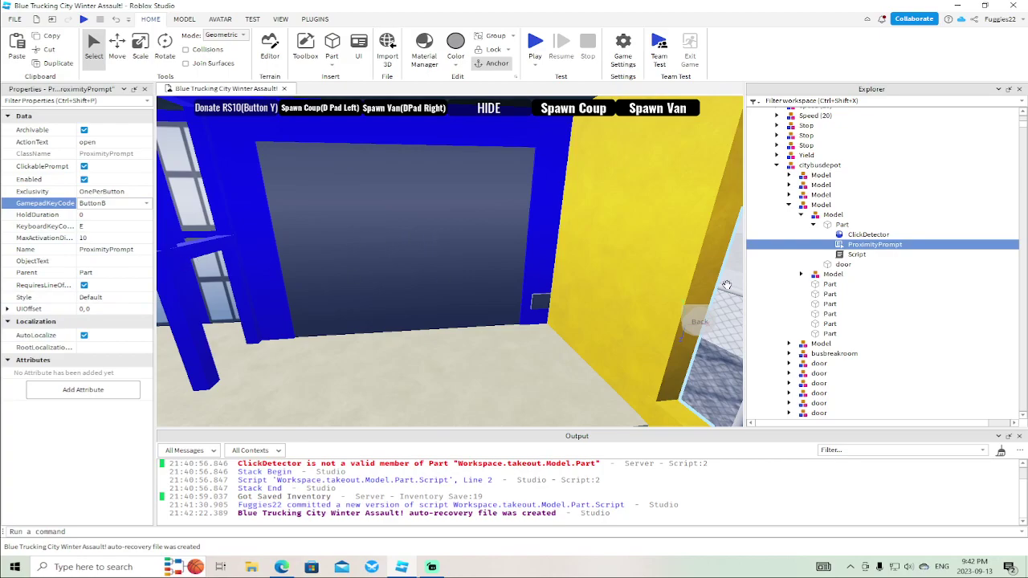
click(852, 235)
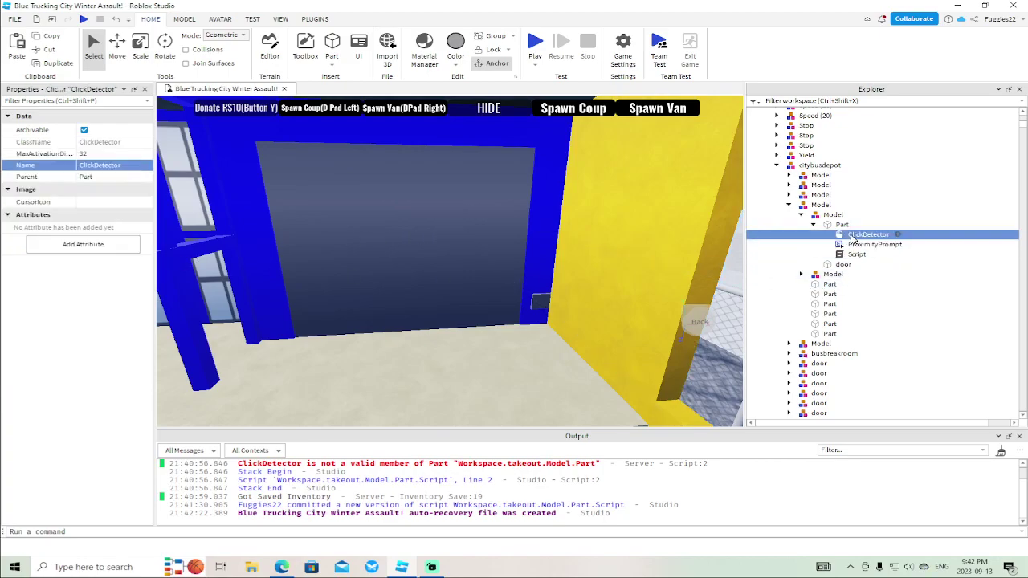
key(Delete)
Open the bus depot door button's script and add wait(.1) as its first line
double_click(854, 244)
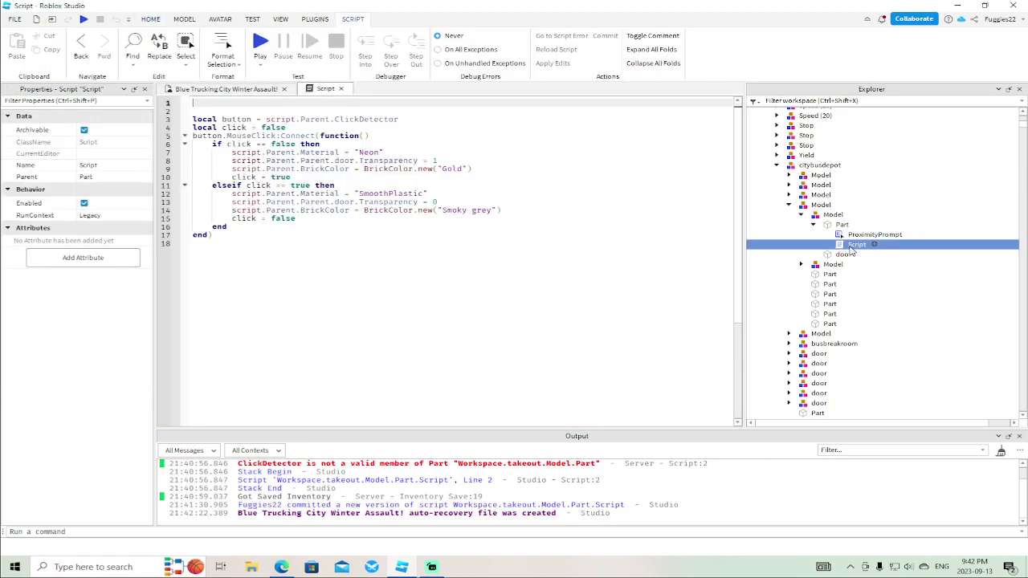
click(409, 118)
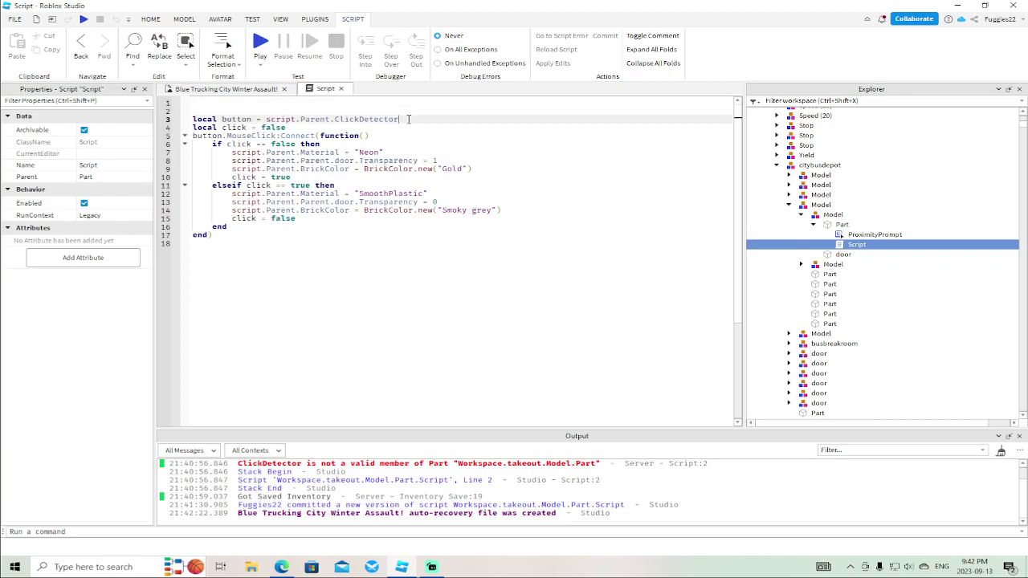
click(363, 105)
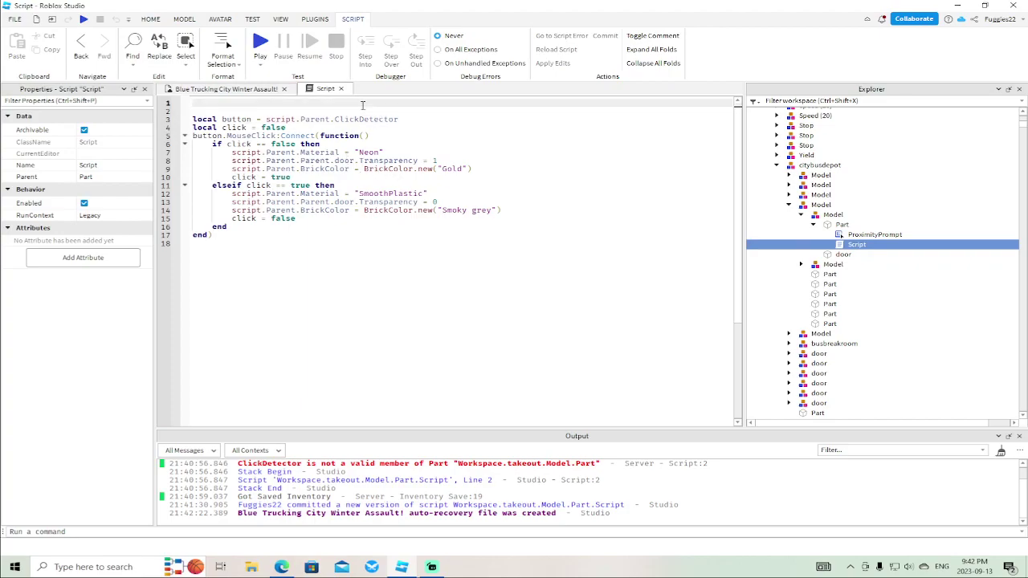
text(wait(.1)
Point the door script's button variable to ProximityPrompt, replace MouseClick with TriggerEnded, and close the script
click(412, 120)
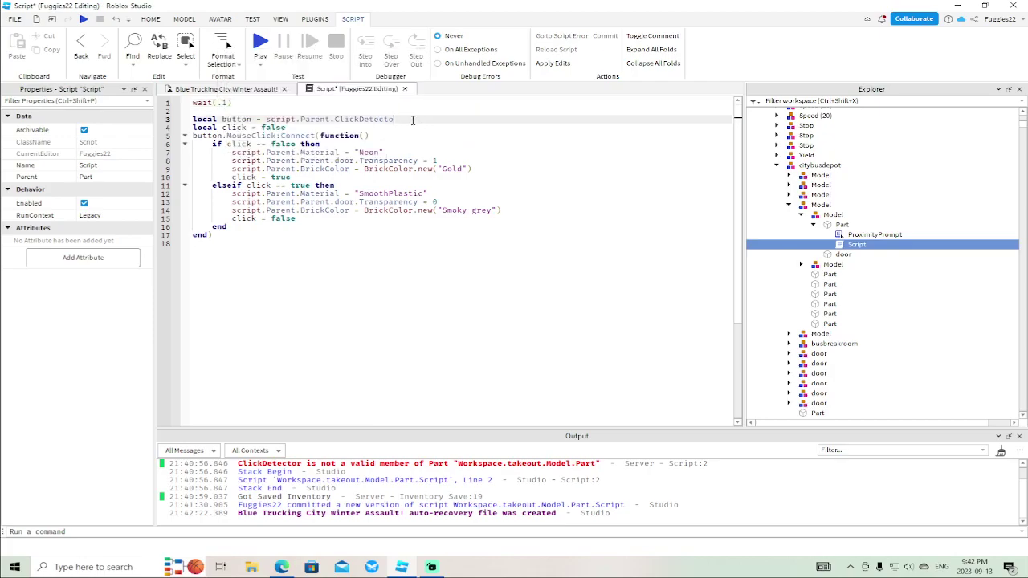
text(p)
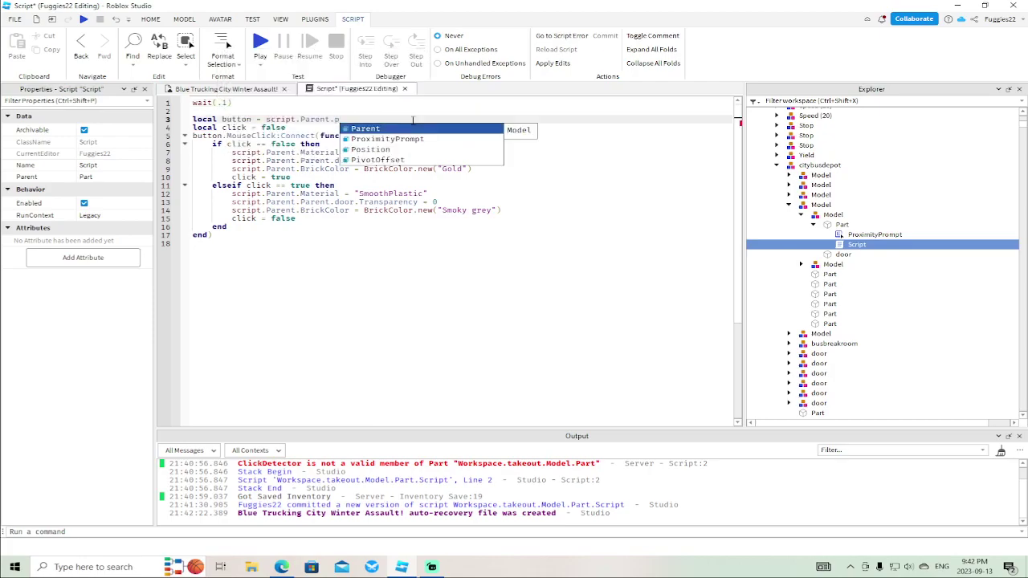
key(Down)
key(Return)
click(277, 135)
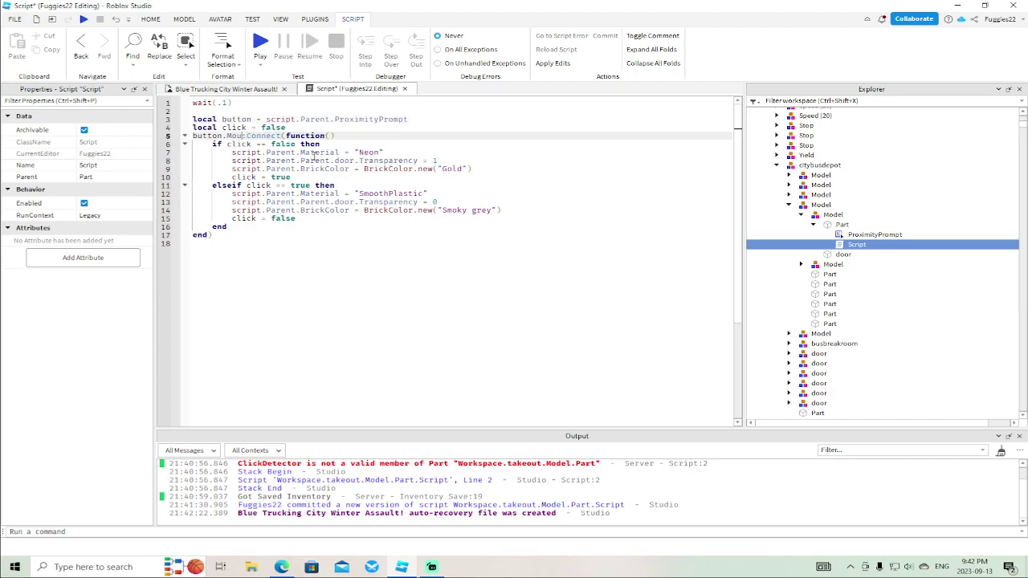
text(t)
key(Tab)
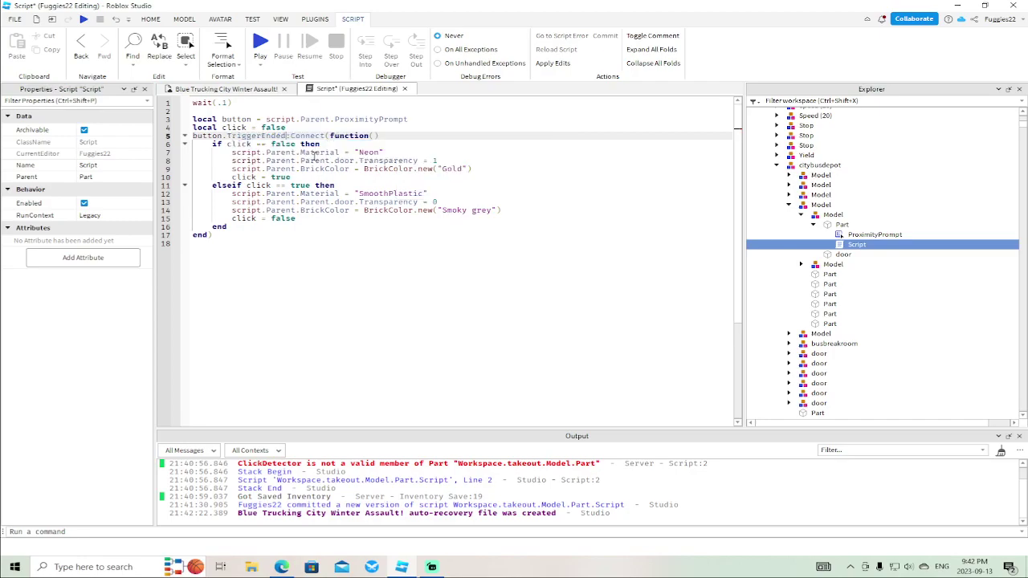
click(404, 89)
Add a ProximityPrompt to the button part beside the bus depot's other garage door
key(w)
right_drag(503, 244, 502, 245)
key(w)
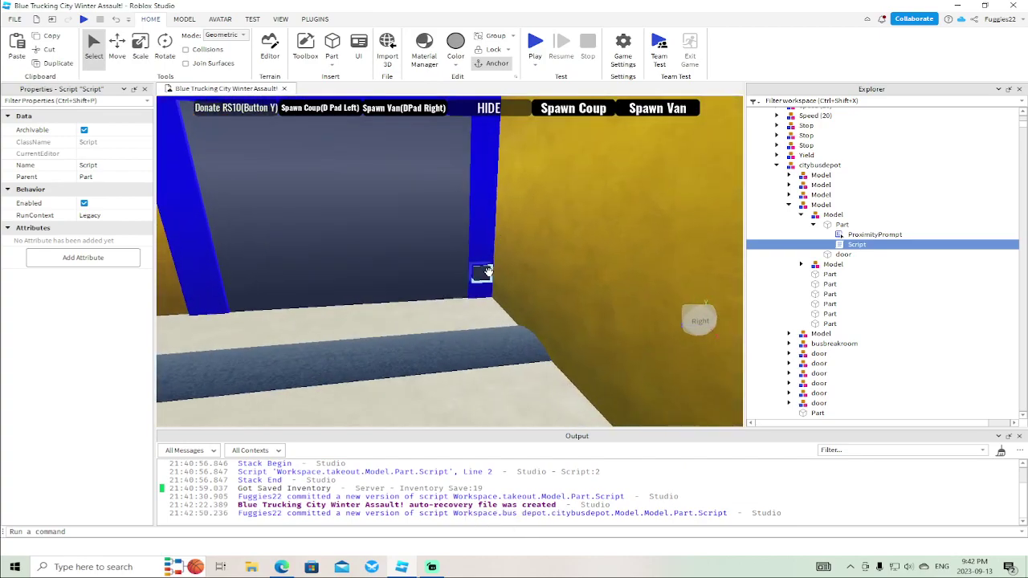
click(486, 271)
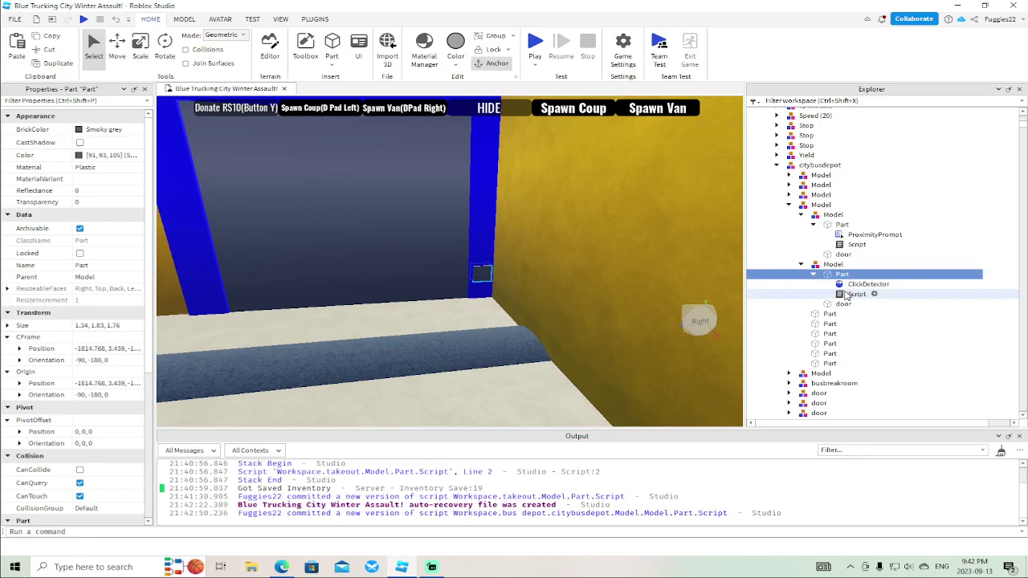
right_click(843, 275)
click(883, 276)
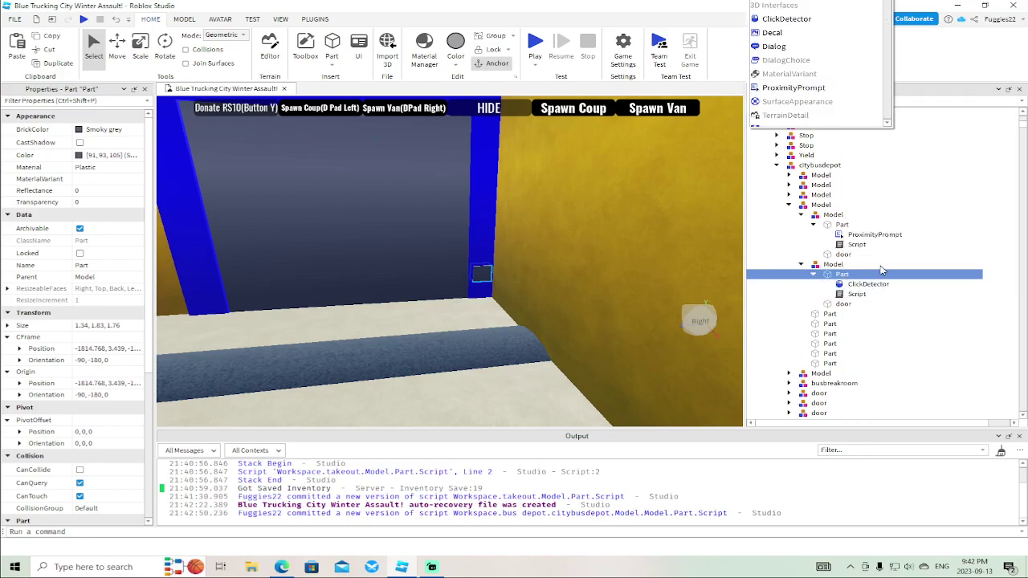
click(795, 88)
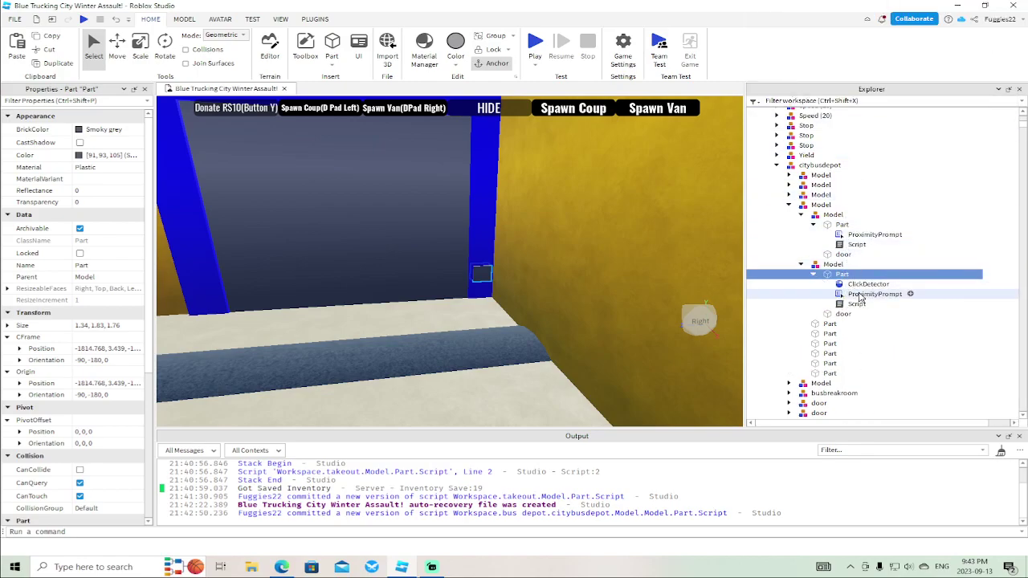
Set the second door prompt's ActionText to open and its GamepadKeyCode to ButtonB
click(861, 295)
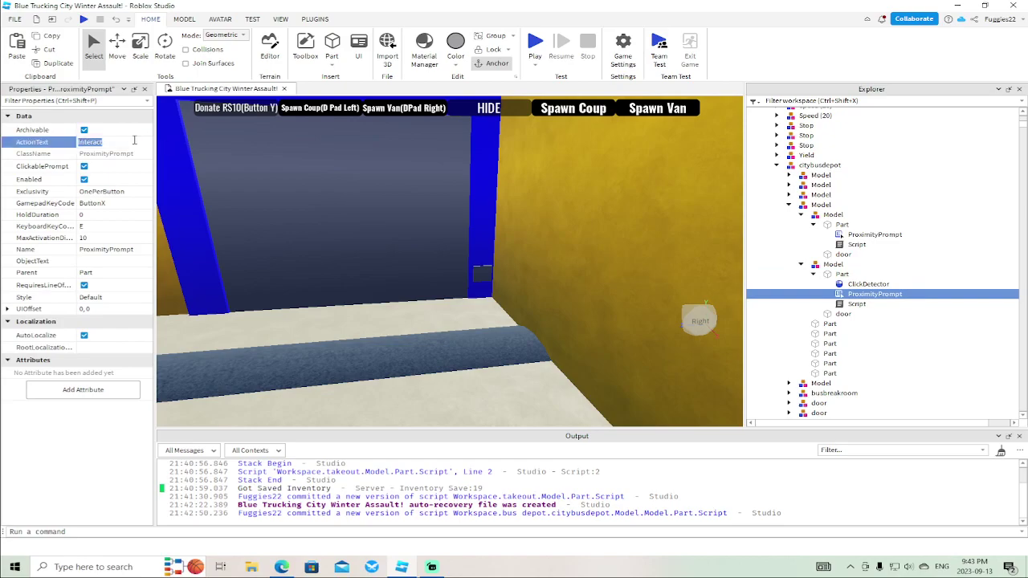
click(124, 206)
click(125, 207)
click(119, 214)
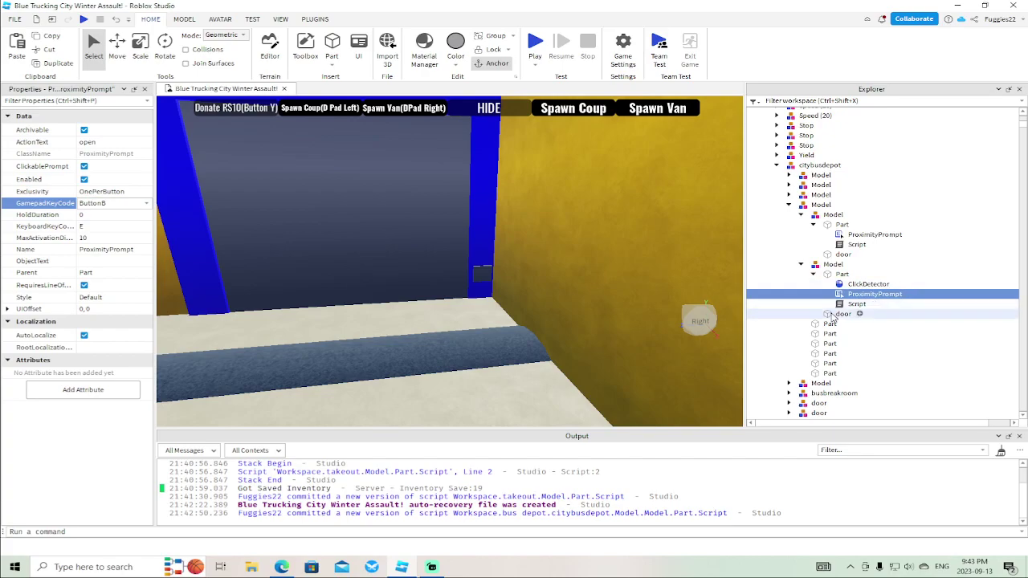
Open the script of the second bus depot door's button and add wait(.1) as its first line
double_click(857, 304)
text(w)
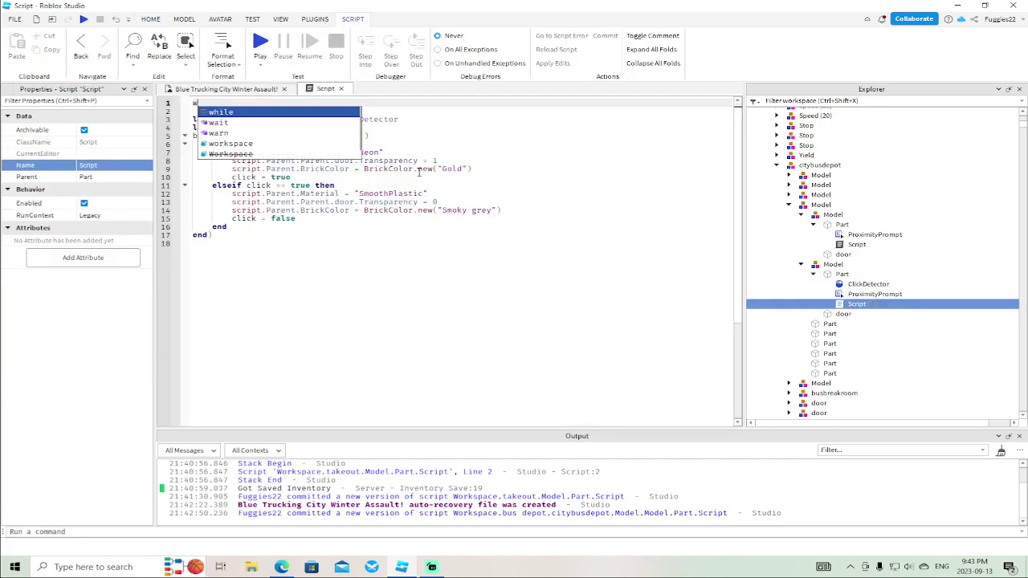
text(ait(.1)
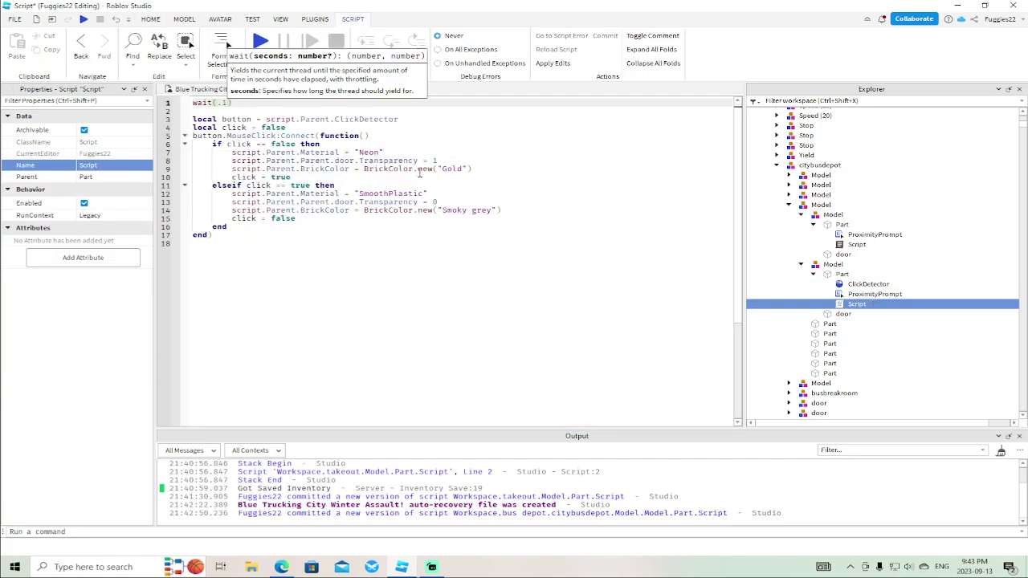
Point the second depot door script's button variable to ProximityPrompt, replace MouseClick with TriggerEnded, and close the script
click(416, 120)
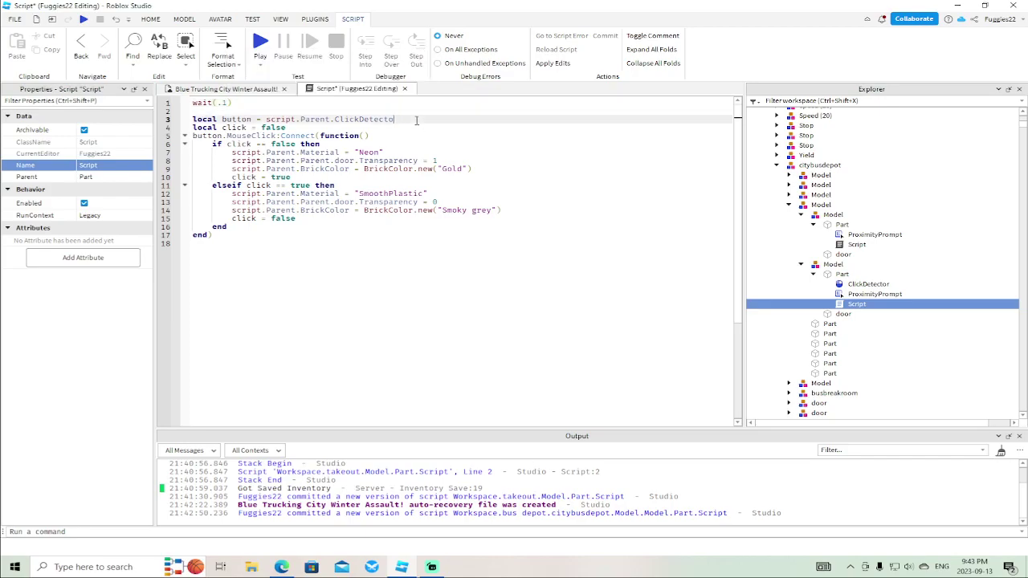
text(ProximityPrompt)
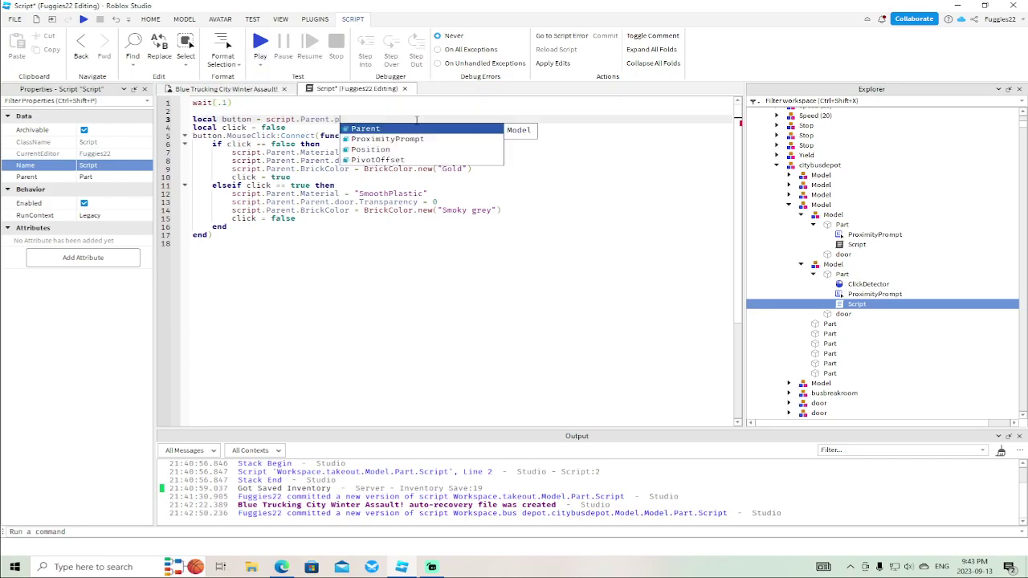
click(278, 135)
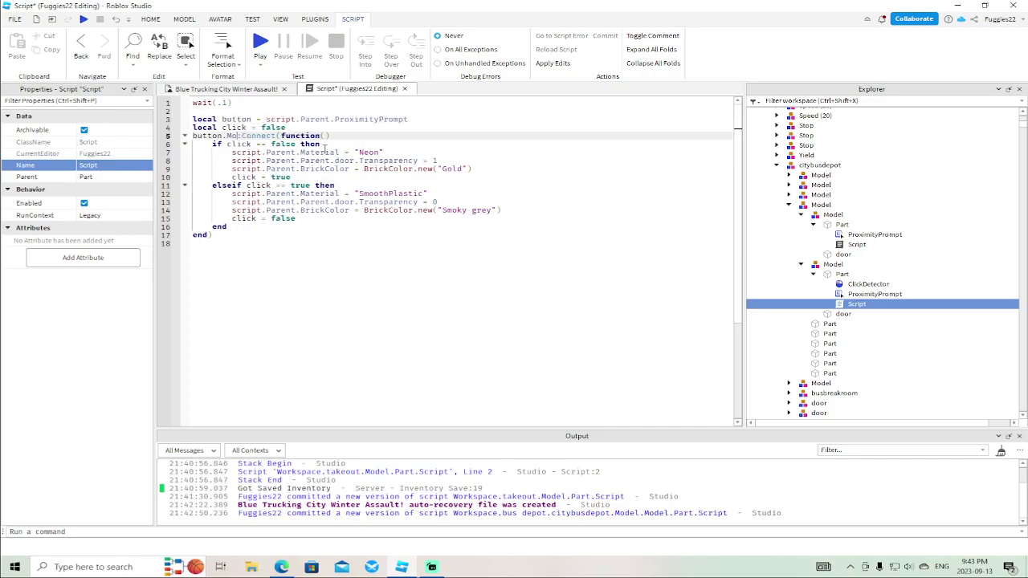
text(t)
click(324, 148)
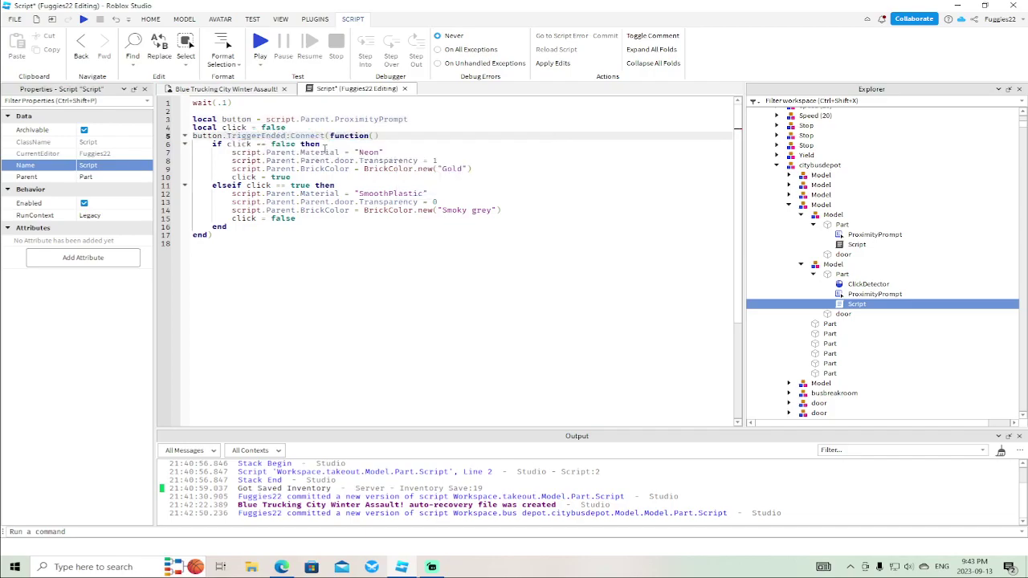
click(405, 90)
Select the button part on the brick wall beside the junkyard building's door and expand its contents
key(s)
right_drag(508, 215, 523, 232)
key(s)
key(w)
click(477, 241)
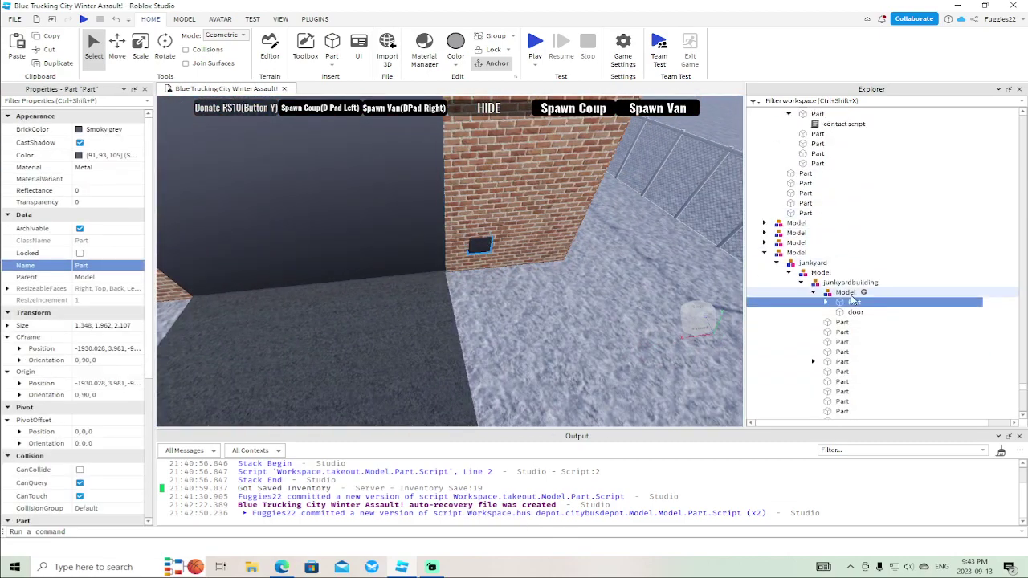
click(824, 301)
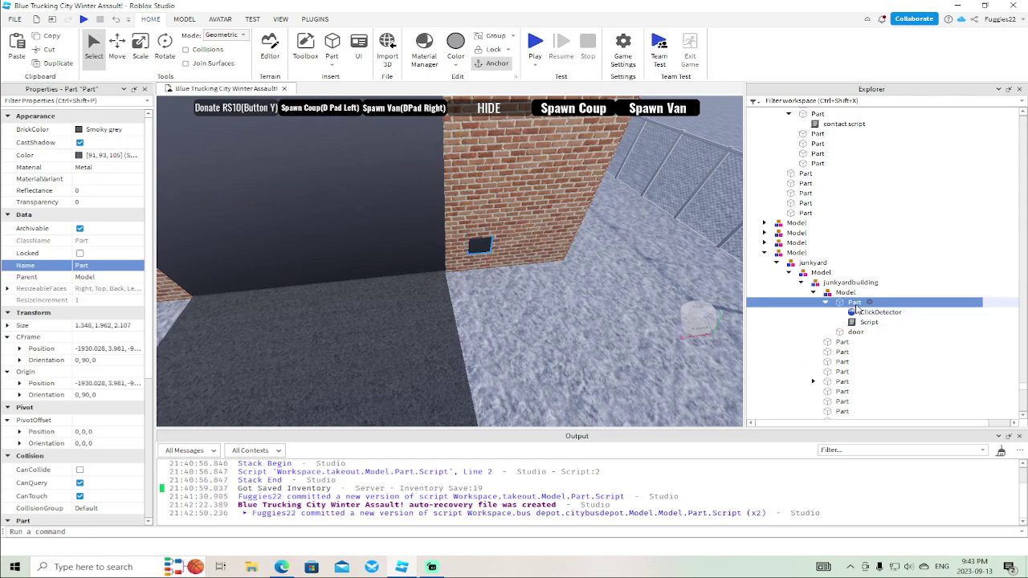
right_click(853, 304)
click(900, 275)
right_click(853, 304)
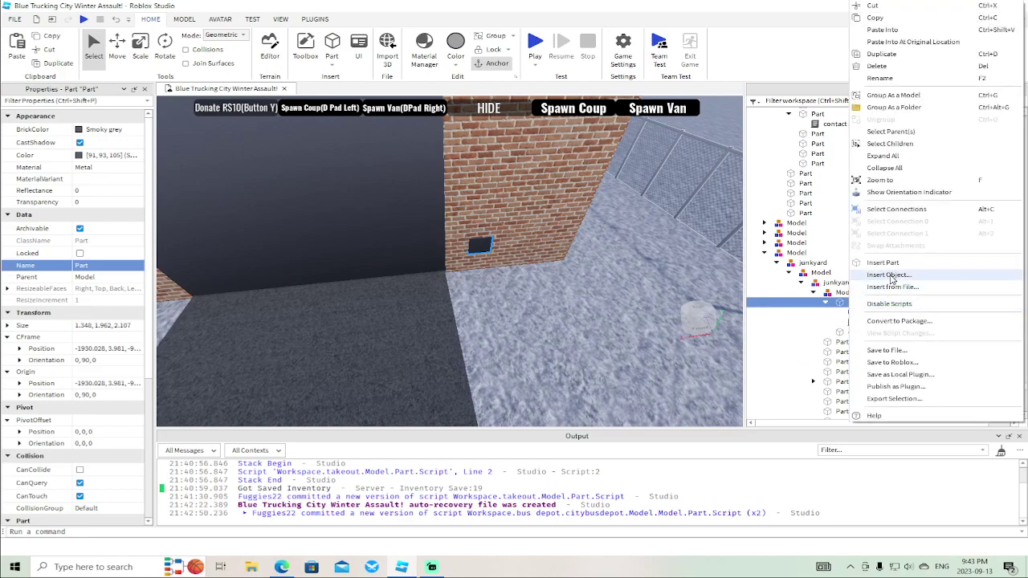
key(Escape)
right_click(854, 304)
key(Escape)
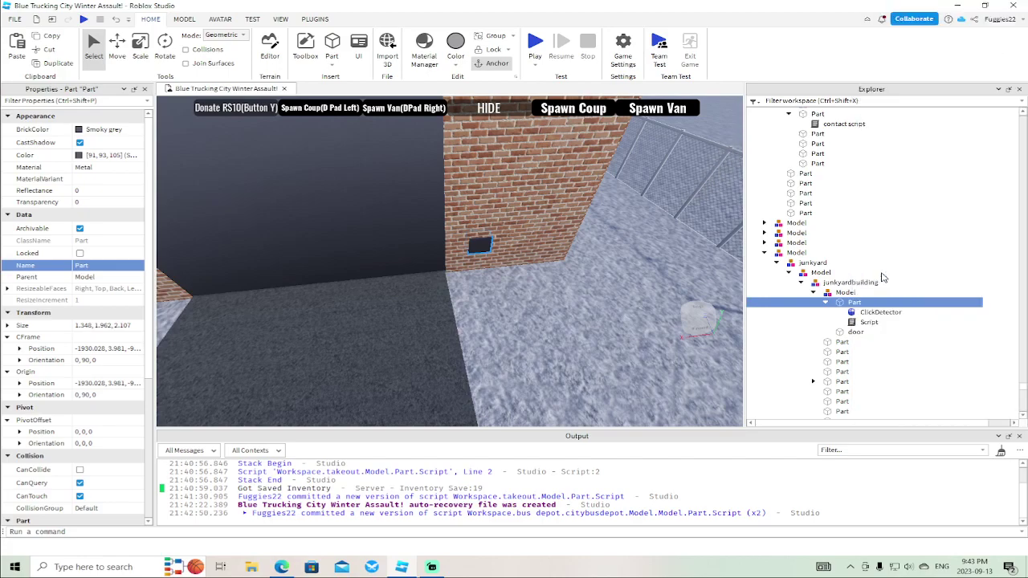
right_click(849, 303)
key(Escape)
right_click(844, 304)
key(Escape)
right_click(854, 302)
key(Escape)
right_click(853, 302)
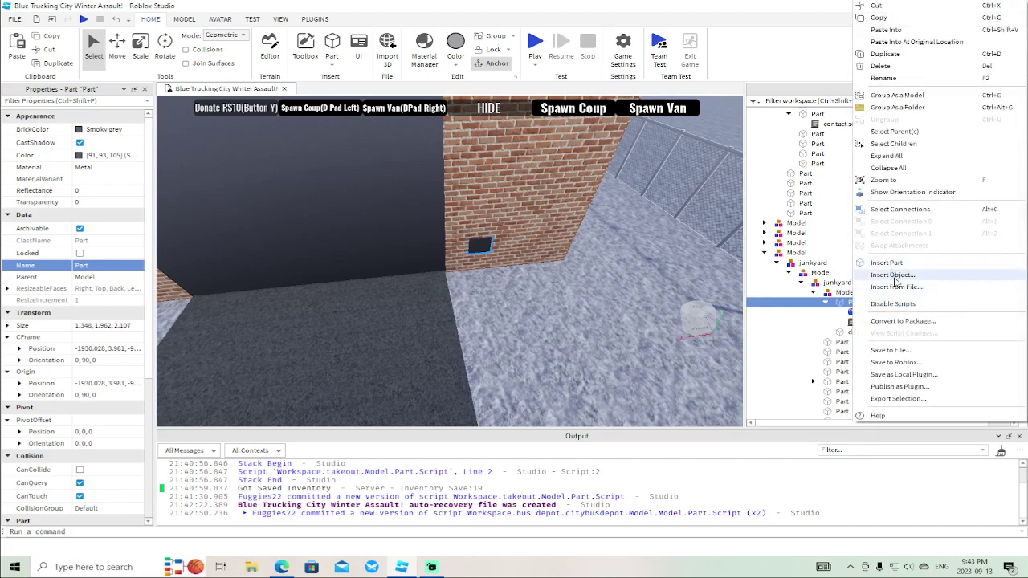
key(Escape)
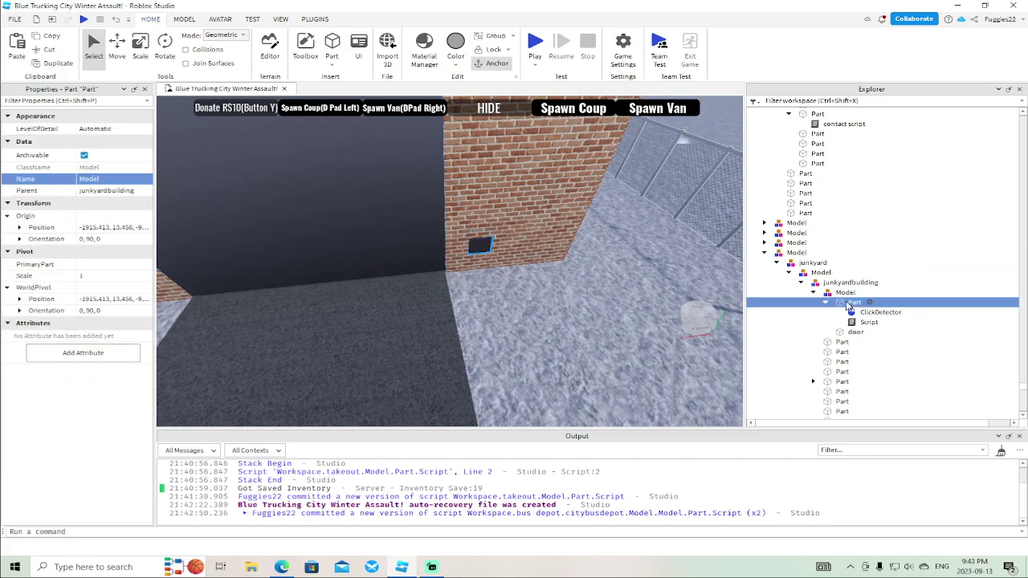
Add a ProximityPrompt to the junkyard building's button part and delete its ClickDetector
right_click(846, 303)
click(887, 277)
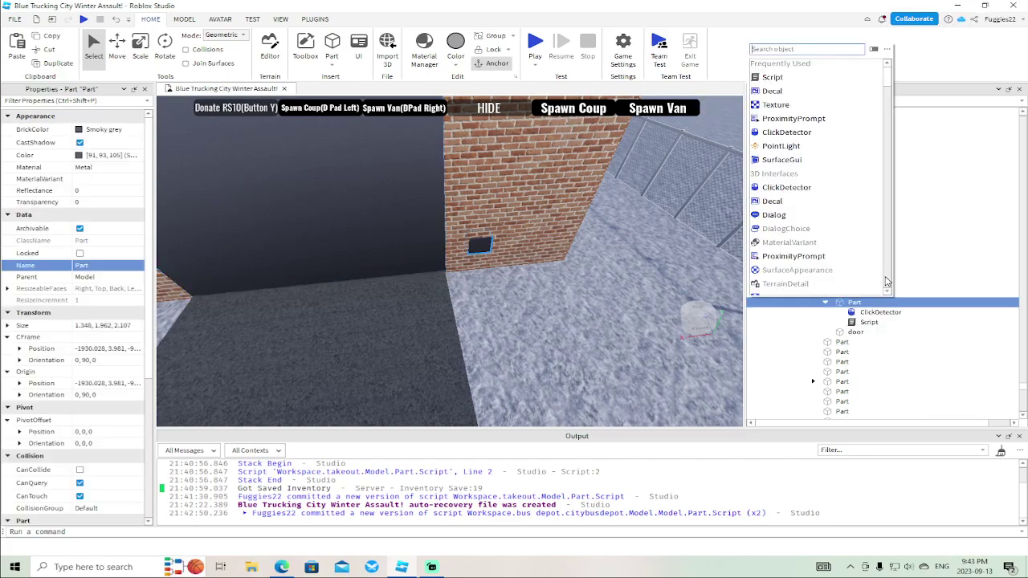
click(871, 120)
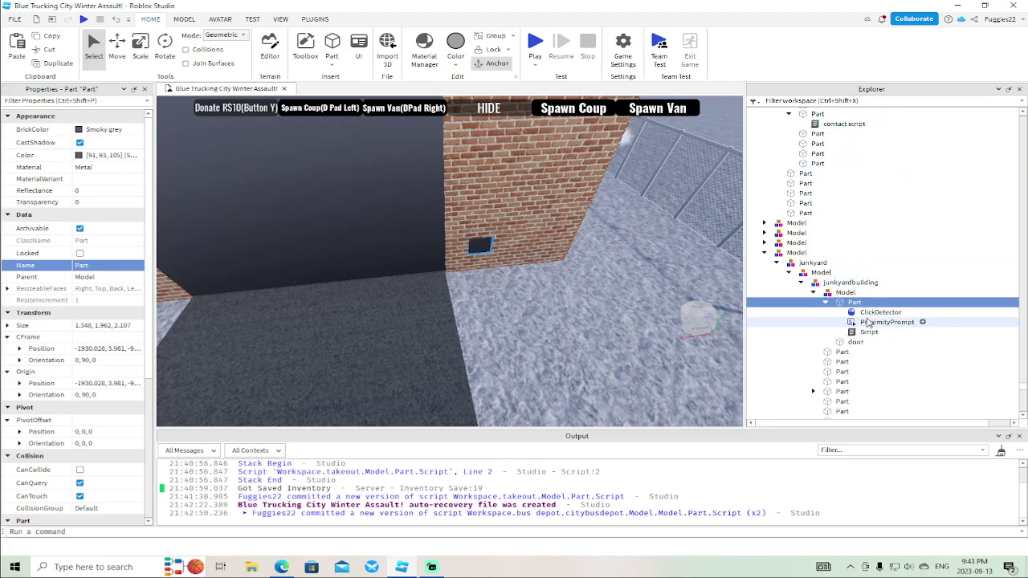
click(874, 313)
key(Delete)
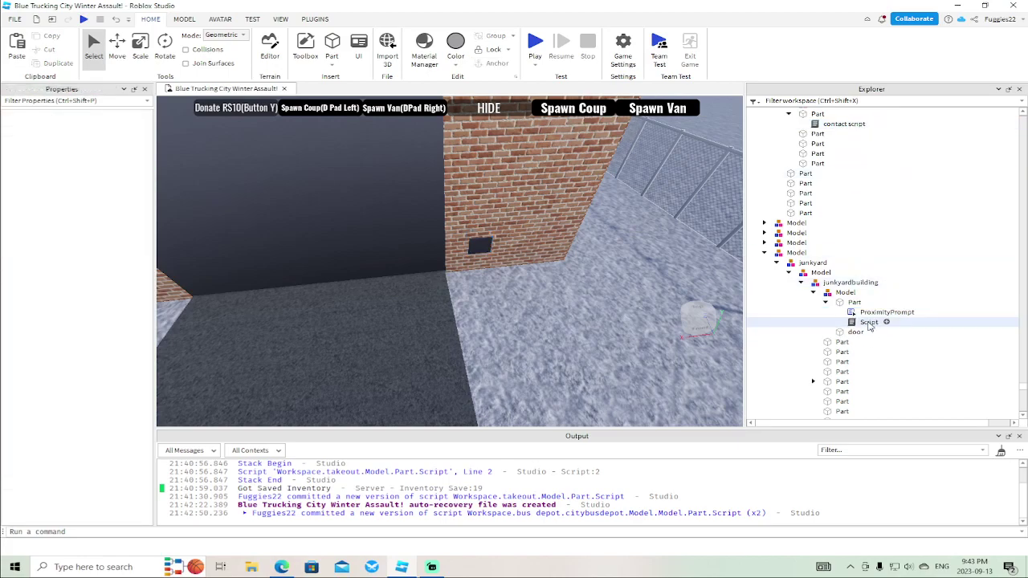
Set the junkyard door prompt's ActionText to open and its GamepadKeyCode to ButtonB
click(875, 312)
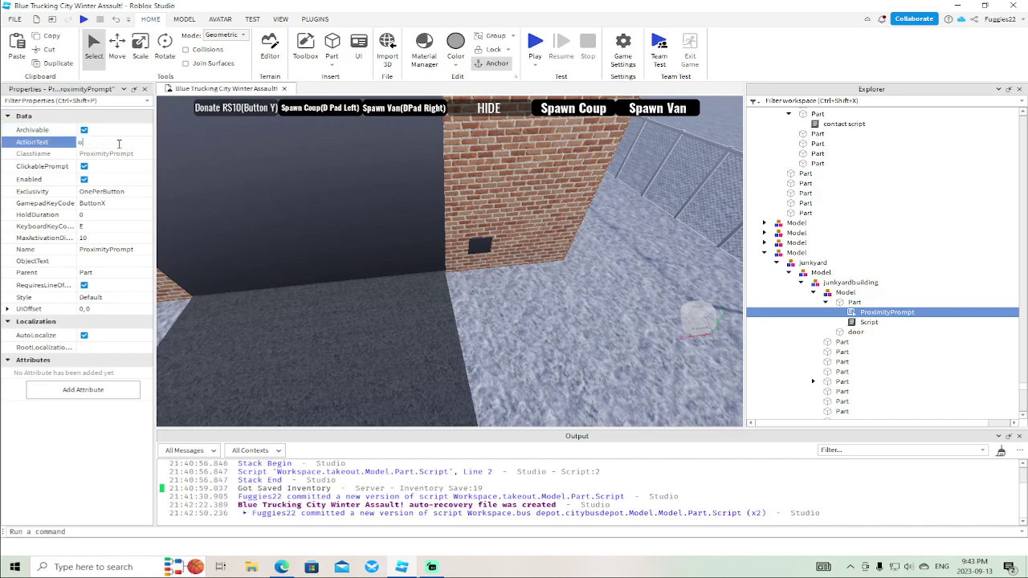
click(112, 204)
click(119, 214)
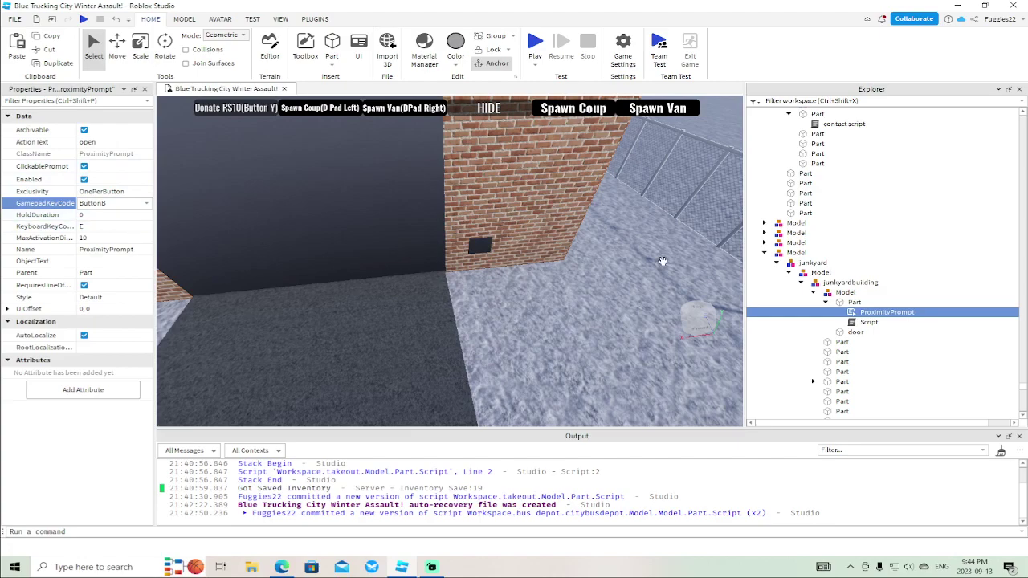
In the junkyard button's script, point the button variable to ProximityPrompt, replace MouseClick with TriggerEnded, and close the script
double_click(869, 322)
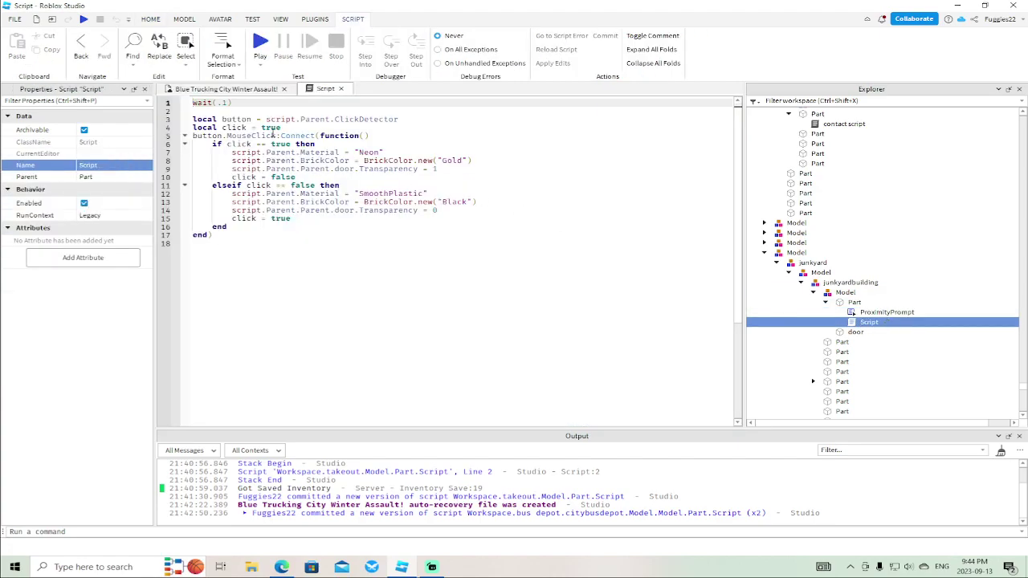
click(410, 119)
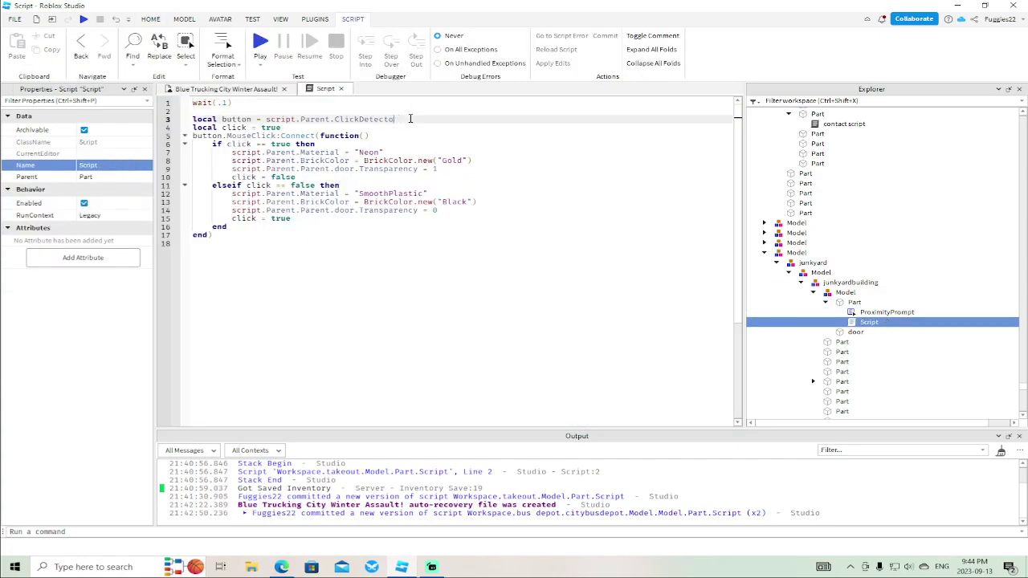
text(P)
key(Down)
key(Tab)
click(277, 135)
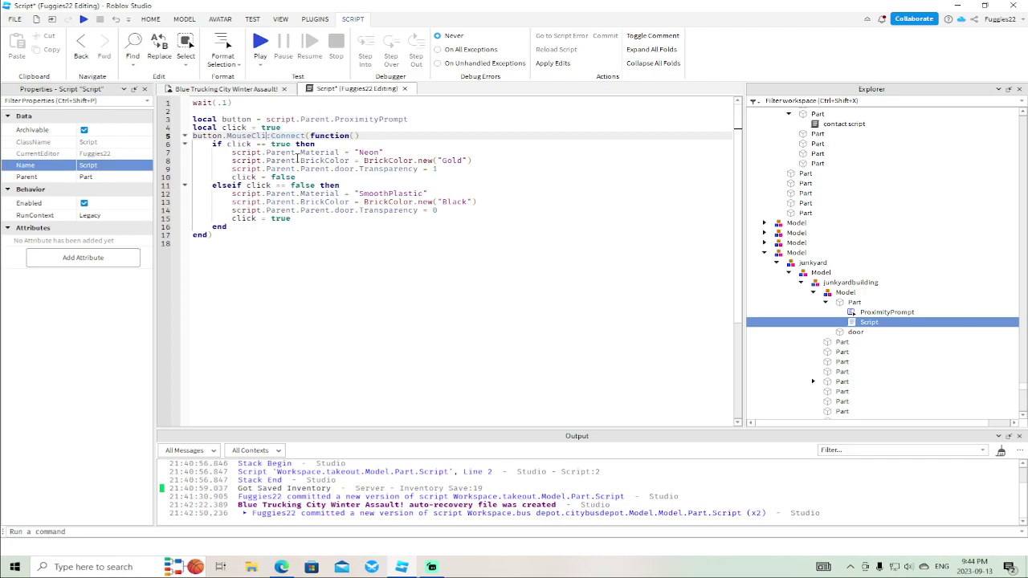
text(TriggerEnded)
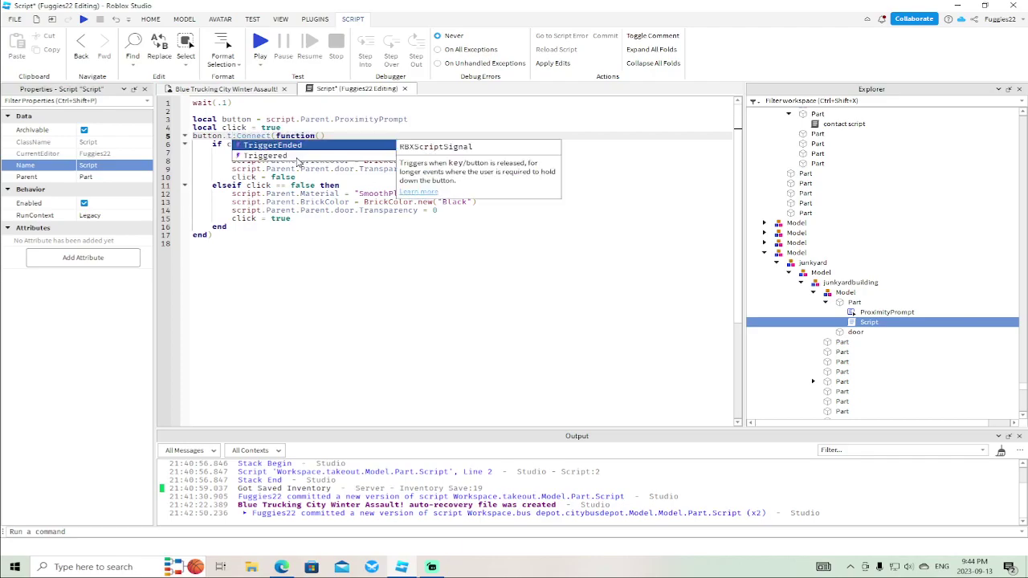
click(406, 89)
Check the contact script of the black bumper part below the yellow-framed loading door with the traffic signal
scroll(477, 210, down, 6)
key(w)
right_drag(481, 210, 343, 254)
key(w)
key(w)
key(w)
key(s)
key(w)
key(w)
key(w)
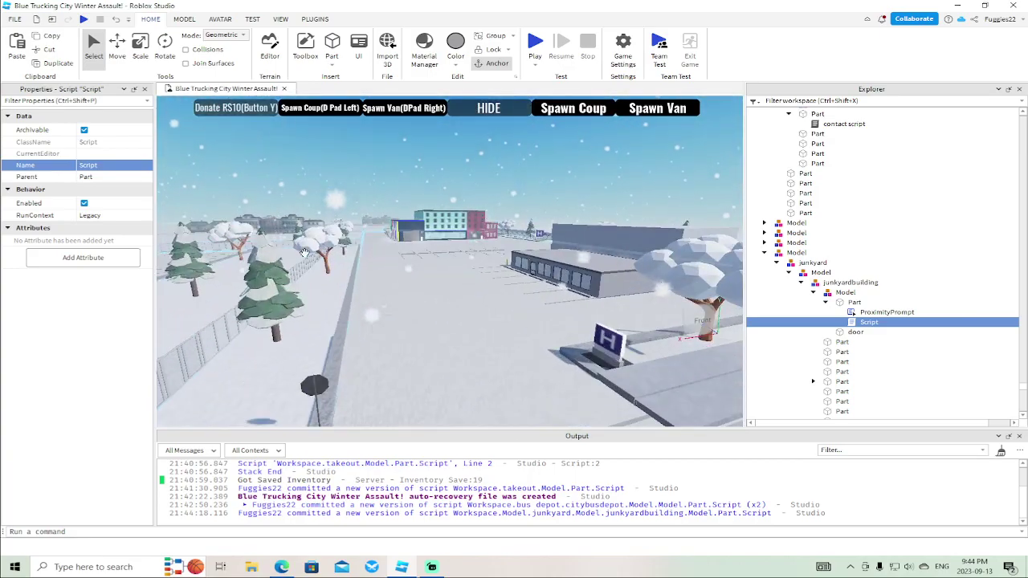
right_drag(497, 290, 497, 289)
key(w)
key(w)
scroll(498, 290, down, 10)
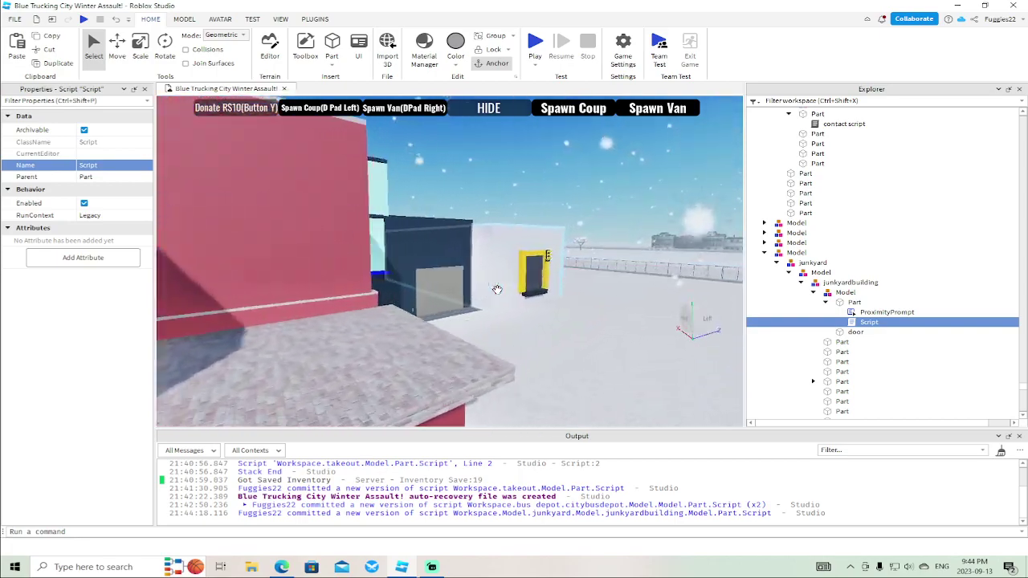
click(494, 343)
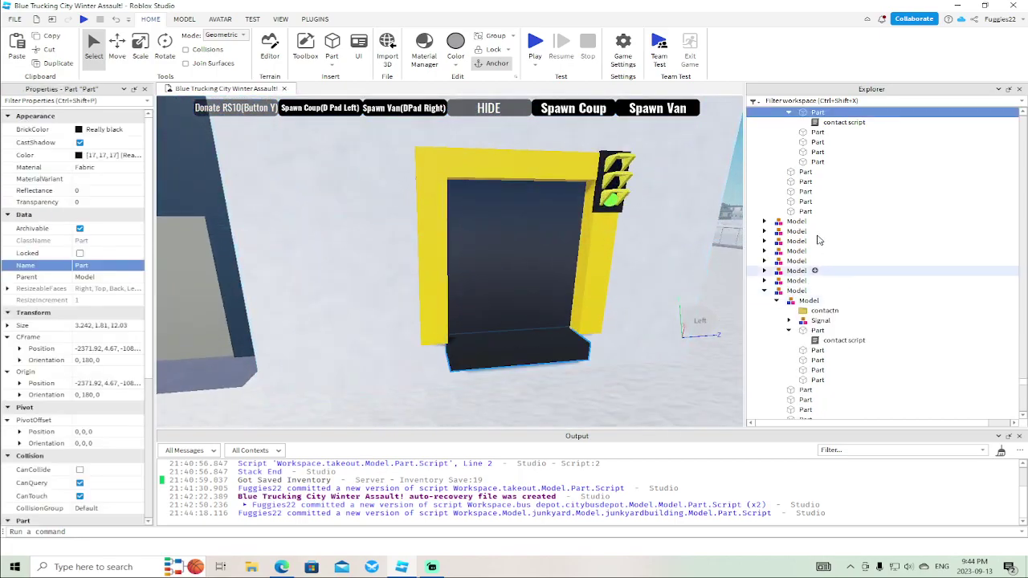
click(789, 112)
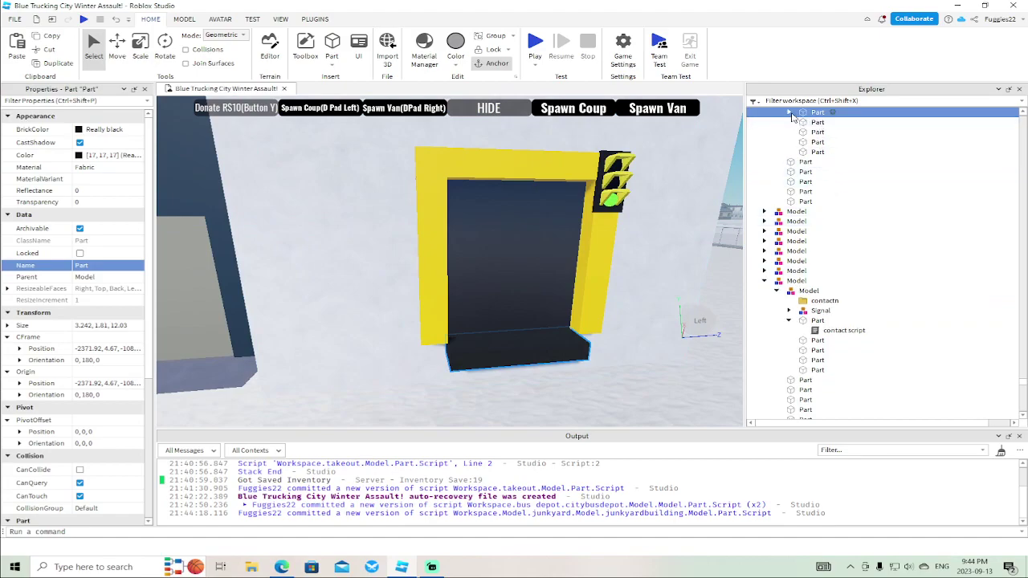
double_click(842, 122)
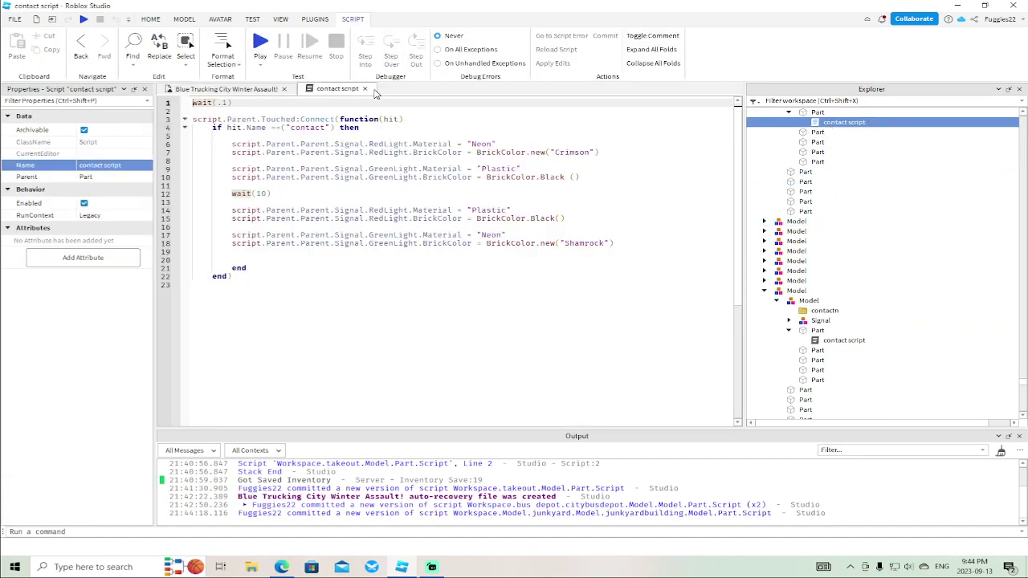
click(366, 89)
Add a ProximityPrompt to the small button part beside the clinic's grey garage door
right_drag(549, 195, 550, 195)
key(w)
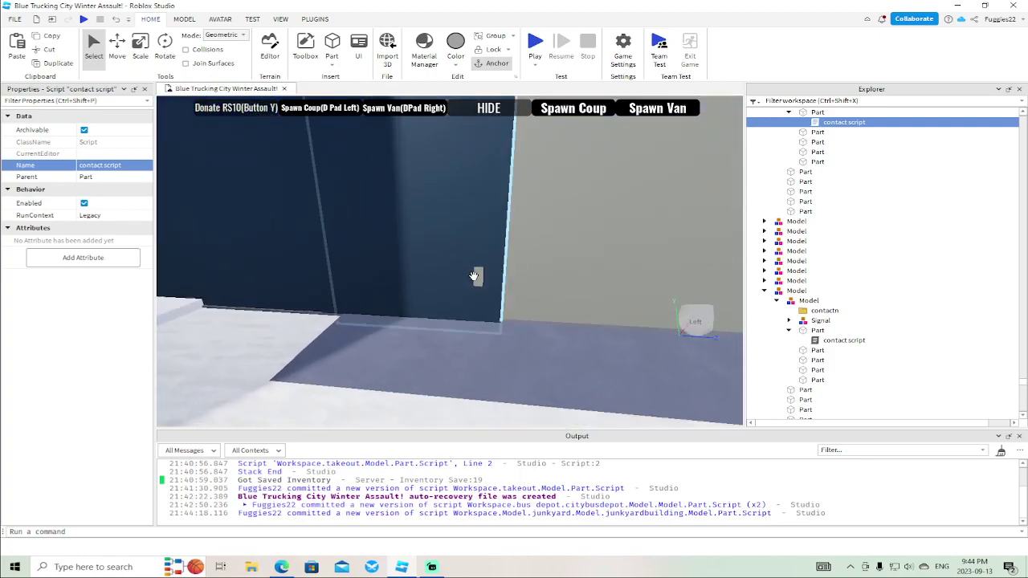
click(478, 276)
click(479, 276)
scroll(838, 286, down, 4)
click(777, 303)
right_click(807, 309)
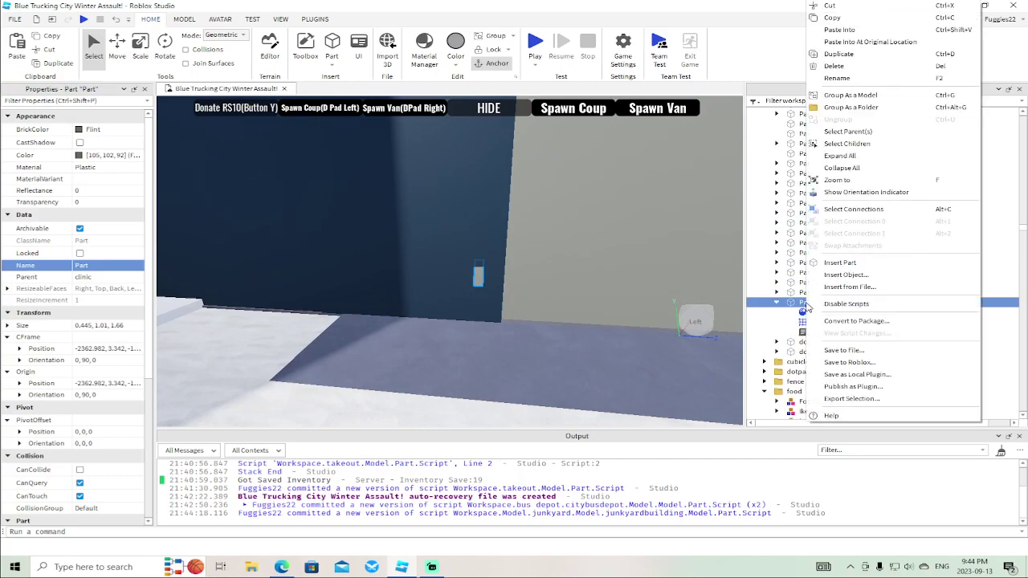
click(867, 276)
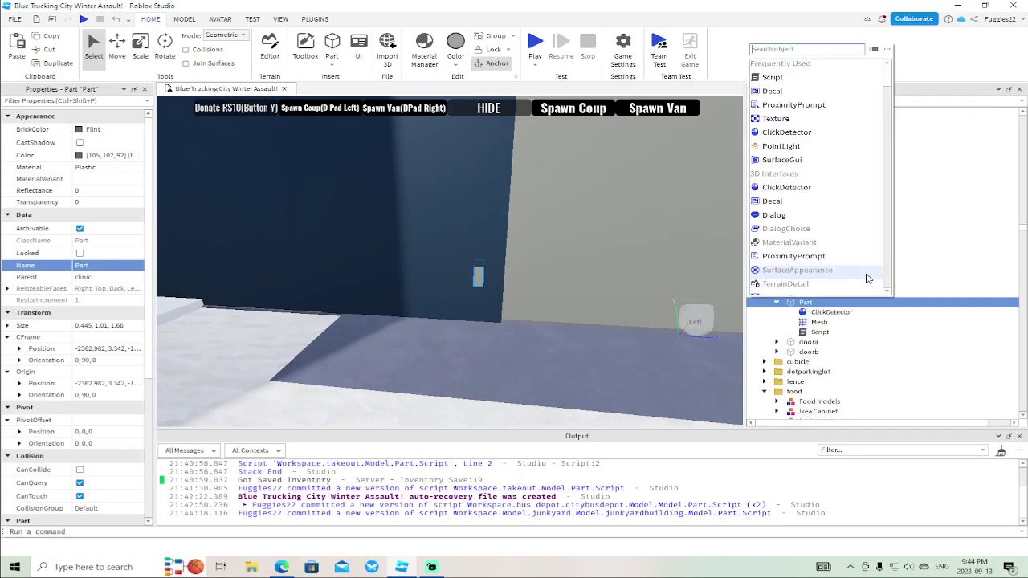
click(793, 104)
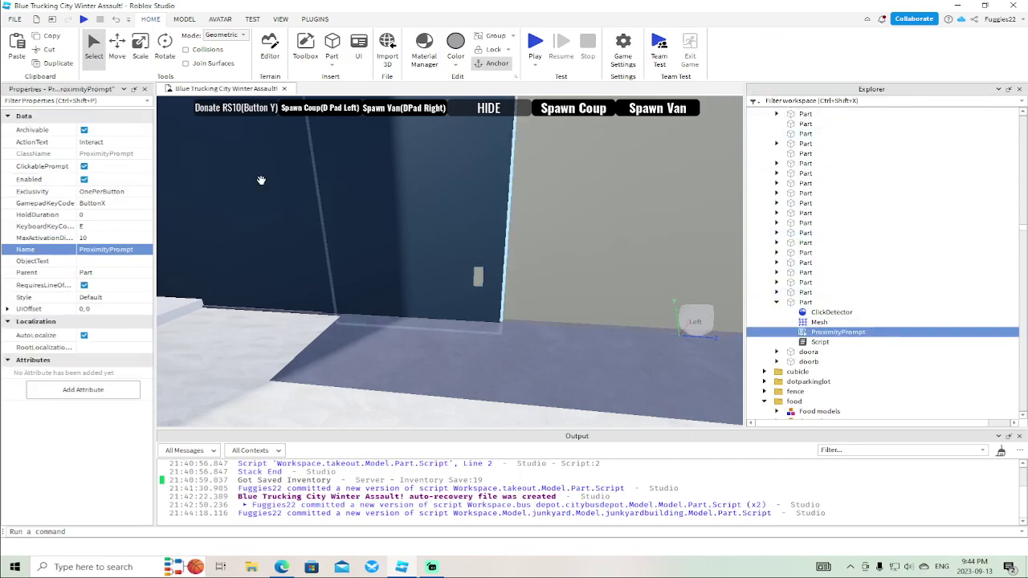
Set the clinic door prompt's ActionText to open and GamepadKeyCode to ButtonB, and delete the button's ClickDetector
click(113, 142)
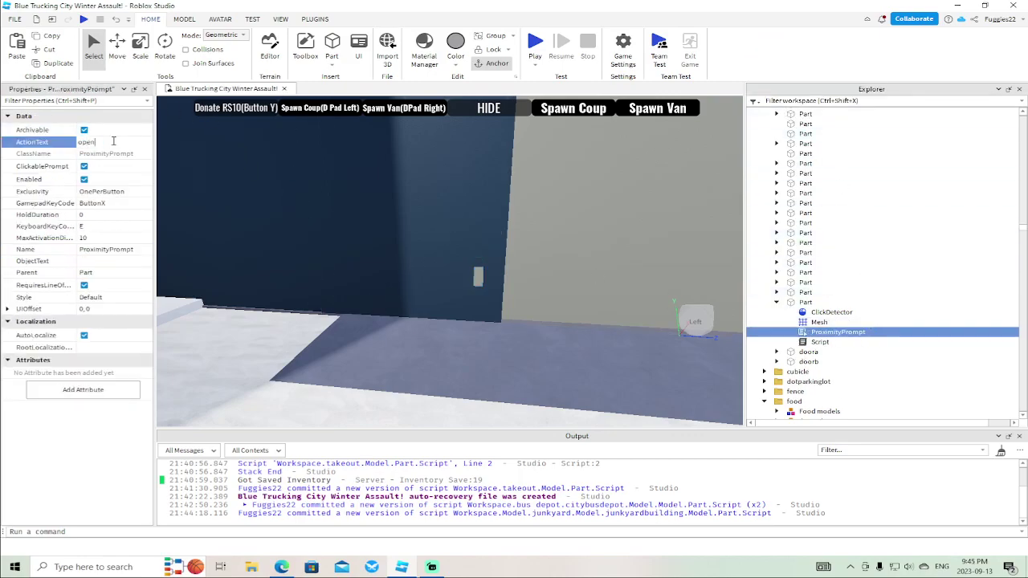
click(119, 204)
click(125, 205)
click(96, 222)
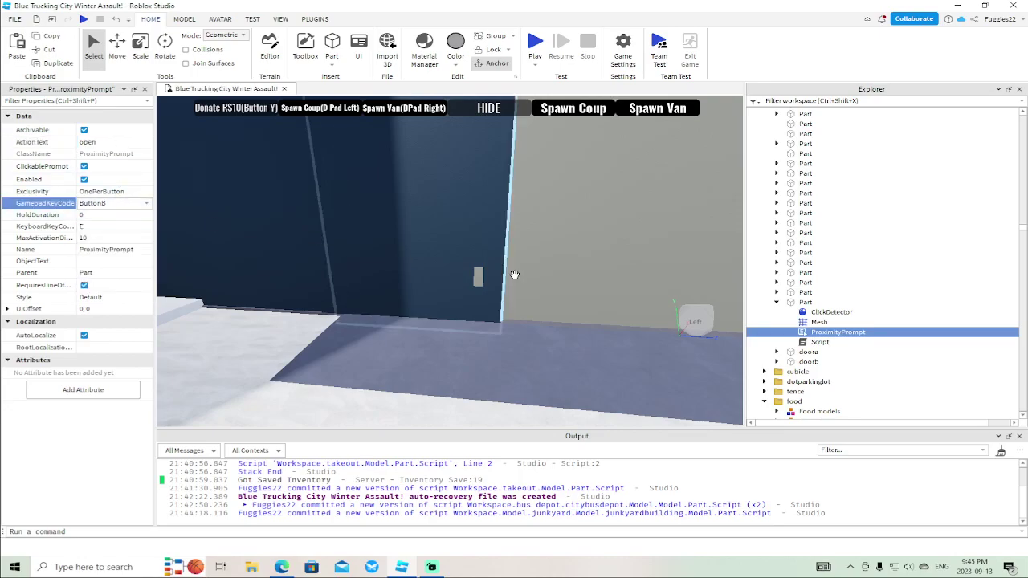
click(823, 313)
key(Delete)
In the clinic button's script, point the button variable to ProximityPrompt, replace MouseClick with TriggerEnded, and close the script
double_click(820, 332)
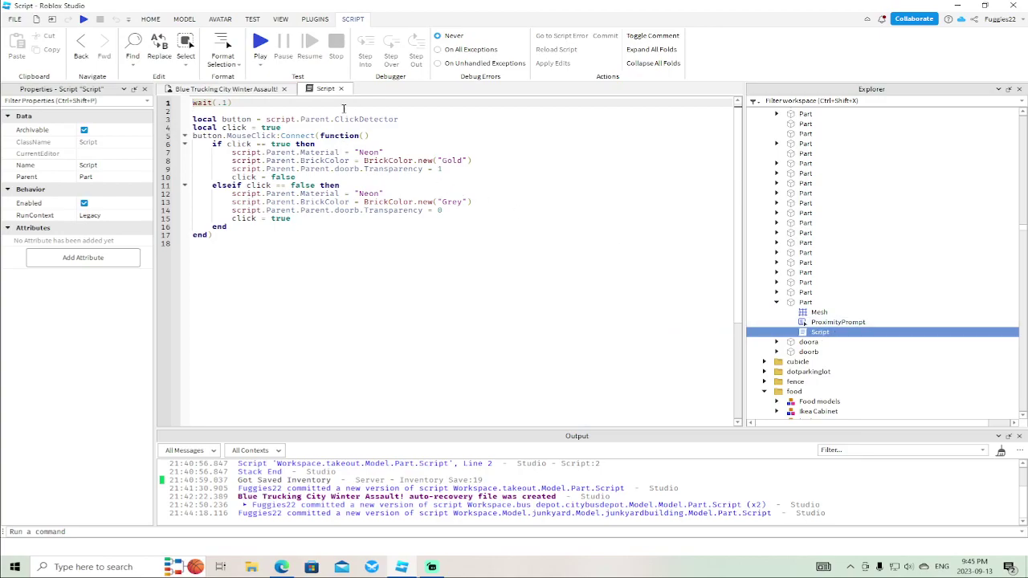
click(415, 118)
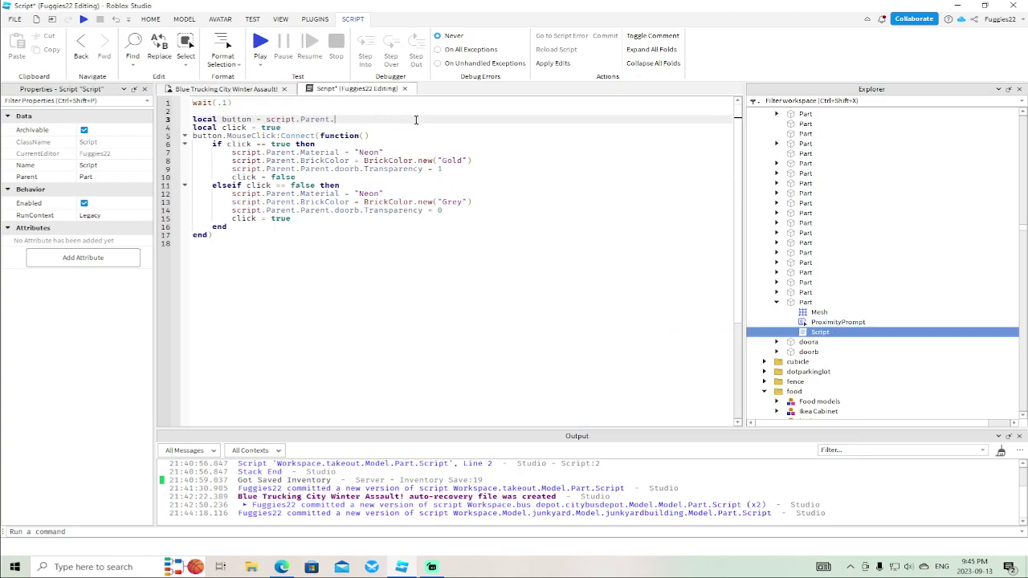
text(p)
key(Tab)
click(279, 136)
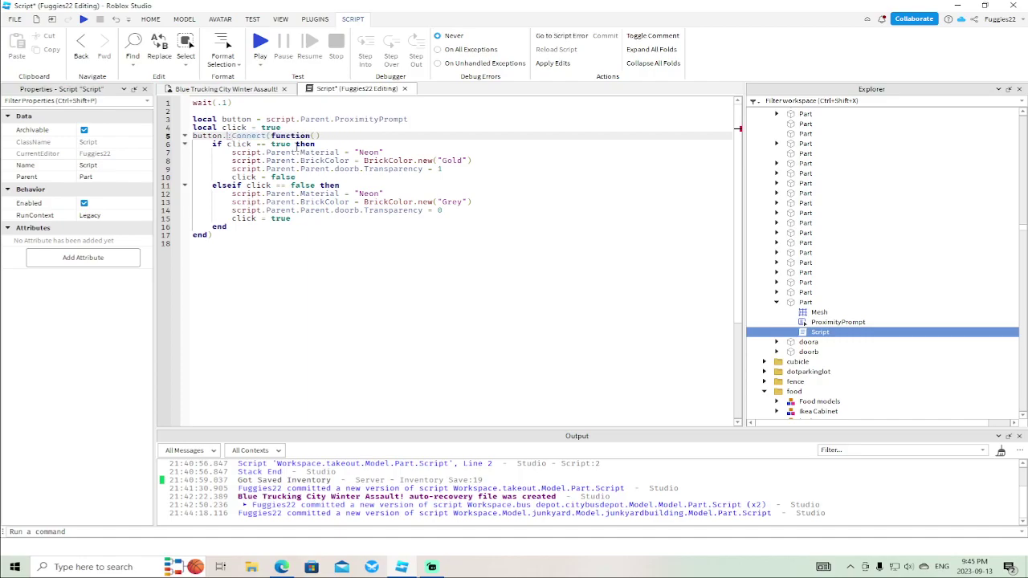
text(Trig)
key(Tab)
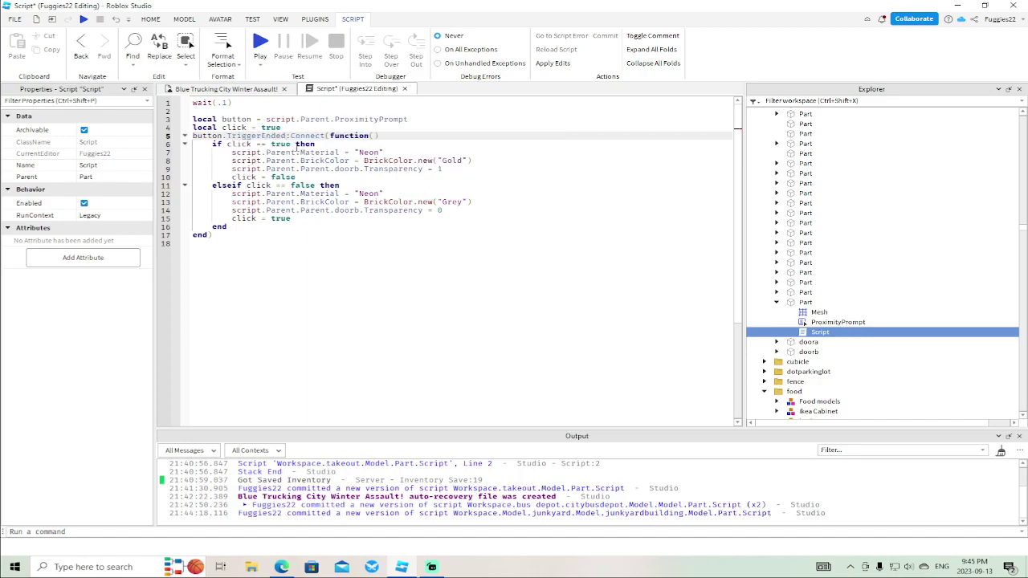
click(405, 89)
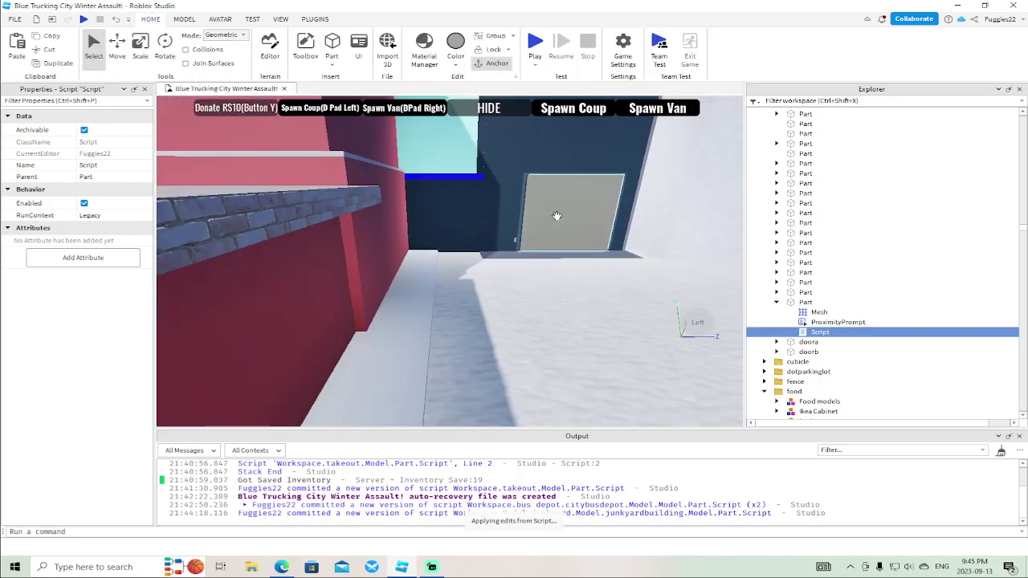
Add a ProximityPrompt to the switch part beside the clinic's large grey door and delete that part's ClickDetector
right_drag(558, 215, 554, 217)
key(w)
click(613, 306)
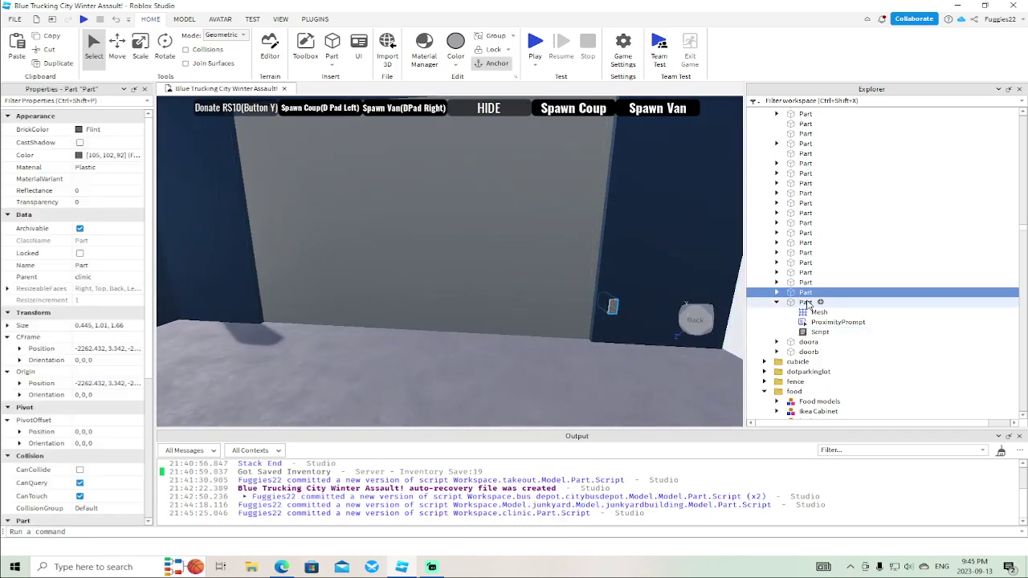
click(775, 294)
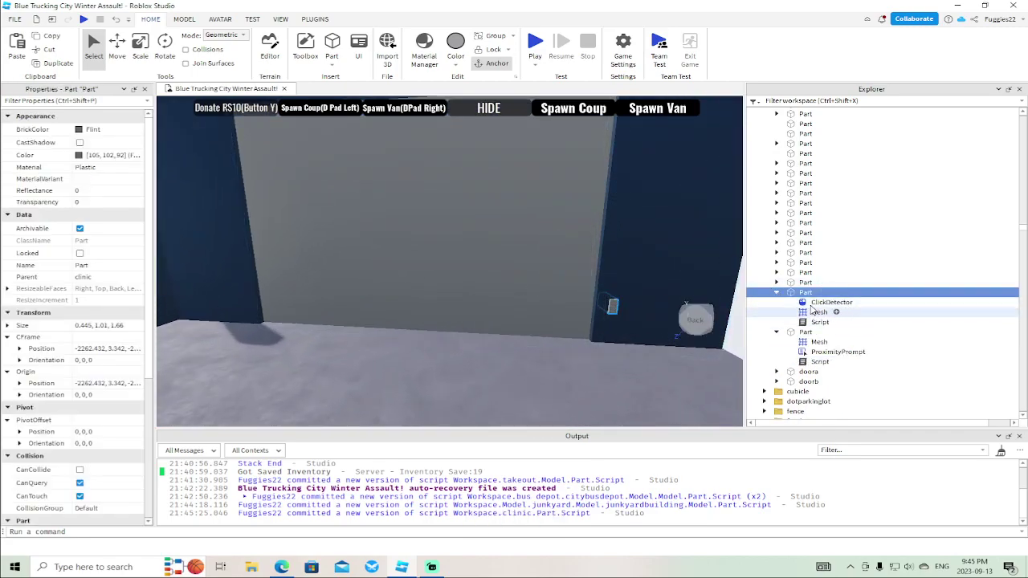
right_click(806, 293)
click(836, 275)
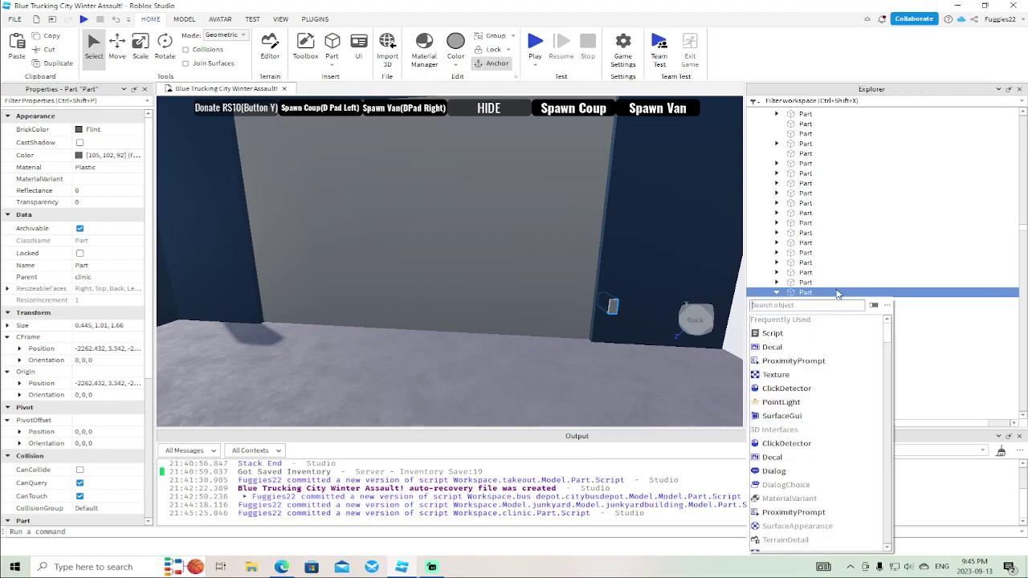
click(795, 362)
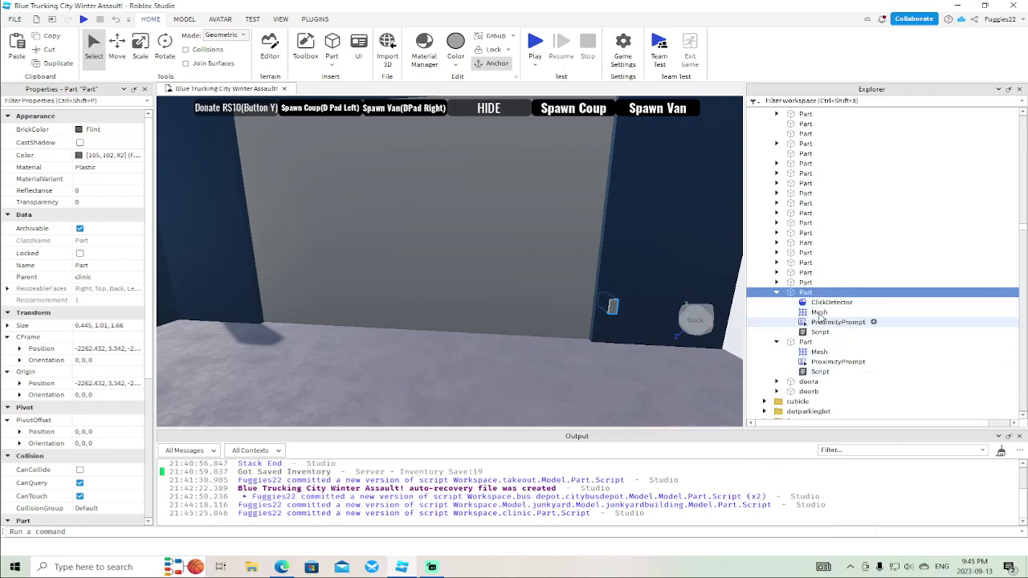
click(827, 302)
key(Delete)
Set the clinic switch prompt's ActionText to "open" and its GamepadKeyCode to ButtonB
click(827, 312)
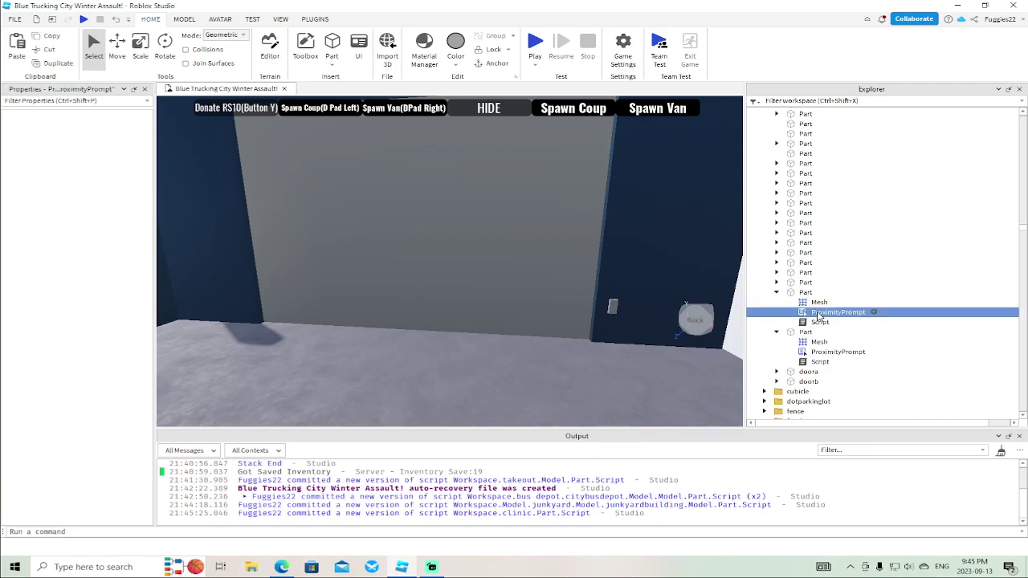
click(128, 143)
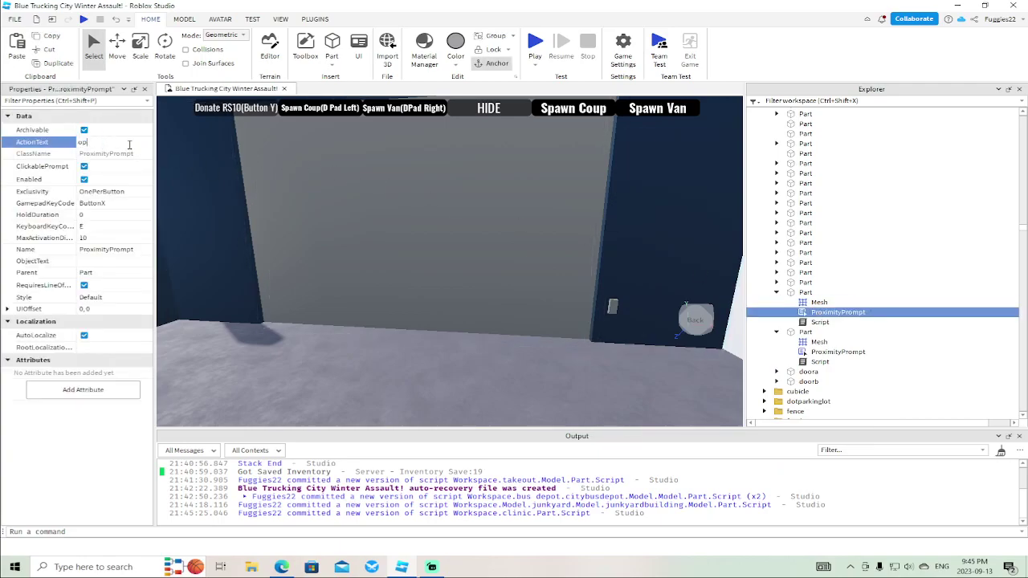
click(118, 204)
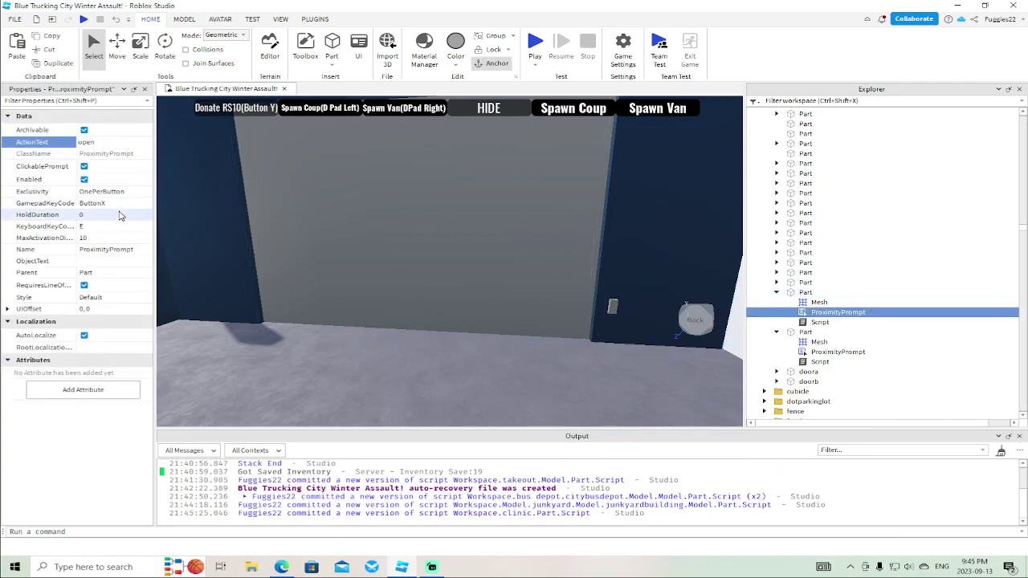
click(111, 214)
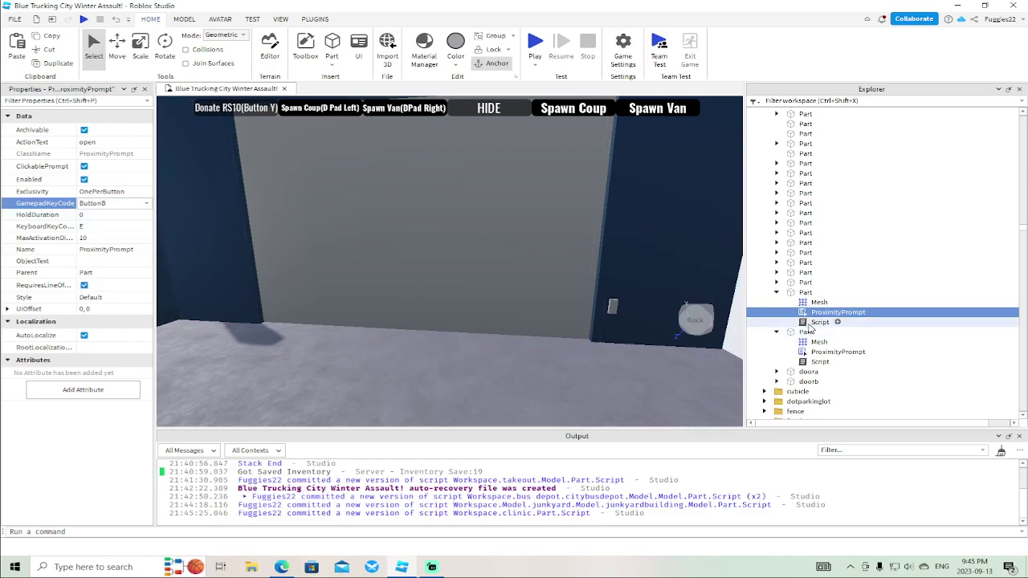
In the clinic switch's script, point the button variable to ProximityPrompt, replace MouseClick with TriggerEnded, and close the script
double_click(837, 322)
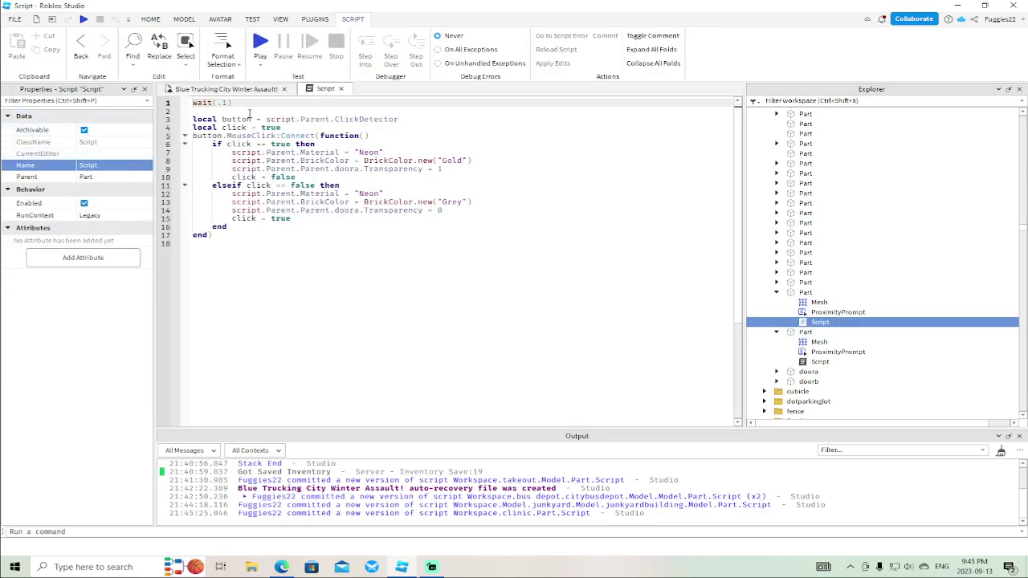
click(409, 118)
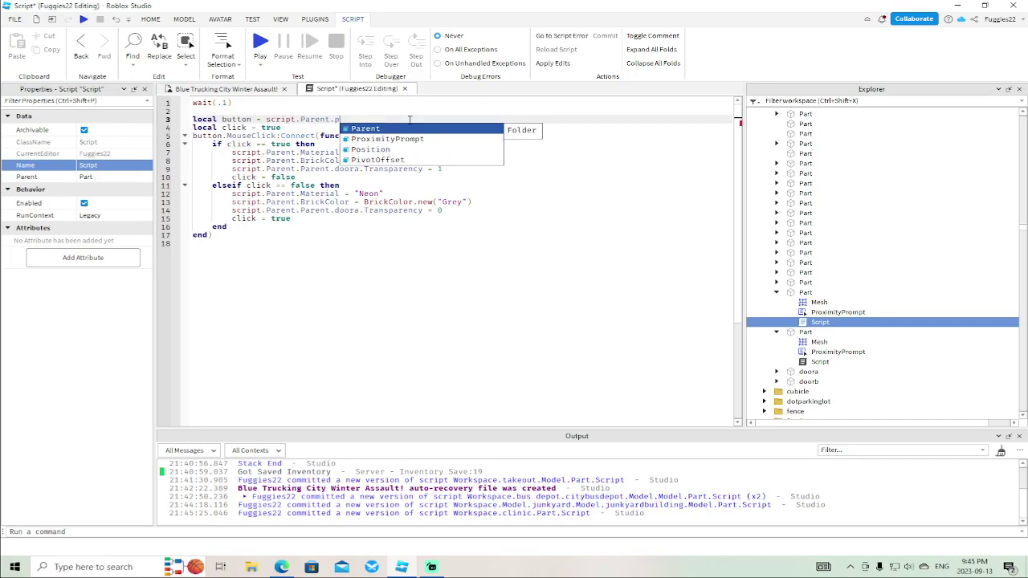
key(Tab)
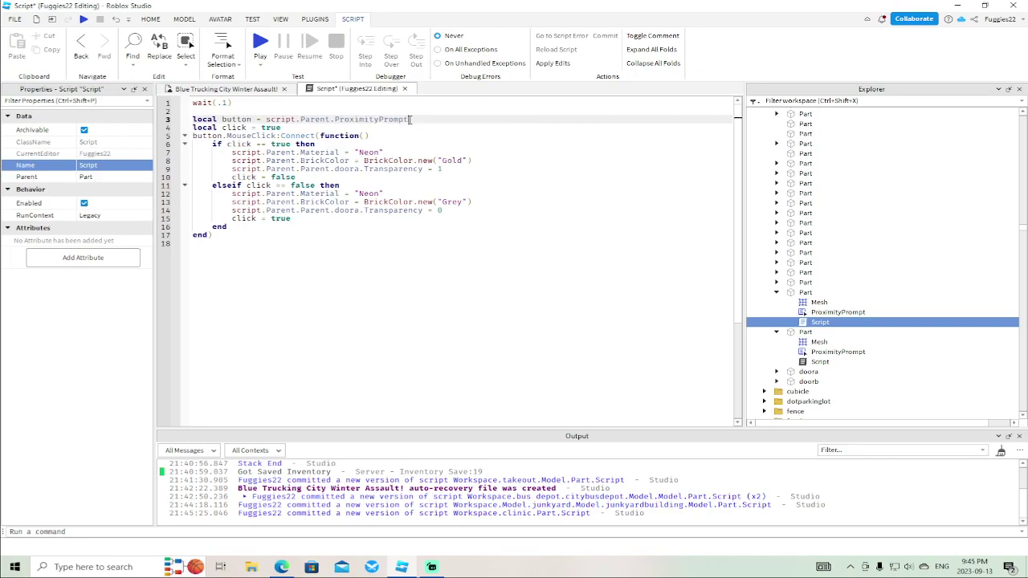
click(276, 135)
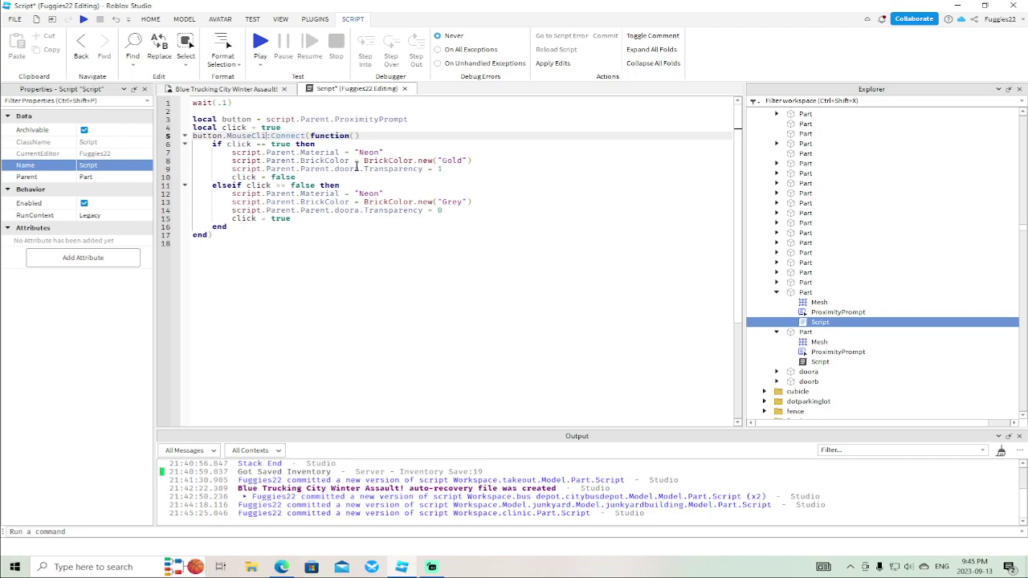
text(TriggerEnded)
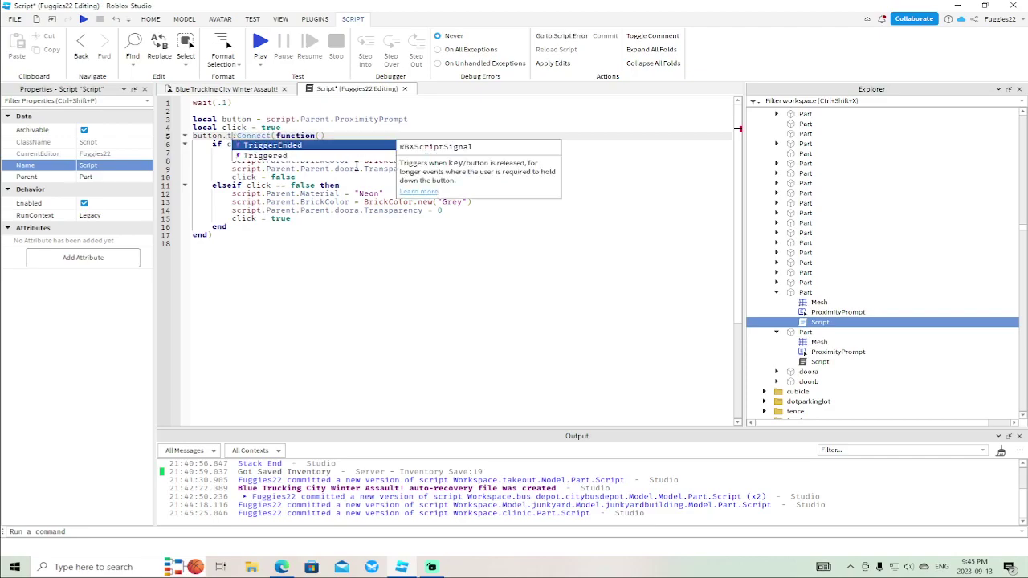
click(406, 89)
Add a ProximityPrompt to the oceanutility door's button part on the red building's wall
scroll(505, 213, down, 10)
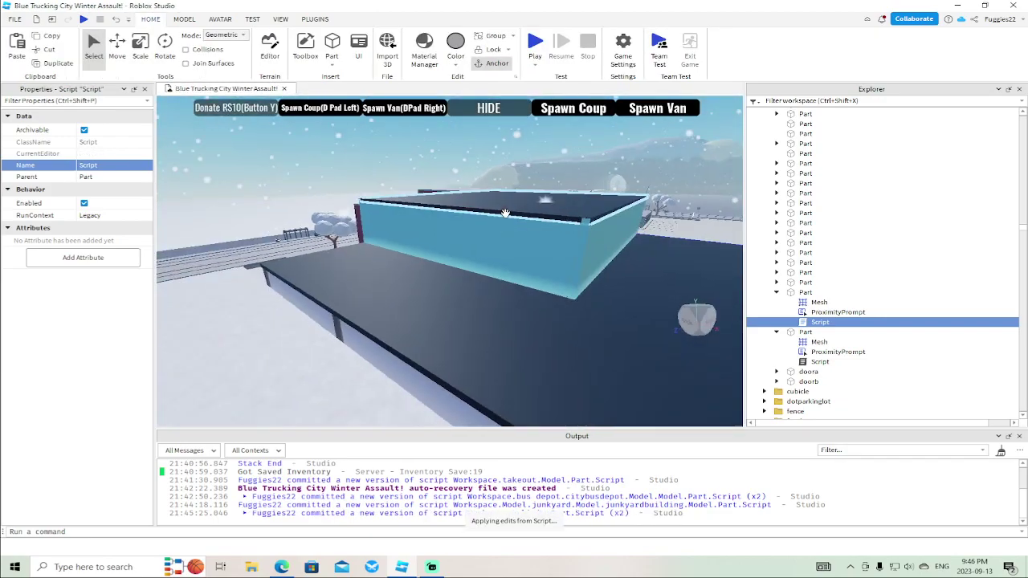
scroll(505, 213, up, 10)
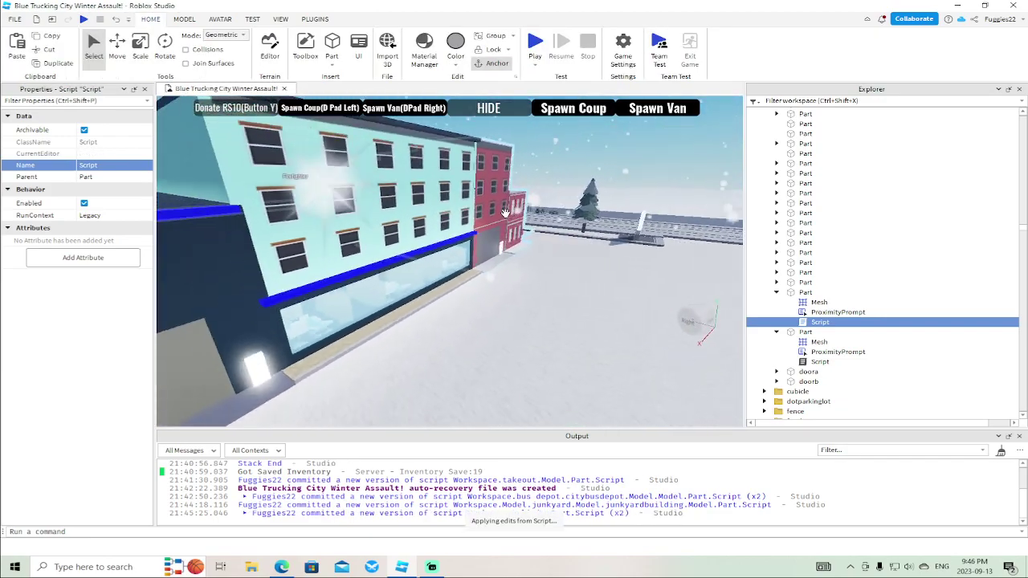
key(w)
right_drag(505, 213, 505, 213)
key(w)
click(430, 246)
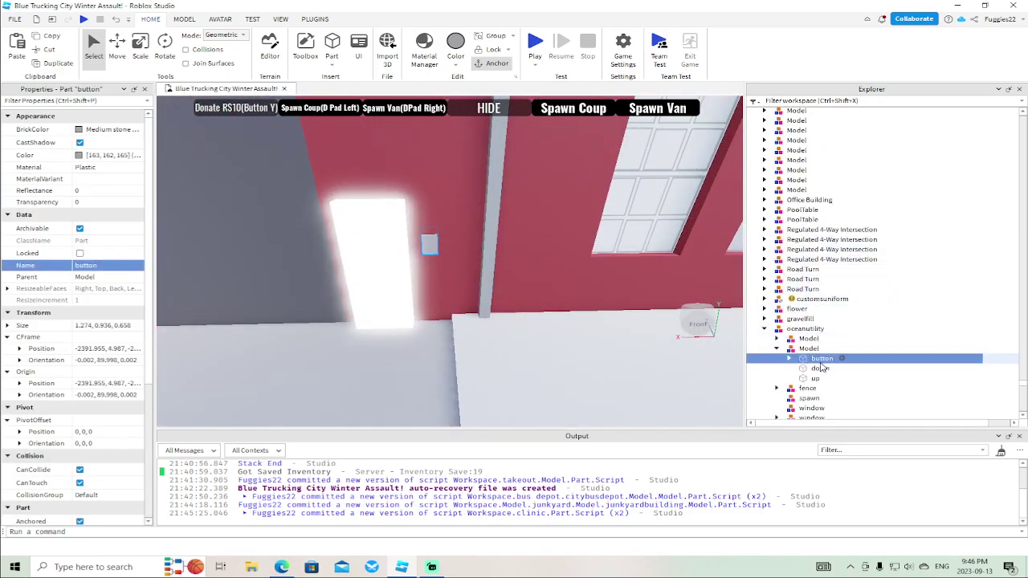
click(791, 358)
click(826, 369)
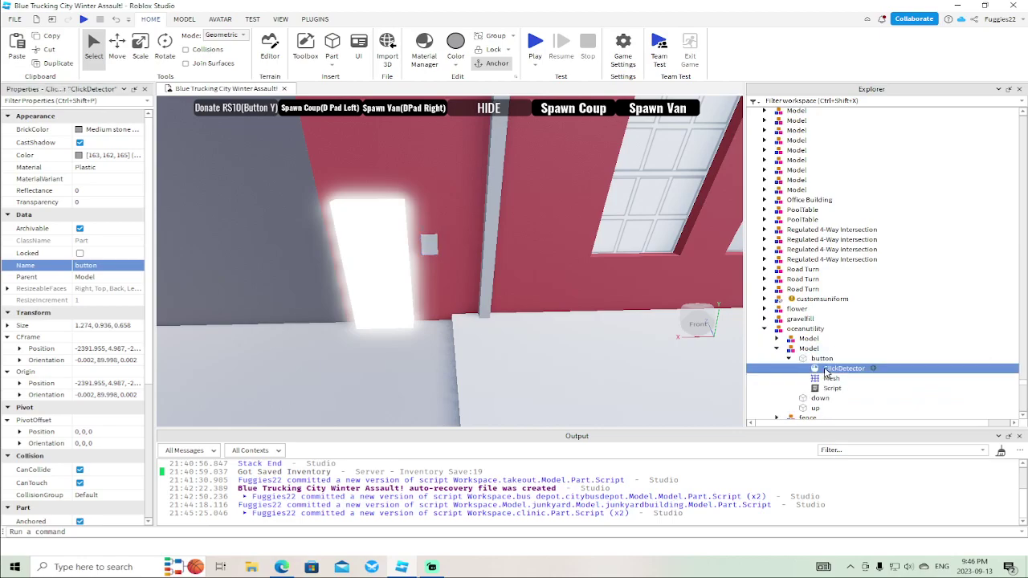
right_click(819, 361)
click(857, 275)
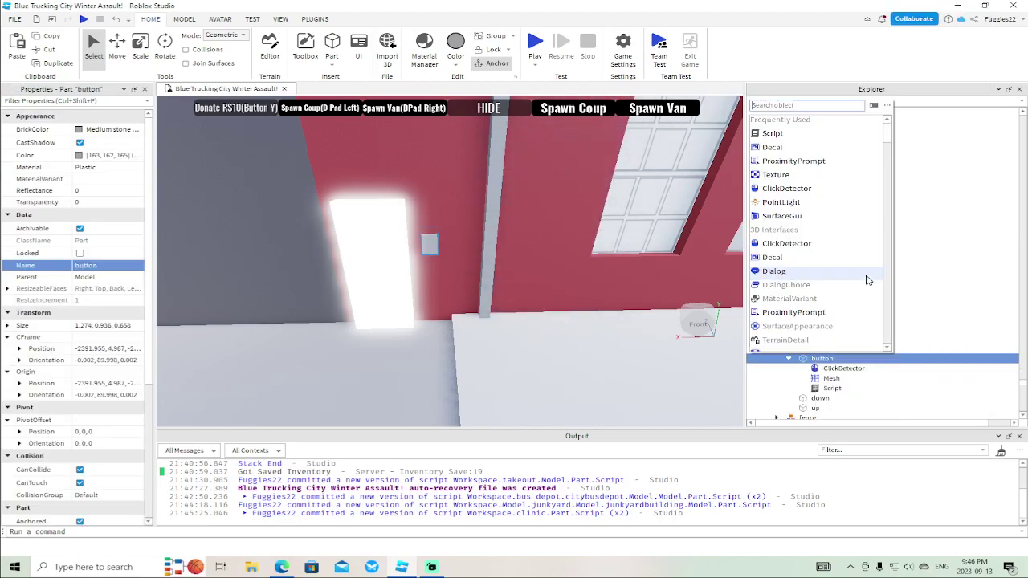
click(794, 161)
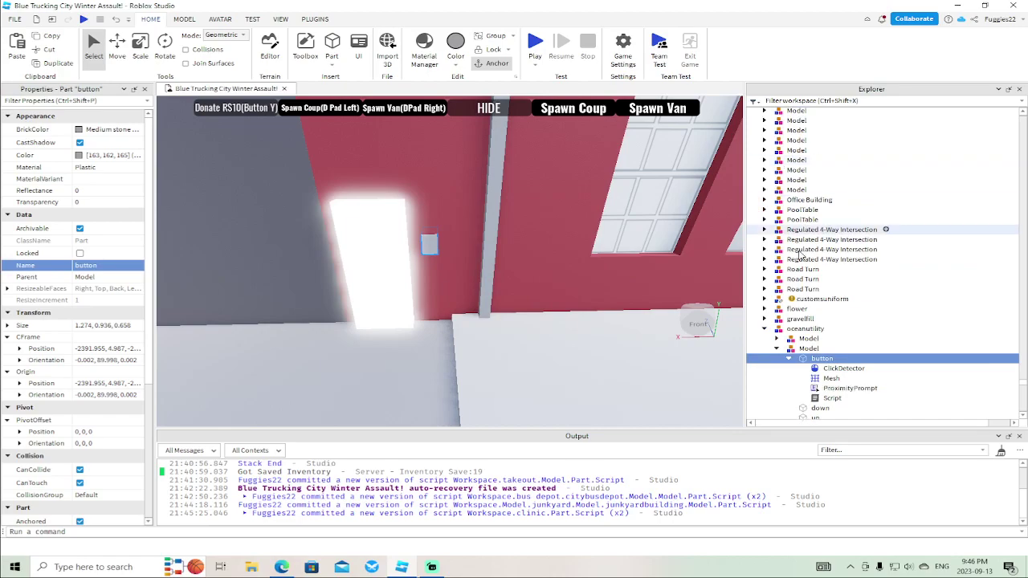
Delete the oceanutility button's ClickDetector and set its ProximityPrompt's ActionText to "open door"
click(830, 369)
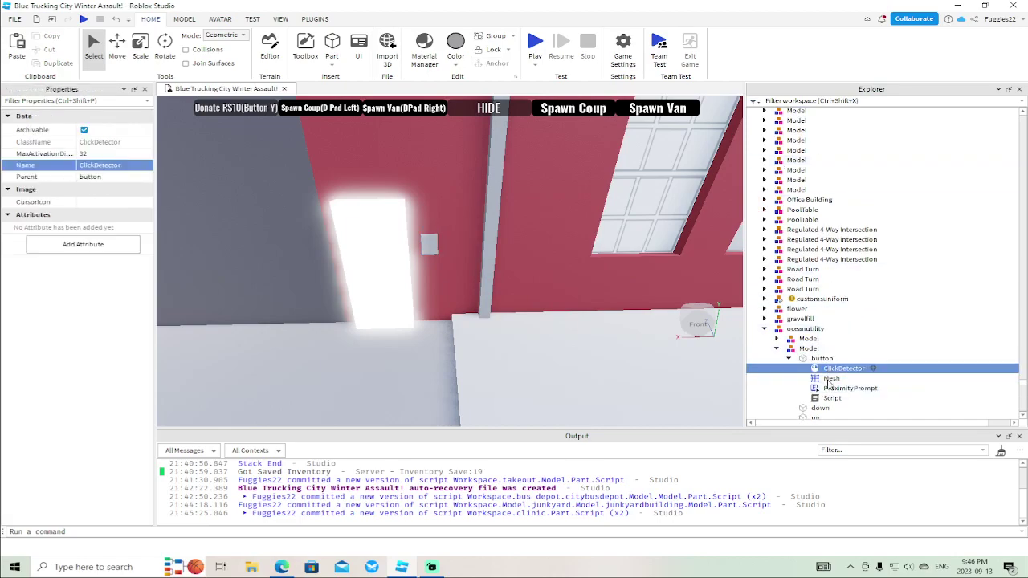
key(Delete)
click(830, 380)
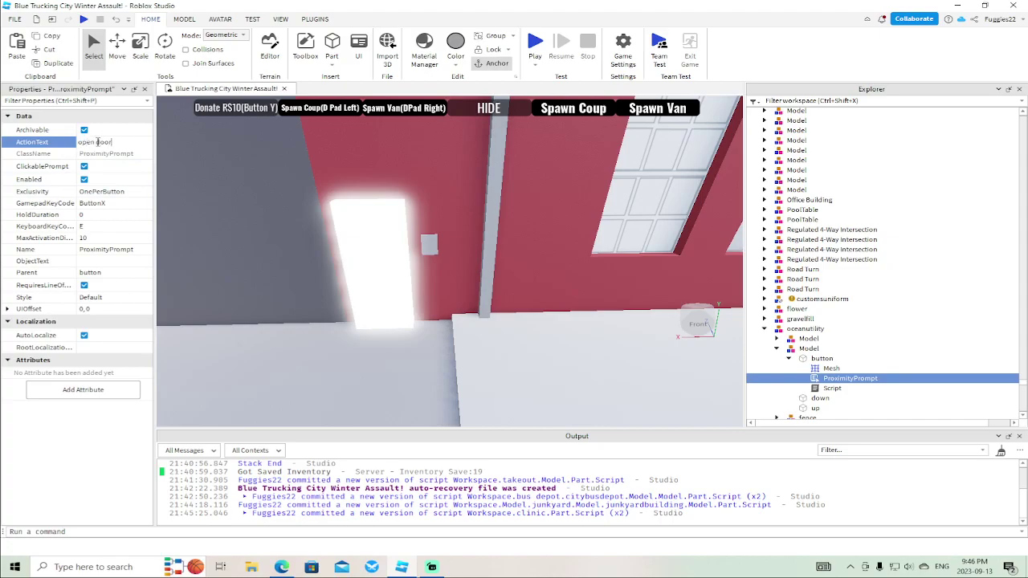
In the oceanutility button's script, point the button variable to ProximityPrompt and replace MouseClick with TriggerEnded
double_click(827, 388)
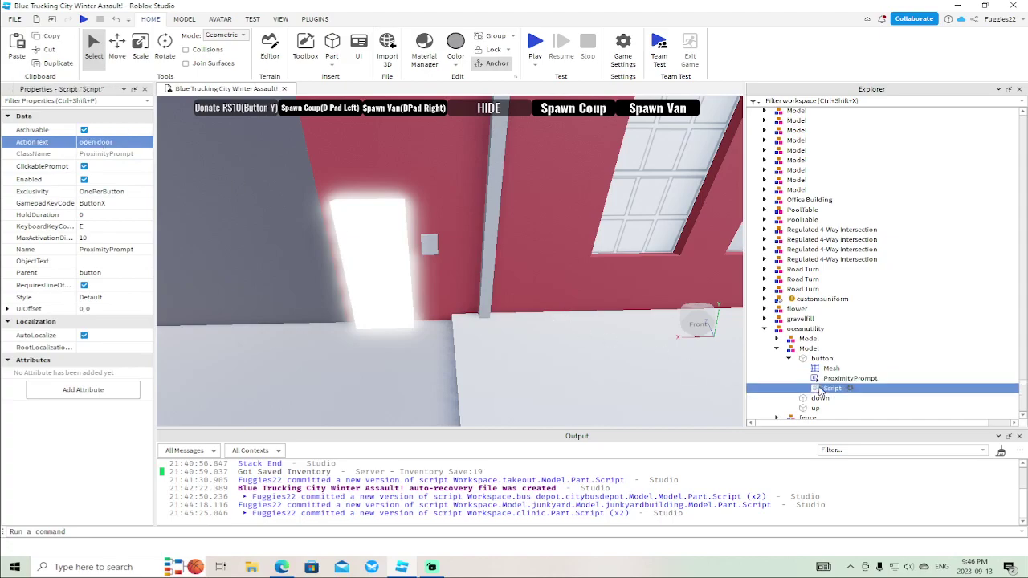
click(507, 119)
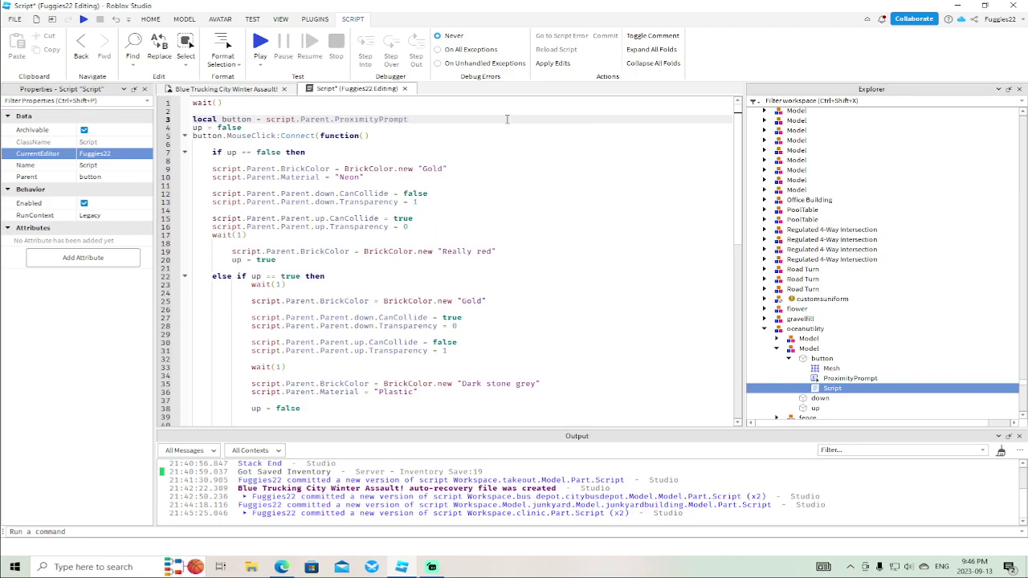
click(283, 136)
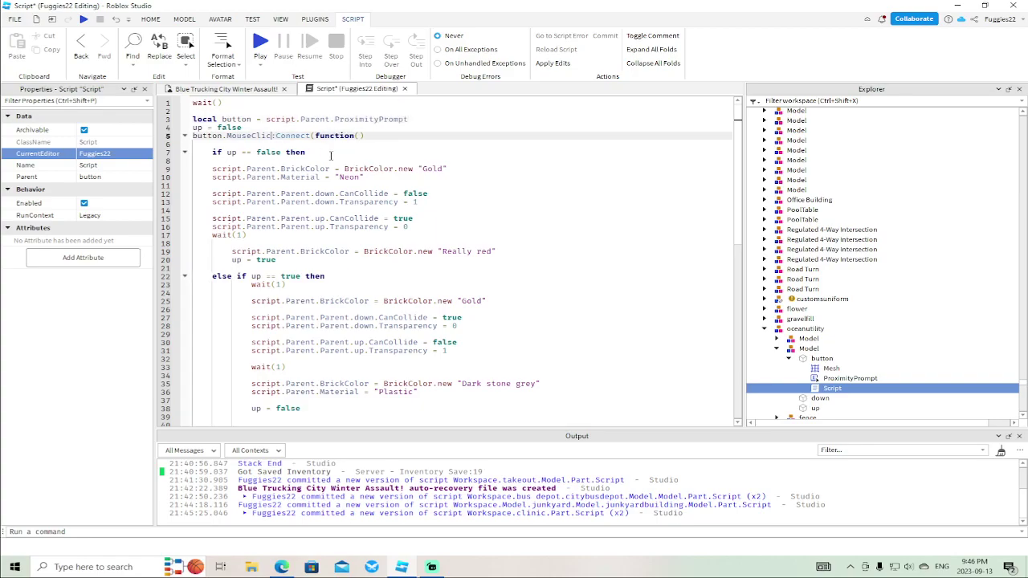
text(TriggerEnded)
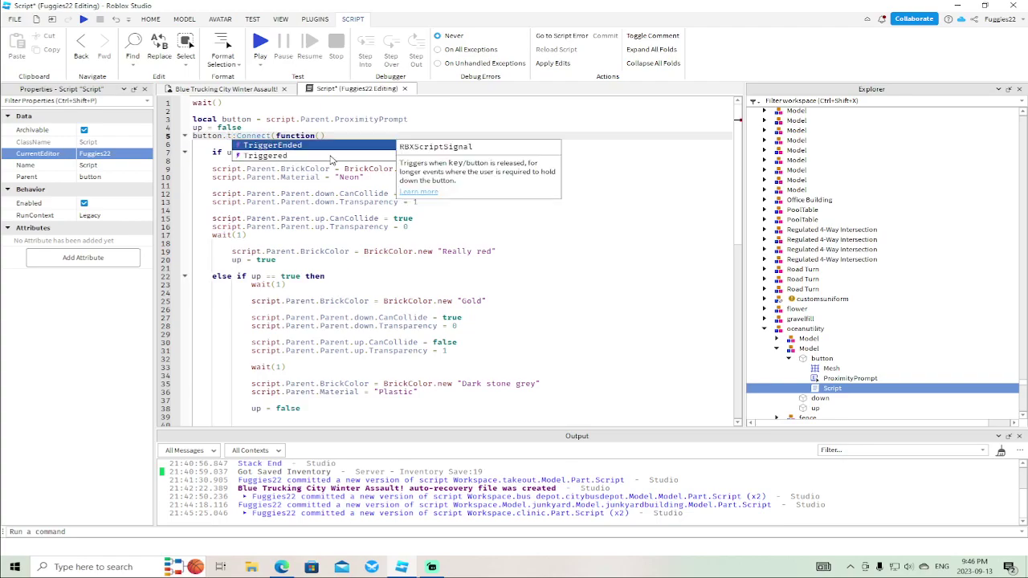
Merge "else if" into "elseif" on line 22, remove the surplus final end with its blank lines, keep the closing parenthesis, and close the script
scroll(405, 218, down, 2)
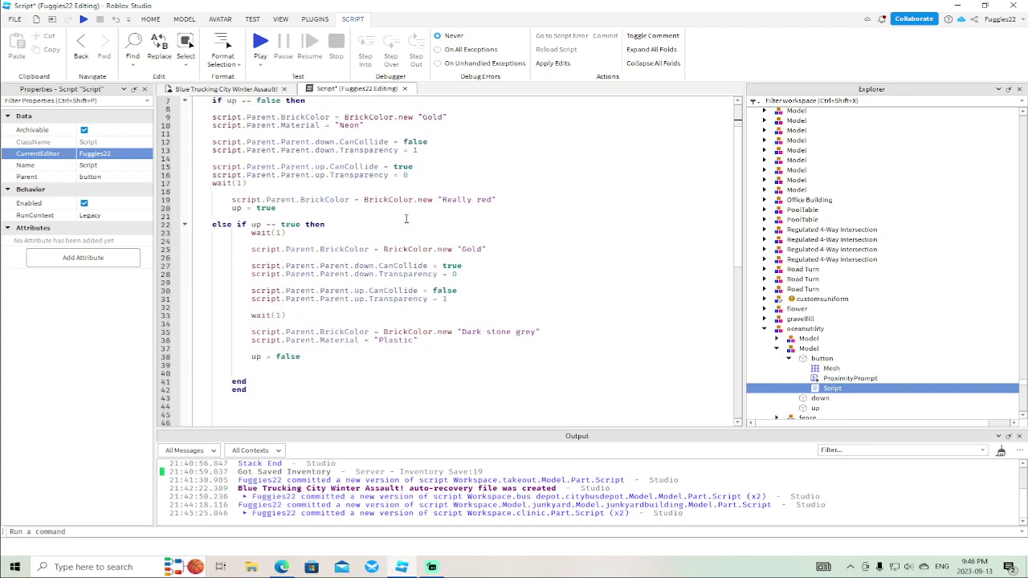
click(238, 225)
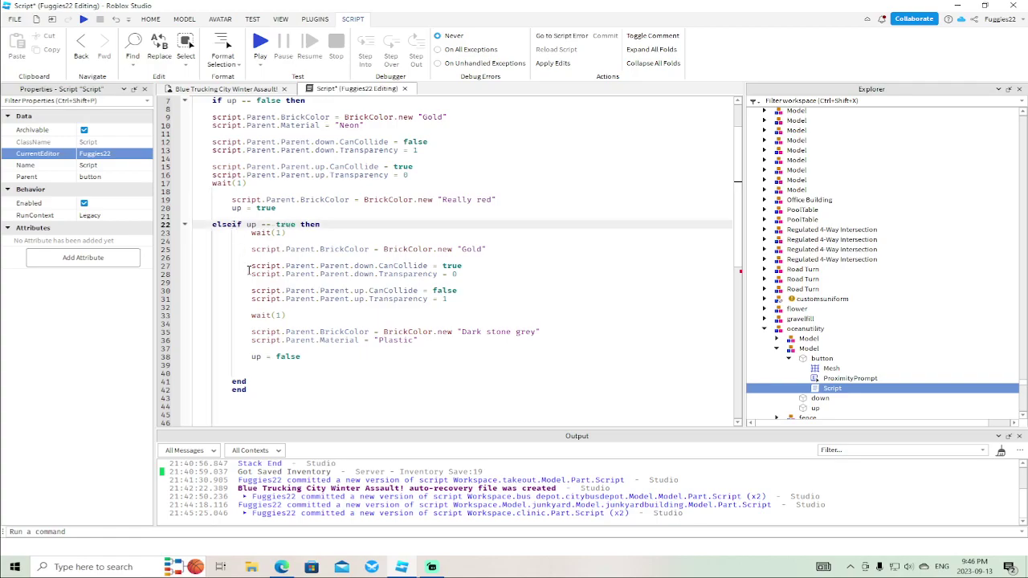
scroll(418, 310, down, 5)
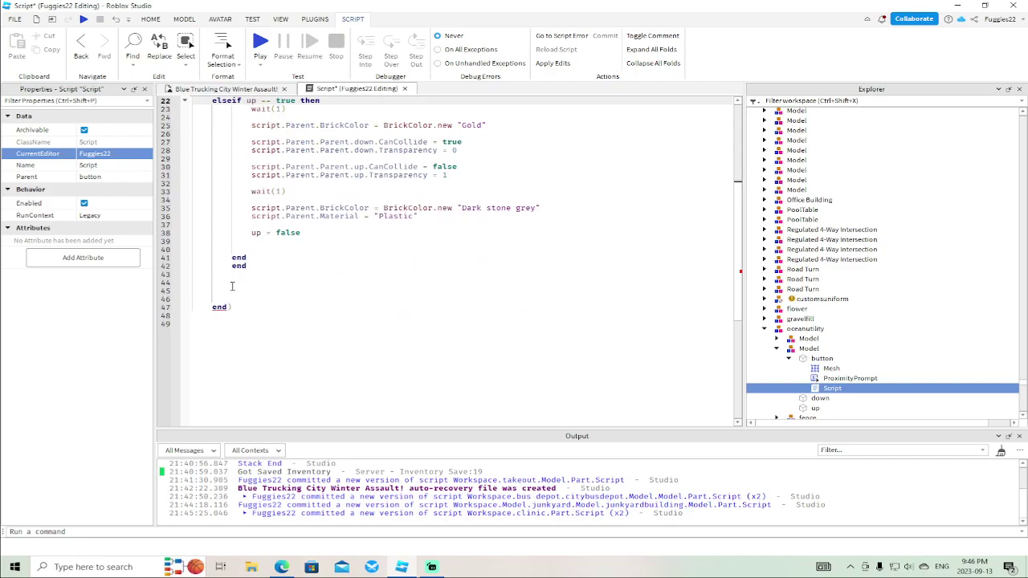
click(232, 307)
key(BackSpace)
key(BackSpace)
key(BackSpace)
key(BackSpace)
key(BackSpace)
key(BackSpace)
key(BackSpace)
key(BackSpace)
key(BackSpace)
key(BackSpace)
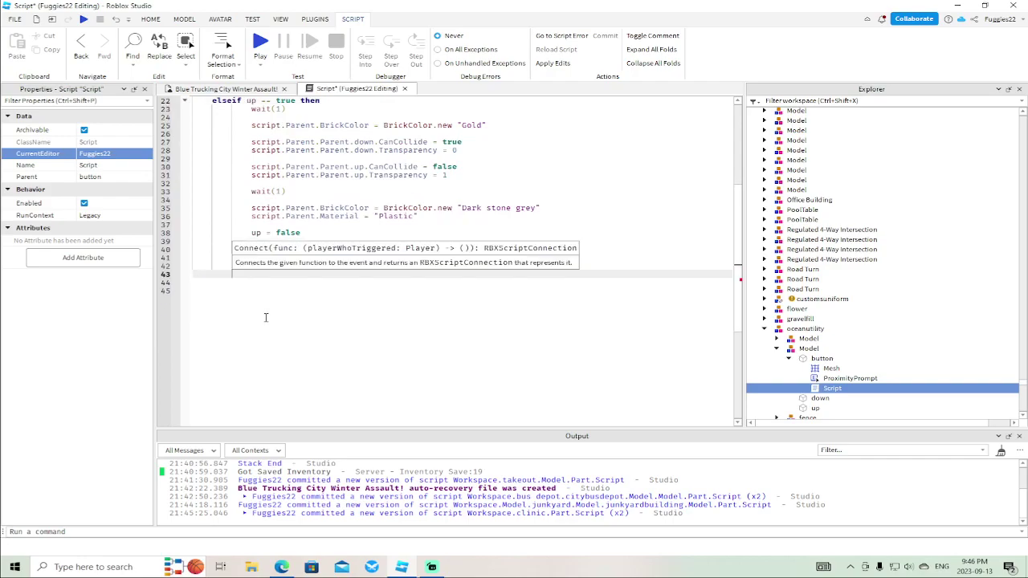
key(BackSpace)
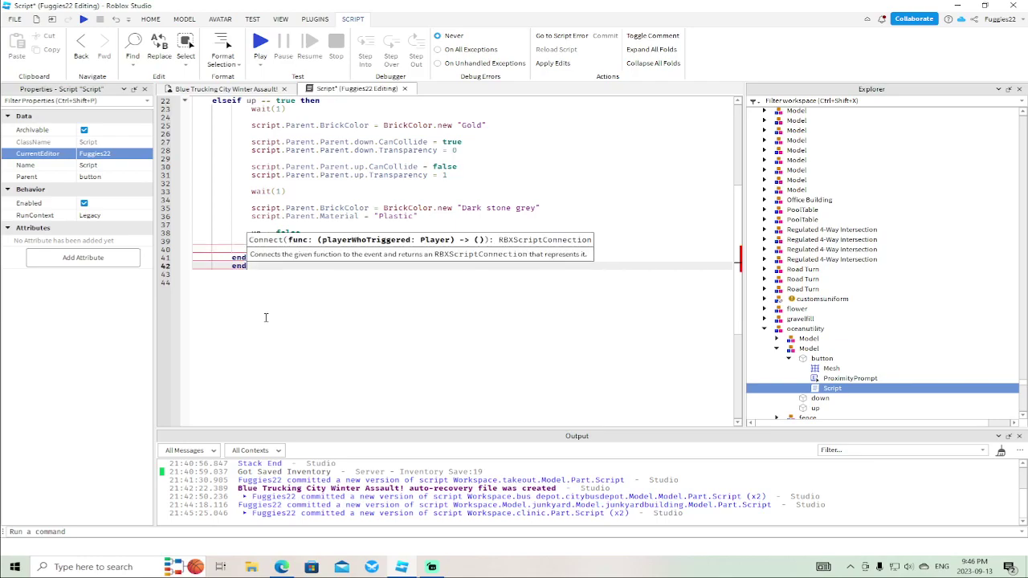
text())
scroll(352, 298, up, 7)
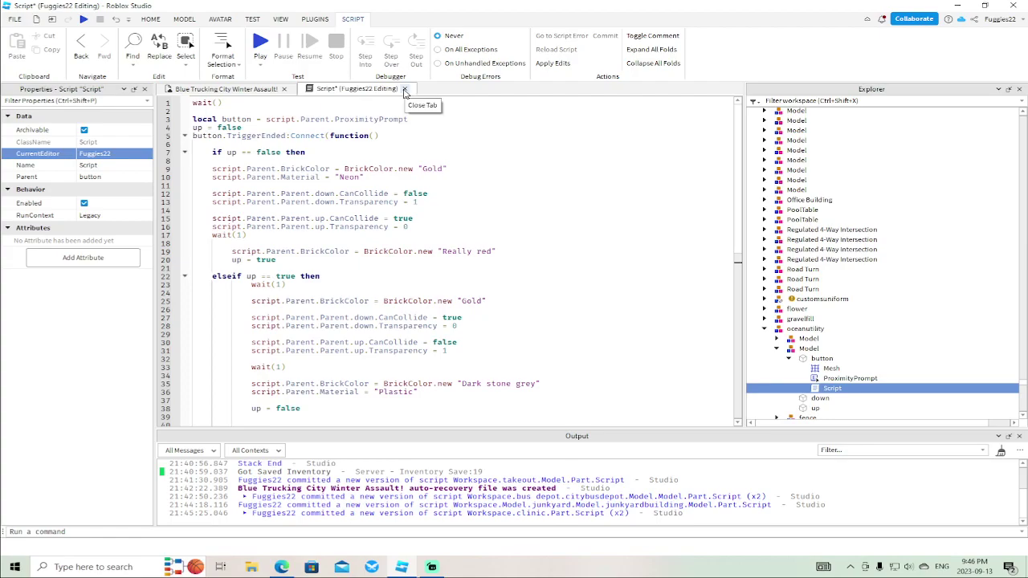
click(404, 90)
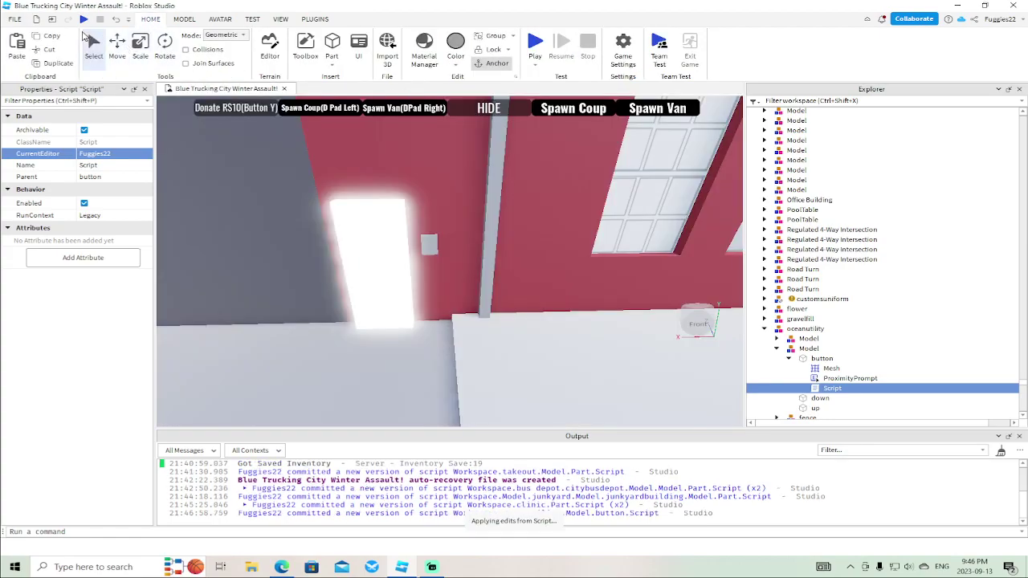
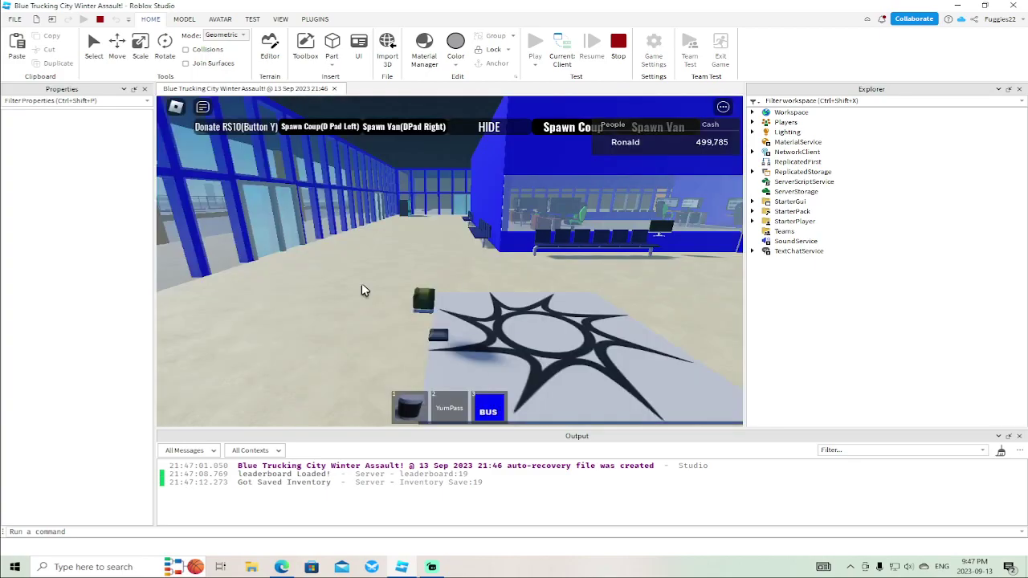
Walk the character from the spawn pad through the glass doors and out into the parking lot
right_drag(385, 280, 385, 279)
key(w)
key(w)
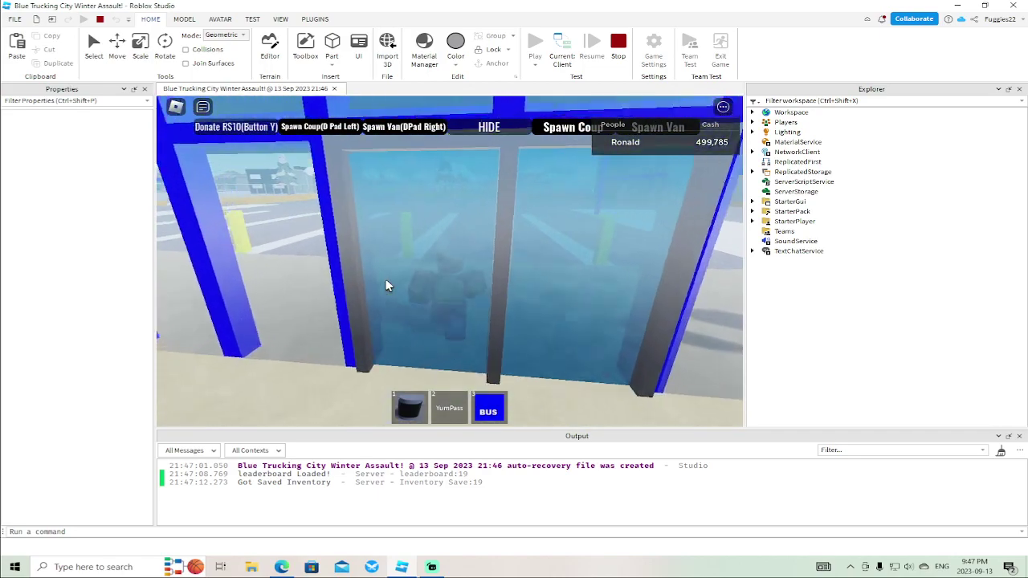
key(w)
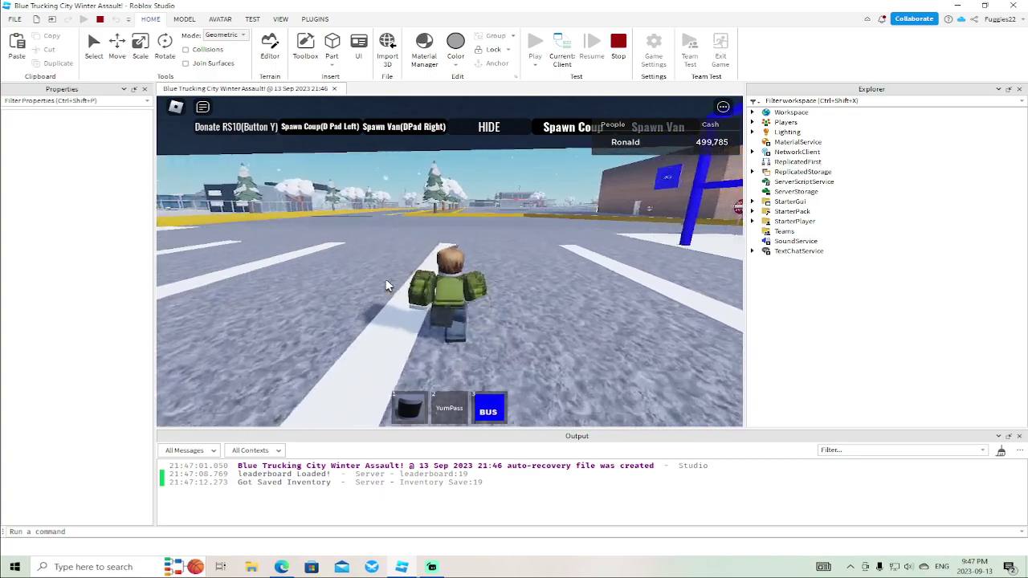
key(w)
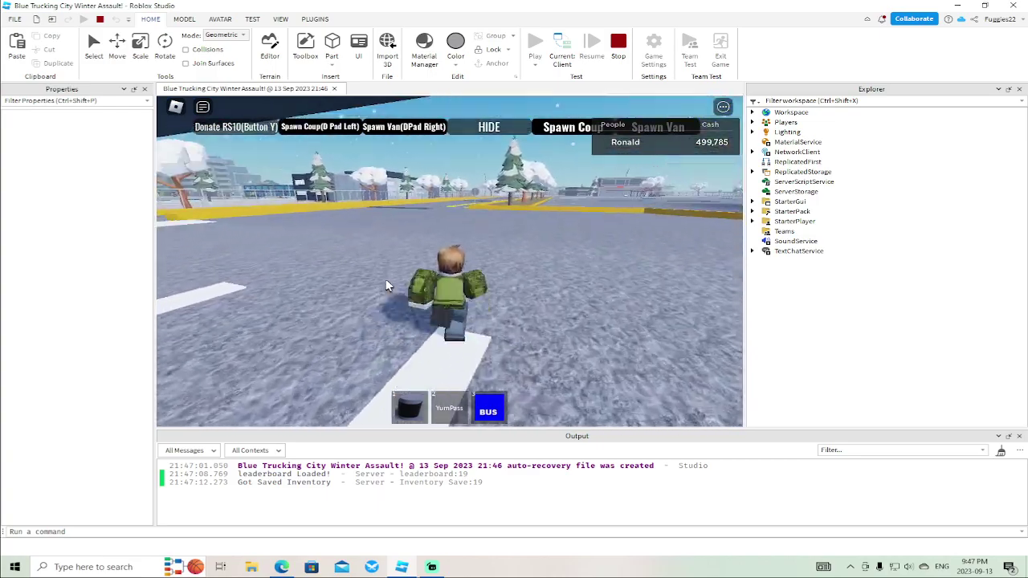
key(w)
Hide the player list, spawn a coupe in the parking lot and walk up to it
key(Tab)
click(571, 127)
right_drag(640, 285, 638, 282)
key(w)
key(w)
Unlock the red coupe and get into its driver's seat
click(465, 244)
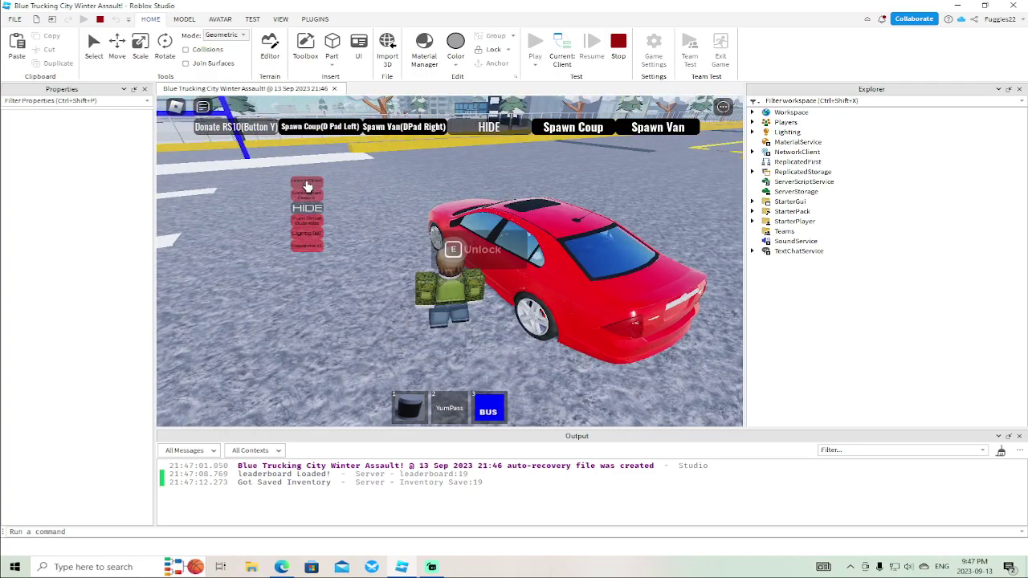
right_drag(502, 368, 503, 368)
key(e)
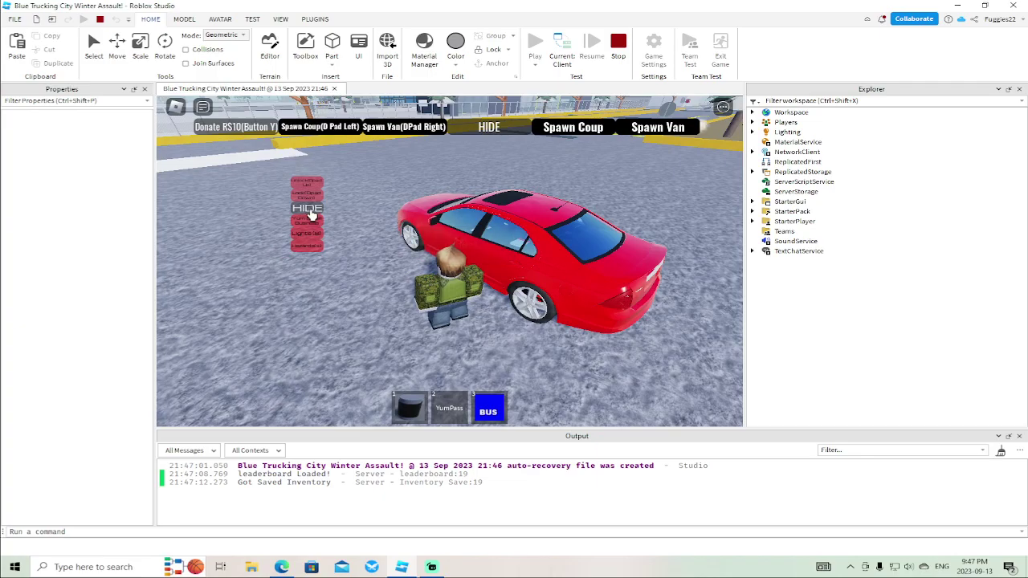
key(w)
right_drag(362, 315, 362, 314)
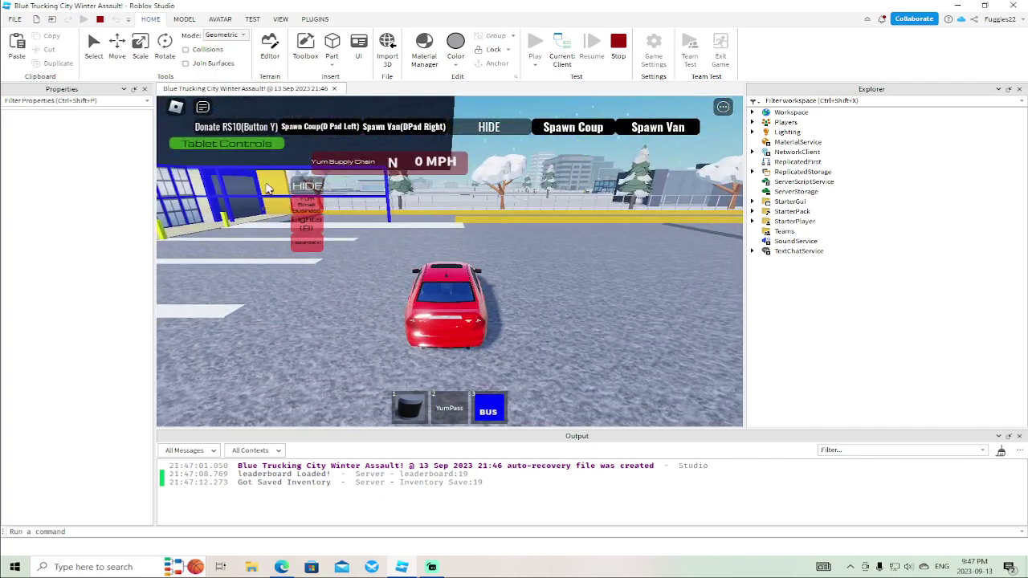
Drive the coupe out of the parking lot and along the access road past the stop sign
key(w)
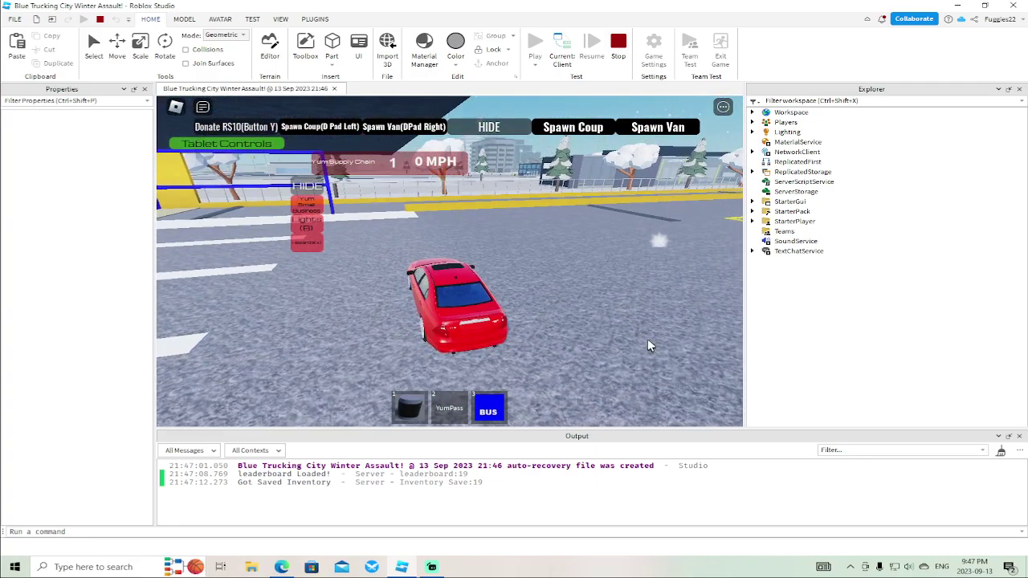
key(w)
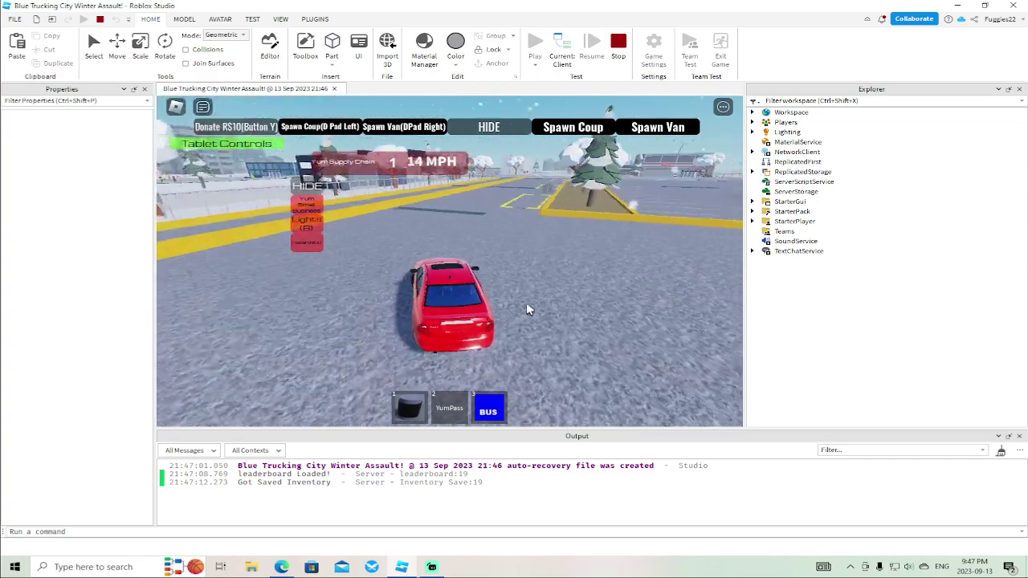
key(w)
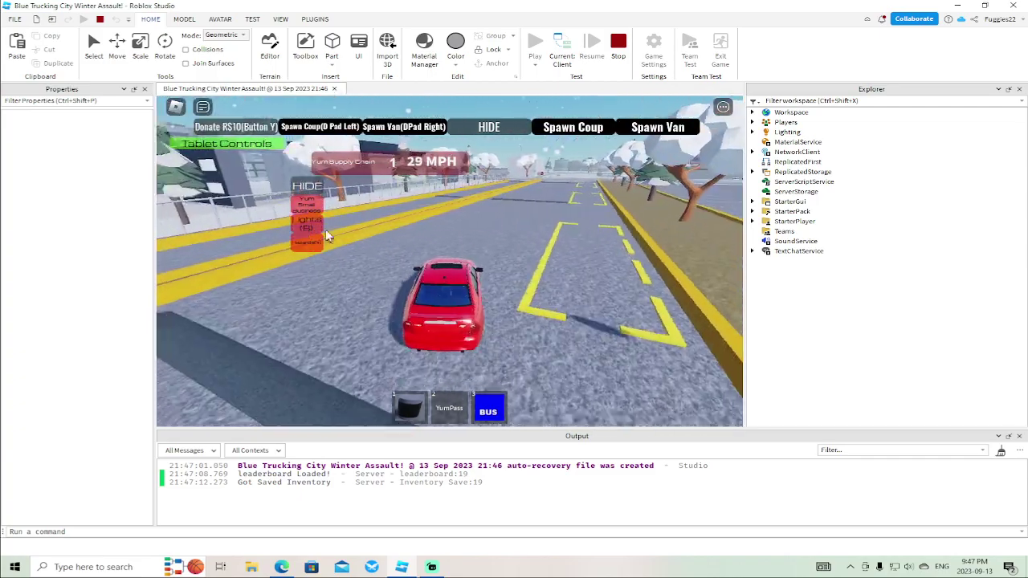
key(w)
key(d)
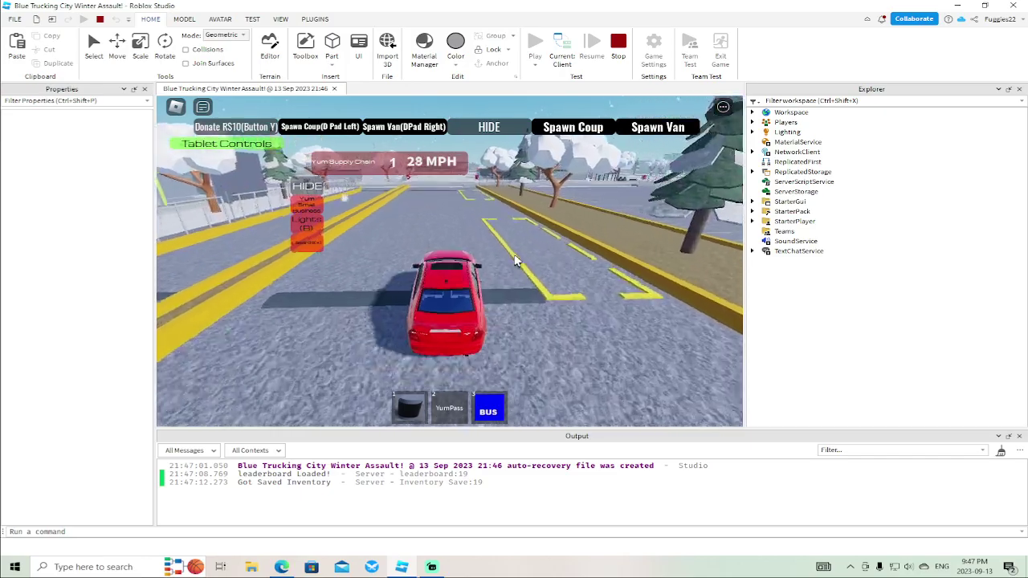
key(w)
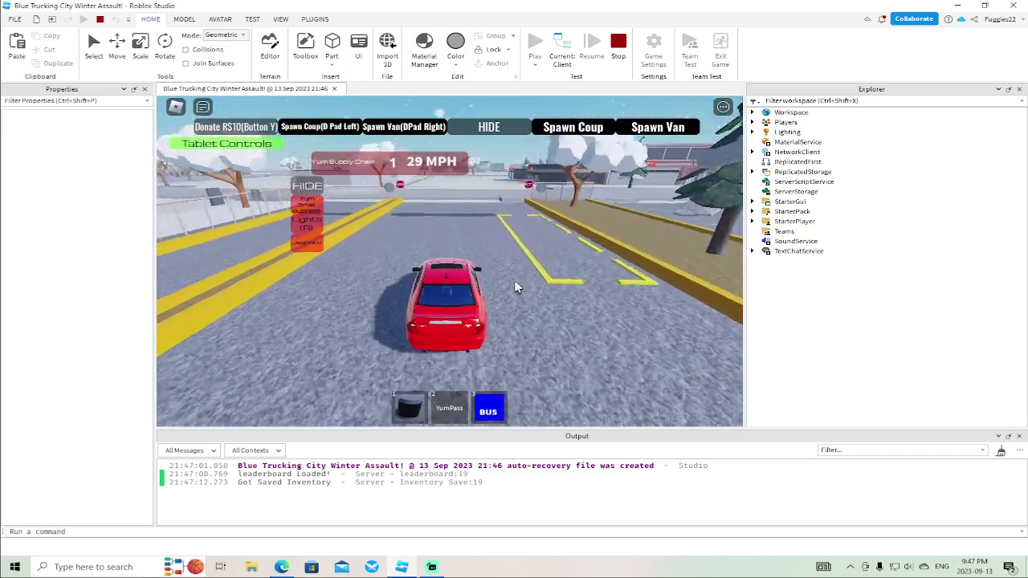
key(a)
key(d)
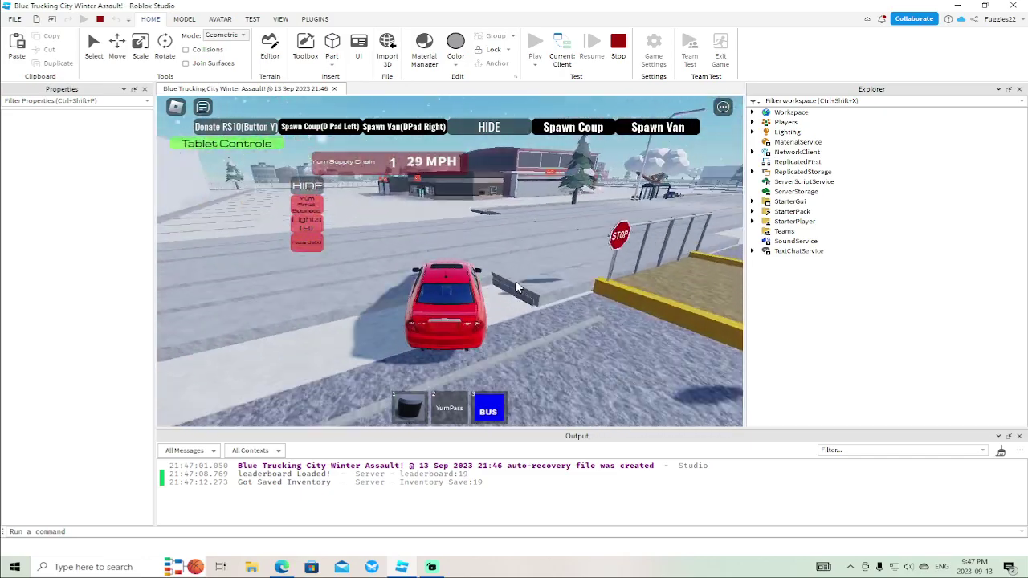
Drive the coupe along the snowy main road and turn into the lot beside the hospital sign
key(w)
key(a)
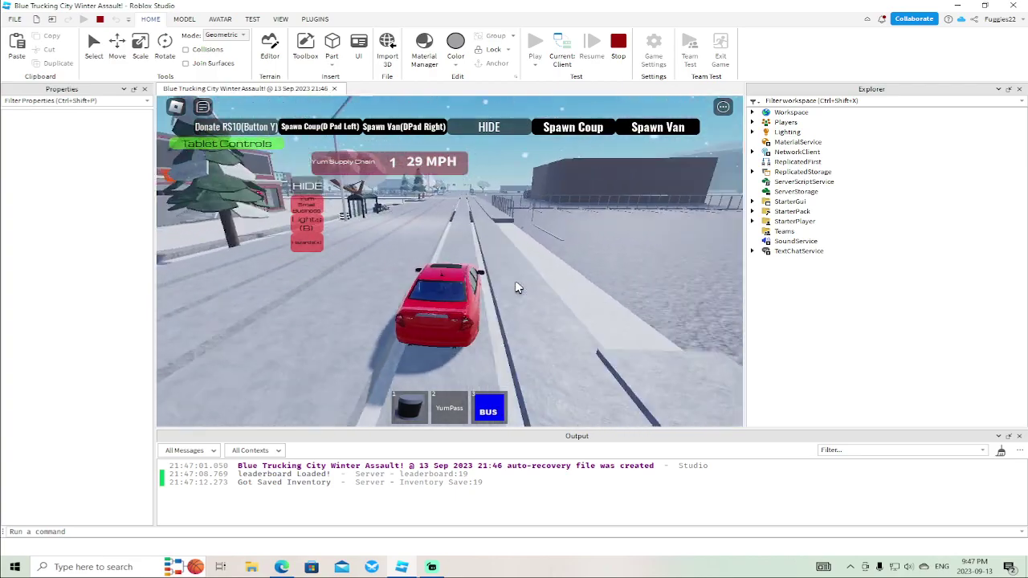
key(w)
key(a)
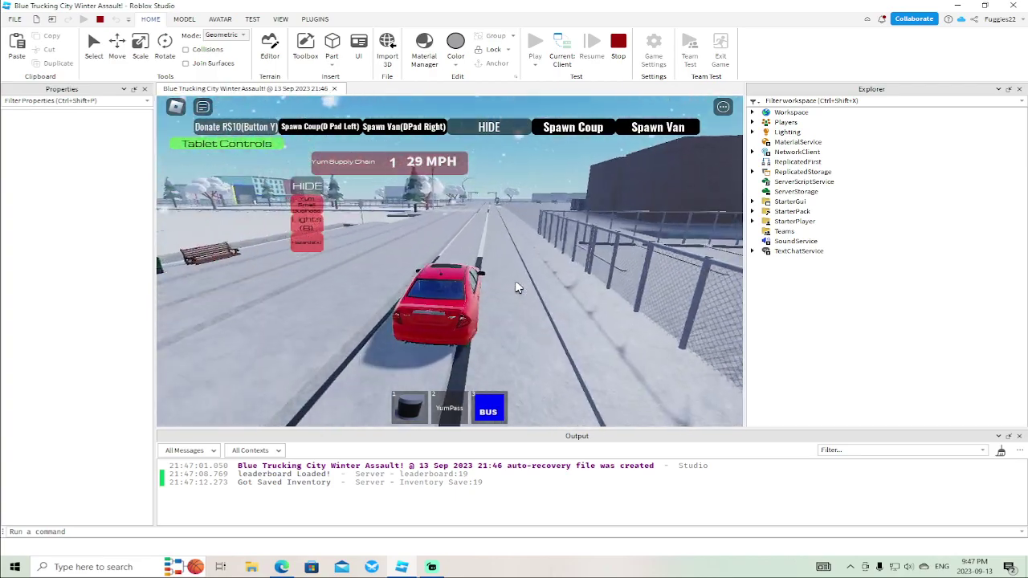
key(w)
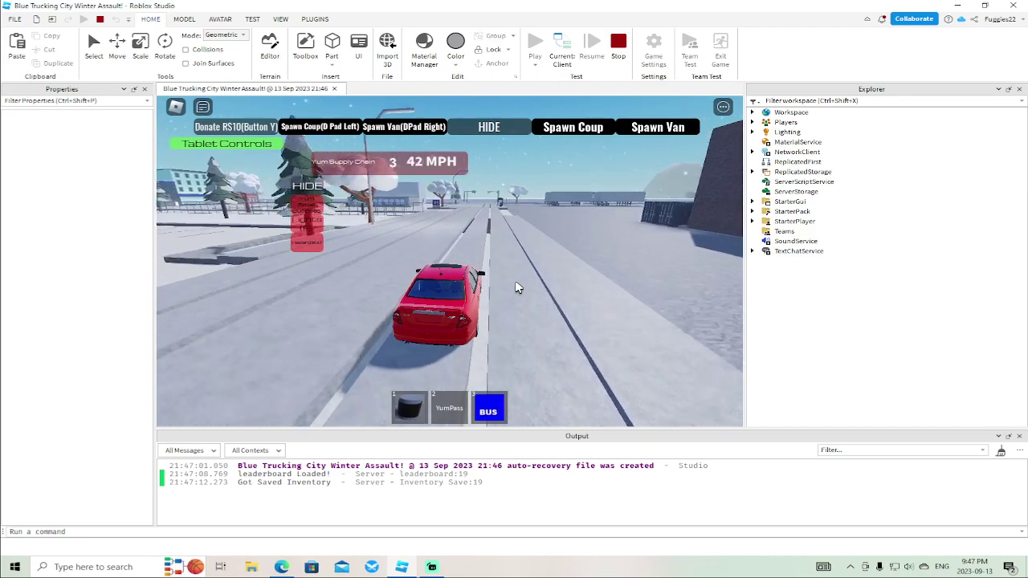
key(w)
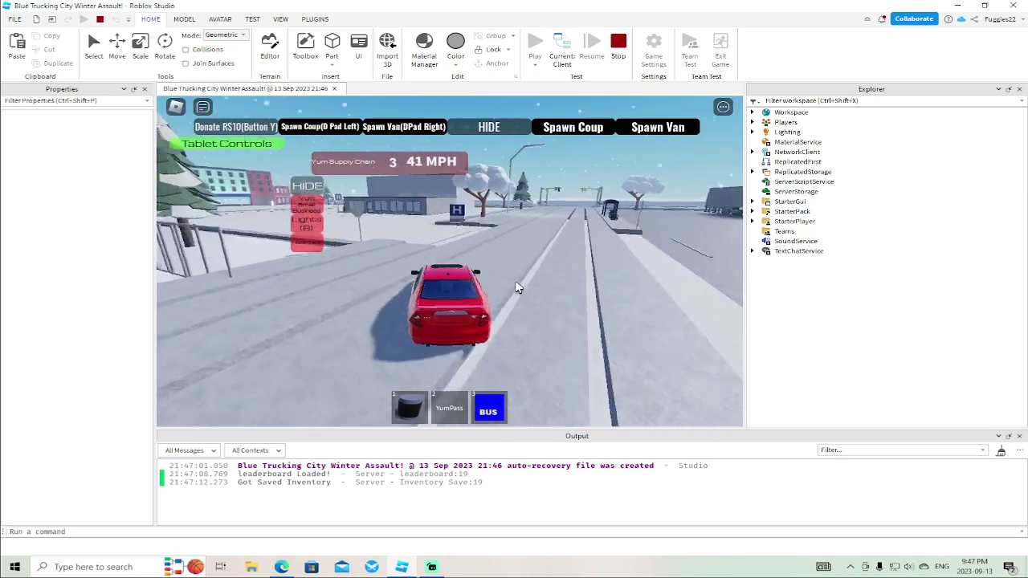
key(w)
key(a)
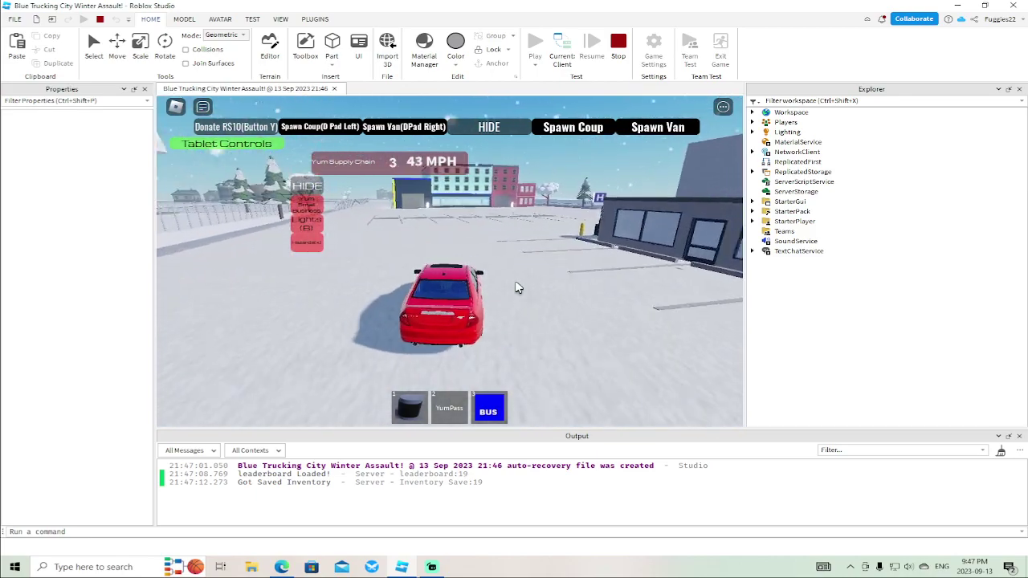
Steer the coupe across the snowy lot and park it in front of the red building's garage door
key(d)
key(s)
key(a)
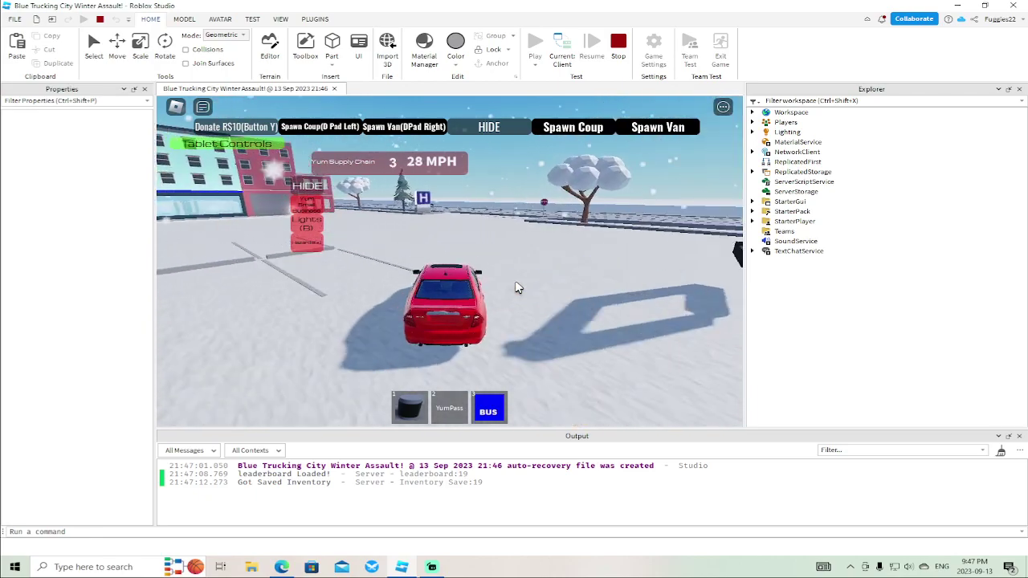
key(w)
key(a)
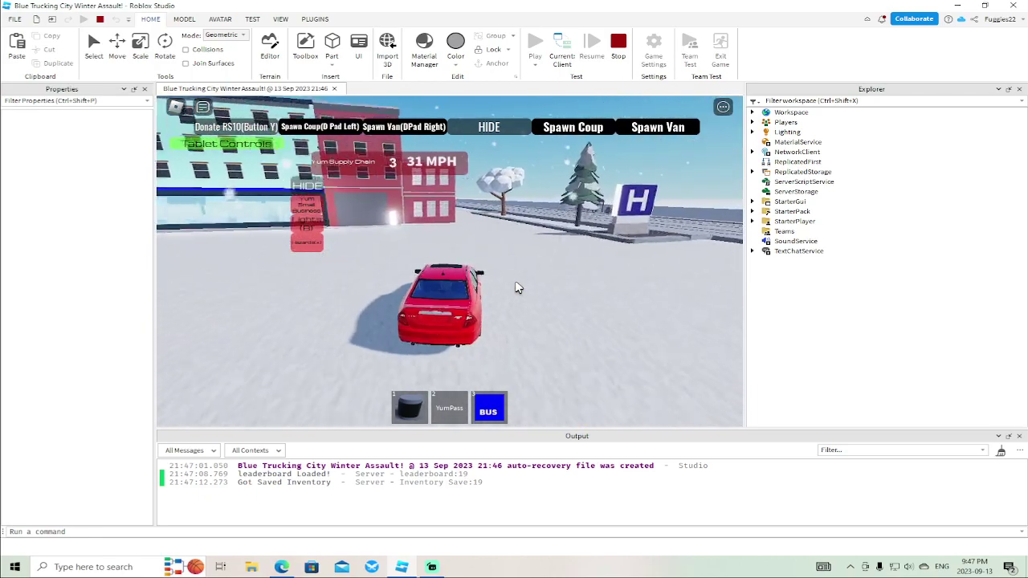
key(s)
key(s)
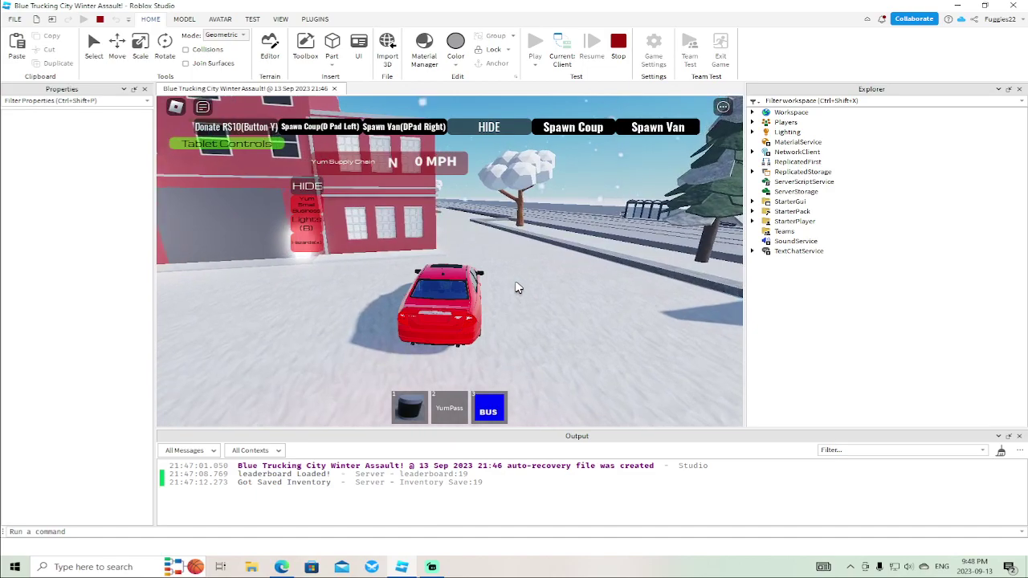
Leave the coupe and walk to the door button on the red building's wall
key(space)
key(a)
key(w)
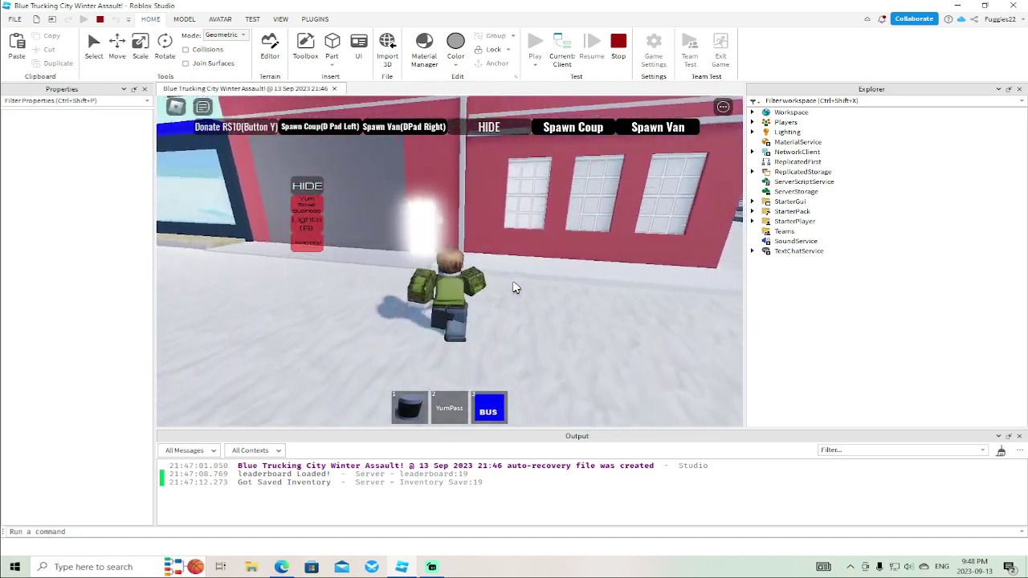
key(w)
key(a)
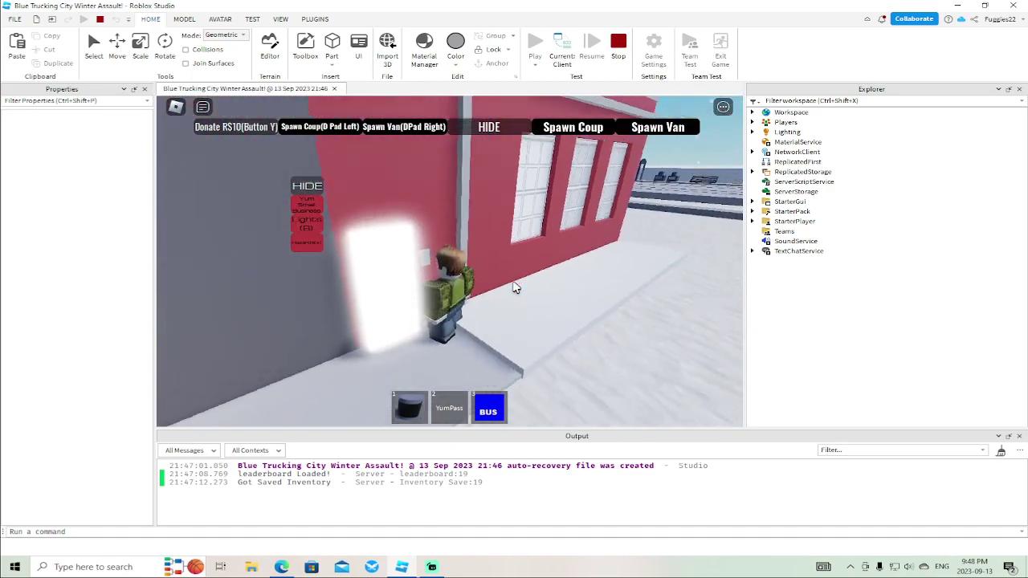
Step back and forth around the wall button to test whether its door prompt shows up
right_drag(513, 281, 505, 256)
key(w)
key(s)
key(w)
key(s)
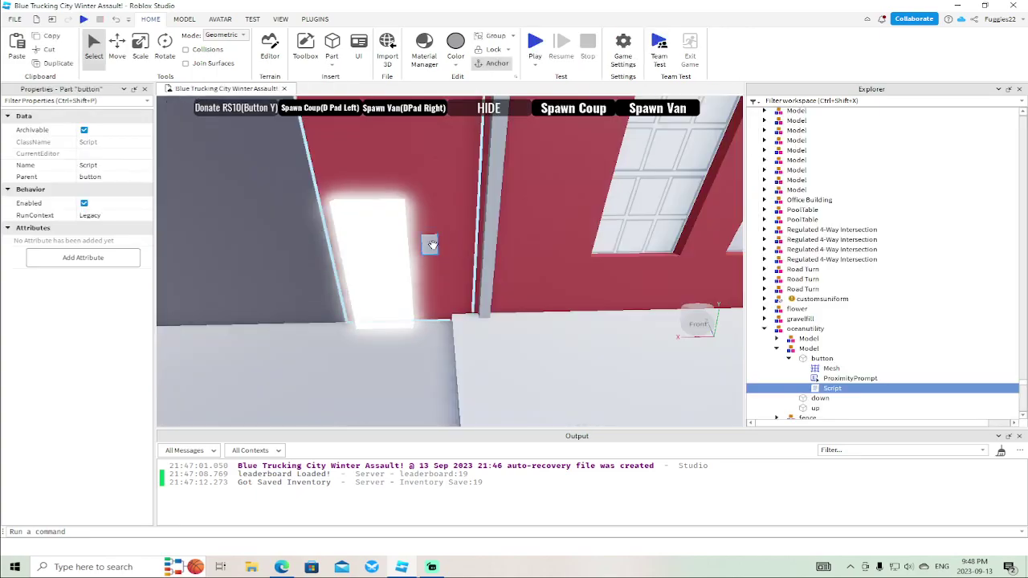
Review the oceanutility button's ProximityPrompt properties and delete the Mesh from the button part
click(827, 380)
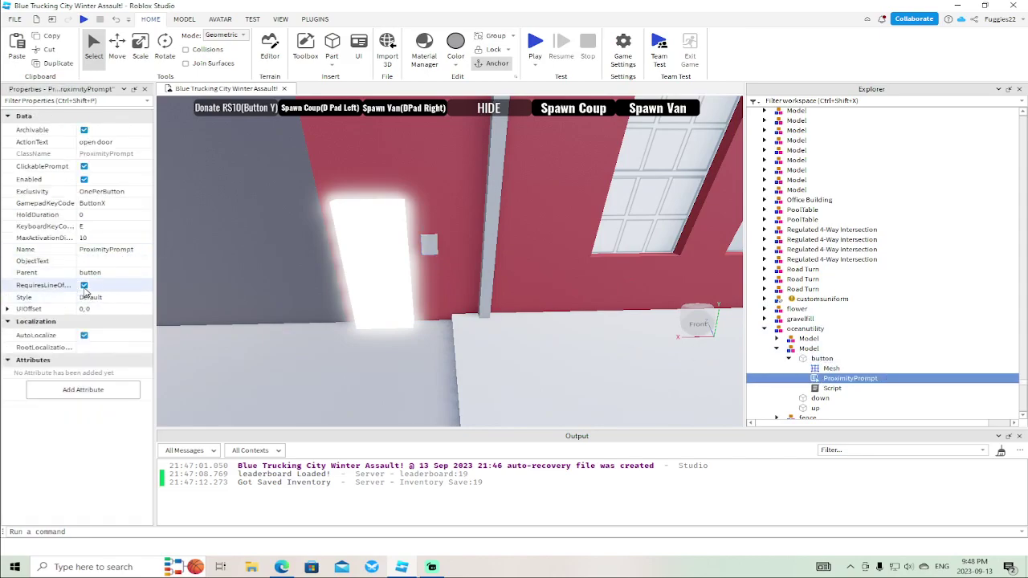
click(822, 370)
key(Delete)
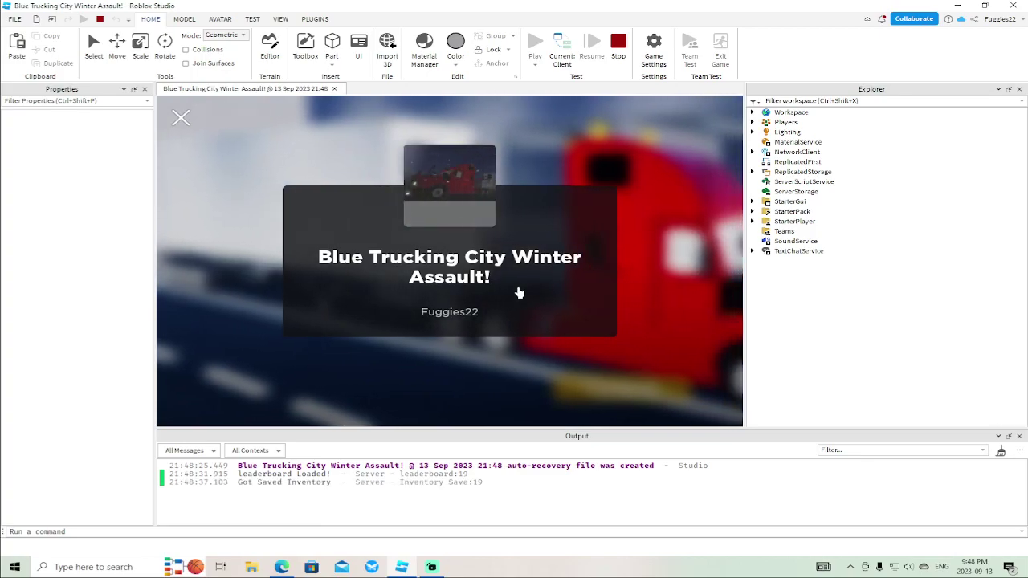
In a new play-test, walk the character out of the glass-walled building into the parking lot
key(a)
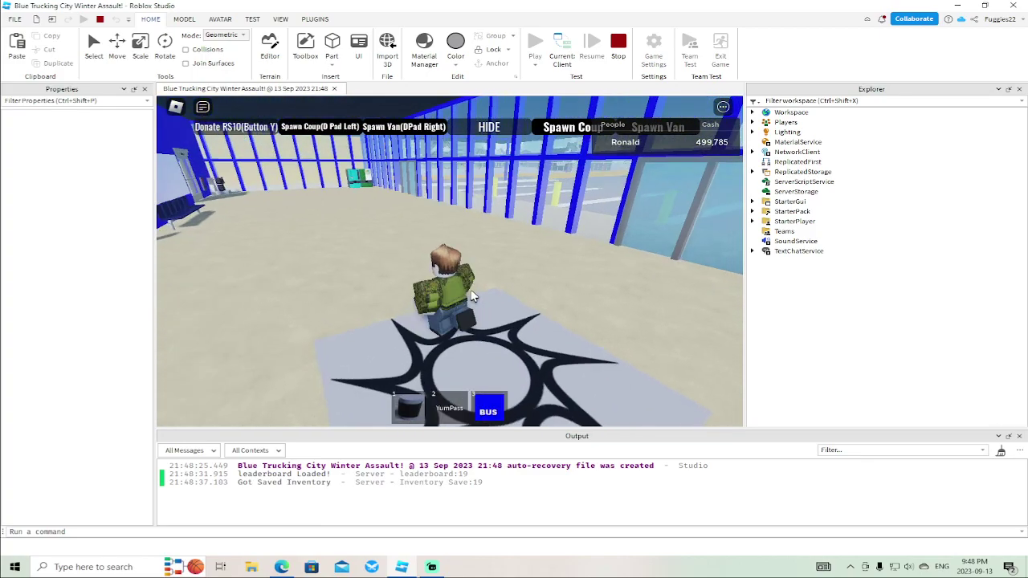
key(w)
key(w)
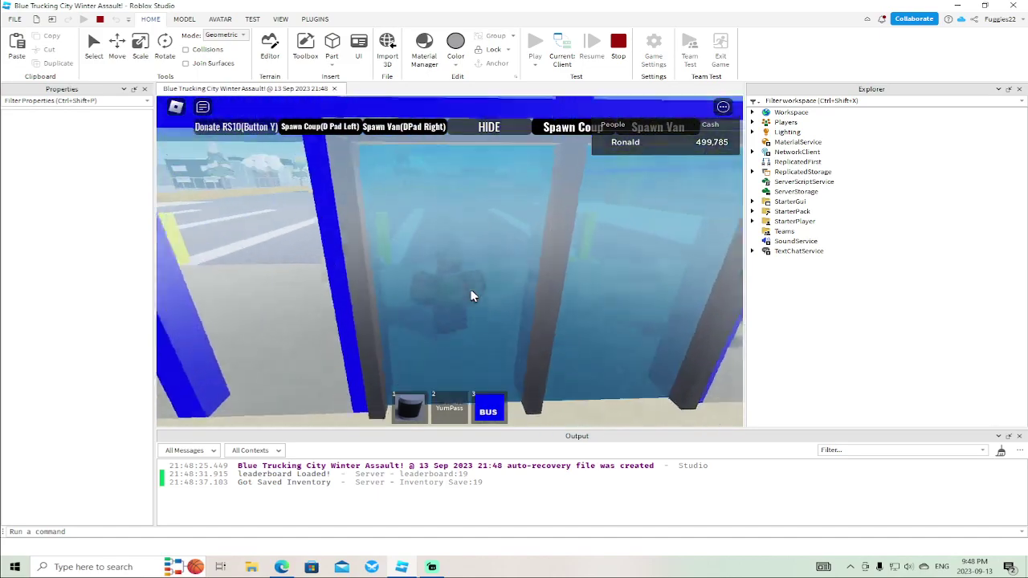
key(w)
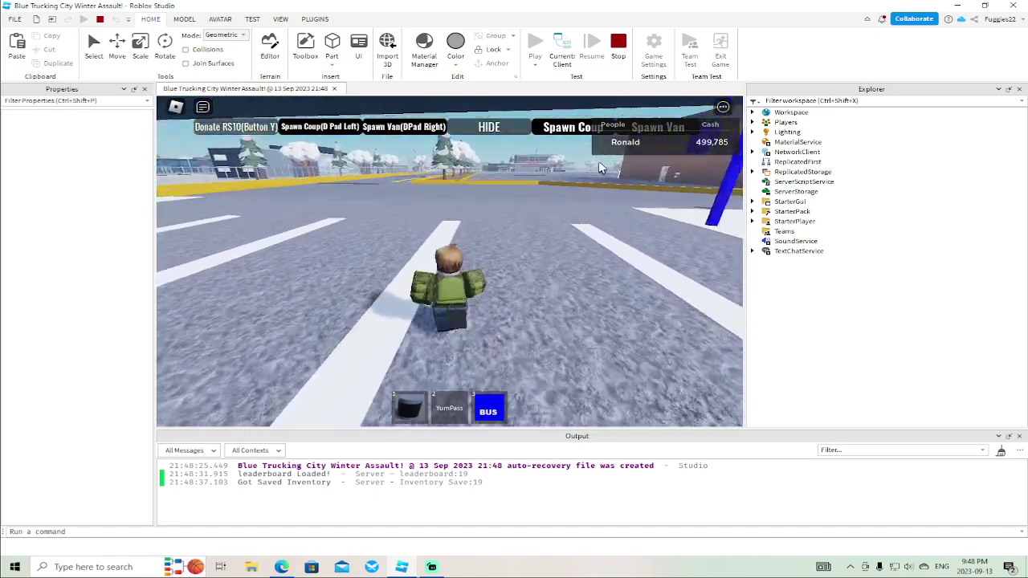
Hide the player list, spawn a coupe, and replace it with a van
key(Tab)
key(w)
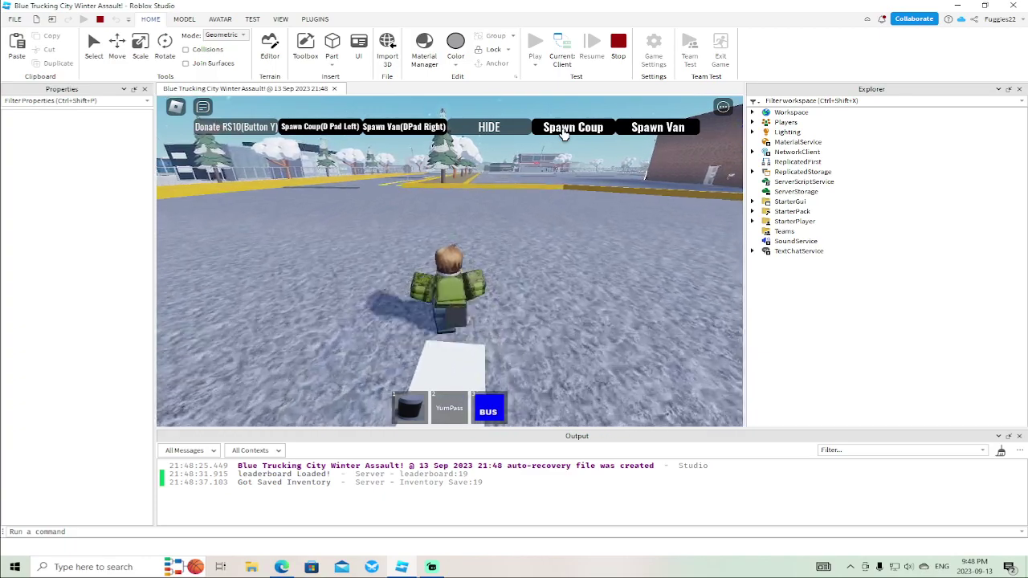
click(564, 129)
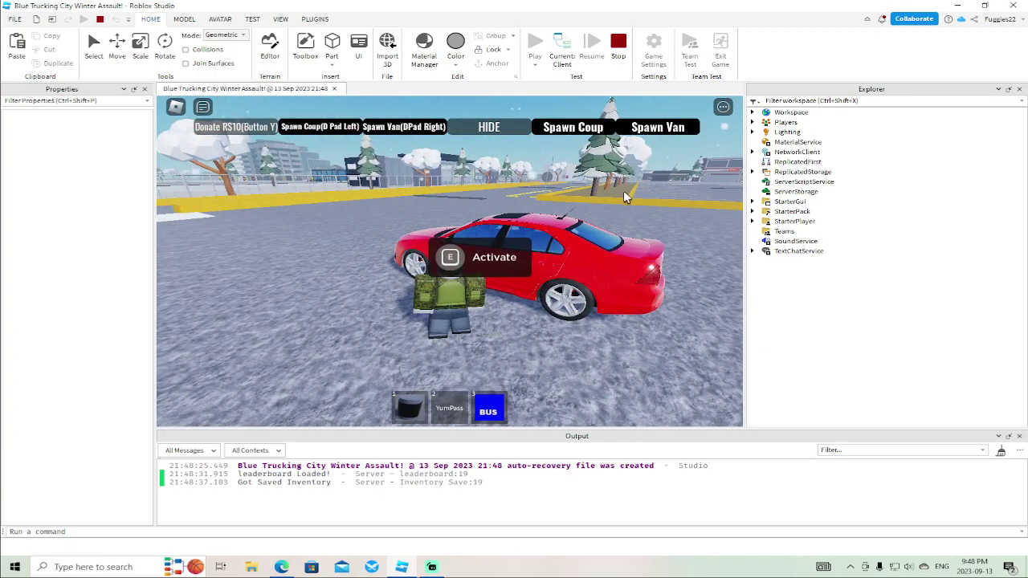
click(638, 135)
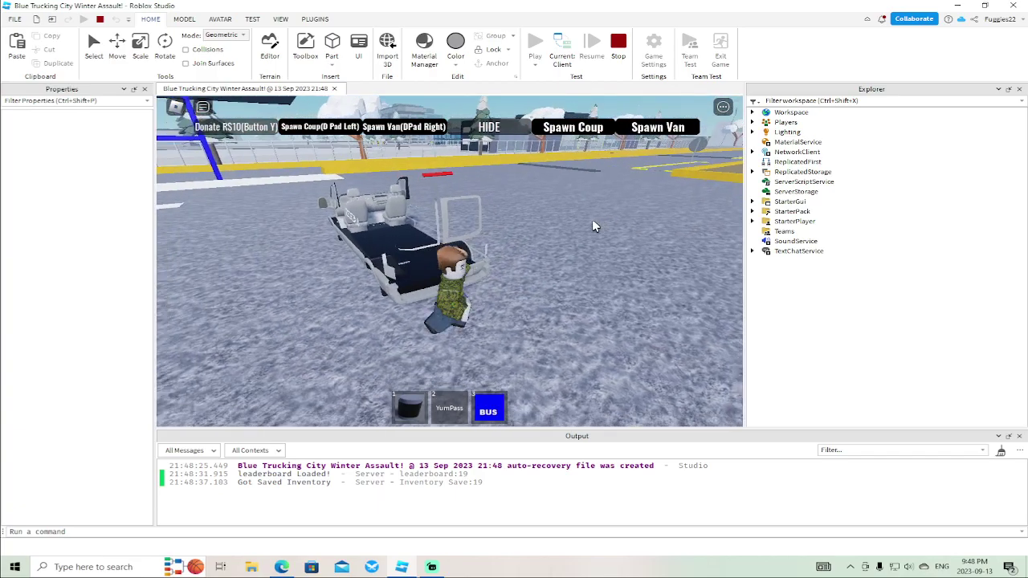
Unlock the blue van and get into its driver's seat
key(e)
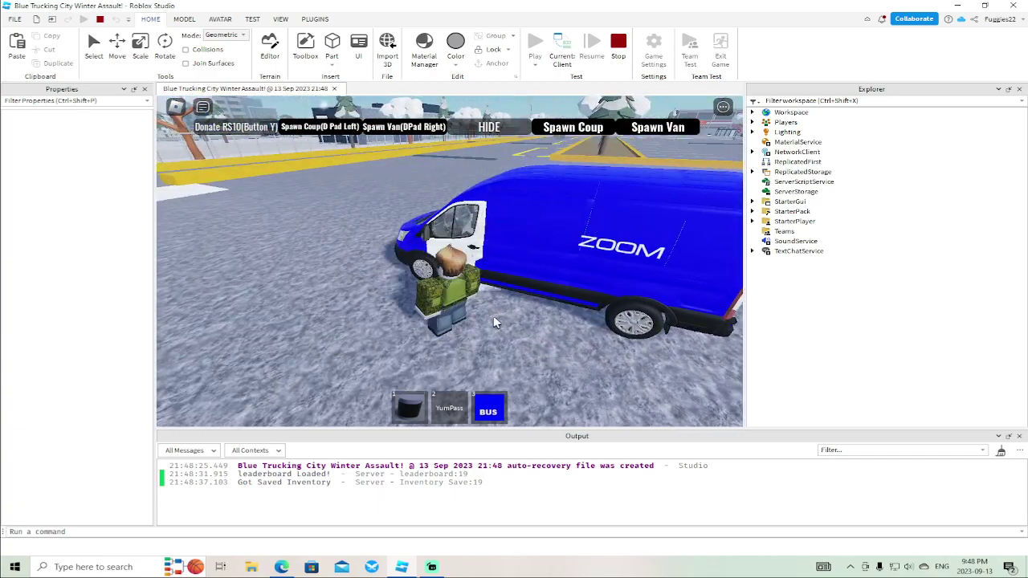
right_drag(492, 320, 494, 321)
click(310, 186)
key(e)
Drive the blue van out of the parking lot and turn onto the snowy road
key(w)
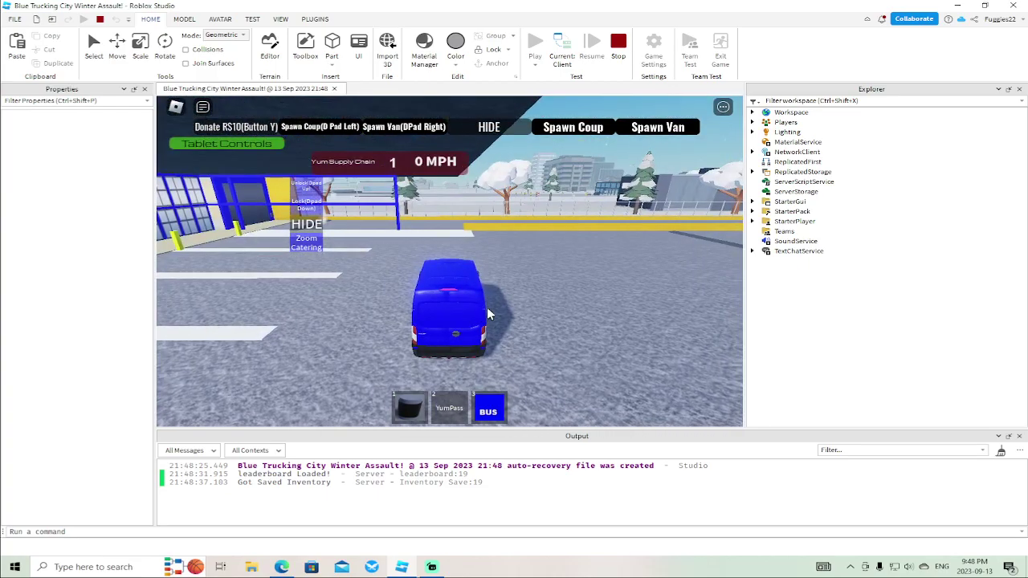
key(w)
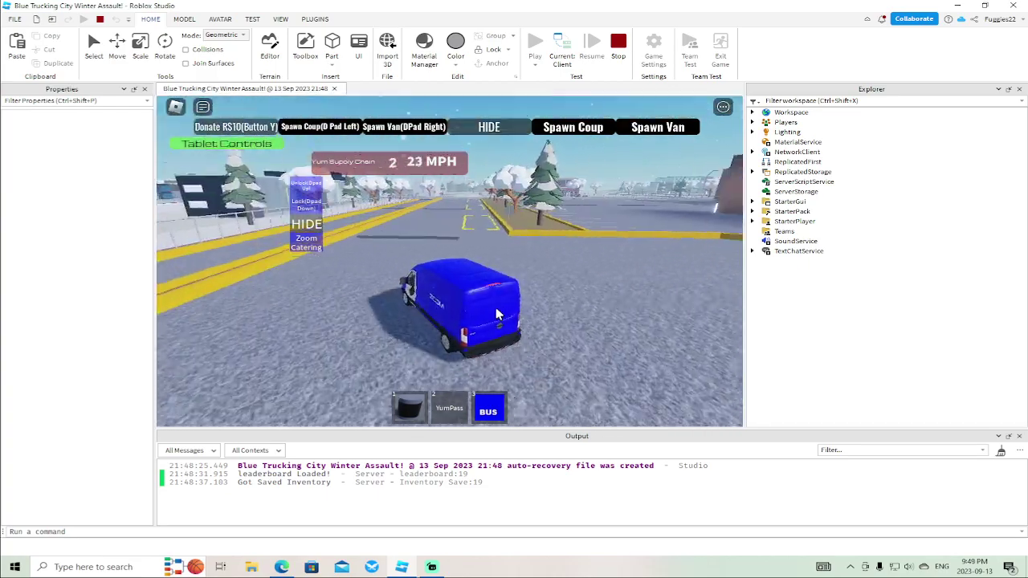
key(w)
key(d)
key(w)
key(w)
key(a)
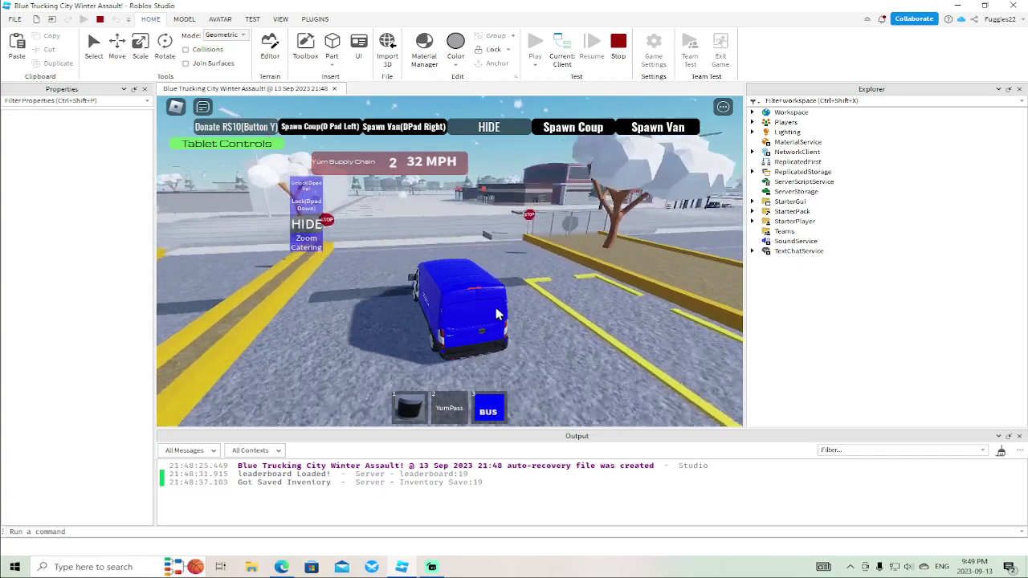
key(w)
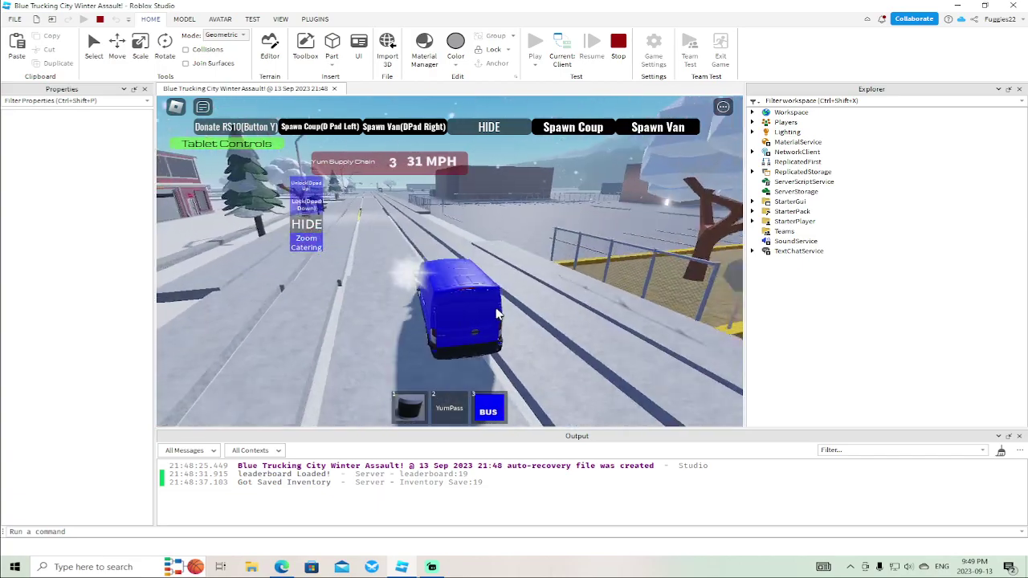
Drive the van down the snowy road and across the hospital lot to the front of the red building
key(w)
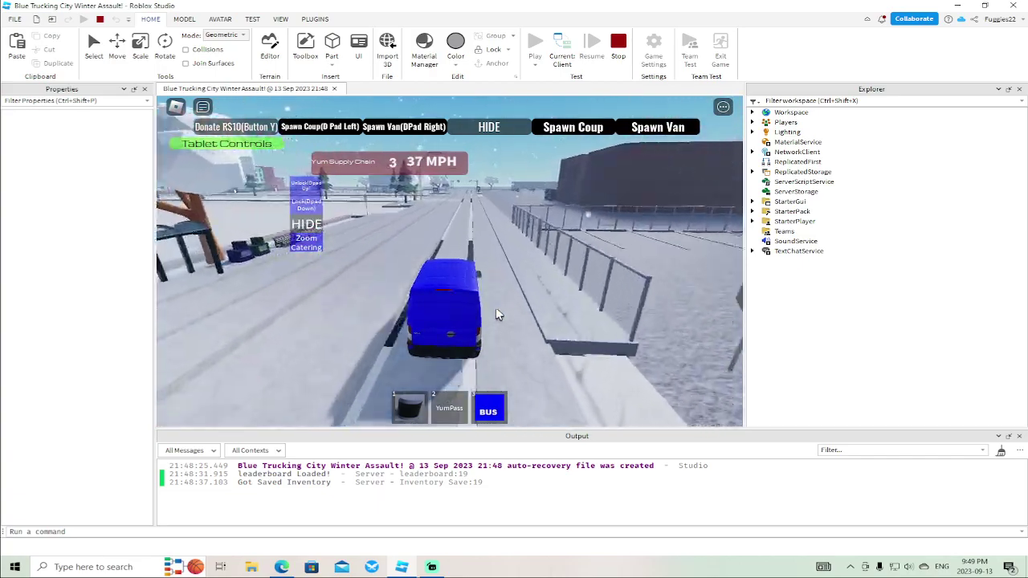
key(w)
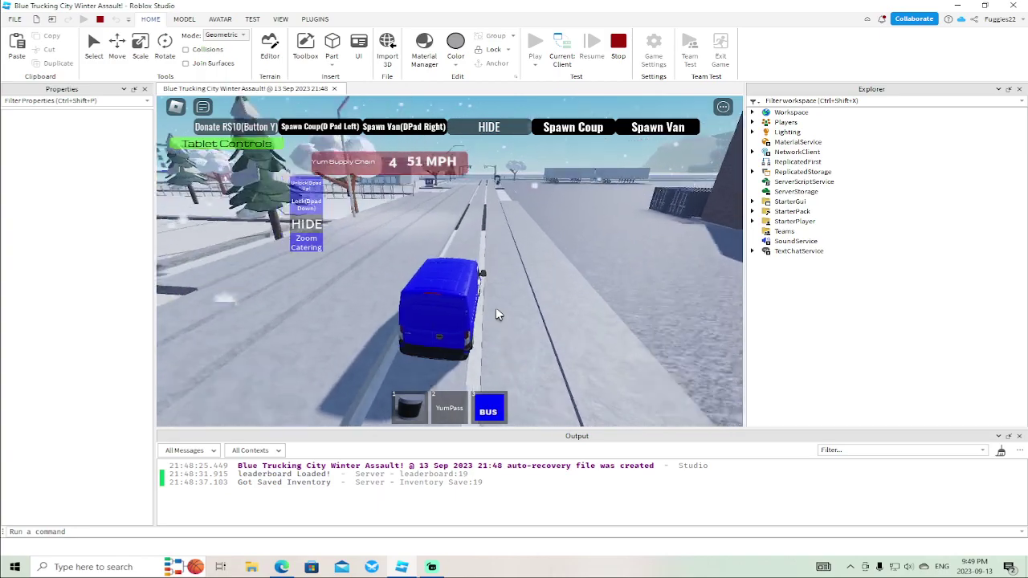
key(w)
key(a)
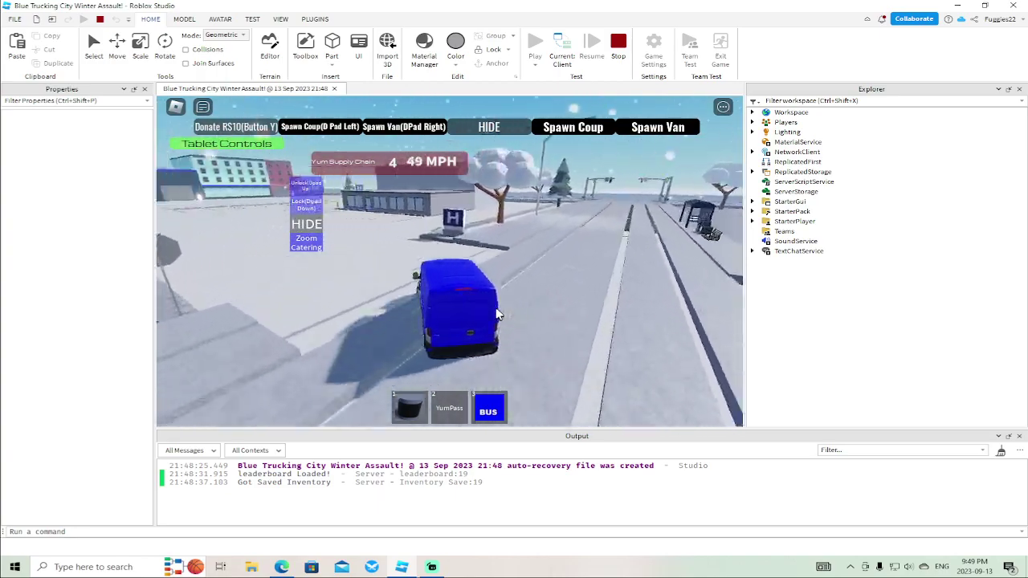
key(a)
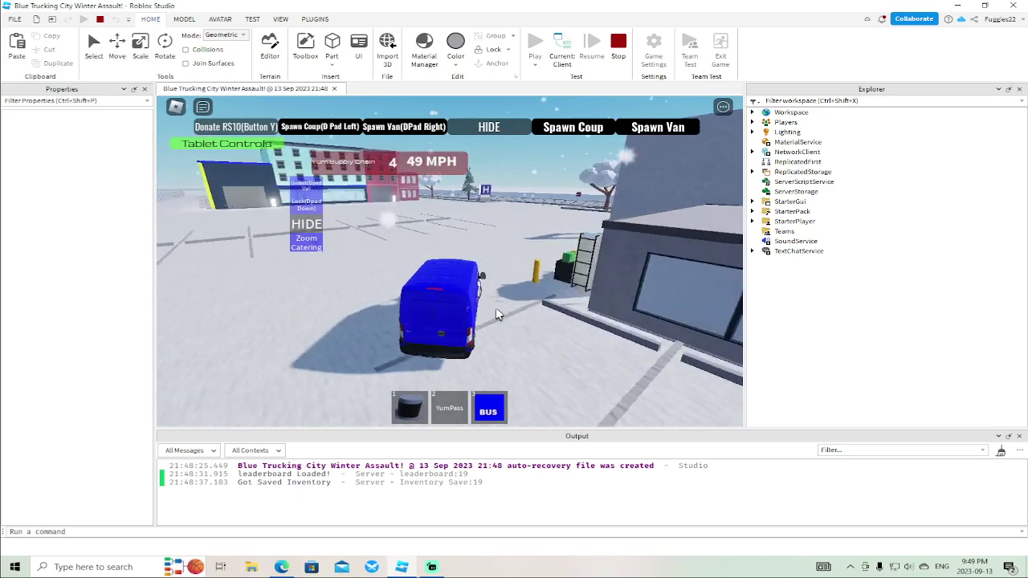
key(d)
key(a)
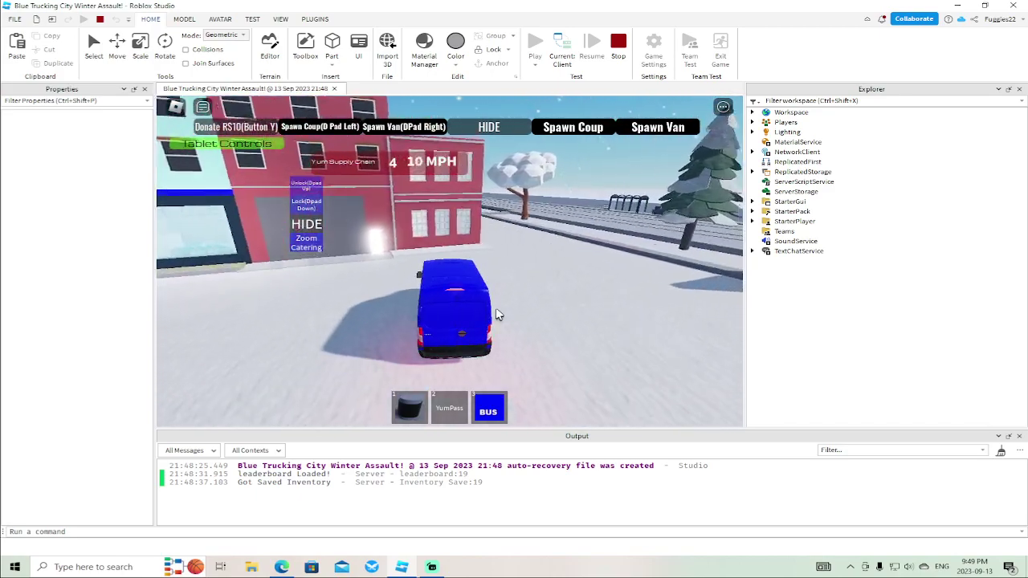
Leave the van and walk to the red building's door button beside the glowing panel to check which prompts it offers
key(space)
key(w)
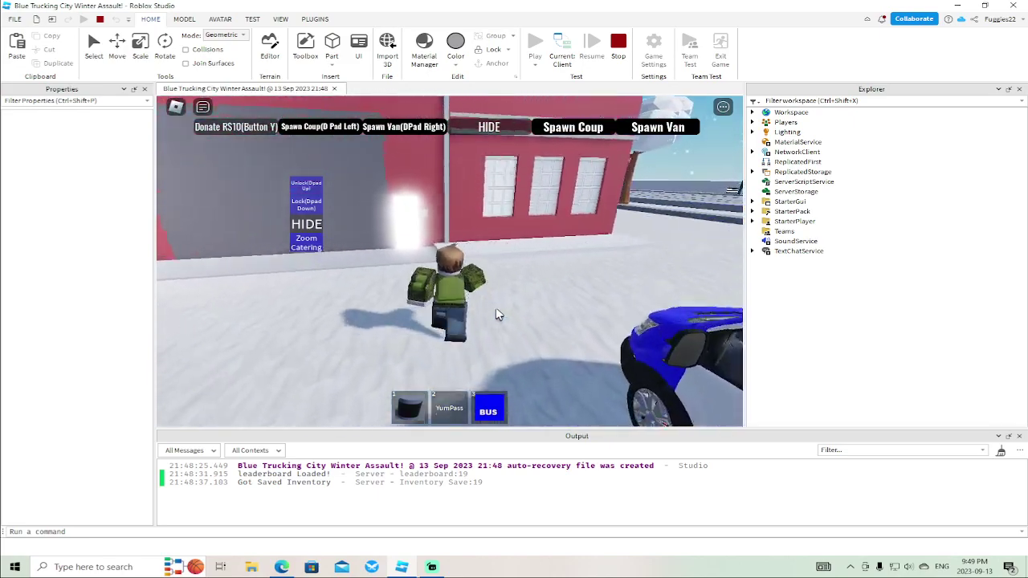
key(s)
key(w)
right_drag(496, 314, 497, 314)
key(a)
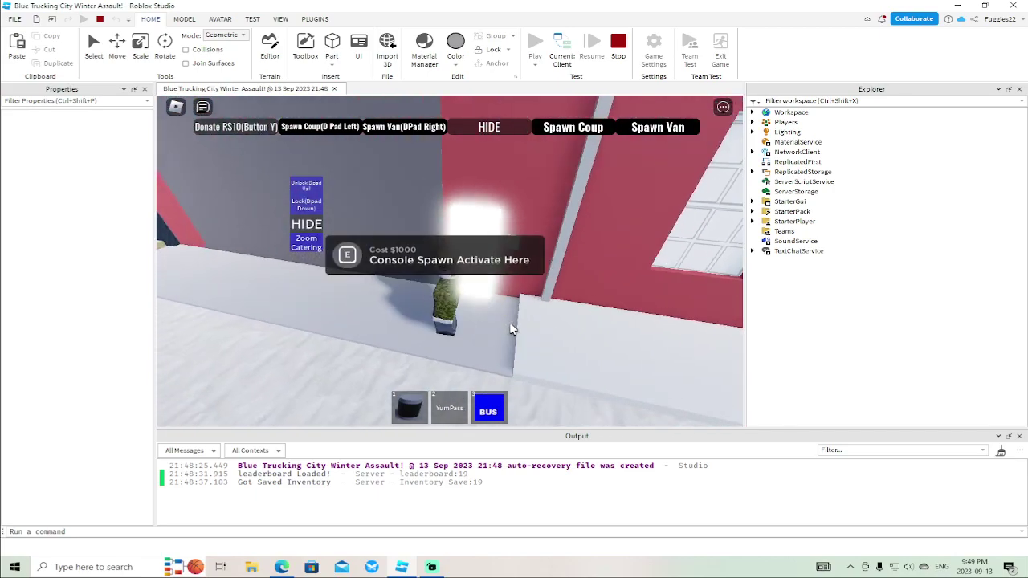
key(Tab)
key(Tab)
key(s)
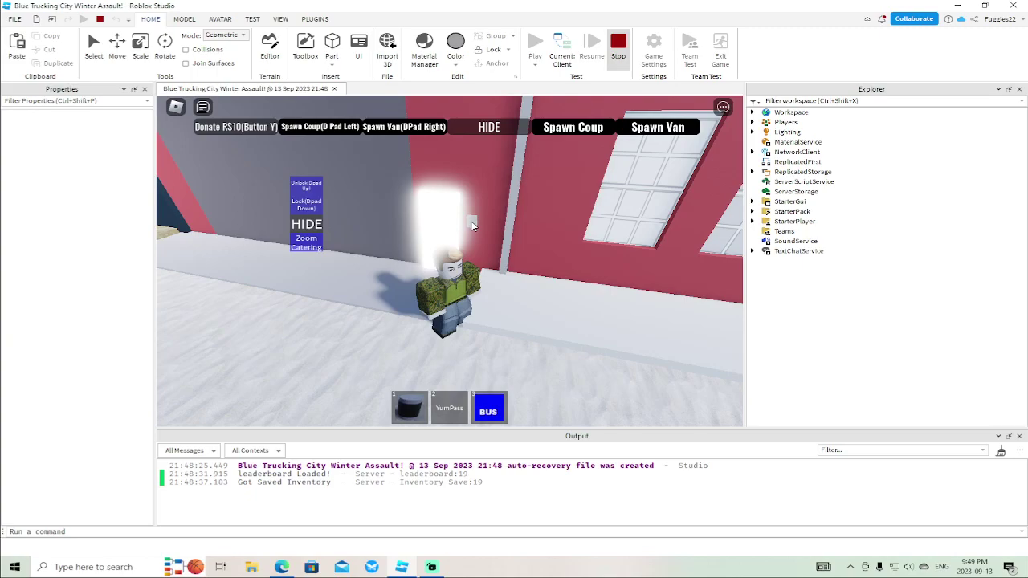
Stop the play-test and compare the ProximityPrompt properties of the oceanutility button with those of the clinic's door switch
key(shift+F5)
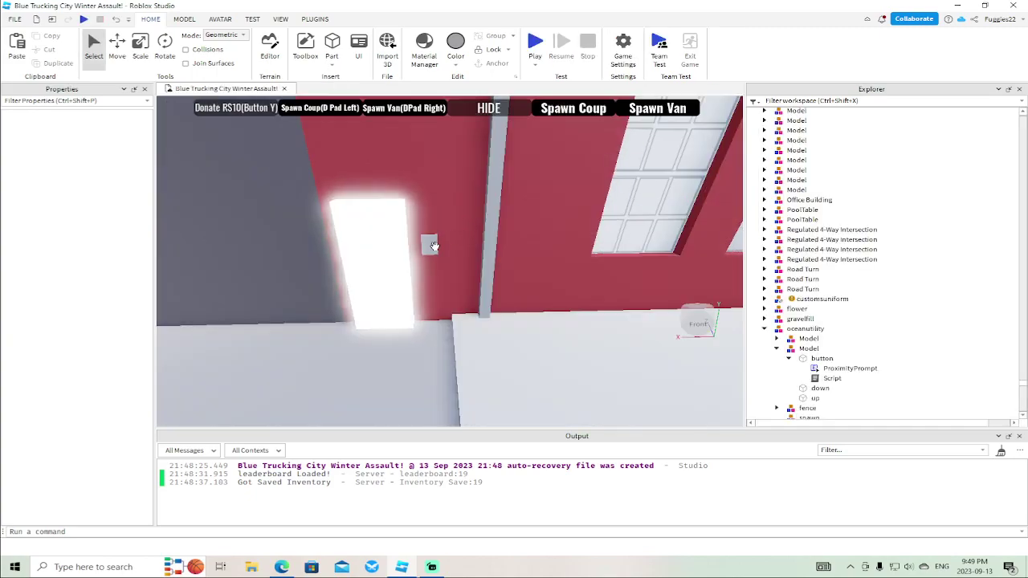
click(432, 246)
click(835, 369)
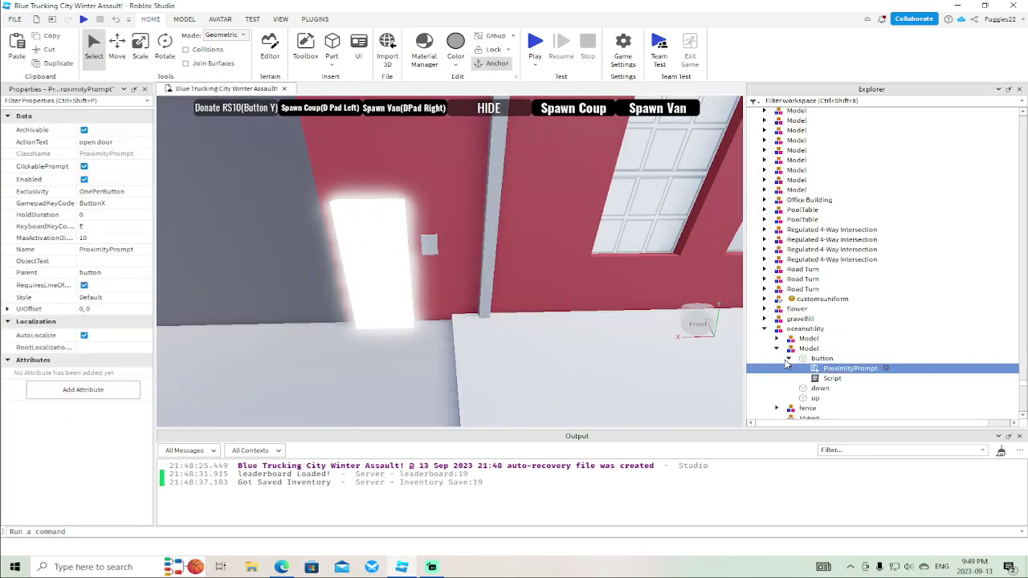
right_drag(389, 298, 389, 298)
key(w)
key(w)
click(414, 301)
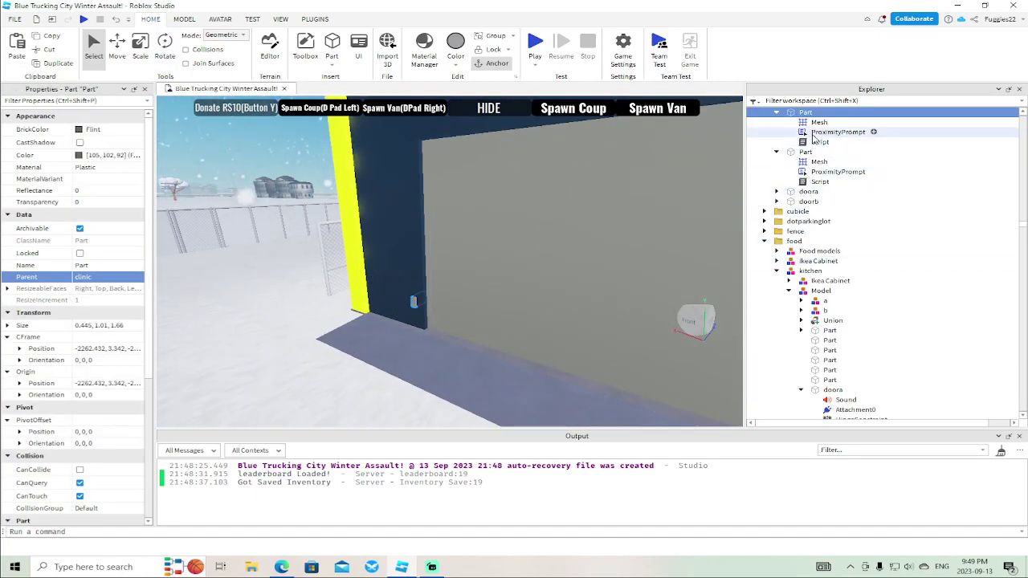
click(817, 133)
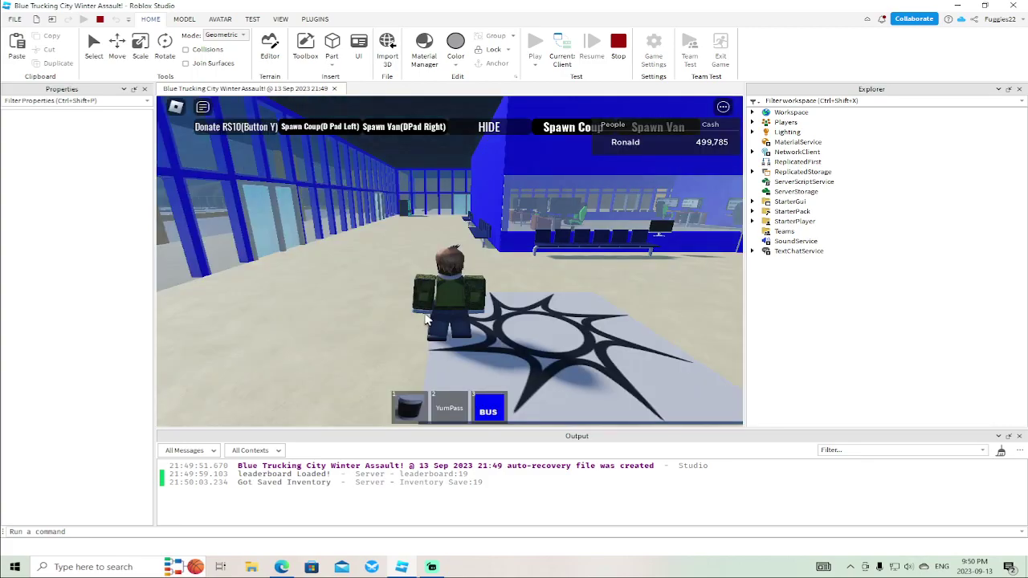
In a new play-test, walk the character out to the parking lot and spawn a van
key(w)
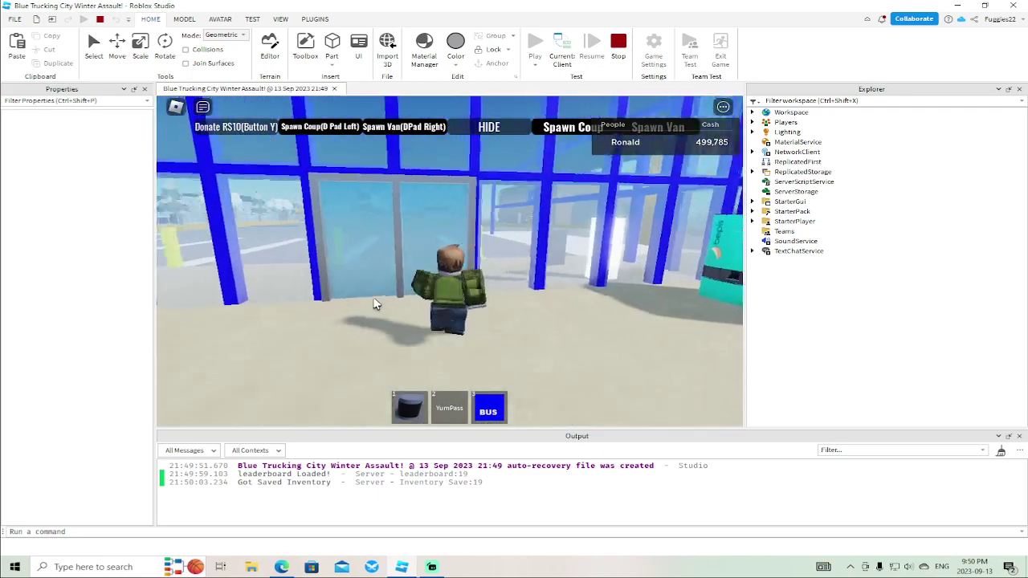
key(w)
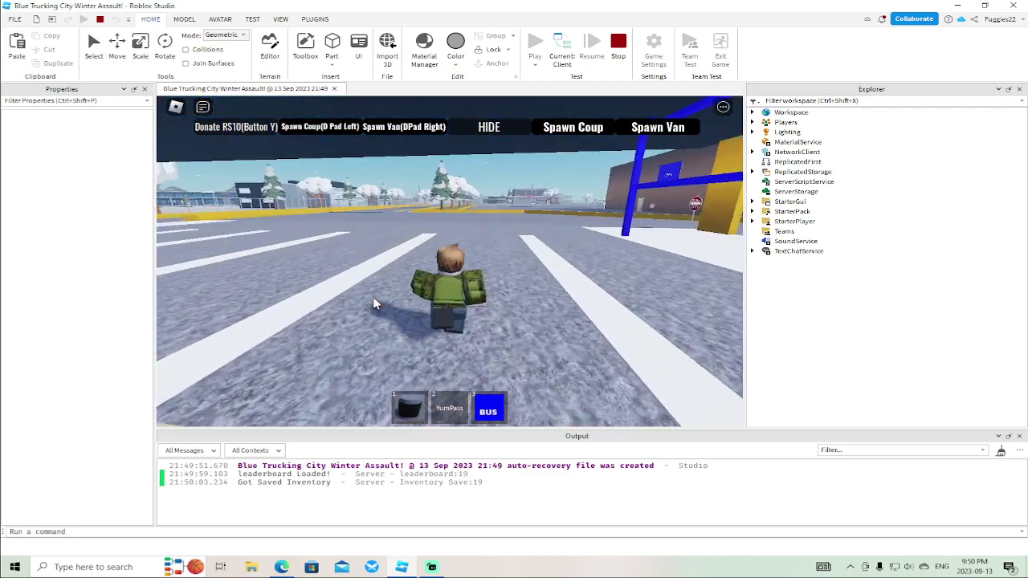
key(w)
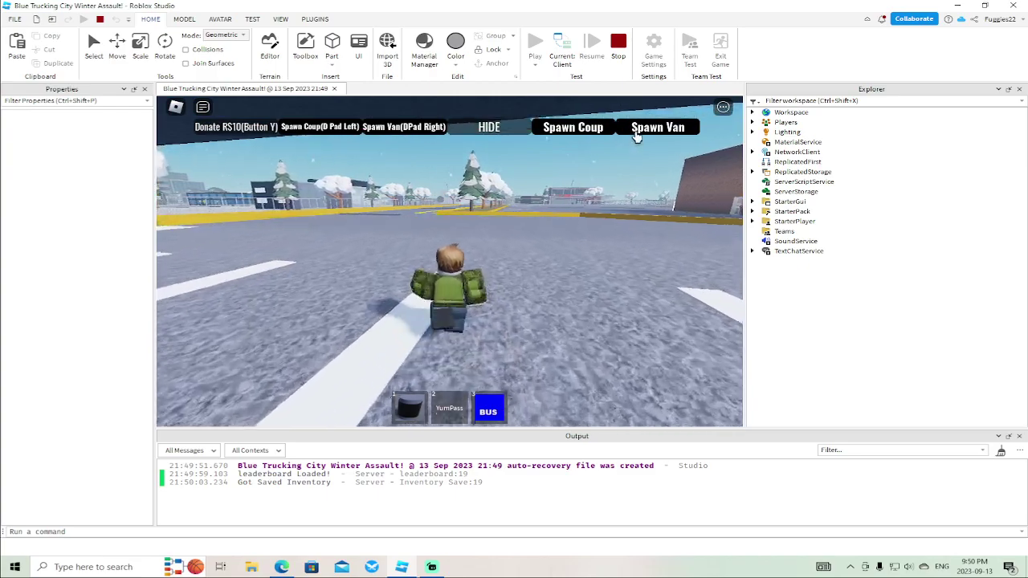
key(w)
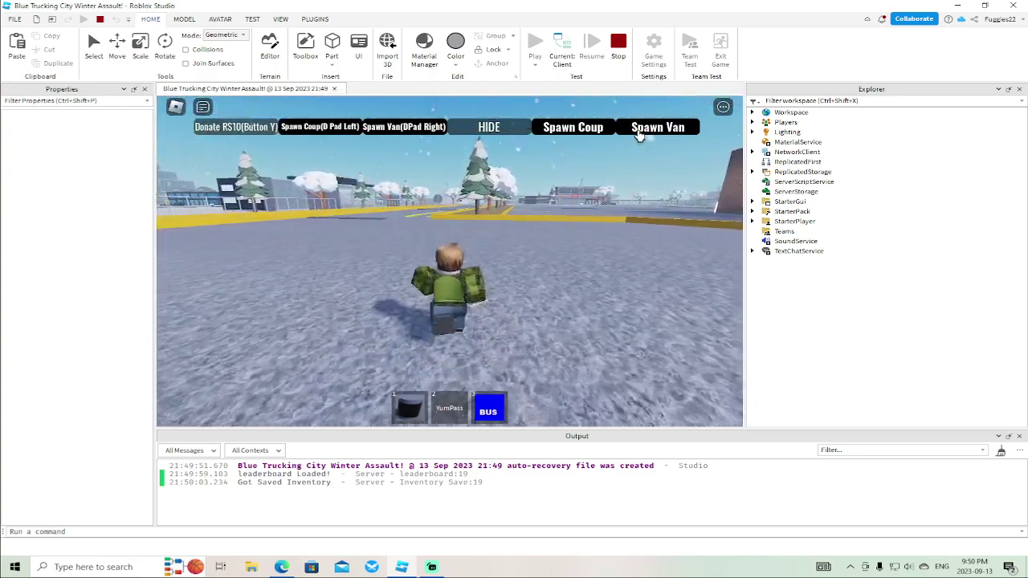
click(639, 131)
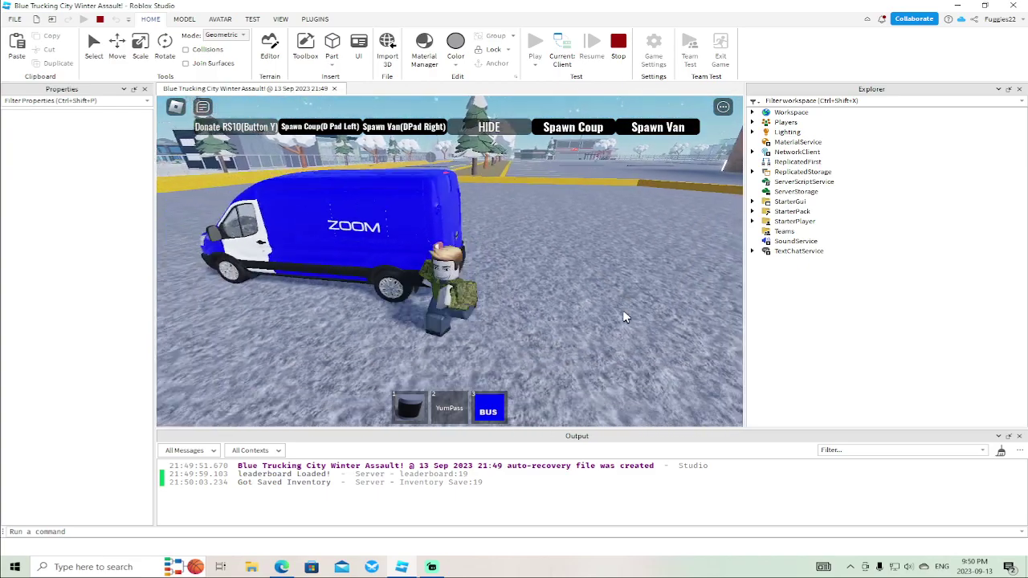
Walk to the blue van's driver's door, activate and unlock it, and get into the driver's seat
key(a)
key(w)
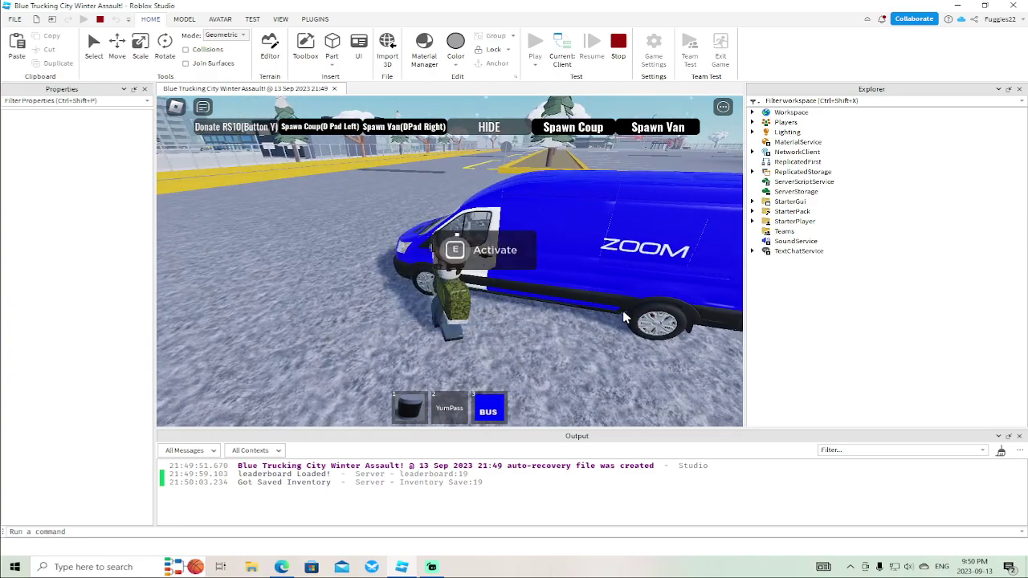
key(e)
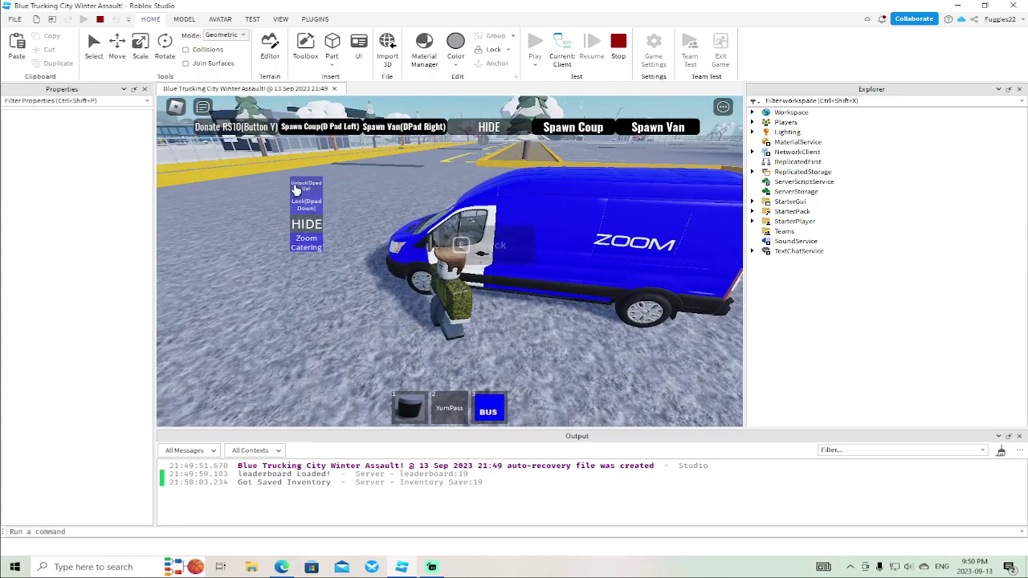
key(e)
key(w)
Drive the newly spawned van through the parking lot and out onto the snowy road
key(w)
key(w)
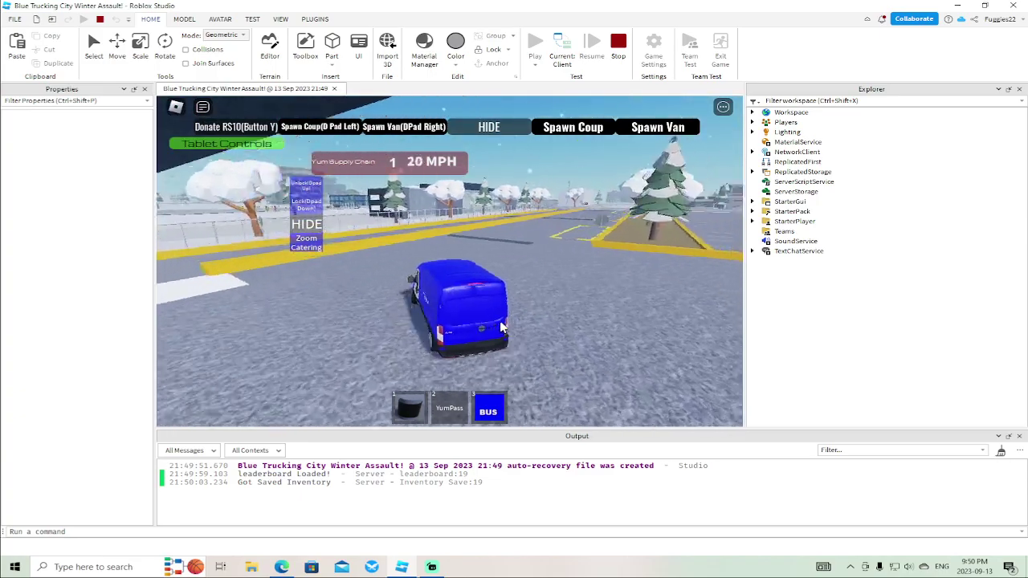
key(w)
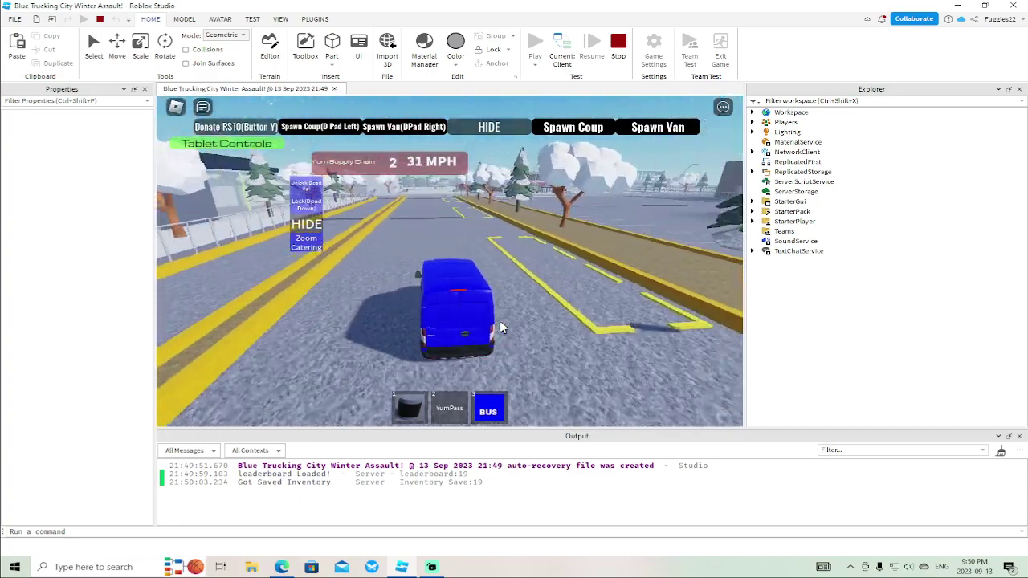
key(w)
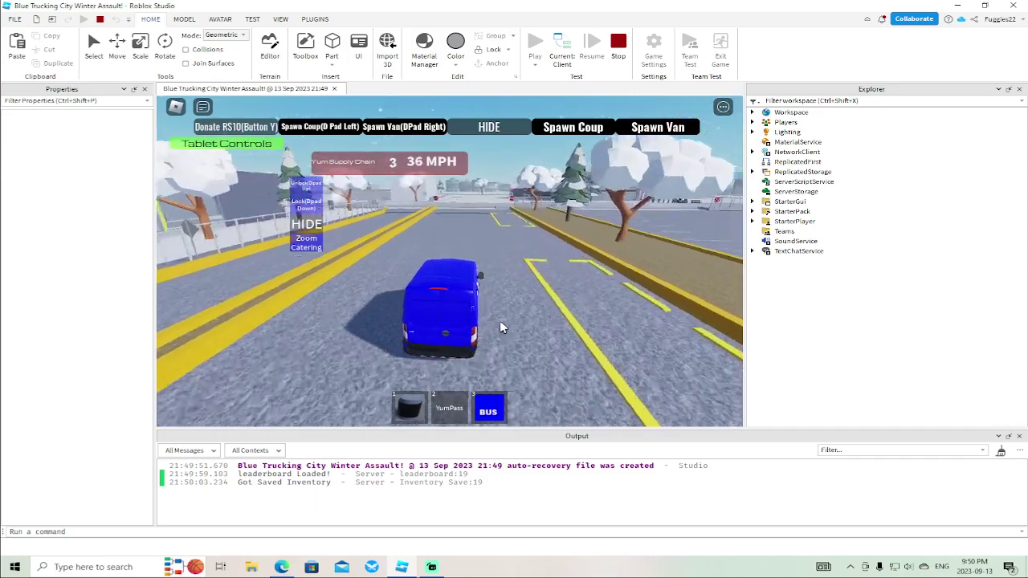
key(d)
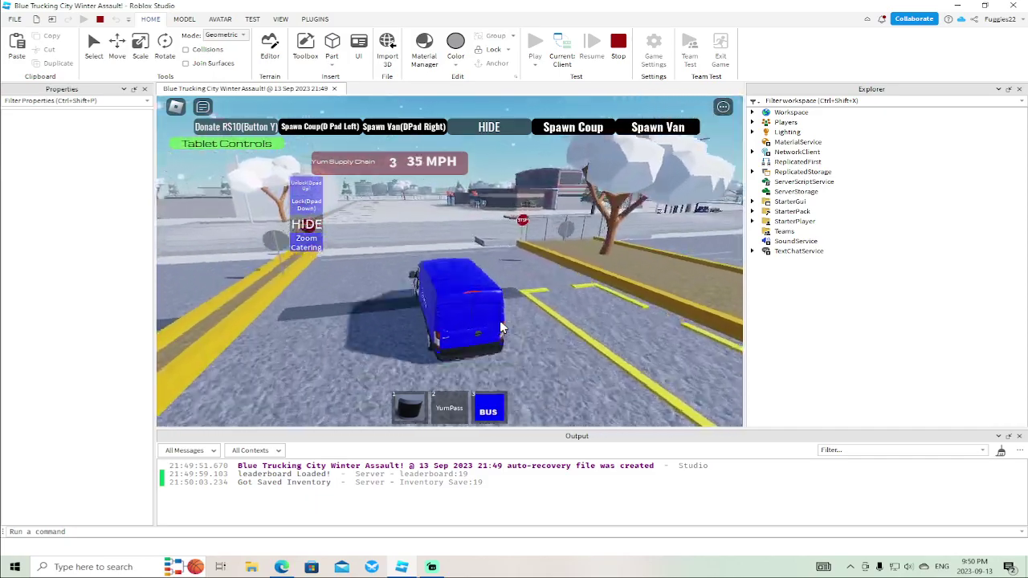
key(d)
key(w)
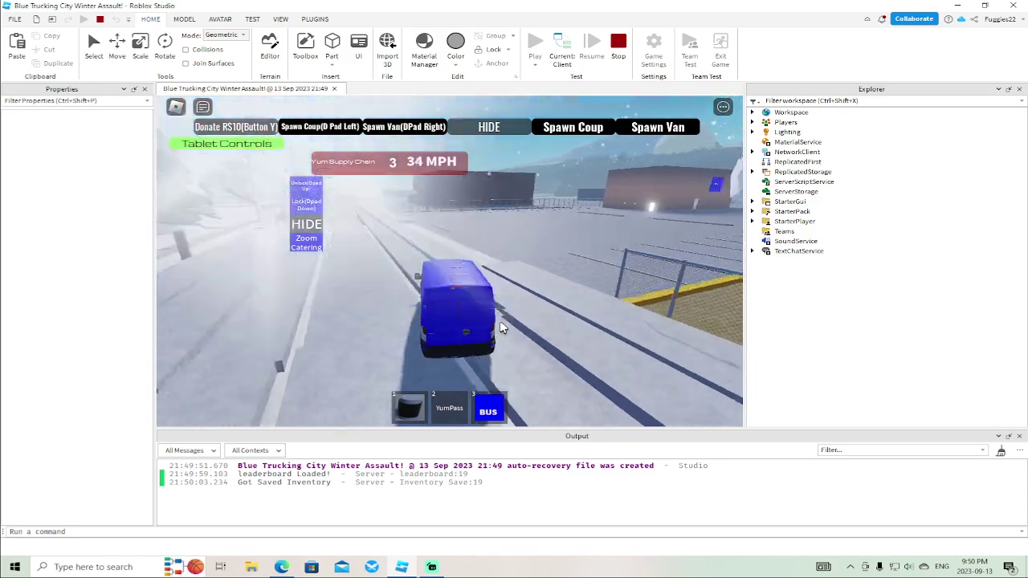
Follow the snowy road in the van and turn off into the lot beside the grey building
key(a)
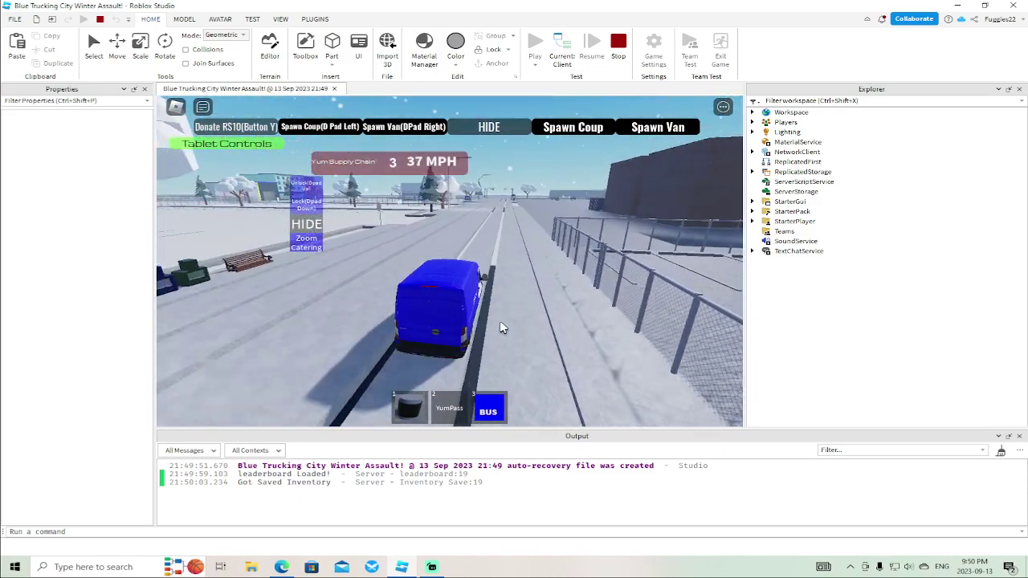
key(w)
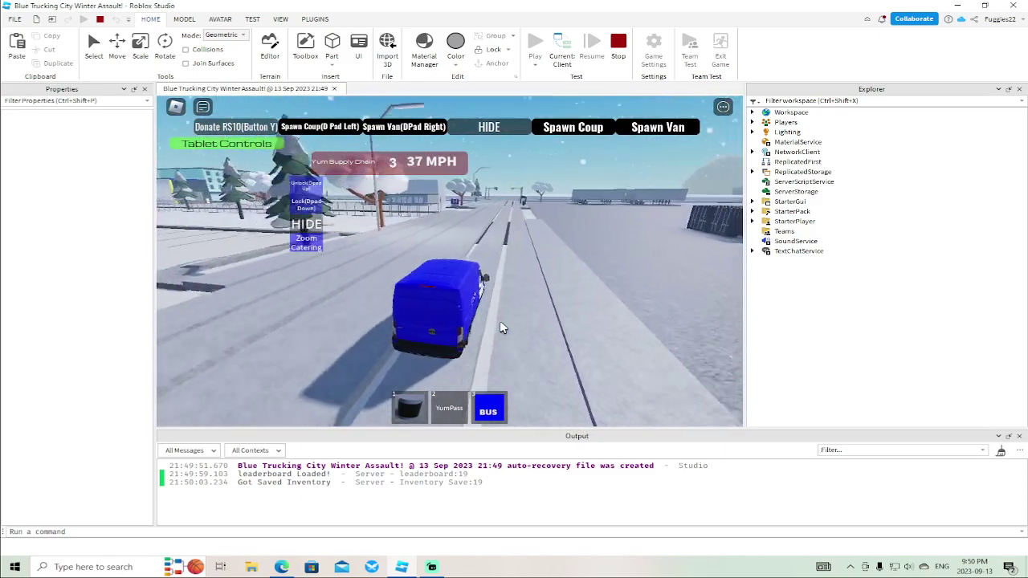
key(w)
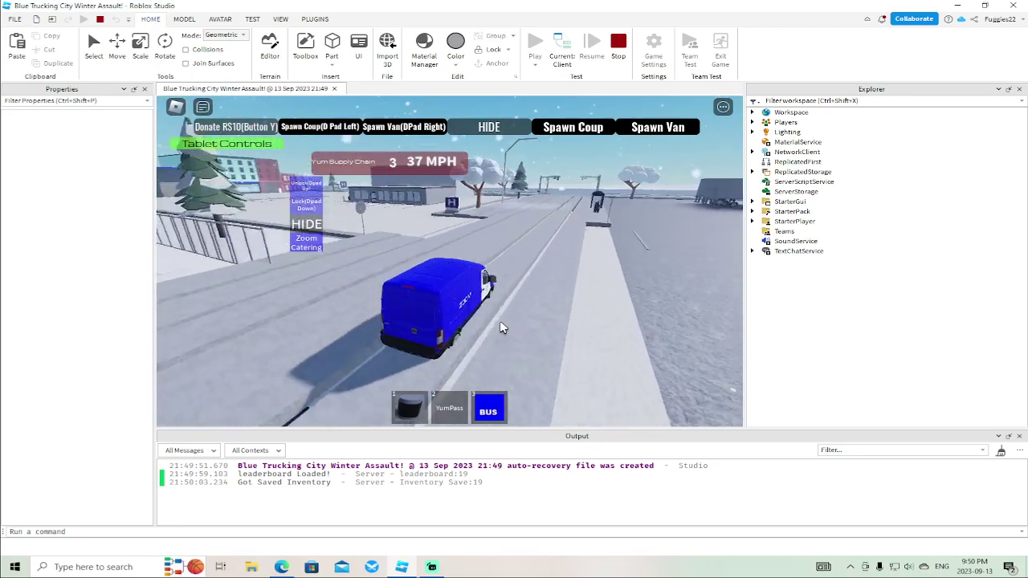
key(w)
key(a)
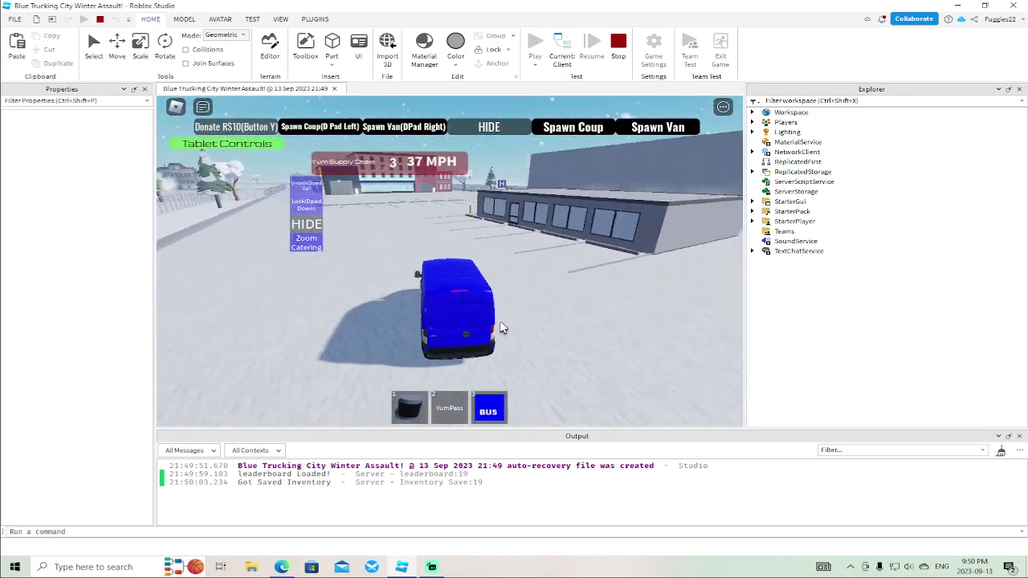
Drive the van across the snowy lot to the red brick building, park, and get out beside its grey garage door
key(d)
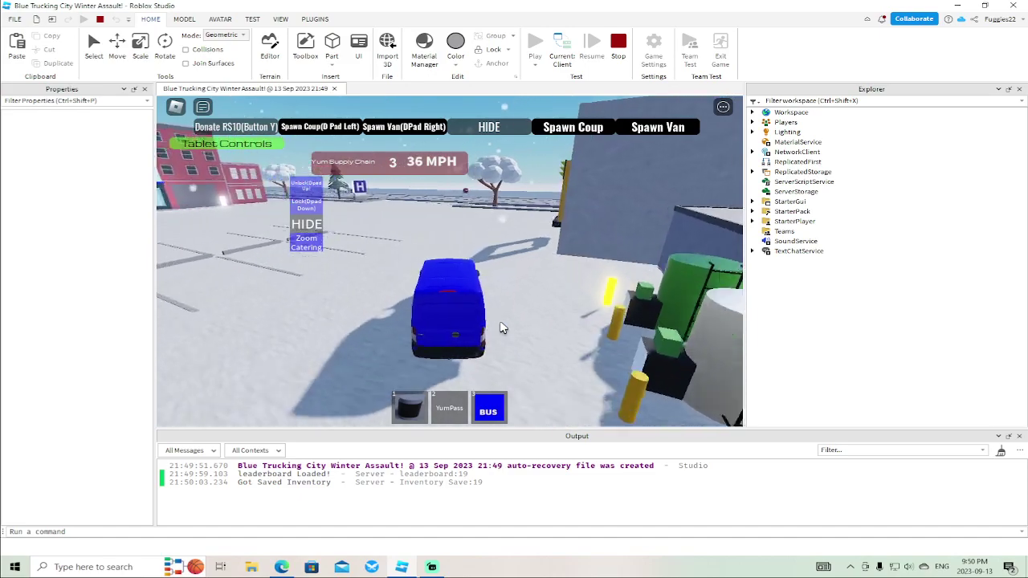
key(a)
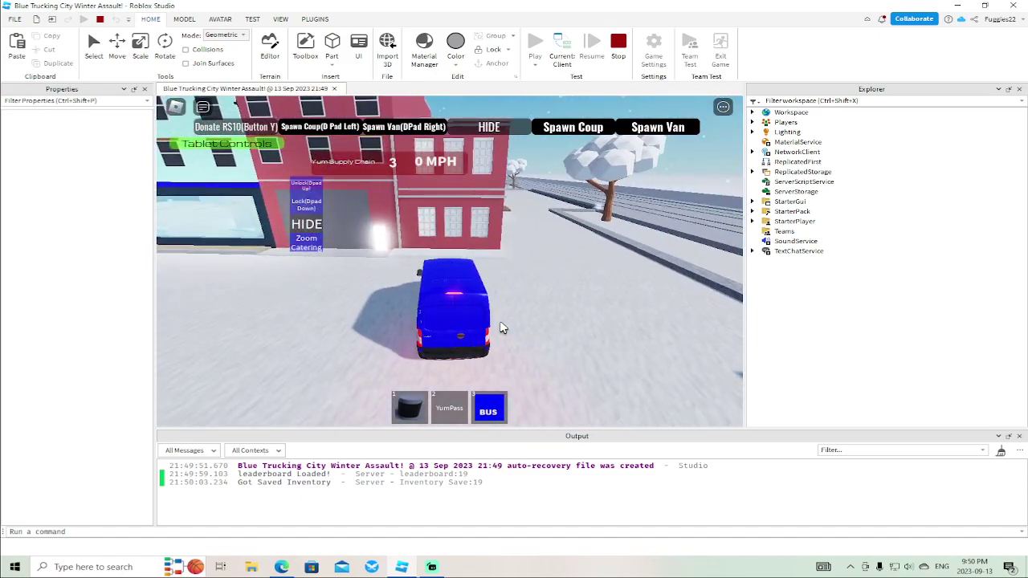
key(space)
key(w)
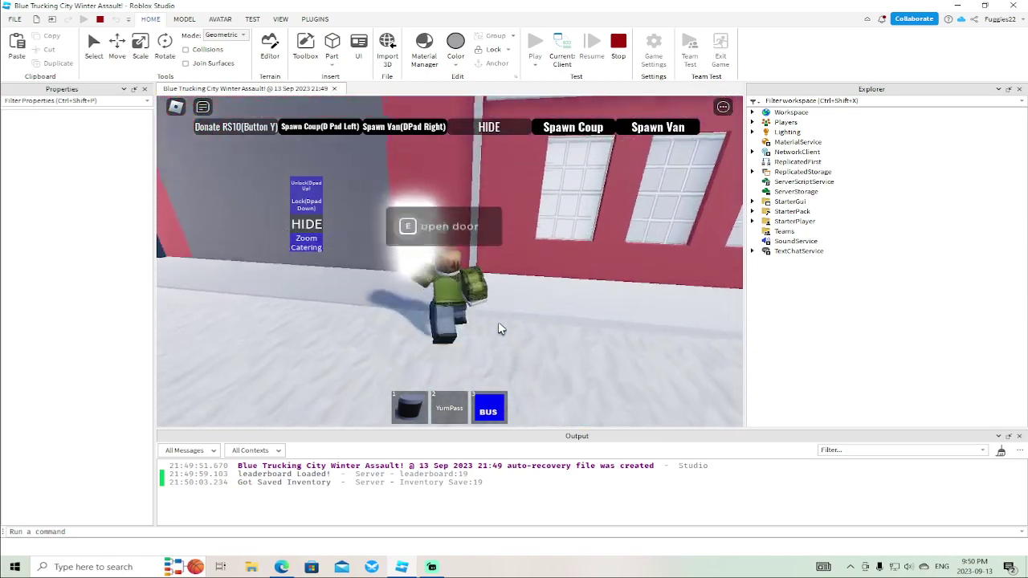
Walk the character around the outside of the red brick building, collapsing and re-expanding the van control panel on the way
key(w)
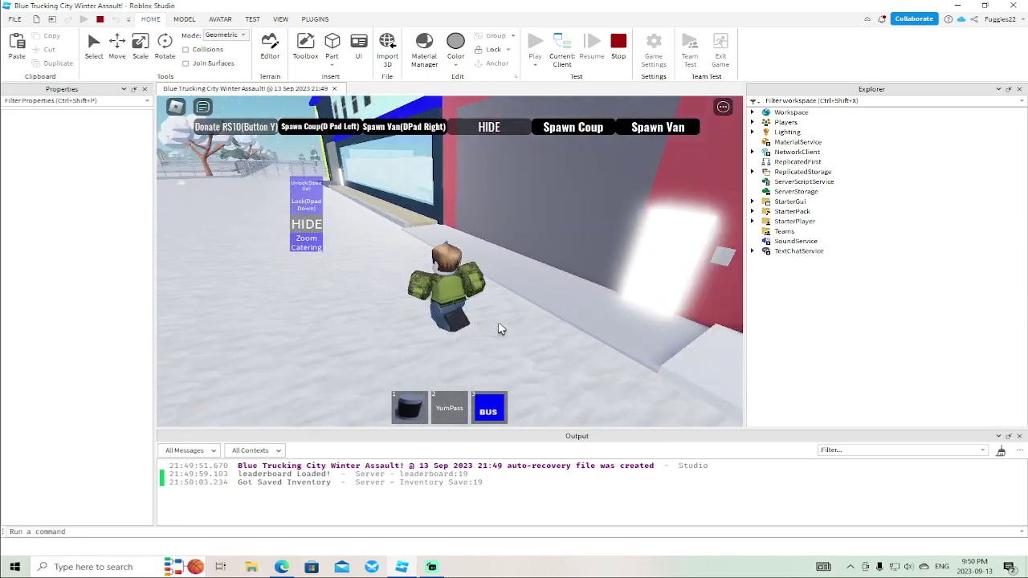
key(w)
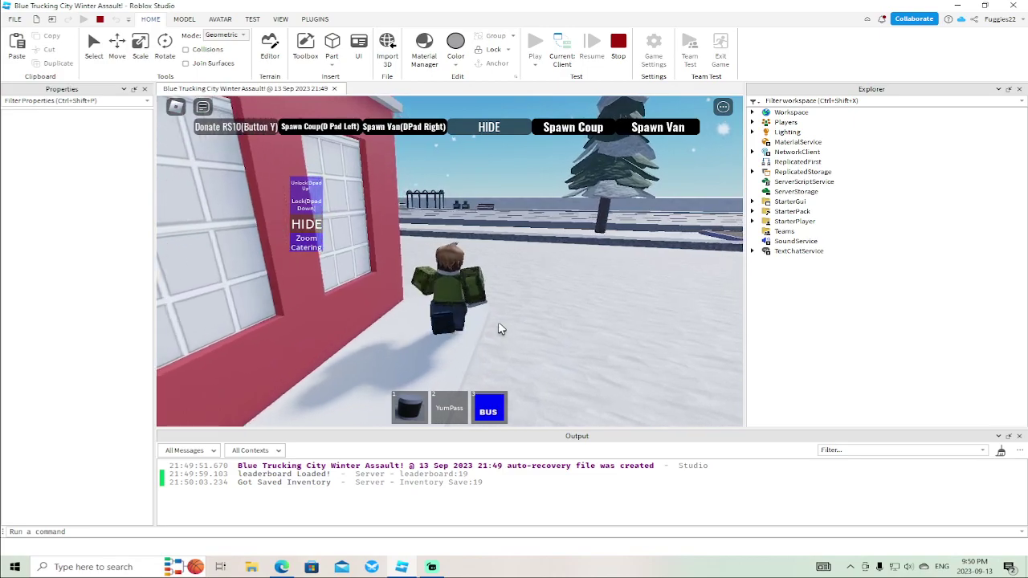
key(w)
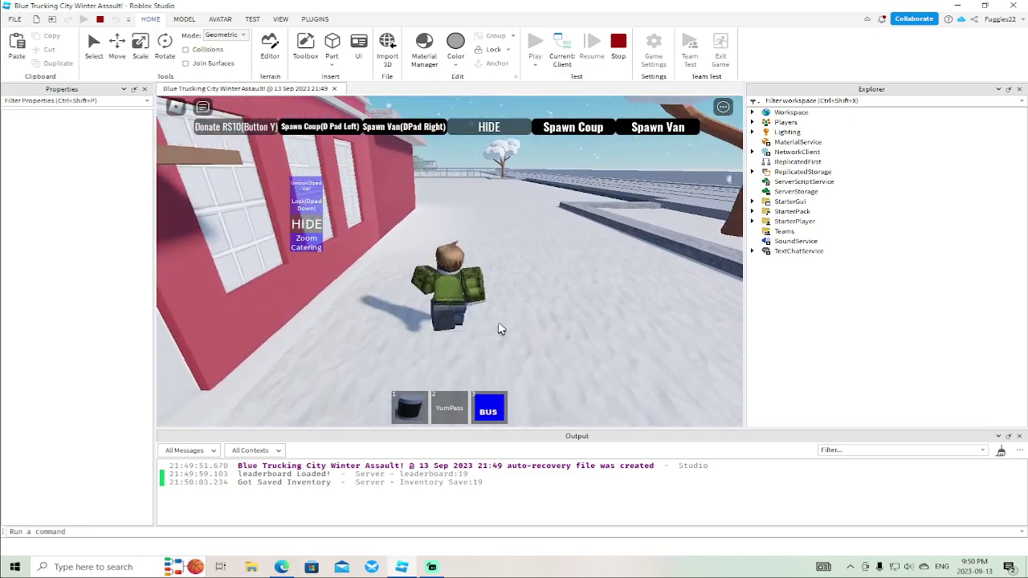
click(321, 227)
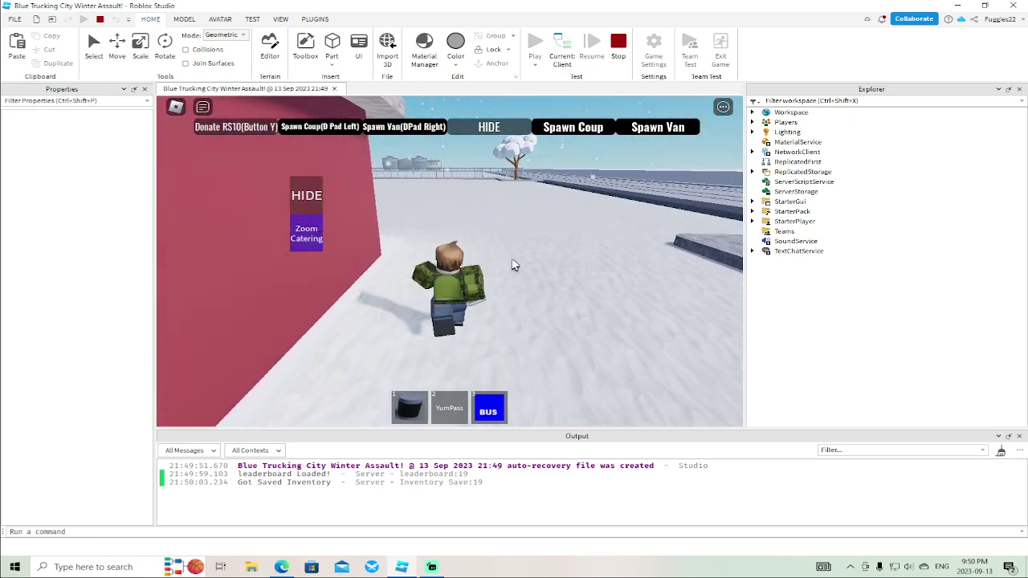
key(w)
click(306, 196)
key(w)
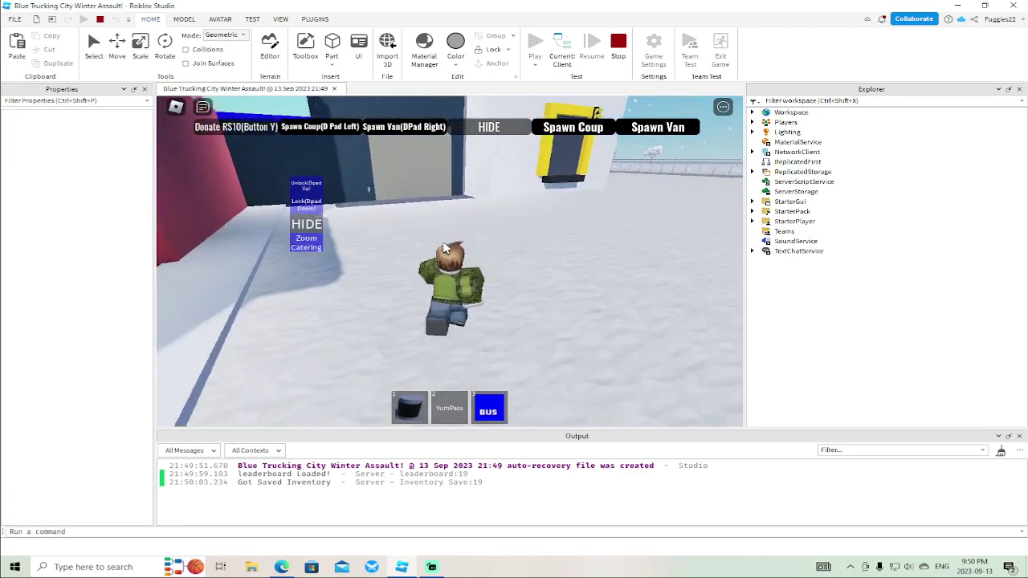
Walk up to the wall switch beside the large grey door in the dark blue wall and stop the play-test
key(w)
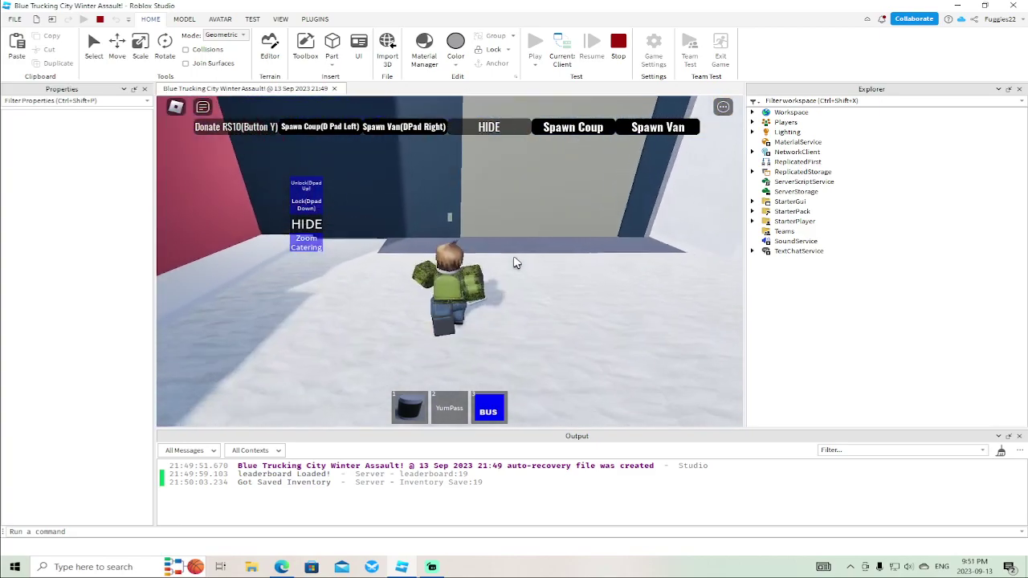
key(s)
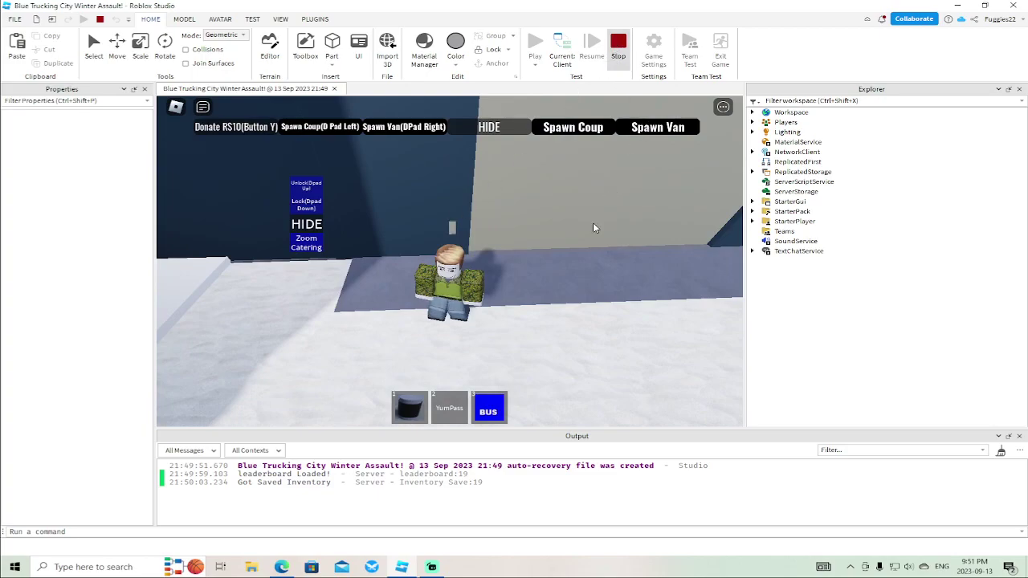
key(shift+F5)
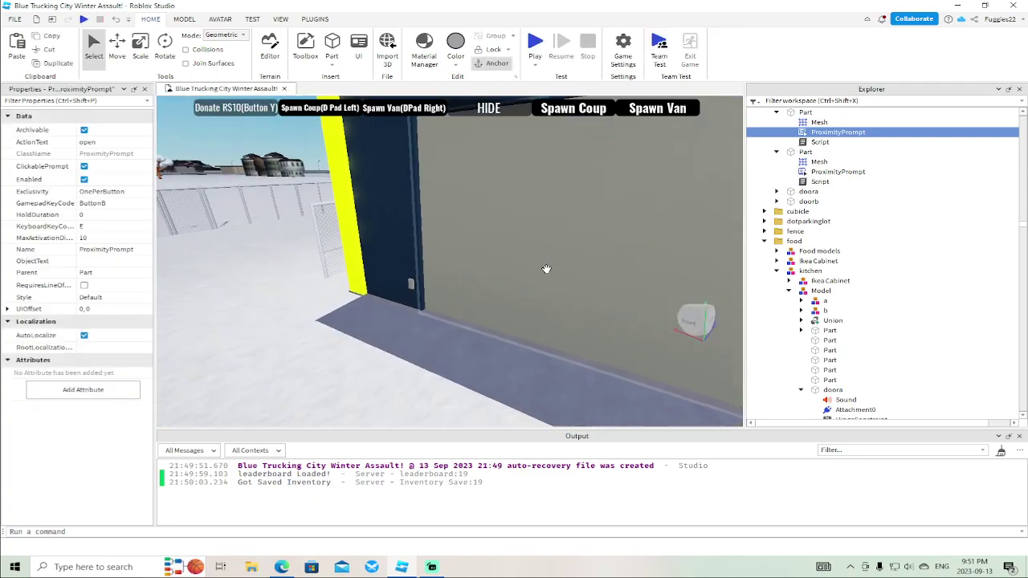
Select the ProximityPrompt of the switch on the dark blue wall beside the grey door to inspect its RequiresLineOfSight setting
right_drag(547, 269, 540, 270)
key(s)
key(w)
key(w)
key(w)
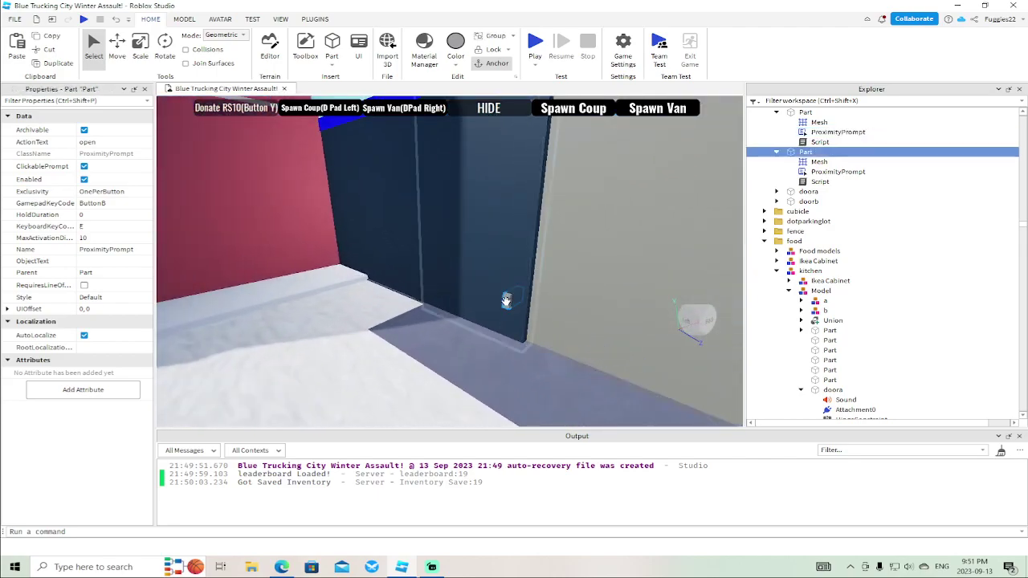
click(836, 172)
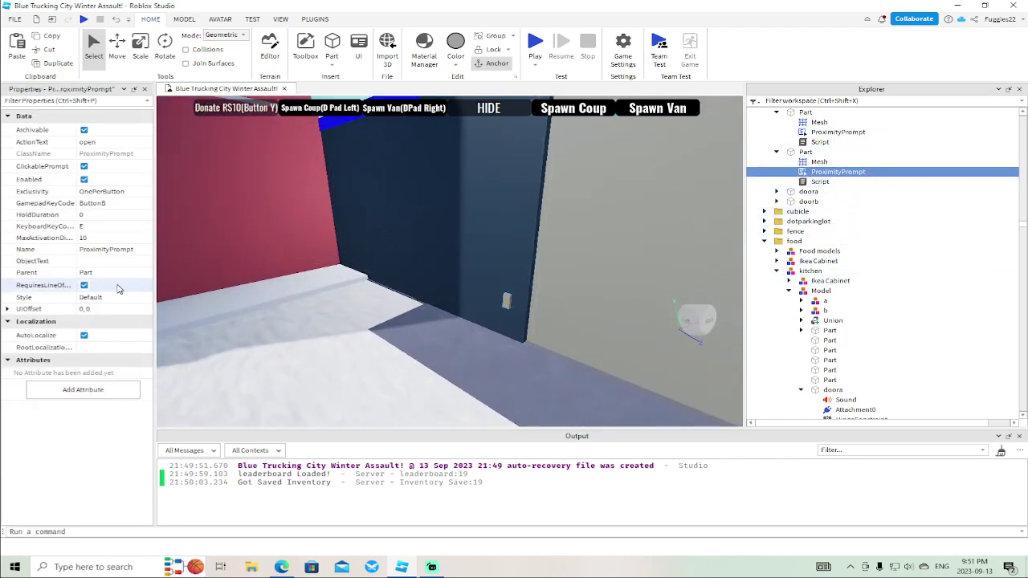
key(s)
right_drag(317, 289, 327, 292)
key(w)
key(w)
key(s)
key(w)
right_drag(438, 282, 430, 276)
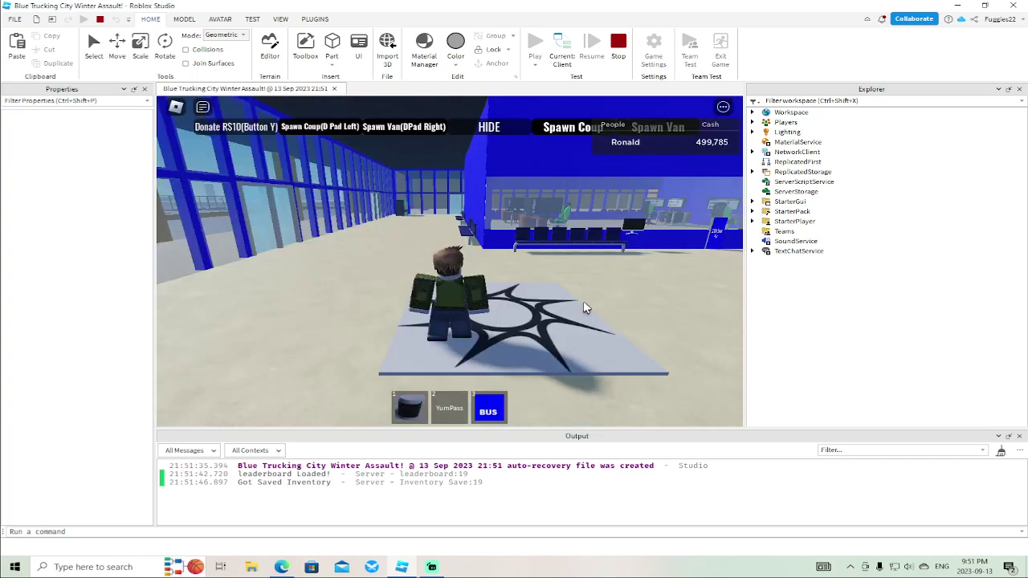
In a new play-test, walk the character out of the blue-framed glass building into the parking lot and spawn a van
key(w)
right_drag(570, 325, 560, 325)
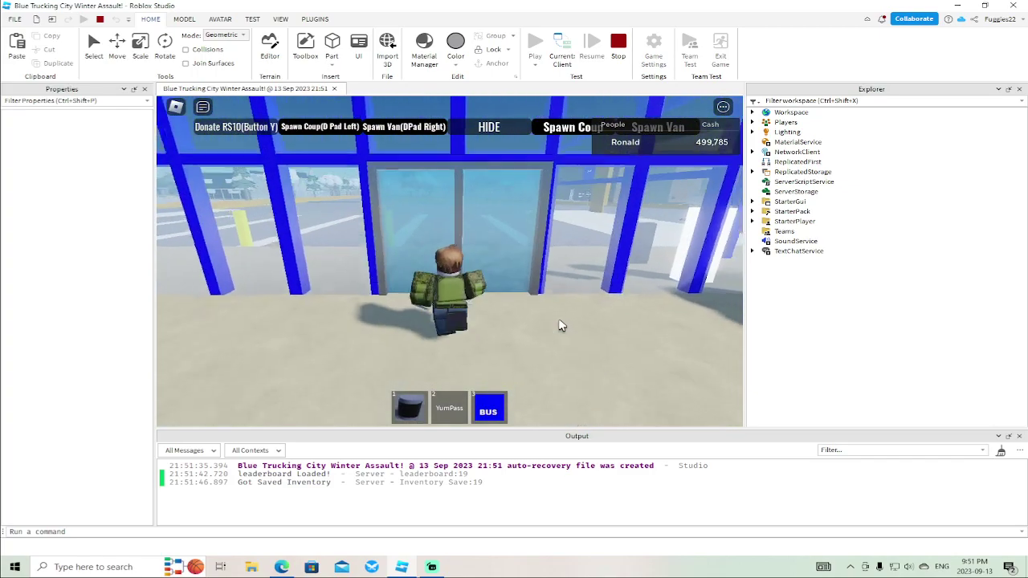
key(w)
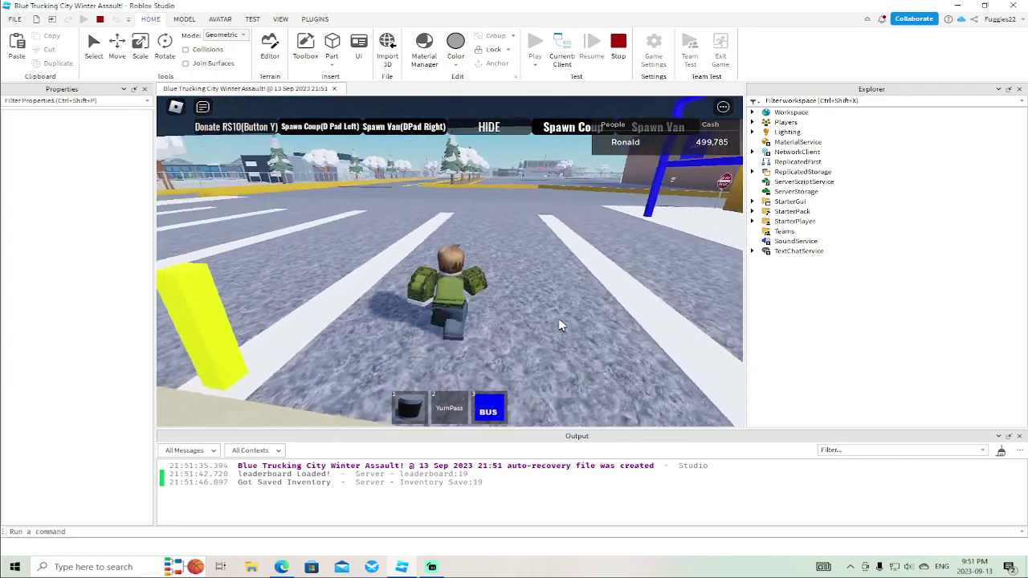
key(w)
right_drag(559, 319, 559, 319)
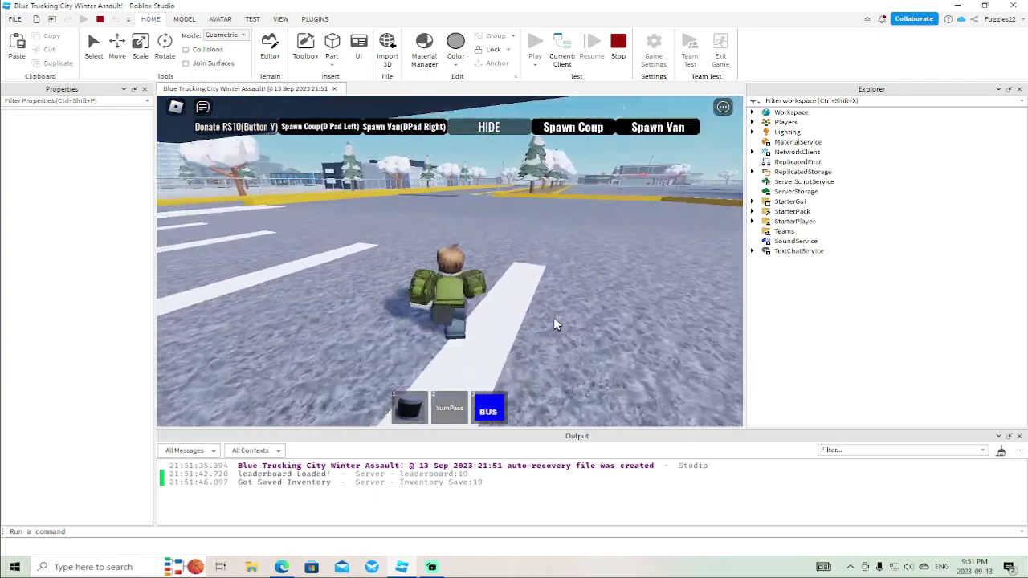
key(w)
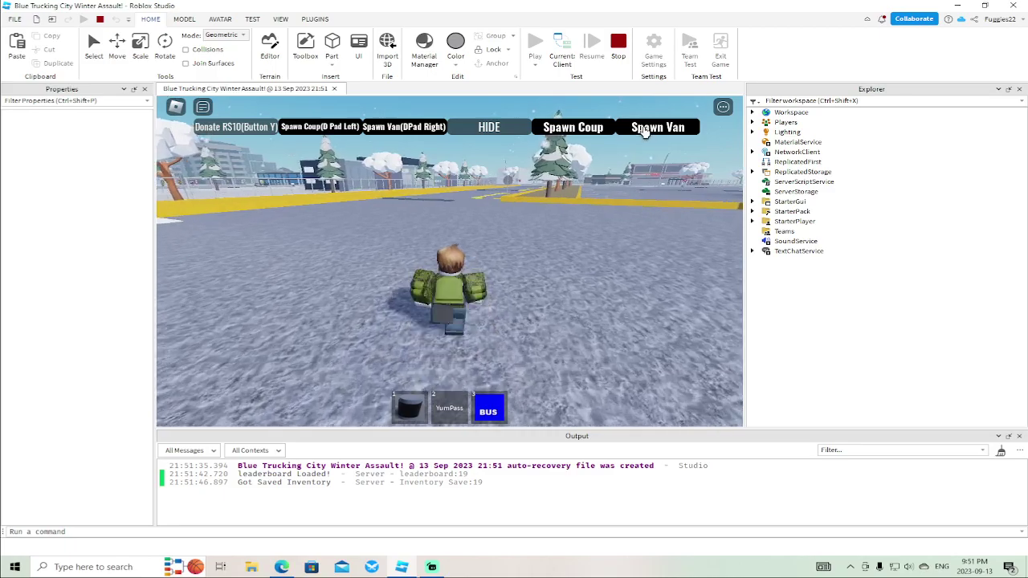
Walk to the driver's door of the newly spawned ZOOM van, unlock it, and take the driver's seat
key(w)
key(a)
right_drag(612, 270, 612, 270)
key(e)
key(e)
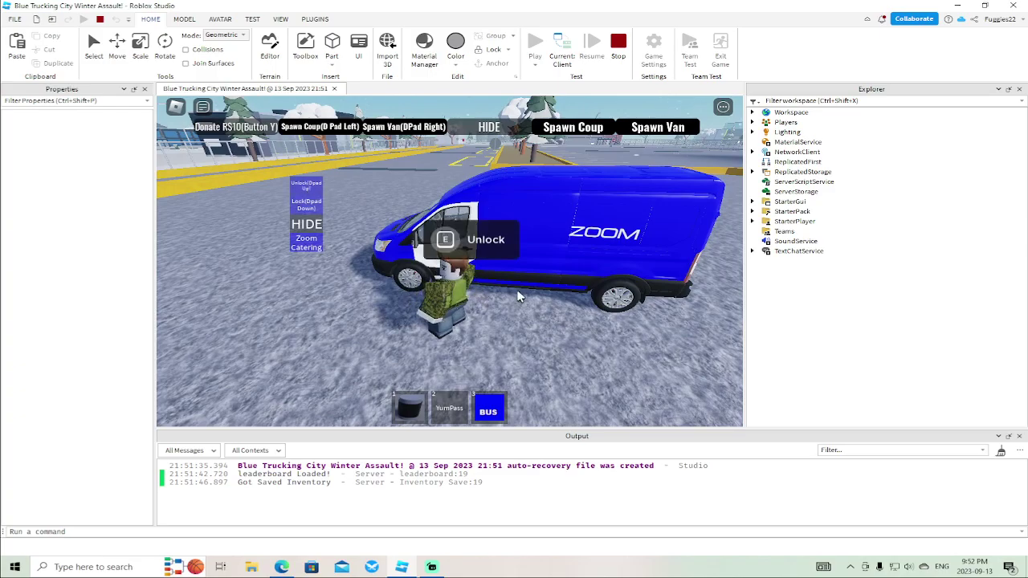
key(w)
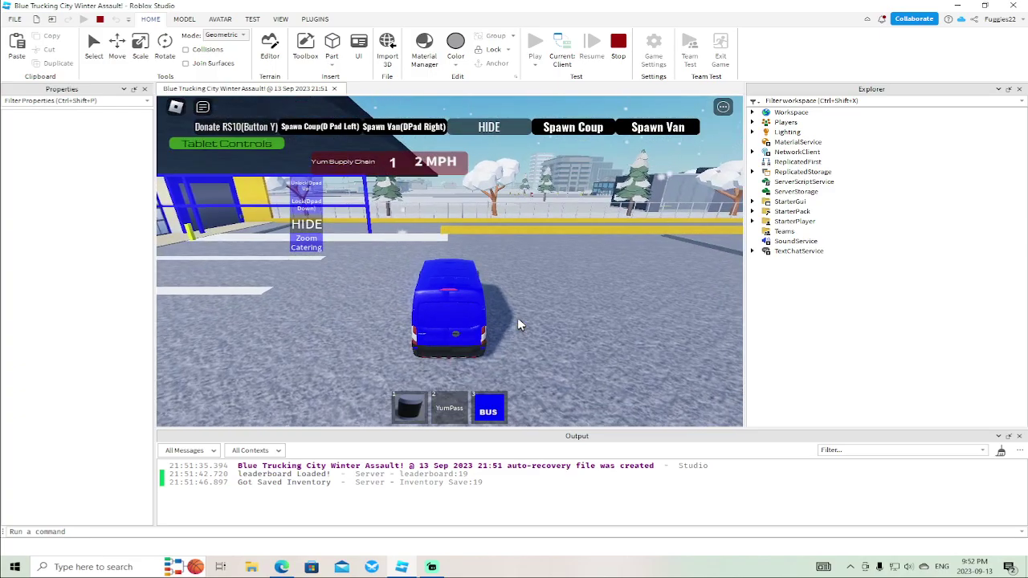
Steer the van along the parking lot's yellow-lined lane to the exit between the two stop signs
key(a)
key(a)
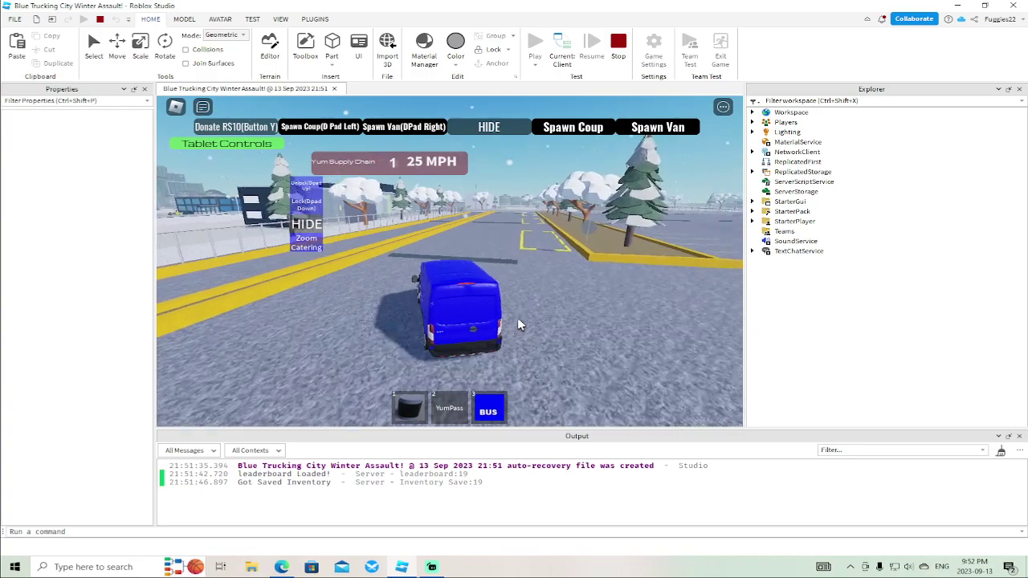
key(d)
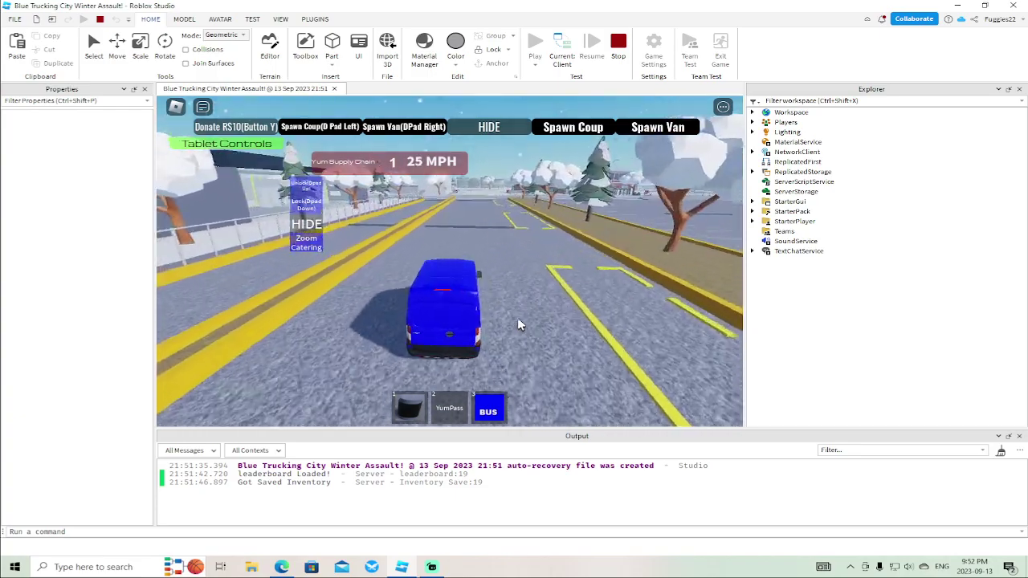
key(d)
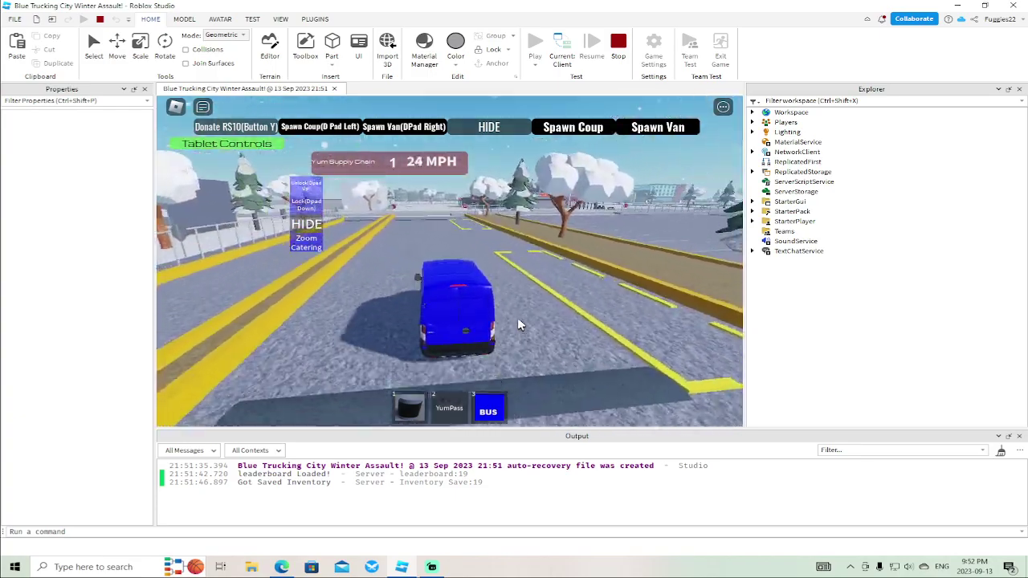
key(w)
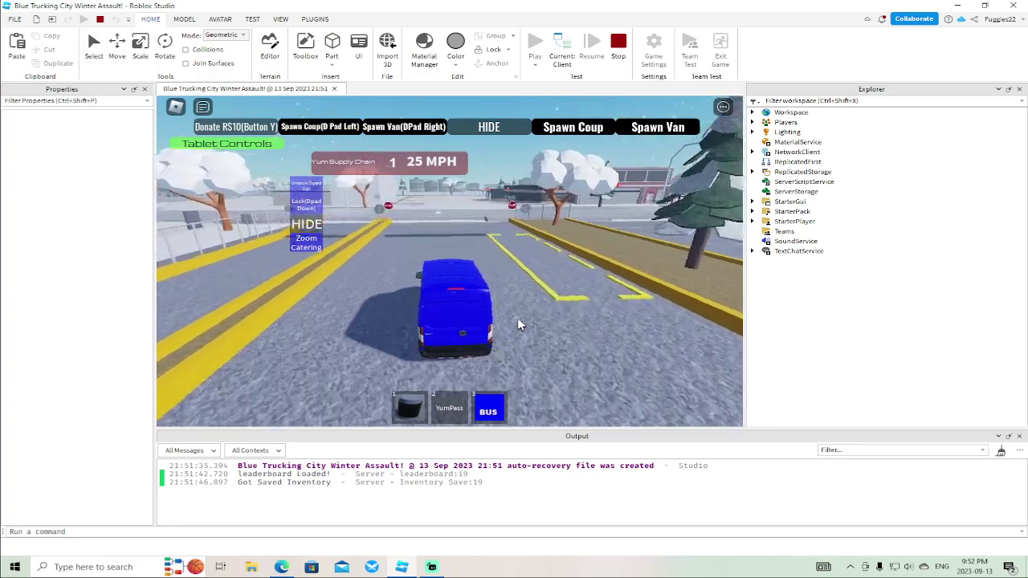
key(d)
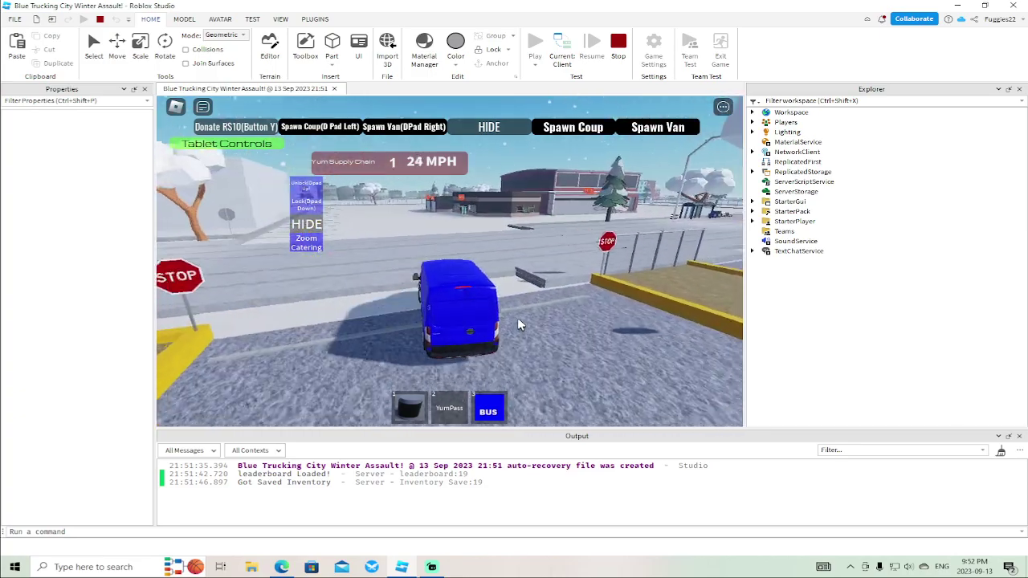
Drive along the snowy road into the grey store's lot, stop near its entrance, and get out of the van
key(d)
key(w)
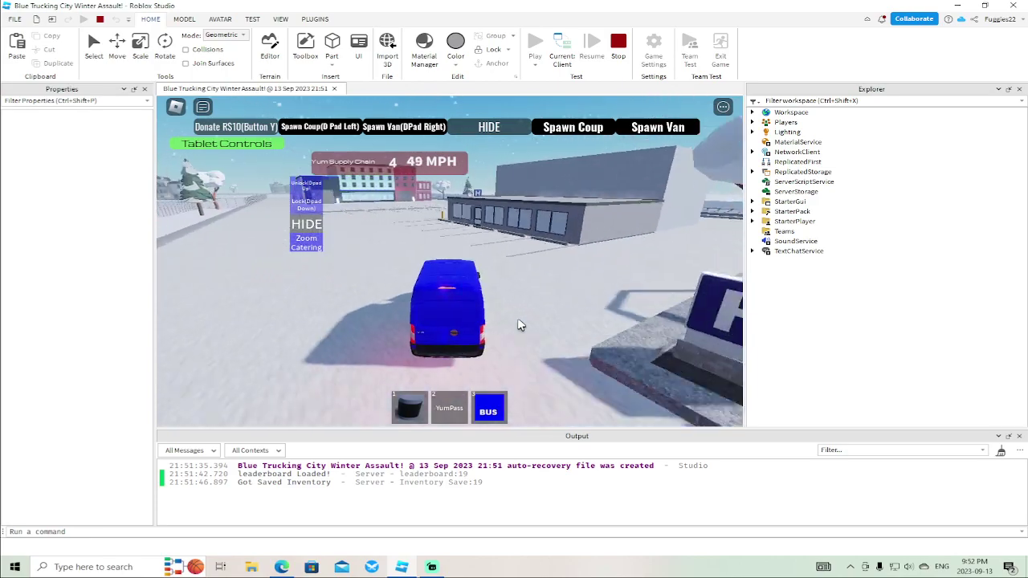
key(s)
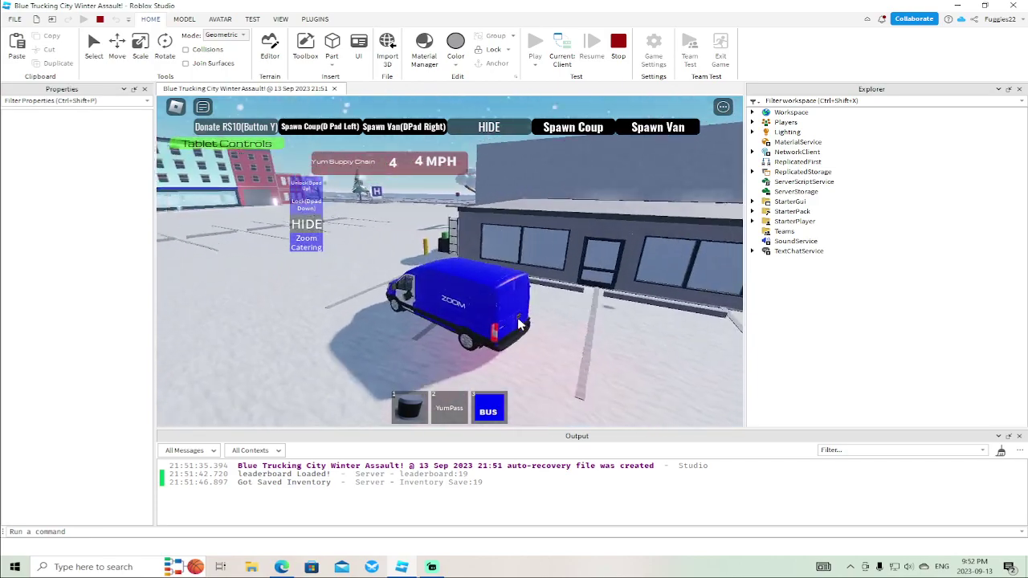
key(space)
Walk the character from the van through the grey store's entrance and around behind the checkout counter
key(d)
right_drag(521, 324, 522, 325)
key(w)
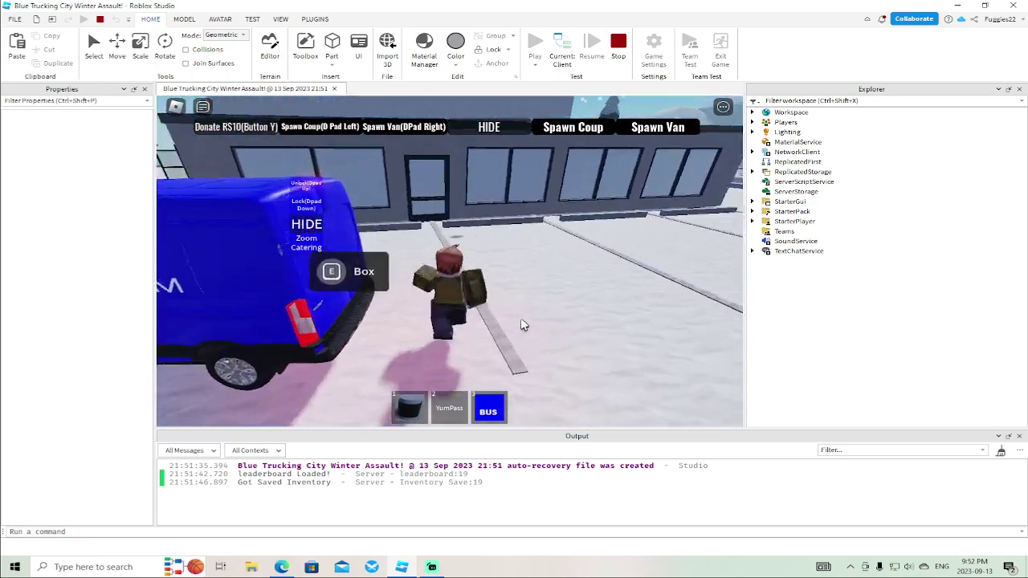
key(w)
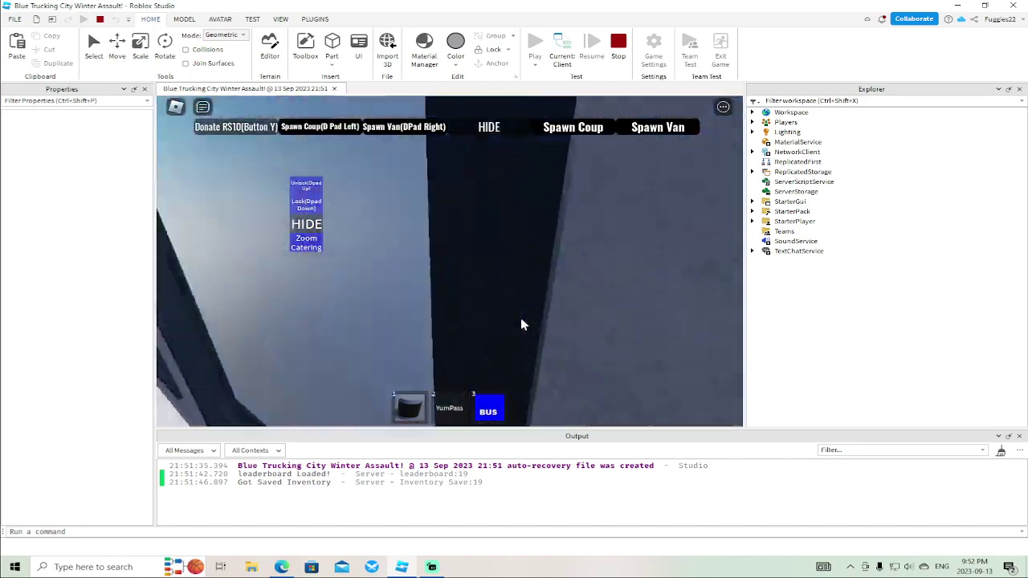
key(w)
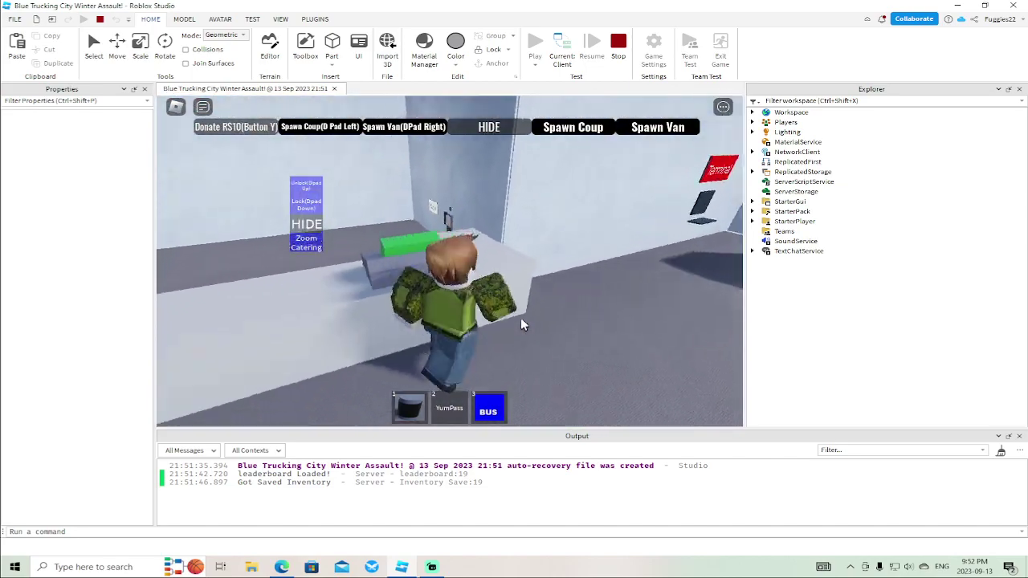
key(w)
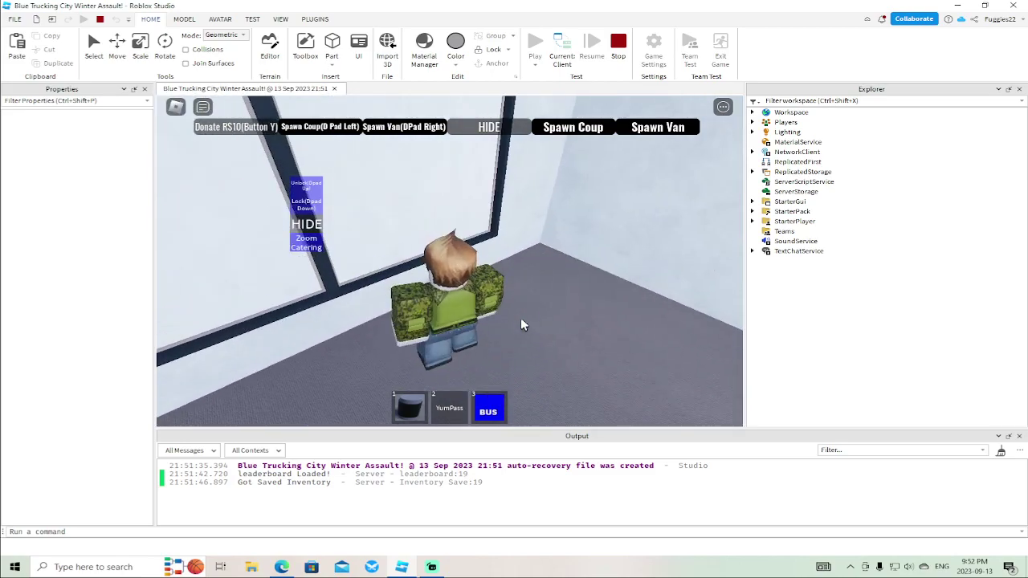
Approach the wall beside the Log In sign behind the counter and trigger the Open Sign prompt
key(w)
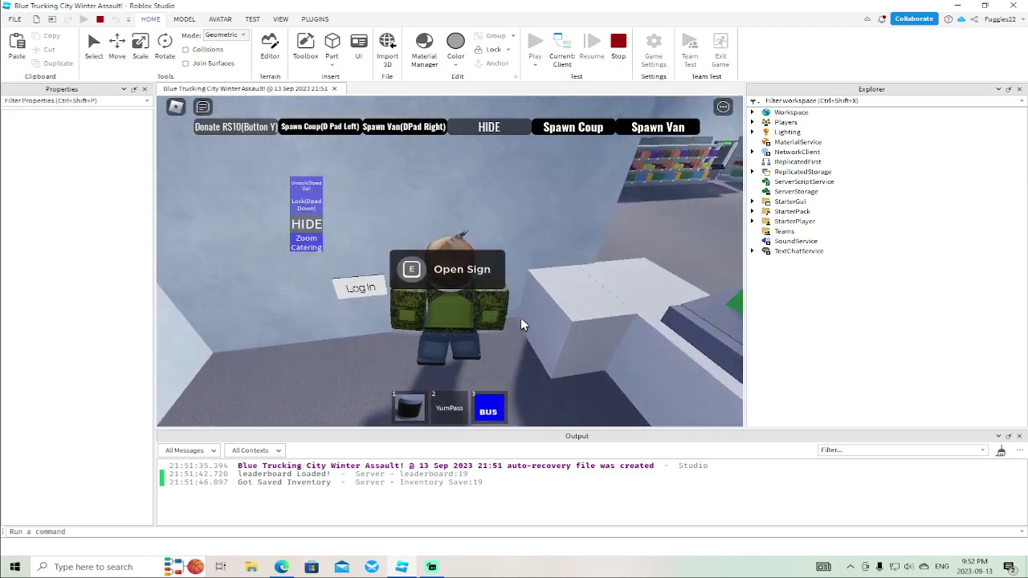
key(e)
key(d)
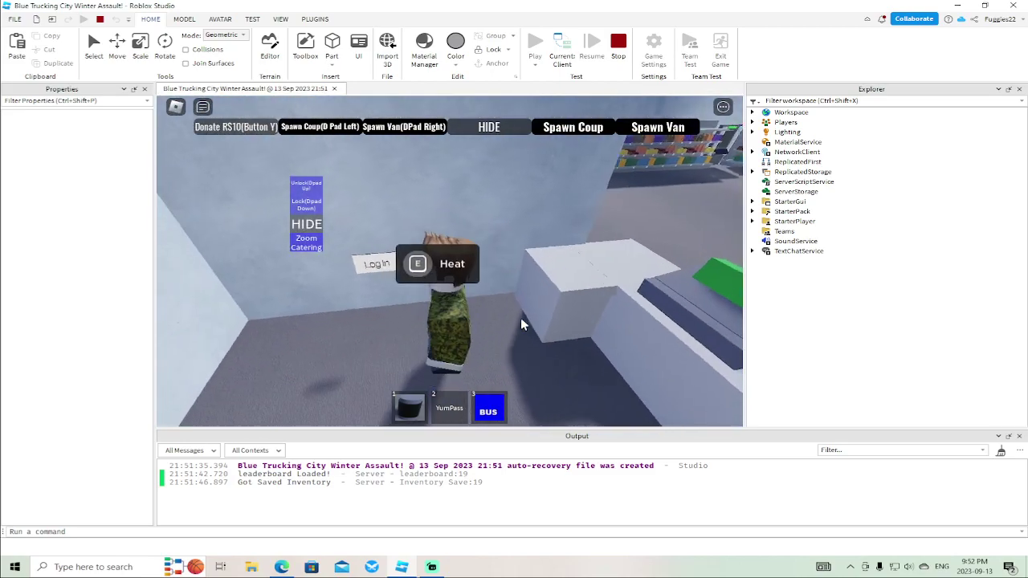
Walk the character from behind the grey store's checkout counter out through the front door
key(w)
key(a)
key(w)
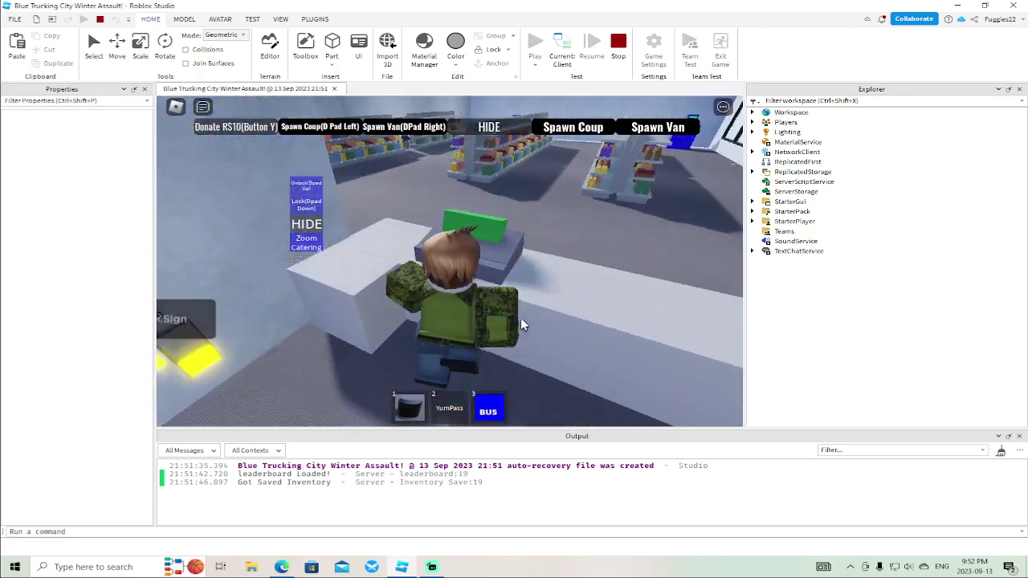
key(d)
key(w)
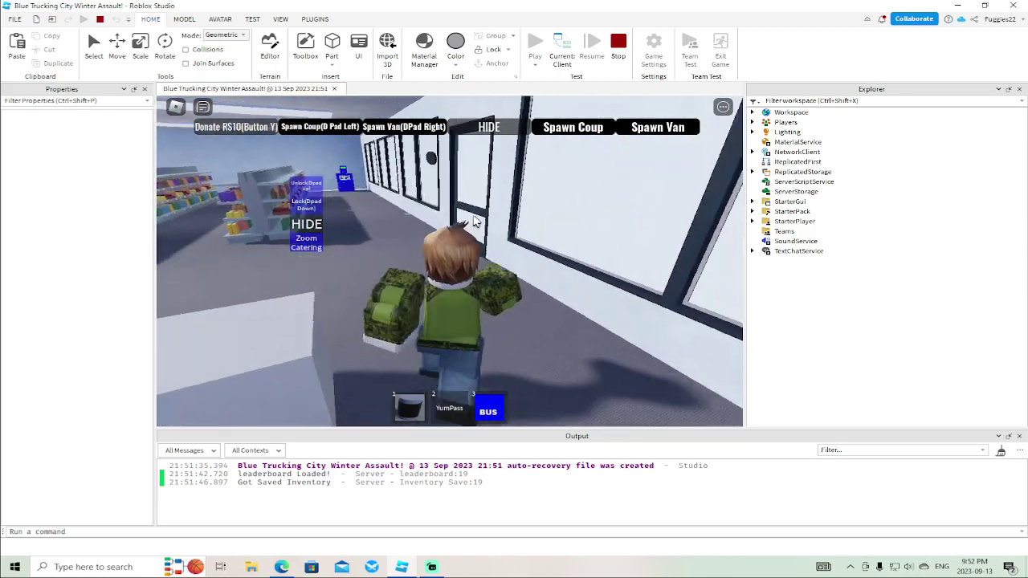
key(d)
key(w)
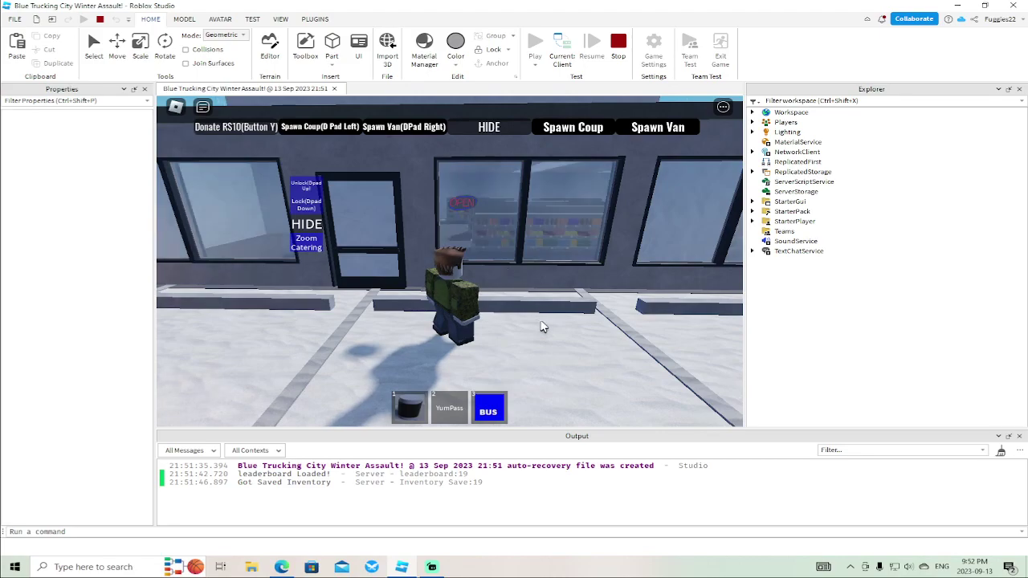
Return across the snowy parking lot to the blue van and get into the driver's seat
key(s)
key(a)
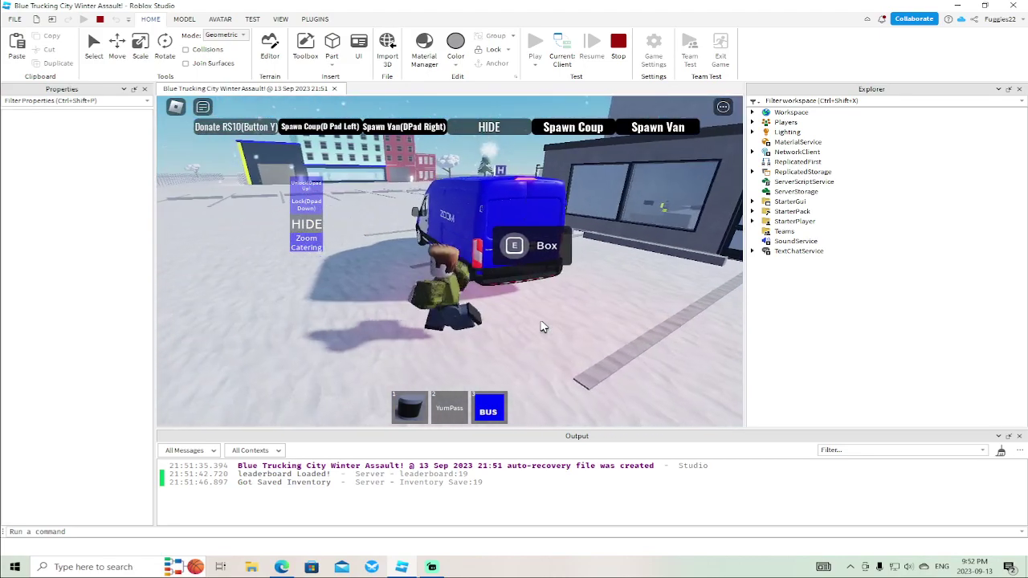
key(w)
key(d)
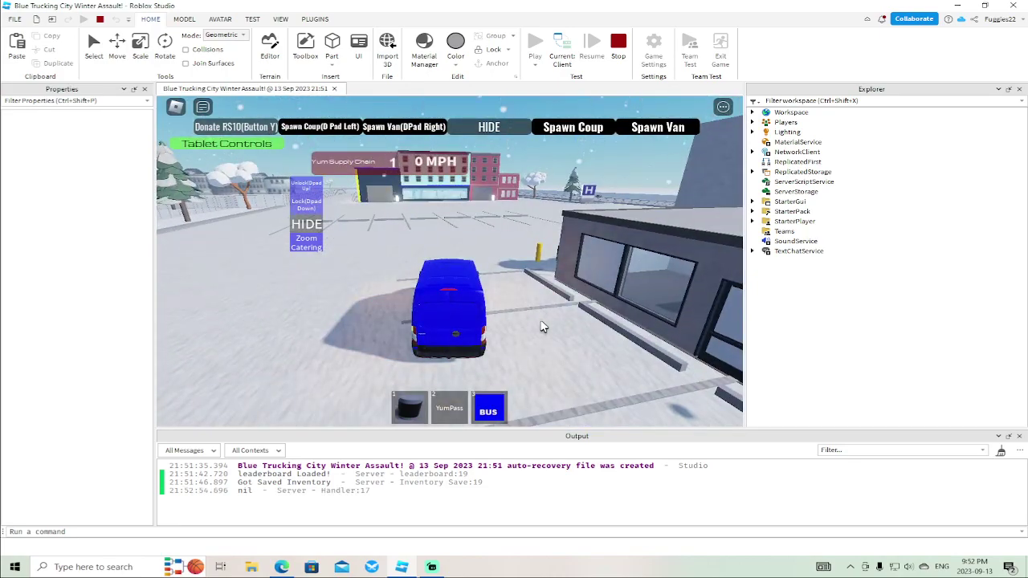
Drive the van out of the grey store's lot, along the road, and turn right at the traffic light
key(w)
key(d)
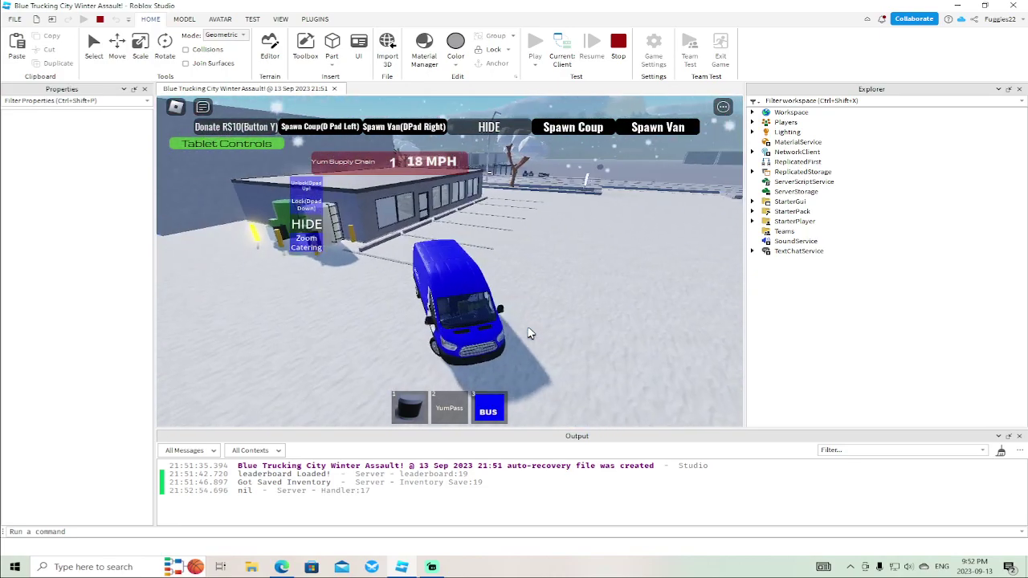
key(w)
key(d)
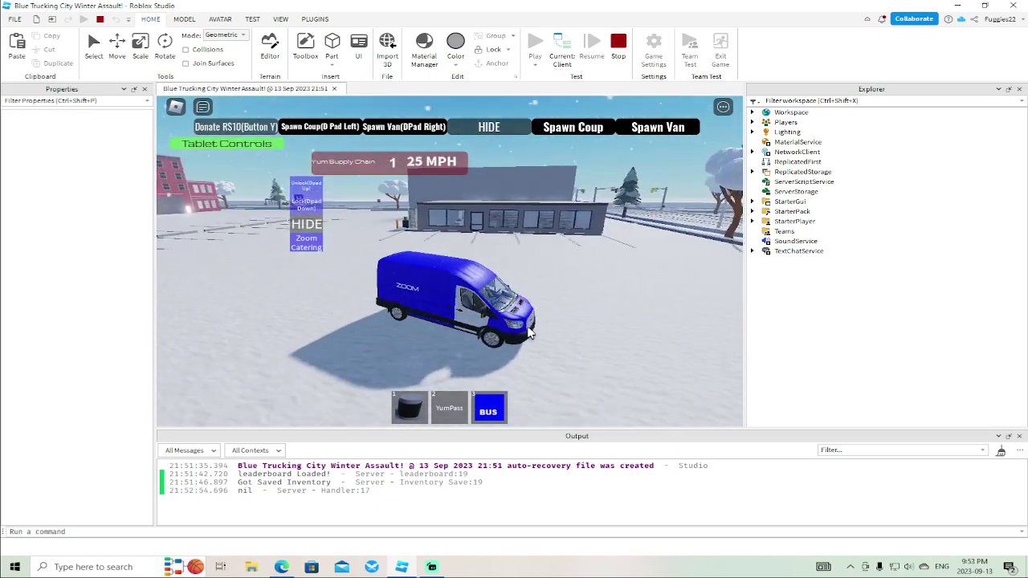
key(w)
key(a)
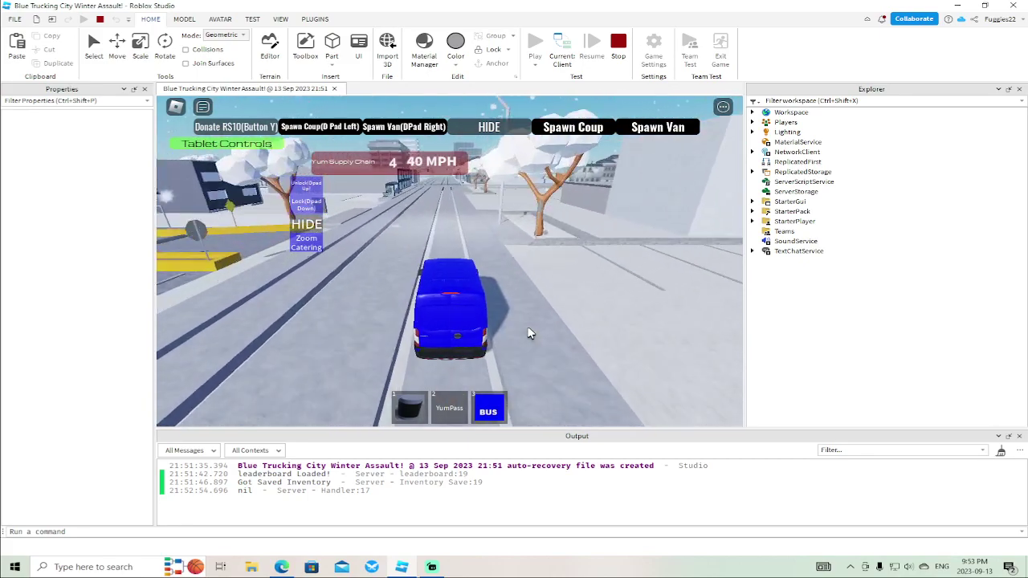
key(w)
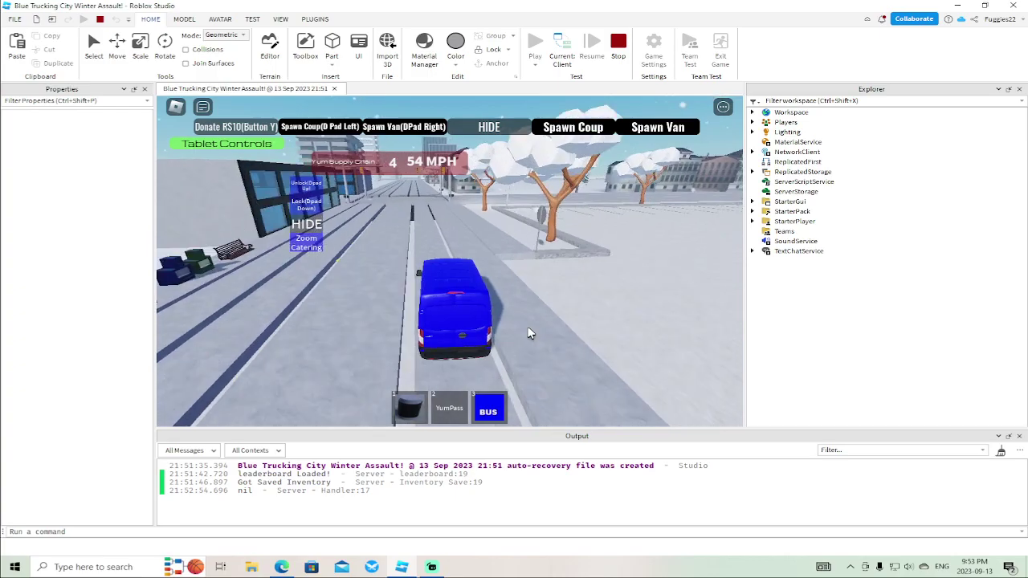
key(d)
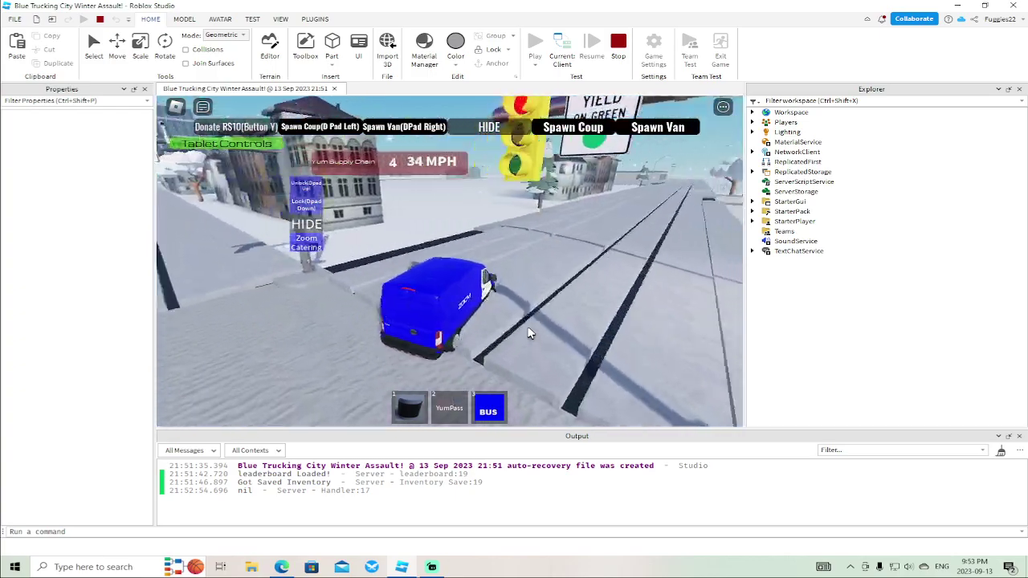
key(w)
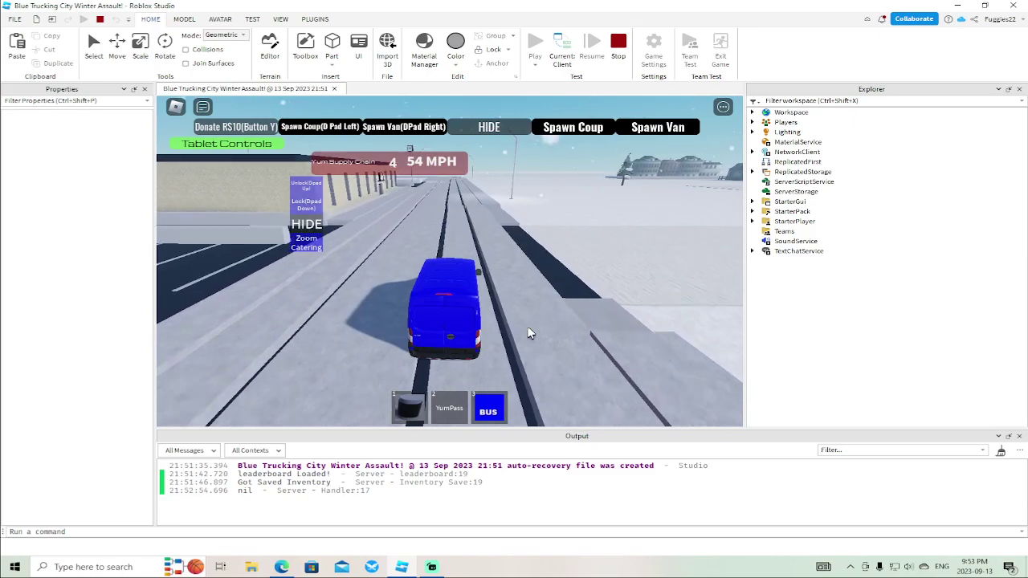
Pull the van over beside the cream brick restaurant and get out
key(a)
key(s)
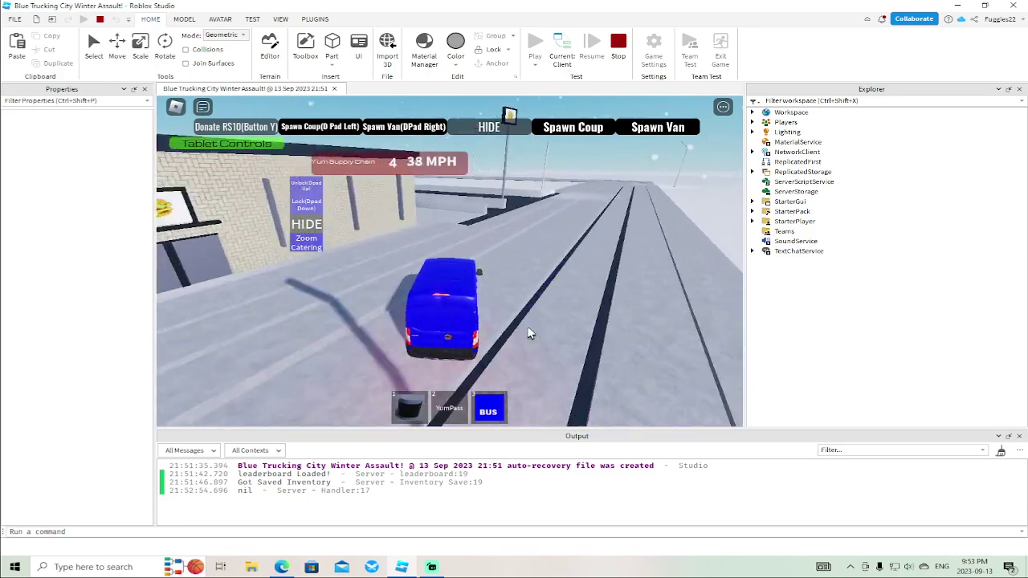
key(s)
key(d)
key(space)
key(a)
Walk along the brick wall and through the restaurant's door to its front checkout counter
right_drag(390, 333, 389, 333)
key(w)
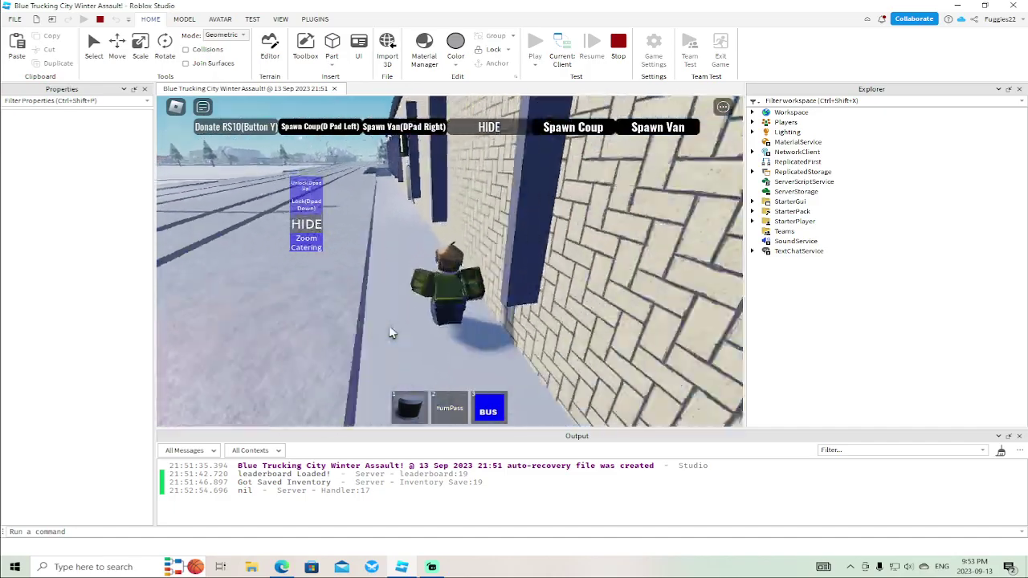
key(w)
scroll(390, 332, up, 3)
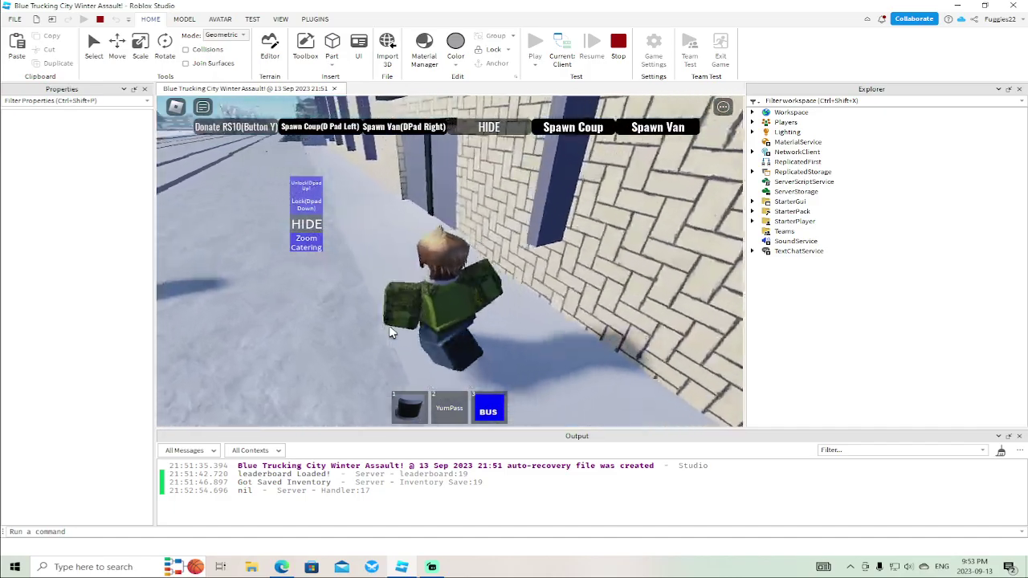
key(w)
key(d)
right_drag(390, 333, 390, 332)
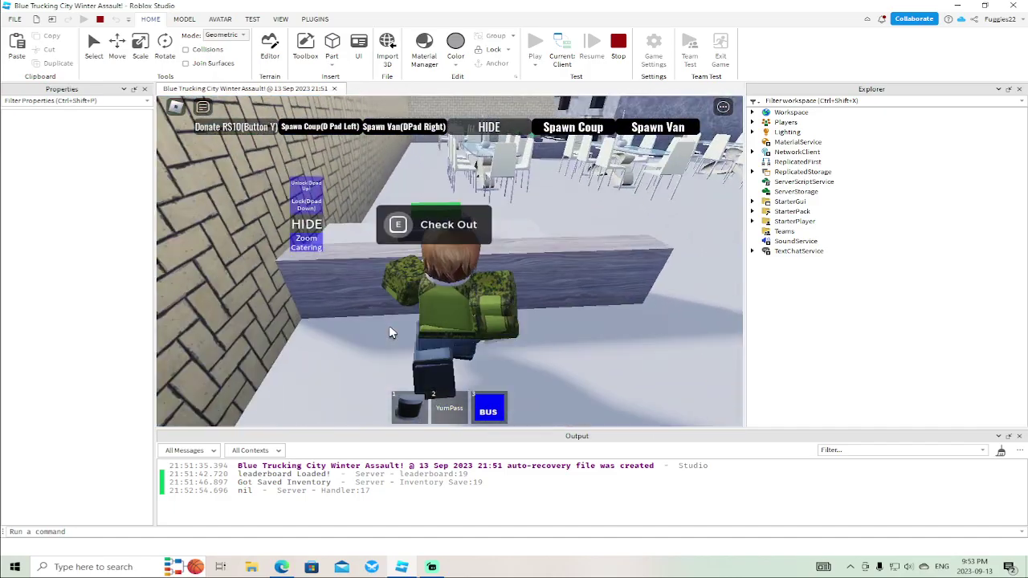
Walk past the dining tables and the drink counter into the restaurant's takeout kitchen
key(d)
key(w)
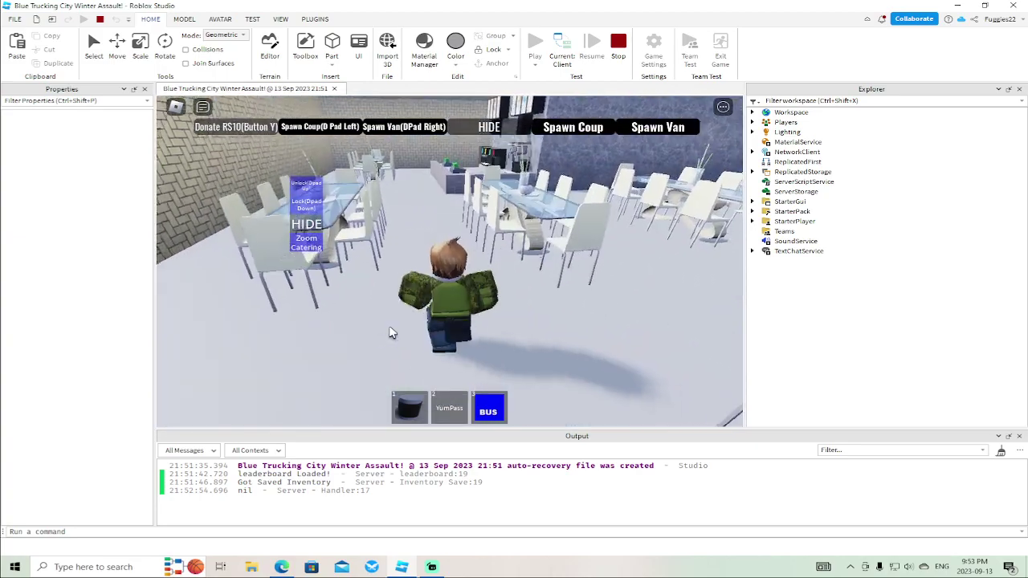
key(w)
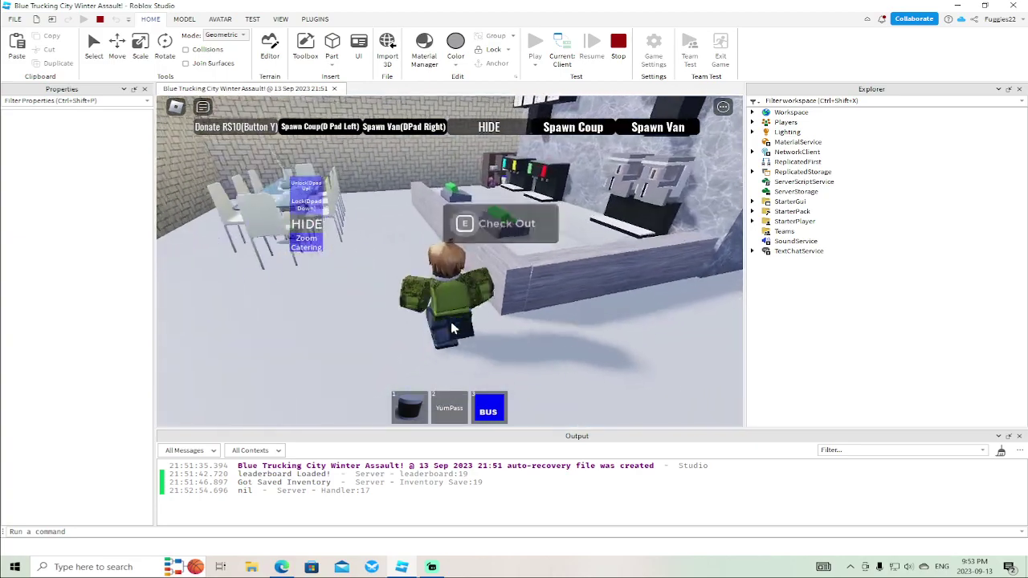
key(w)
right_drag(451, 328, 451, 328)
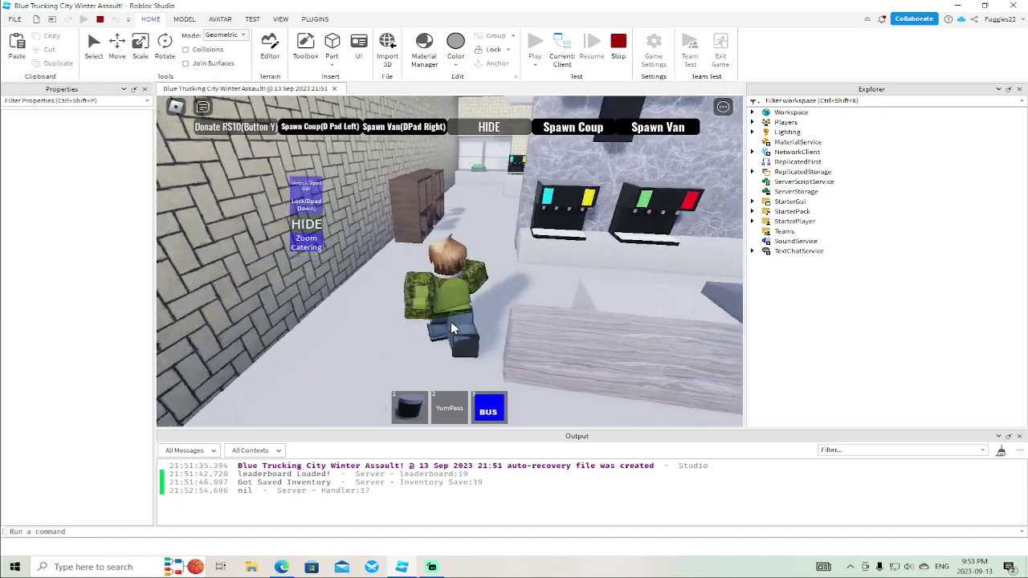
key(w)
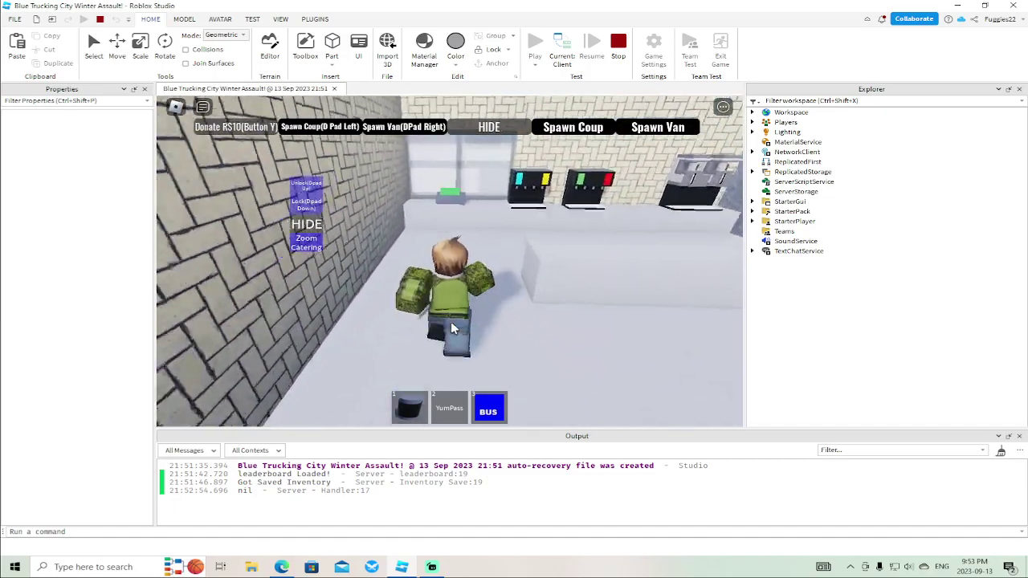
key(w)
Approach the brick stove in the kitchen and test its Stove Top prompt
right_drag(450, 322, 451, 328)
key(w)
key(w)
key(d)
key(e)
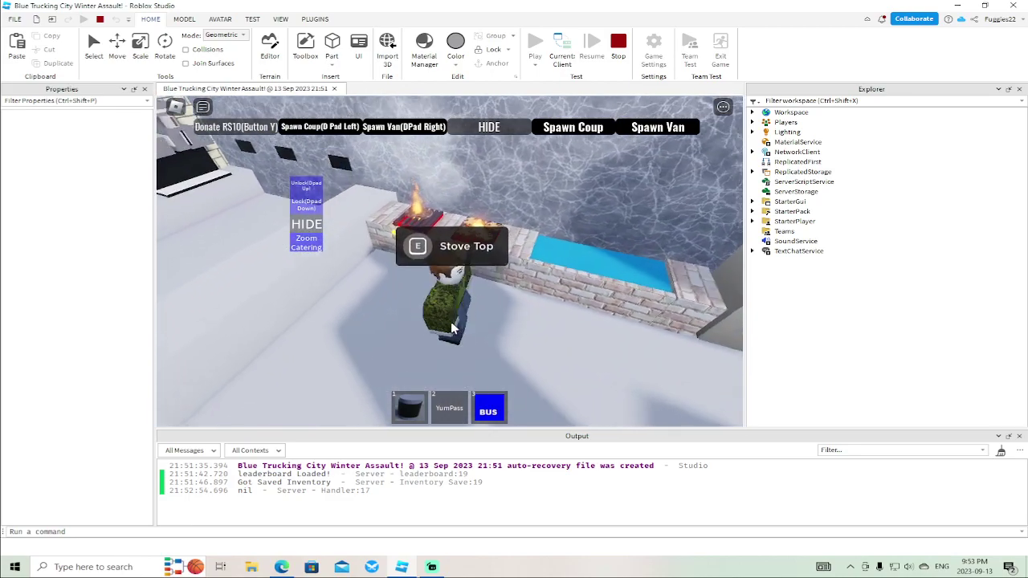
key(s)
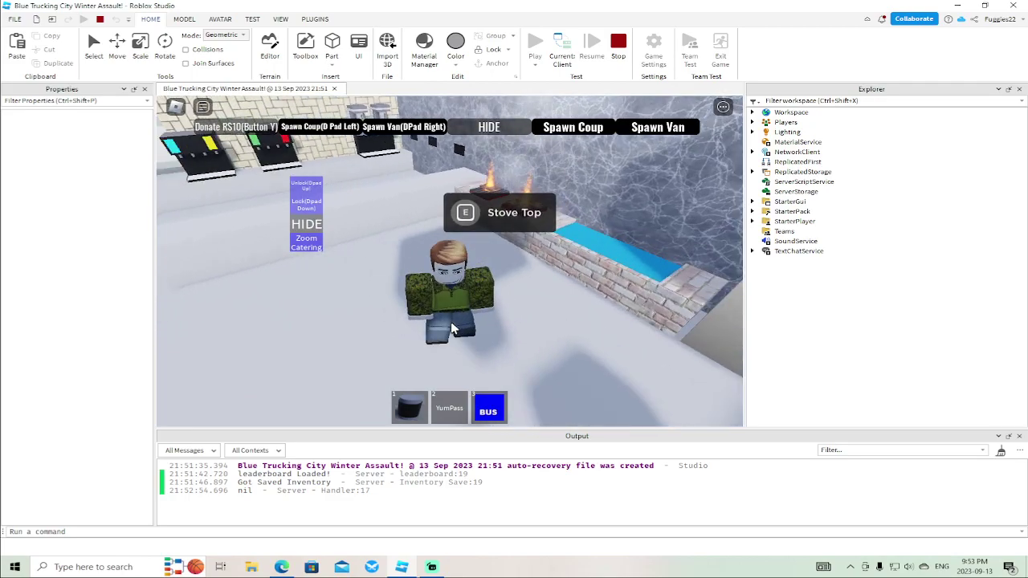
key(w)
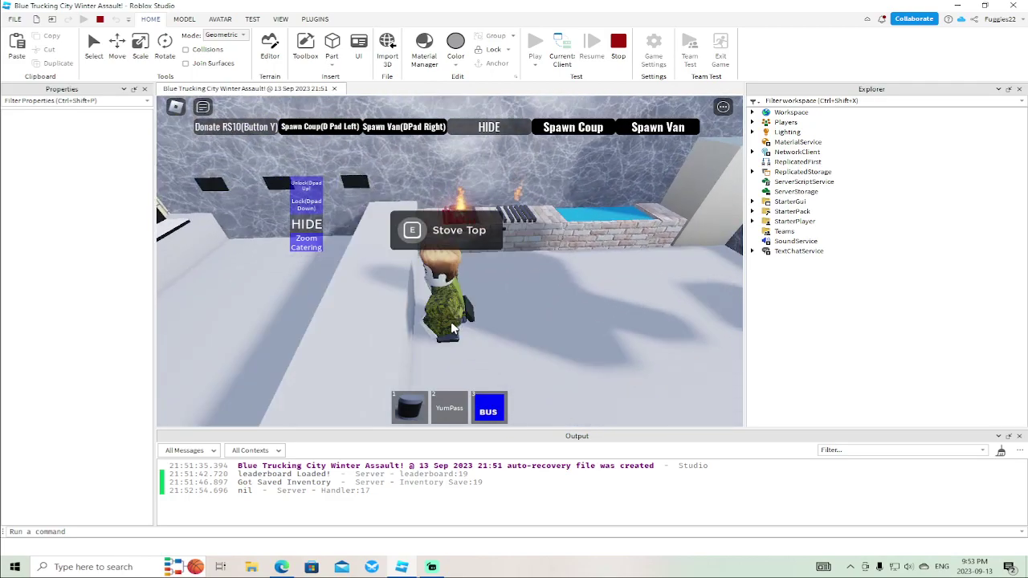
key(a)
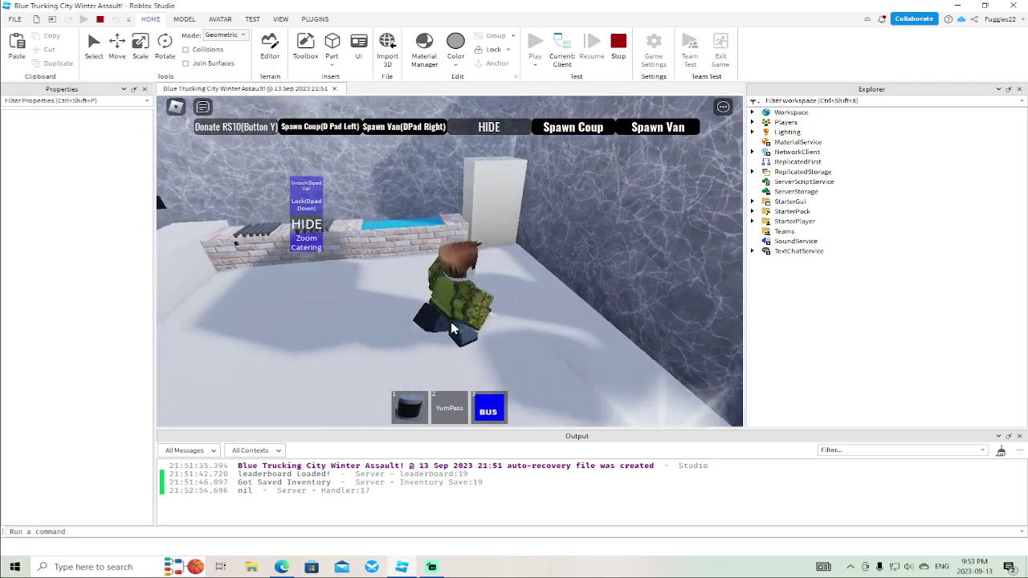
Test the kitchen refrigerator's open prompt by opening and closing its door, including from a step back
key(w)
key(e)
key(d)
key(w)
key(e)
key(s)
key(s)
key(e)
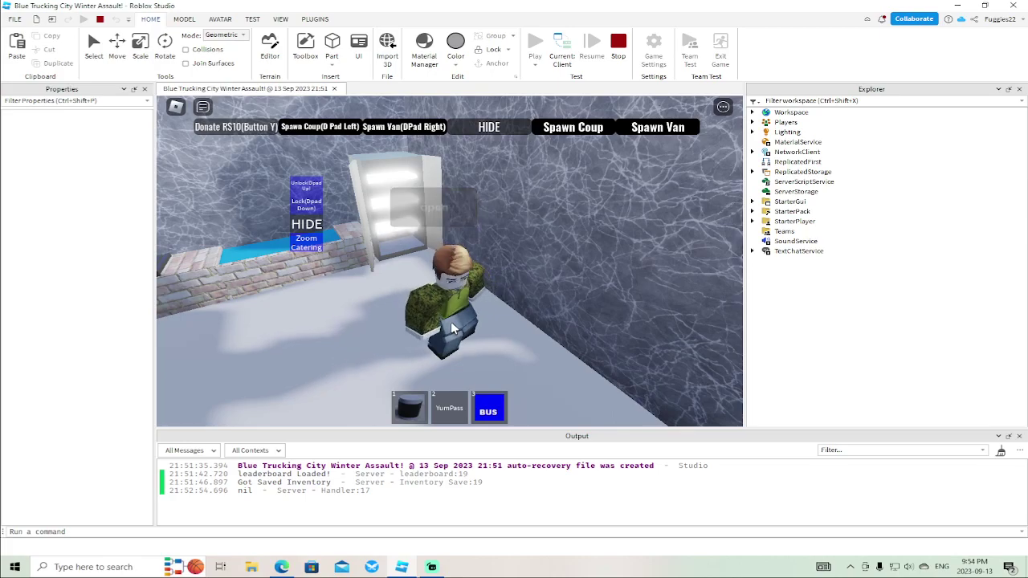
key(e)
right_drag(451, 323, 451, 323)
key(s)
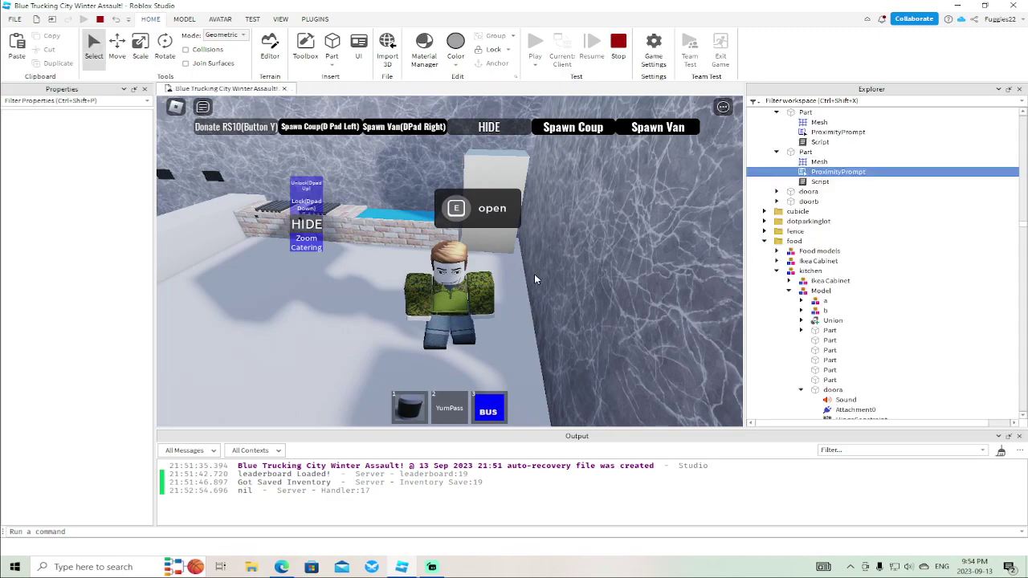
End the play test and turn off RequiresLineOfSight on the ProximityPrompt of the grey store's checkout register
right_drag(518, 281, 518, 281)
key(w)
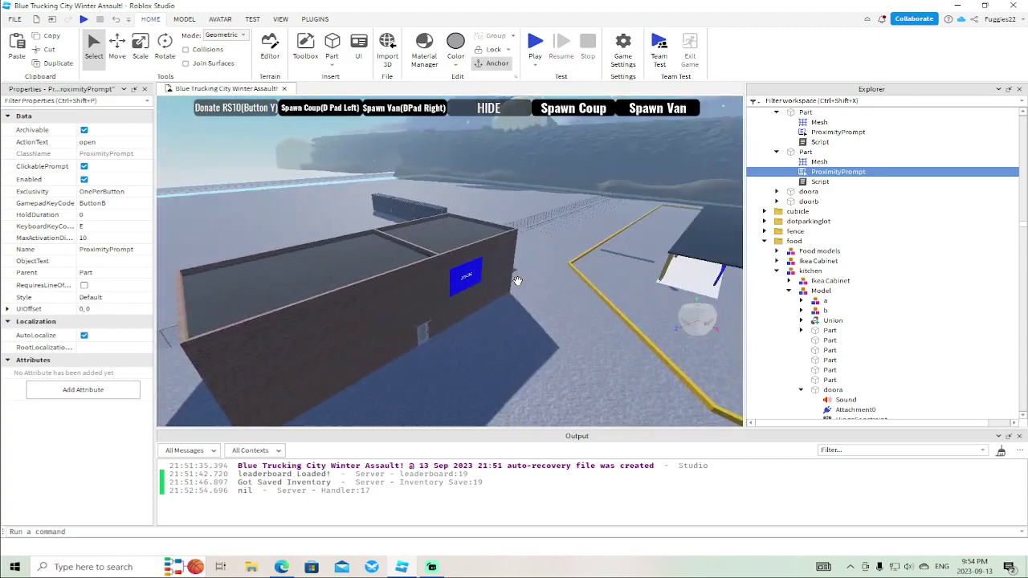
key(w)
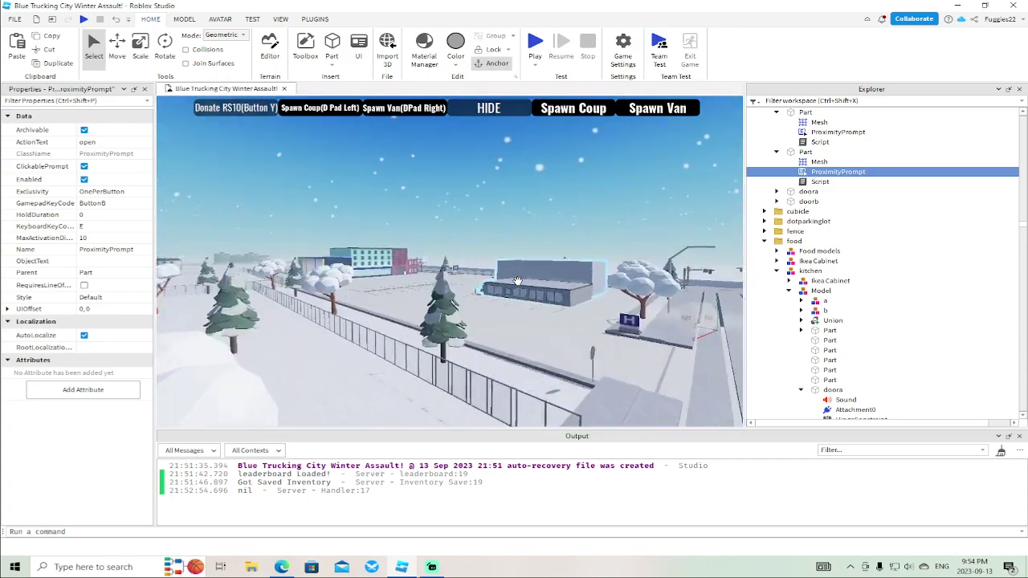
key(w)
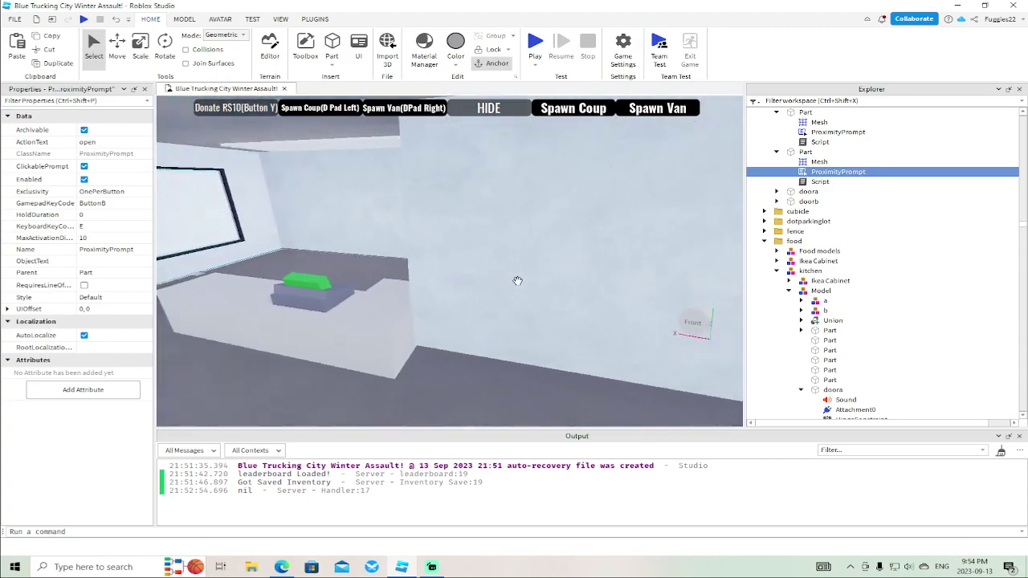
click(488, 278)
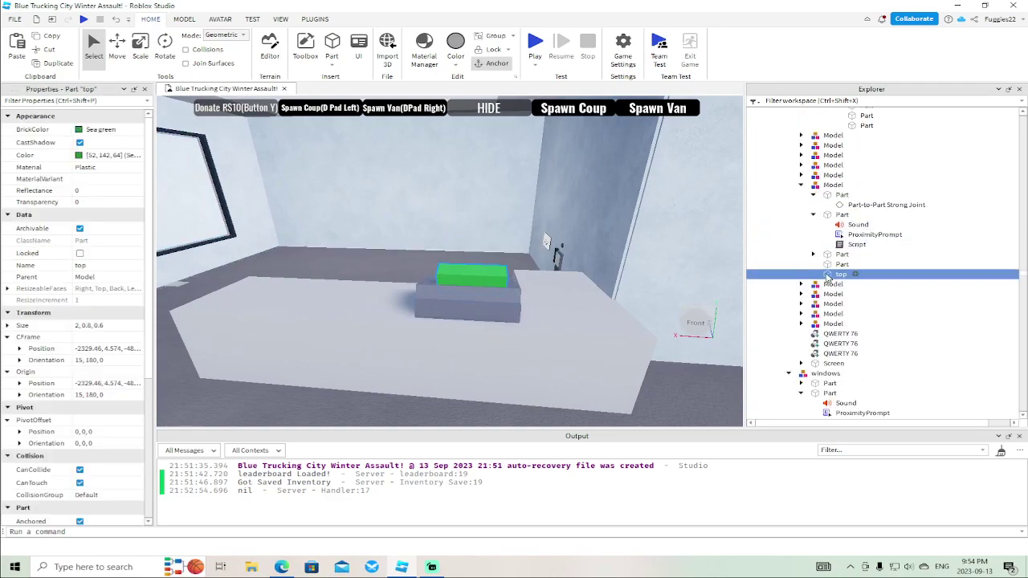
click(841, 235)
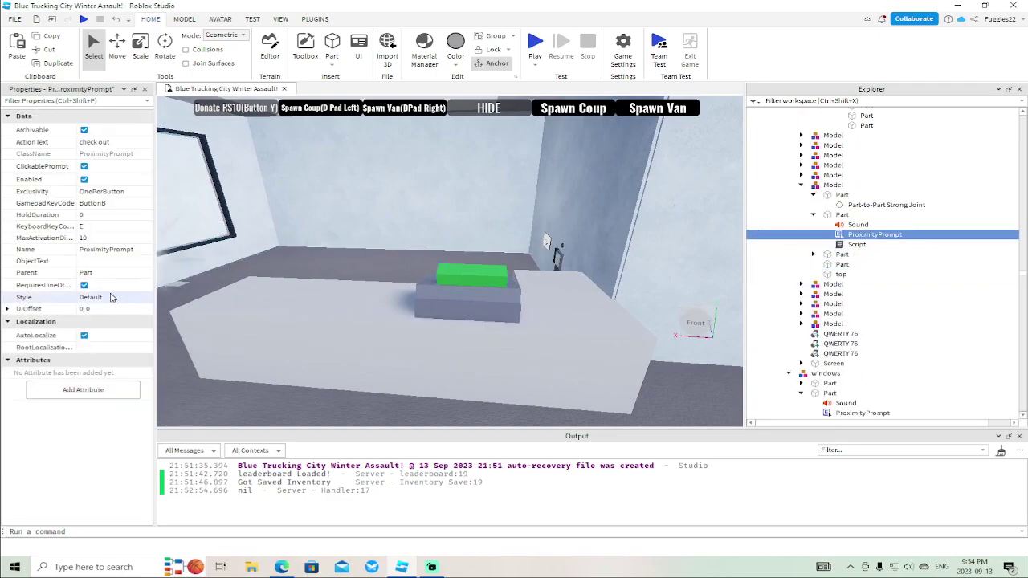
Turn off RequiresLineOfSight on the ProximityPrompt of the checkout register at the restaurant's takeout window
right_drag(321, 303, 331, 304)
key(w)
key(w)
key(w)
key(w)
click(393, 326)
right_drag(451, 294, 453, 292)
key(w)
key(w)
click(412, 322)
scroll(831, 321, down, 3)
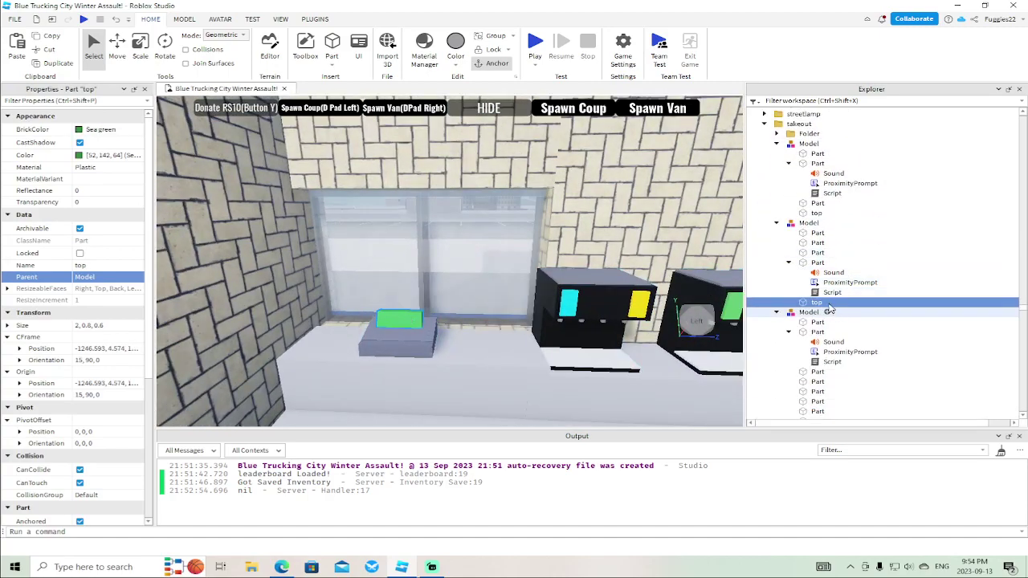
click(847, 282)
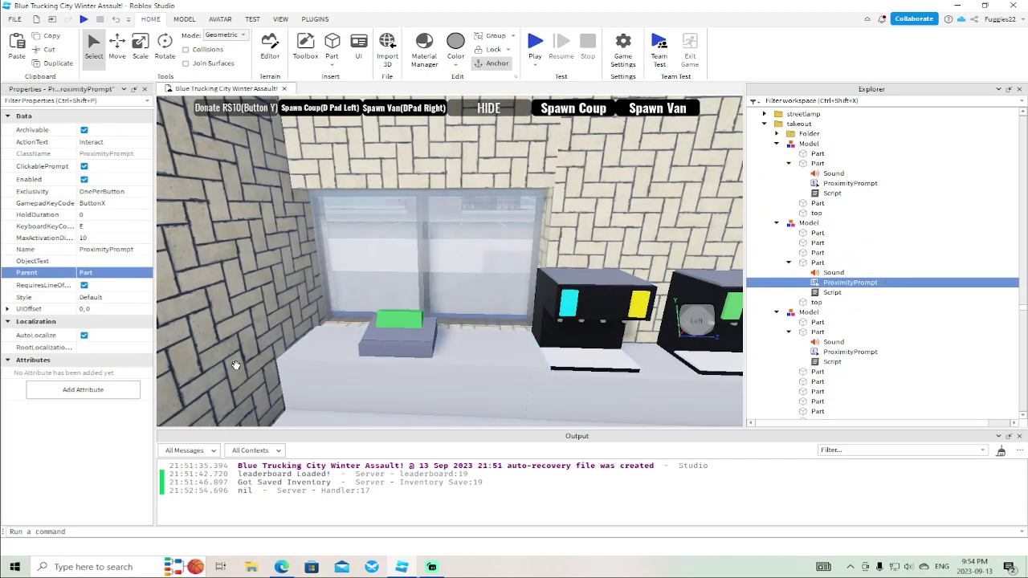
Locate the next checkout register and select its ProximityPrompt
right_drag(352, 313, 352, 313)
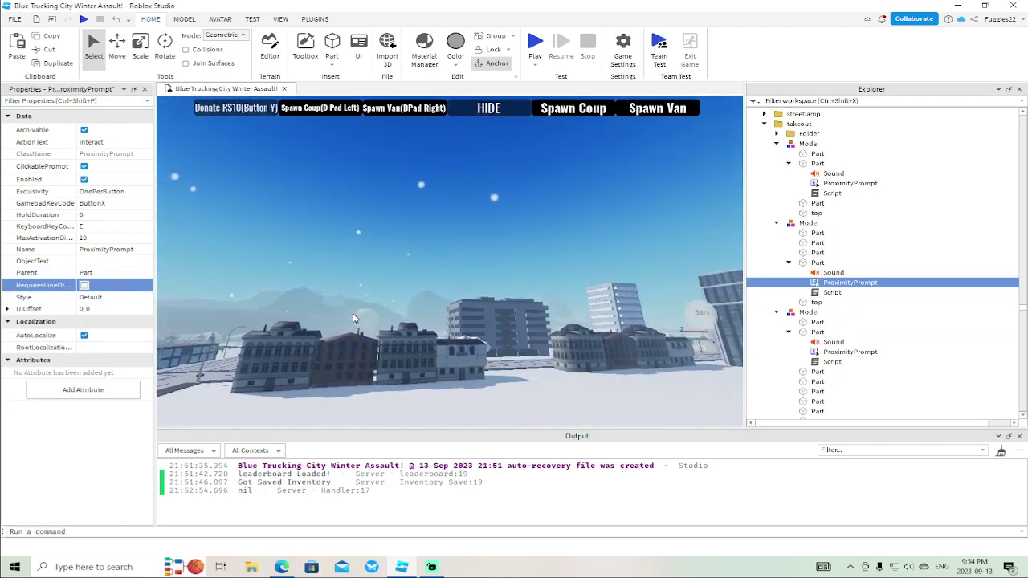
right_drag(351, 313, 352, 314)
click(394, 375)
scroll(835, 126, up, 3)
click(817, 178)
Find the checkout register in the room with the vending machines and check its ProximityPrompt settings
right_drag(367, 284, 366, 284)
key(w)
key(w)
key(w)
click(322, 299)
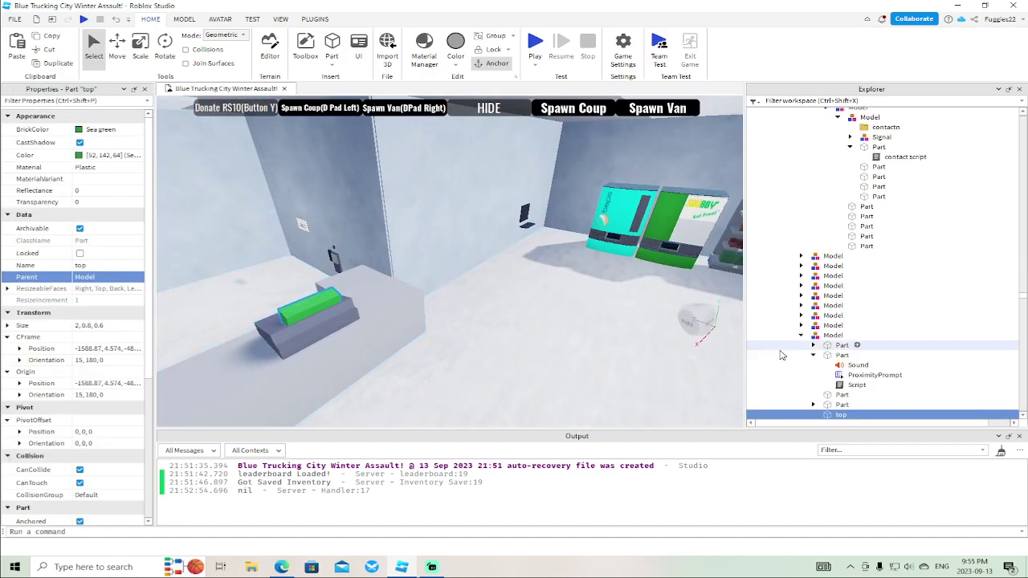
scroll(803, 334, down, 3)
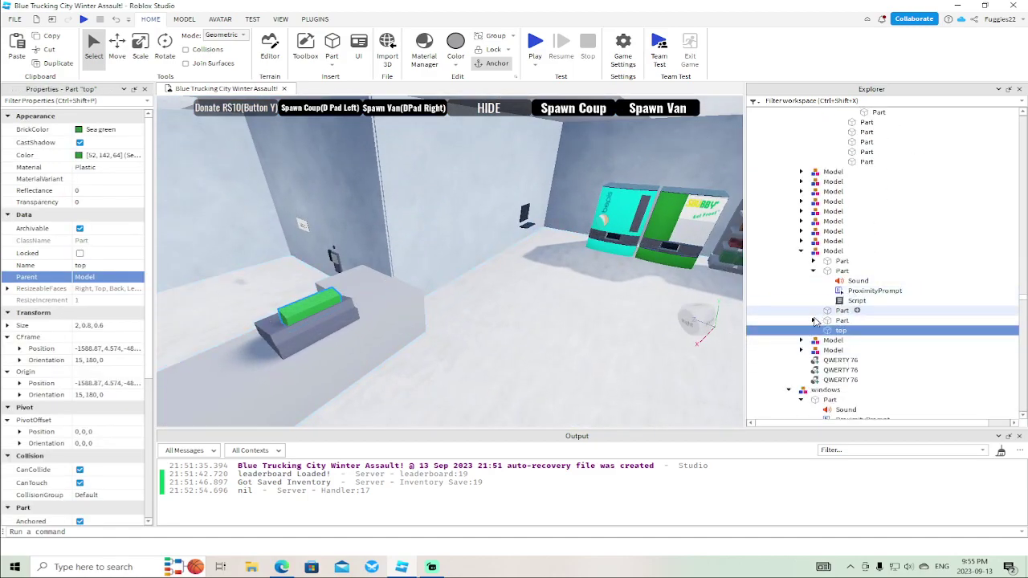
click(856, 293)
Locate the grey heater switch on the red office wall and examine its click-based script
right_drag(521, 284, 518, 284)
key(w)
key(w)
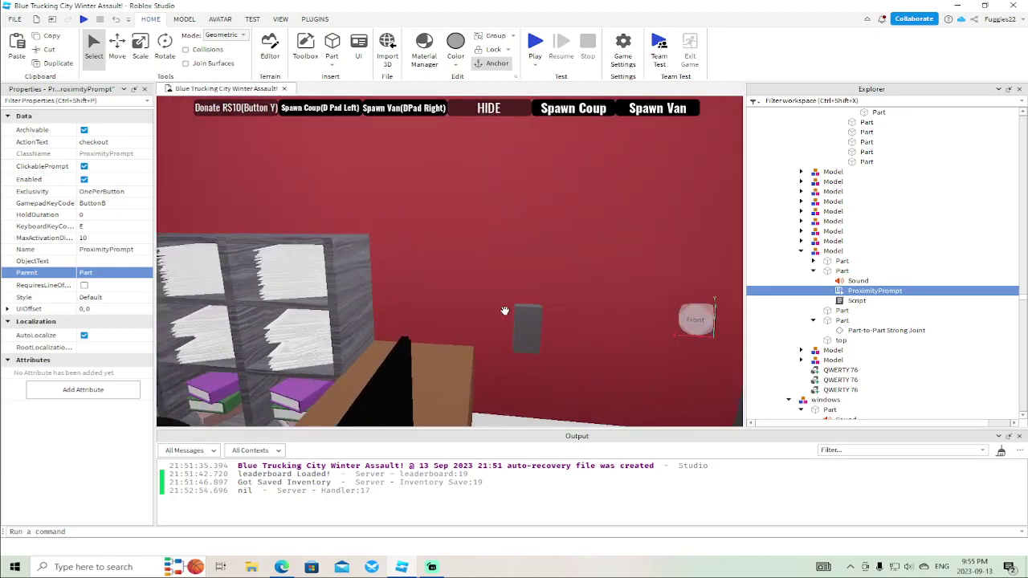
click(518, 322)
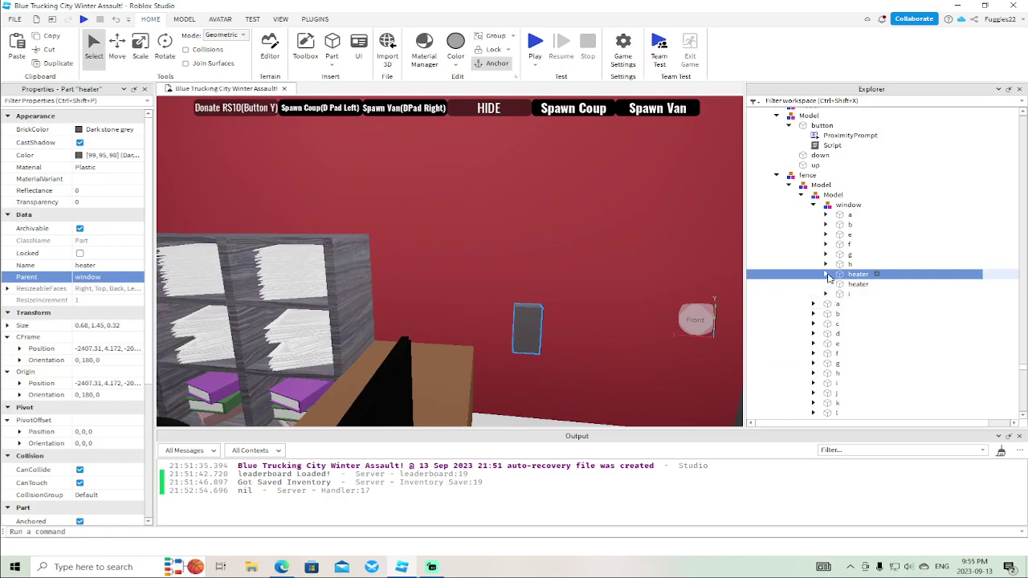
double_click(868, 303)
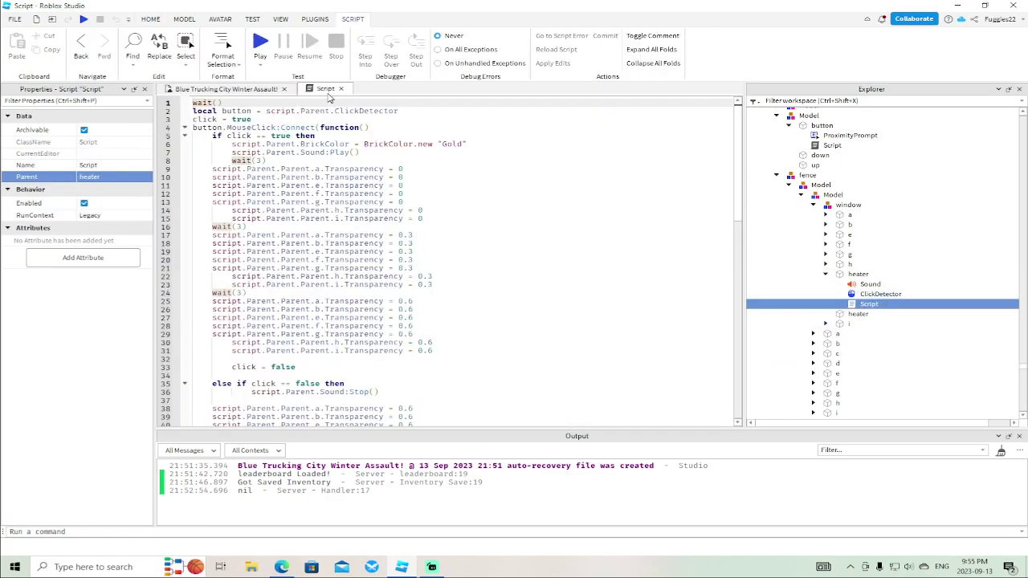
click(342, 90)
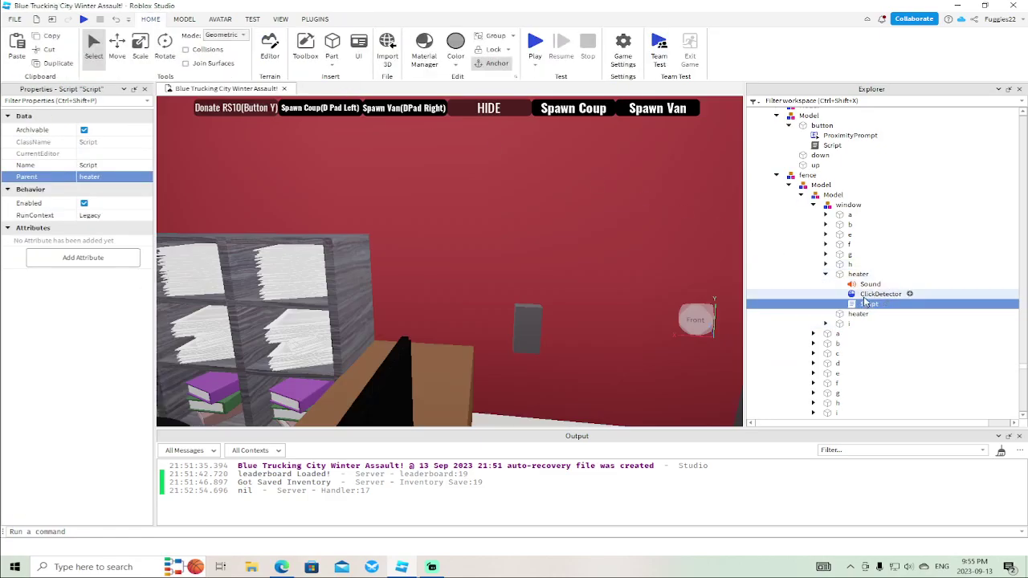
Add a ProximityPrompt with ActionText "heat" and RequiresLineOfSight off to the office heater switch, and delete its ClickDetector
right_click(853, 274)
click(900, 278)
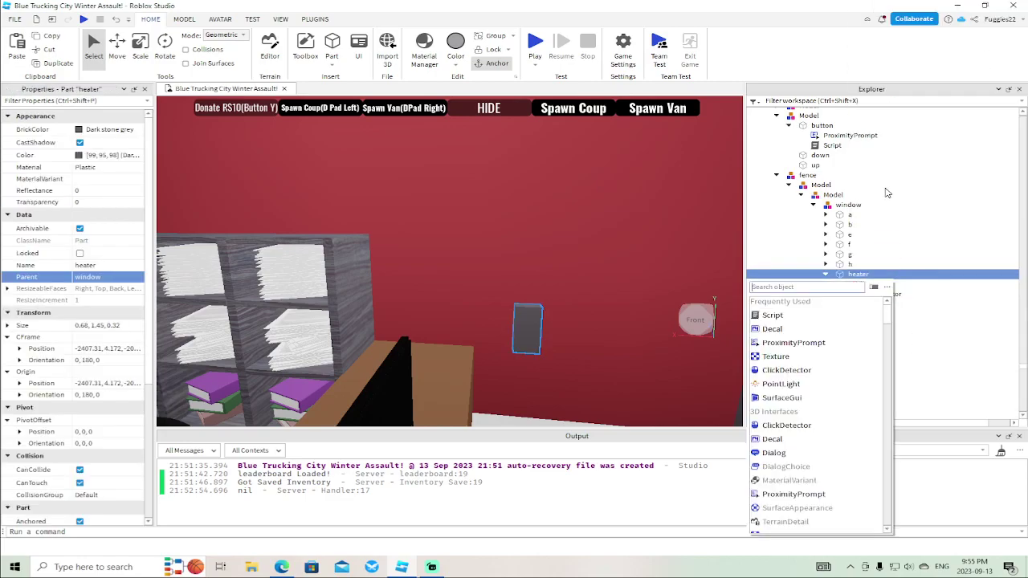
click(793, 343)
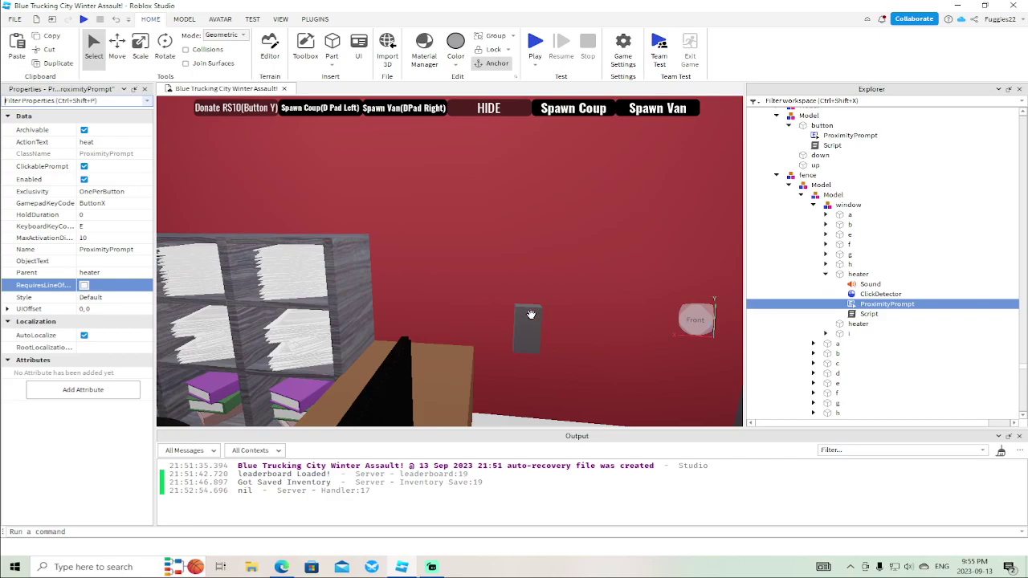
click(868, 295)
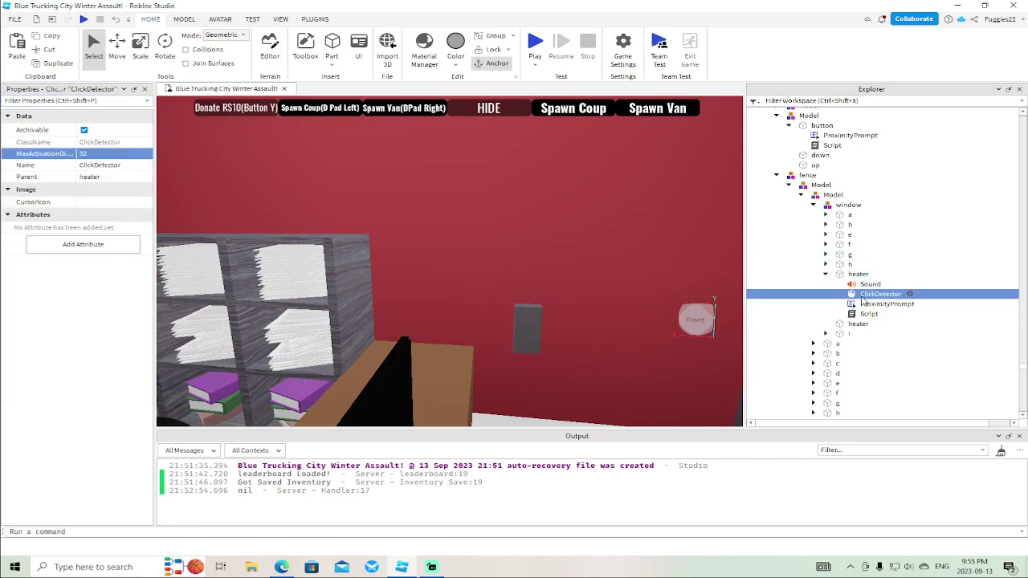
key(Delete)
Edit the office heater's script so button references script.Parent.ProximityPrompt and its function connects to TriggerEnded
click(863, 304)
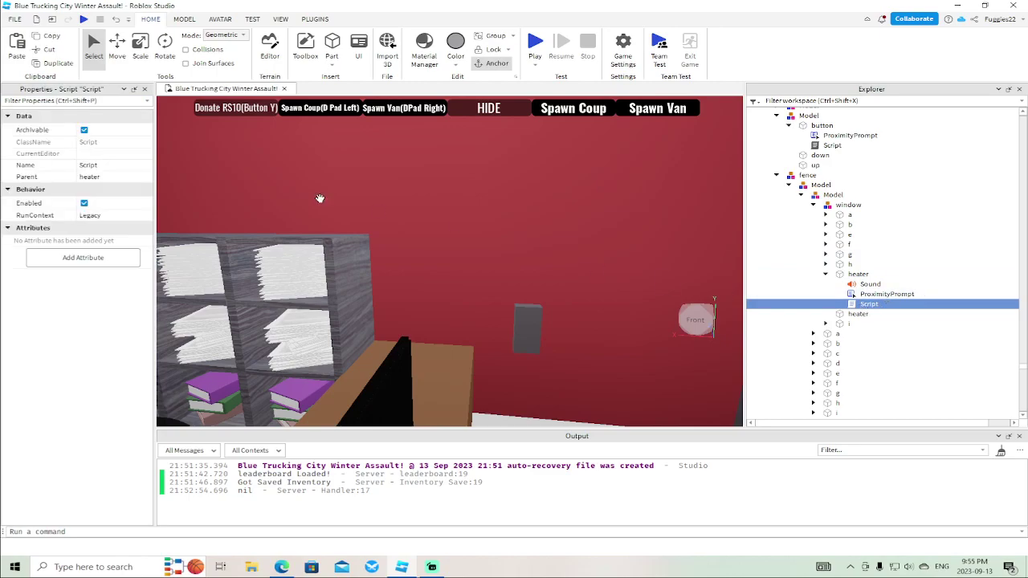
double_click(869, 305)
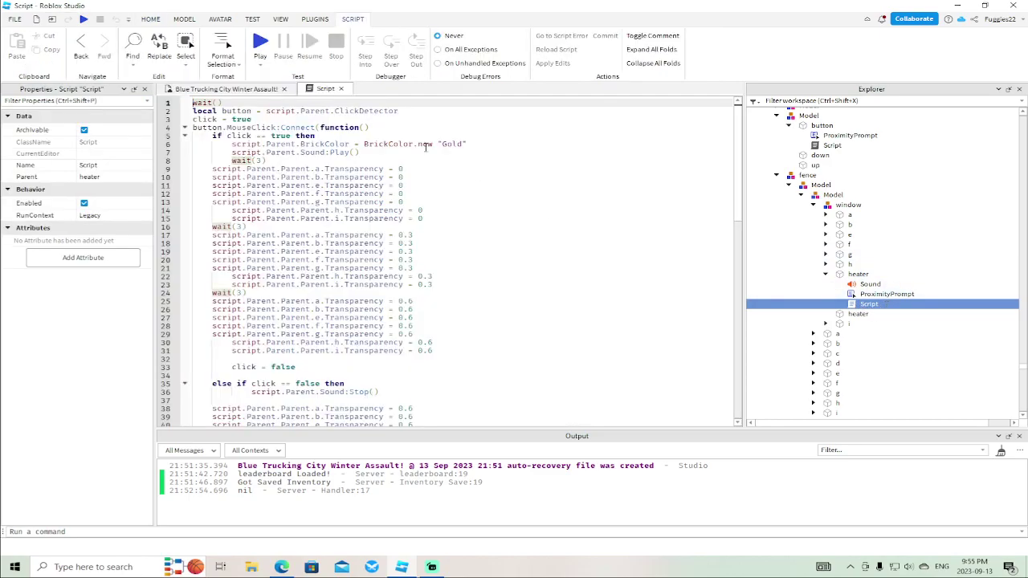
click(406, 111)
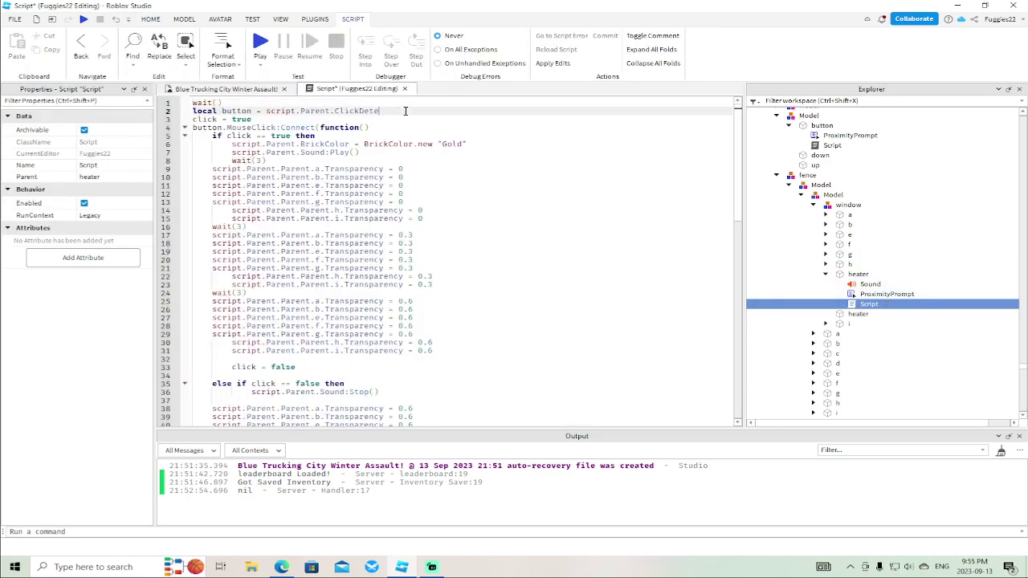
key(Down)
key(Tab)
click(281, 127)
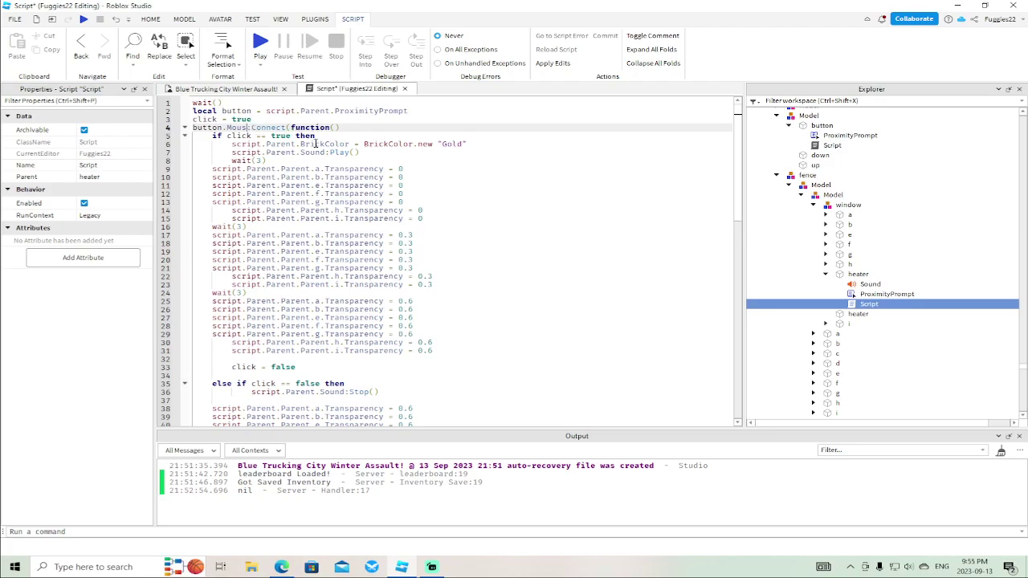
text(TriggerEnded)
key(Tab)
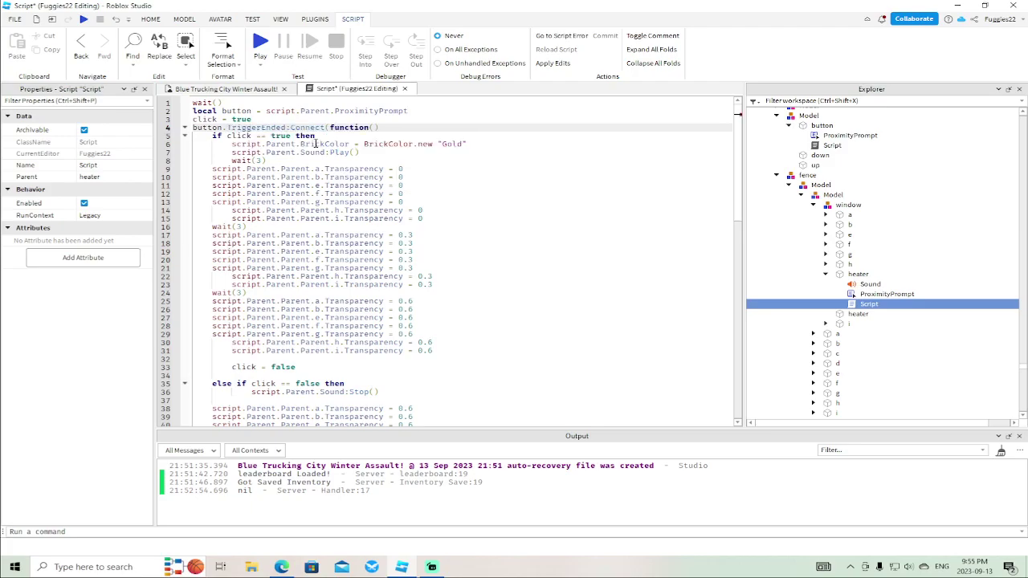
click(405, 89)
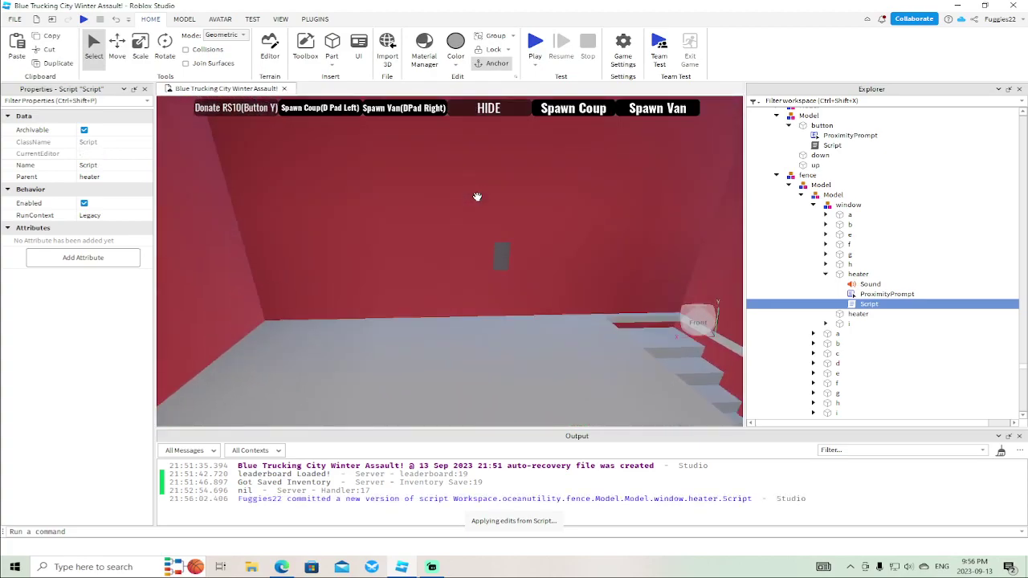
Insert a ProximityPrompt into the heater switch on the floor above and delete that heater's ClickDetector
click(502, 255)
scroll(784, 281, down, 3)
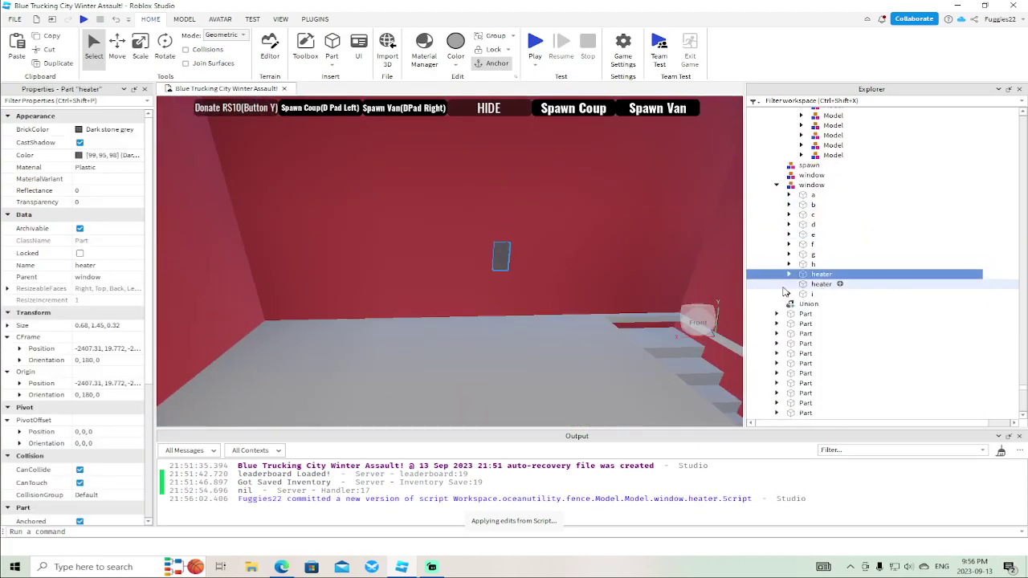
right_click(822, 276)
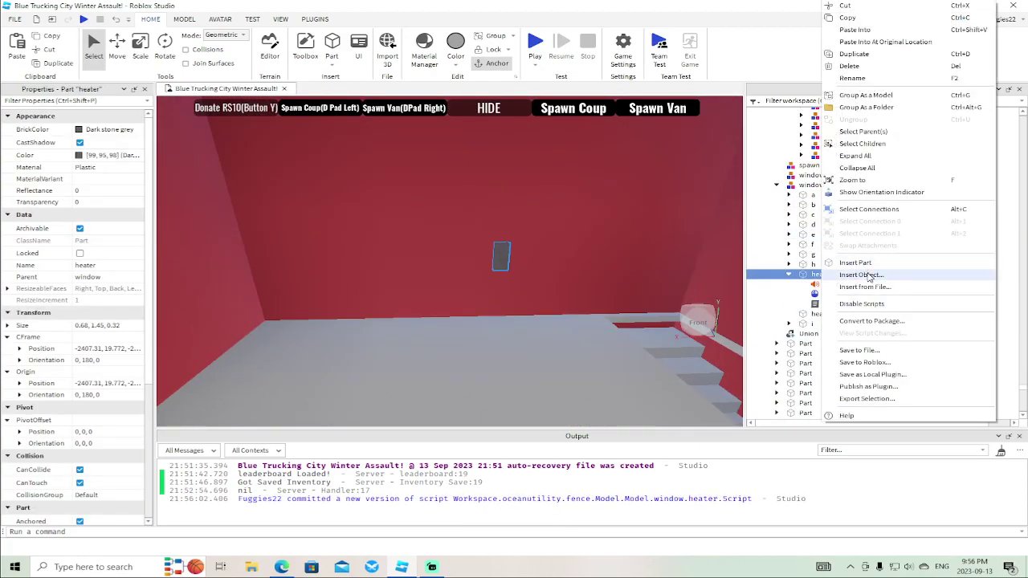
click(861, 274)
right_click(822, 275)
click(846, 278)
right_click(822, 276)
click(850, 274)
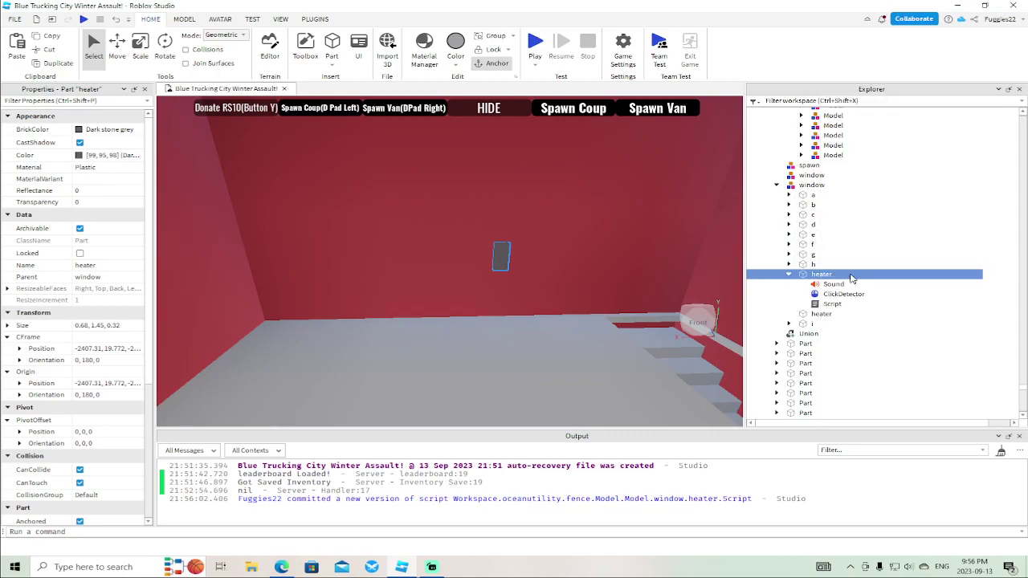
right_click(821, 279)
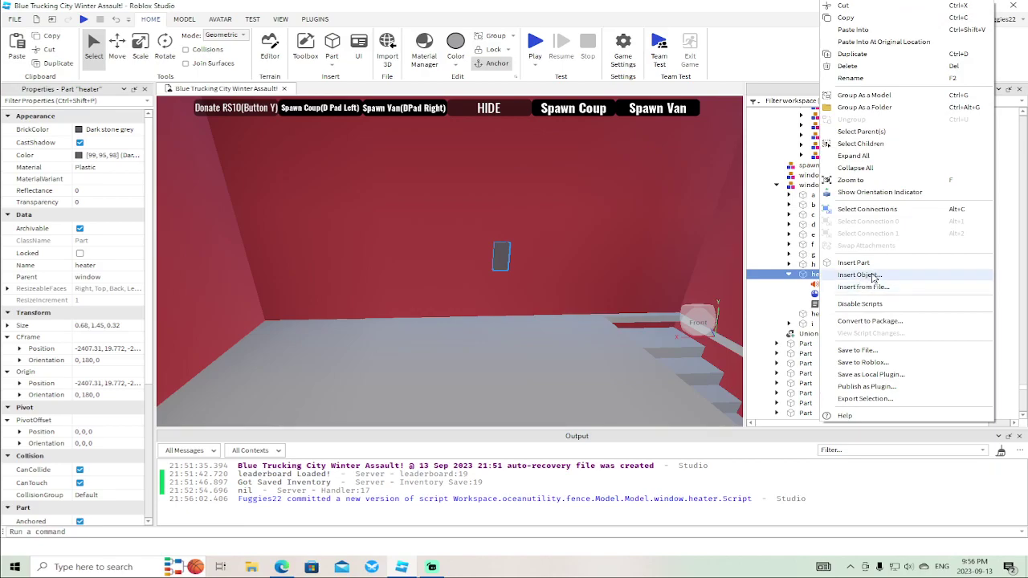
click(873, 278)
right_click(814, 276)
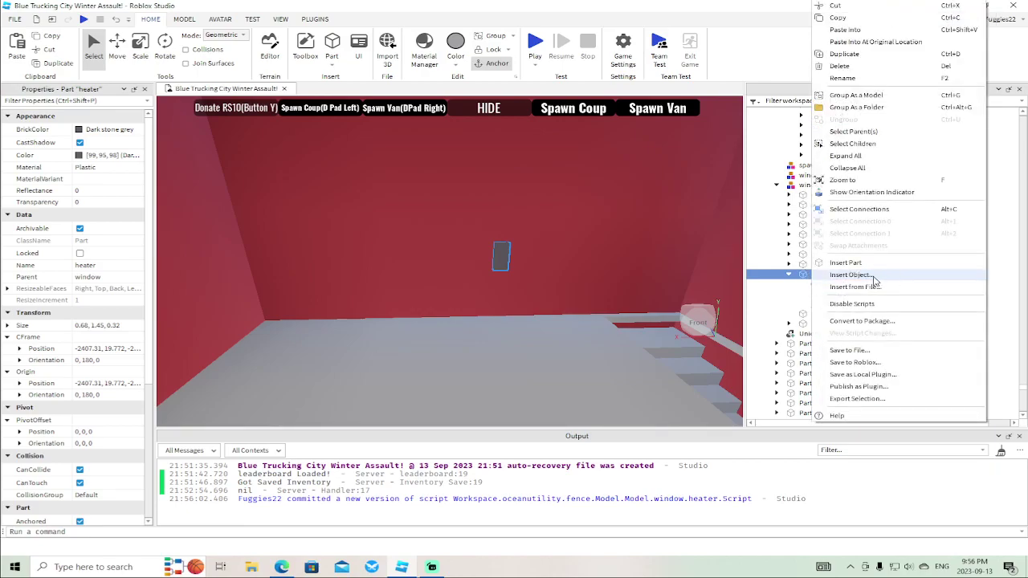
click(867, 276)
right_click(814, 276)
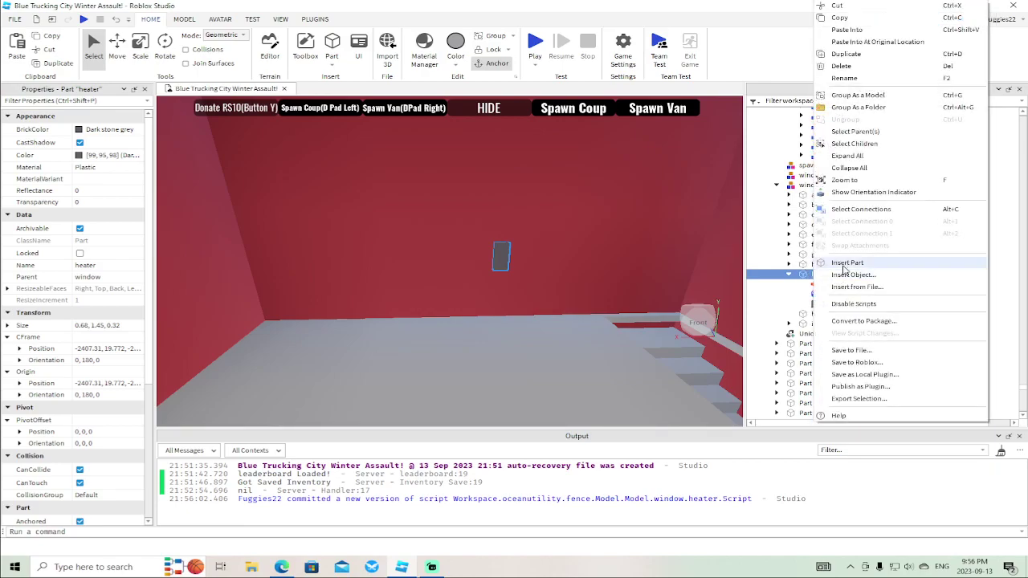
click(857, 278)
click(829, 285)
click(822, 277)
right_click(820, 277)
click(857, 276)
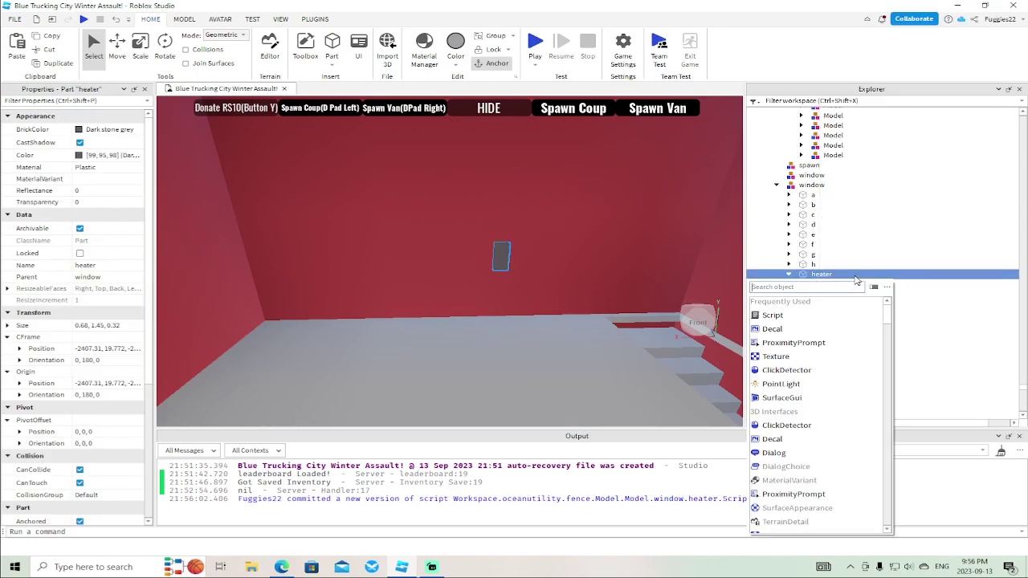
click(786, 347)
click(839, 295)
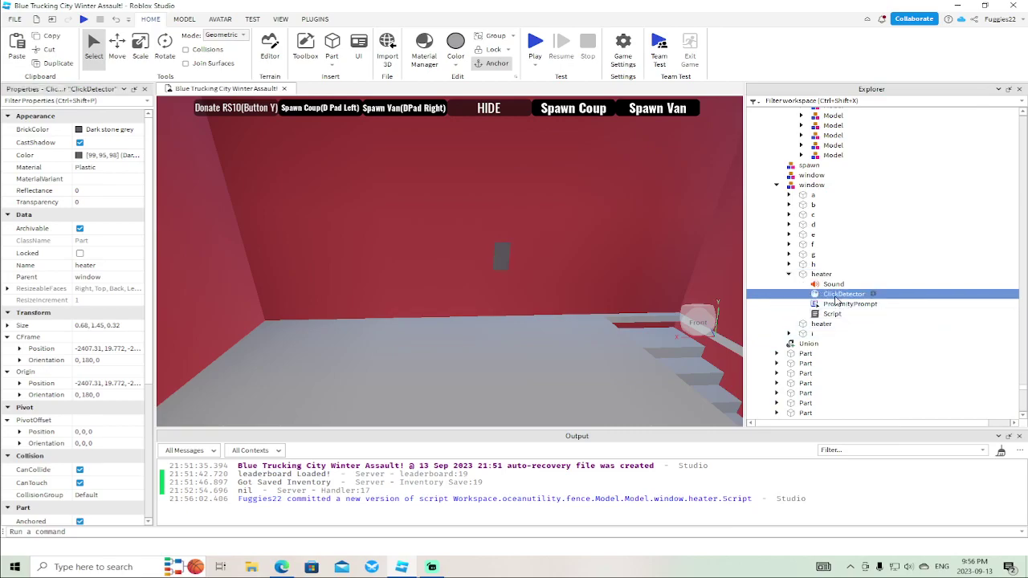
key(Delete)
Turn off RequiresLineOfSight and set ActionText to "heat" on the upper-floor heater's ProximityPrompt
click(838, 296)
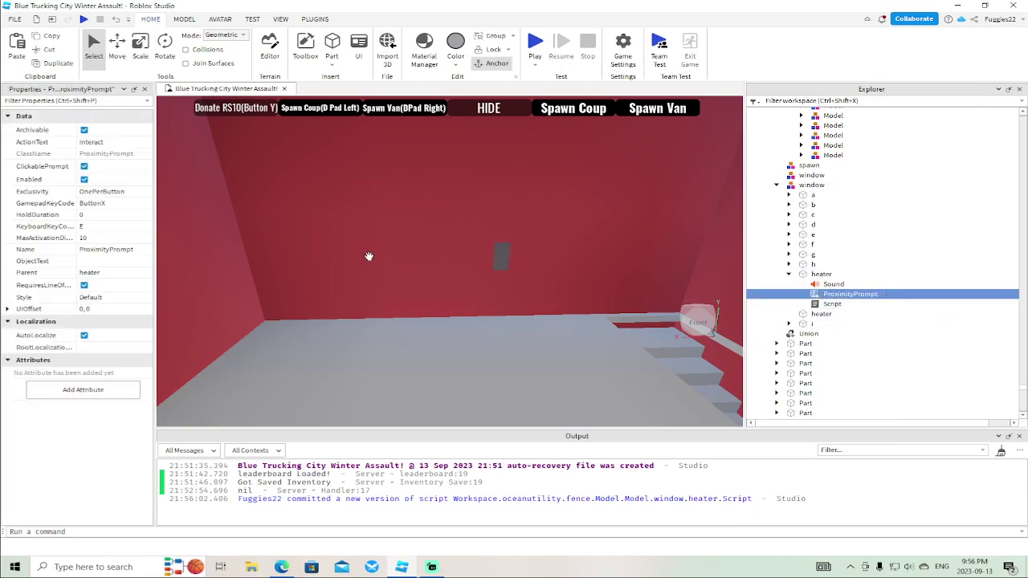
click(84, 286)
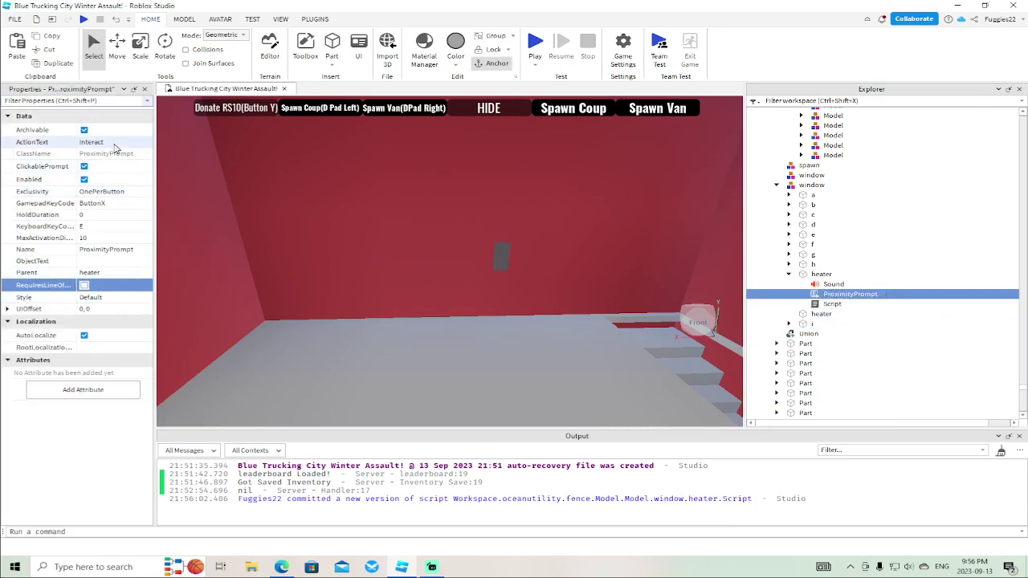
click(112, 142)
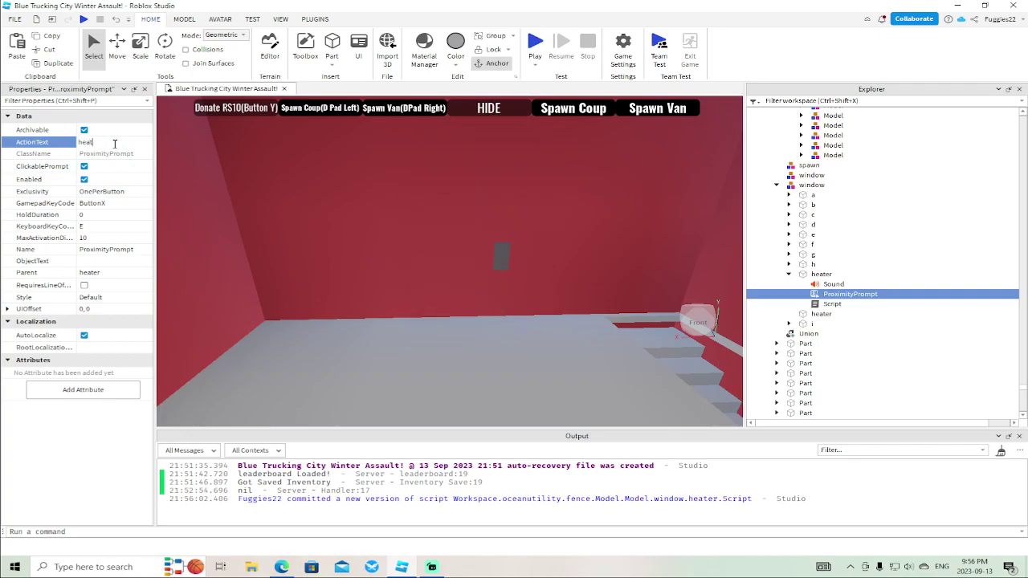
Update the upper-floor heater's script to use script.Parent.ProximityPrompt and the TriggerEnded event instead of ClickDetector and MouseClick
double_click(831, 304)
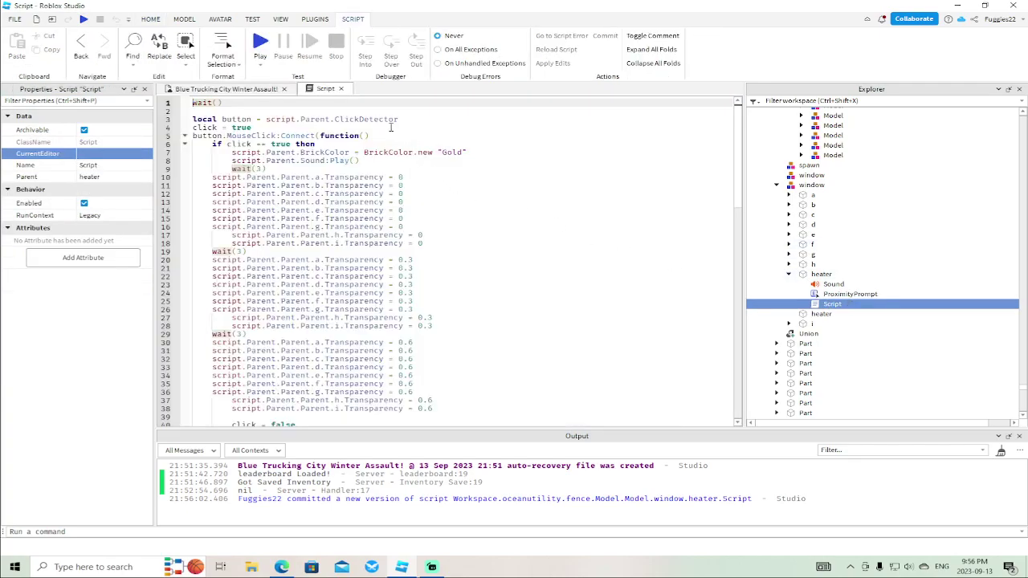
key(BackSpace)
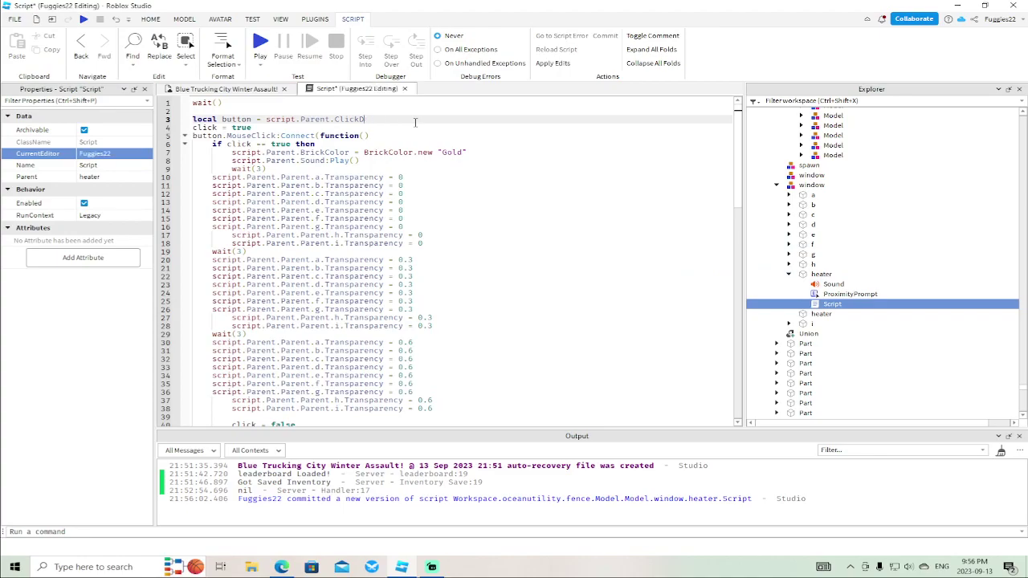
text(pt.Pa)
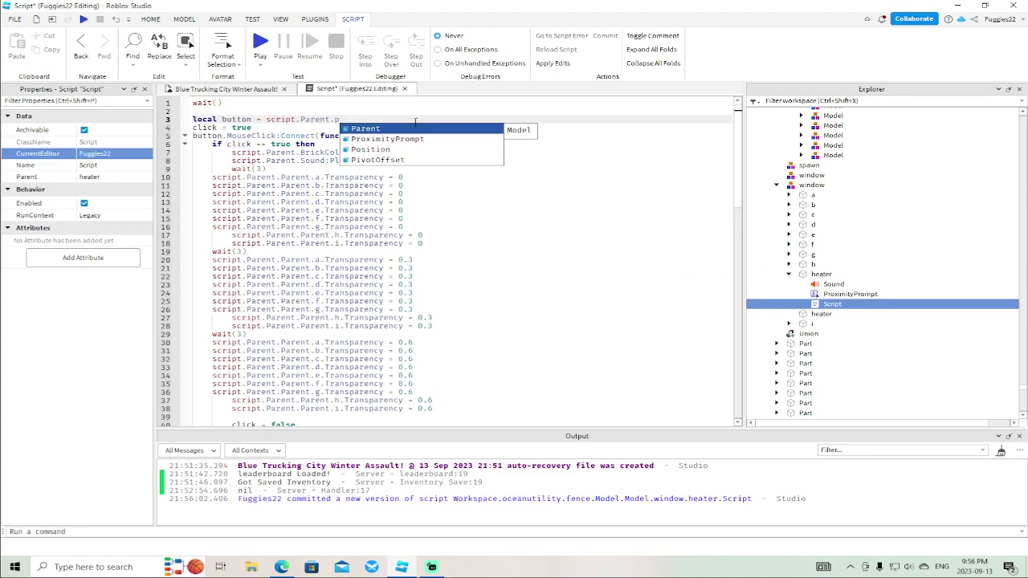
text(r)
key(Tab)
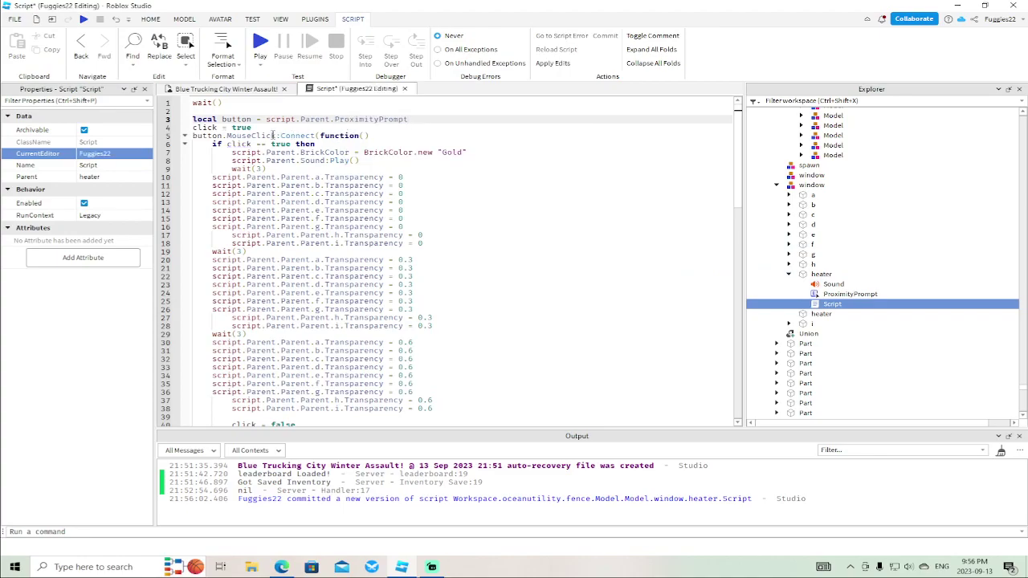
click(277, 136)
key(BackSpace)
key(BackSpace)
key(BackSpace)
key(BackSpace)
key(BackSpace)
key(BackSpace)
key(BackSpace)
key(BackSpace)
key(BackSpace)
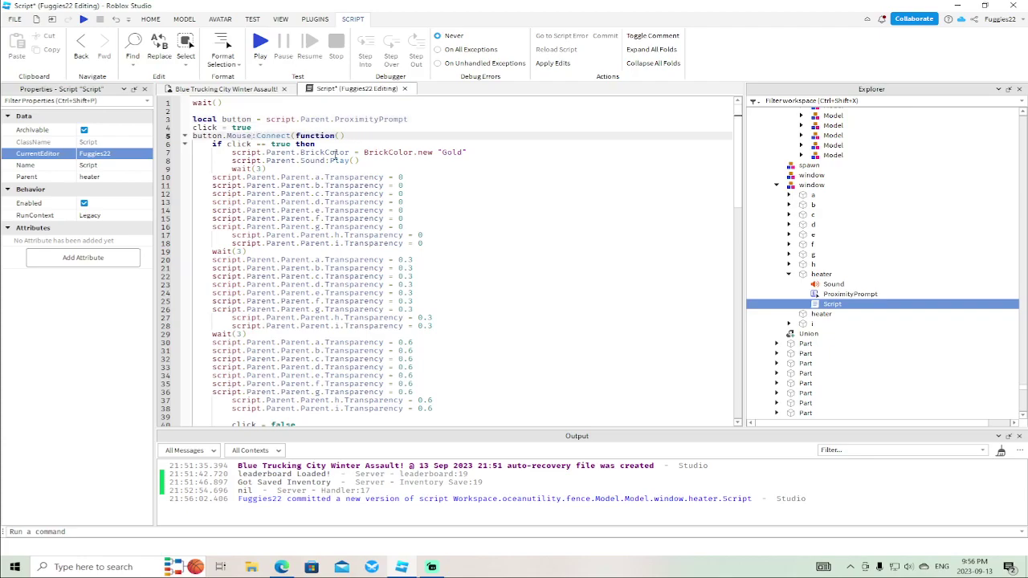
key(BackSpace)
text(t)
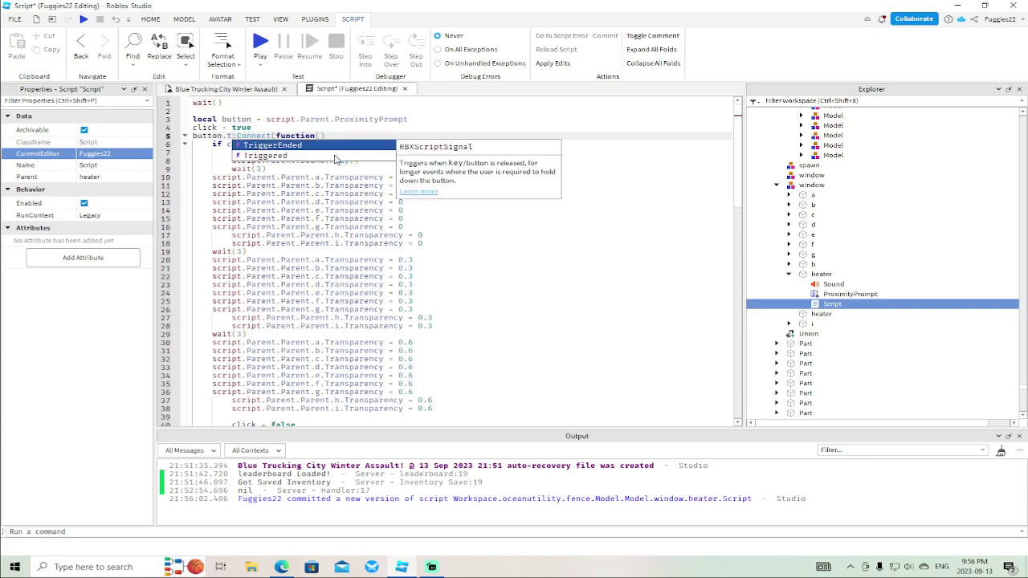
key(Tab)
click(405, 88)
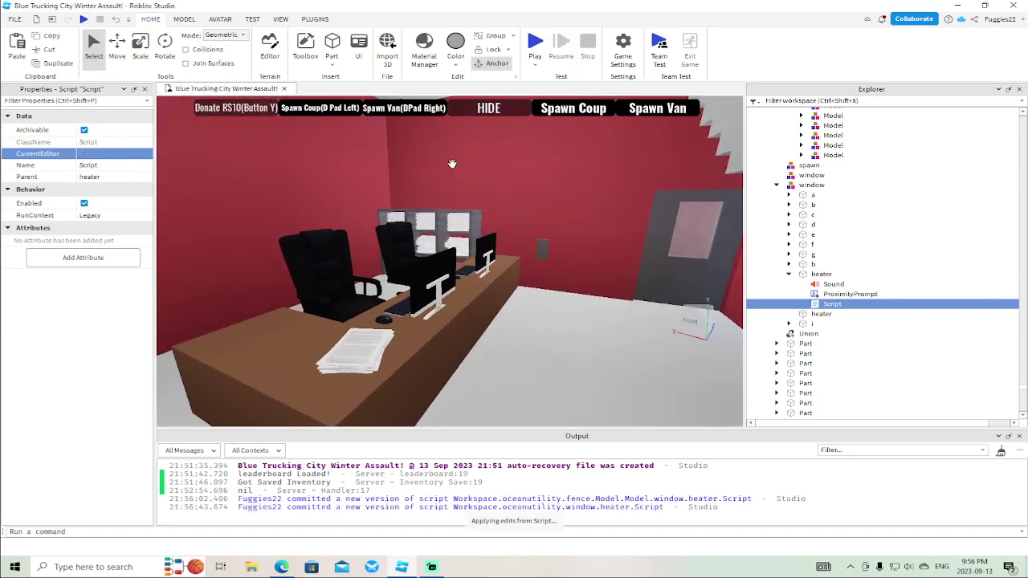
Check the ProximityPrompt settings of the heater switch on the red wall beside the office desk
right_drag(452, 163, 443, 164)
key(w)
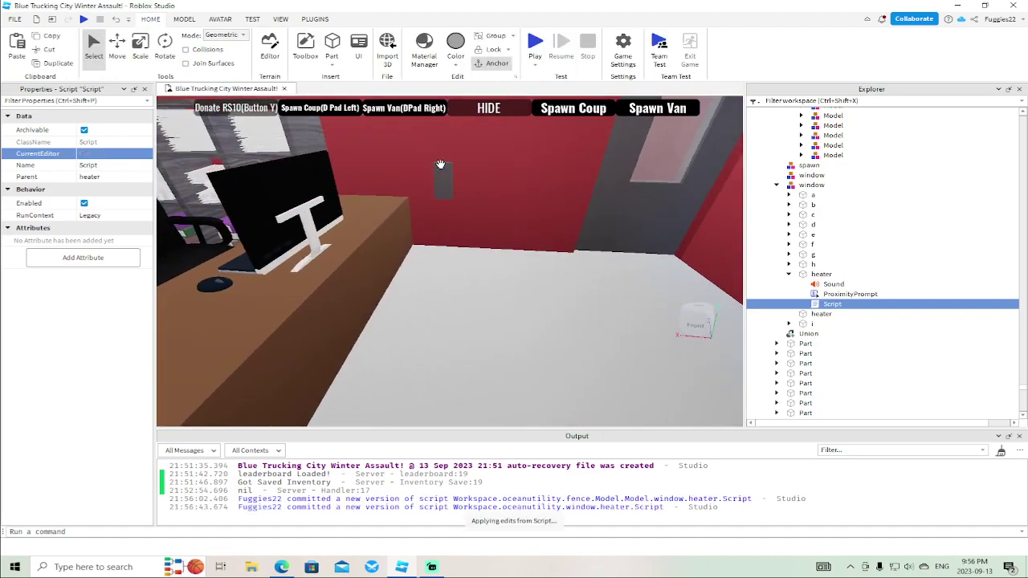
click(442, 174)
scroll(876, 171, up, 2)
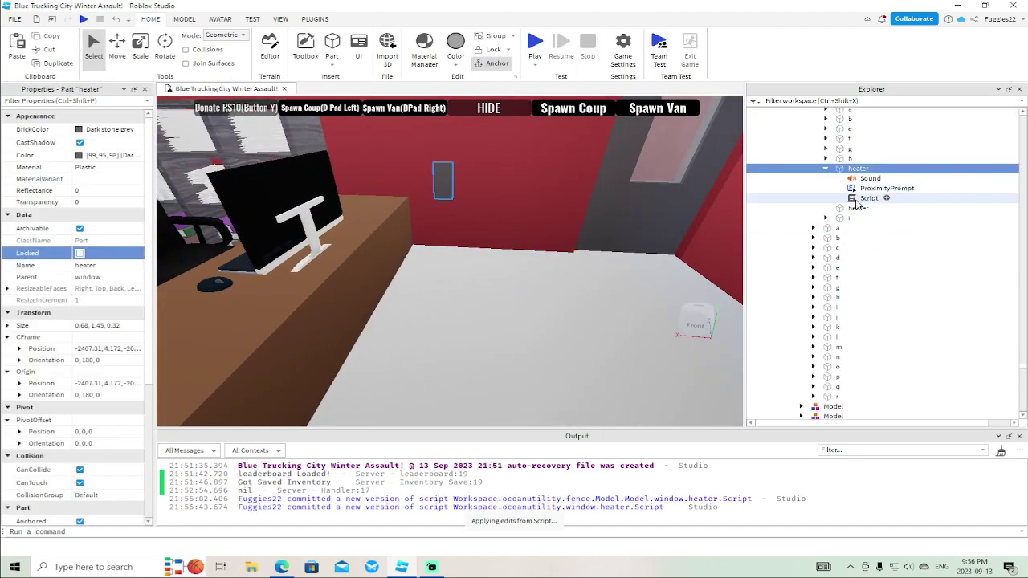
click(883, 188)
Insert a ProximityPrompt into topb, the black knob under the stovetop nearer the sink, and delete its ClickDetector
right_drag(444, 278, 445, 279)
key(w)
key(w)
click(436, 278)
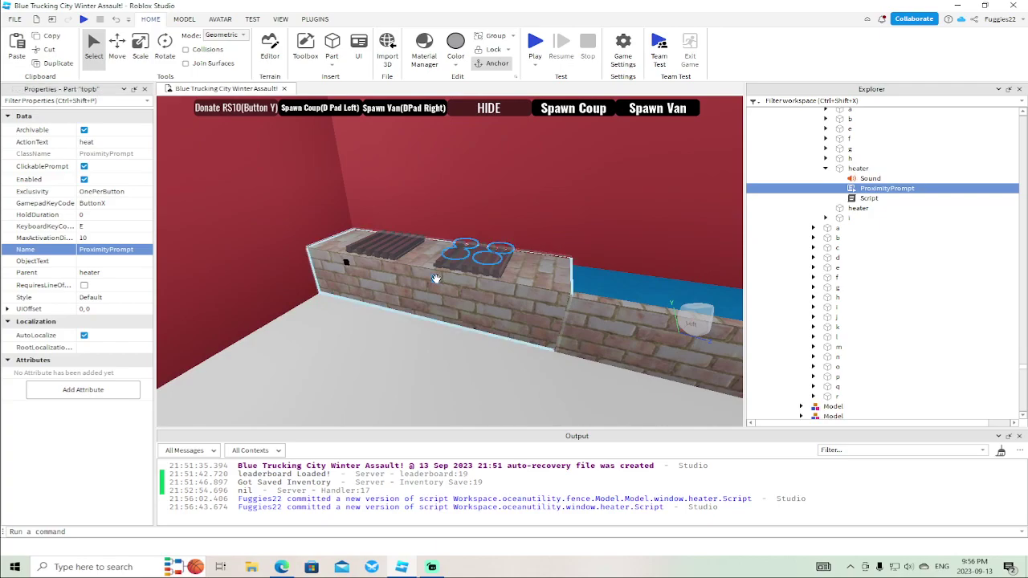
click(777, 178)
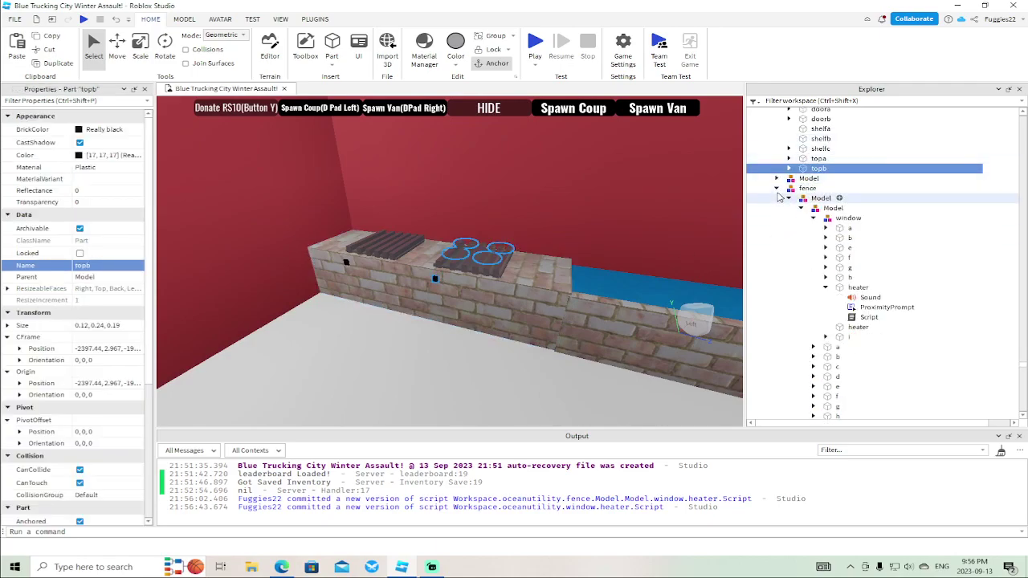
click(776, 188)
click(789, 225)
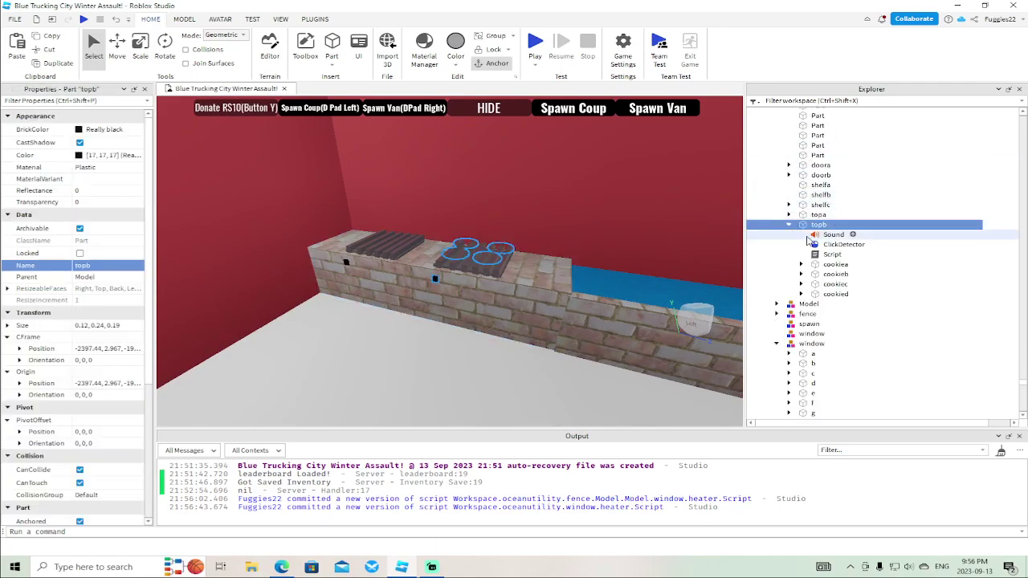
right_click(820, 227)
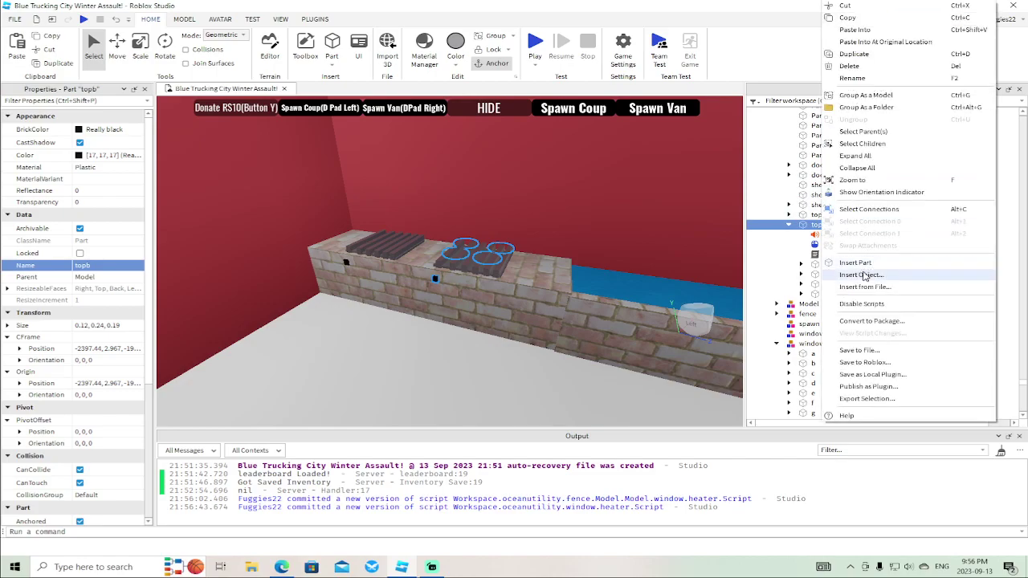
click(864, 275)
right_click(819, 227)
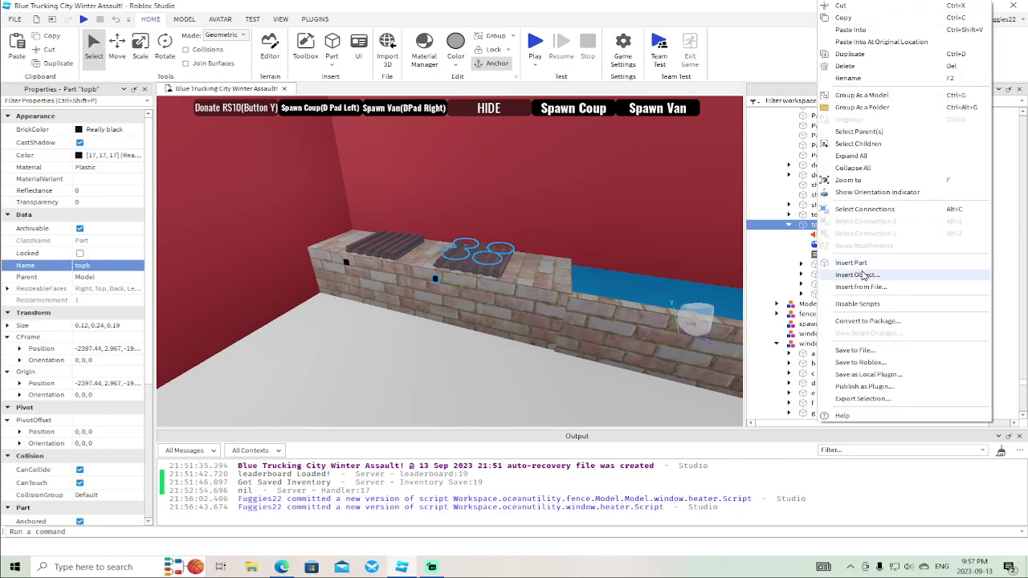
click(861, 276)
click(832, 237)
right_click(820, 227)
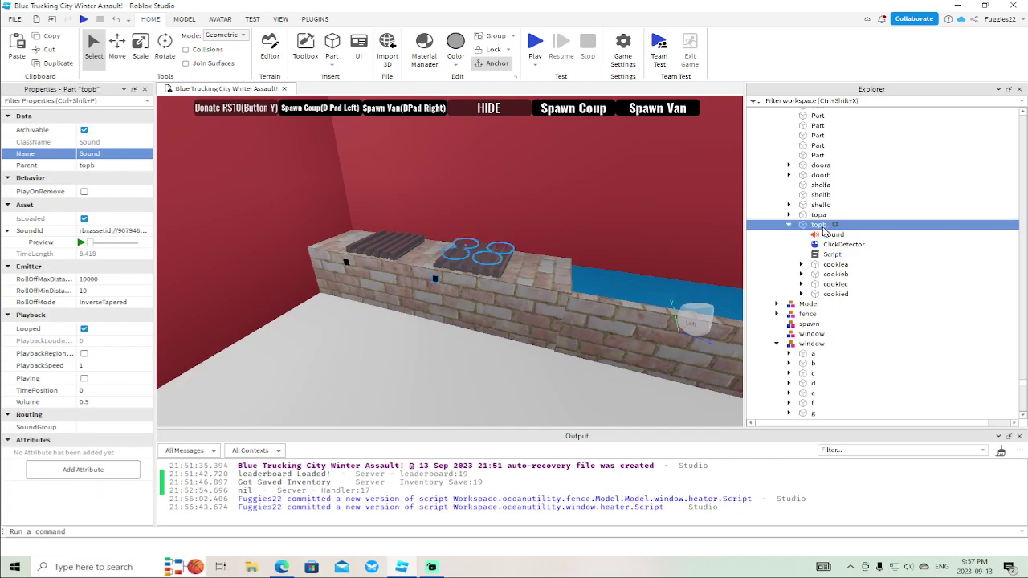
click(860, 275)
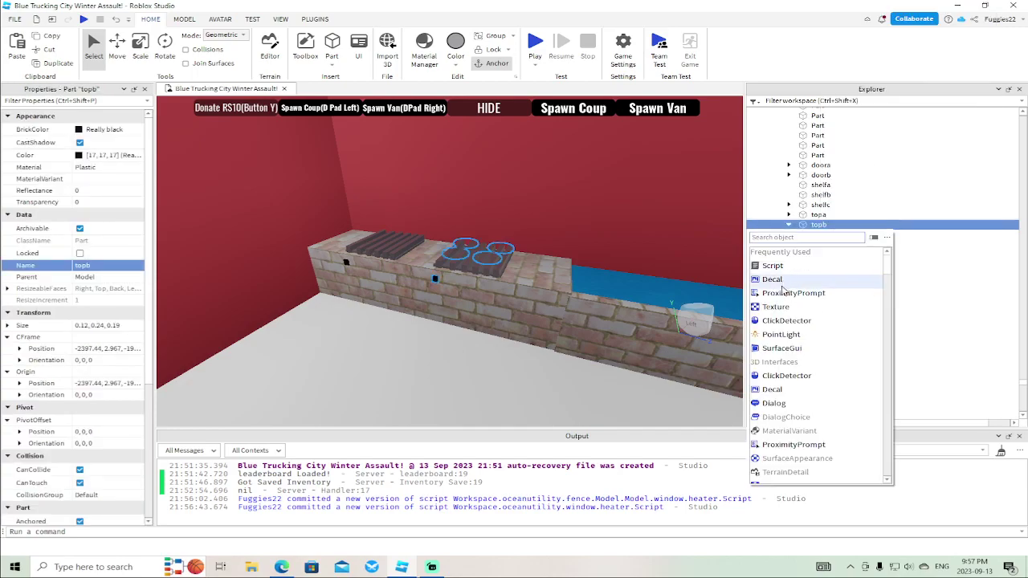
click(859, 278)
click(829, 244)
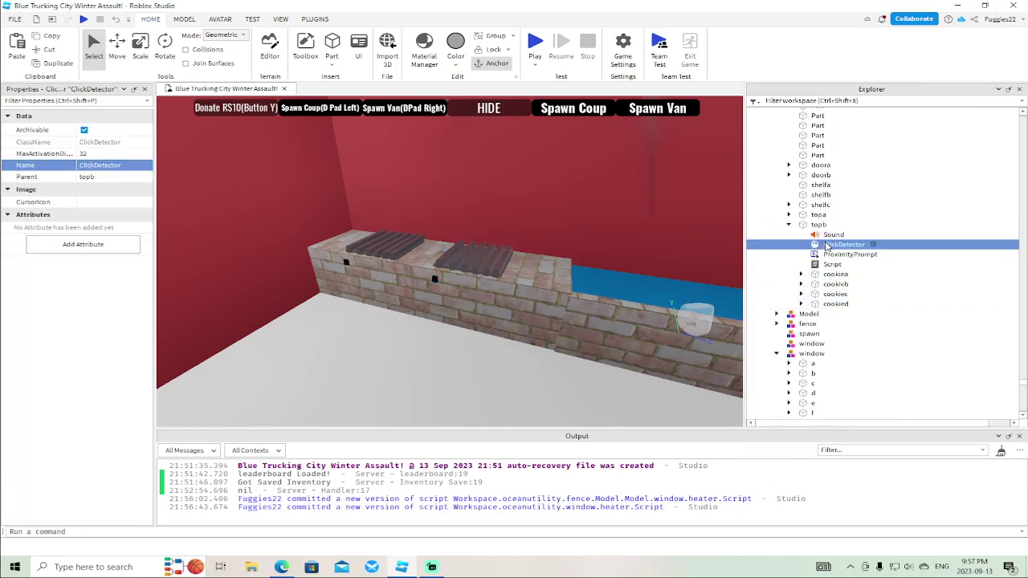
key(Delete)
Turn off RequiresLineOfSight and set ActionText to "stovetop" on topb's ProximityPrompt
click(835, 244)
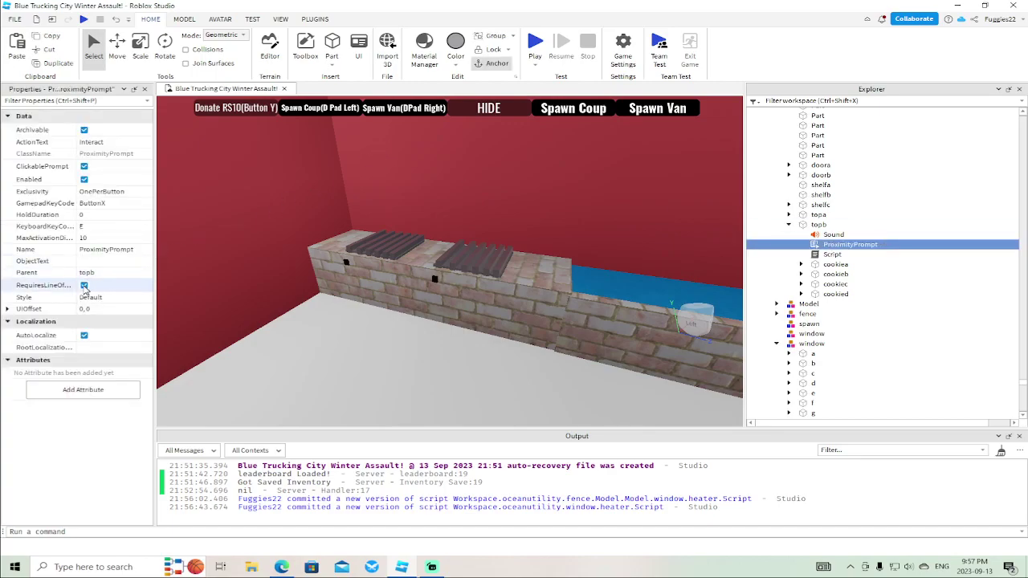
click(85, 286)
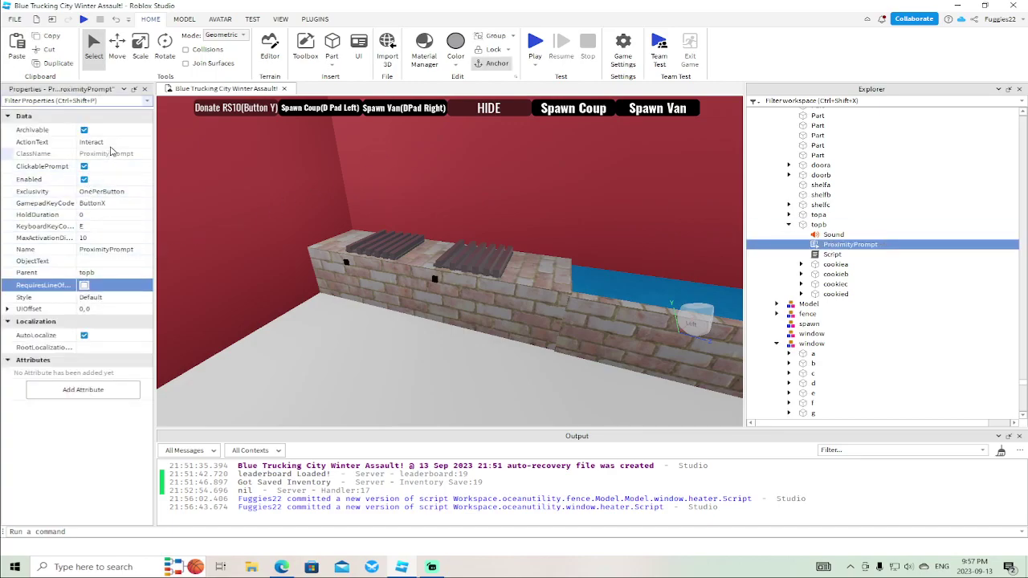
click(112, 143)
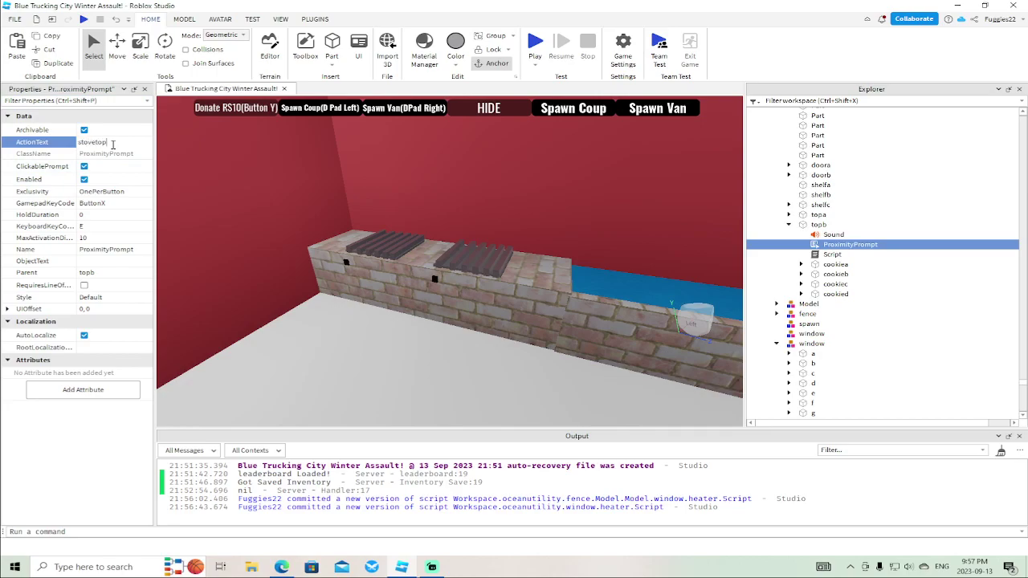
key(Return)
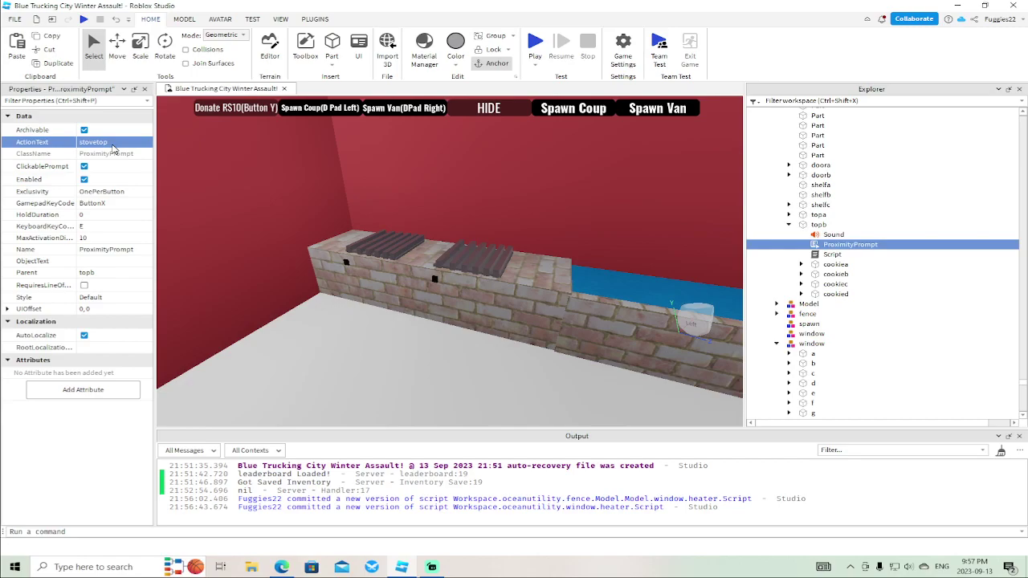
Make the button variable in topb's script reference script.Parent.ProximityPrompt instead of ClickDetector
click(827, 254)
double_click(827, 255)
click(421, 116)
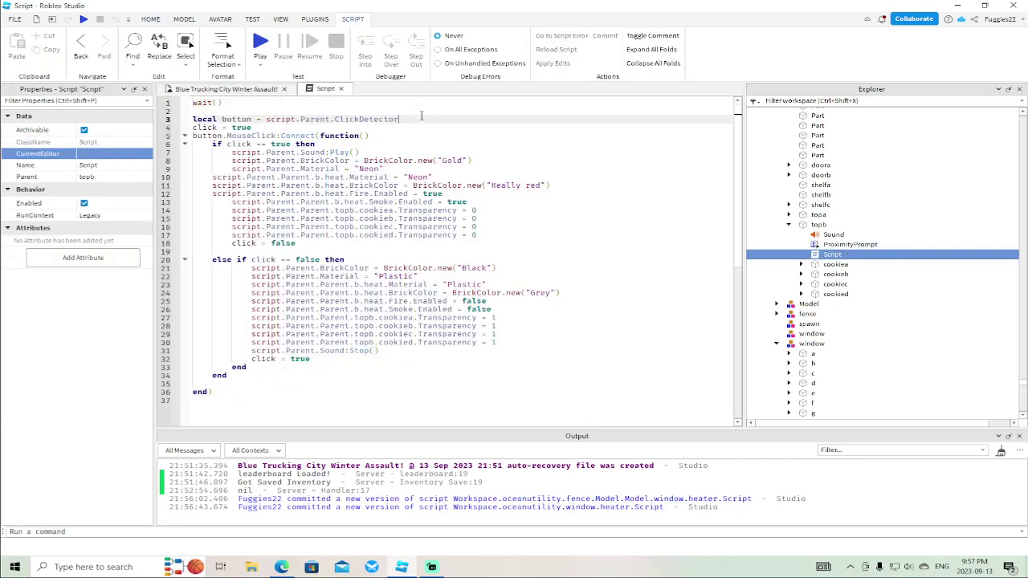
key(BackSpace)
key(BackSpace)
key(BackSpace)
key(BackSpace)
key(BackSpace)
key(BackSpace)
key(BackSpace)
key(BackSpace)
key(BackSpace)
key(BackSpace)
key(BackSpace)
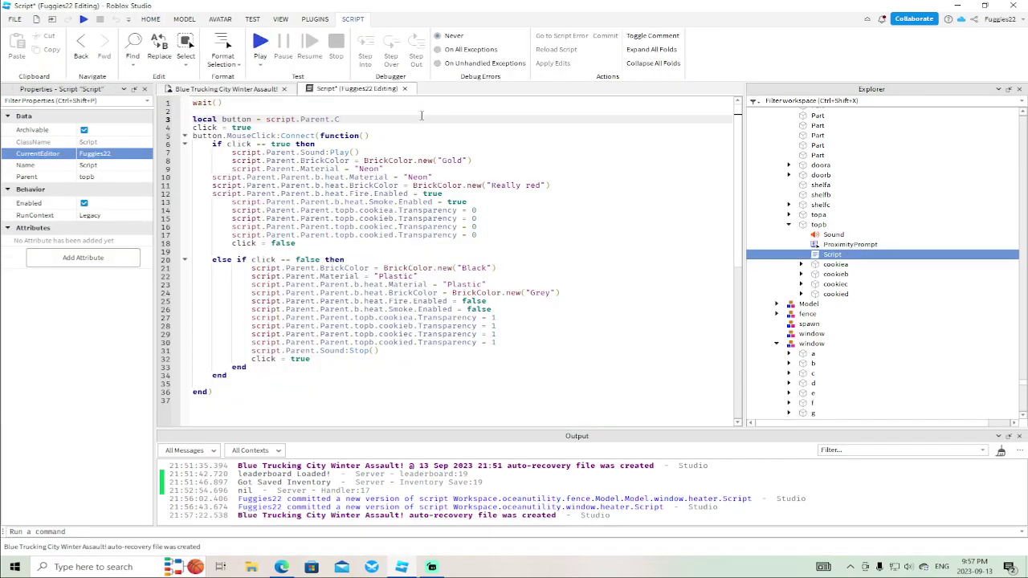
text(p)
key(Down)
key(Tab)
Connect the button function in topb's script to TriggerEnded instead of MouseClick and close the script
click(277, 135)
key(BackSpace)
key(BackSpace)
key(BackSpace)
key(BackSpace)
key(BackSpace)
key(BackSpace)
key(BackSpace)
key(BackSpace)
key(BackSpace)
key(BackSpace)
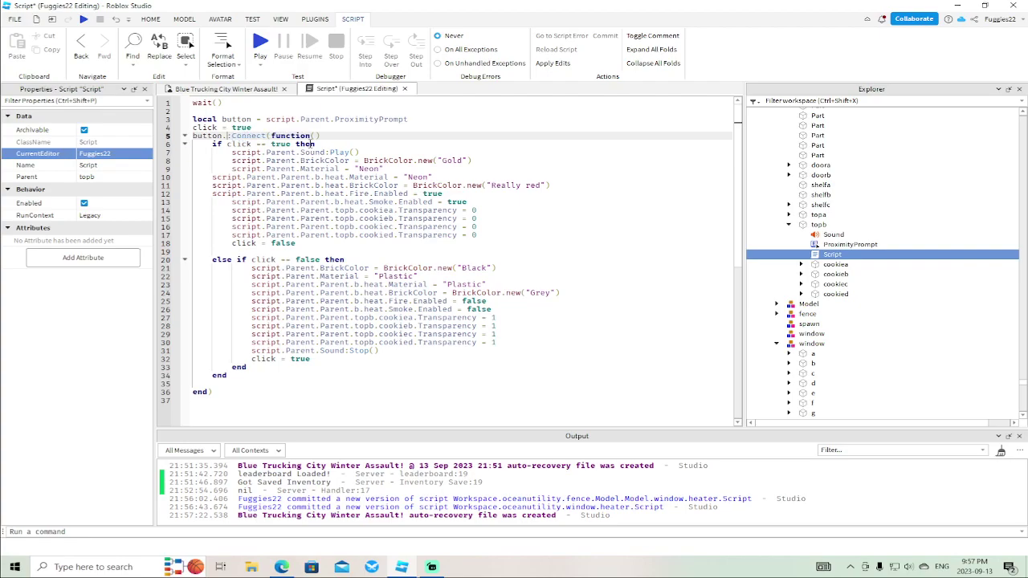
text(t)
click(310, 146)
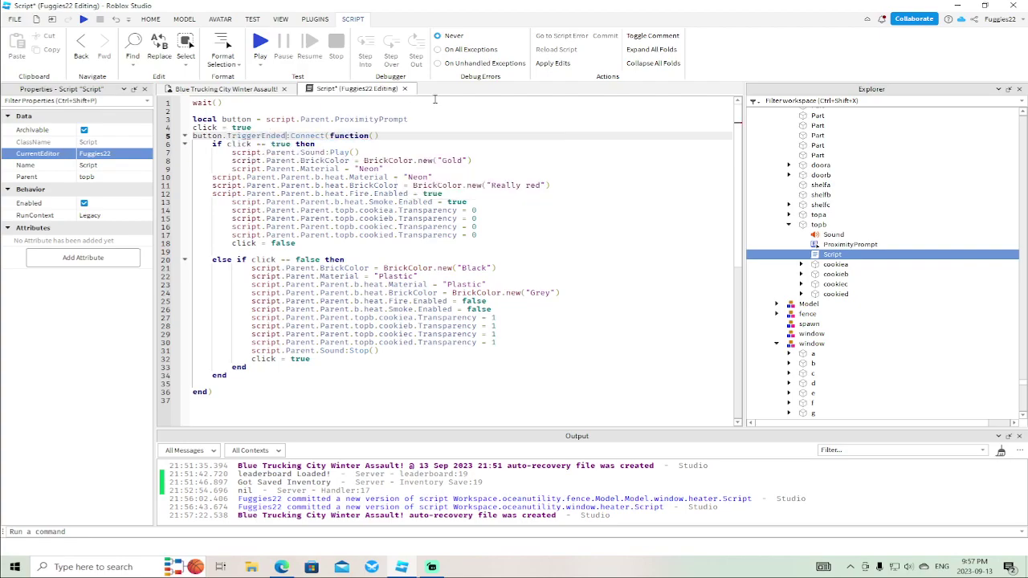
click(406, 89)
Insert a ProximityPrompt into topa, the other stovetop's black knob, and delete its ClickDetector
right_drag(512, 204, 511, 204)
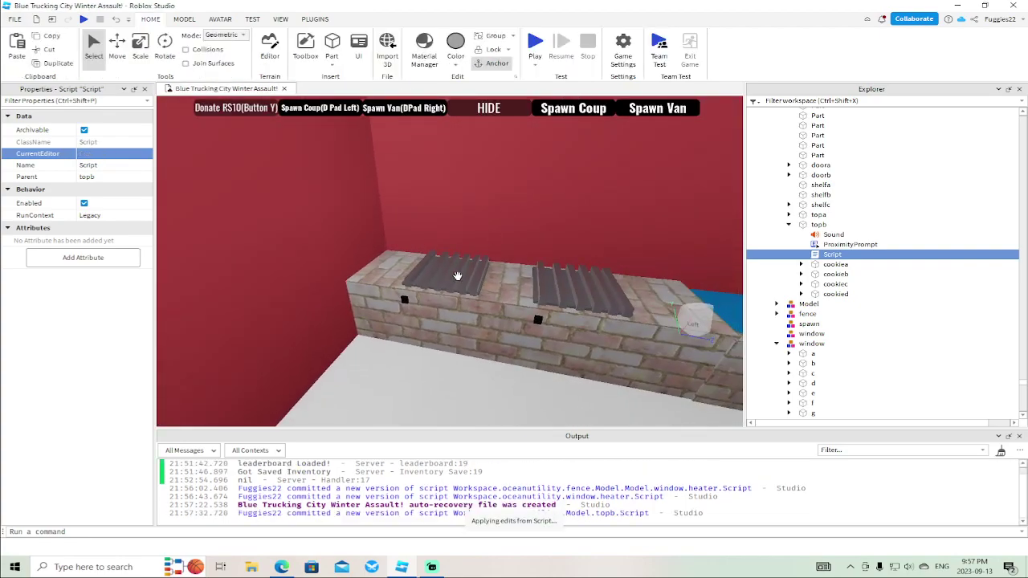
click(405, 299)
click(789, 225)
click(789, 215)
right_click(804, 215)
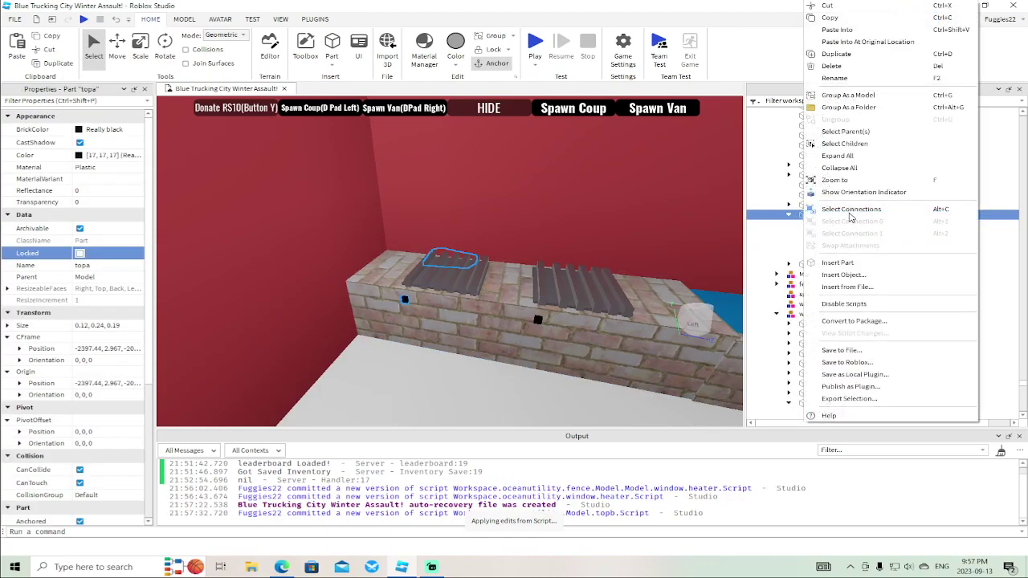
click(843, 275)
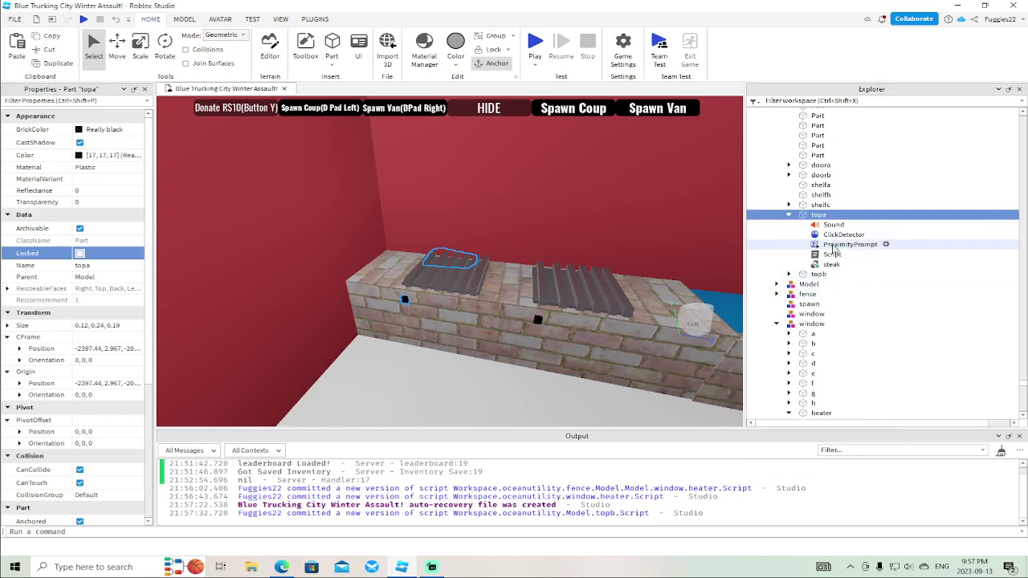
click(839, 234)
key(Delete)
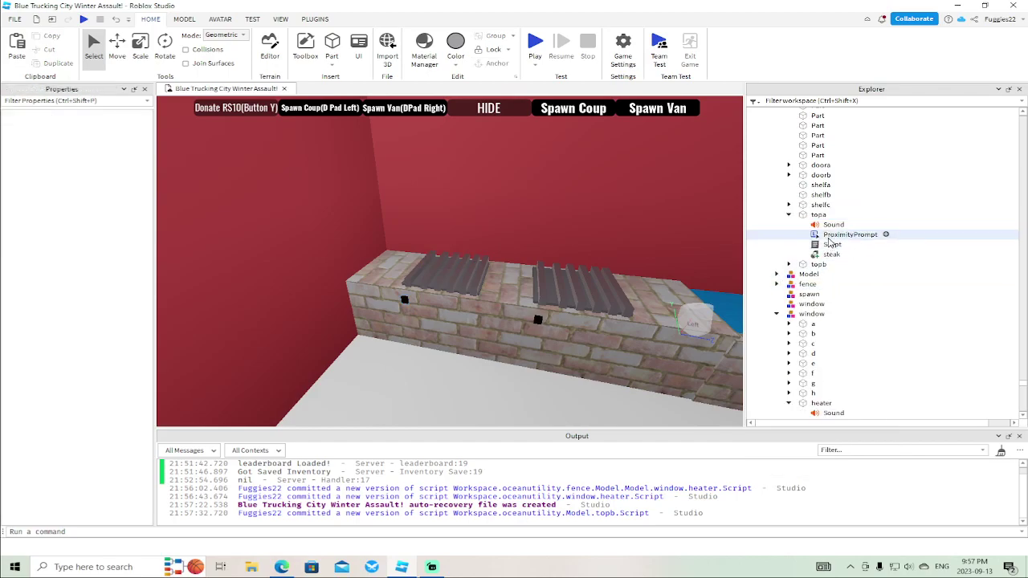
Turn off RequiresLineOfSight and set ActionText to "top" on topa's ProximityPrompt
click(835, 235)
click(84, 285)
click(116, 144)
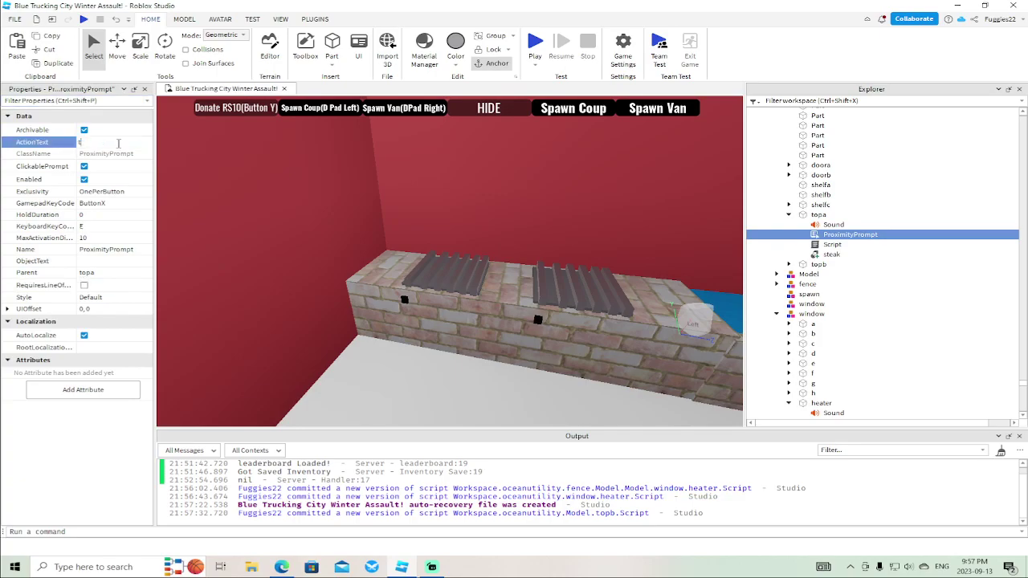
key(Return)
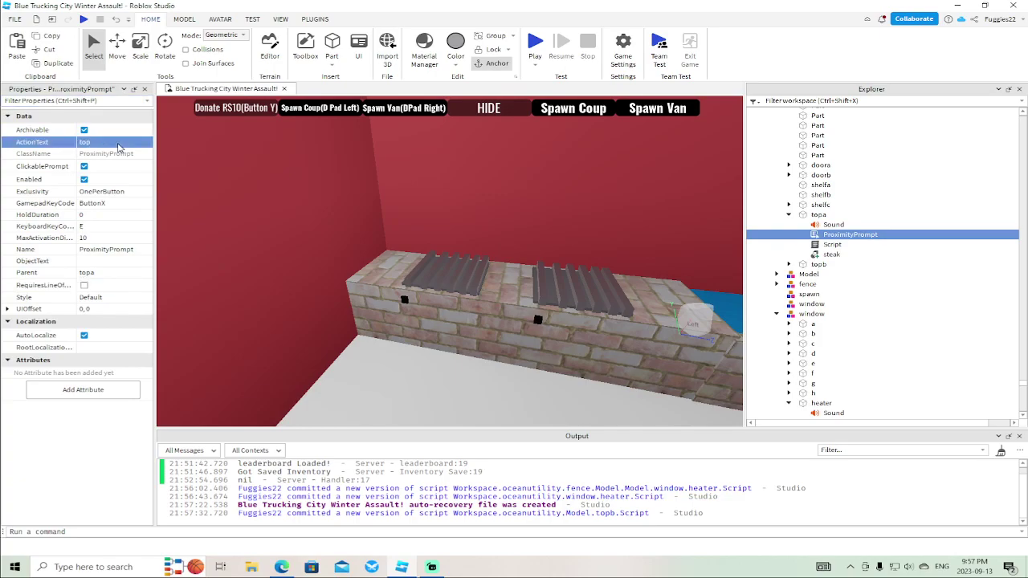
Make the button variable in topa's script reference script.Parent.ProximityPrompt instead of ClickDetector
double_click(832, 244)
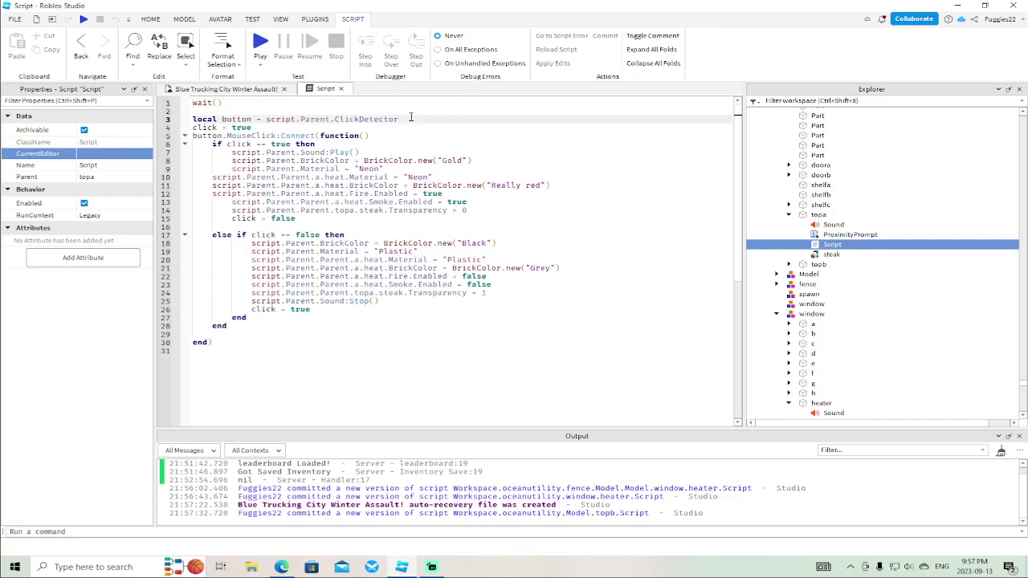
key(BackSpace)
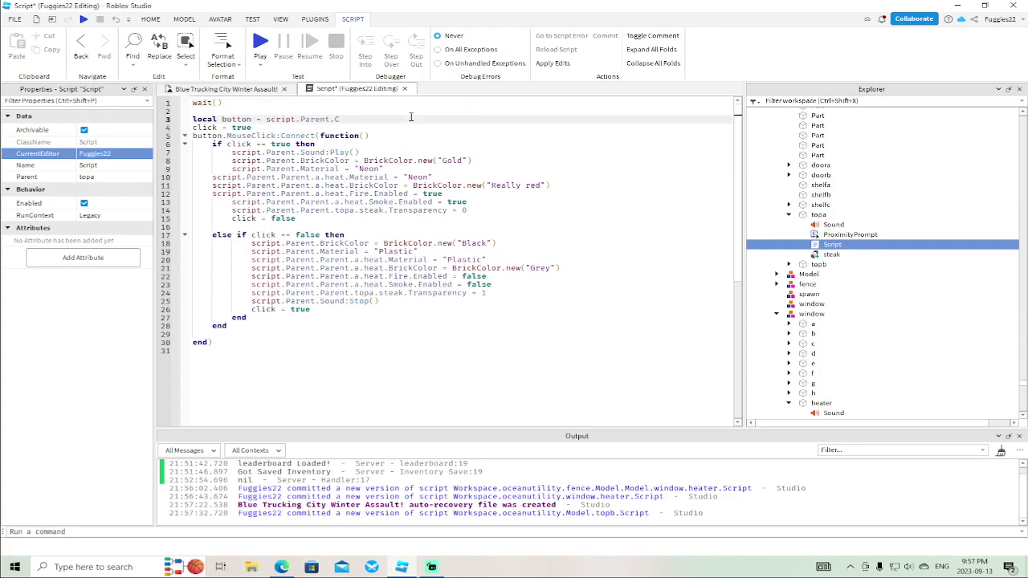
text(pt.Par)
key(Tab)
Connect the button function in topa's script to TriggerEnded instead of MouseClick and close the script
click(277, 135)
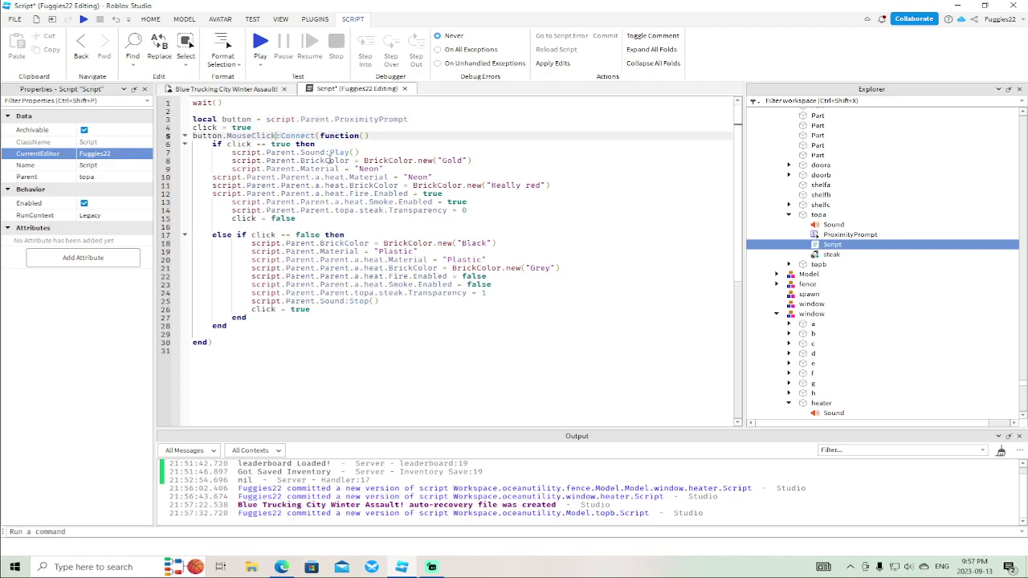
key(BackSpace)
key(BackSpace)
key(BackSpace)
key(BackSpace)
key(BackSpace)
key(BackSpace)
key(BackSpace)
key(BackSpace)
key(BackSpace)
key(BackSpace)
text(T)
key(Tab)
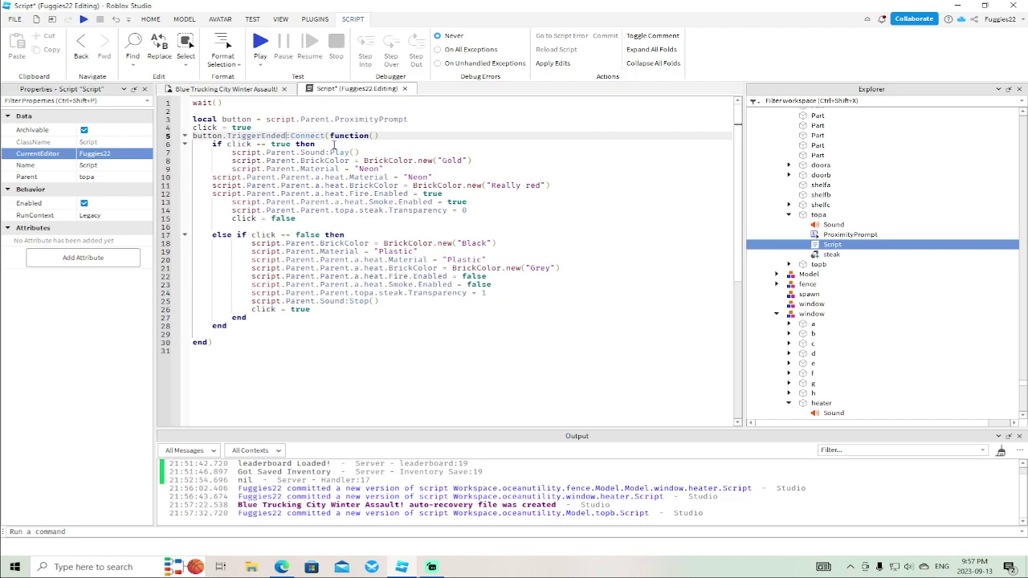
click(405, 89)
Insert a ProximityPrompt into doorb, the white cabinet door next to the sink counter, and delete its ClickDetector
right_drag(412, 143, 480, 195)
click(470, 214)
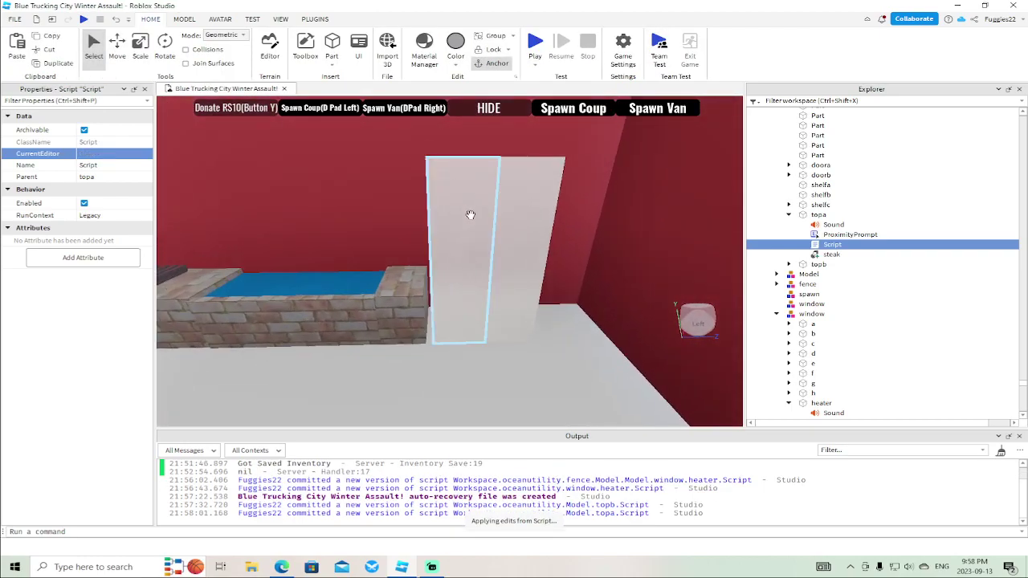
click(789, 215)
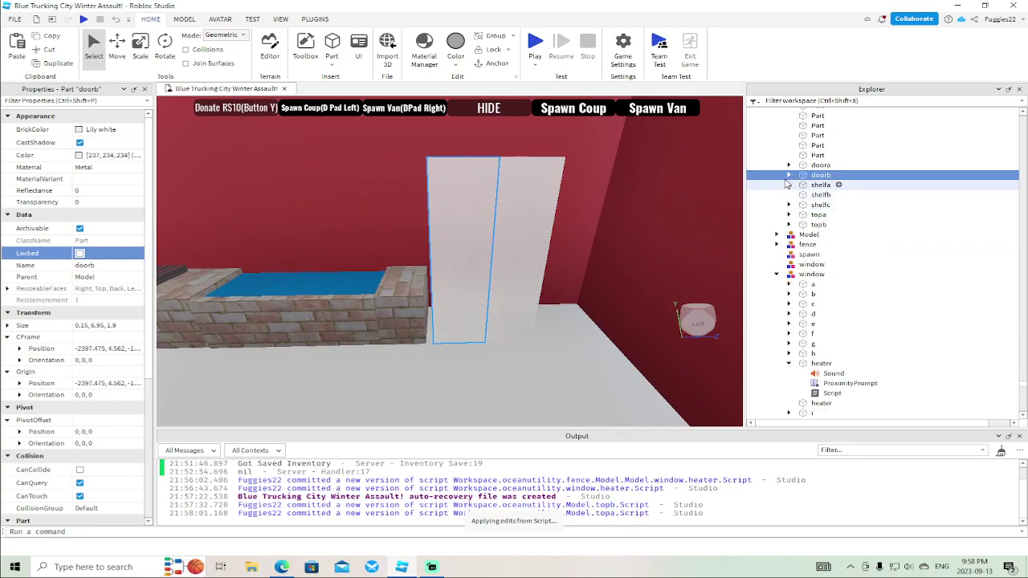
click(789, 175)
click(789, 164)
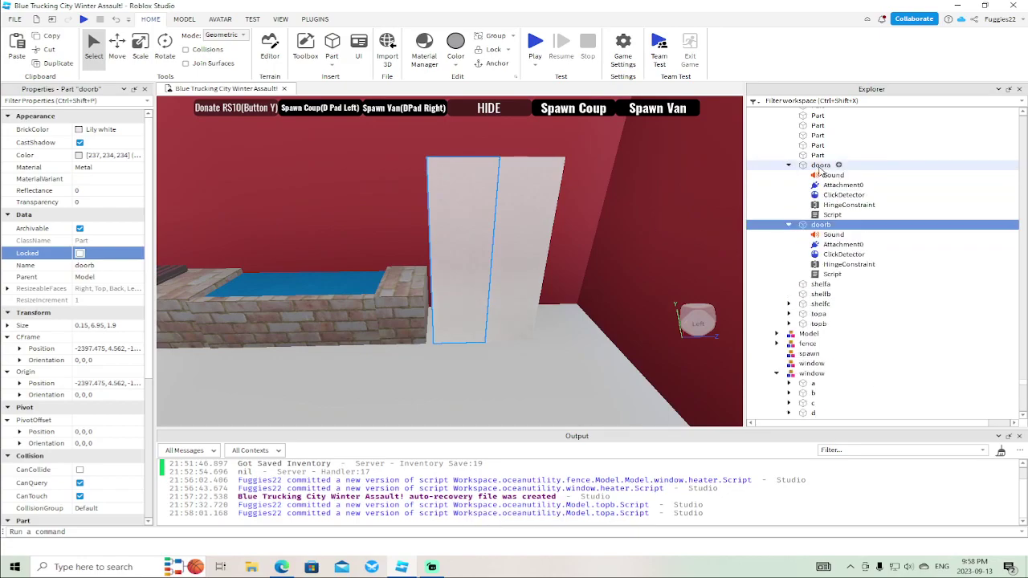
right_click(820, 225)
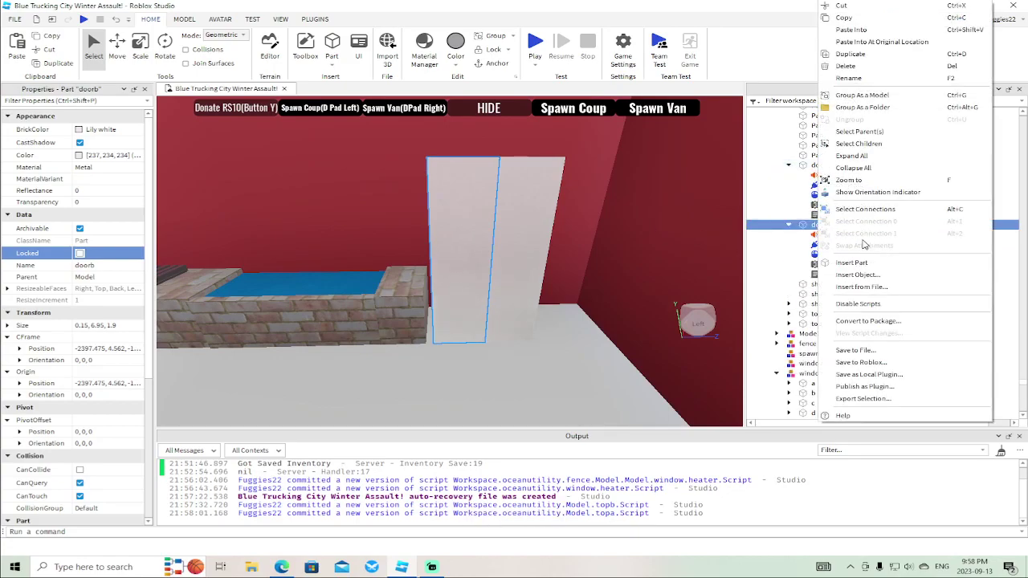
click(857, 274)
click(799, 278)
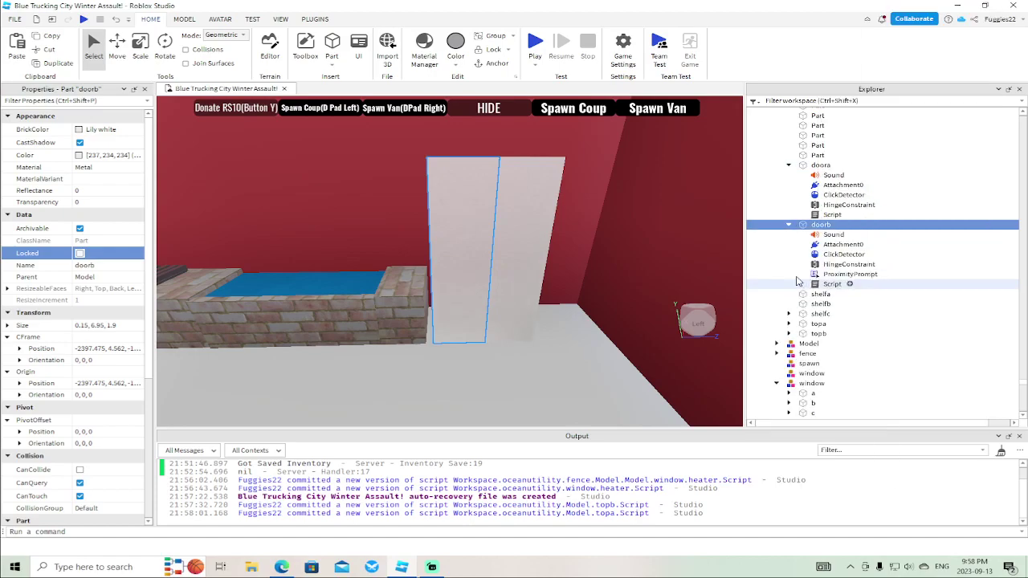
click(835, 255)
key(Delete)
In doorb's script, make the button variable reference script.Parent.ProximityPrompt and set the initial wait to .1
double_click(832, 274)
click(429, 118)
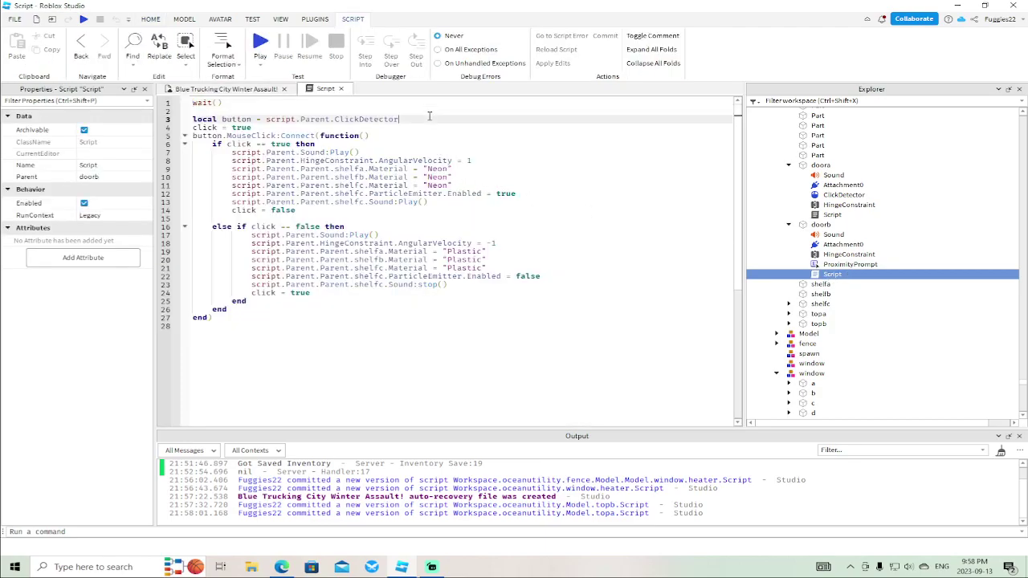
key(BackSpace)
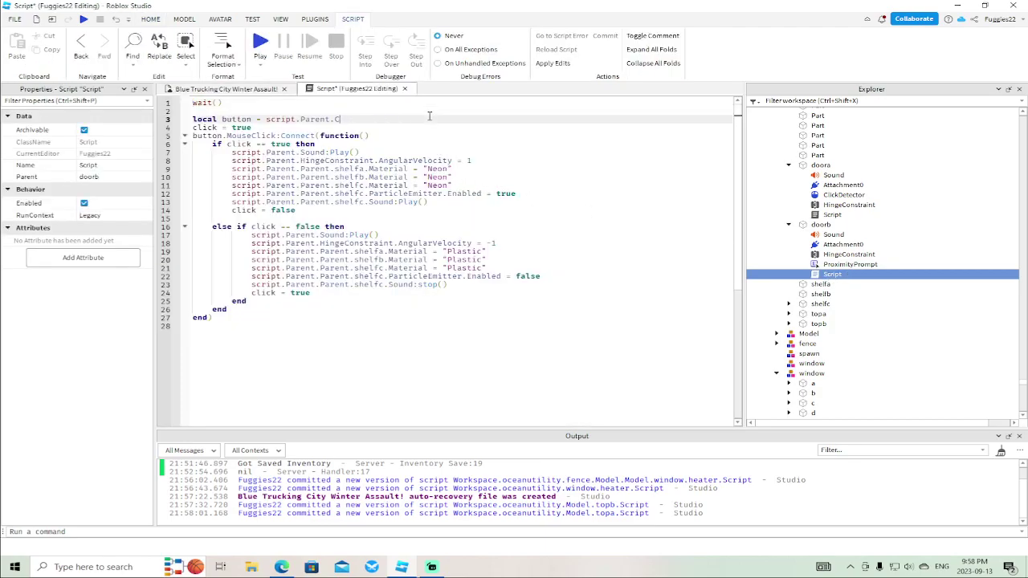
text(P)
key(Down)
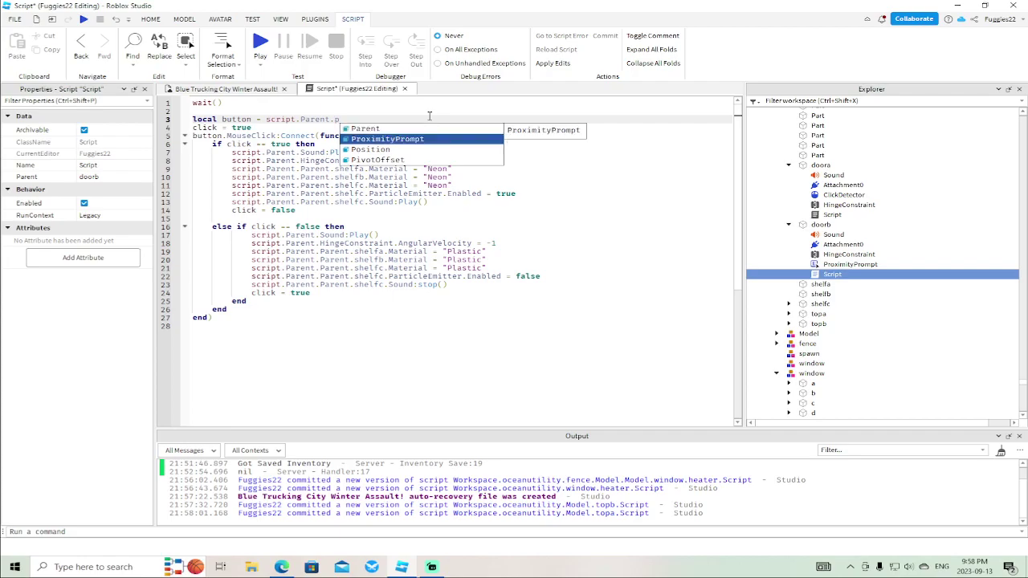
key(Tab)
click(220, 102)
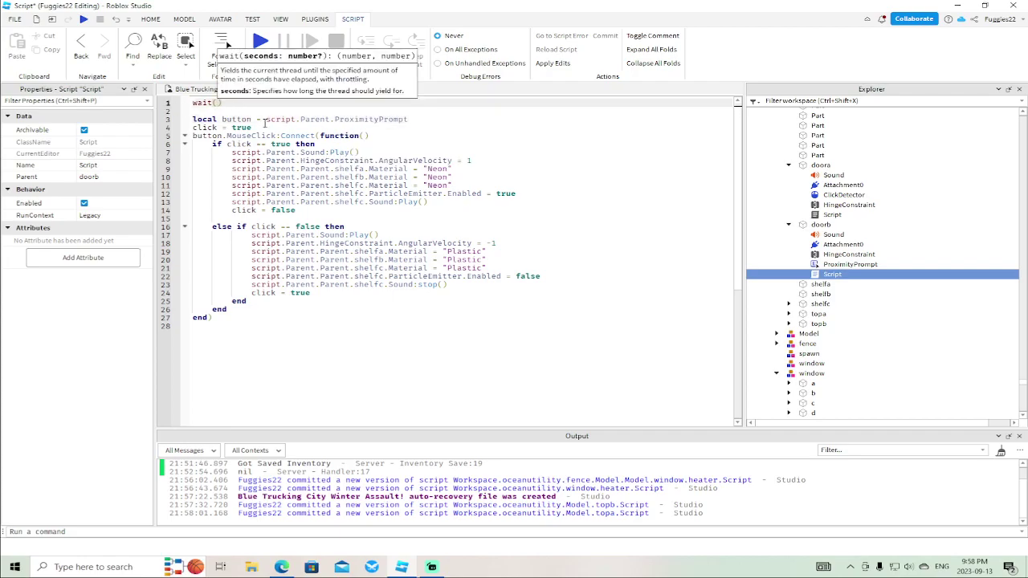
text(.1)
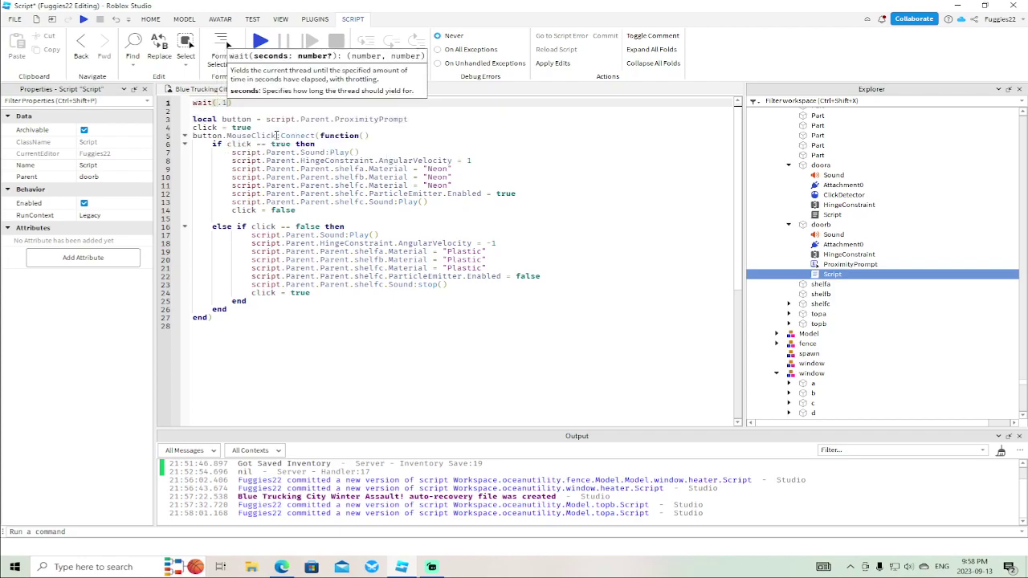
Connect the button function in doorb's script to TriggerEnded instead of MouseClick and close the script
click(277, 135)
key(BackSpace)
key(BackSpace)
key(BackSpace)
key(BackSpace)
key(BackSpace)
key(BackSpace)
key(BackSpace)
key(BackSpace)
key(BackSpace)
key(BackSpace)
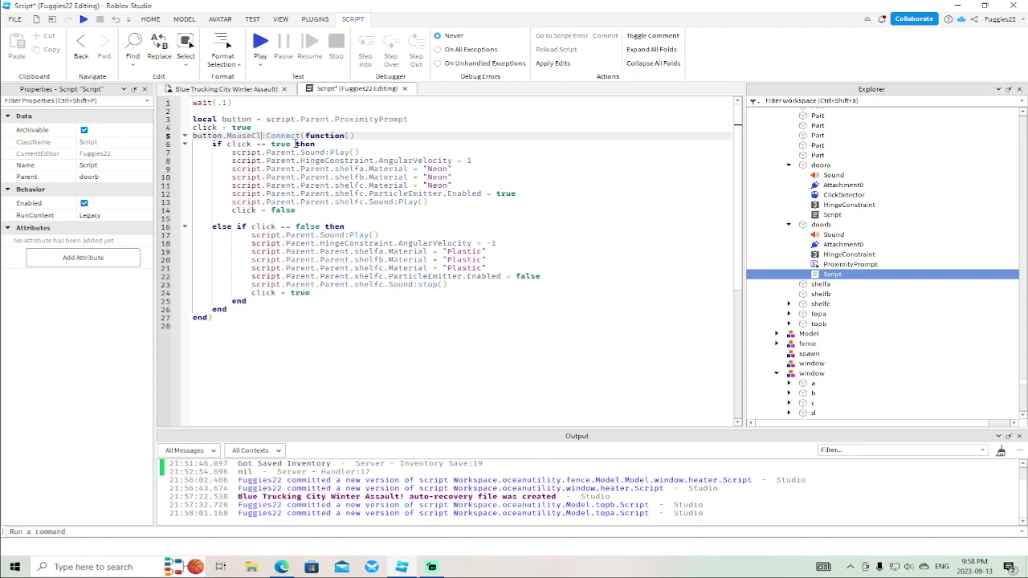
text(t)
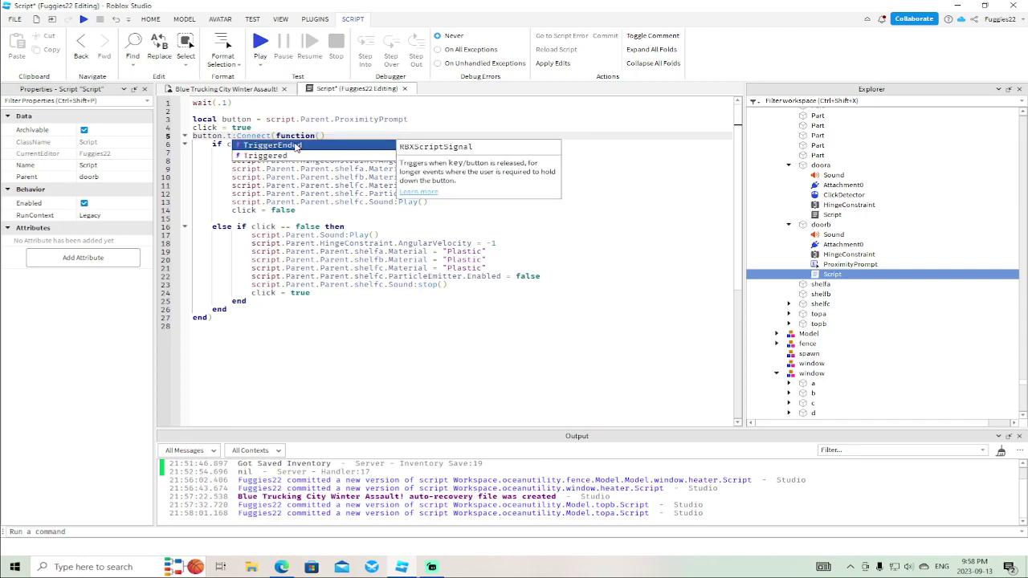
click(297, 146)
click(405, 89)
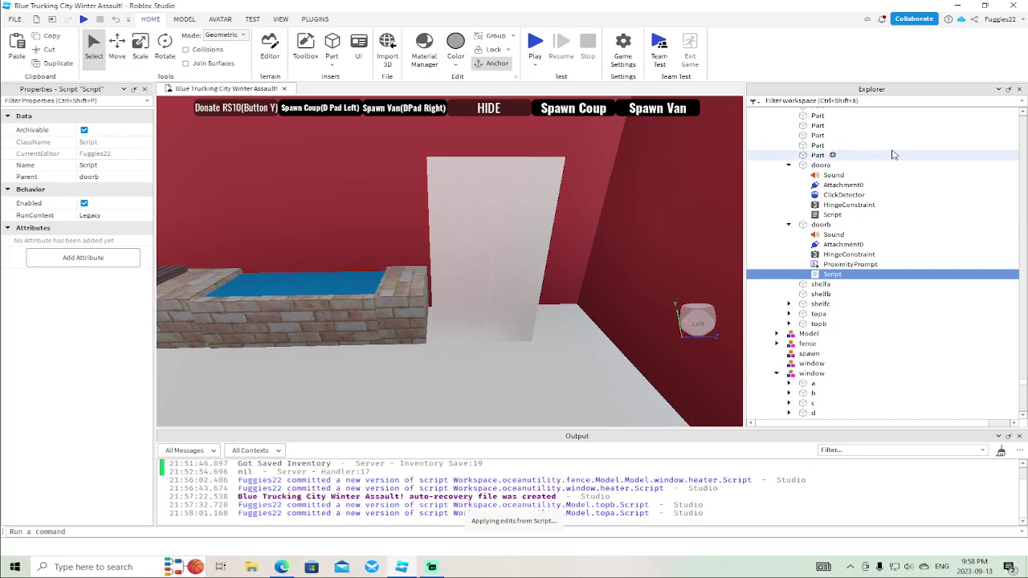
Insert a ProximityPrompt into doora, the other white cabinet door, and delete its ClickDetector
click(819, 165)
right_click(820, 165)
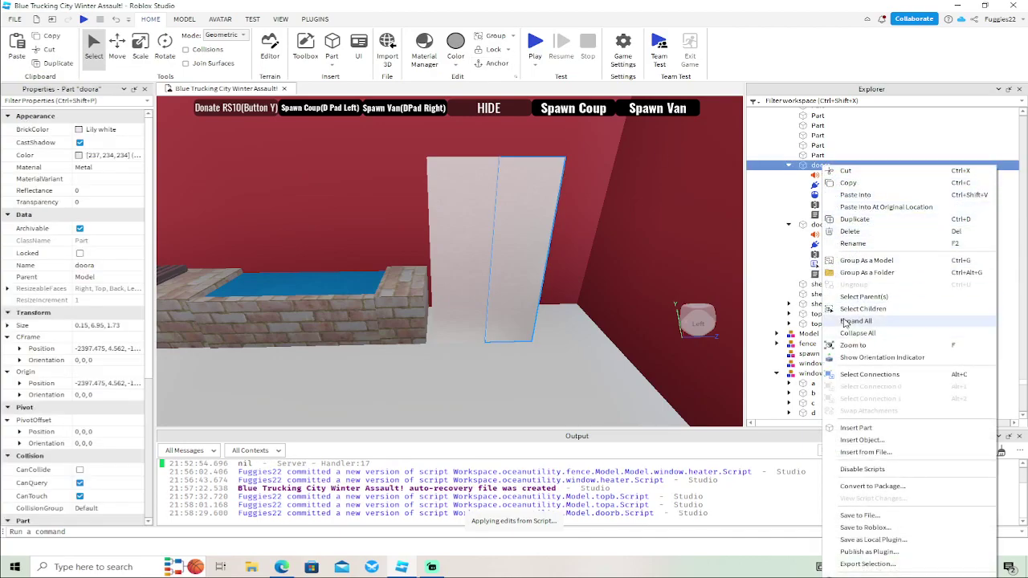
key(Escape)
click(819, 175)
click(819, 166)
right_click(820, 165)
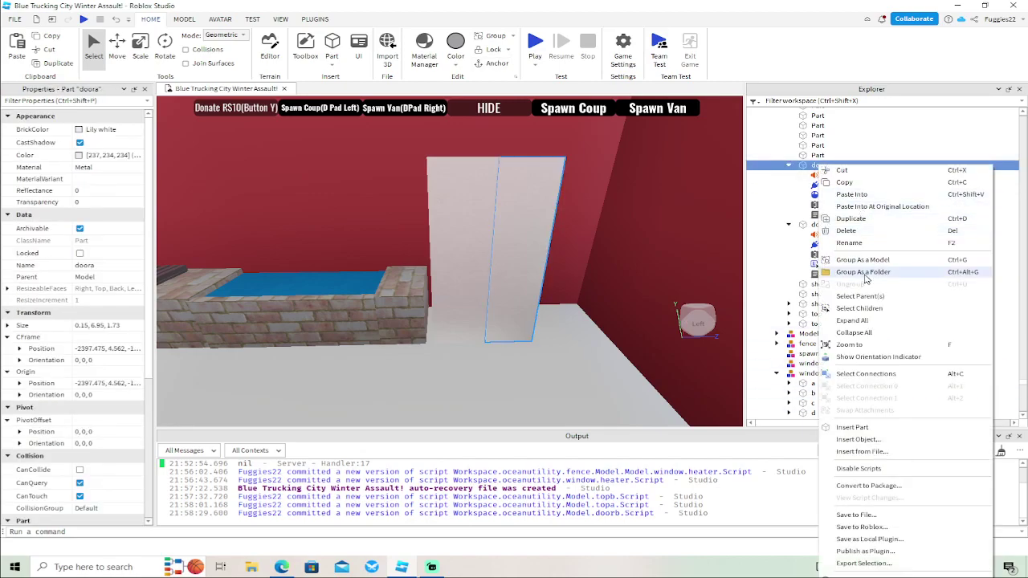
click(858, 439)
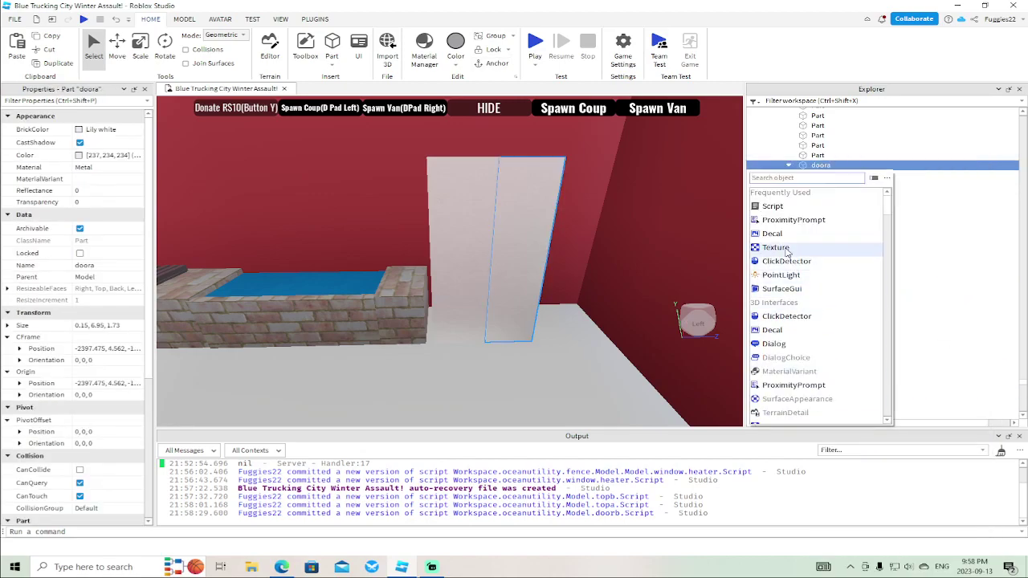
key(Escape)
click(833, 195)
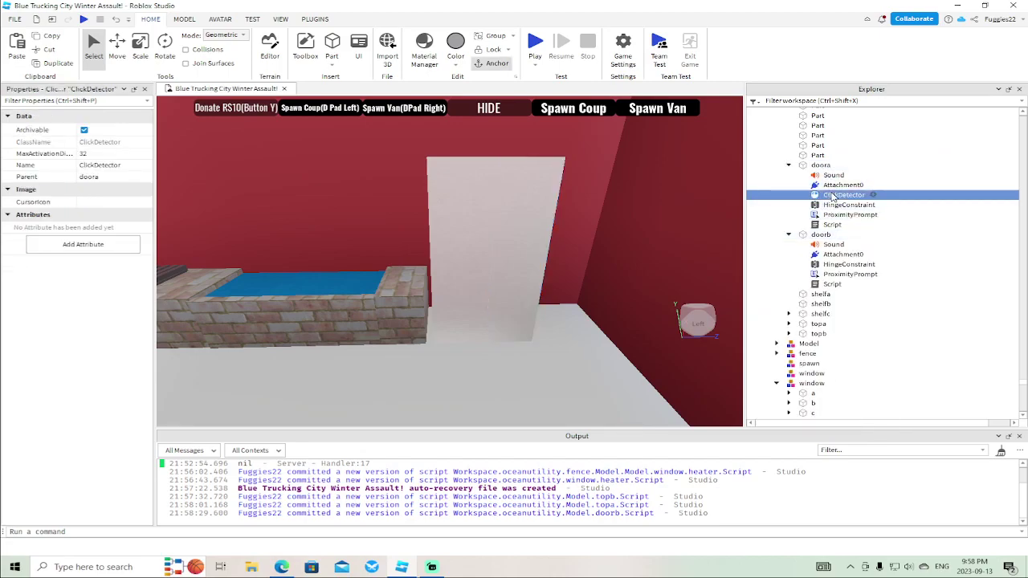
key(Delete)
Make the button variable in doora's script reference script.Parent.ProximityPrompt instead of ClickDetector
double_click(832, 214)
click(430, 120)
key(BackSpace)
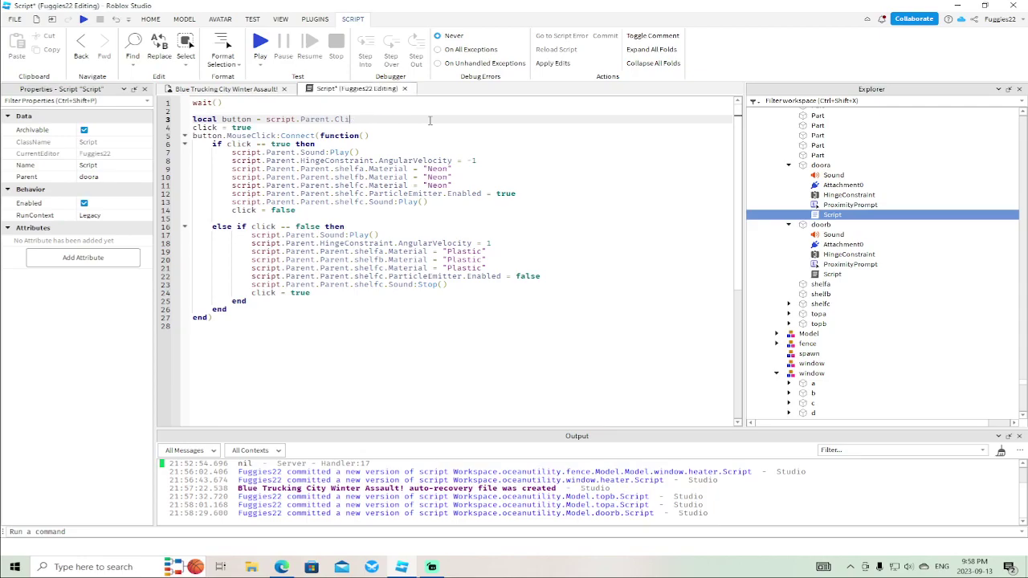
text(pt.Par)
key(Tab)
Connect the button function in doora's script to TriggerEnded instead of MouseClick and close the script
click(278, 135)
key(BackSpace)
key(BackSpace)
key(BackSpace)
key(BackSpace)
key(BackSpace)
key(BackSpace)
key(BackSpace)
key(BackSpace)
key(BackSpace)
key(BackSpace)
text(Trig)
key(Tab)
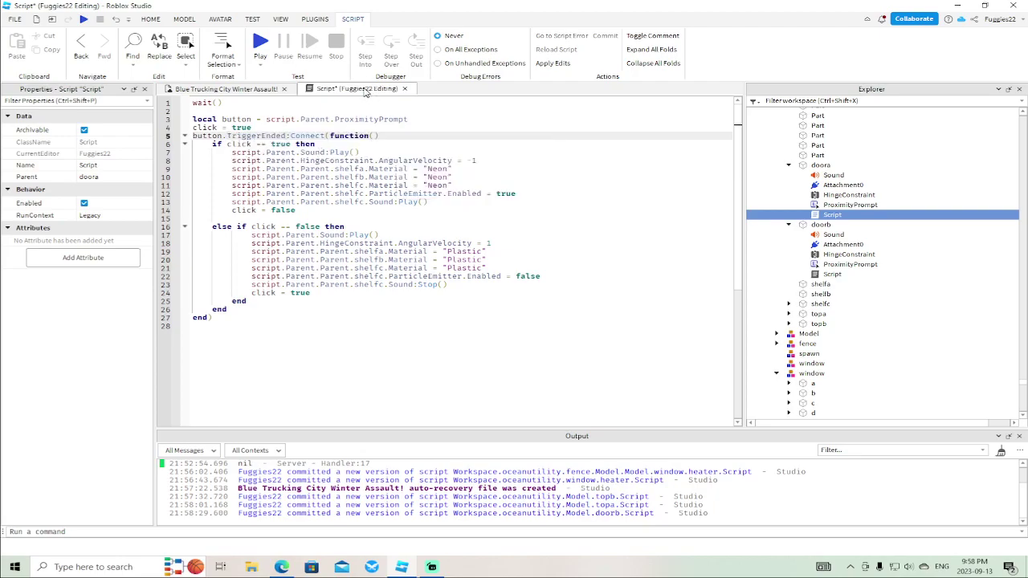
click(404, 88)
Insert a ProximityPrompt into the FoodProp2 part located inside the white cabinet
scroll(557, 210, up, 5)
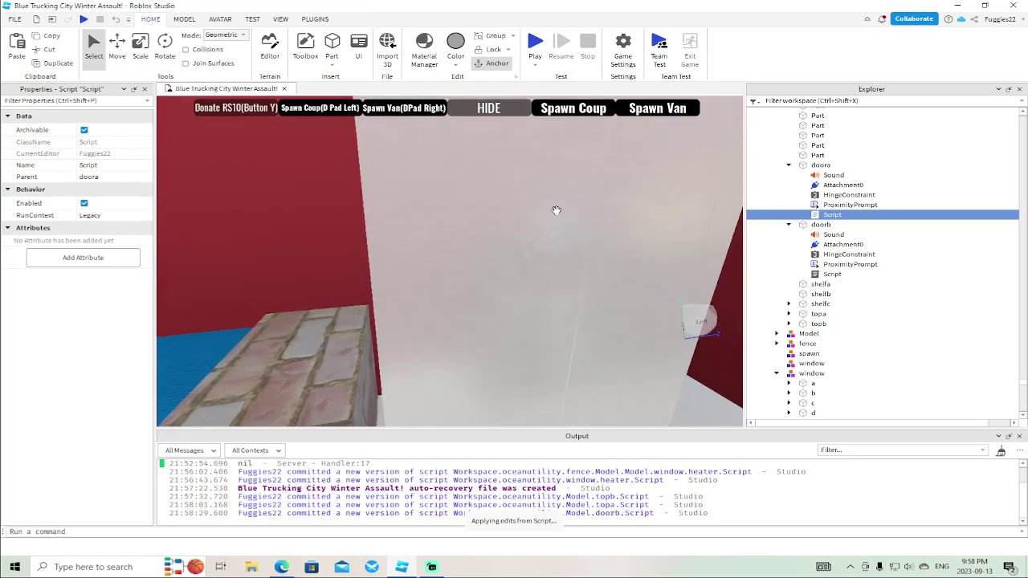
scroll(556, 211, up, 4)
scroll(557, 211, down, 4)
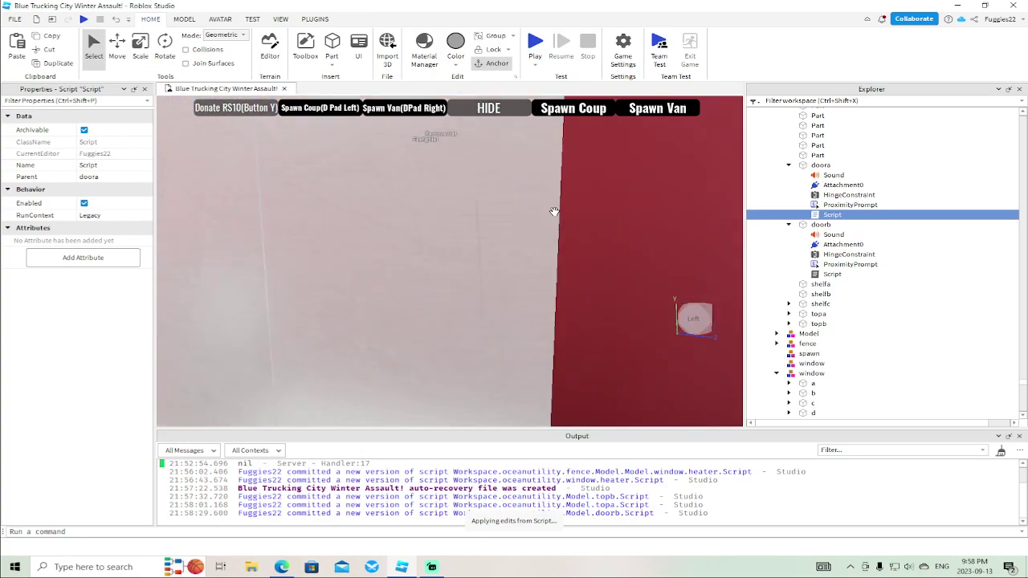
right_drag(557, 211, 557, 210)
scroll(556, 211, up, 5)
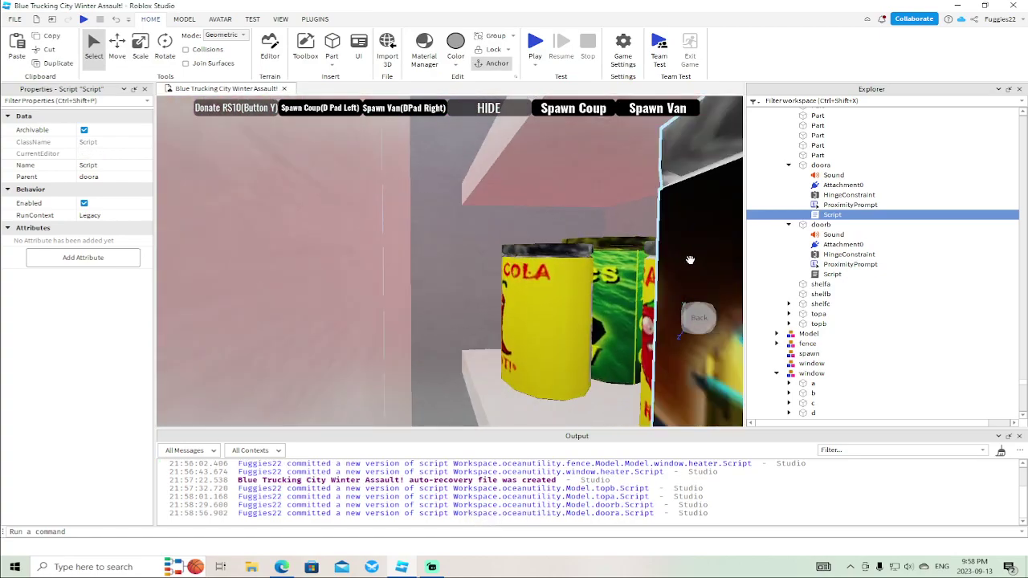
click(687, 258)
scroll(687, 257, down, 5)
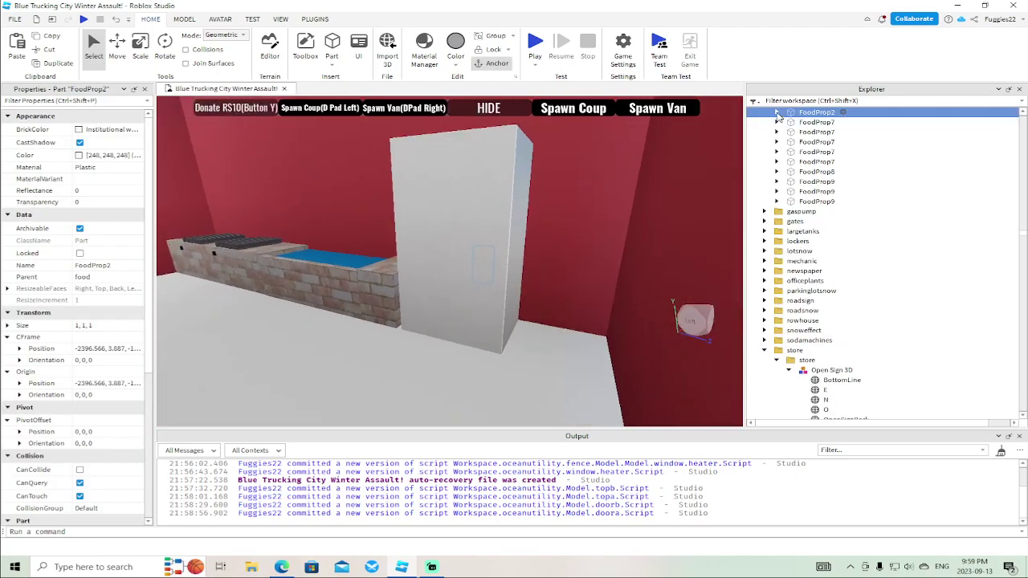
click(777, 112)
right_click(801, 114)
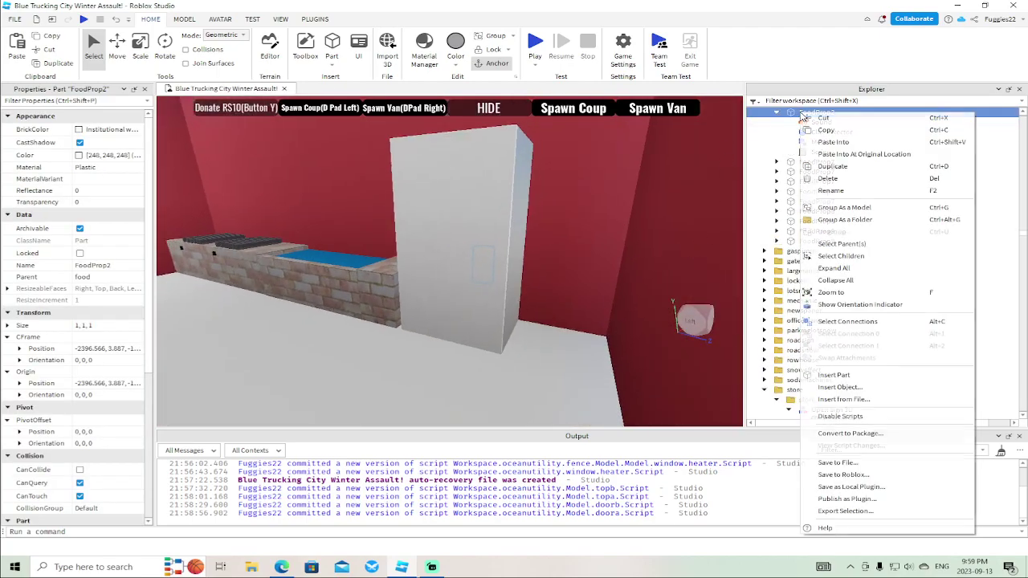
click(839, 387)
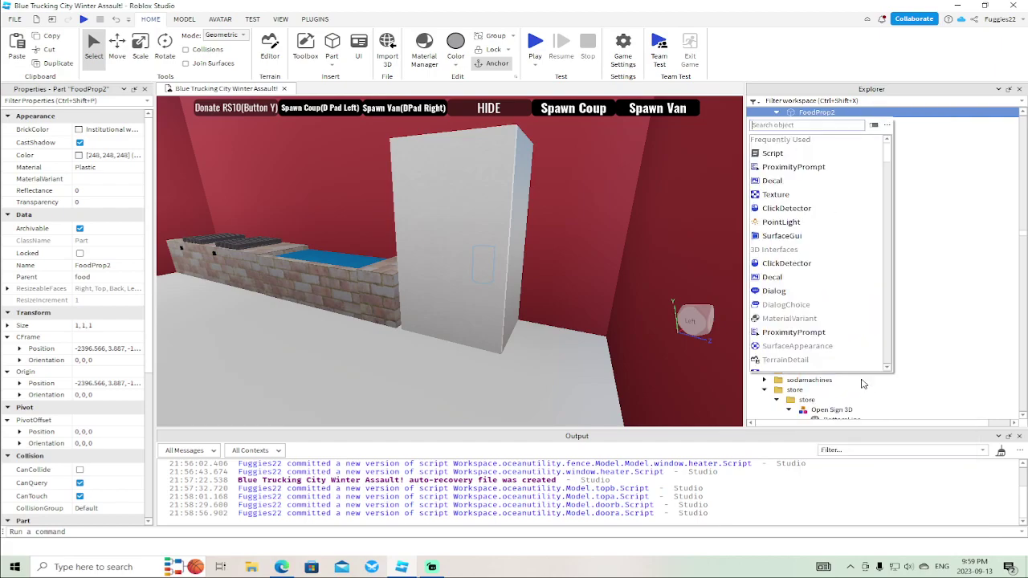
click(803, 166)
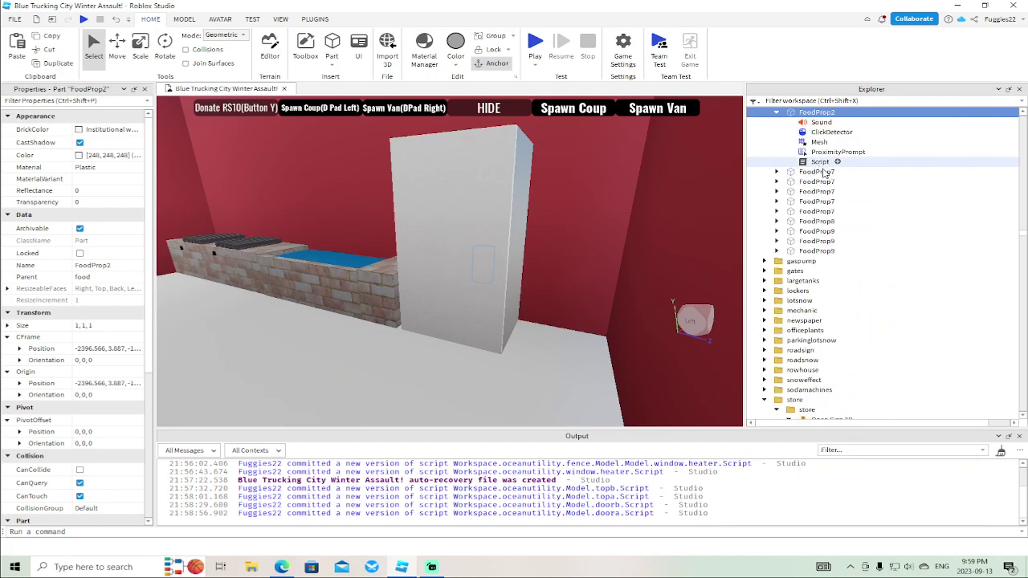
Turn off RequiresLineOfSight on FoodProp2's ProximityPrompt and replace its default ActionText
scroll(828, 176, up, 3)
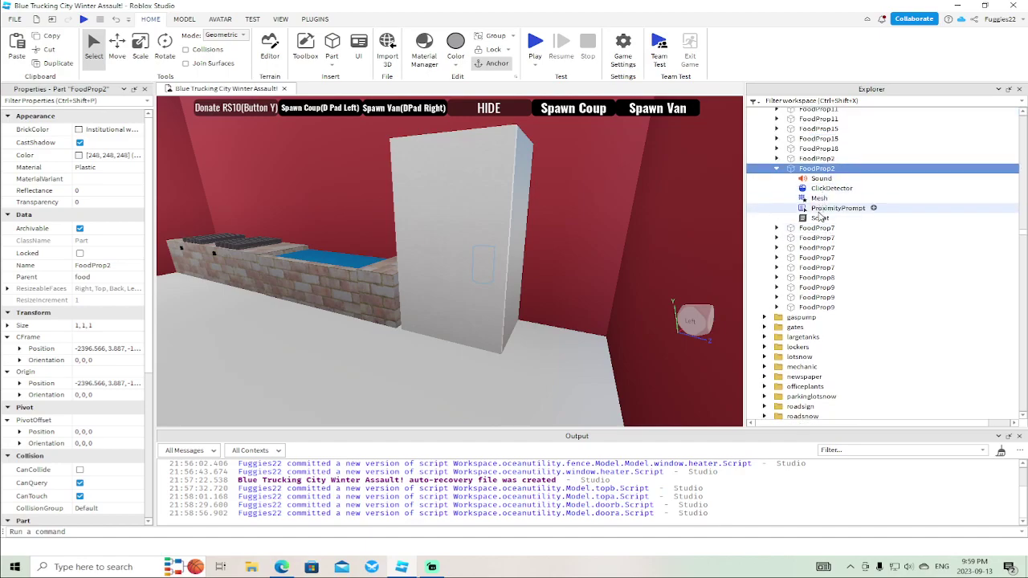
click(836, 208)
click(84, 286)
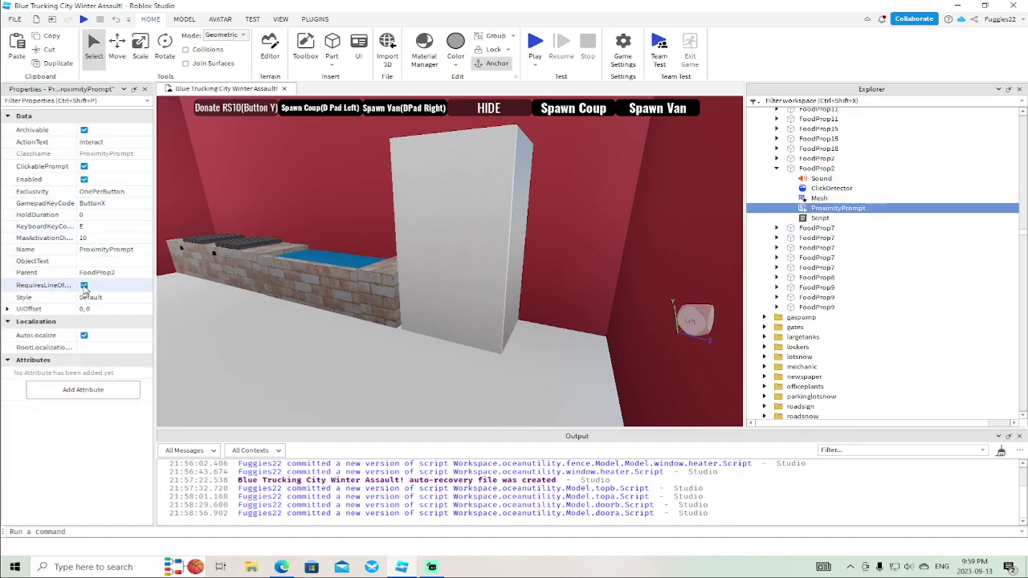
click(115, 141)
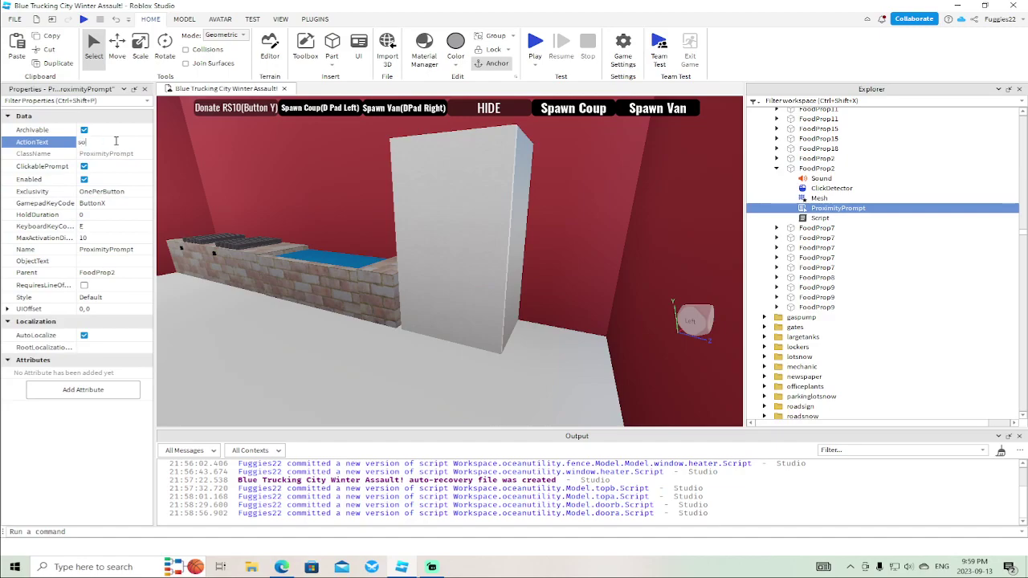
Delete FoodProp2's ClickDetector and set the initial wait in its script to .1
click(832, 190)
key(Delete)
double_click(819, 208)
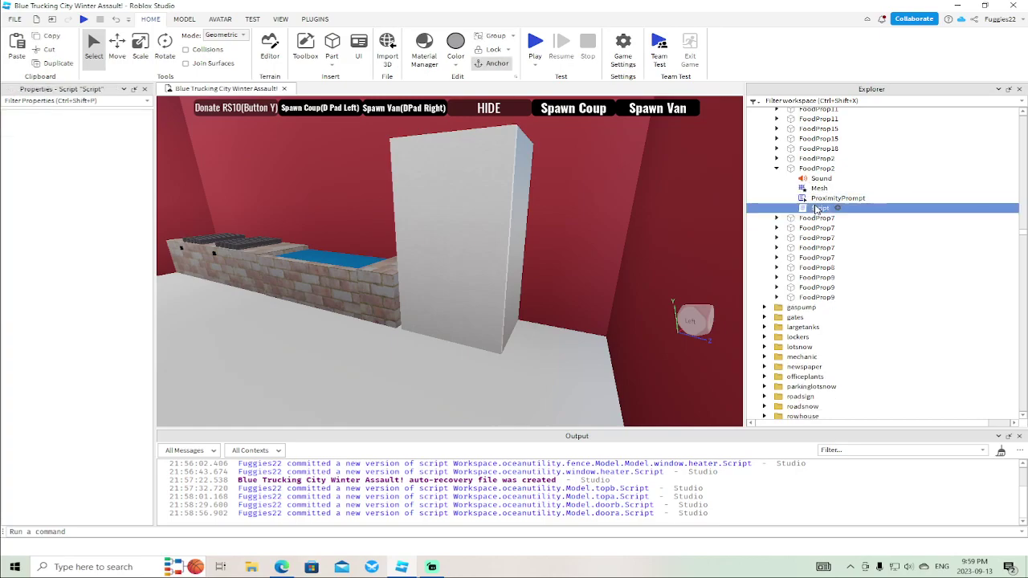
click(220, 104)
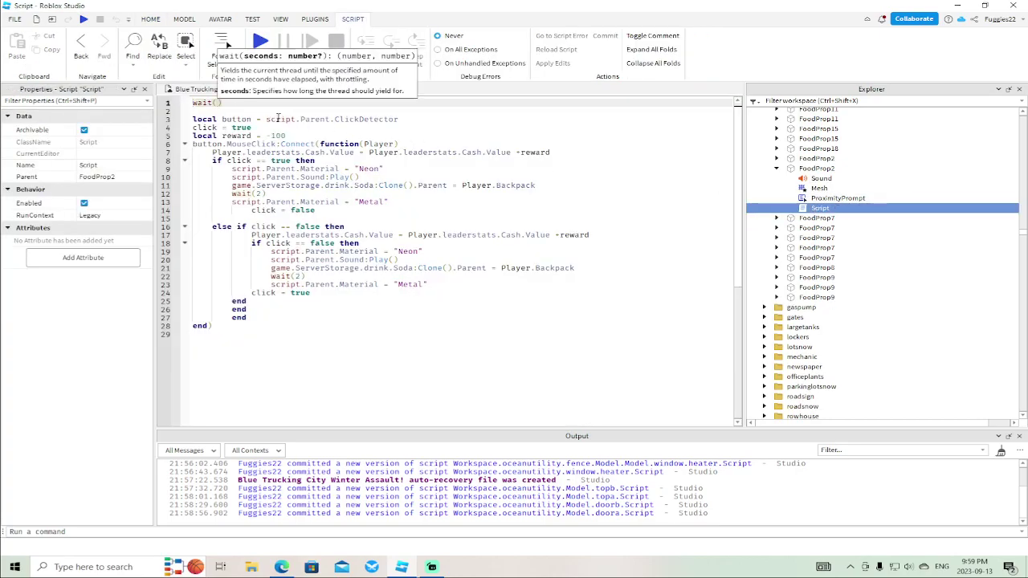
text(.1)
Make the button variable in FoodProp2's script reference script.Parent.ProximityPrompt instead of ClickDetector
click(425, 122)
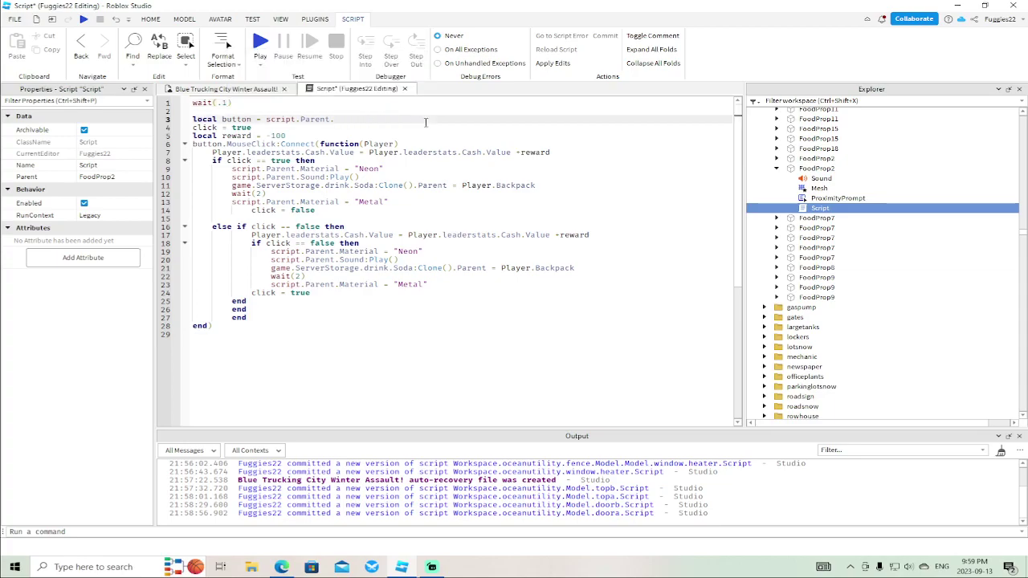
text(Parent.ProximityPrompt)
key(Down)
key(Return)
Connect the player function in FoodProp2's script to TriggerEnded instead of MouseClick and close the script
click(276, 144)
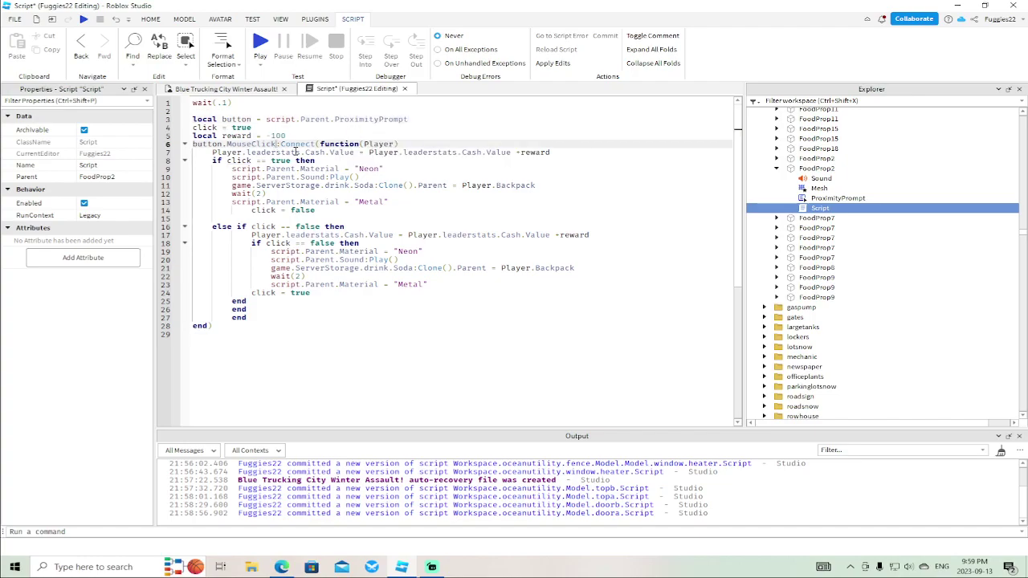
key(BackSpace)
key(BackSpace)
key(BackSpace)
key(BackSpace)
key(BackSpace)
key(BackSpace)
key(BackSpace)
key(BackSpace)
key(BackSpace)
key(BackSpace)
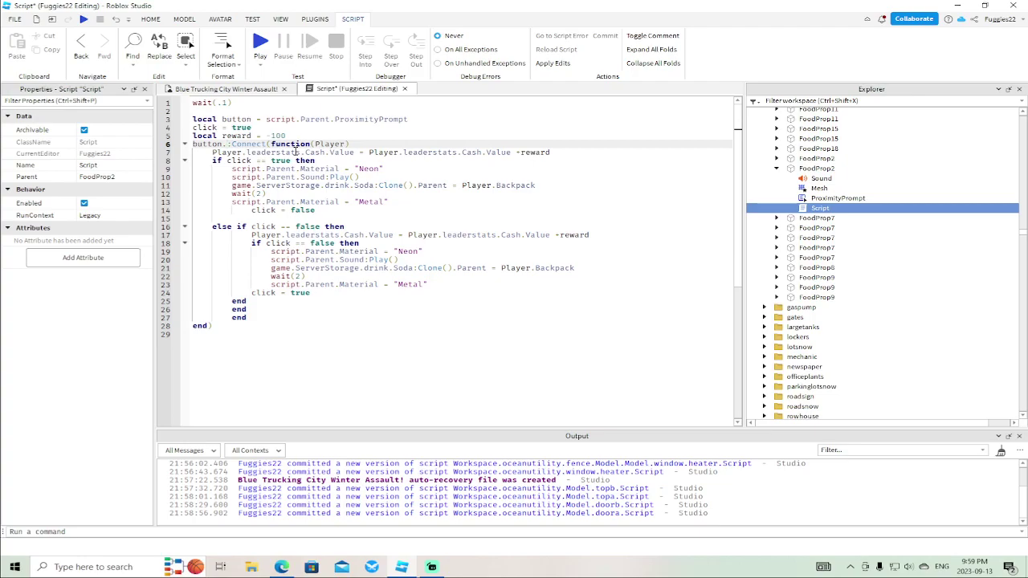
text(Trigger)
key(Tab)
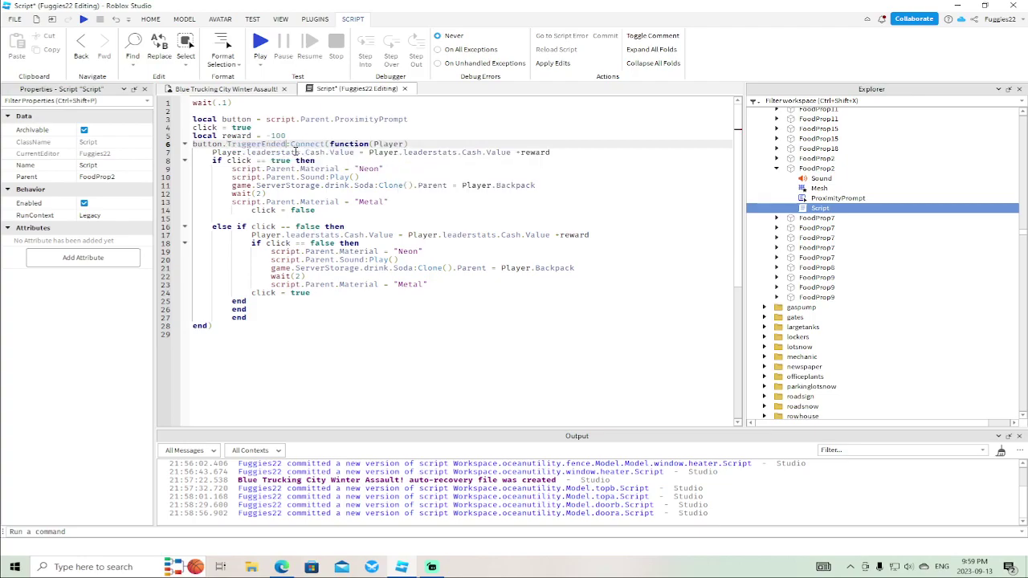
click(406, 89)
Select the armup button inside the gate booth and expand its contents in the object tree
scroll(465, 204, up, 6)
scroll(465, 204, up, 5)
right_drag(465, 205, 465, 205)
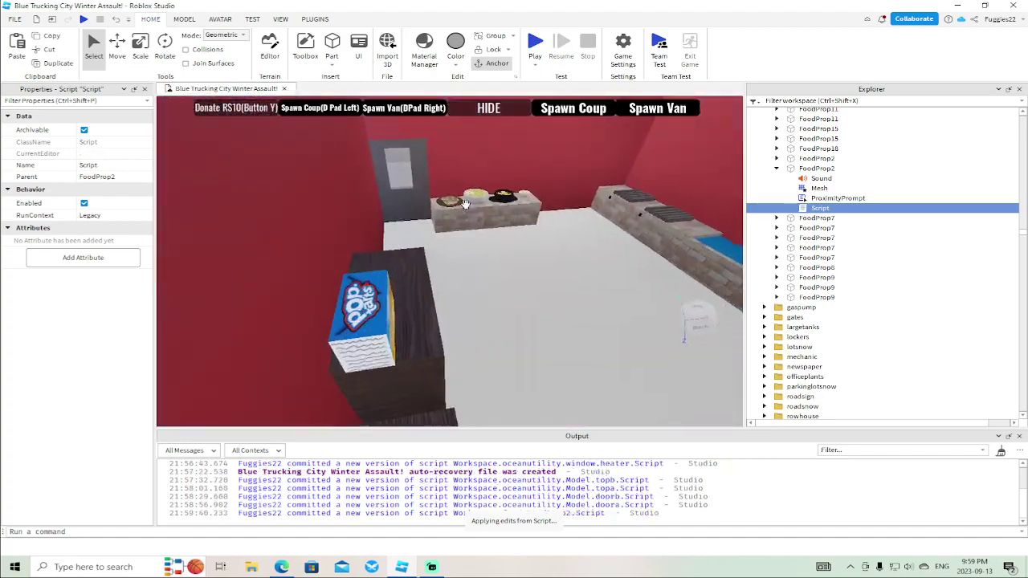
right_drag(466, 205, 453, 218)
key(w)
key(w)
key(w)
key(w)
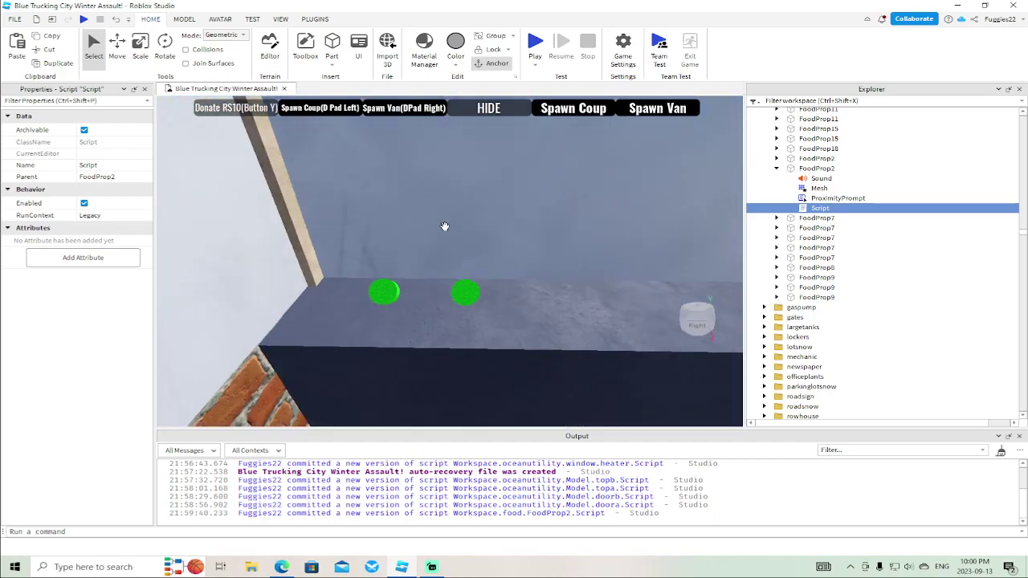
click(377, 293)
scroll(808, 210, down, 3)
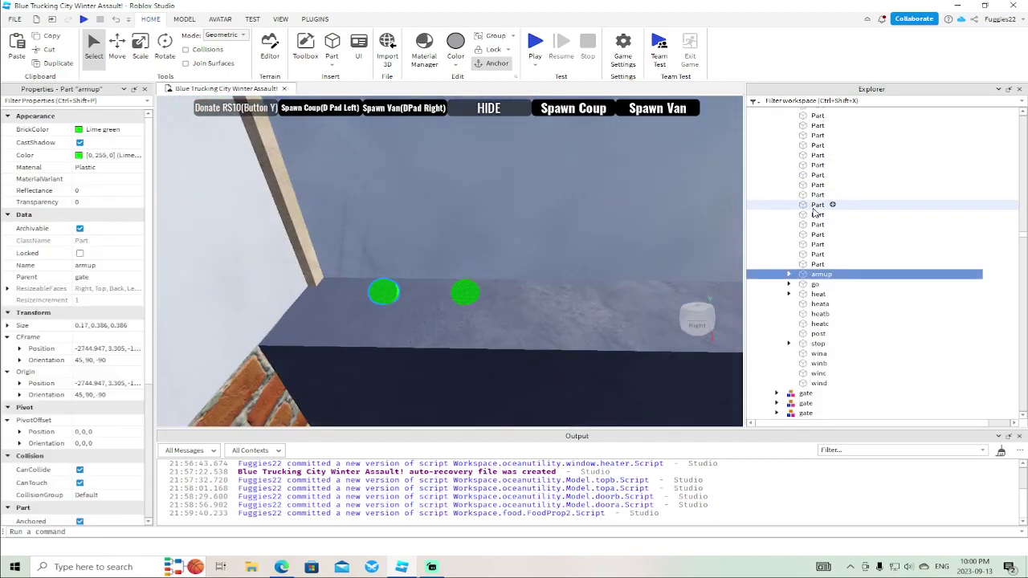
double_click(822, 163)
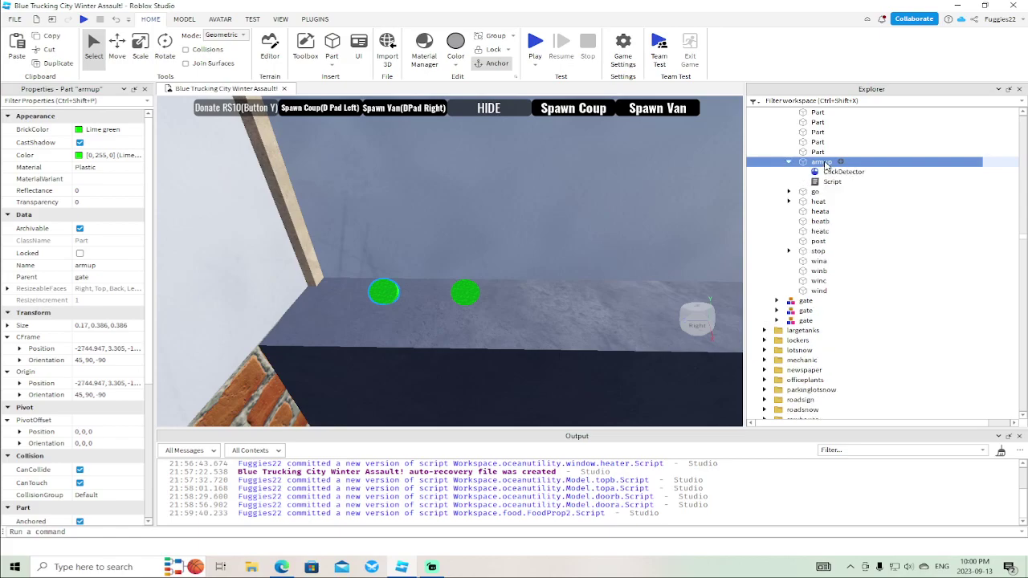
Insert a ProximityPrompt into the gate's armup part and delete its ClickDetector
right_click(825, 164)
click(884, 440)
click(820, 172)
right_click(818, 162)
click(868, 438)
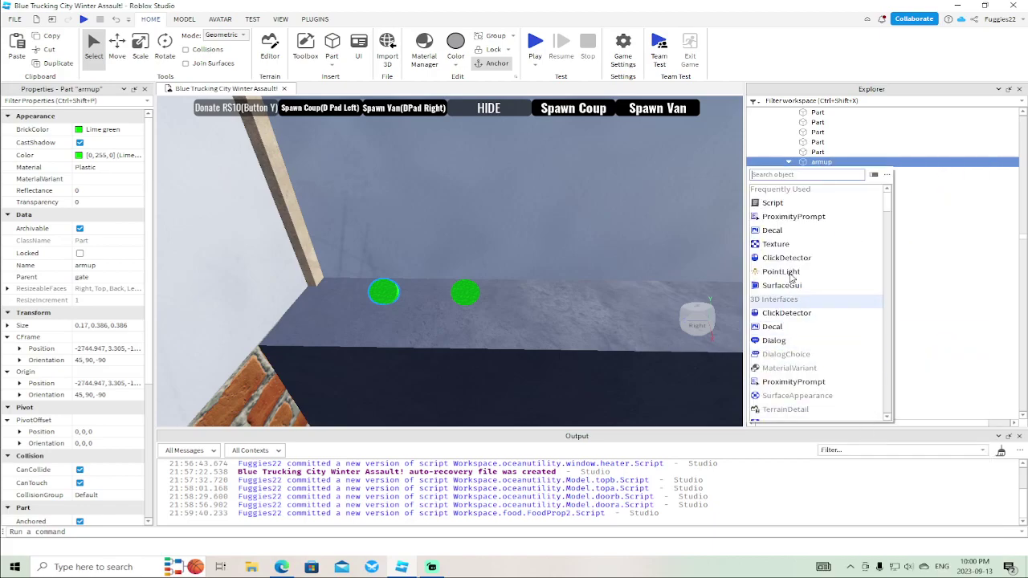
click(787, 217)
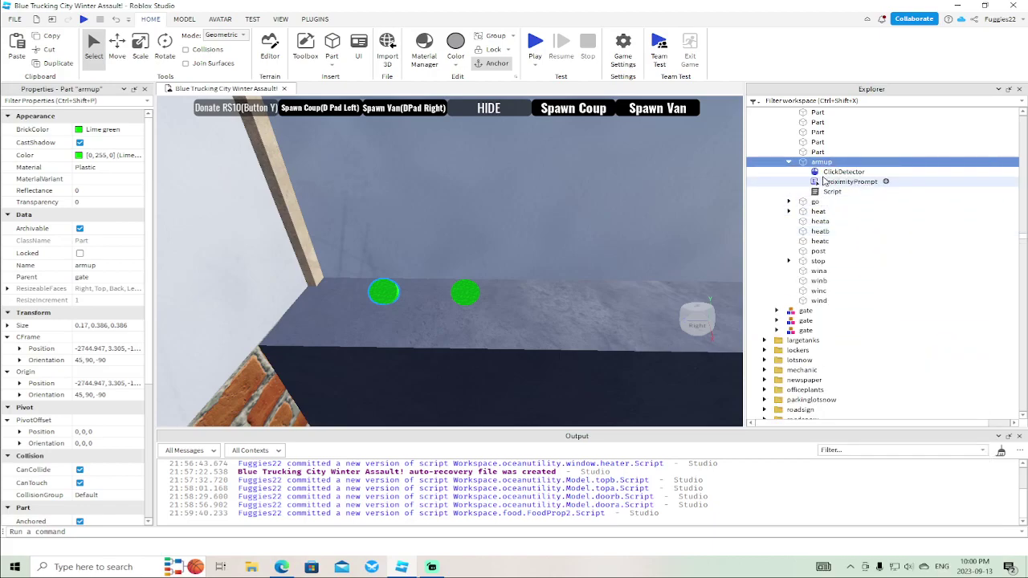
click(823, 174)
key(Delete)
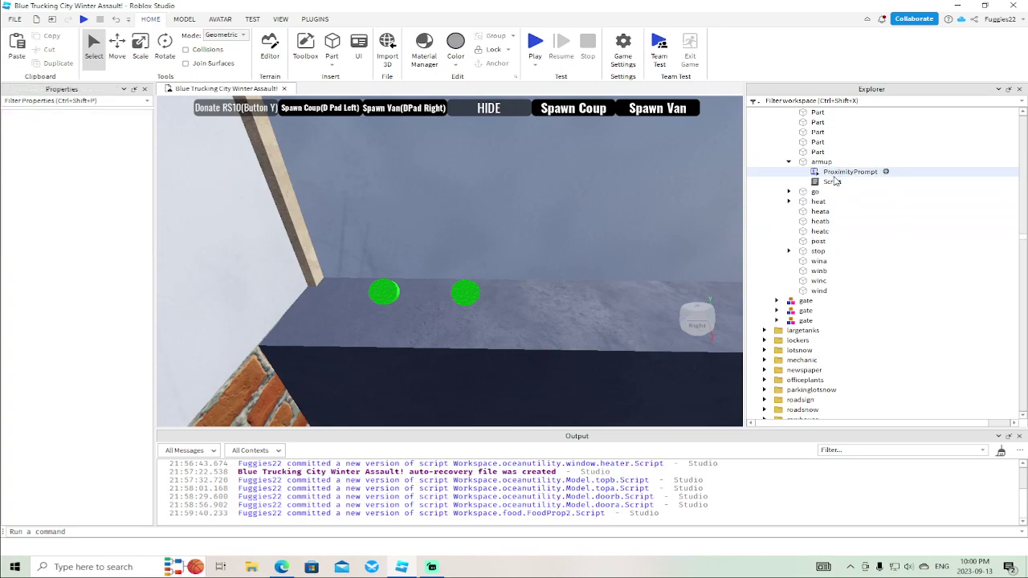
Set the armup ProximityPrompt's ActionText to open and turn off RequiresLineOfSight
click(829, 173)
click(127, 142)
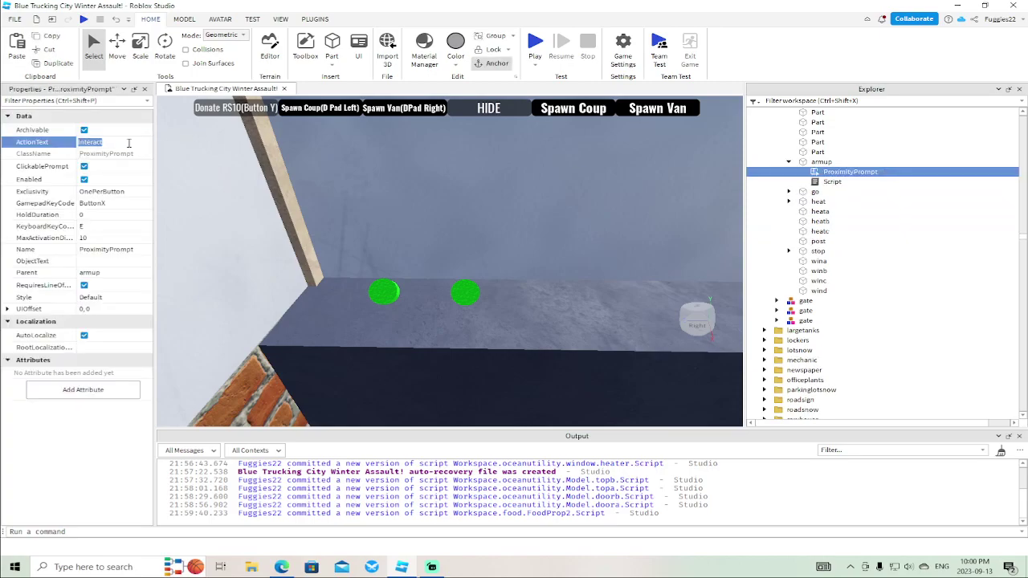
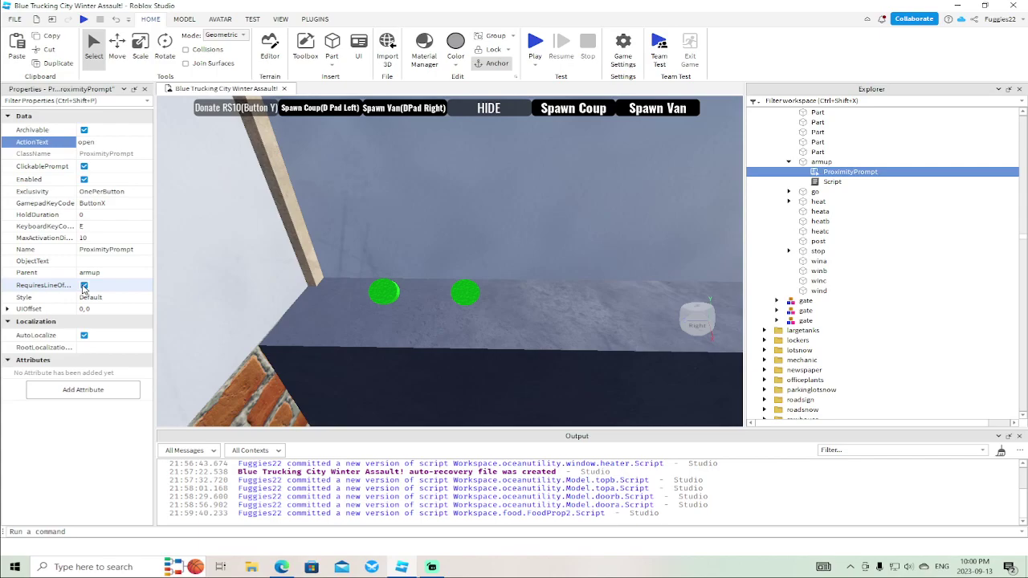
click(83, 286)
Open the armup part's script and set its initial wait to .1
click(831, 181)
double_click(831, 181)
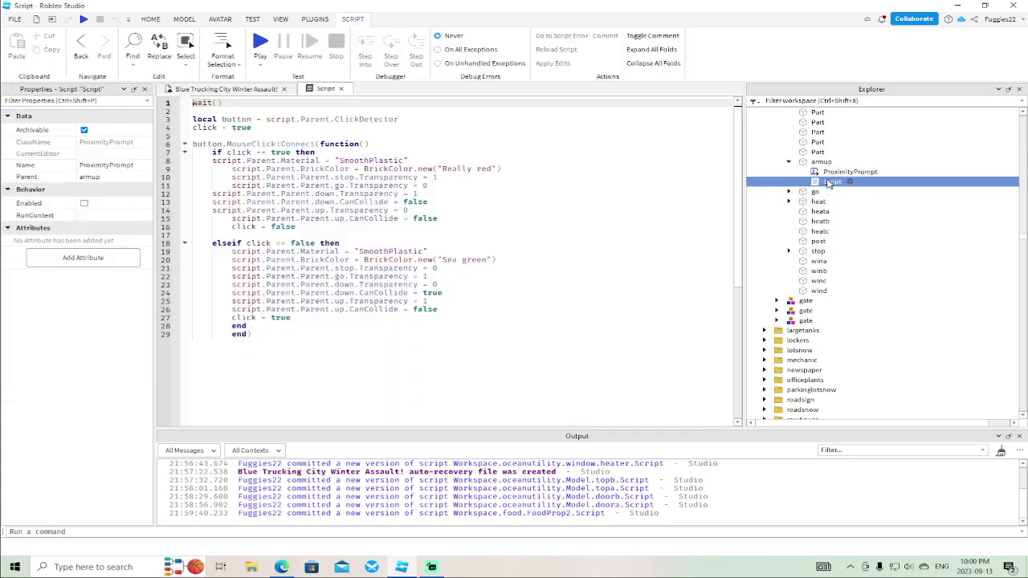
click(217, 104)
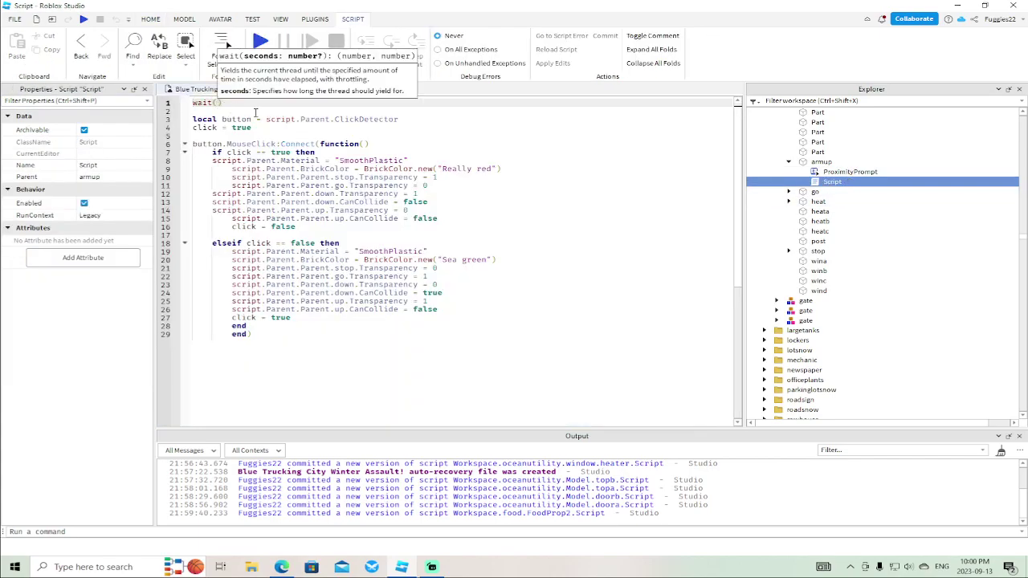
text(.1)
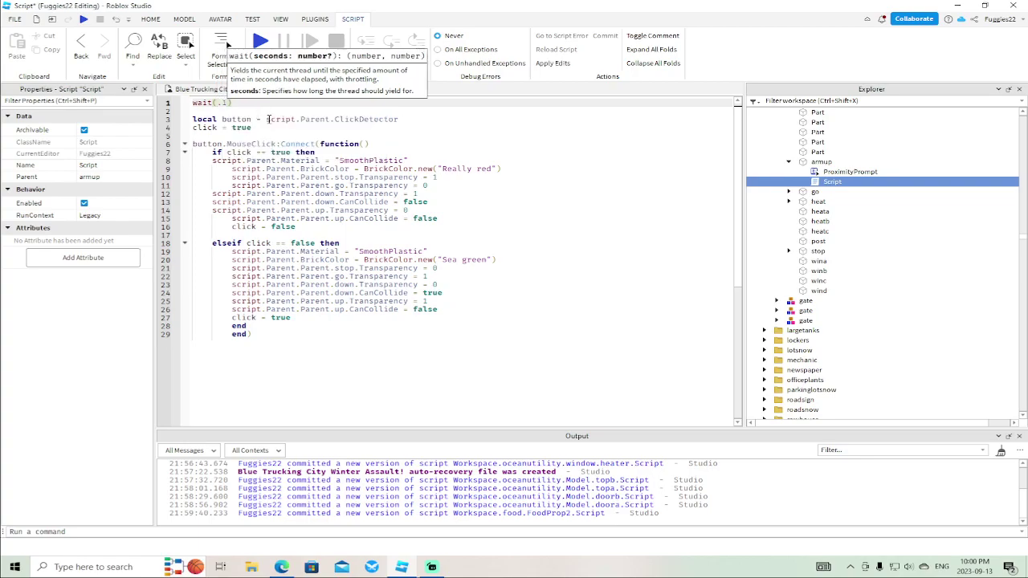
Make the button variable in the armup script reference script.Parent.ProximityPrompt instead of ClickDetector
click(405, 120)
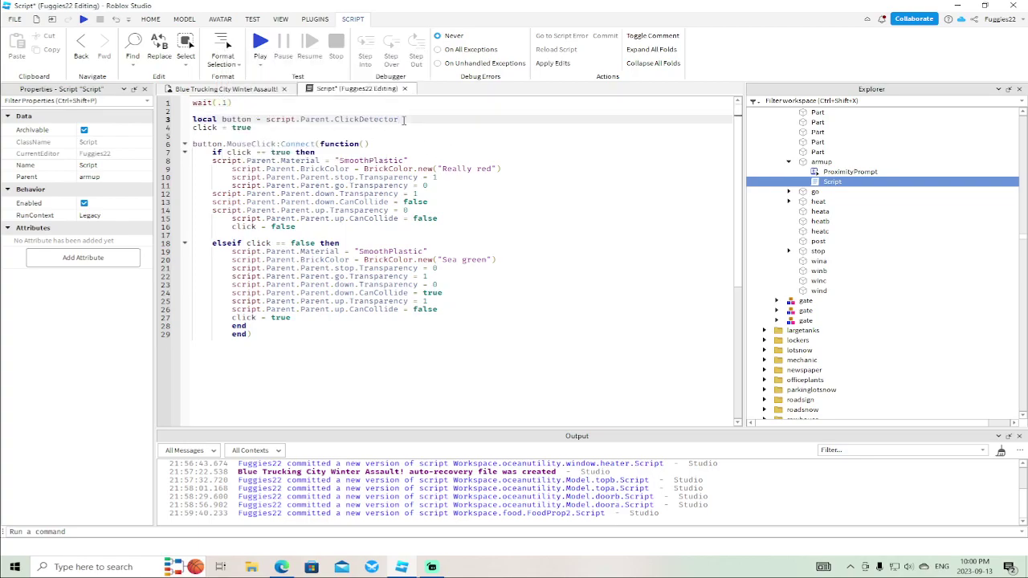
text(P)
key(Down)
key(Return)
Connect the armup script's function to TriggerEnded instead of MouseClick and close the script
click(277, 144)
key(BackSpace)
key(BackSpace)
key(BackSpace)
key(BackSpace)
key(BackSpace)
key(BackSpace)
key(BackSpace)
key(BackSpace)
key(BackSpace)
key(BackSpace)
text(T)
key(Tab)
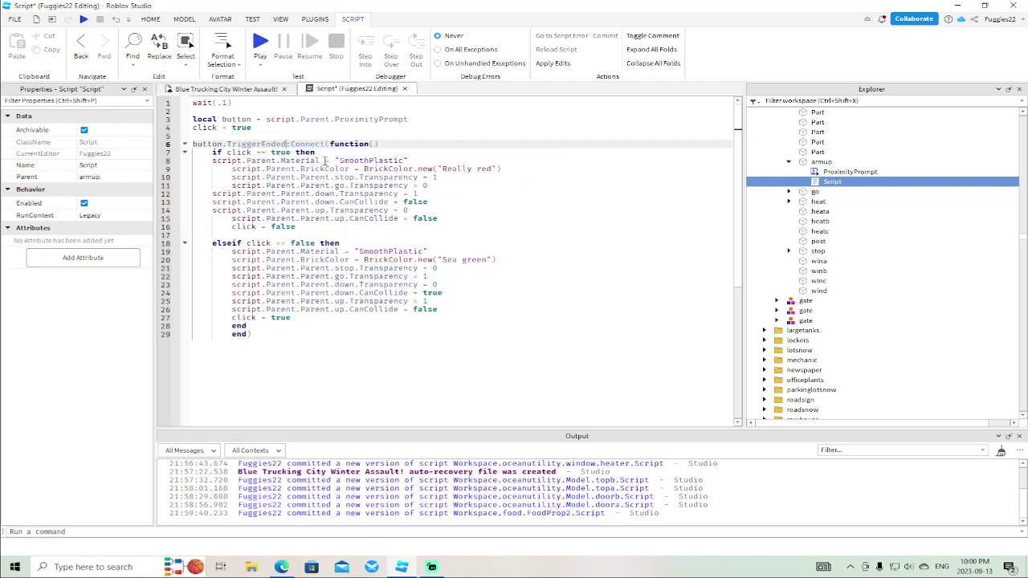
click(406, 89)
Insert a ProximityPrompt into the same gate's heat part and delete its ClickDetector
click(789, 201)
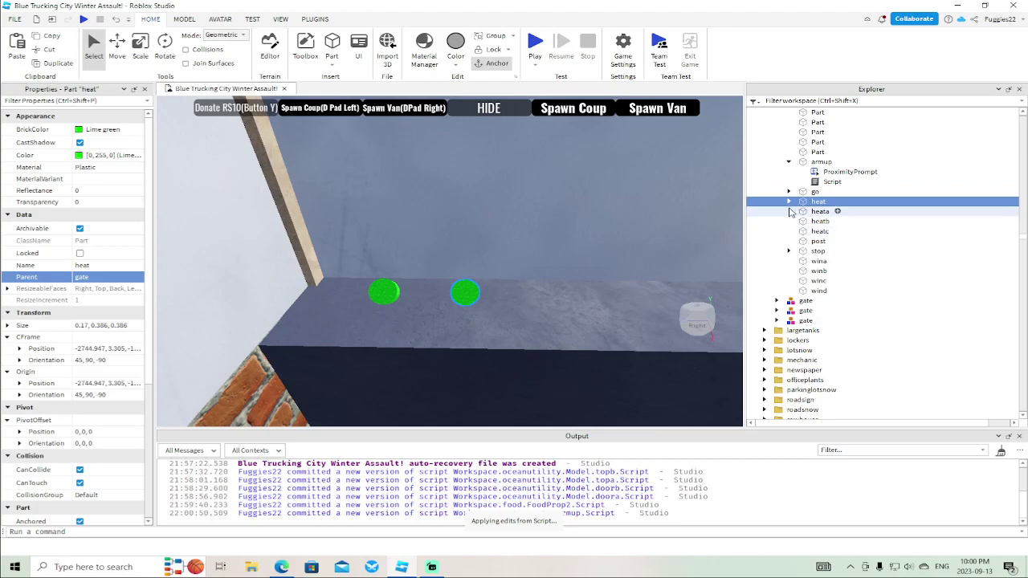
click(788, 202)
right_click(817, 201)
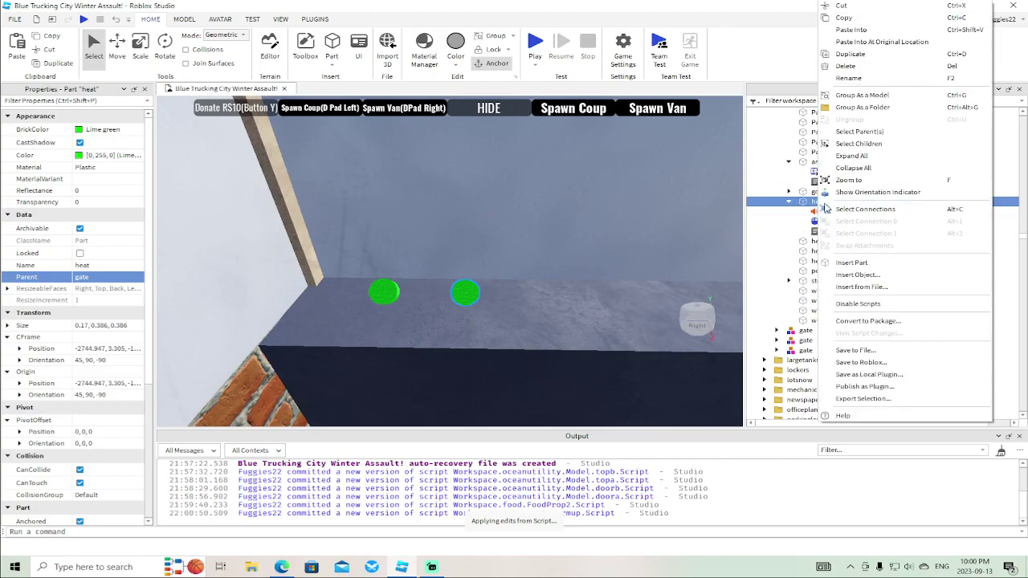
click(859, 275)
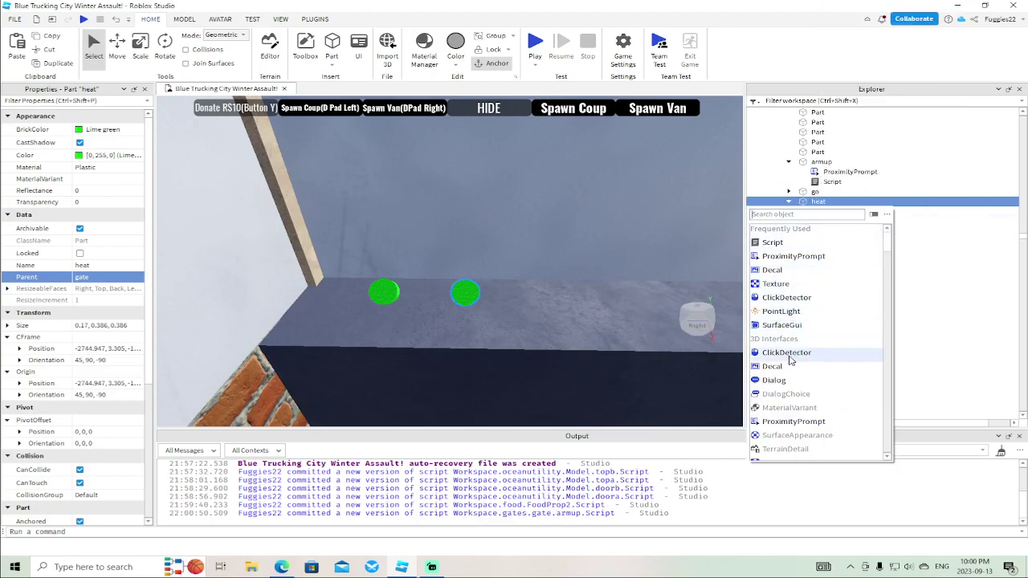
click(792, 258)
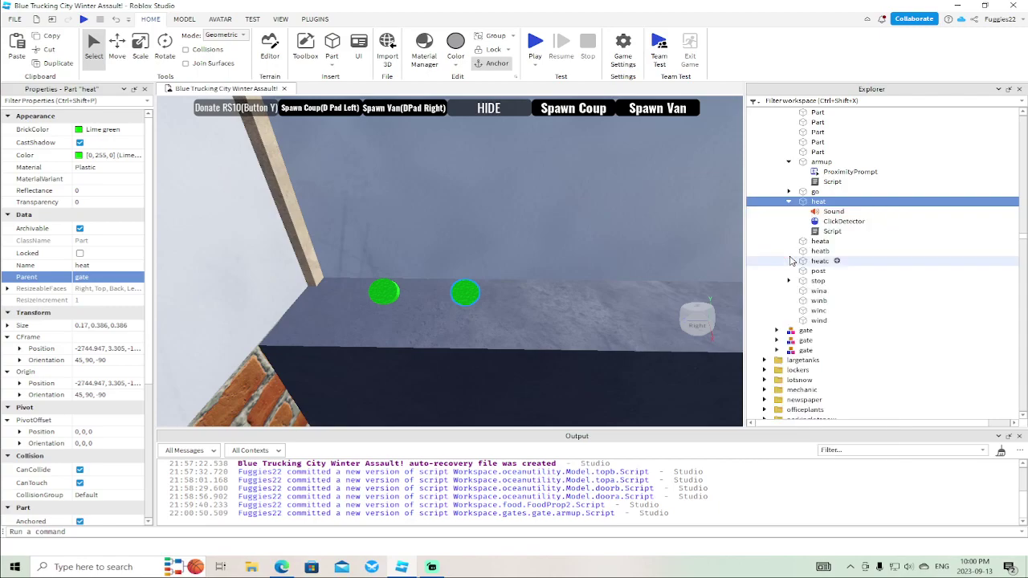
click(831, 223)
key(Delete)
Open the heat part's script and make its button variable reference script.Parent.ProximityPrompt instead of ClickDetector
double_click(832, 232)
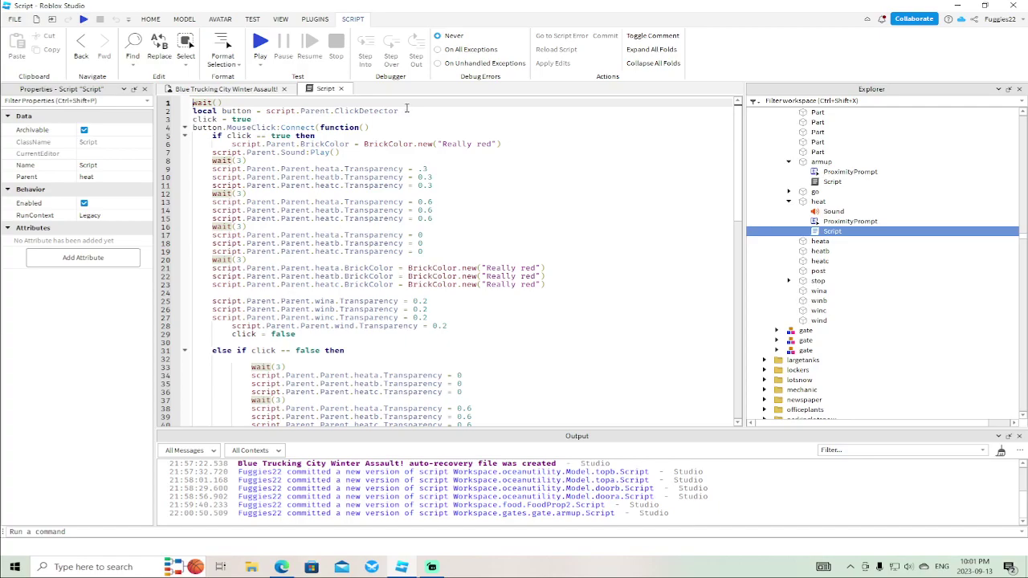
click(416, 110)
key(BackSpace)
text(ProximityPrompt)
key(Tab)
Connect the heat script's function to TriggerEnded instead of MouseClick and close the script
click(275, 127)
key(BackSpace)
key(BackSpace)
key(BackSpace)
key(BackSpace)
key(BackSpace)
key(BackSpace)
key(BackSpace)
key(BackSpace)
key(BackSpace)
key(BackSpace)
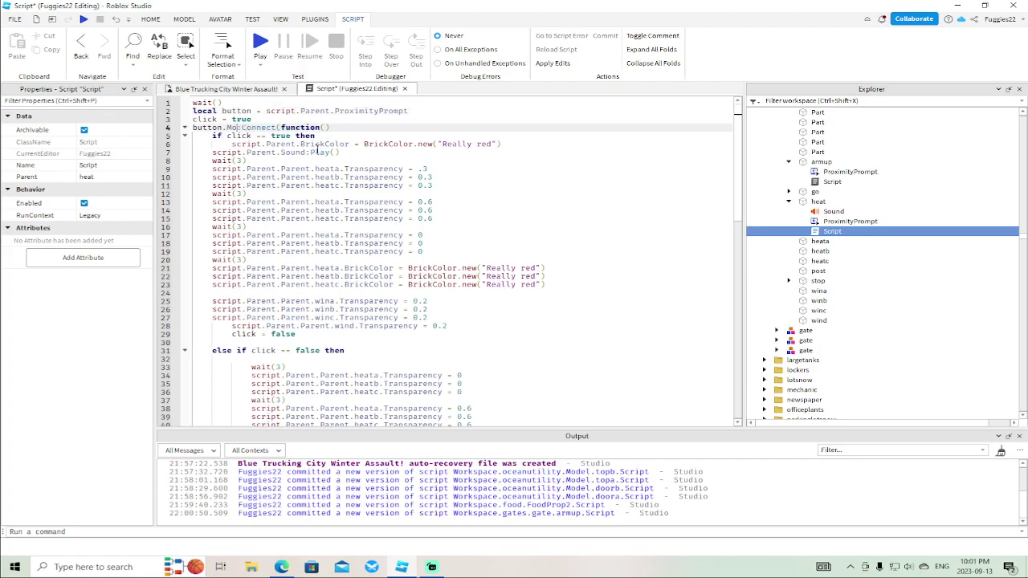
text(t)
key(Tab)
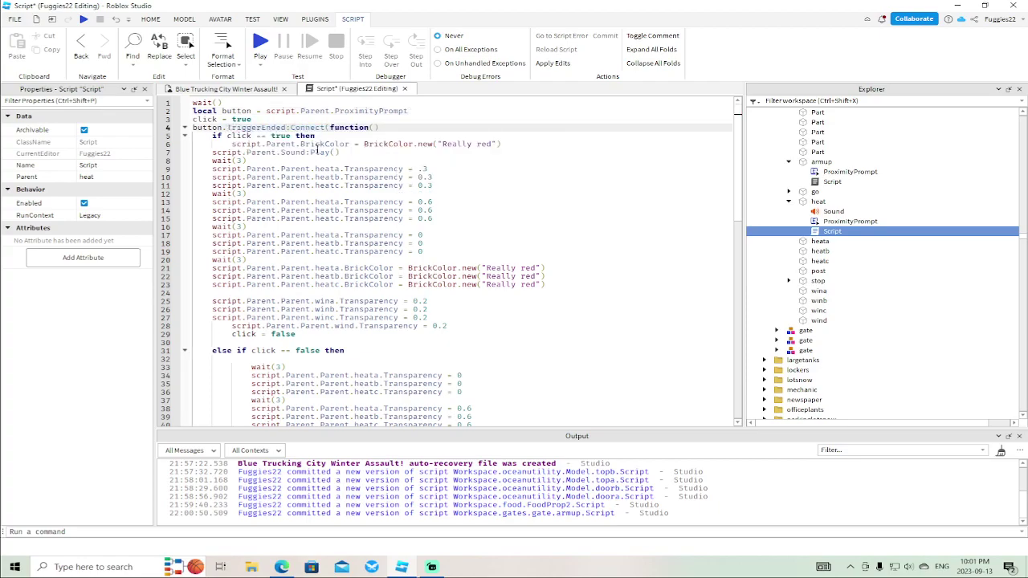
click(405, 90)
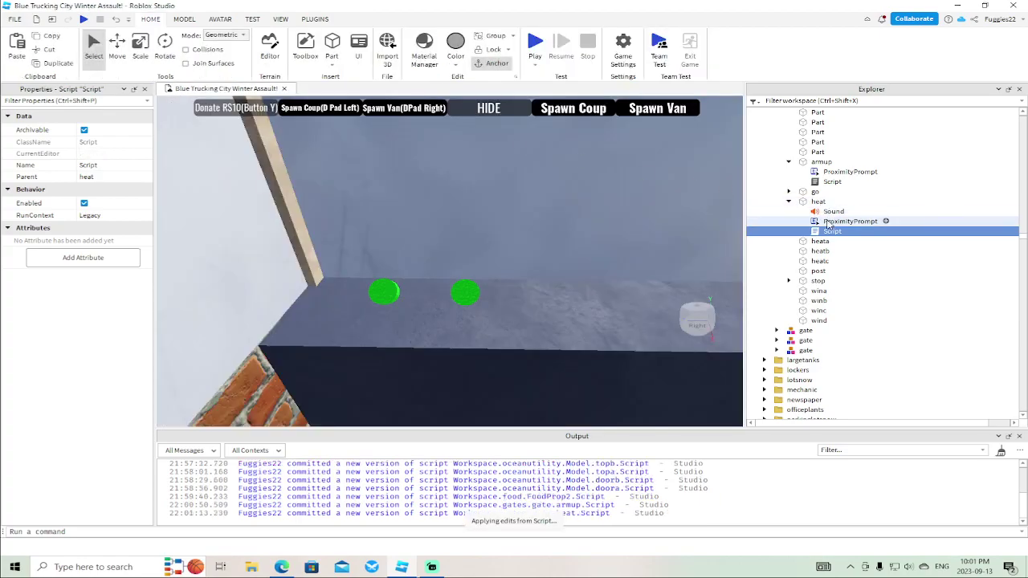
Give the heat ProximityPrompt the ActionText heat and GamepadKeyCode ButtonB, with RequiresLineOfSight turned off
click(850, 221)
click(97, 142)
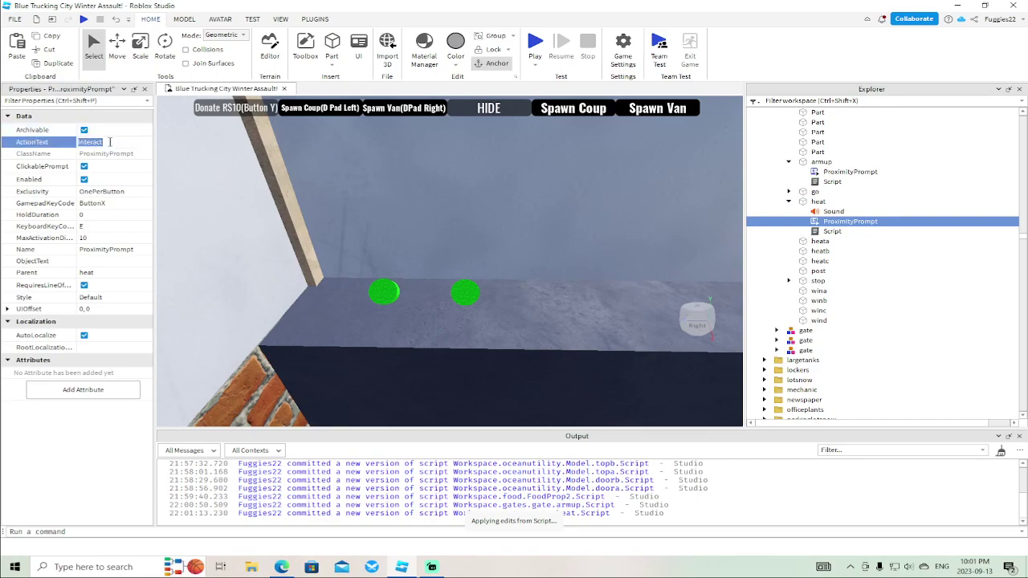
click(84, 285)
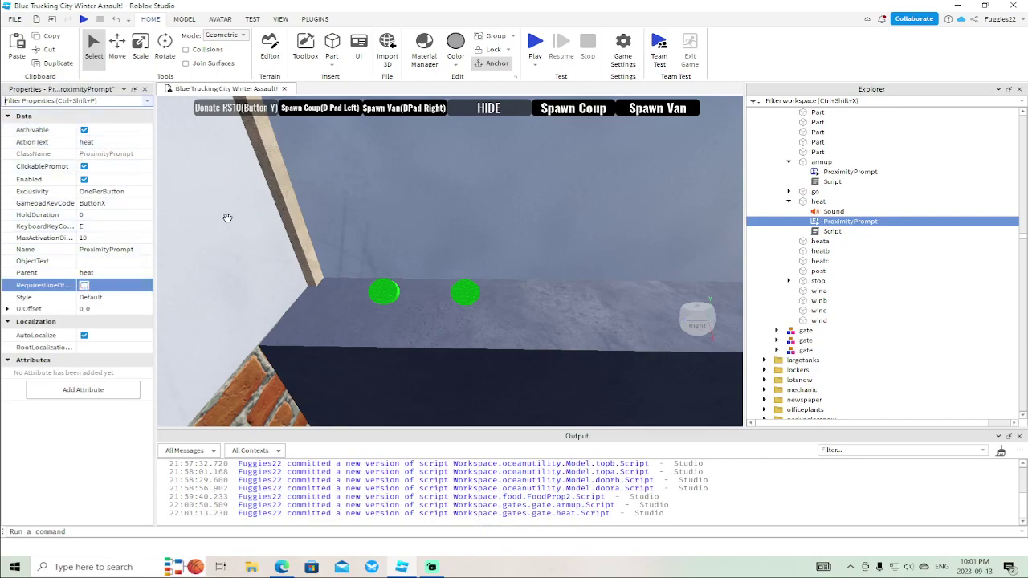
click(127, 205)
click(121, 215)
Select the armup button inside the next gate's booth and expand its contents in the object tree
scroll(299, 198, down, 5)
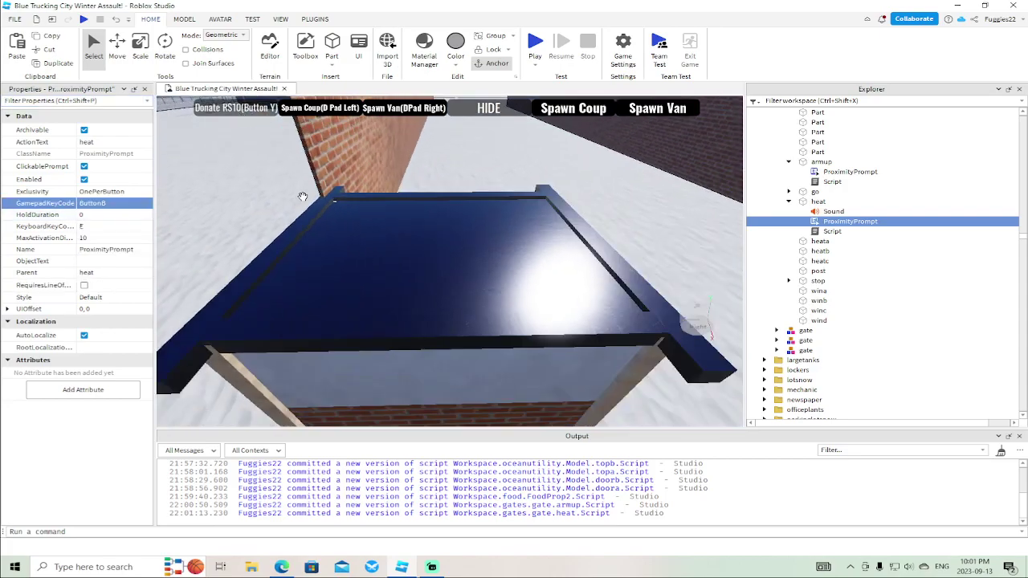
scroll(302, 196, down, 5)
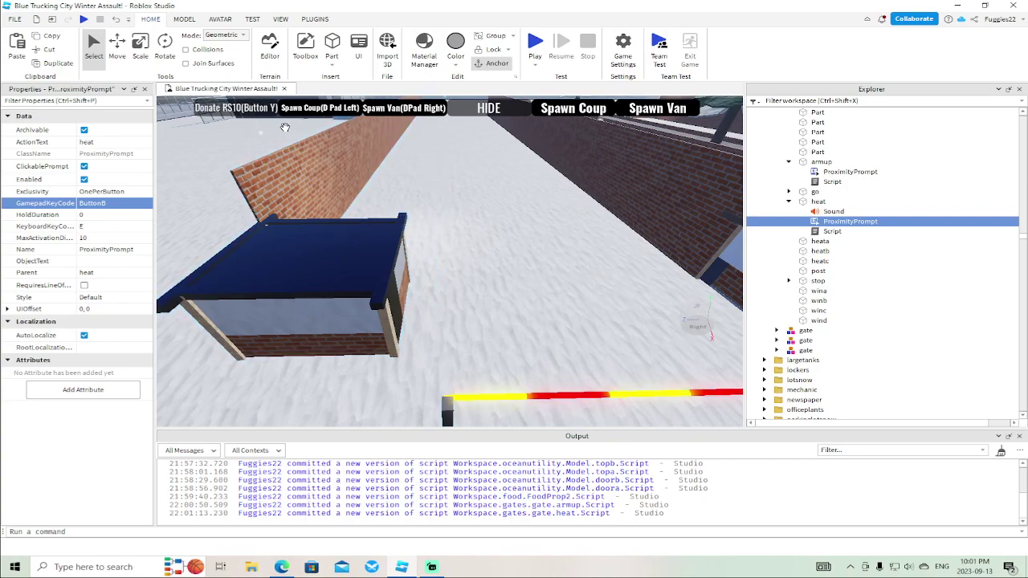
key(w)
right_drag(539, 271, 505, 272)
key(s)
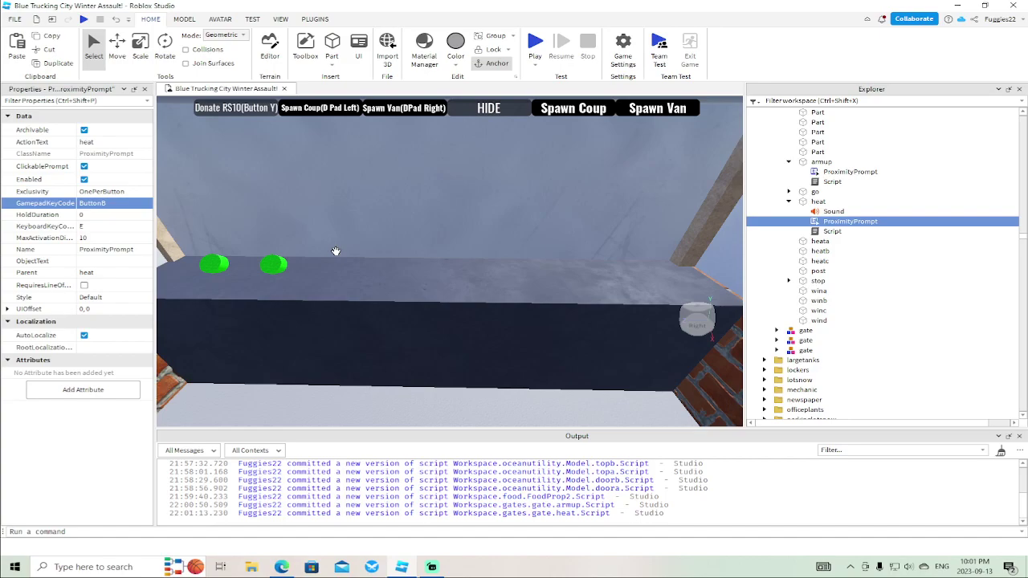
right_drag(346, 245, 347, 244)
key(s)
key(w)
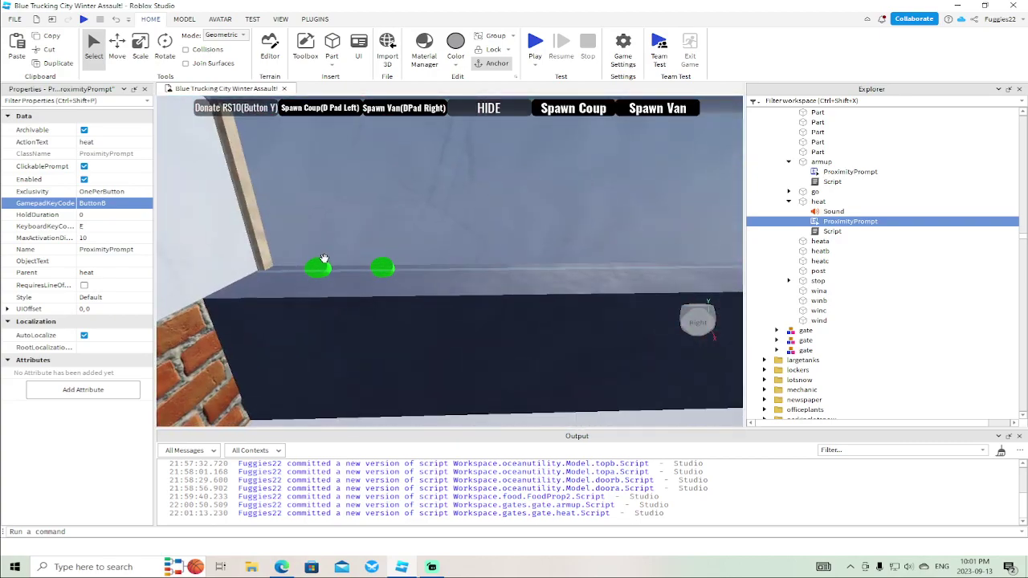
click(321, 266)
scroll(852, 299, down, 5)
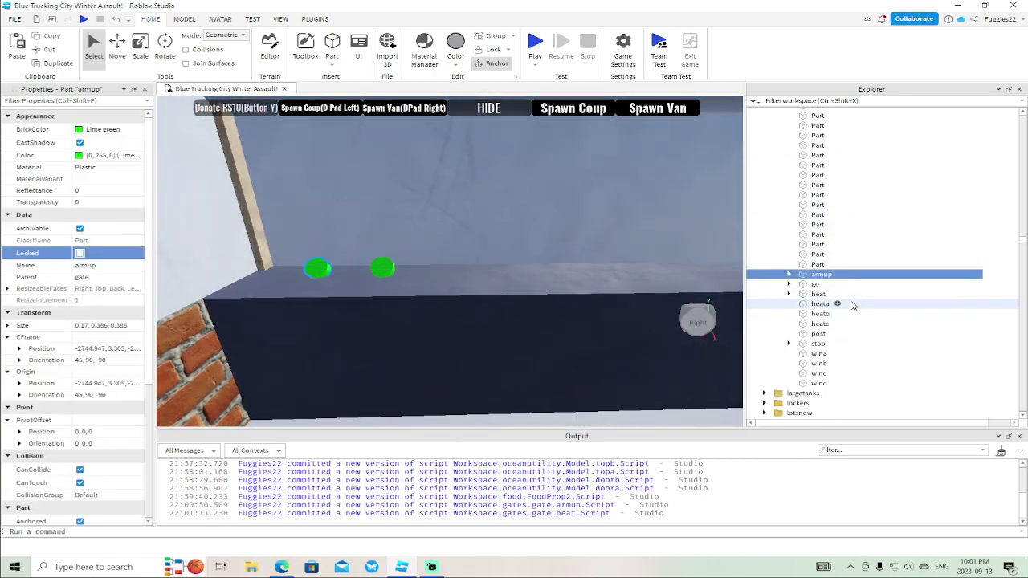
click(789, 275)
Insert a ProximityPrompt into this second gate's armup part and delete its ClickDetector
right_click(822, 275)
click(867, 274)
click(828, 287)
right_click(825, 275)
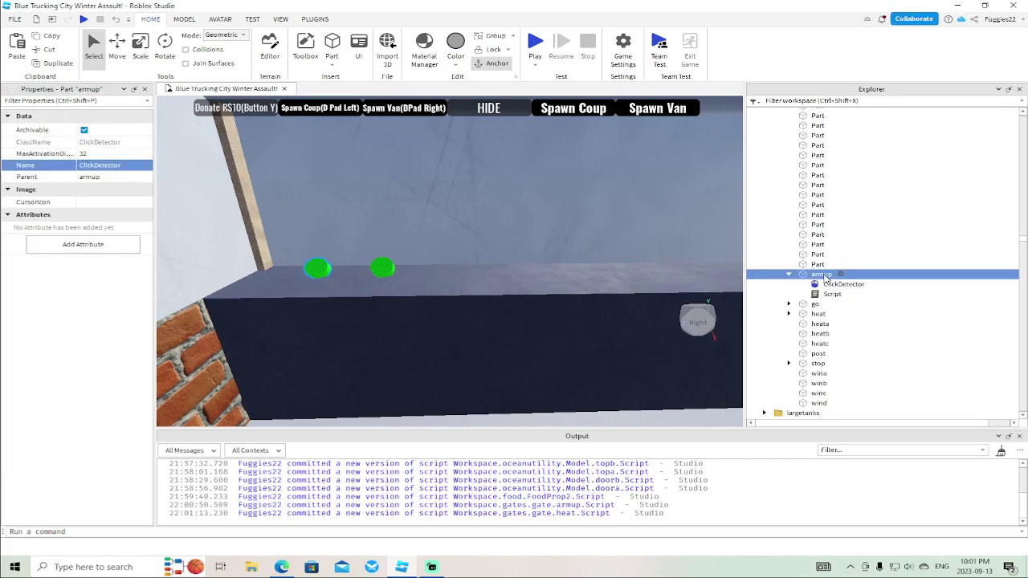
click(867, 275)
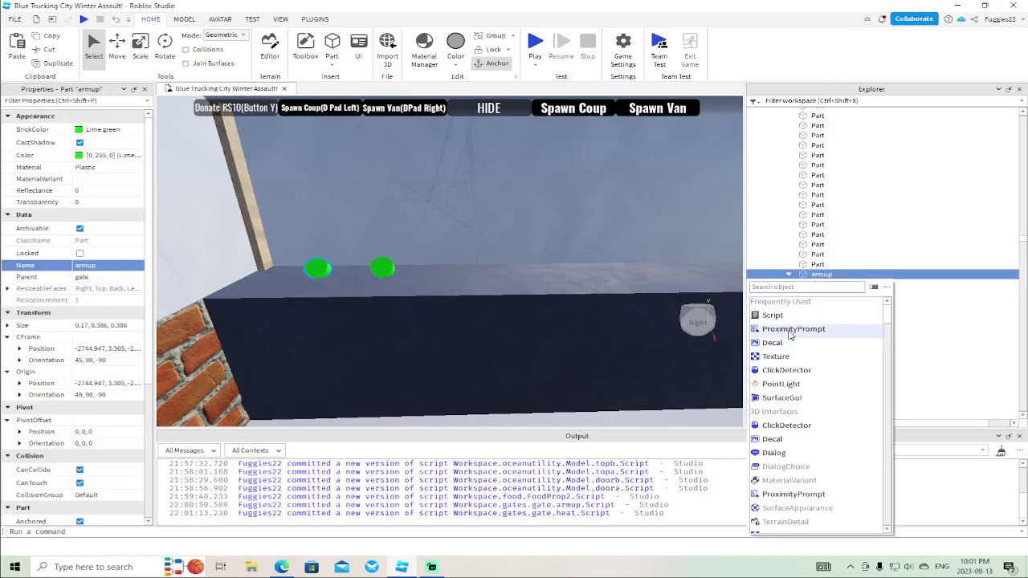
click(793, 328)
click(839, 285)
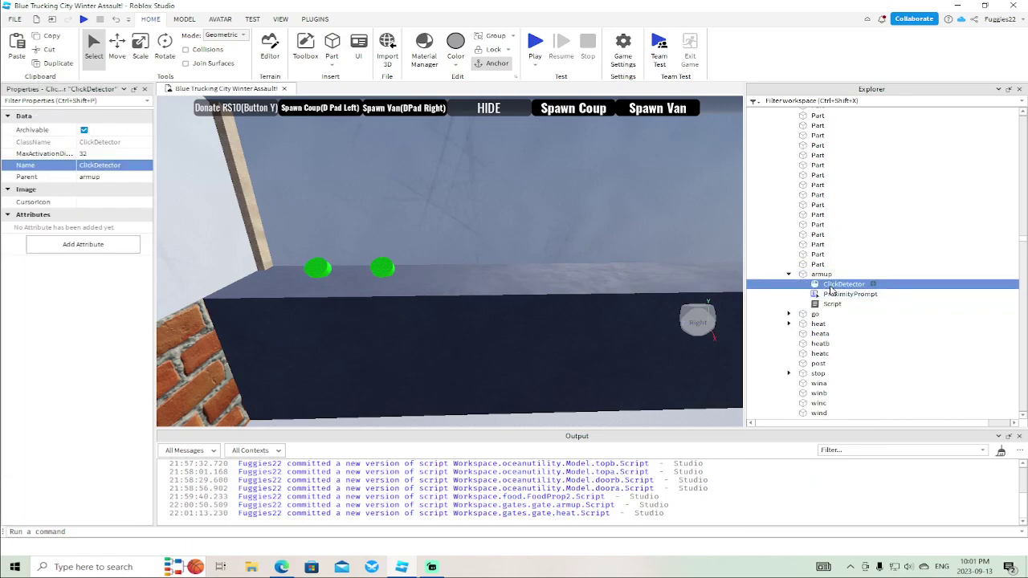
key(Delete)
Open the second gate's armup script and make its button variable reference script.Parent.ProximityPrompt instead of ClickDetector
double_click(831, 294)
click(413, 120)
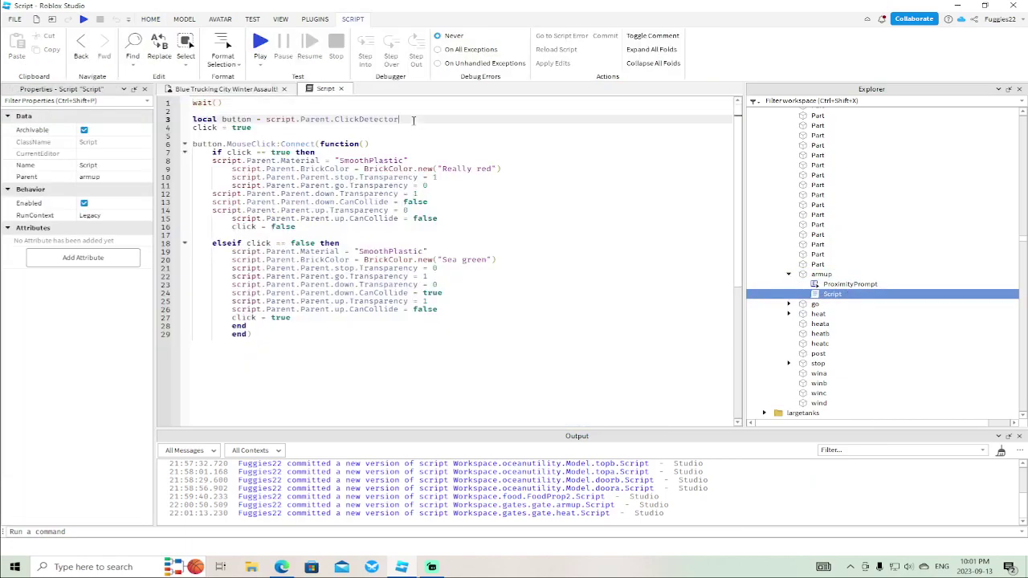
key(BackSpace)
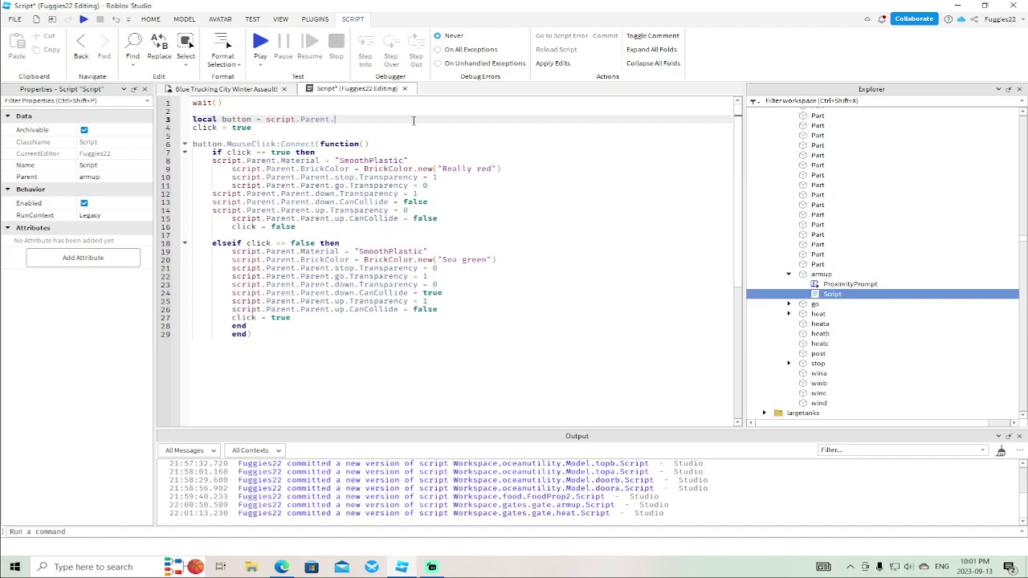
text(ProximityPrompt)
key(Down)
key(Return)
Replace the MouseClick event in the second gate's armup script with the ProximityPrompt's trigger event and close the script
click(277, 144)
key(BackSpace)
key(BackSpace)
key(BackSpace)
key(BackSpace)
key(BackSpace)
key(BackSpace)
key(BackSpace)
key(BackSpace)
key(BackSpace)
key(BackSpace)
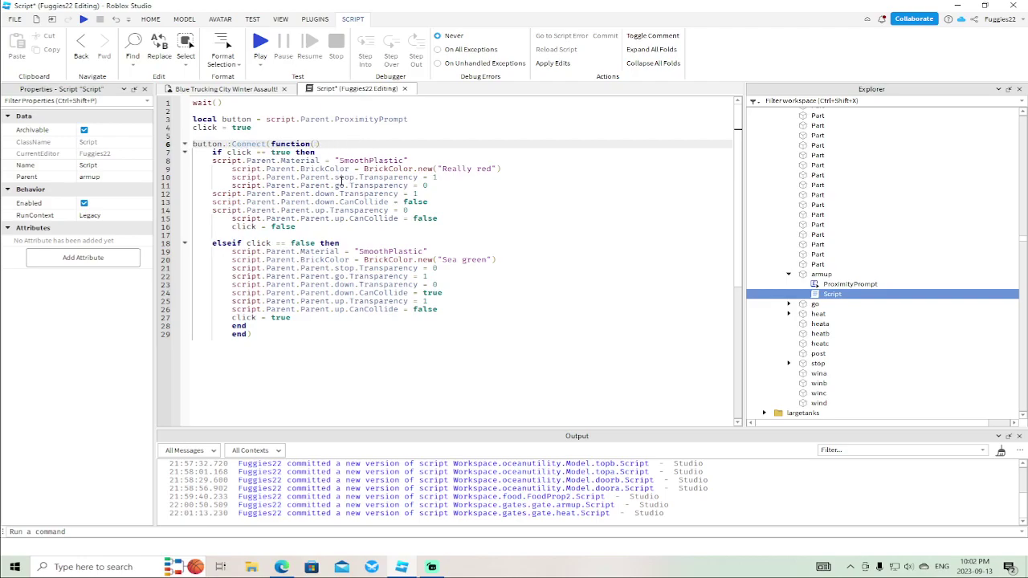
text(Trig)
key(Tab)
click(405, 89)
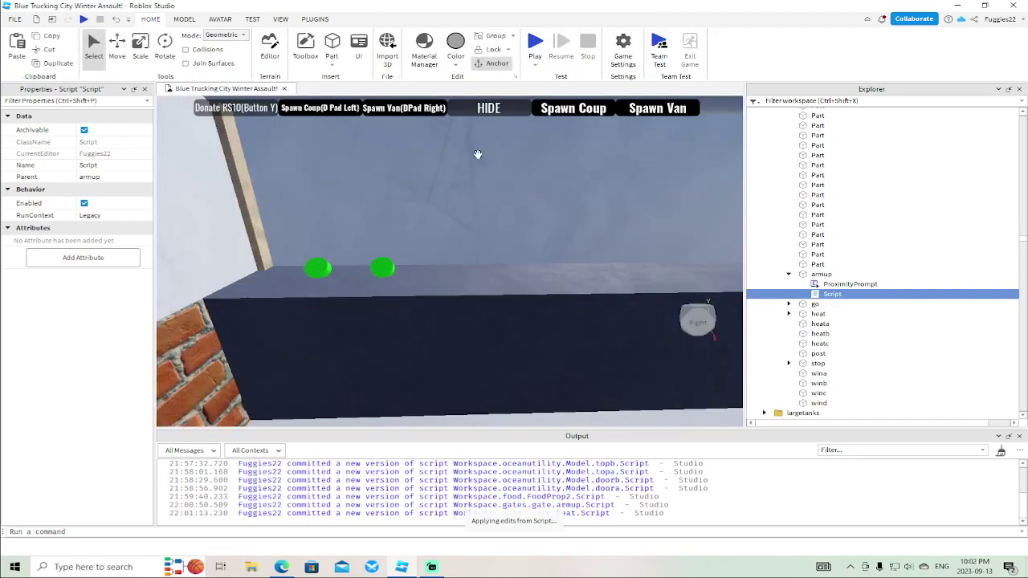
Insert a ProximityPrompt into the second gate's heat part and delete its ClickDetector
click(818, 313)
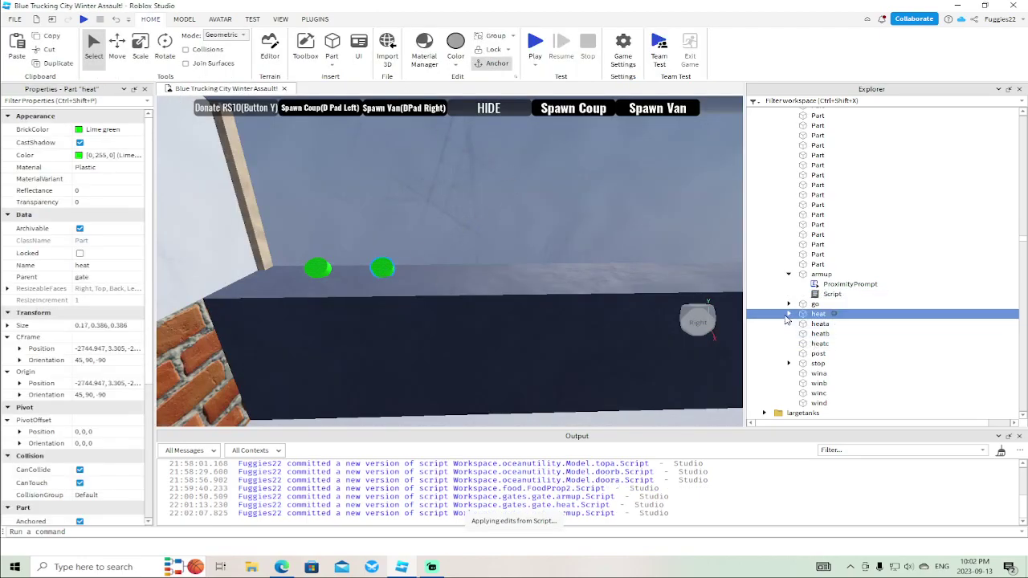
click(790, 304)
click(789, 304)
click(790, 314)
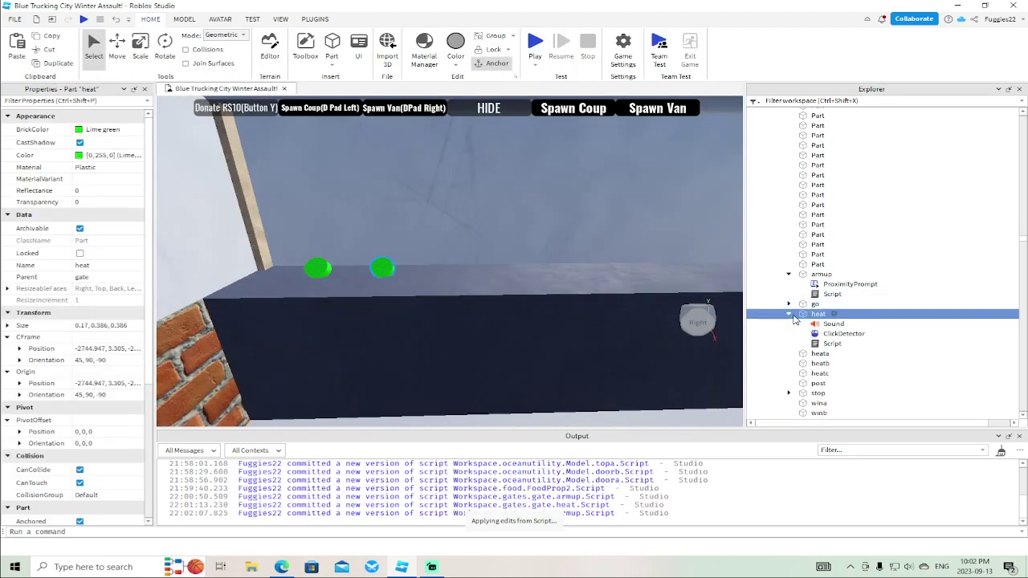
right_click(822, 315)
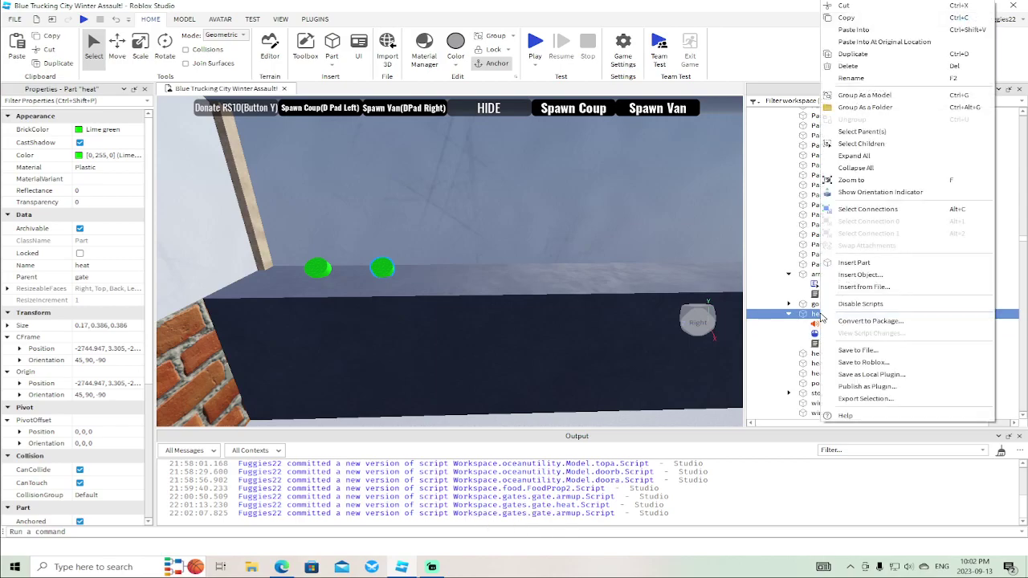
click(864, 277)
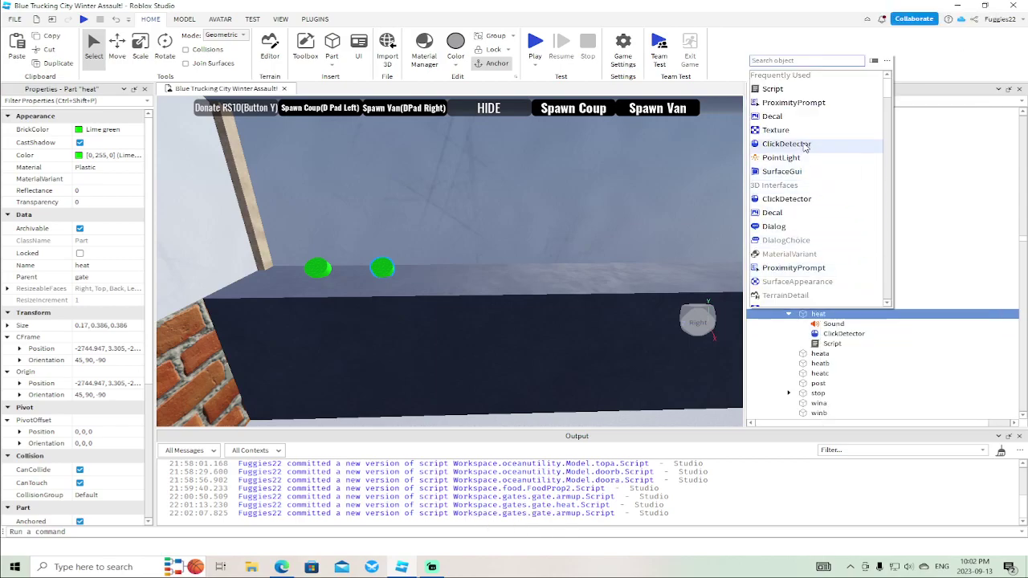
click(808, 106)
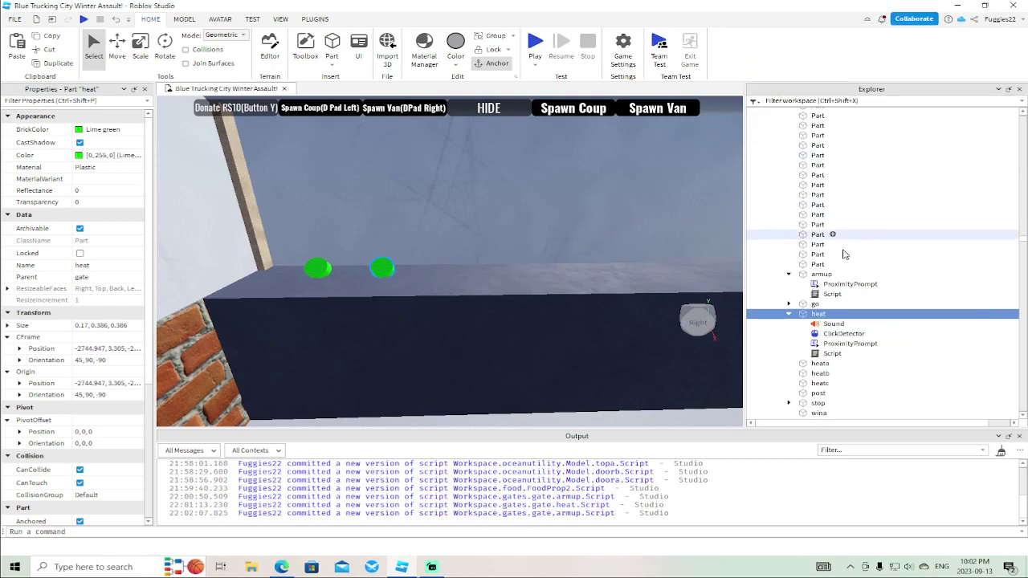
click(828, 336)
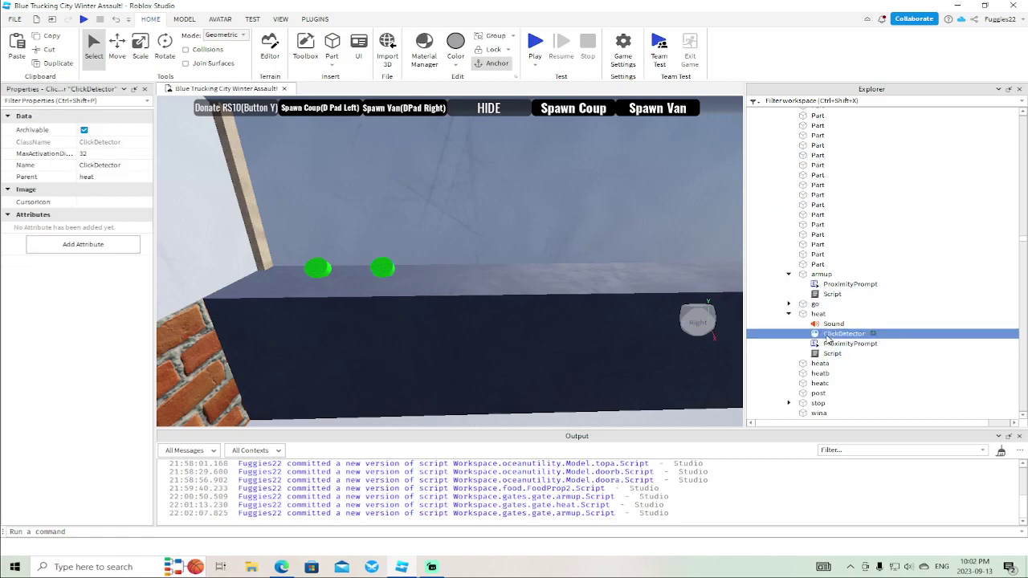
key(Delete)
Turn off RequiresLineOfSight on the second gate's heat ProximityPrompt and set its ActionText to heat
click(835, 334)
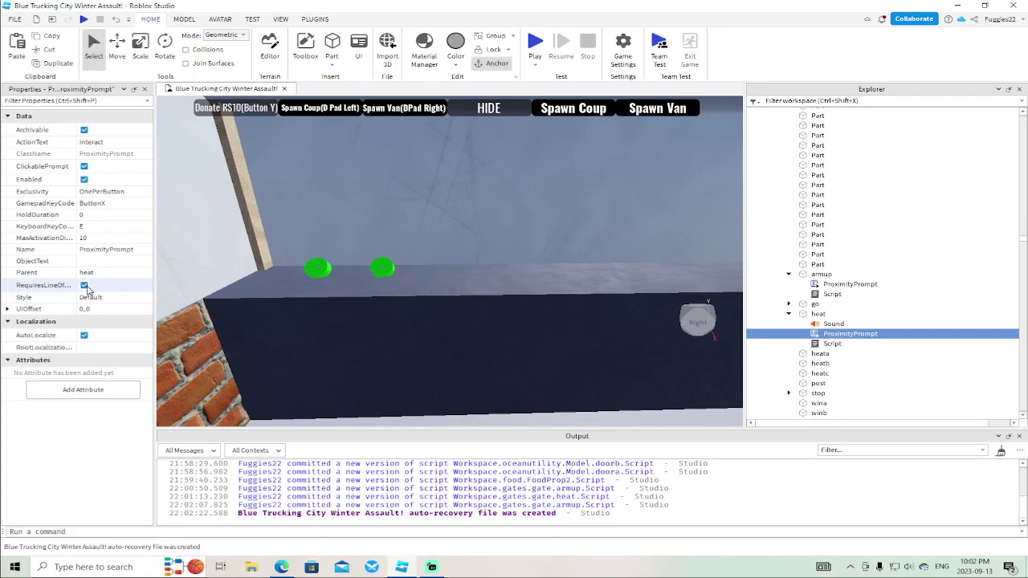
click(84, 286)
click(109, 141)
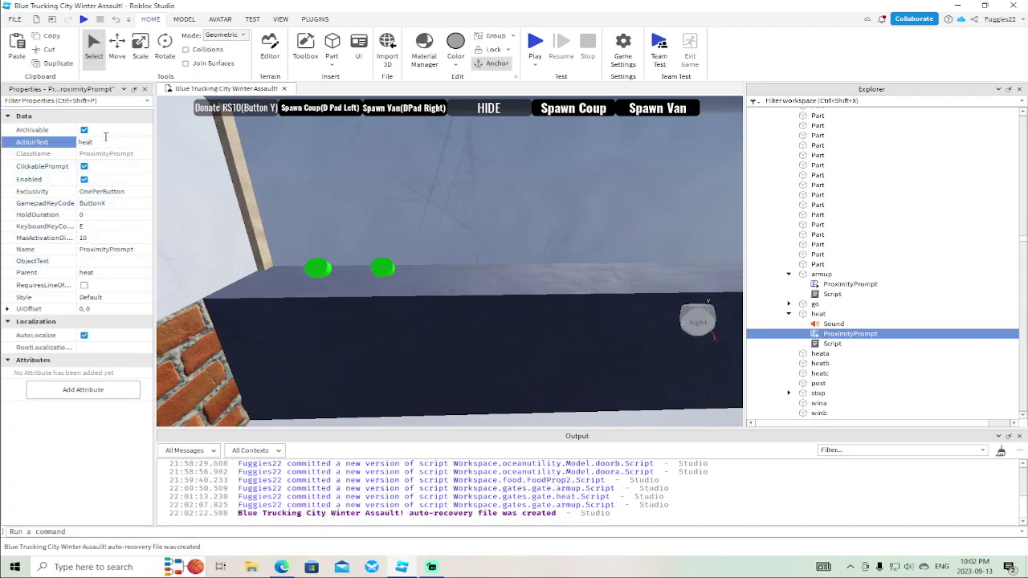
Give the second gate's armup ProximityPrompt the ActionText open and GamepadKeyCode ButtonB, with RequiresLineOfSight turned off
click(836, 286)
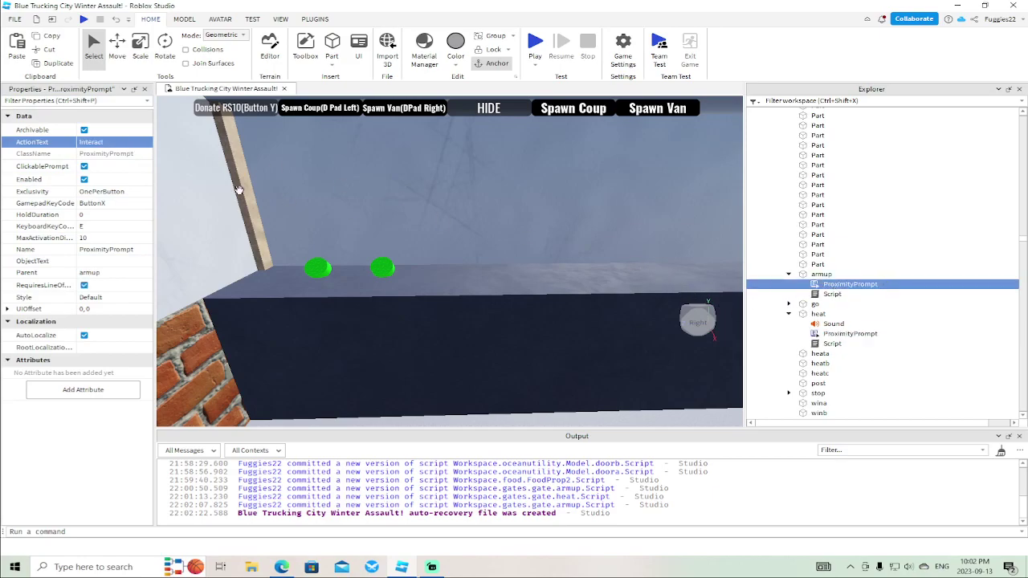
click(121, 141)
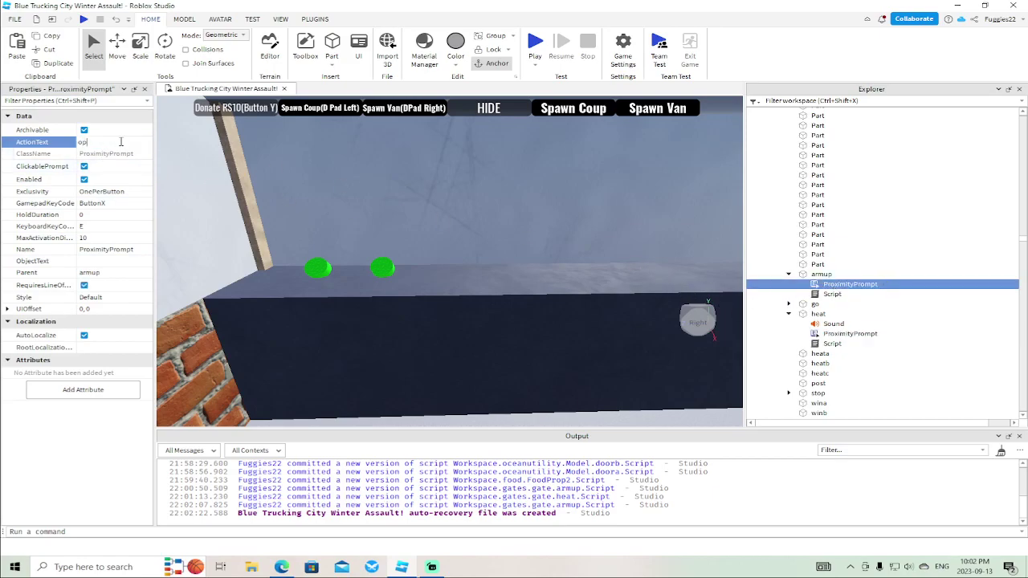
click(85, 286)
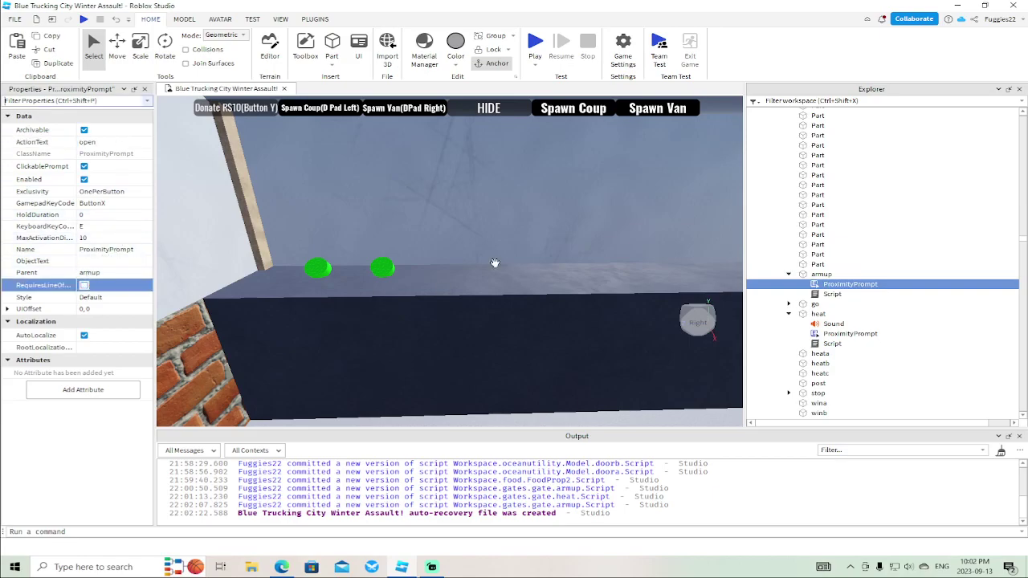
click(111, 204)
click(111, 214)
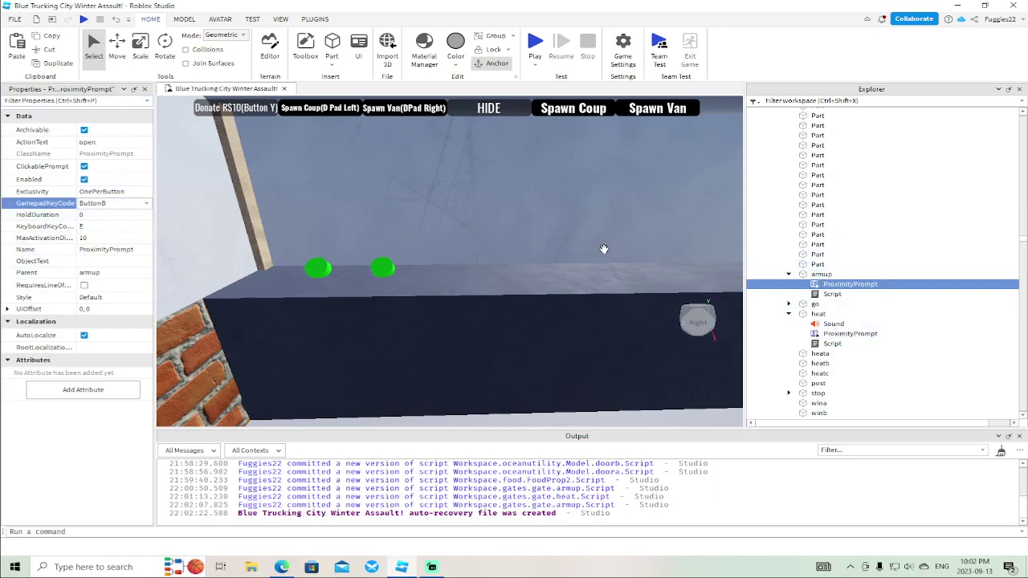
Open the second gate's heat script and make its button variable reference script.Parent.ProximityPrompt instead of ClickDetector
click(832, 344)
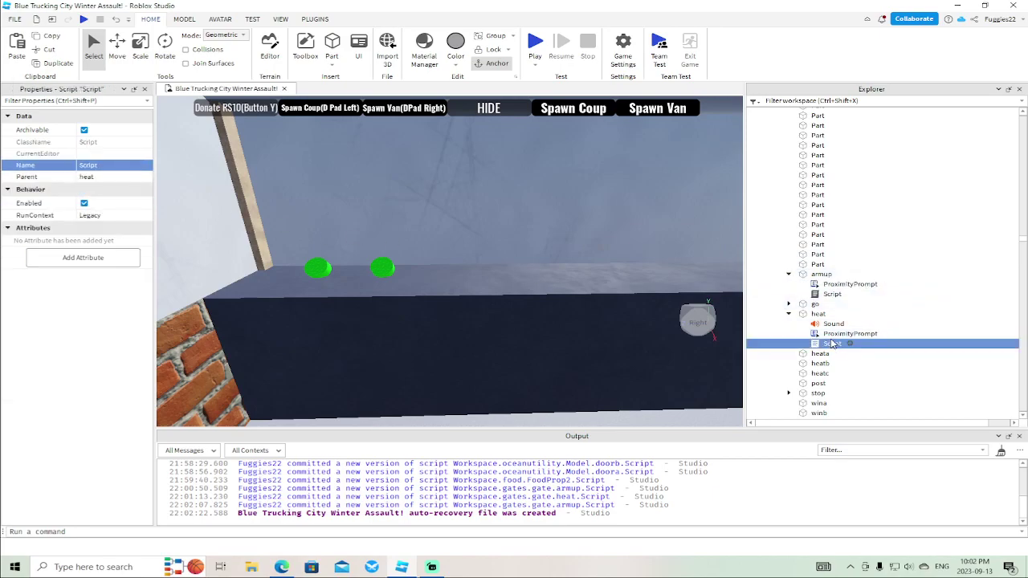
double_click(832, 344)
click(423, 111)
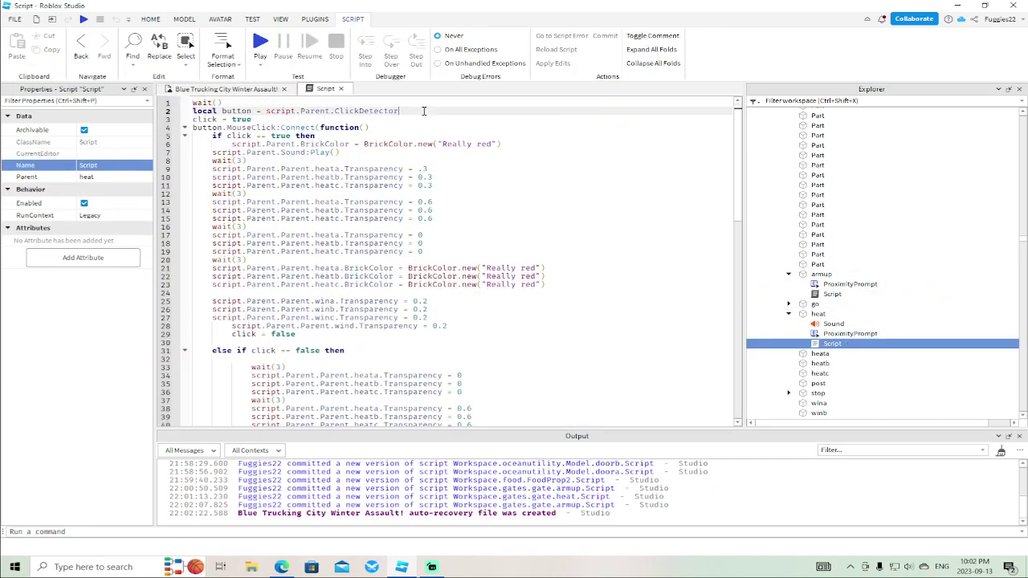
key(BackSpace)
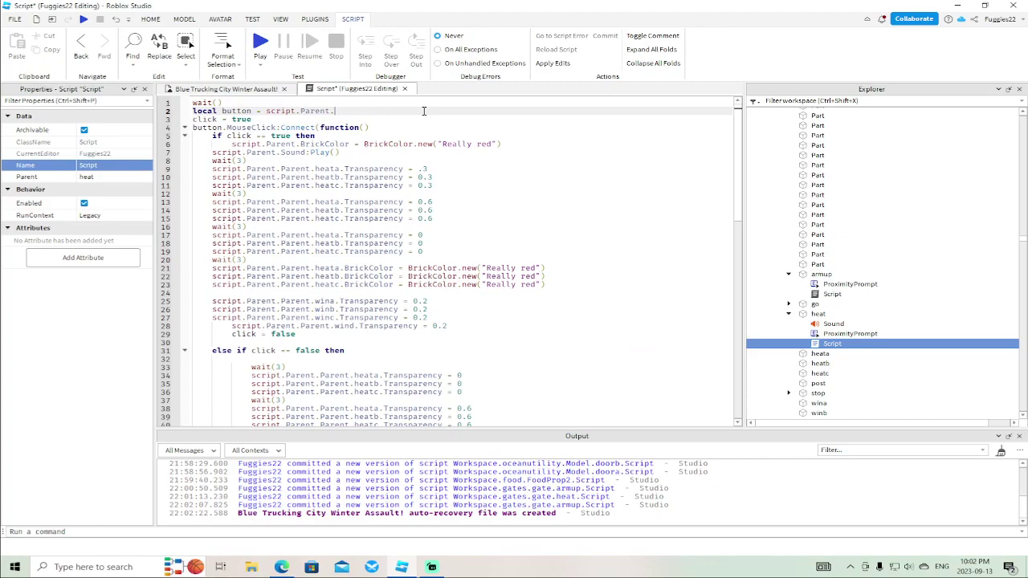
text(pt.Par)
key(Tab)
Replace the MouseClick event in the second gate's heat script with TriggerEnded and close the script
click(279, 128)
key(BackSpace)
key(BackSpace)
key(BackSpace)
key(BackSpace)
key(BackSpace)
key(BackSpace)
key(BackSpace)
key(BackSpace)
key(BackSpace)
key(BackSpace)
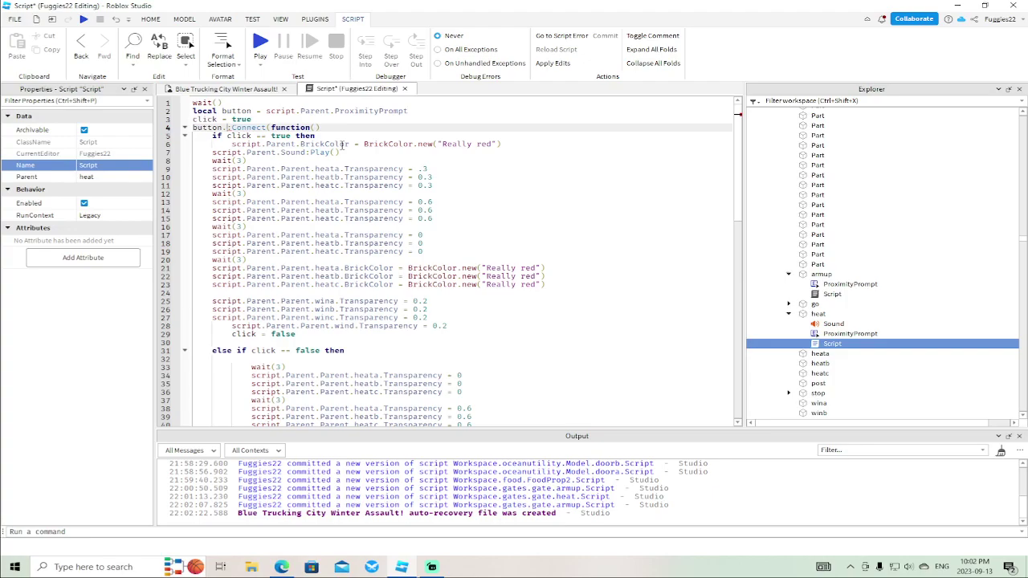
text(TriggerEnded)
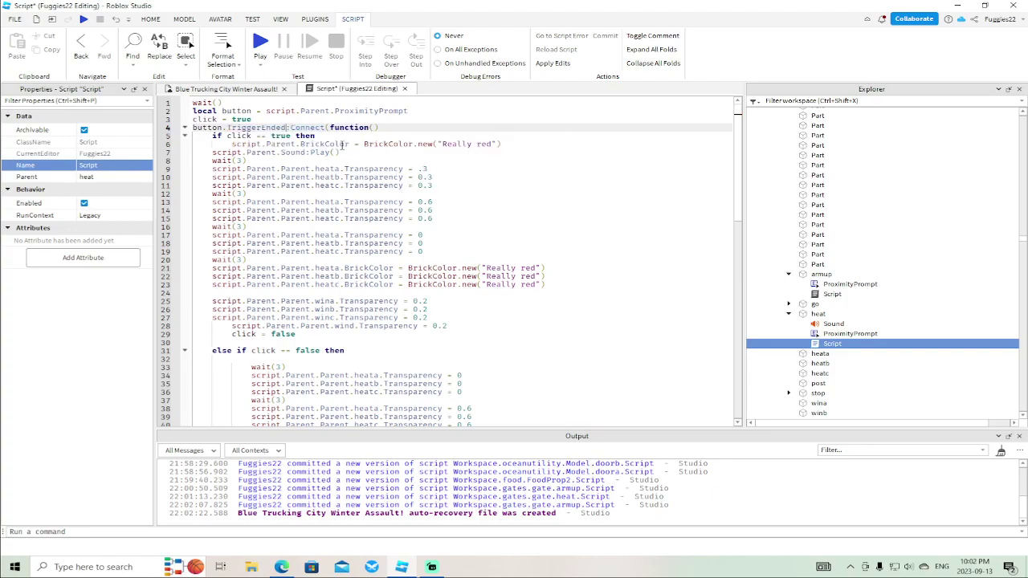
click(406, 89)
Select the armup button inside the third gate's booth and expand its contents in the object tree
scroll(477, 231, down, 10)
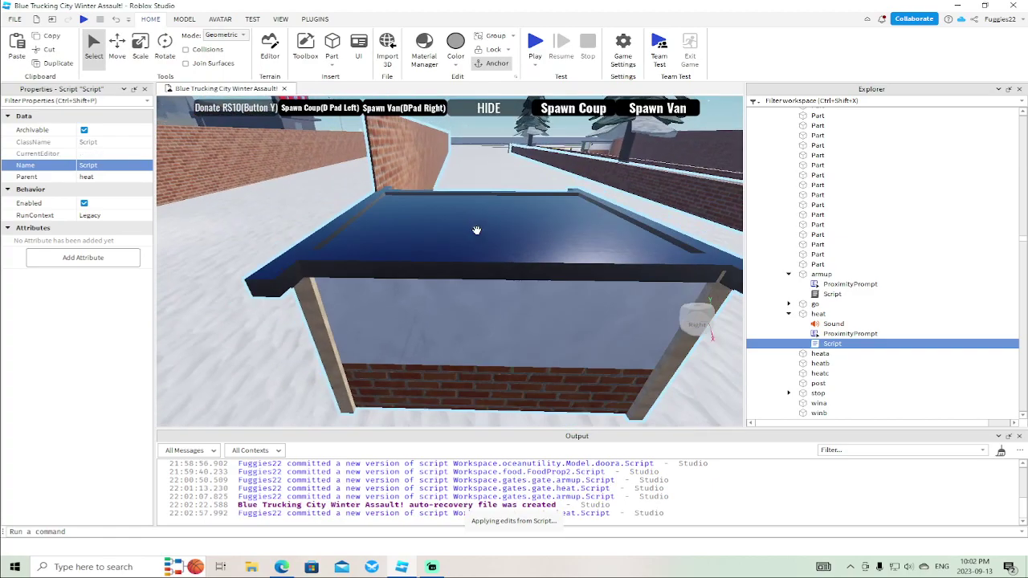
key(w)
right_drag(476, 231, 477, 231)
key(w)
right_drag(476, 231, 476, 231)
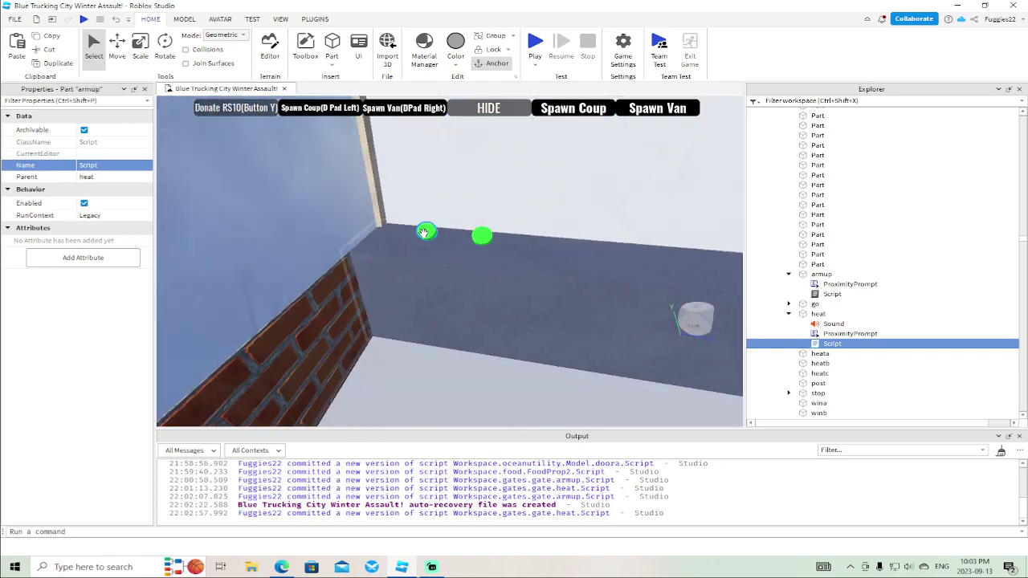
click(426, 231)
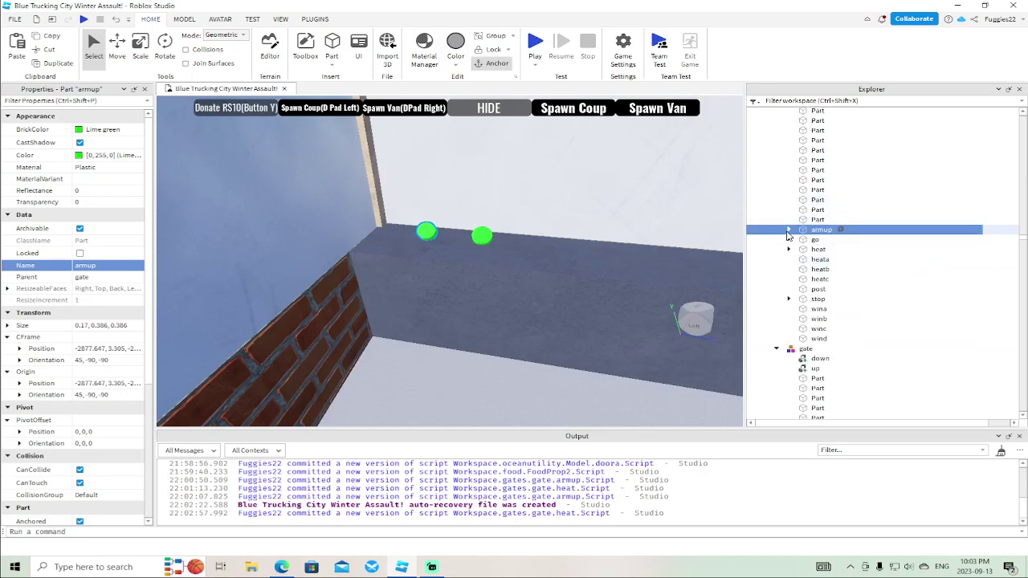
click(788, 230)
Insert a ProximityPrompt into the third gate's armup part and delete its ClickDetector
right_click(814, 239)
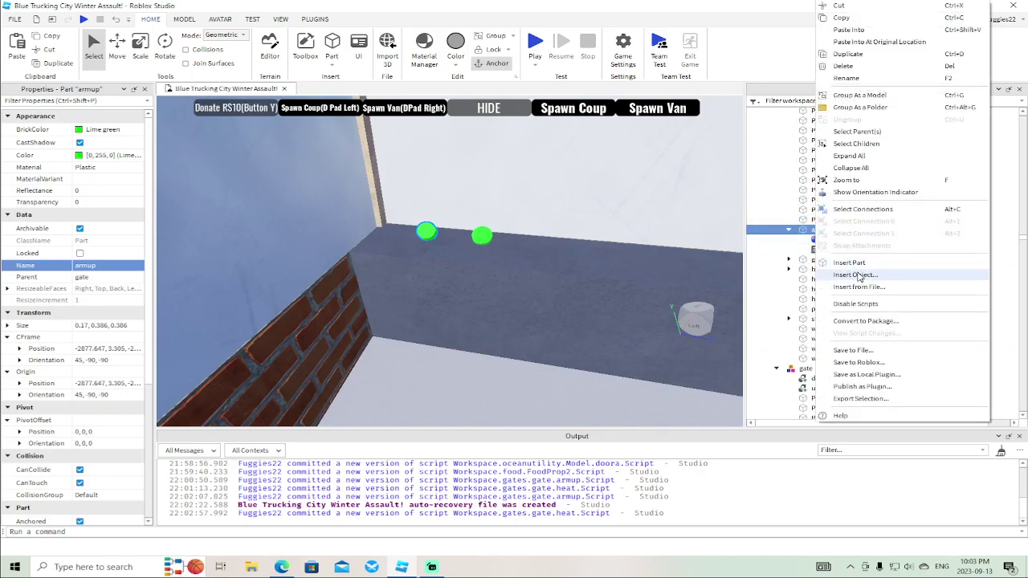
click(859, 277)
right_click(823, 234)
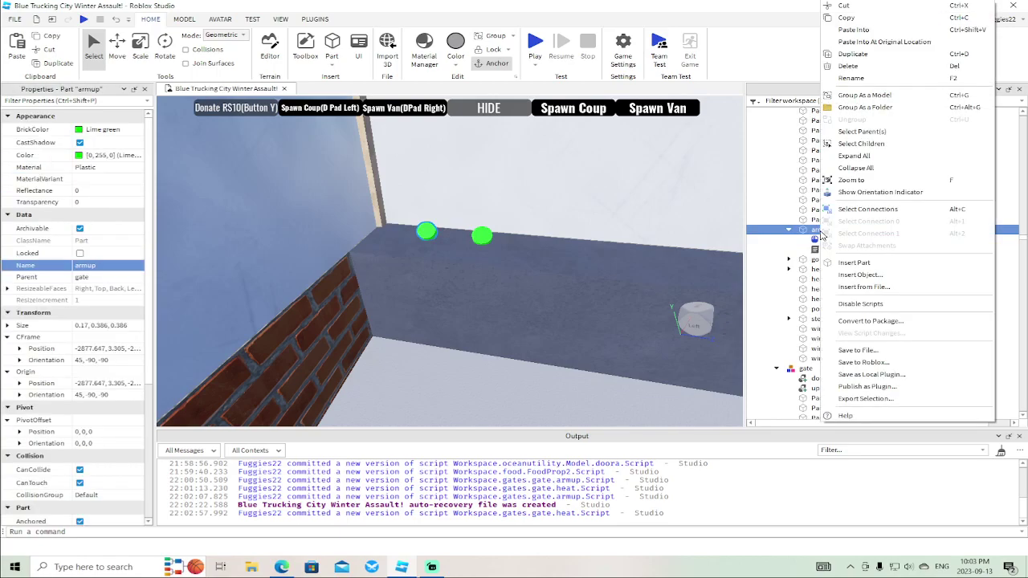
click(869, 277)
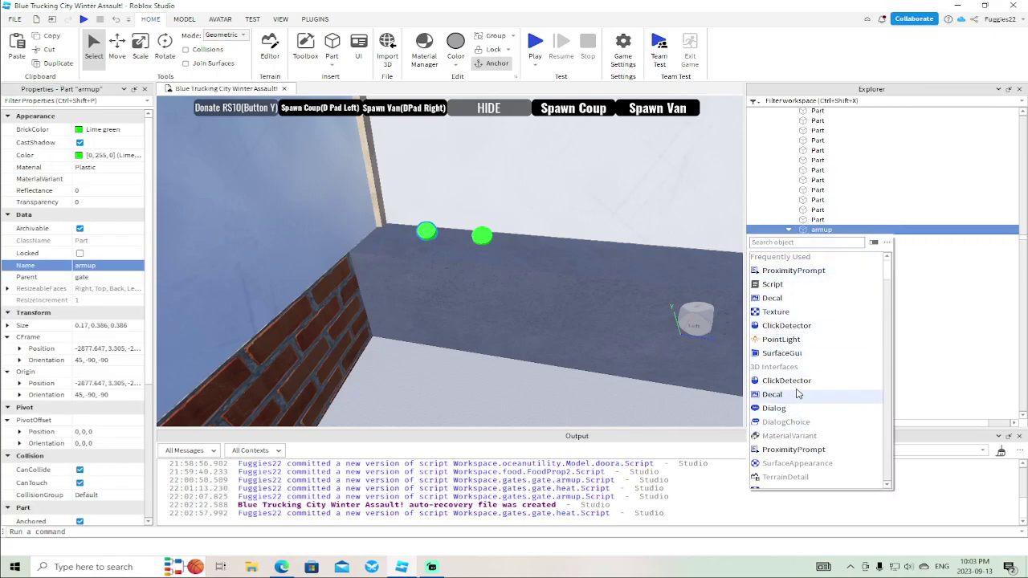
click(794, 271)
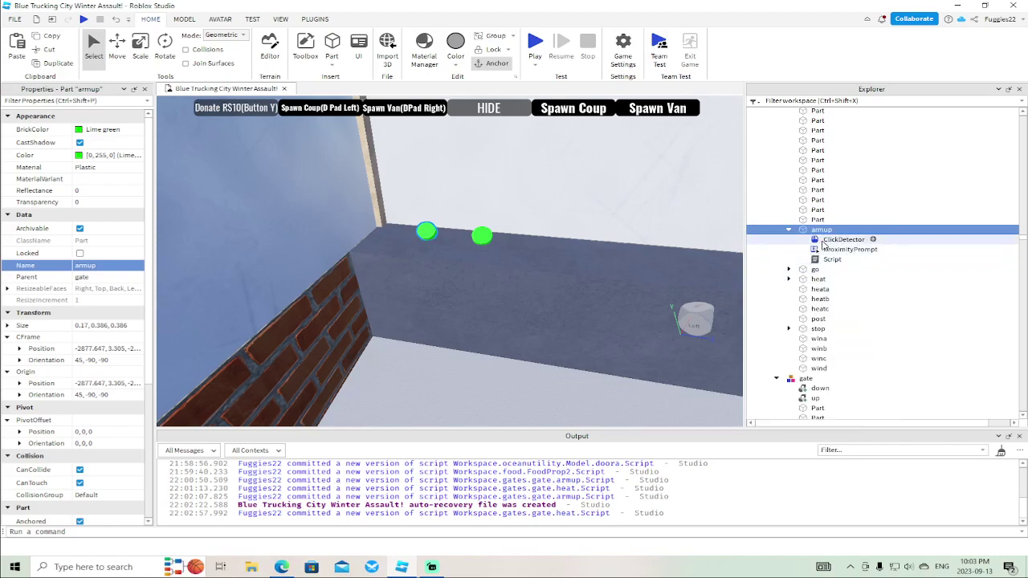
click(828, 240)
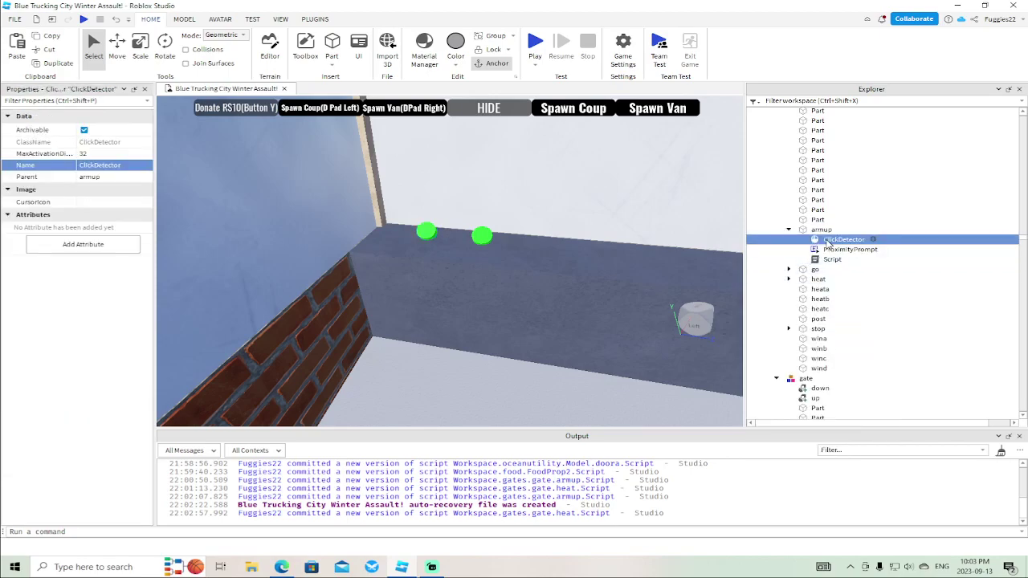
key(Delete)
Set the third gate's armup ProximityPrompt ActionText to open and turn off RequiresLineOfSight
click(830, 241)
click(115, 141)
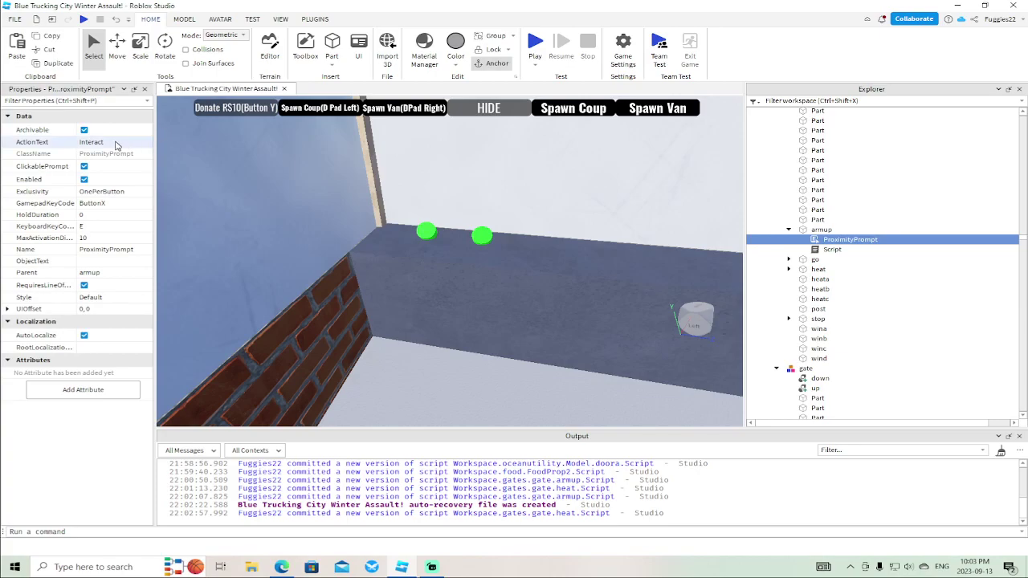
text(open)
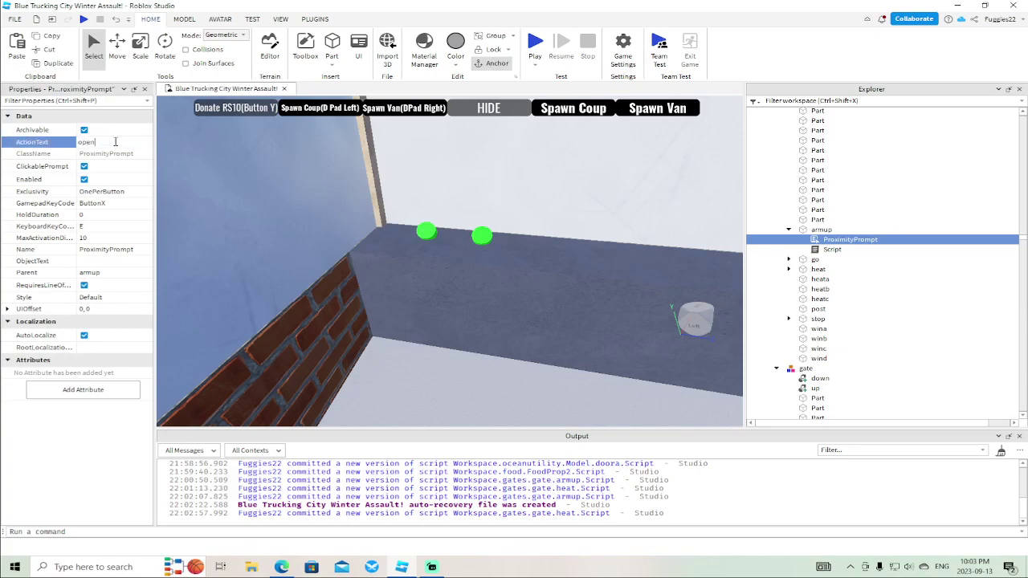
click(84, 286)
Open the third gate's armup script and set its initial wait to .1 seconds
double_click(832, 249)
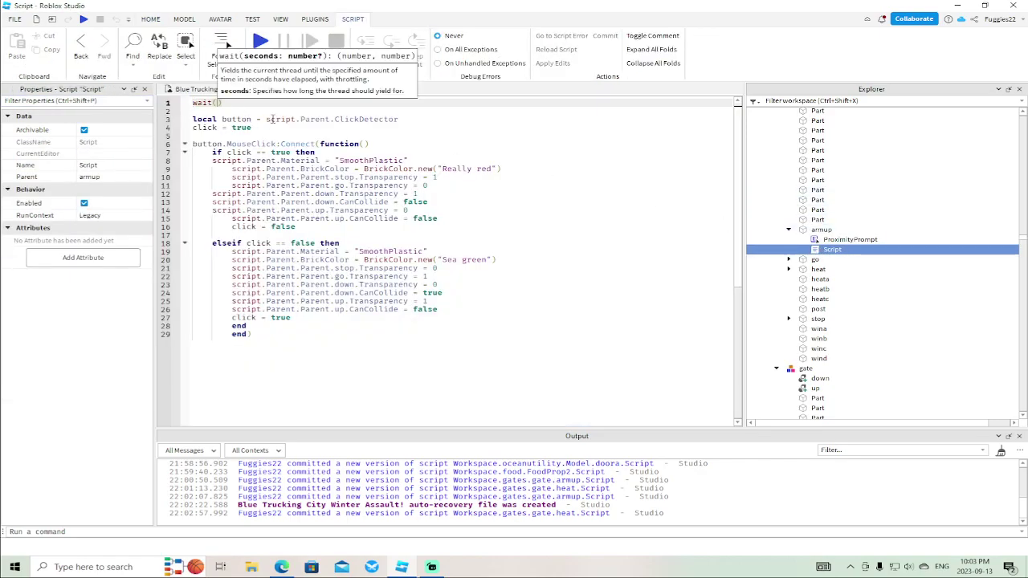
text(/1)
key(BackSpace)
key(BackSpace)
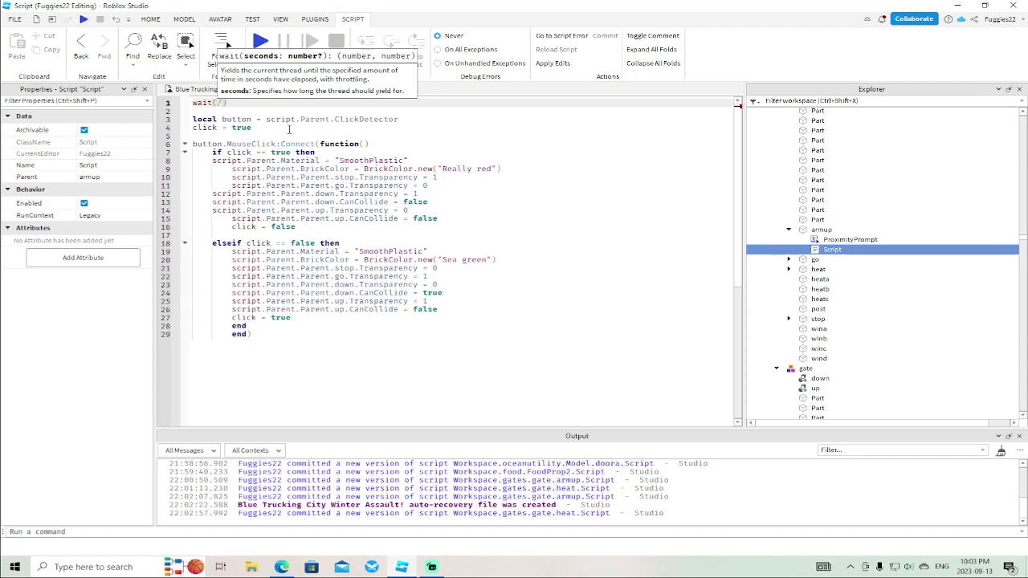
text(.1)
Make the button variable in the third gate's armup script reference script.Parent.ProximityPrompt instead of ClickDetector
click(422, 119)
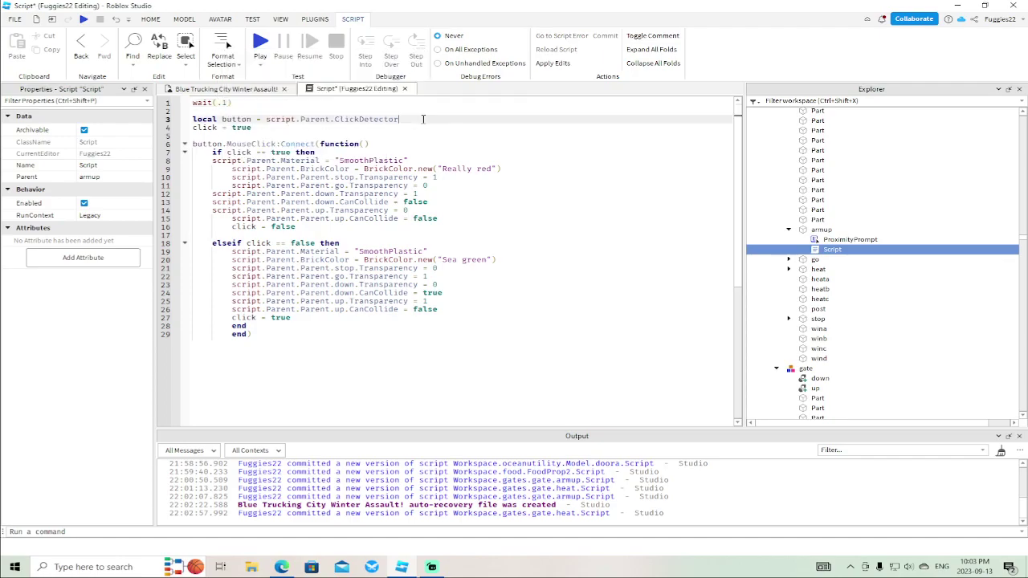
key(BackSpace)
key(BackSpace)
key(BackSpace)
key(BackSpace)
key(BackSpace)
key(BackSpace)
key(BackSpace)
key(BackSpace)
key(BackSpace)
text(P)
key(Down)
key(Tab)
Replace the MouseClick event in the third gate's armup script with the ProximityPrompt's trigger event and close the script
click(278, 143)
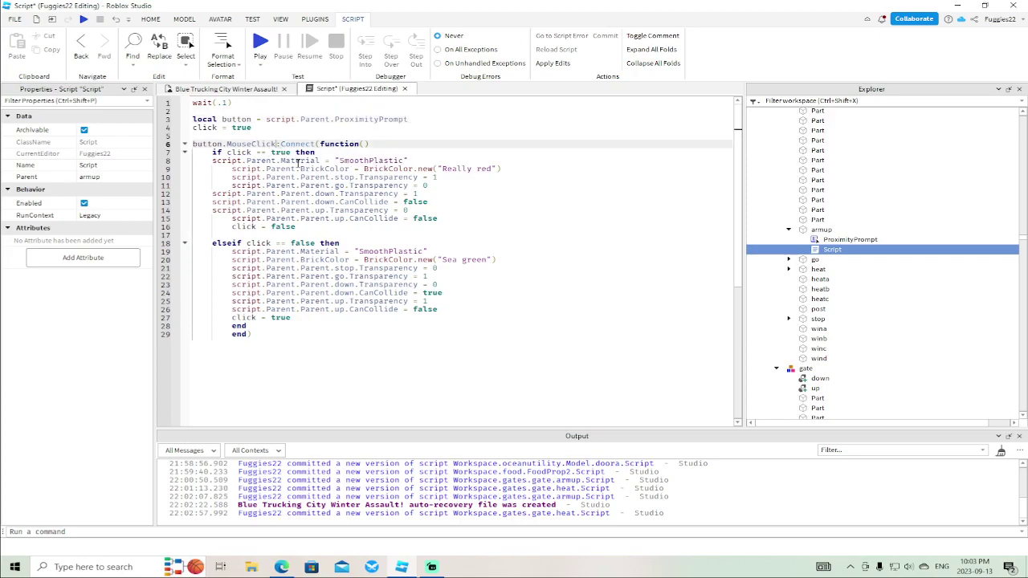
key(BackSpace)
key(BackSpace)
key(BackSpace)
key(BackSpace)
key(BackSpace)
key(BackSpace)
key(BackSpace)
key(BackSpace)
key(BackSpace)
key(BackSpace)
text(t)
key(Tab)
click(404, 88)
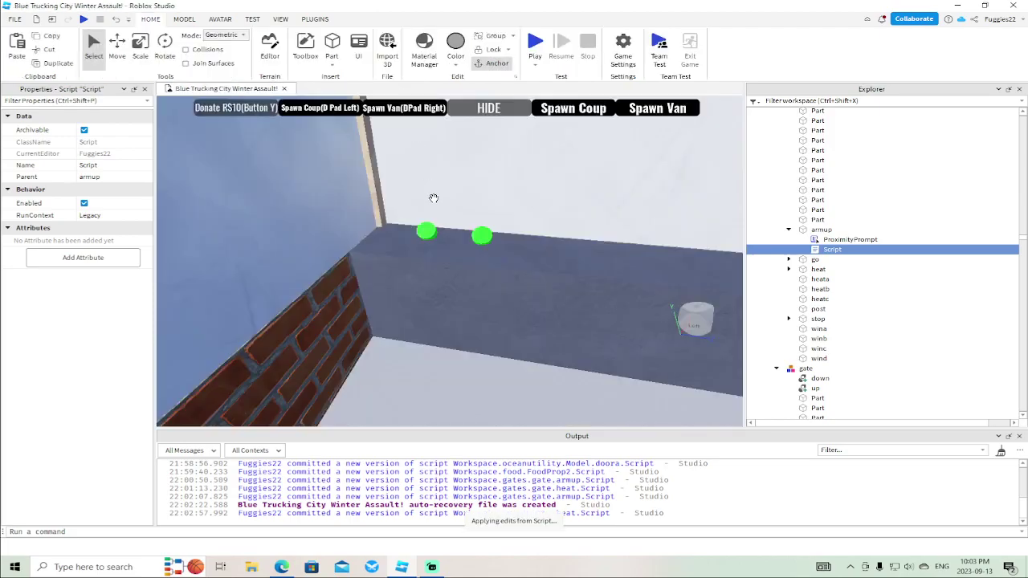
Insert a ProximityPrompt into the third gate's heat button and delete its ClickDetector
click(482, 235)
click(789, 269)
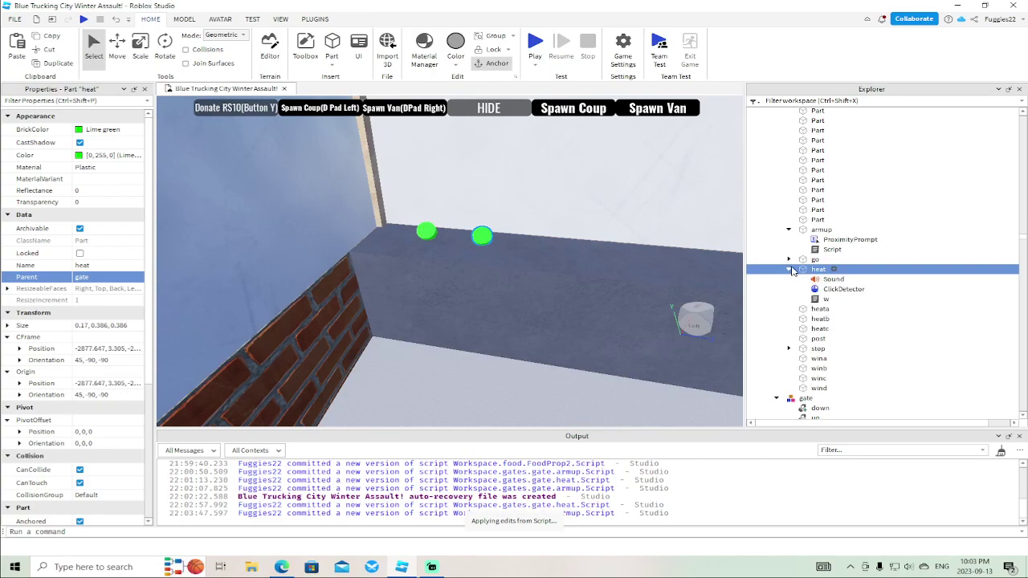
right_click(819, 272)
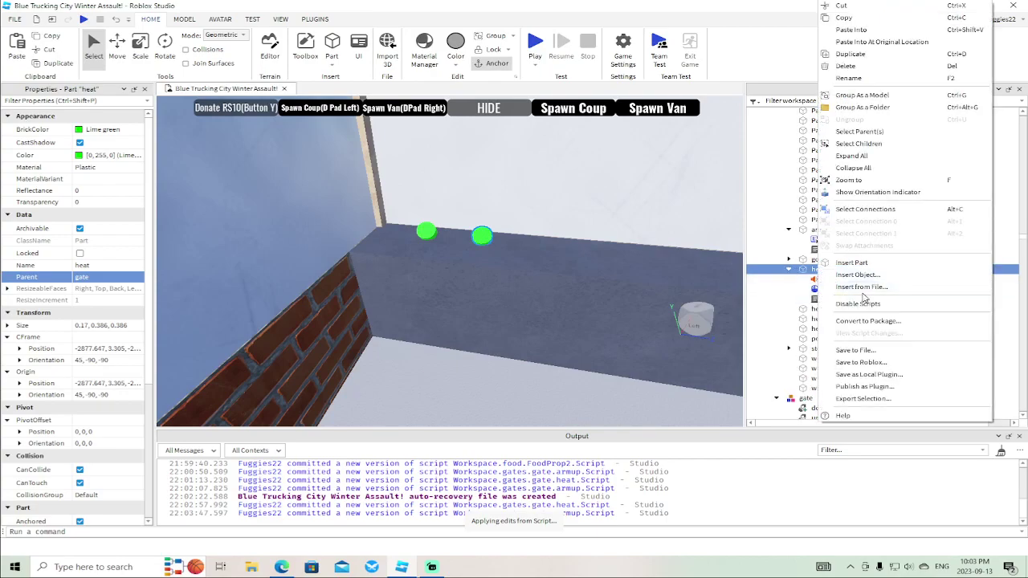
click(863, 282)
click(789, 311)
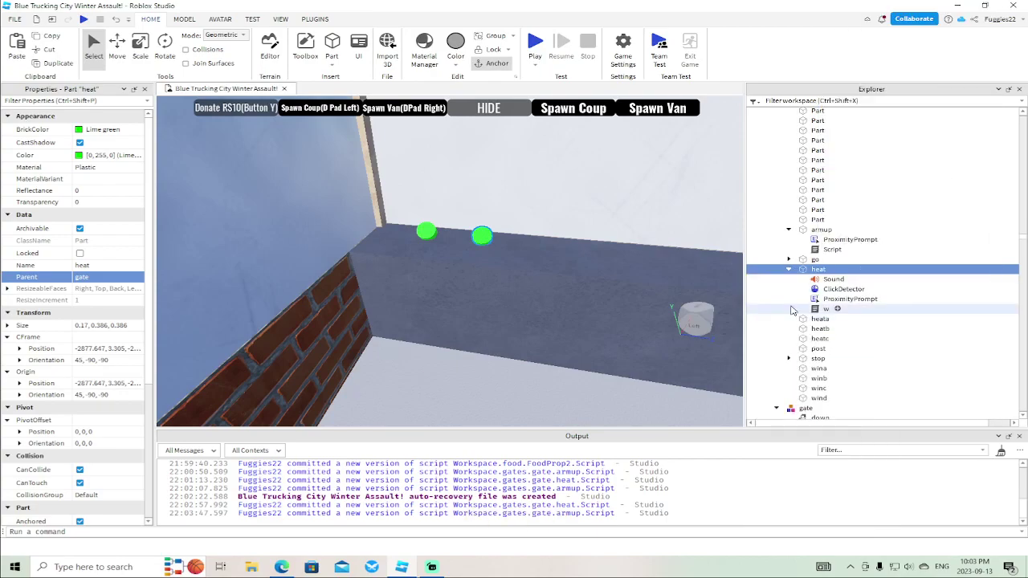
click(829, 290)
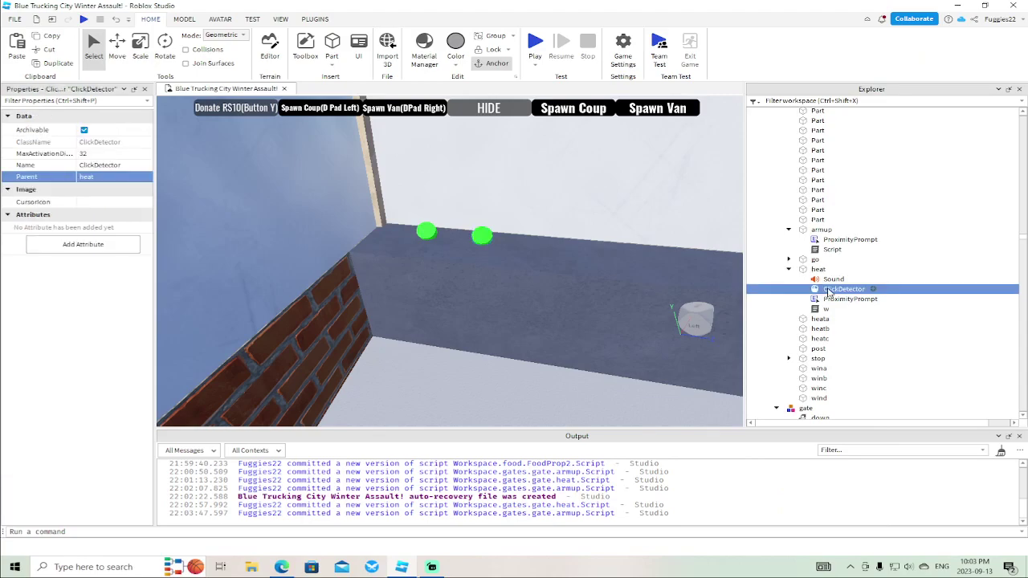
key(Delete)
Set the third gate's heat ProximityPrompt ActionText to heat and turn off RequiresLineOfSight
click(829, 291)
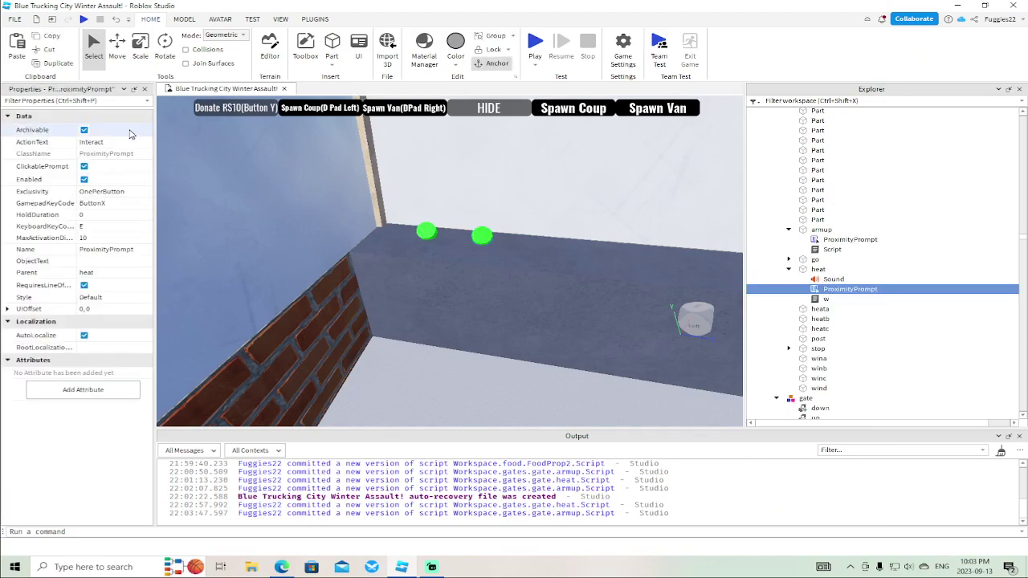
click(127, 140)
text(heat)
click(84, 285)
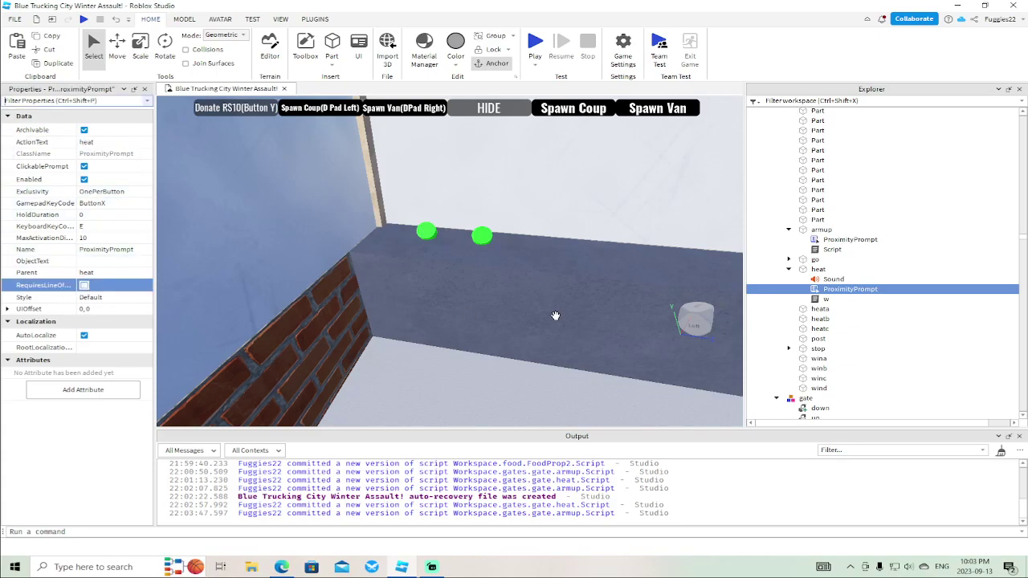
In the third gate's heat script w, set the initial wait to .1 and make the button variable reference script.Parent.ProximityPrompt
double_click(827, 299)
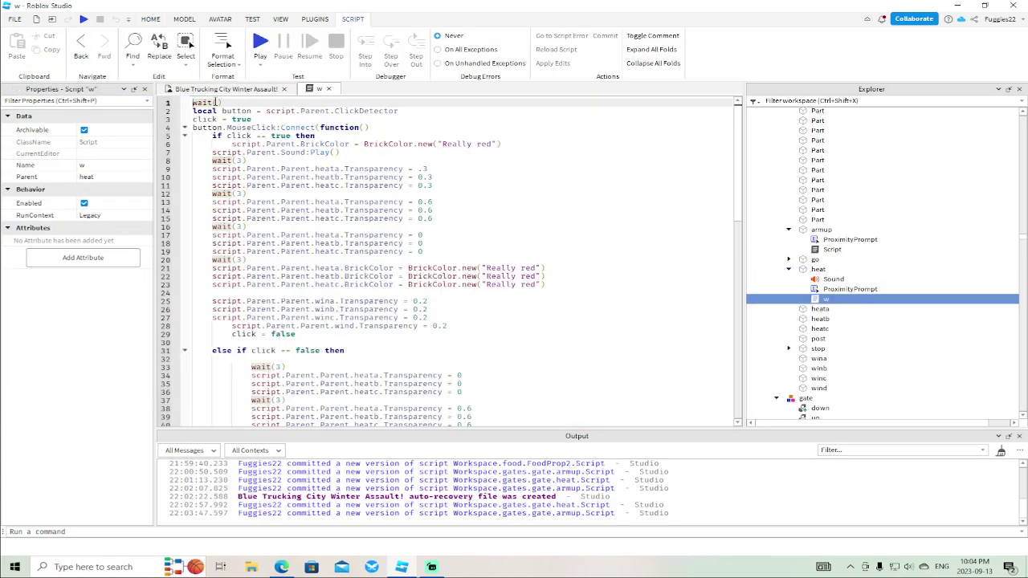
click(218, 103)
text(.1)
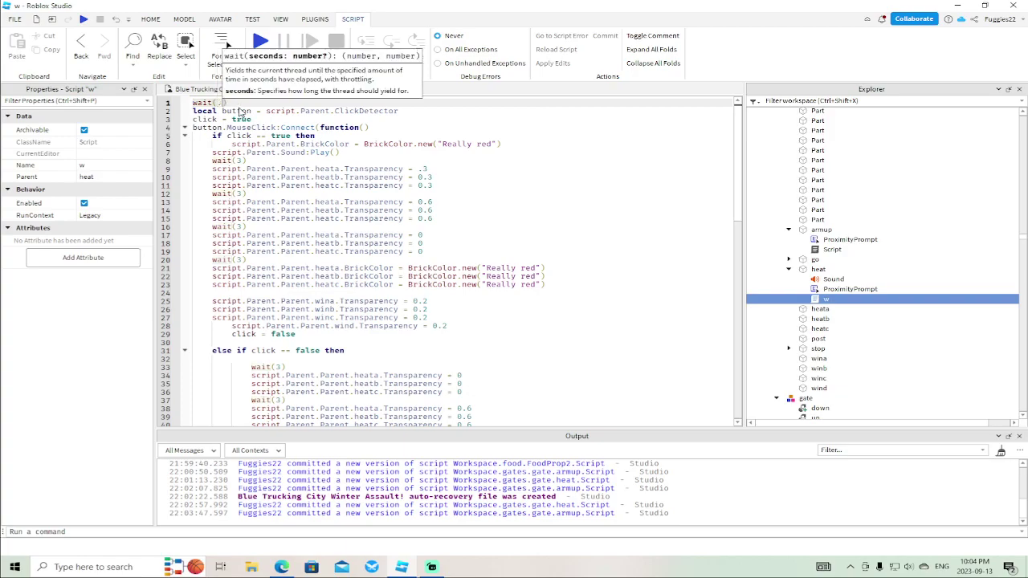
click(410, 111)
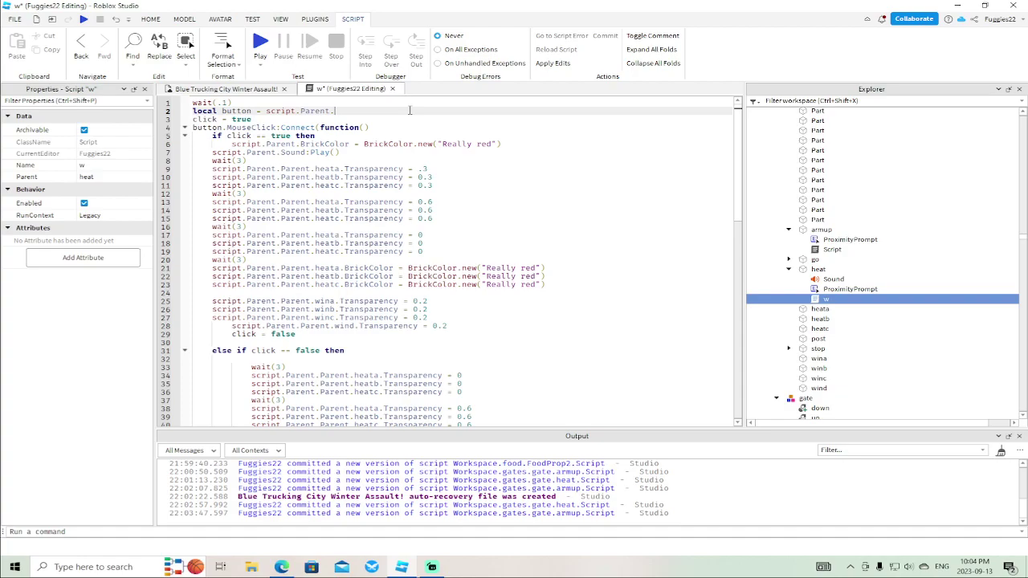
text(pt.Parent.ProximityPrompt)
key(Tab)
Replace the MouseClick event in the third gate's heat script with TriggerEnded
click(277, 129)
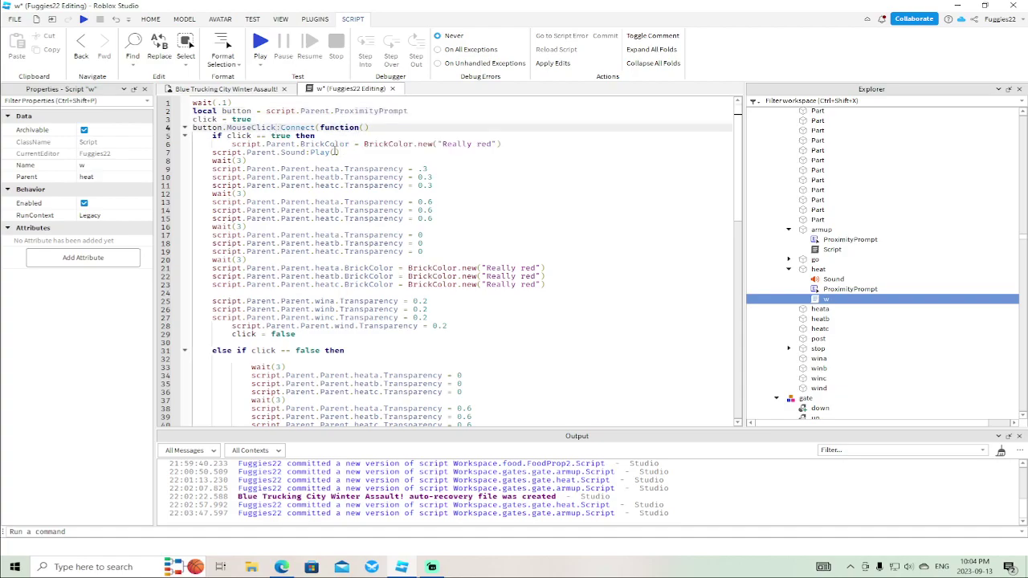
key(BackSpace)
key(BackSpace)
key(BackSpace)
key(BackSpace)
key(BackSpace)
key(BackSpace)
key(BackSpace)
key(BackSpace)
key(BackSpace)
key(BackSpace)
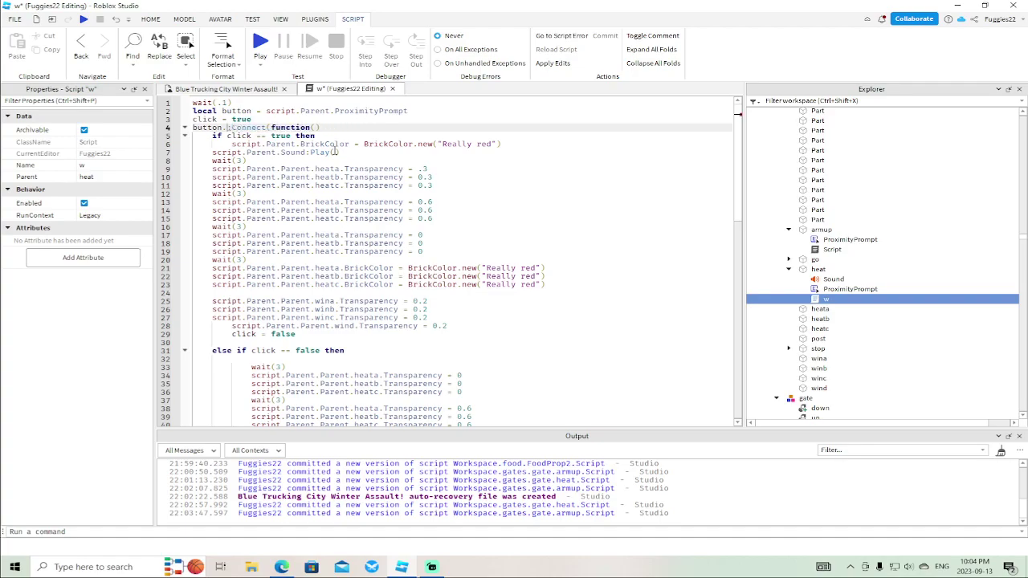
text(TriggerEnded)
key(Tab)
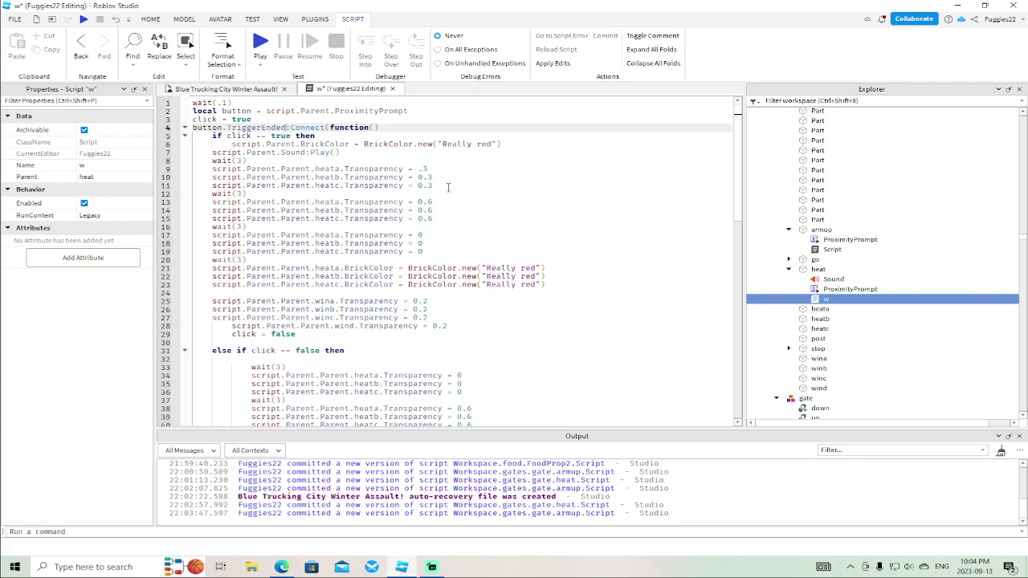
Merge else if into elseif in the heat script, remove the surplus end so the function closes with end), and close the script
scroll(448, 188, down, 2)
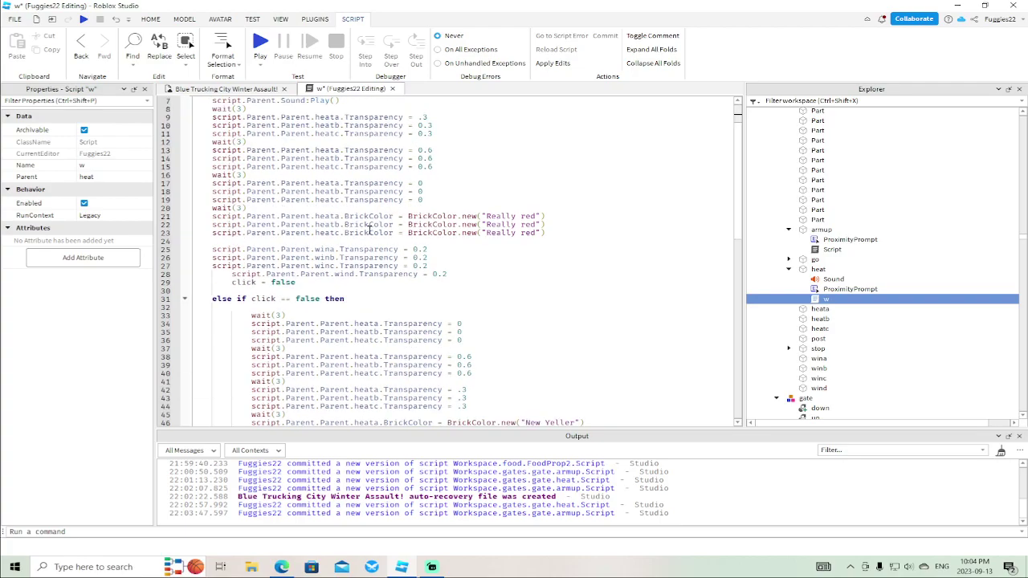
click(239, 299)
key(BackSpace)
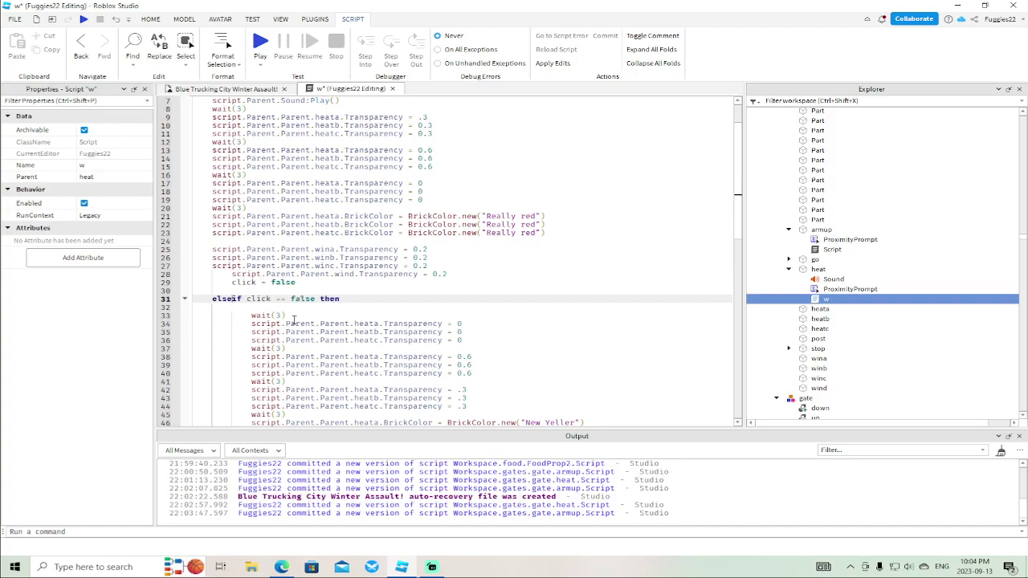
drag(740, 237, 752, 367)
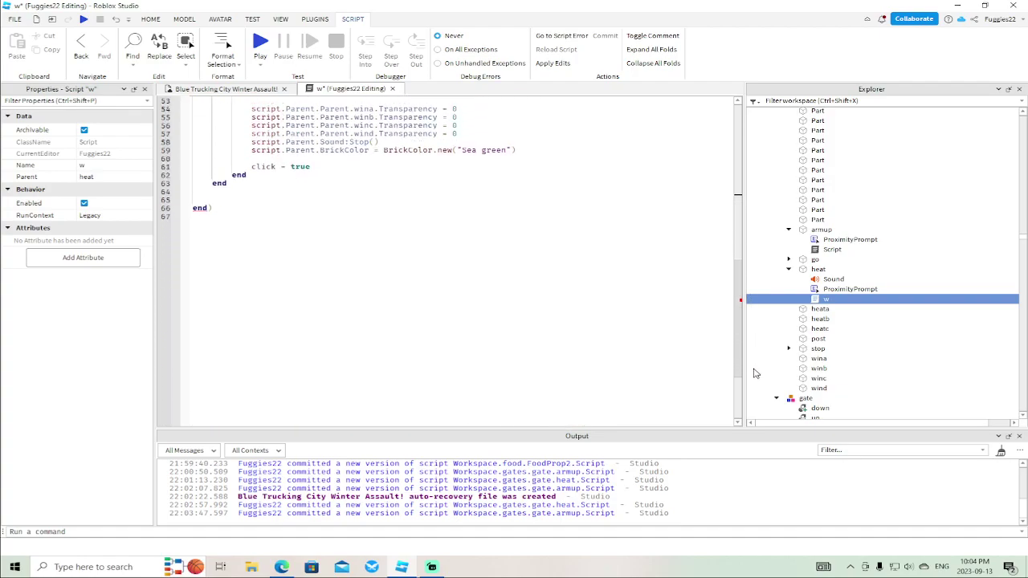
click(226, 200)
key(BackSpace)
key(BackSpace)
key(BackSpace)
key(BackSpace)
key(BackSpace)
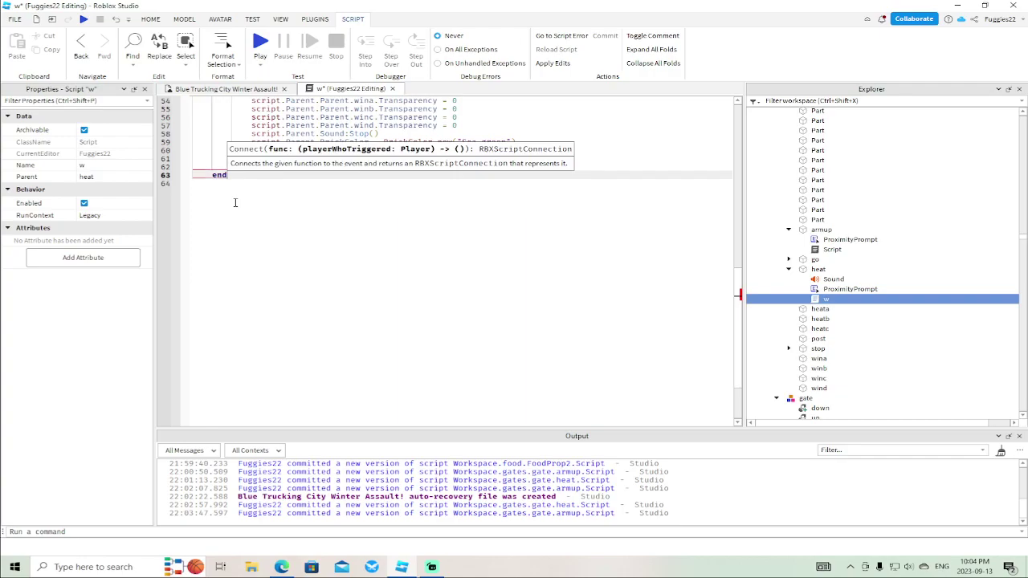
text())
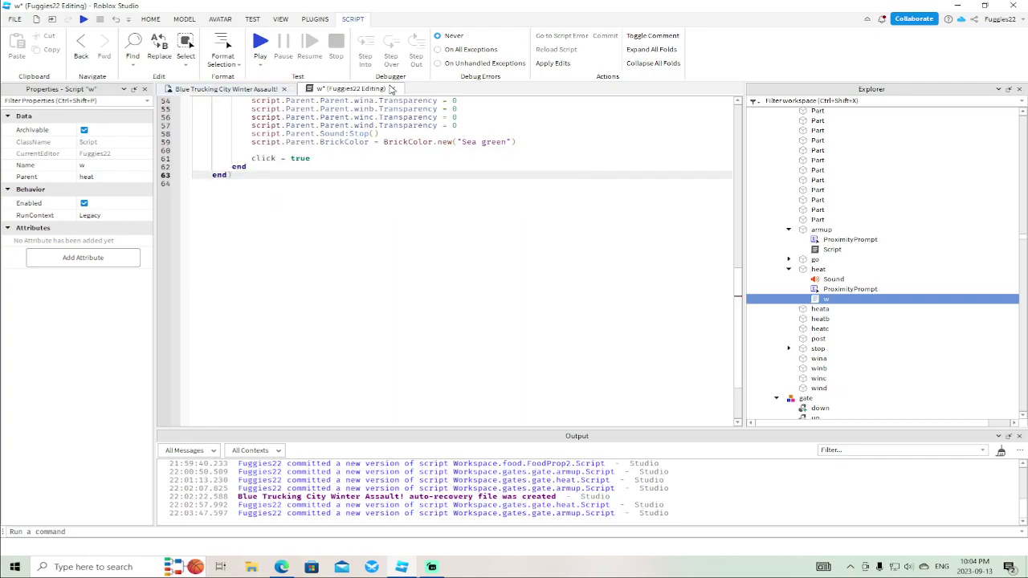
click(392, 89)
Go to the fourth gate booth and insert a ProximityPrompt into its armup button
right_drag(458, 197, 458, 198)
key(w)
key(w)
click(398, 226)
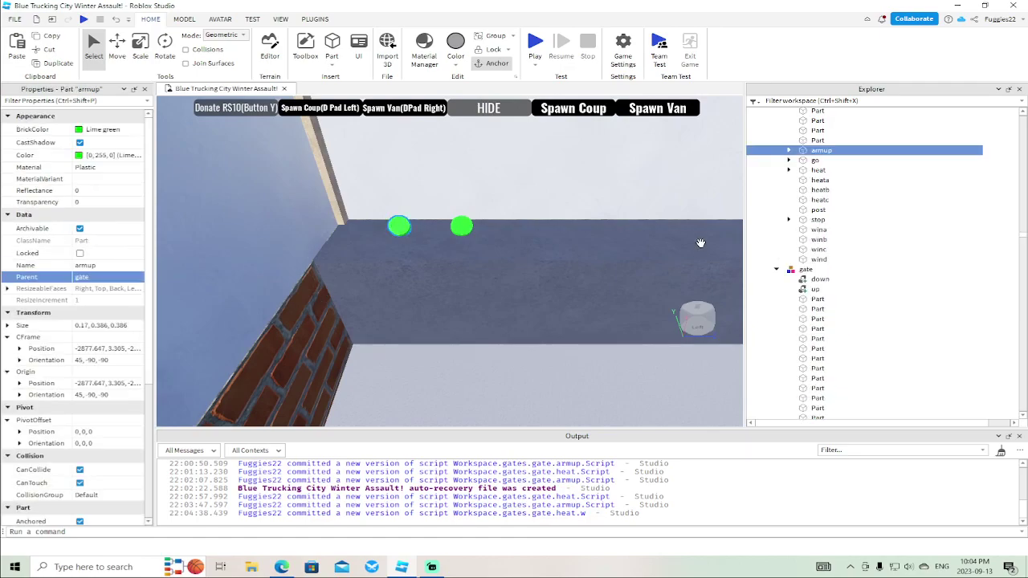
click(788, 150)
right_click(818, 152)
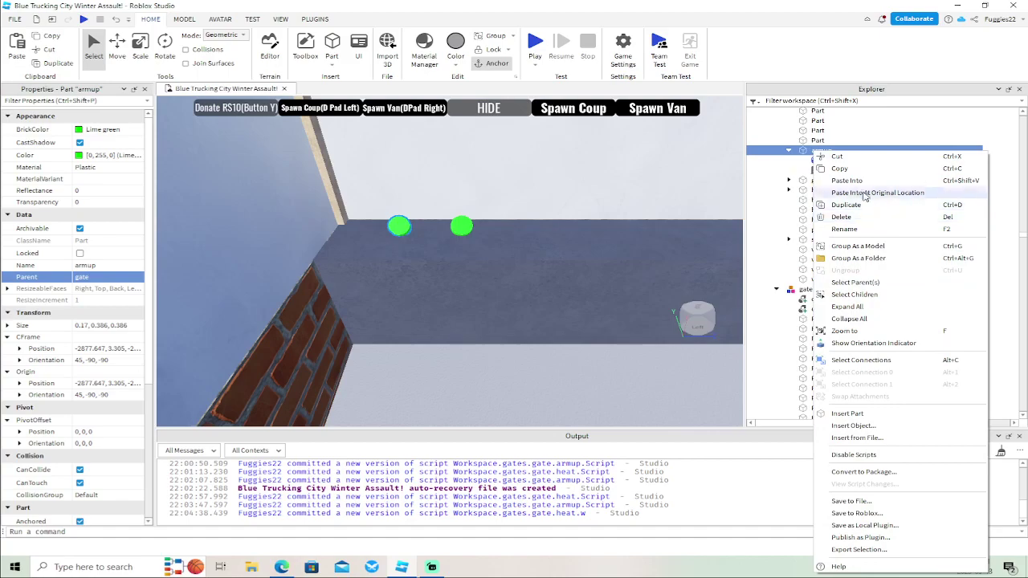
click(876, 427)
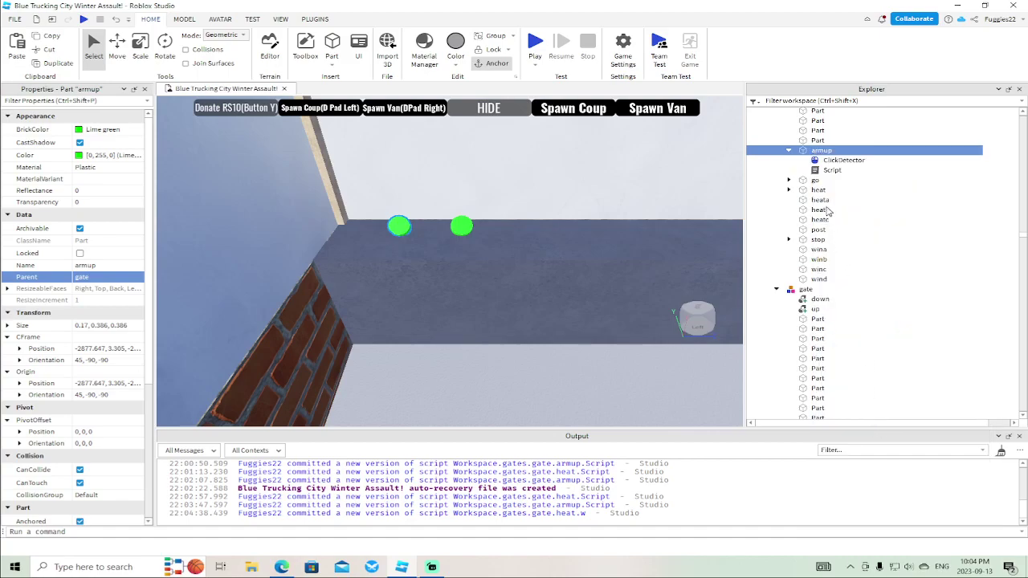
click(835, 160)
click(820, 151)
right_click(815, 149)
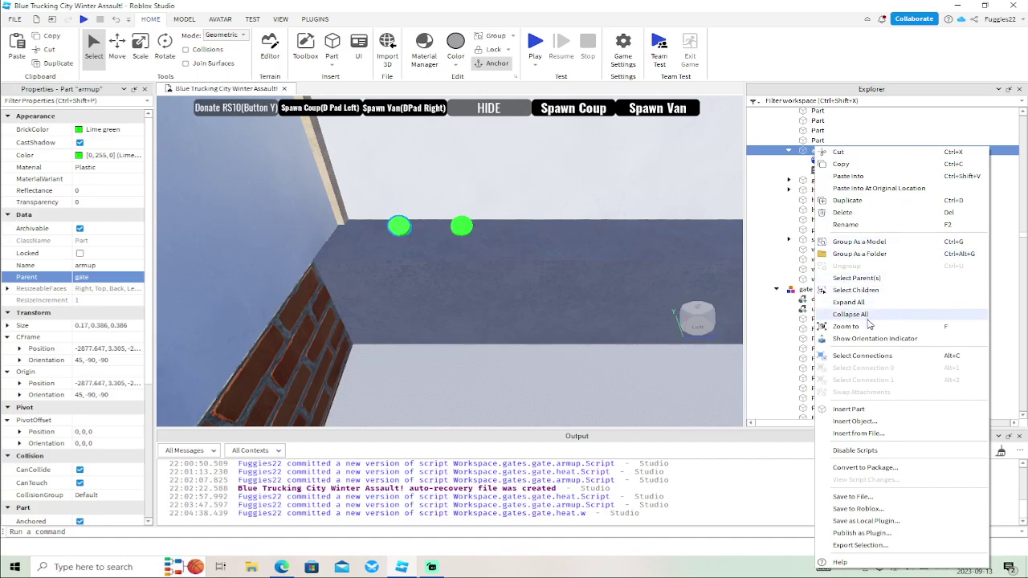
click(874, 421)
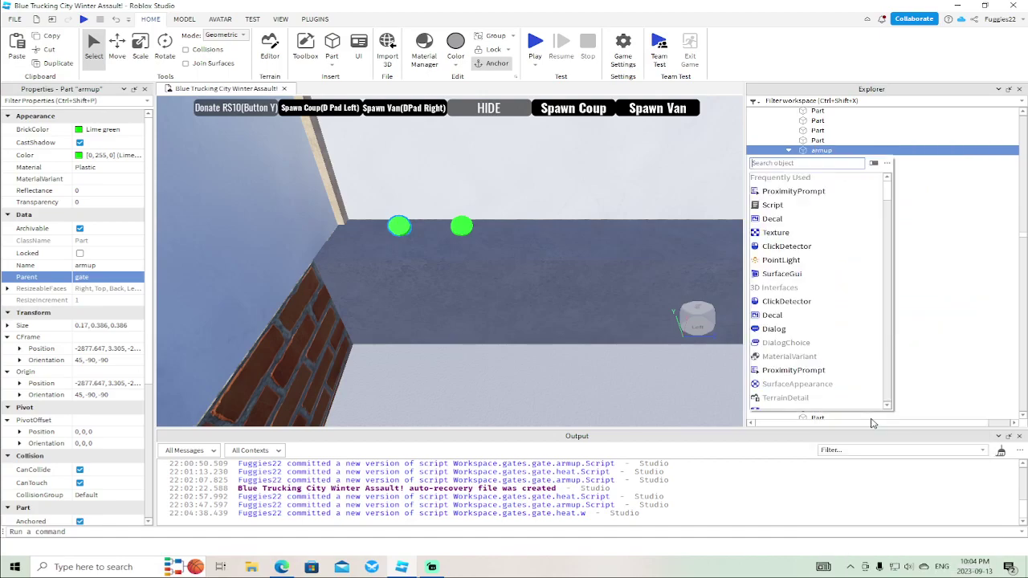
click(791, 192)
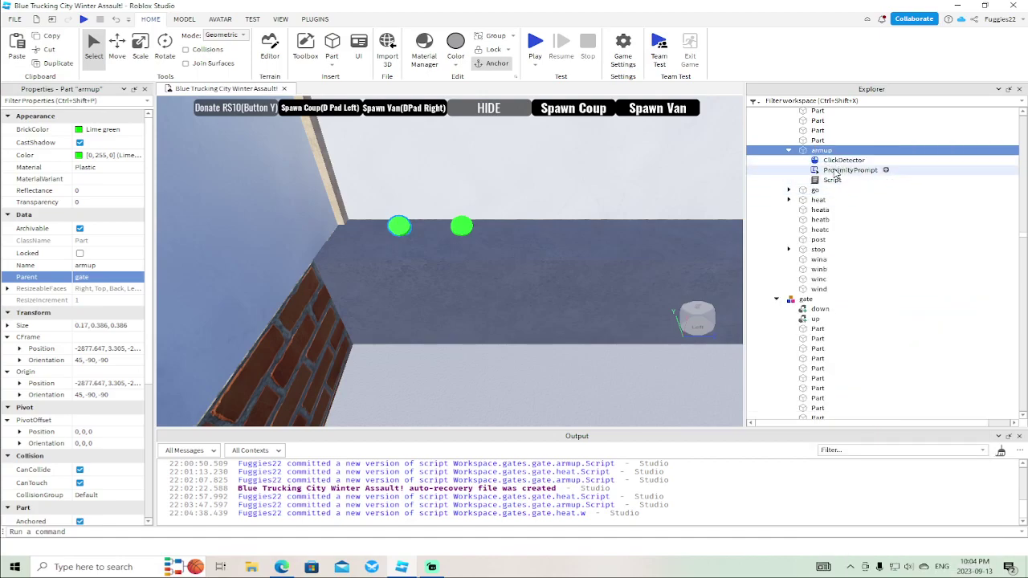
Set the fourth gate's armup ProximityPrompt ActionText to open and turn off RequiresLineOfSight
click(113, 141)
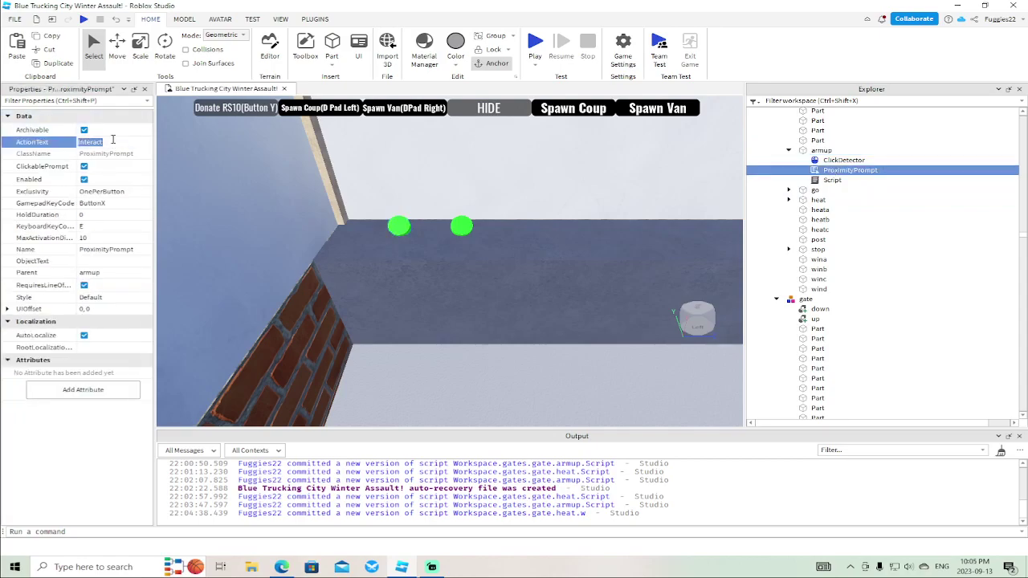
text(op)
click(87, 286)
Delete the ClickDetector from the fourth gate's armup button
click(821, 150)
click(824, 160)
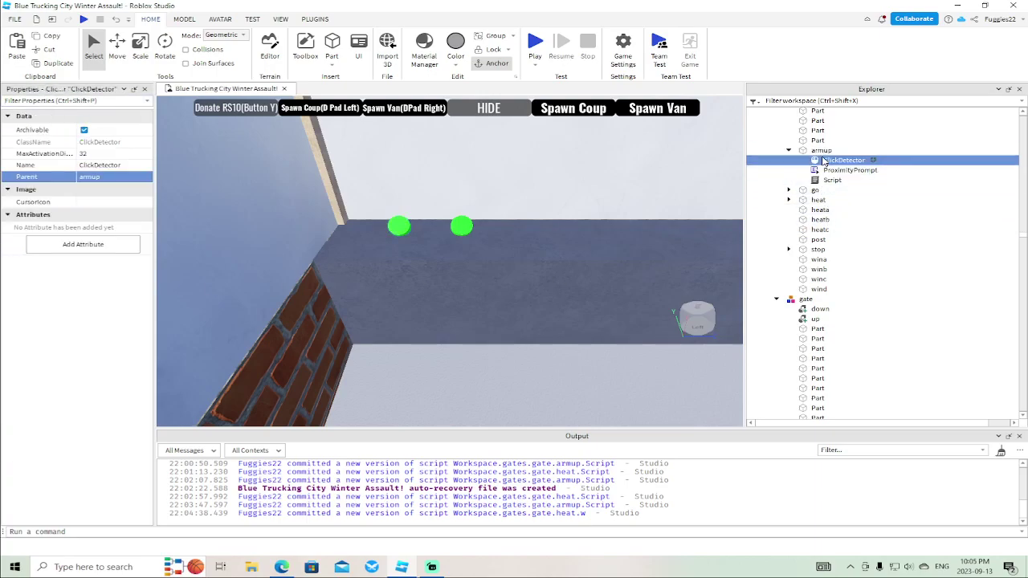
key(Delete)
Open the fourth gate's armup script and set its initial wait to .1 seconds
click(803, 170)
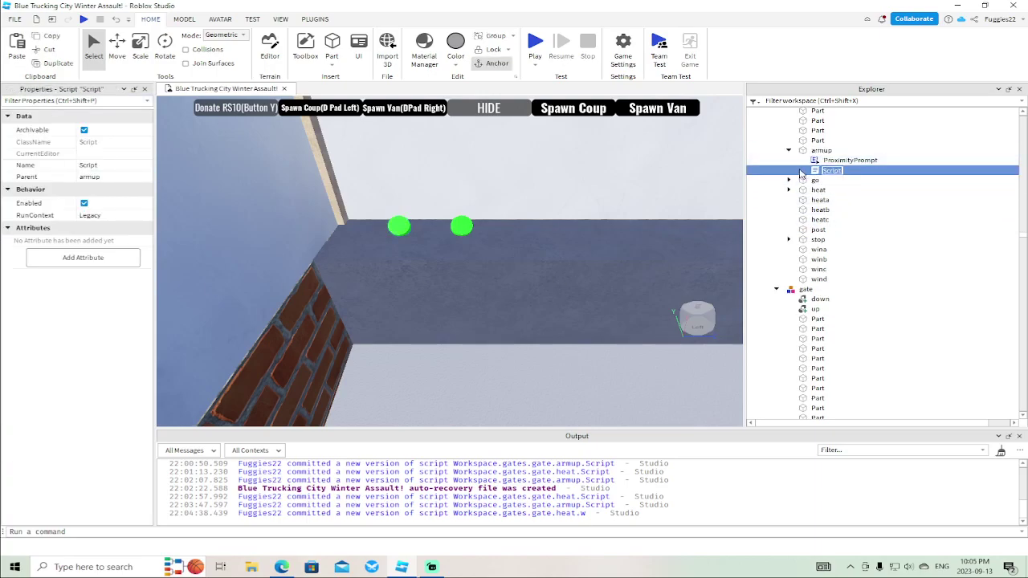
double_click(827, 170)
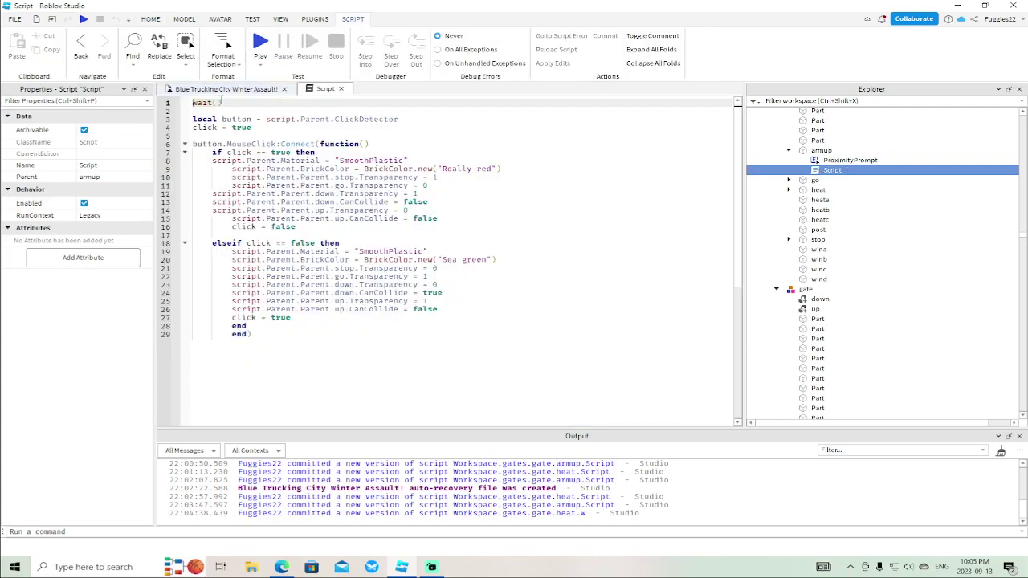
text(()
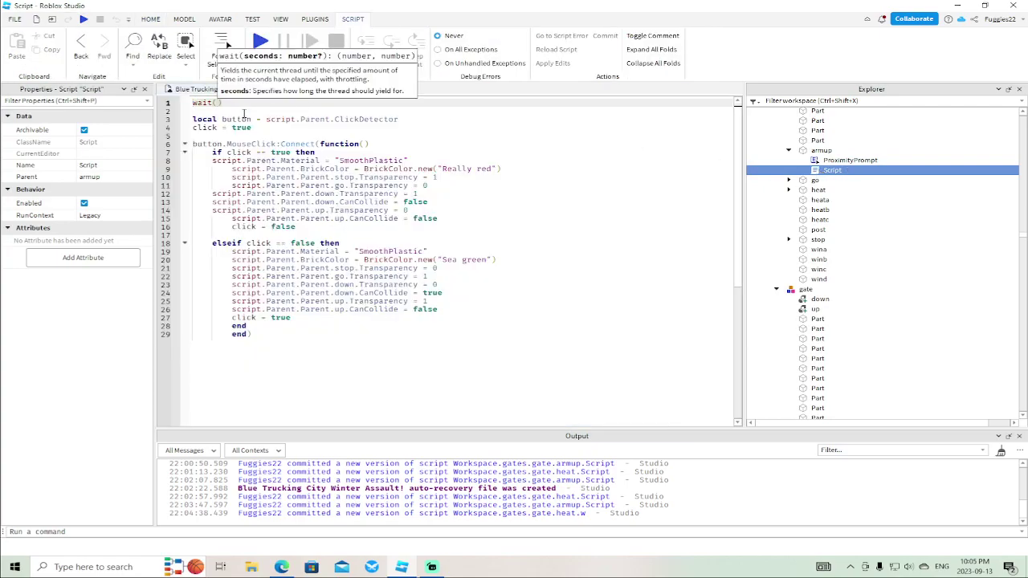
text(.1)
Make the button variable in the fourth gate's armup script reference script.Parent.ProximityPrompt instead of ClickDetector
click(440, 121)
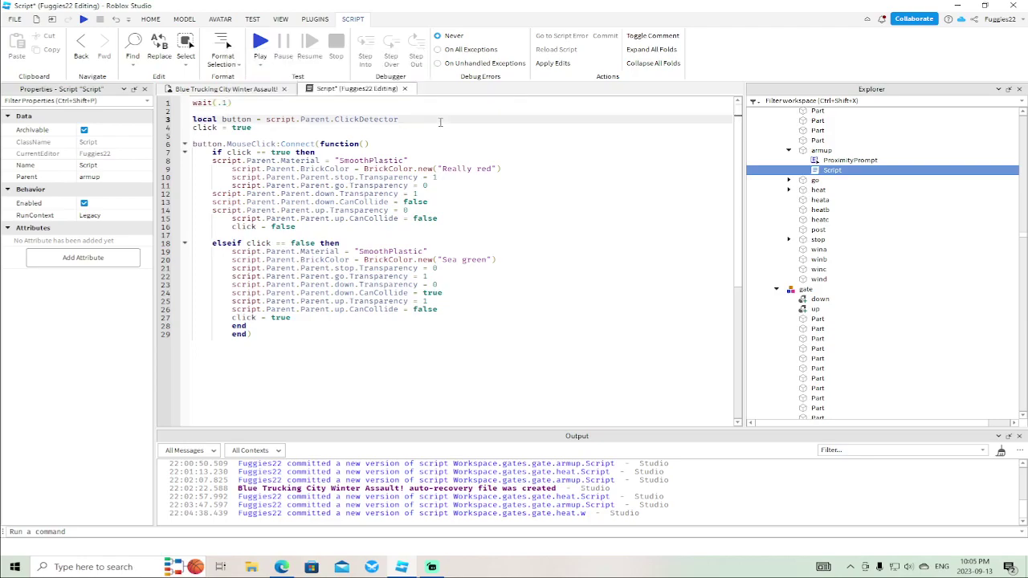
key(BackSpace)
key(BackSpace)
key(BackSpace)
key(BackSpace)
key(BackSpace)
key(BackSpace)
key(BackSpace)
text(p)
key(Down)
key(Return)
Replace the MouseClick event in the fourth gate's armup script with TriggerEnded and close the script
click(277, 143)
key(BackSpace)
key(BackSpace)
key(BackSpace)
key(BackSpace)
key(BackSpace)
key(BackSpace)
key(BackSpace)
key(BackSpace)
key(BackSpace)
key(BackSpace)
text(Tr)
key(Tab)
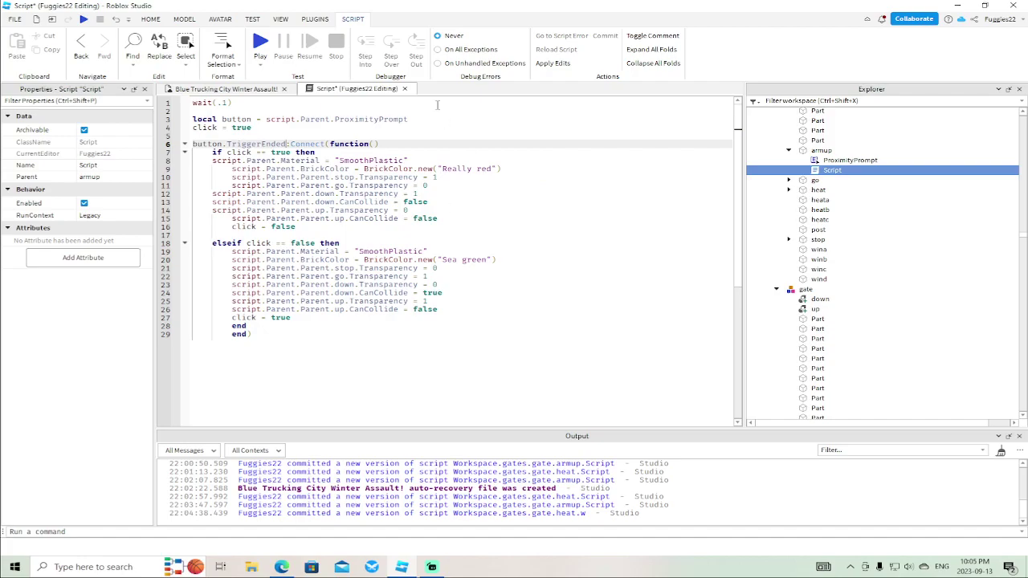
click(404, 88)
Insert a ProximityPrompt into the fourth gate's heat button and delete its ClickDetector
click(459, 222)
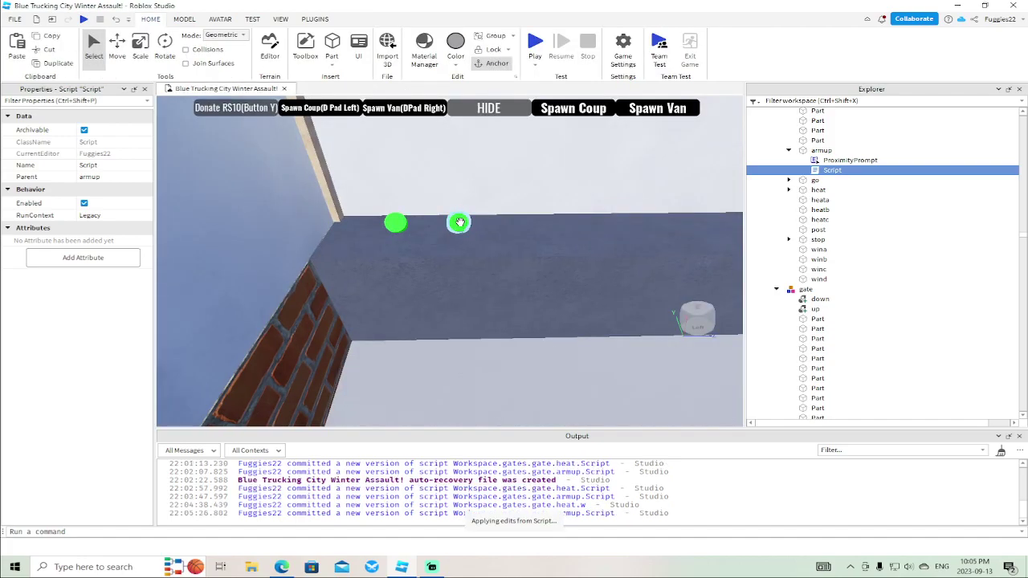
click(788, 189)
right_click(808, 190)
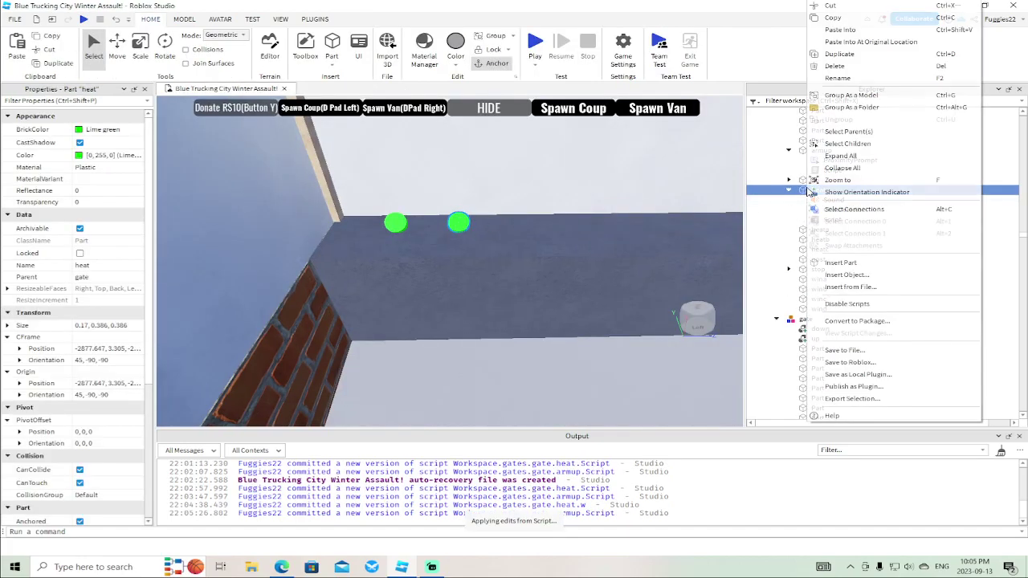
click(847, 275)
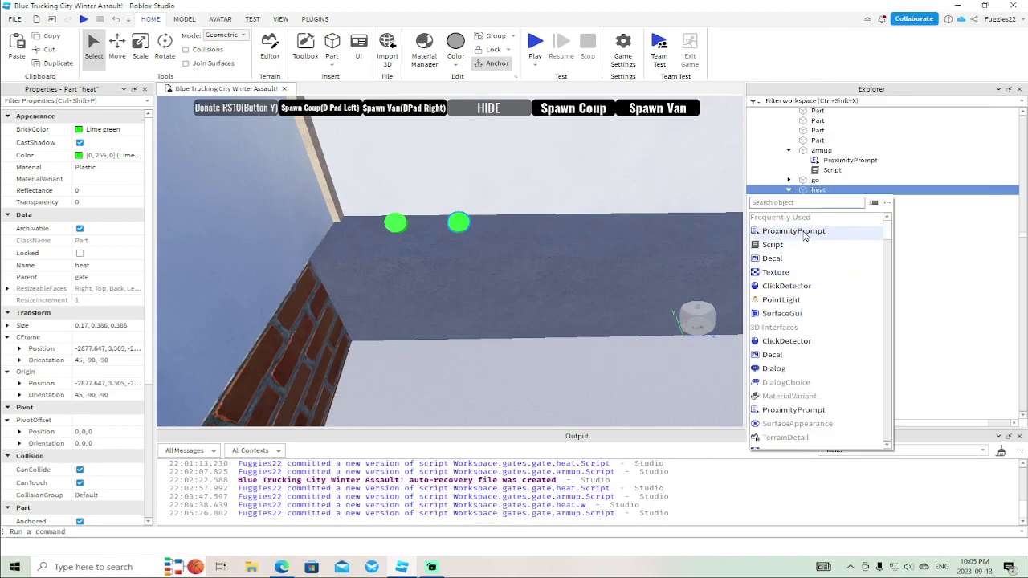
click(851, 225)
click(828, 212)
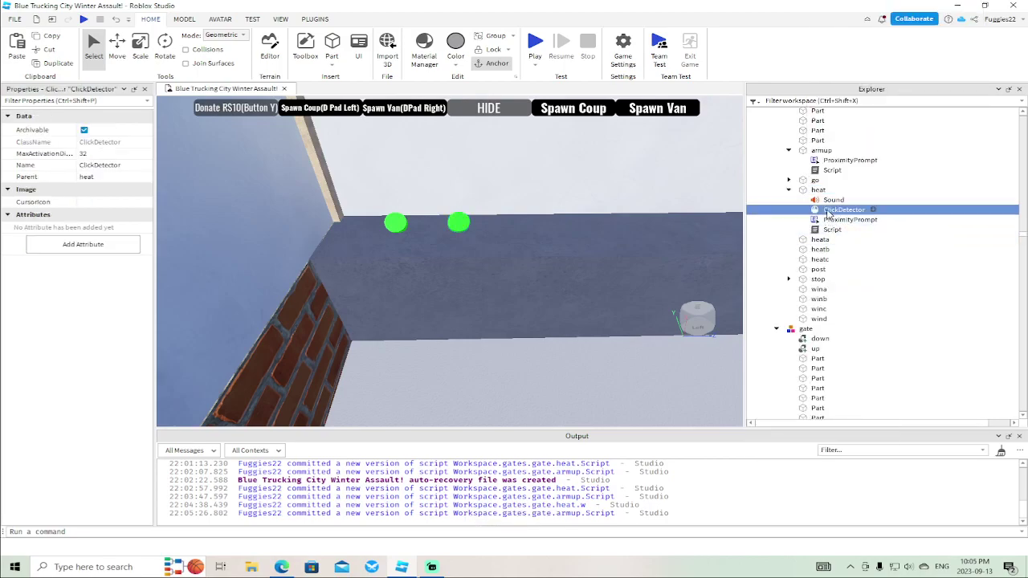
key(Delete)
click(839, 210)
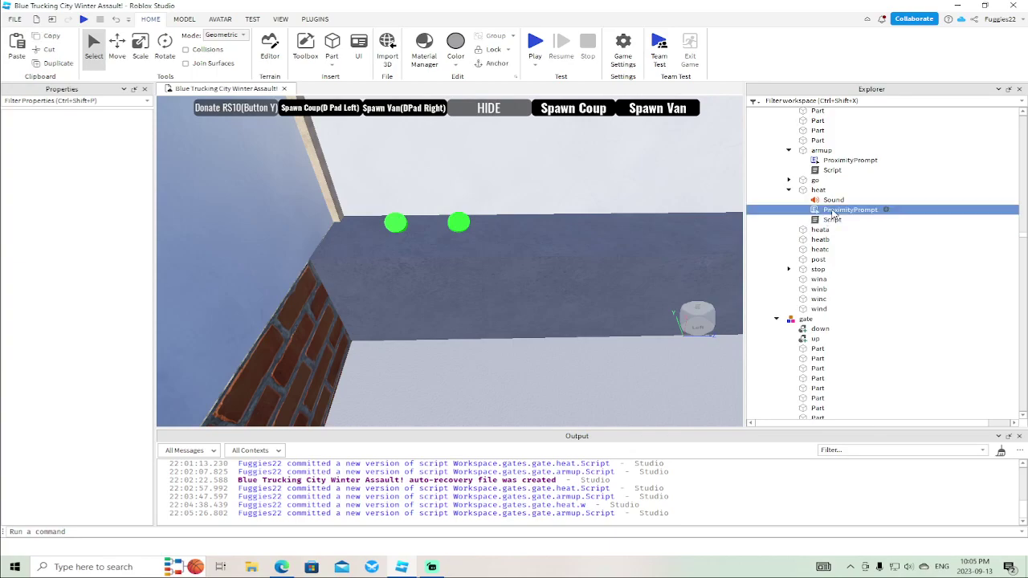
Set the ActionText of the heat button's ProximityPrompt to heat and disable its RequiresLineOfSight option
click(142, 141)
text(heat)
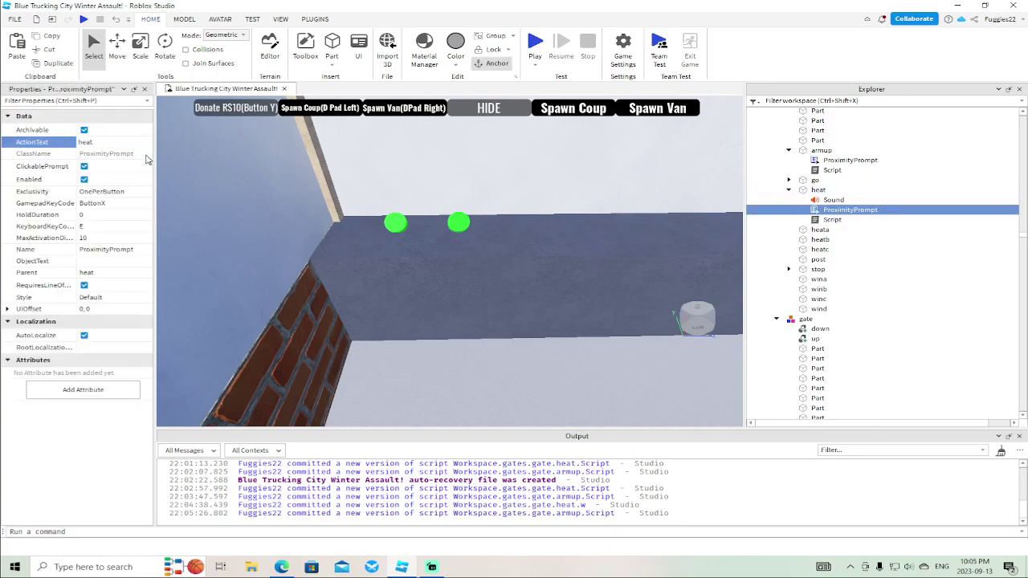
click(85, 285)
Open the fourth gate's heat script and make its button variable reference script.Parent.ProximityPrompt instead of ClickDetector
double_click(830, 219)
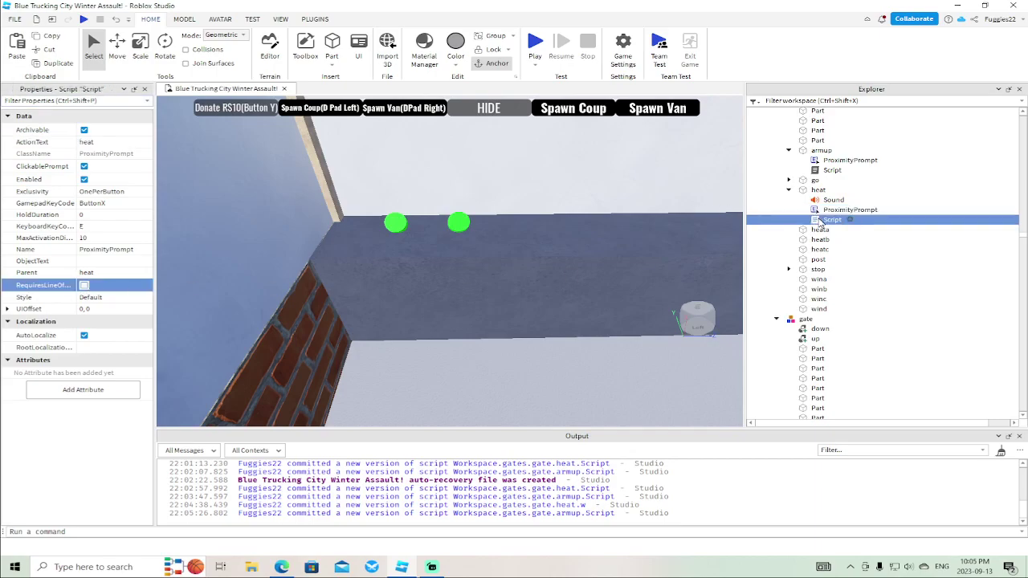
scroll(289, 268, down, 4)
scroll(289, 267, up, 4)
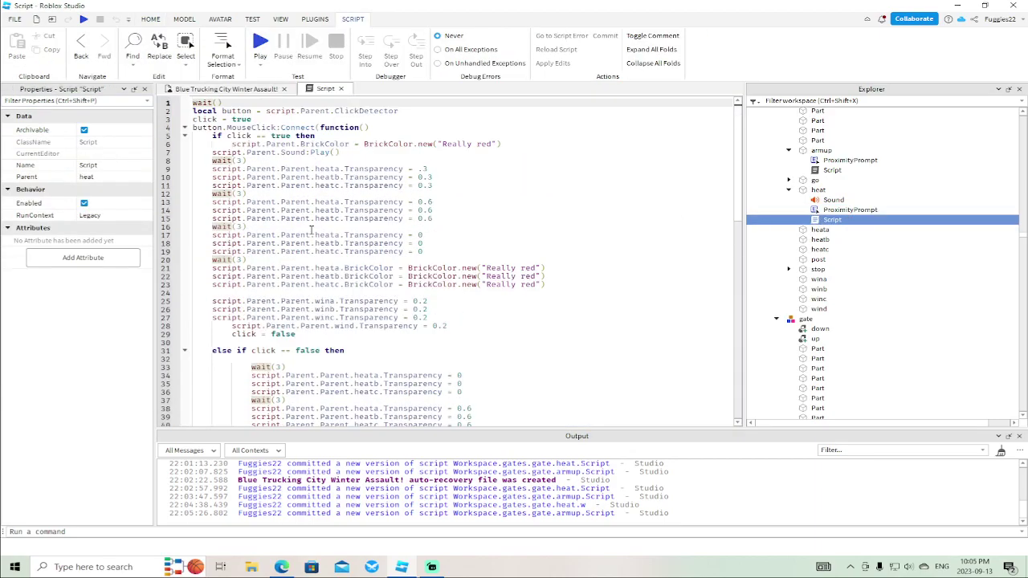
click(409, 111)
key(BackSpace)
key(BackSpace)
key(BackSpace)
key(BackSpace)
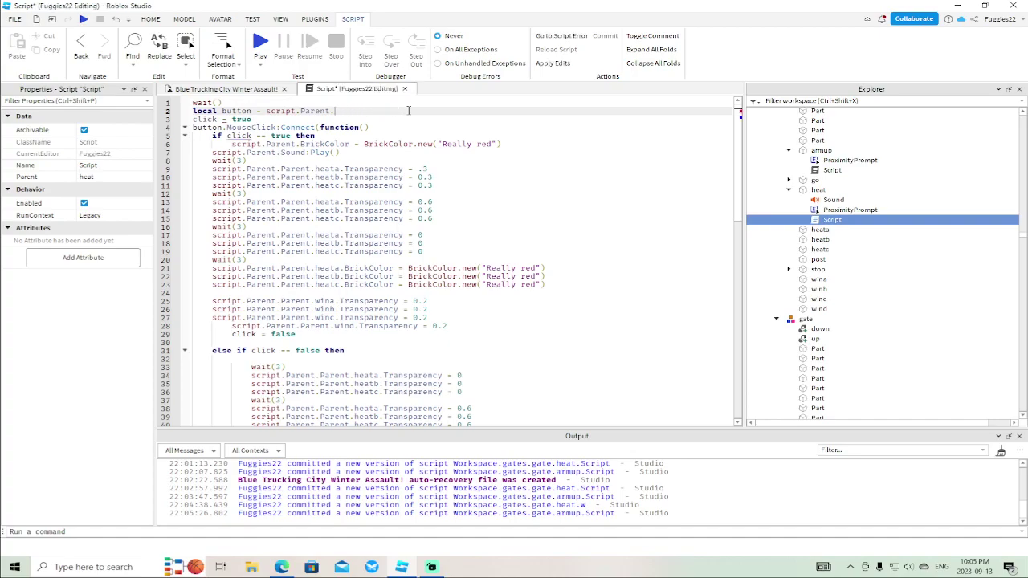
text(P)
key(Down)
key(Tab)
Replace the MouseClick event in the fourth gate's heat script with TriggerEnded and close the script
click(279, 128)
key(BackSpace)
key(BackSpace)
key(BackSpace)
key(BackSpace)
key(BackSpace)
key(BackSpace)
key(BackSpace)
key(BackSpace)
key(BackSpace)
key(BackSpace)
text(Trigger)
key(Tab)
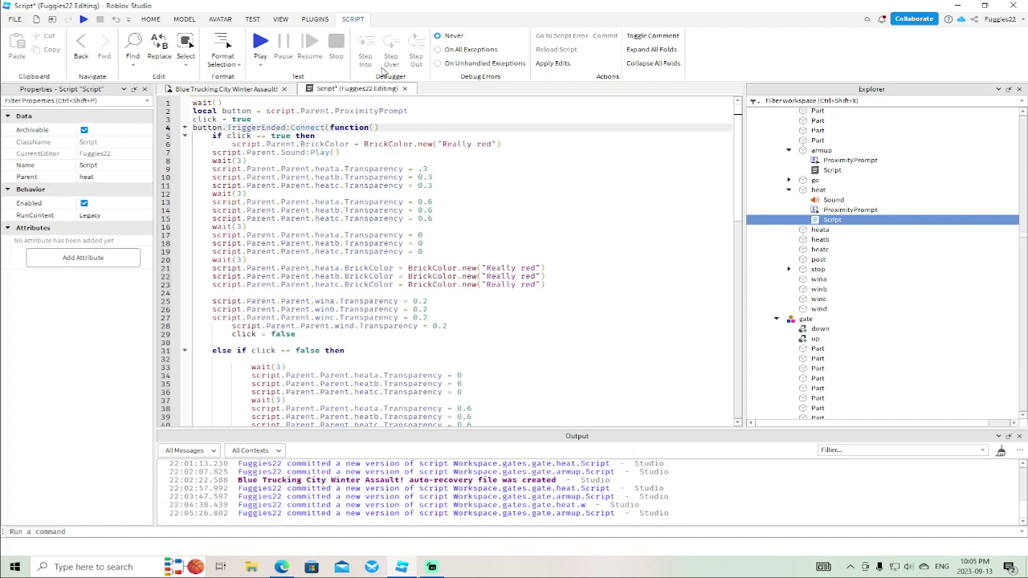
click(404, 88)
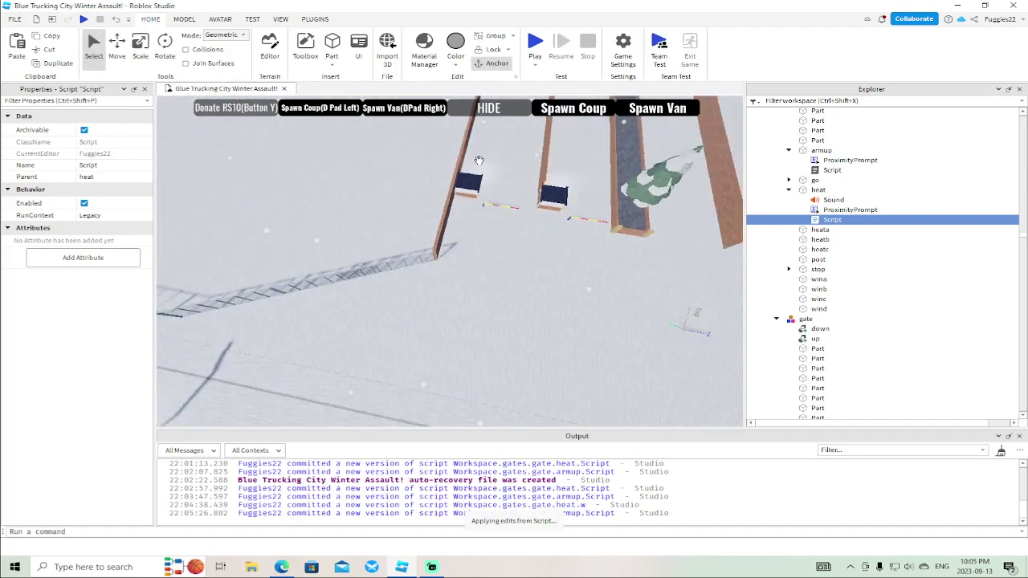
Start a playtest of the city from the open snowfield area
right_drag(478, 161, 479, 161)
click(432, 567)
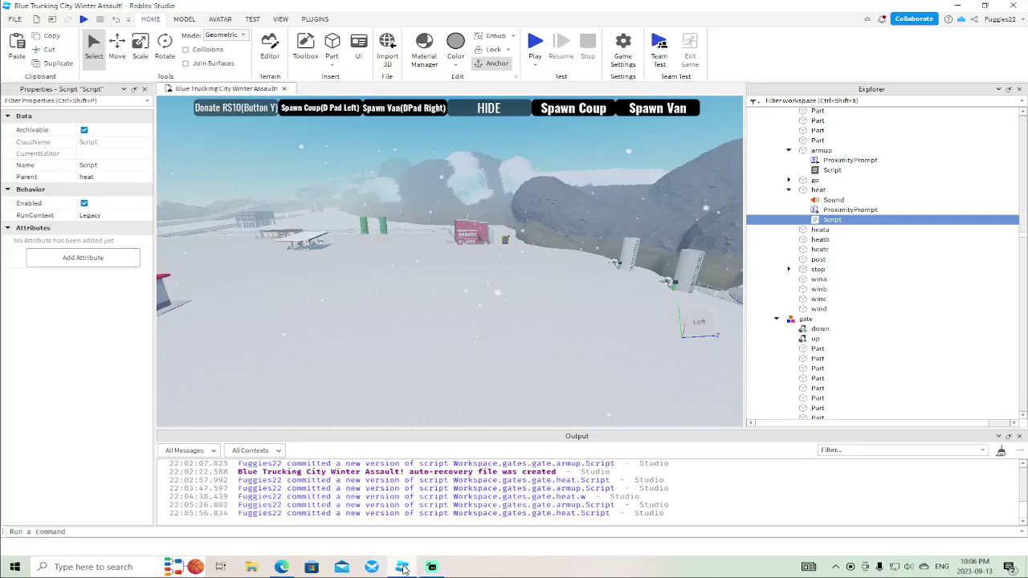
click(402, 567)
right_drag(429, 278, 429, 278)
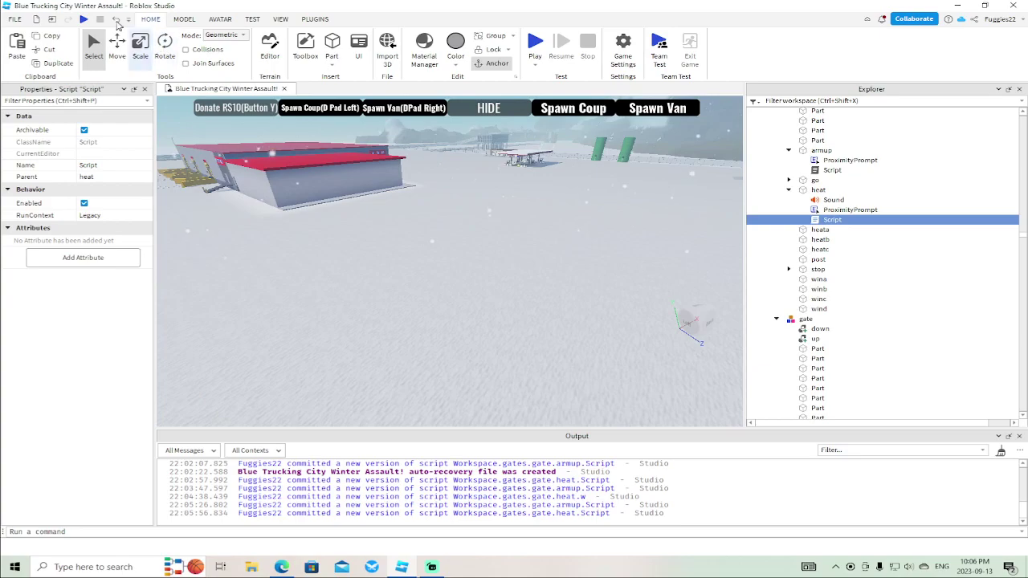
click(84, 19)
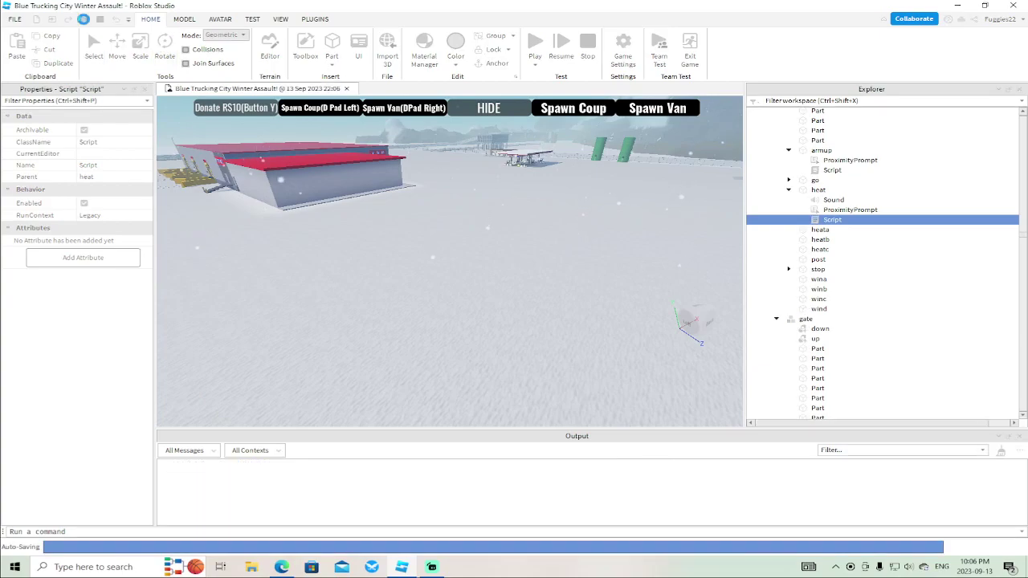